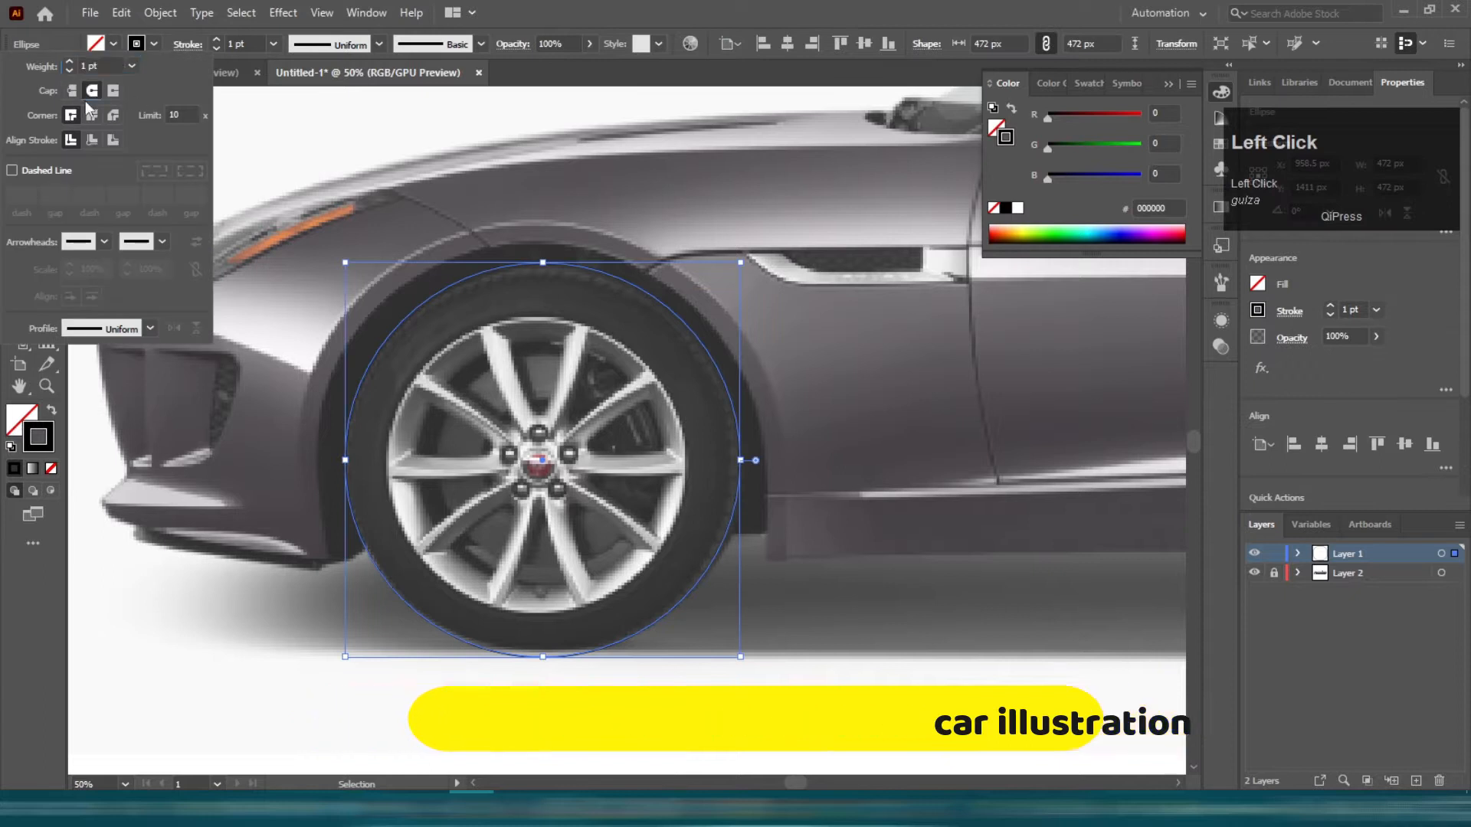
- Set the tyre circle's stroke to 3 pt and add a concentric circle about 357 px wide around the front wheel's rim
click(218, 40)
click(217, 40)
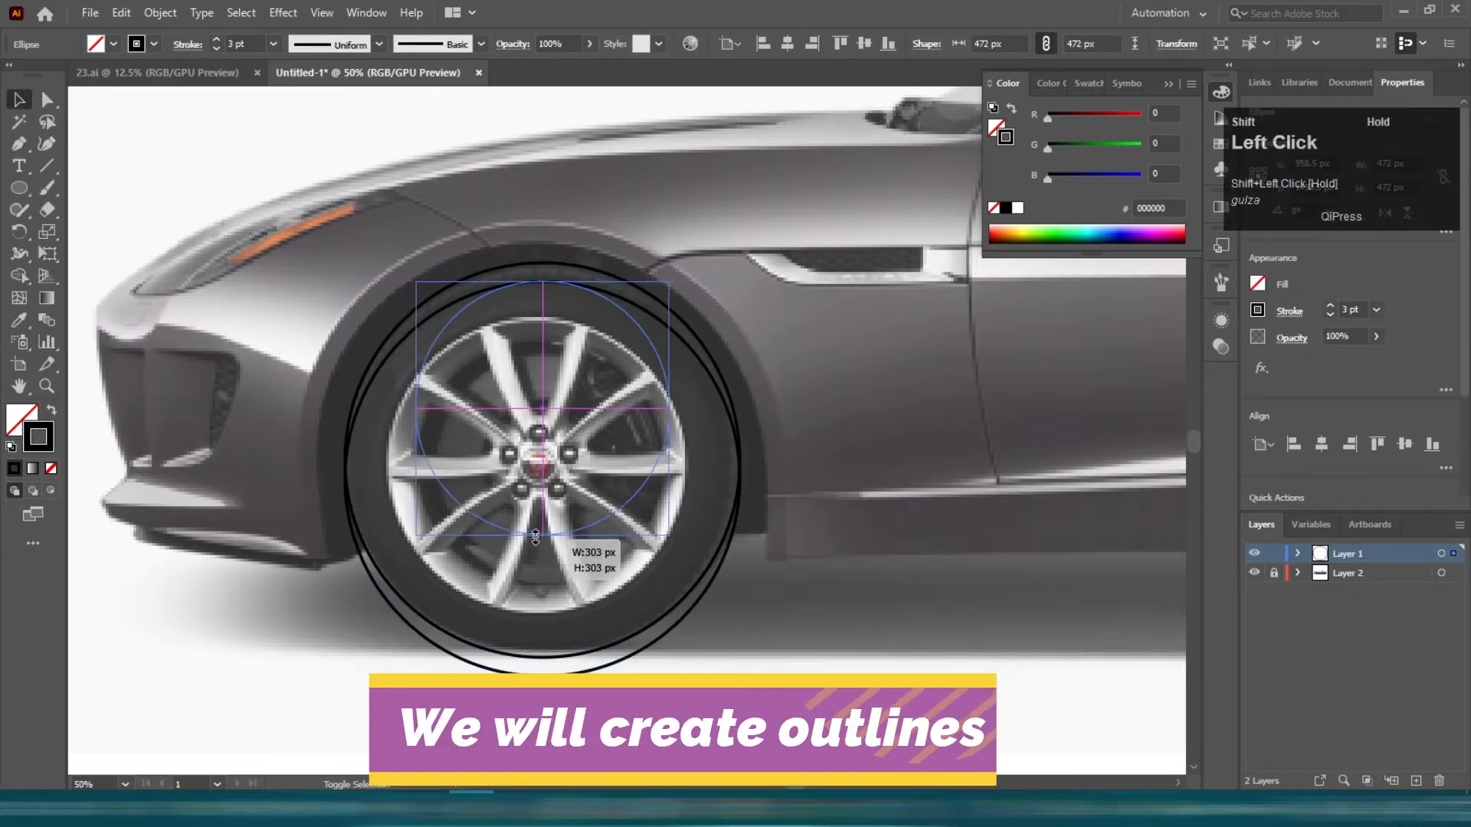
drag(590, 525, 537, 614)
scroll(585, 345, down, 5)
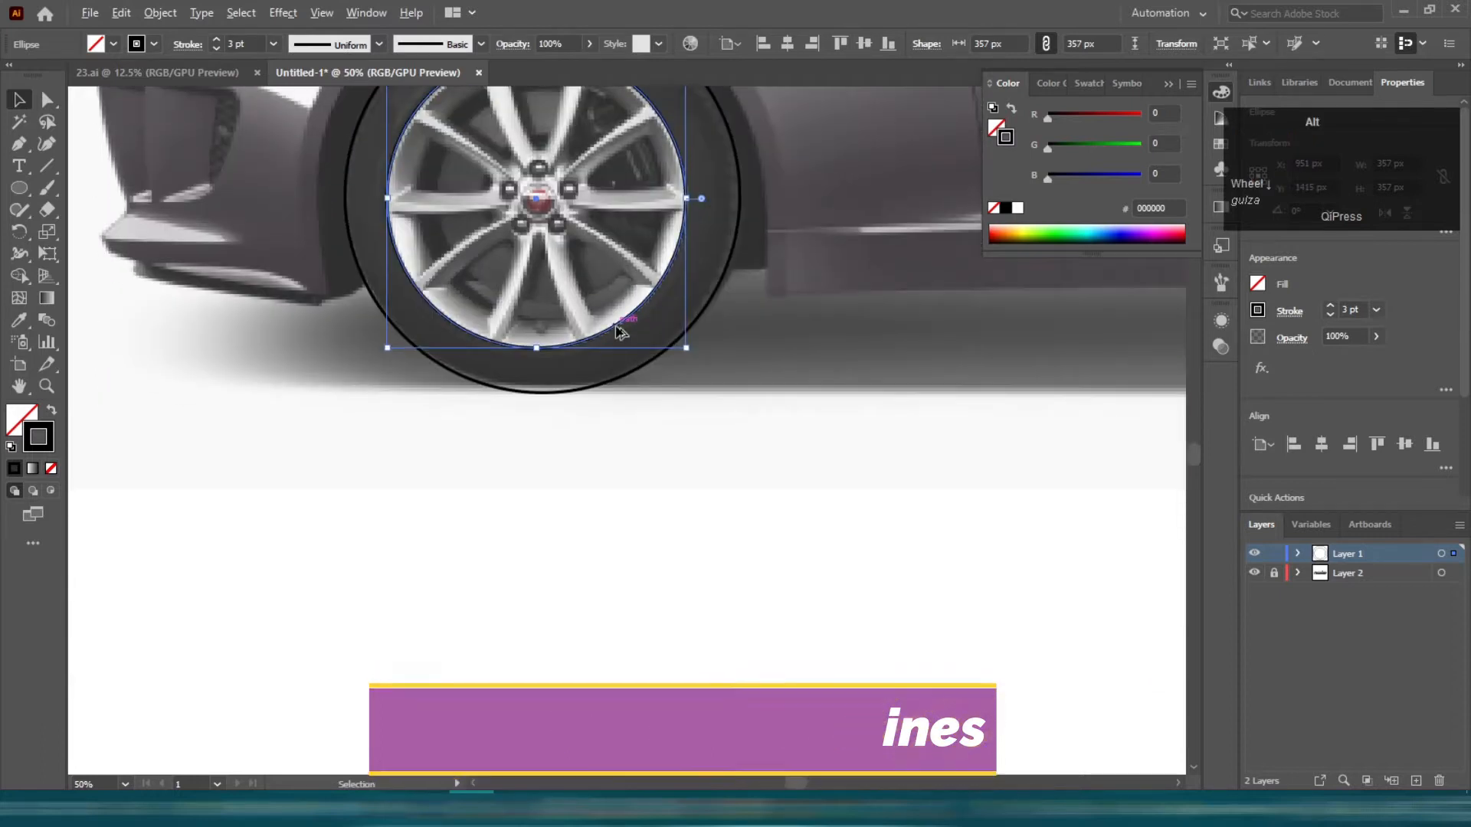
- Place a copy of the rim circle on the blank area below the car
drag(615, 326, 621, 761)
scroll(650, 408, down, 5)
click(755, 425)
drag(687, 406, 519, 426)
- Draw a narrow upright ellipse about 83 × 209 px beside the circle copy and shrink an in-place duplicate inside it
click(19, 188)
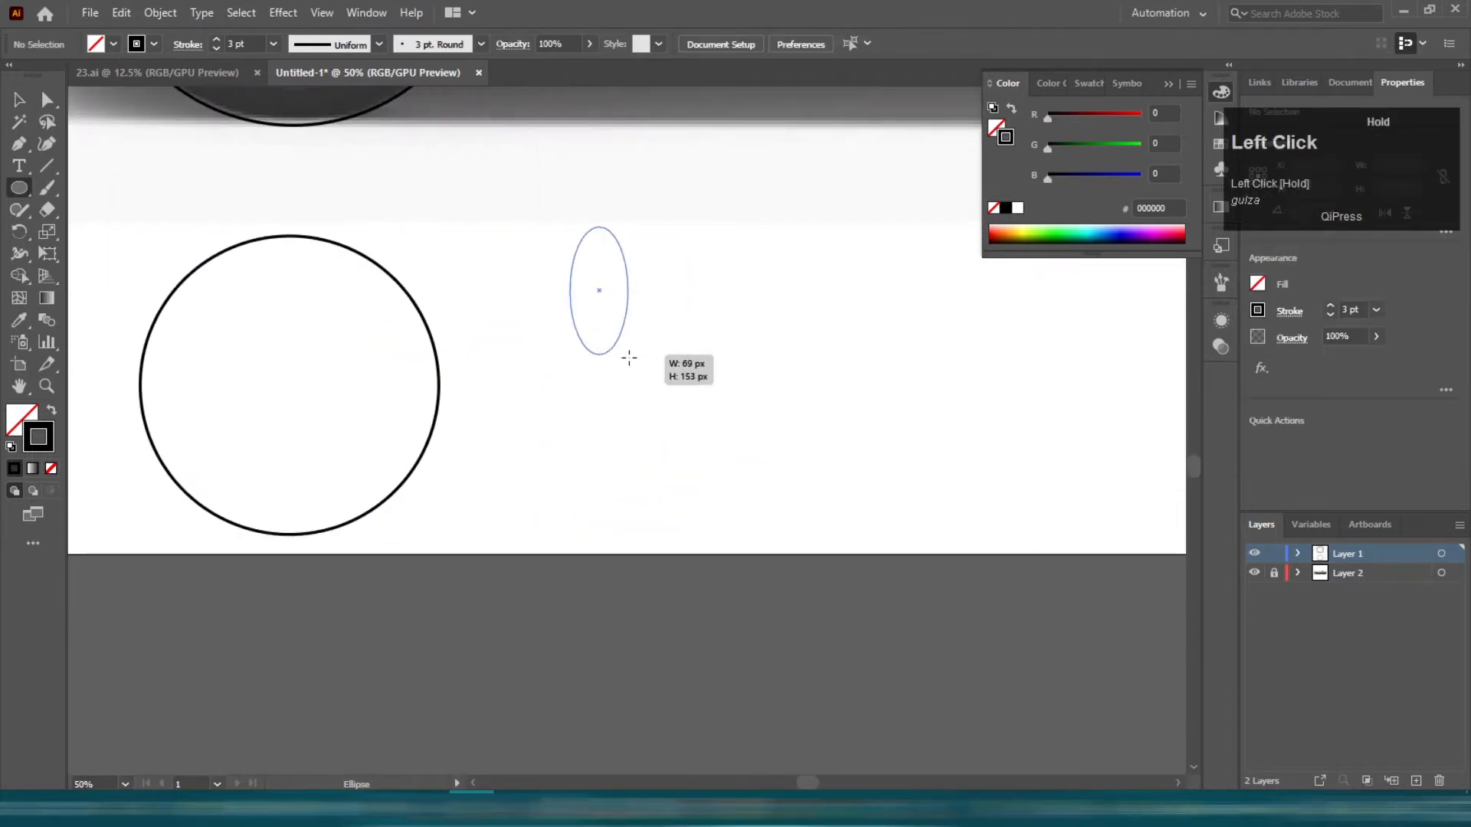
key(ctrl+f)
drag(640, 402, 615, 379)
- Stretch the inner ellipse's top anchor up to the outer ellipse's top and group the two ellipses
key(a)
click(604, 252)
drag(605, 252, 605, 227)
key(v)
drag(610, 309, 691, 381)
key(ctrl+g)
click(532, 239)
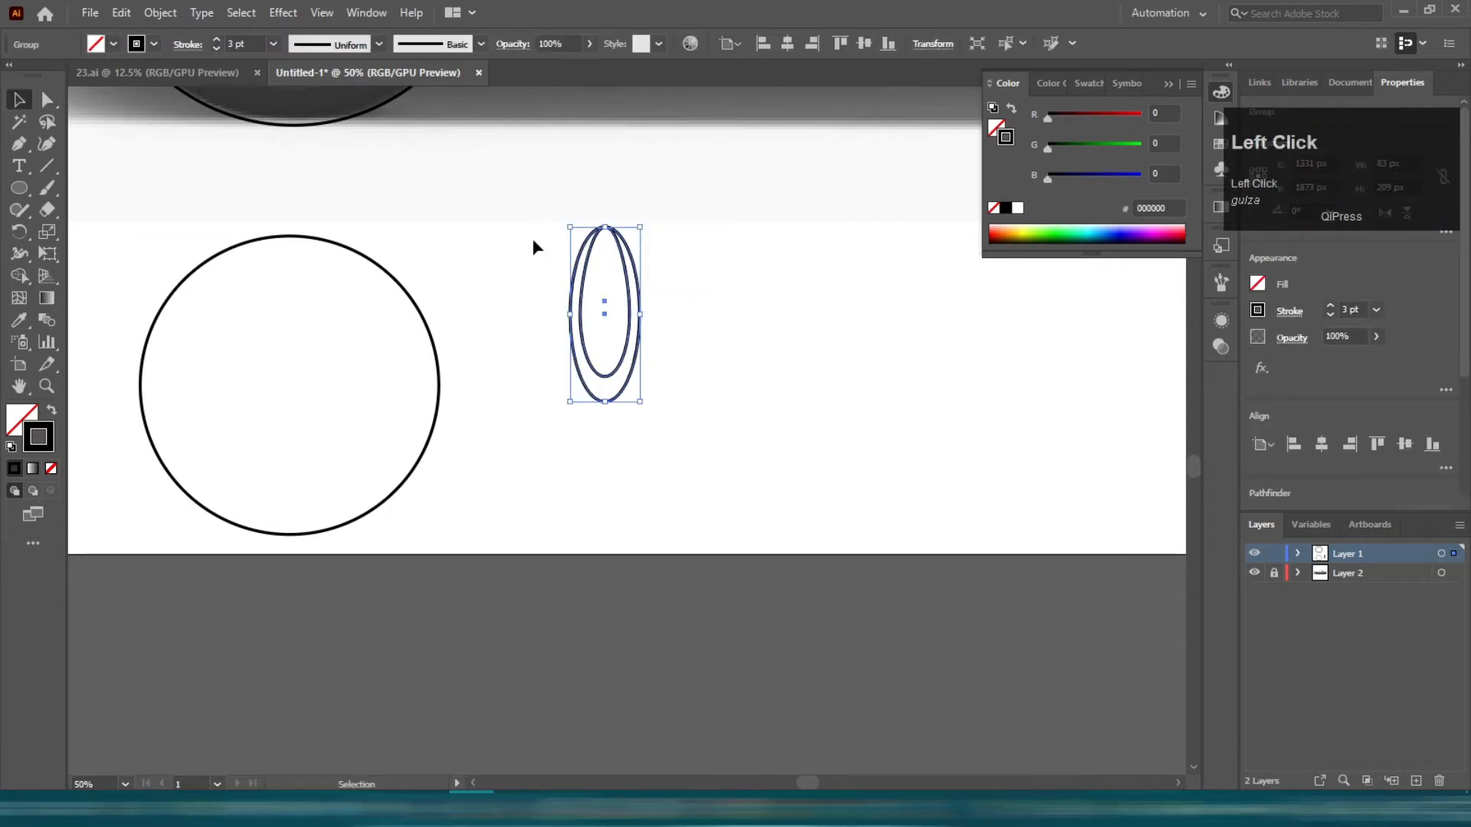
- Try rotating repeated copies of the ellipse group around a point below it to form a ring of petals
alt+click(606, 474)
click(645, 471)
key(ctrl+d)
key(ctrl+d)
key(ctrl+d)
key(ctrl+d)
- Group the petal ring, resize it and move it over the circle copy
key(v)
drag(516, 227, 795, 604)
key(ctrl+g)
drag(605, 718, 605, 489)
drag(614, 417, 305, 418)
drag(297, 490, 299, 554)
- Undo the petal arrangement and enlarge the ellipse group to about 102 × 258 px
click(540, 438)
drag(542, 438, 592, 464)
key(ctrl+z)
key(ctrl+z)
key(ctrl+z)
key(ctrl+z)
key(ctrl+z)
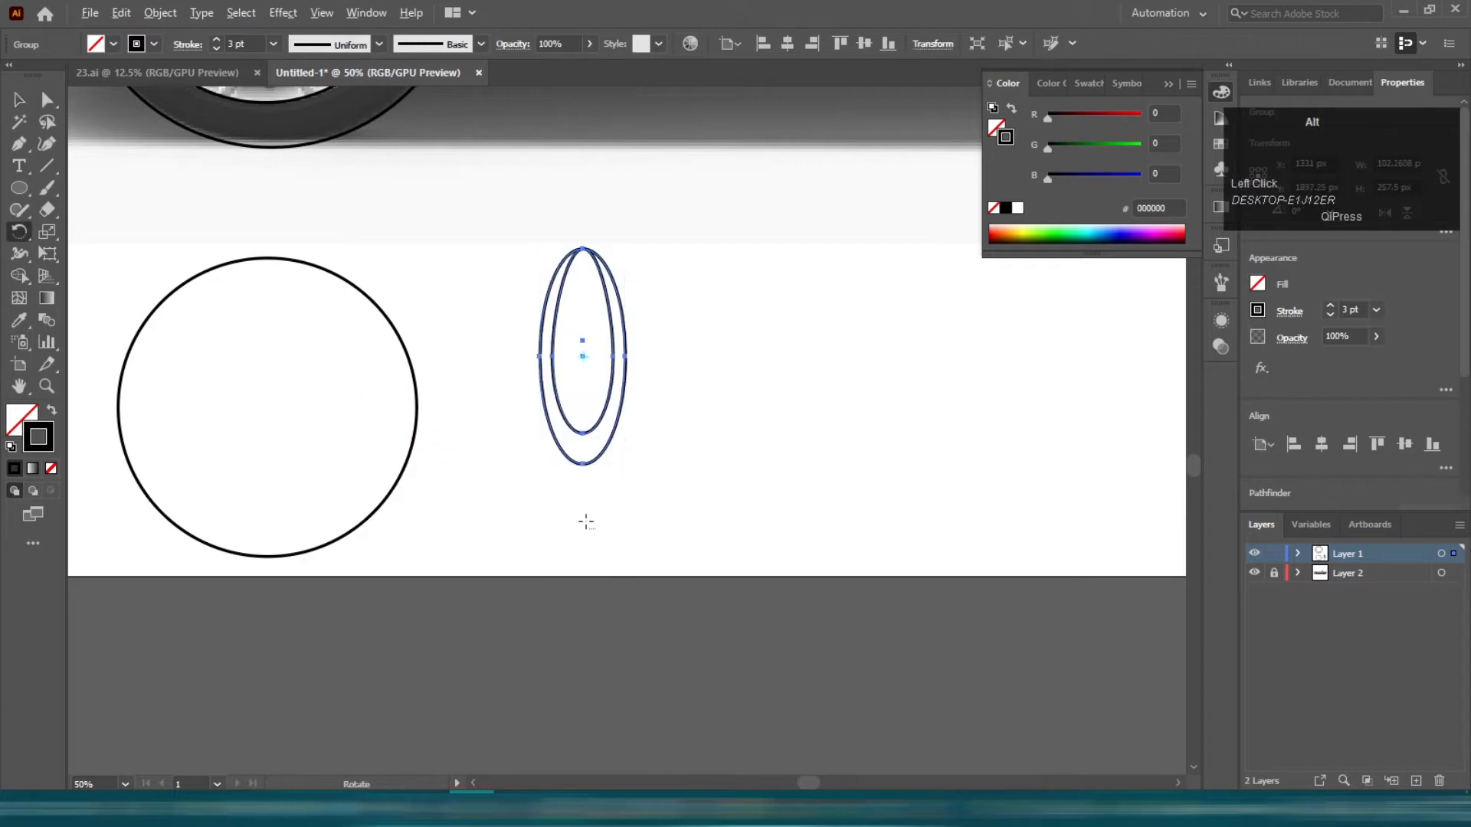
- Rotate repeated copies of the enlarged ellipse group around a point just below it to complete a six-petal ring
alt+click(587, 508)
click(638, 470)
key(ctrl+d)
key(ctrl+d)
key(ctrl+d)
key(ctrl+d)
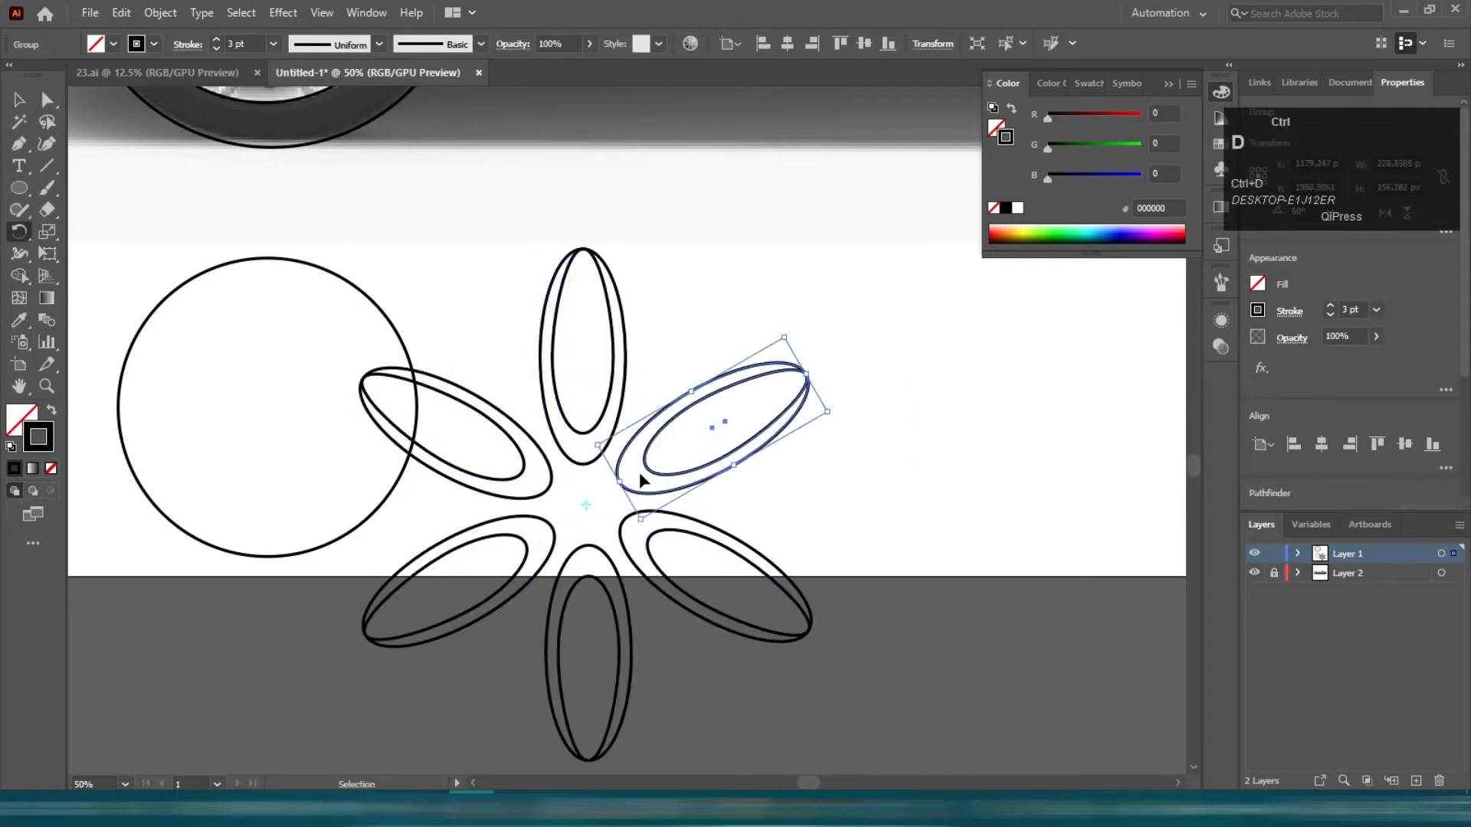
- Resize the six petals together to about 364 × 414 px and move them onto the circle copy
key(v)
drag(479, 314, 780, 612)
drag(588, 763, 588, 595)
drag(615, 524, 309, 519)
scroll(309, 518, down, 1)
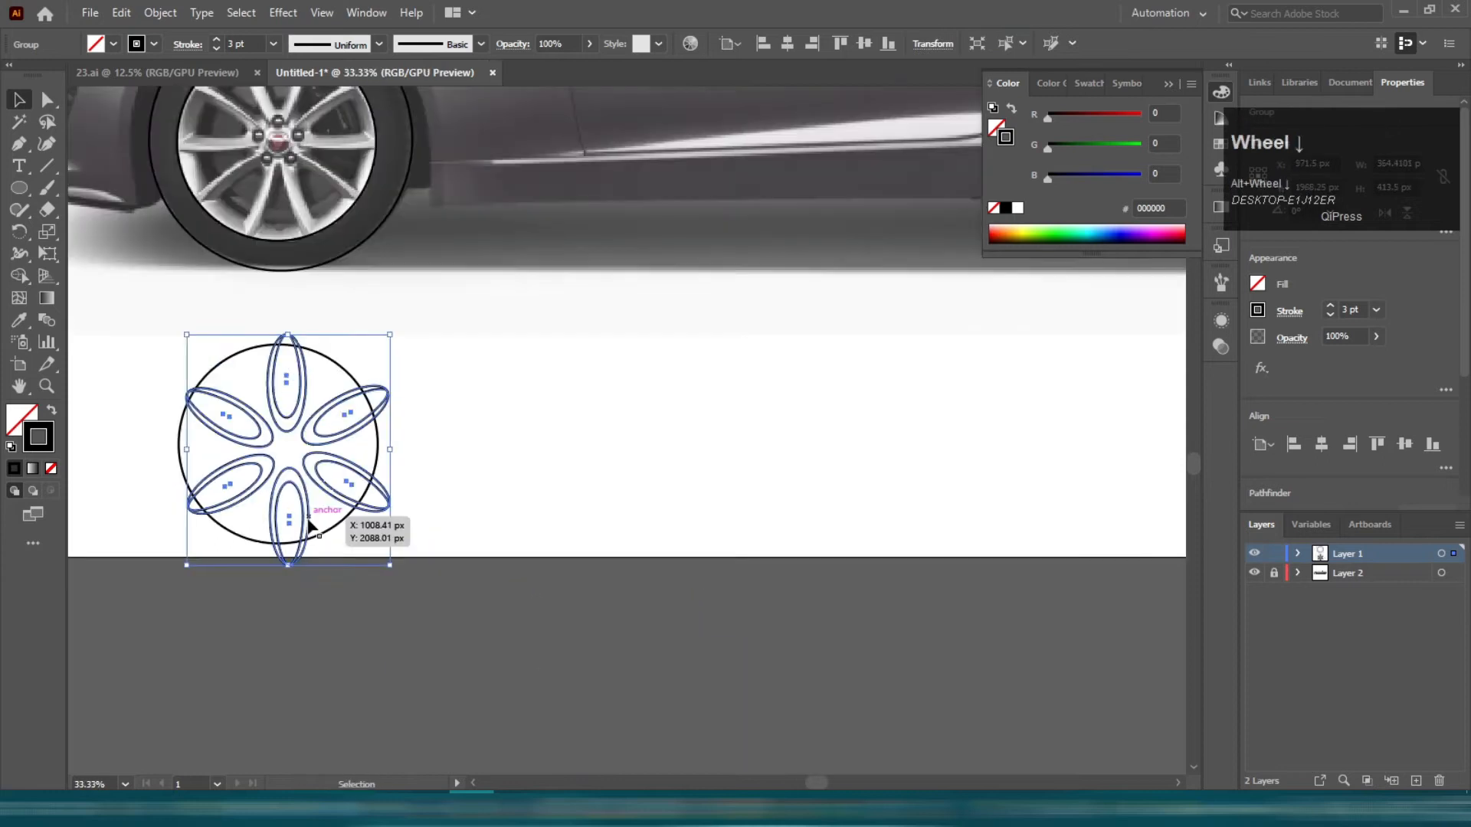
drag(260, 473, 382, 530)
scroll(349, 541, up, 3)
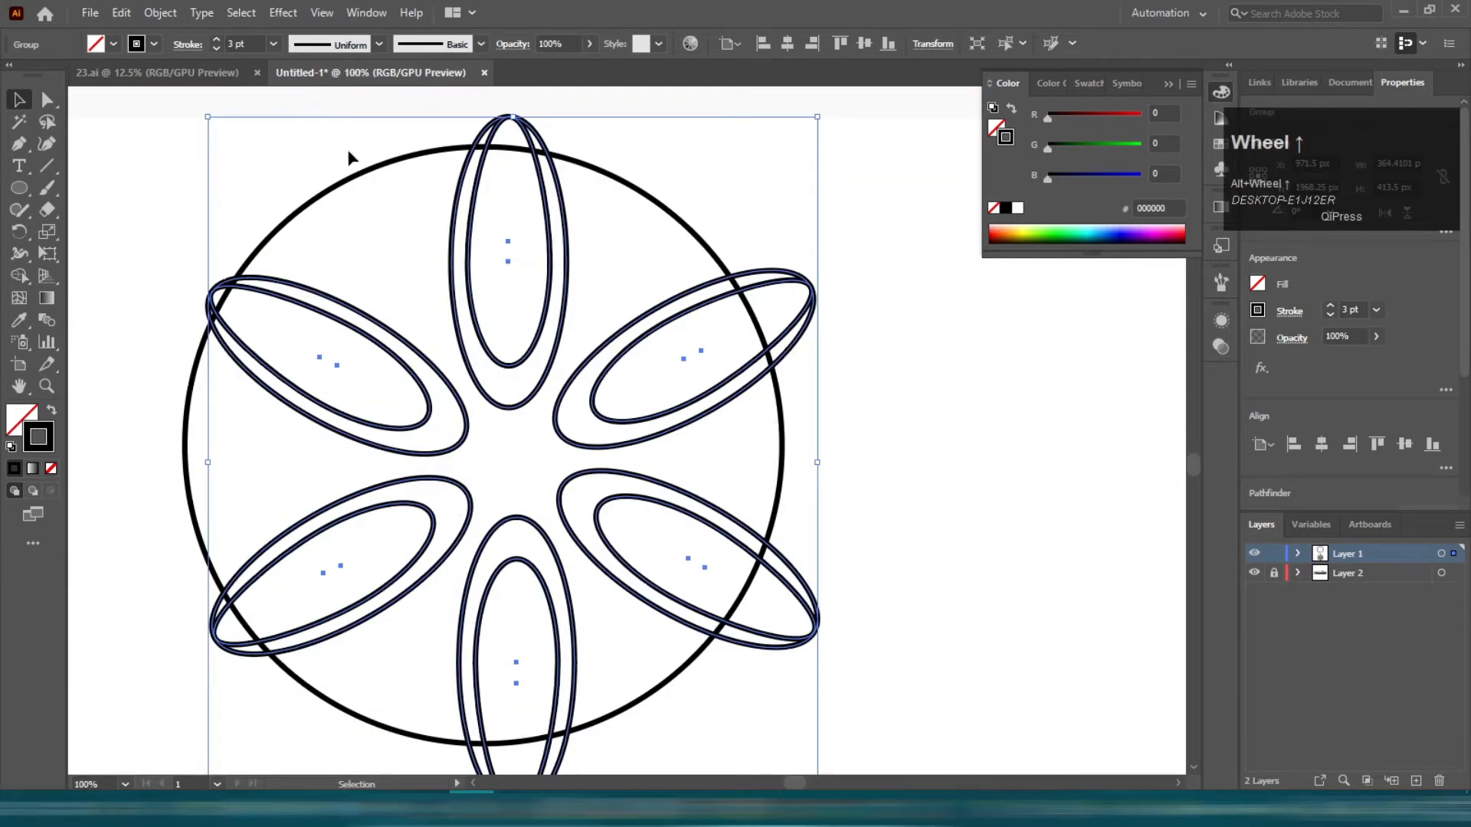
- Scale the petal ring down to about 372 px high so its tips just overlap the rim circle
click(483, 440)
shift+click(498, 105)
drag(499, 105, 496, 136)
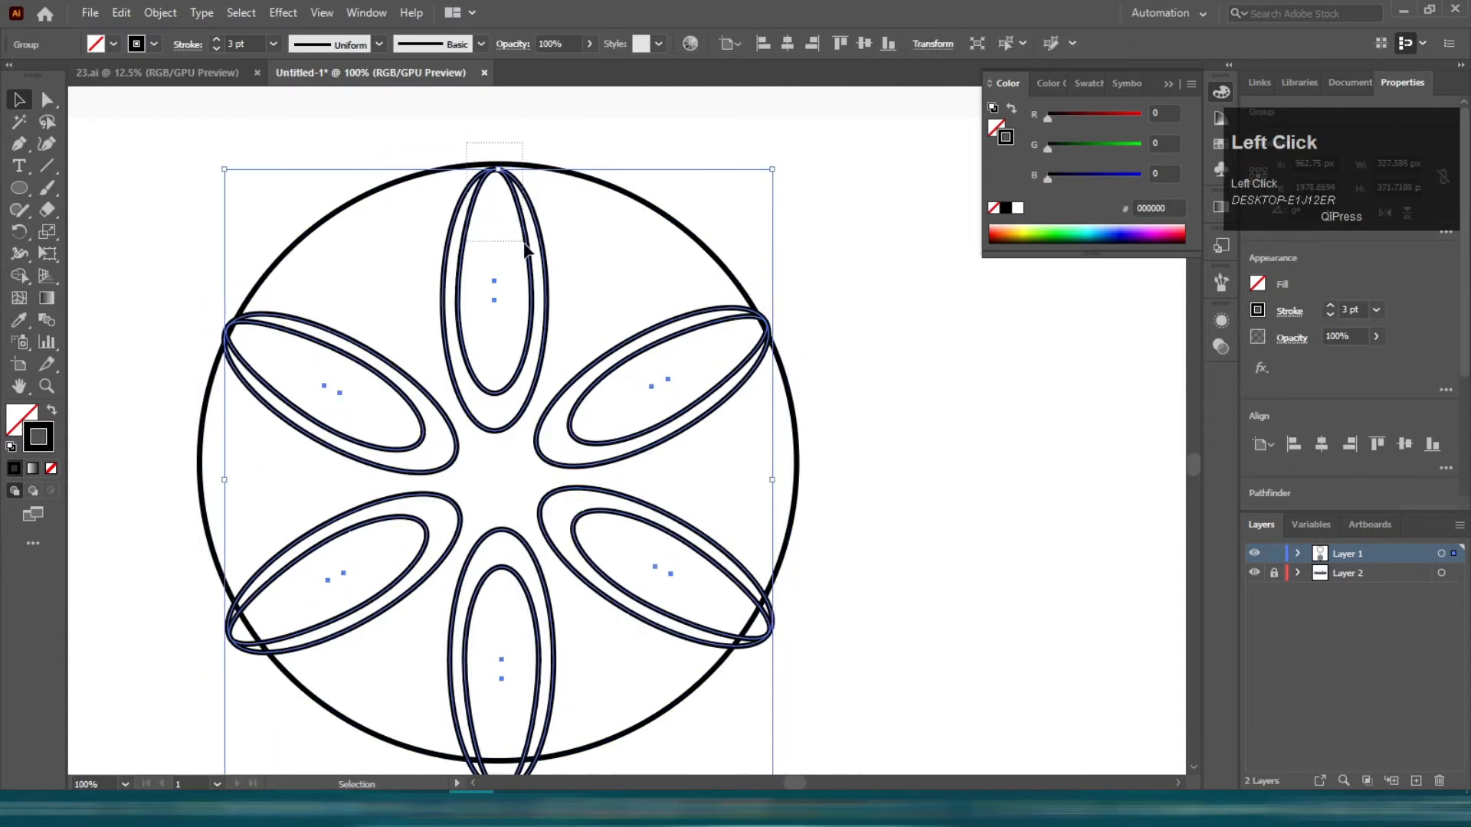
click(817, 207)
scroll(414, 301, down, 2)
scroll(415, 301, down, 2)
scroll(414, 301, up, 1)
drag(364, 190, 792, 564)
click(855, 428)
- Draw a circle overlapping the petals' inner ends and align it to the wheel's centre horizontally and vertically
key(l)
scroll(681, 337, up, 2)
drag(717, 241, 877, 469)
key(v)
drag(935, 298, 913, 300)
scroll(797, 303, down, 2)
mouse_move(1019, 223)
mouse_down()
mouse_move(790, 414)
mouse_move(482, 411)
mouse_up()
click(788, 43)
click(865, 44)
click(789, 246)
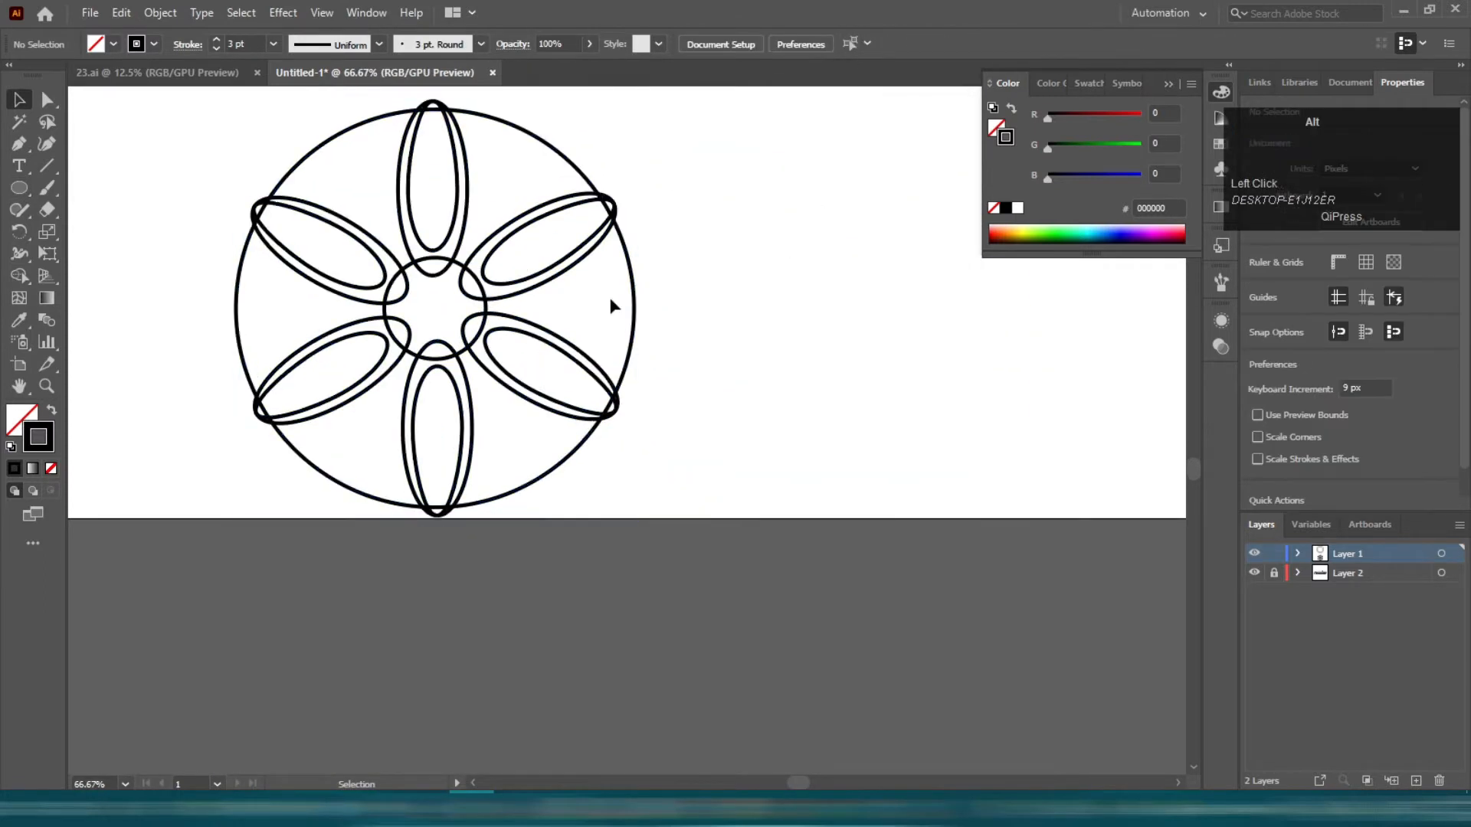
- Merge the centre circle with each outer petal using the Shape Builder tool to form an open hub
scroll(383, 341, up, 1)
drag(330, 207, 594, 414)
click(20, 275)
scroll(402, 195, up, 2)
drag(476, 380, 388, 288)
drag(510, 337, 512, 225)
drag(560, 353, 651, 306)
drag(567, 406, 659, 471)
drag(521, 452, 524, 550)
scroll(382, 414, down, 2)
- Remove the lower-left petal's tip beyond the rim circle with the Shape Builder tool
mouse_move(459, 429)
mouse_down()
mouse_move(372, 452)
mouse_move(934, 577)
mouse_up()
scroll(493, 591, down, 1)
scroll(483, 636, up, 3)
alt+click(465, 655)
alt+click(464, 660)
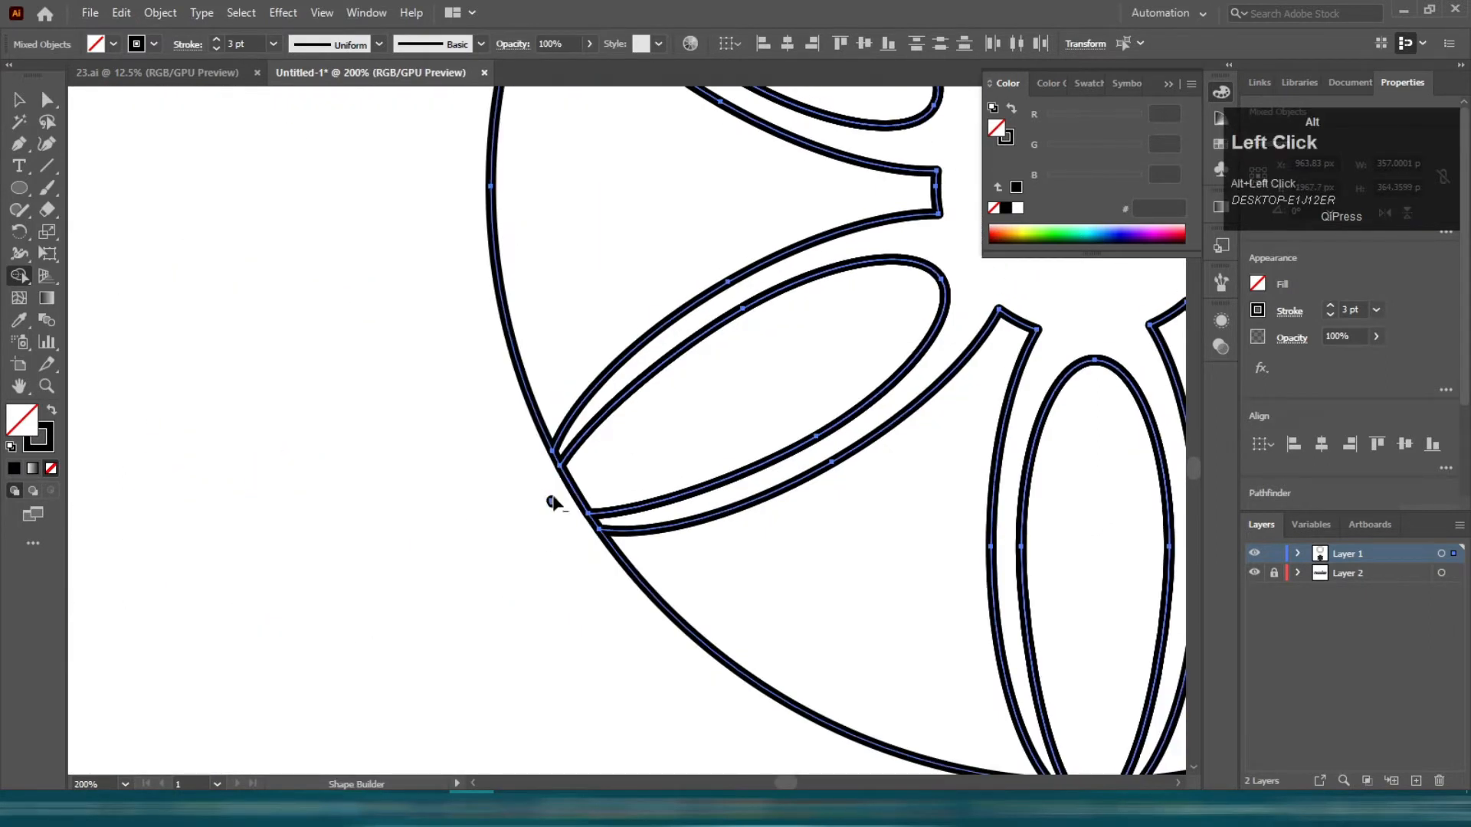
scroll(556, 521, up, 3)
- Trim the remaining petal tips that extend outside the rim circle with the Shape Builder tool
scroll(584, 299, down, 5)
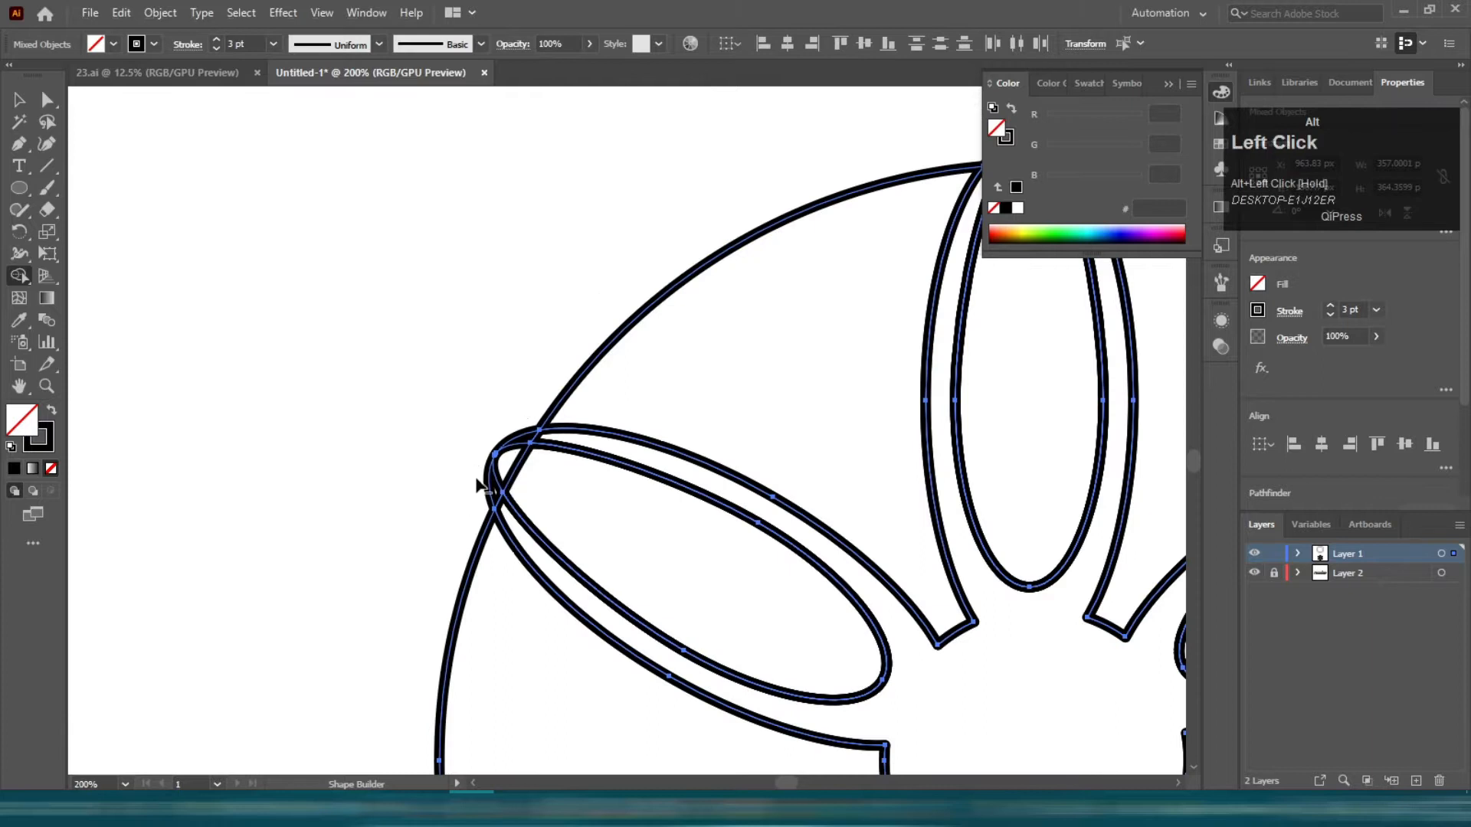
drag(664, 396, 138, 580)
drag(462, 326, 539, 326)
mouse_move(988, 591)
mouse_down()
mouse_move(702, 470)
mouse_move(499, 280)
mouse_up()
drag(526, 279, 588, 368)
drag(697, 681, 566, 370)
scroll(565, 371, down, 2)
- Erase the stray fragment left outside the rim circle with the Eraser tool and deselect the artwork
key(v)
drag(660, 422, 807, 517)
click(804, 511)
drag(645, 284, 785, 264)
scroll(660, 292, up, 5)
key(shift+e)
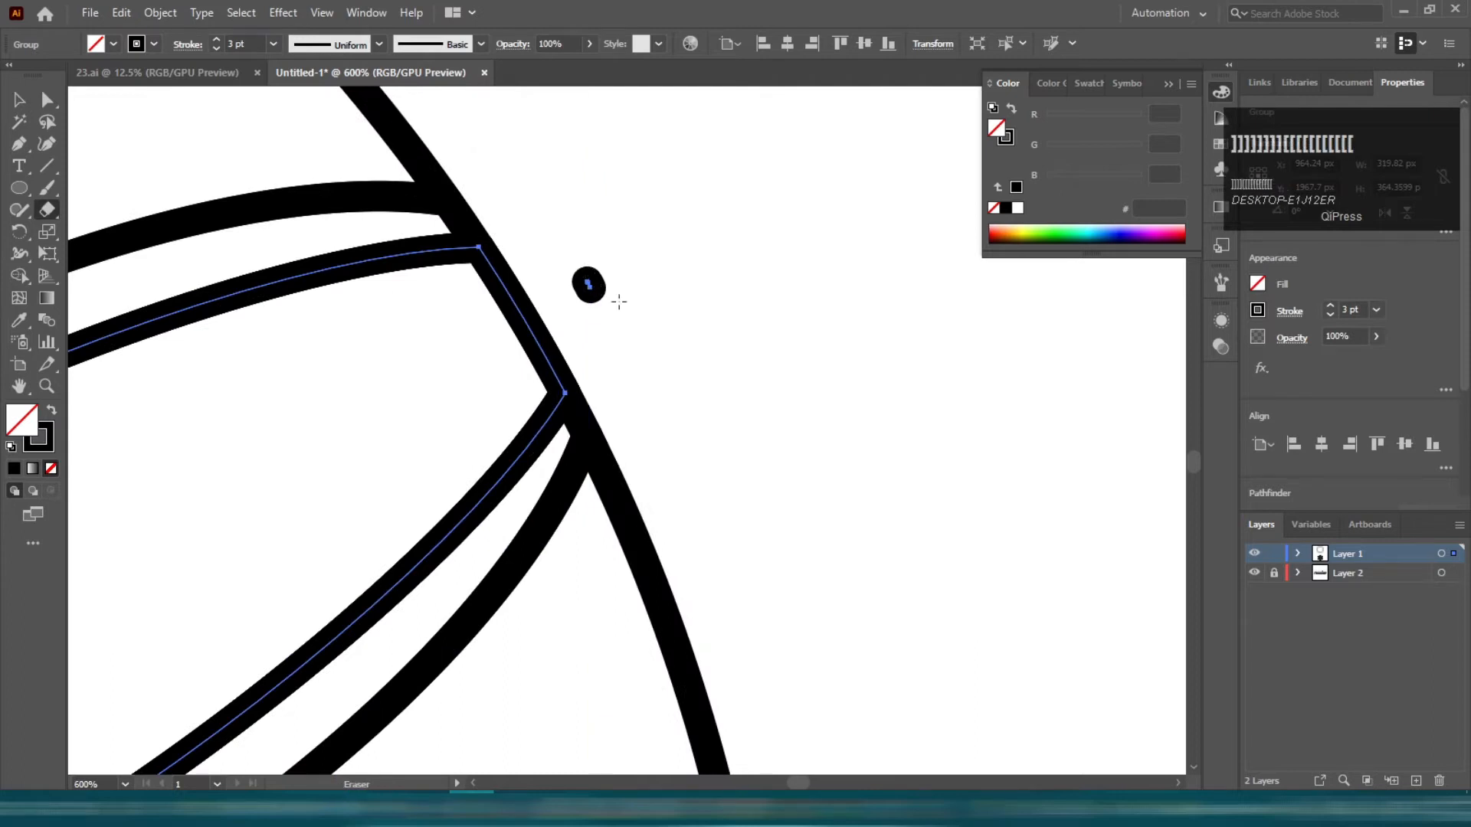
scroll(613, 283, down, 6)
key(v)
click(671, 507)
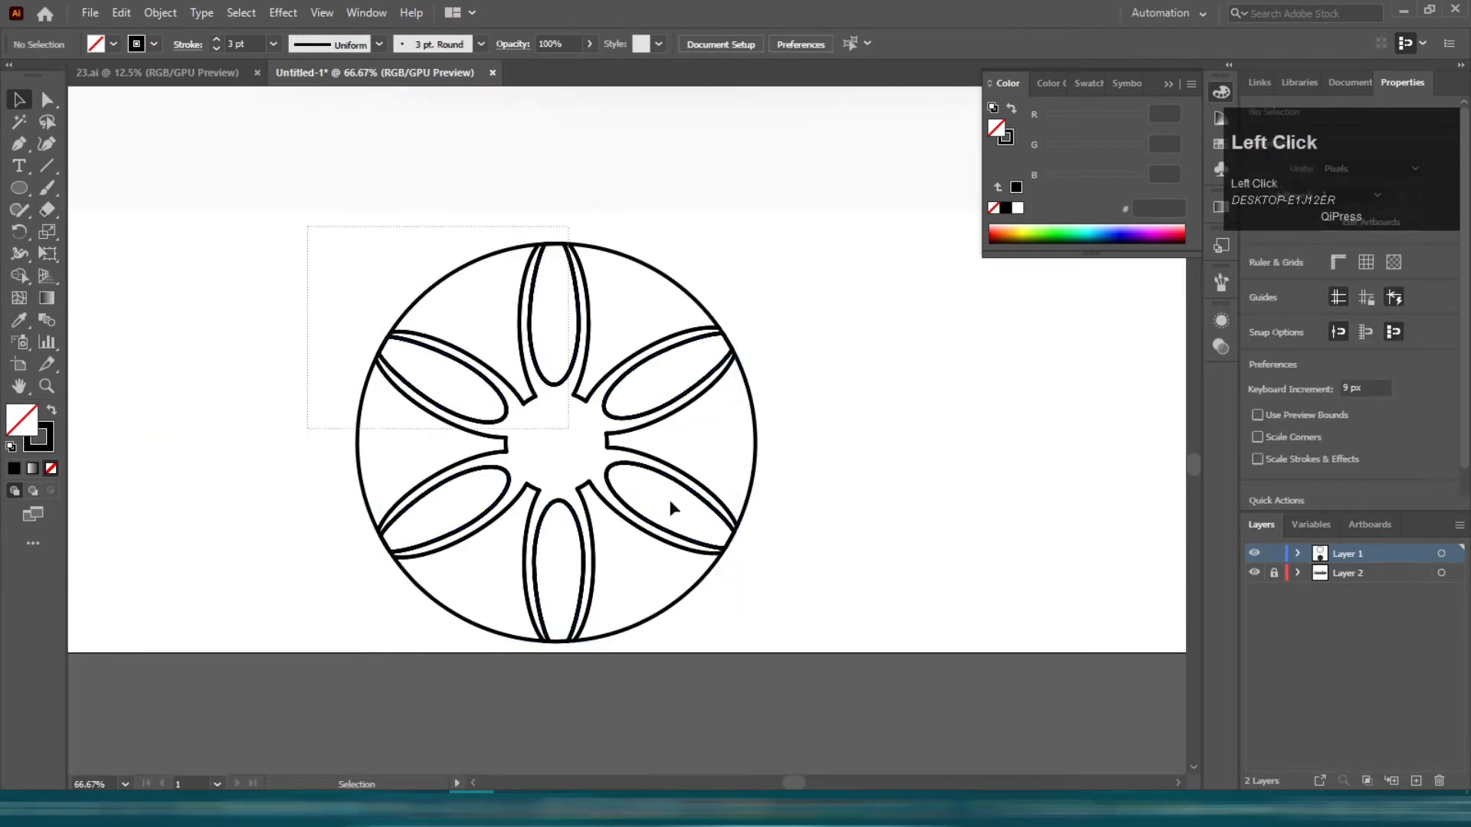
- Draw a small hub circle in the middle of the wheel
click(27, 194)
scroll(630, 461, up, 3)
mouse_move(328, 312)
mouse_down()
mouse_move(551, 516)
mouse_move(504, 443)
mouse_up()
key(v)
scroll(506, 447, down, 4)
- Group the wheel's spoke outlines and nudge the hub circle closer to the centre
mouse_move(260, 251)
mouse_down()
mouse_move(513, 353)
mouse_move(515, 368)
mouse_up()
key(ctrl+g)
scroll(325, 464, up, 3)
scroll(521, 629, up, 4)
click(454, 539)
drag(451, 537, 410, 529)
- Try centre-aligning the artwork, first with everything selected and then with only the wheel shapes
scroll(494, 485, down, 4)
key(ctrl+a)
click(787, 44)
click(865, 44)
drag(1287, 182, 1033, 347)
key(ctrl+z)
key(ctrl+z)
key(ctrl+z)
click(803, 484)
drag(361, 389, 625, 606)
click(788, 44)
key(ctrl+z)
- Group the spokes with the rim circle, leaving out the hub circle, and align the hub to the group's centre
click(690, 460)
drag(449, 498, 456, 498)
drag(334, 398, 468, 494)
shift+click(463, 482)
key(ctrl+g)
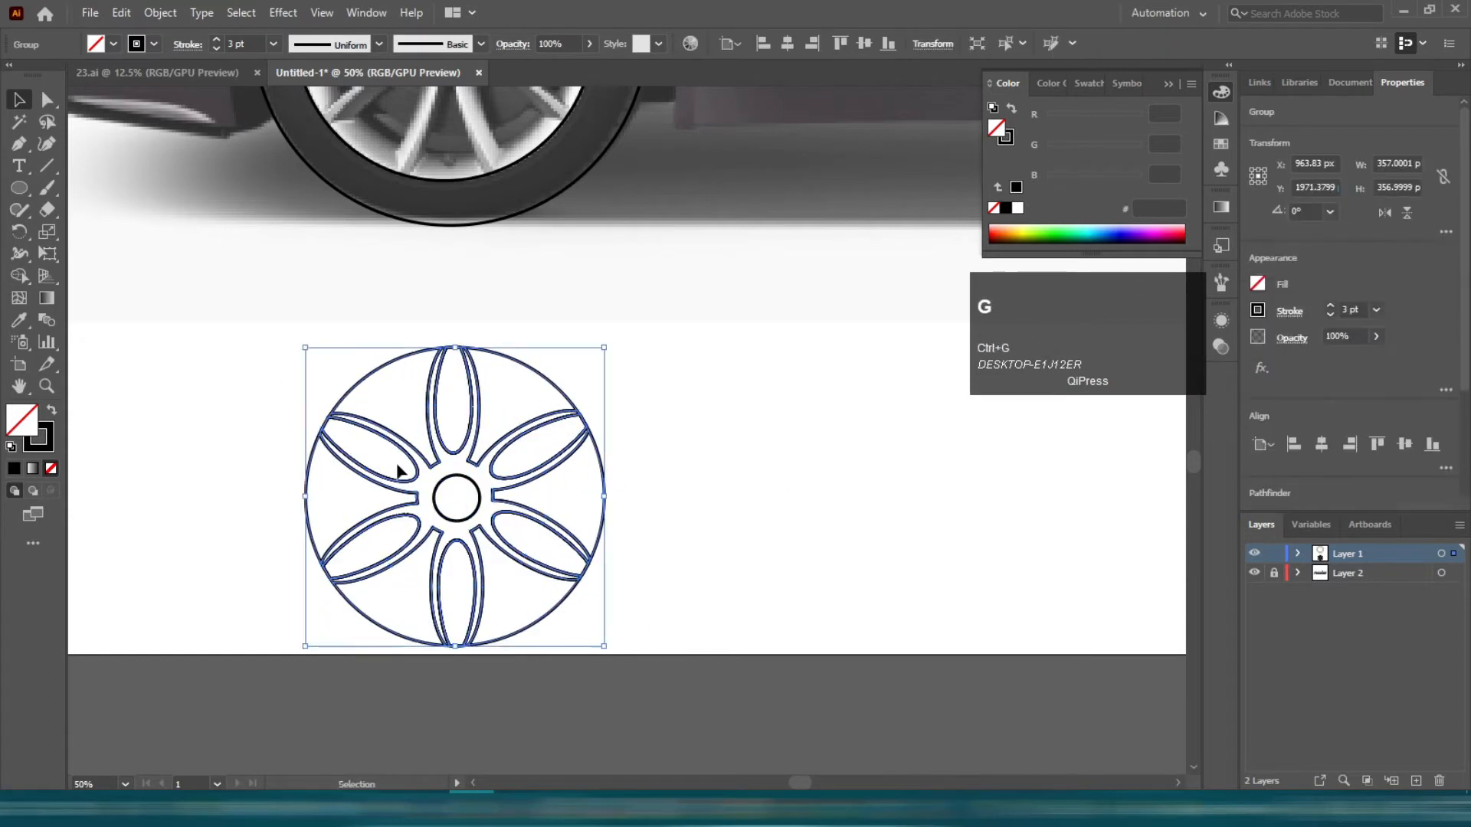
click(786, 44)
scroll(471, 551, up, 2)
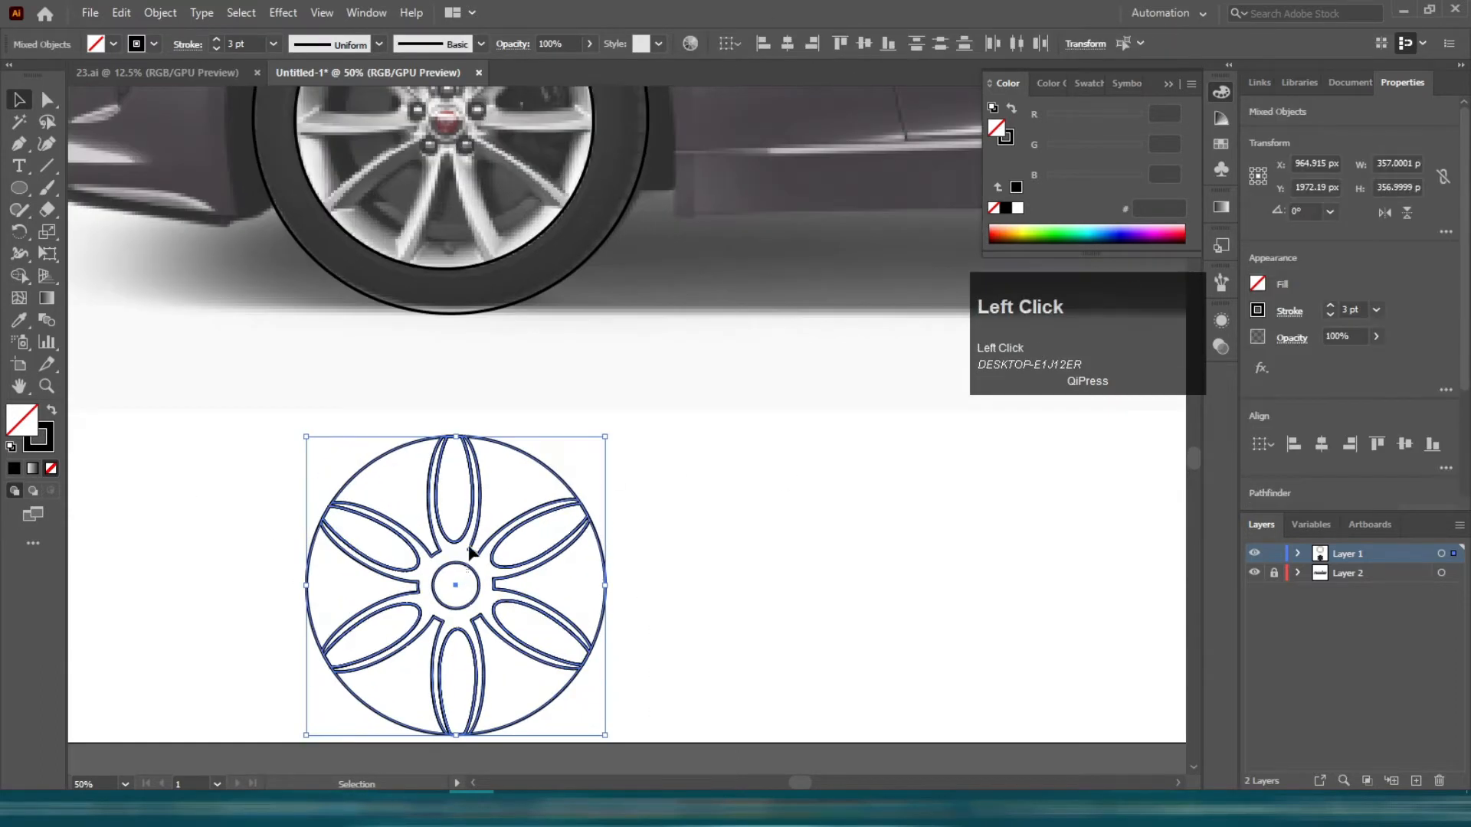
- Move the plain rim circle off the car and position the spoke wheel over the front rim, rotated to match the photo
click(488, 264)
drag(484, 261, 932, 661)
click(455, 590)
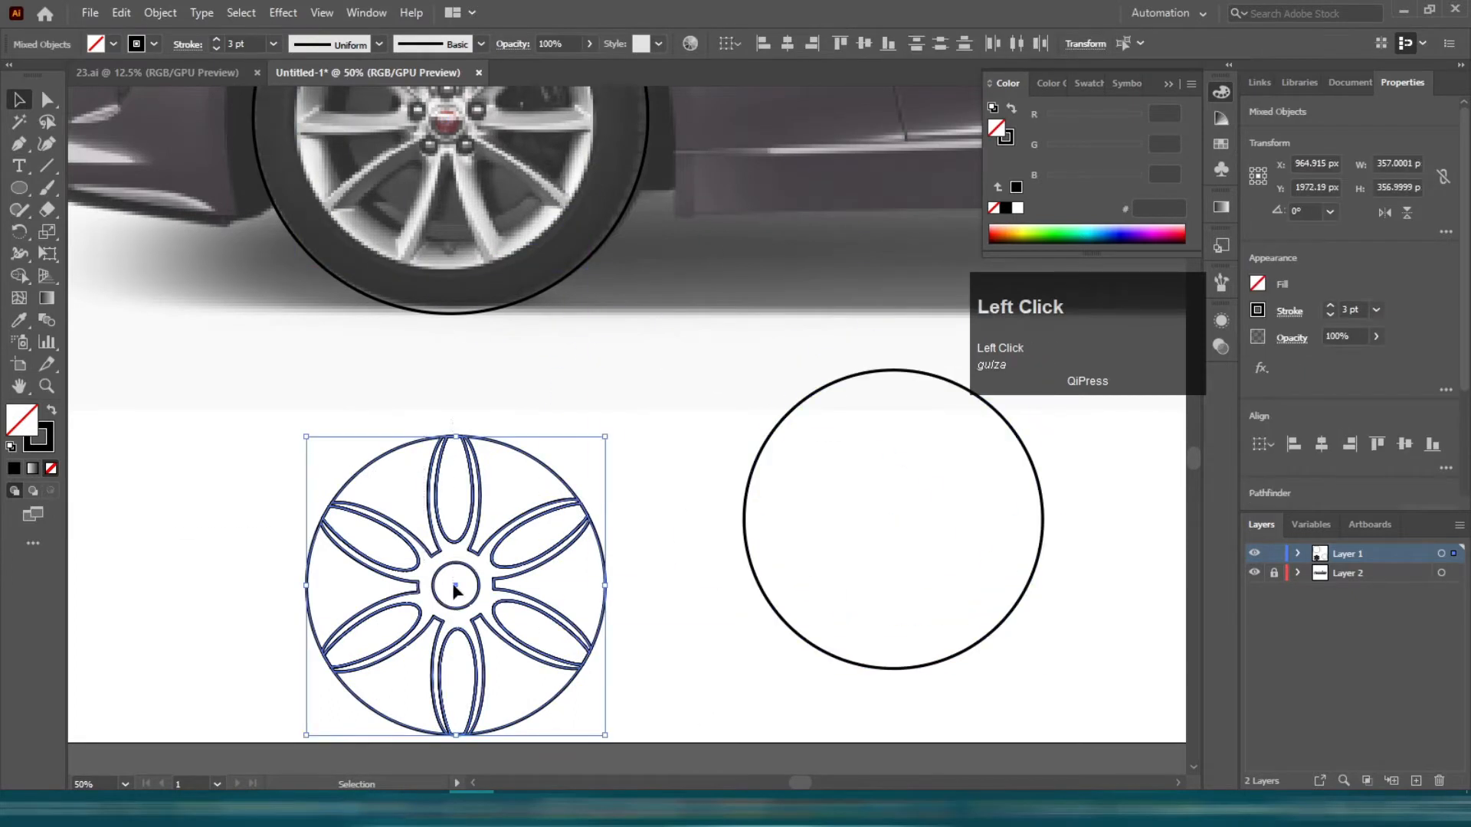
scroll(469, 573, up, 4)
mouse_move(469, 573)
mouse_down()
mouse_move(461, 310)
mouse_move(472, 314)
mouse_up()
drag(598, 451, 500, 362)
click(545, 521)
- Place a small bolt circle about 15 px wide over the wheel bolt directly above the hub
scroll(434, 268, up, 4)
click(555, 450)
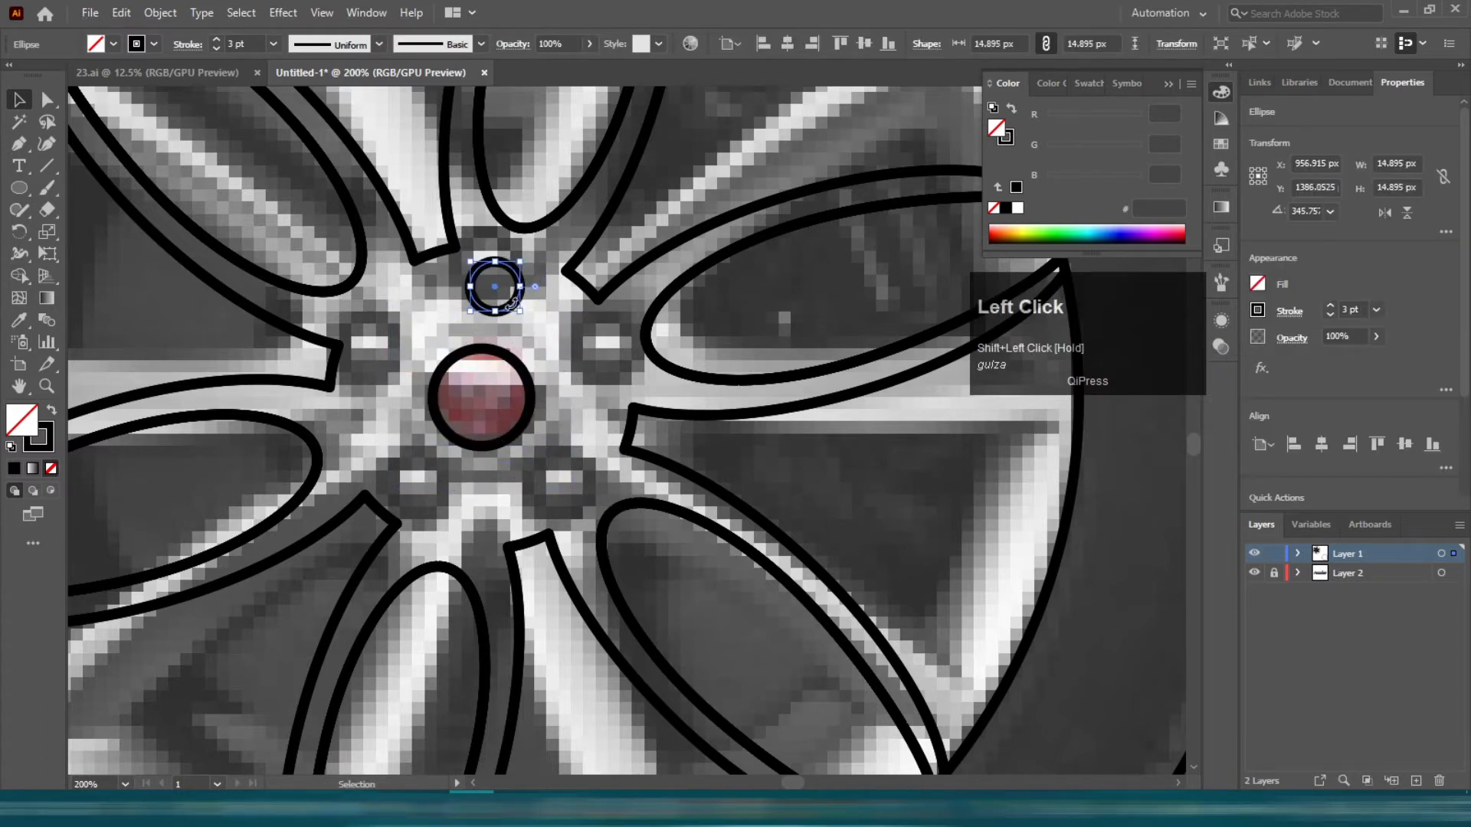
click(491, 344)
scroll(360, 322, up, 1)
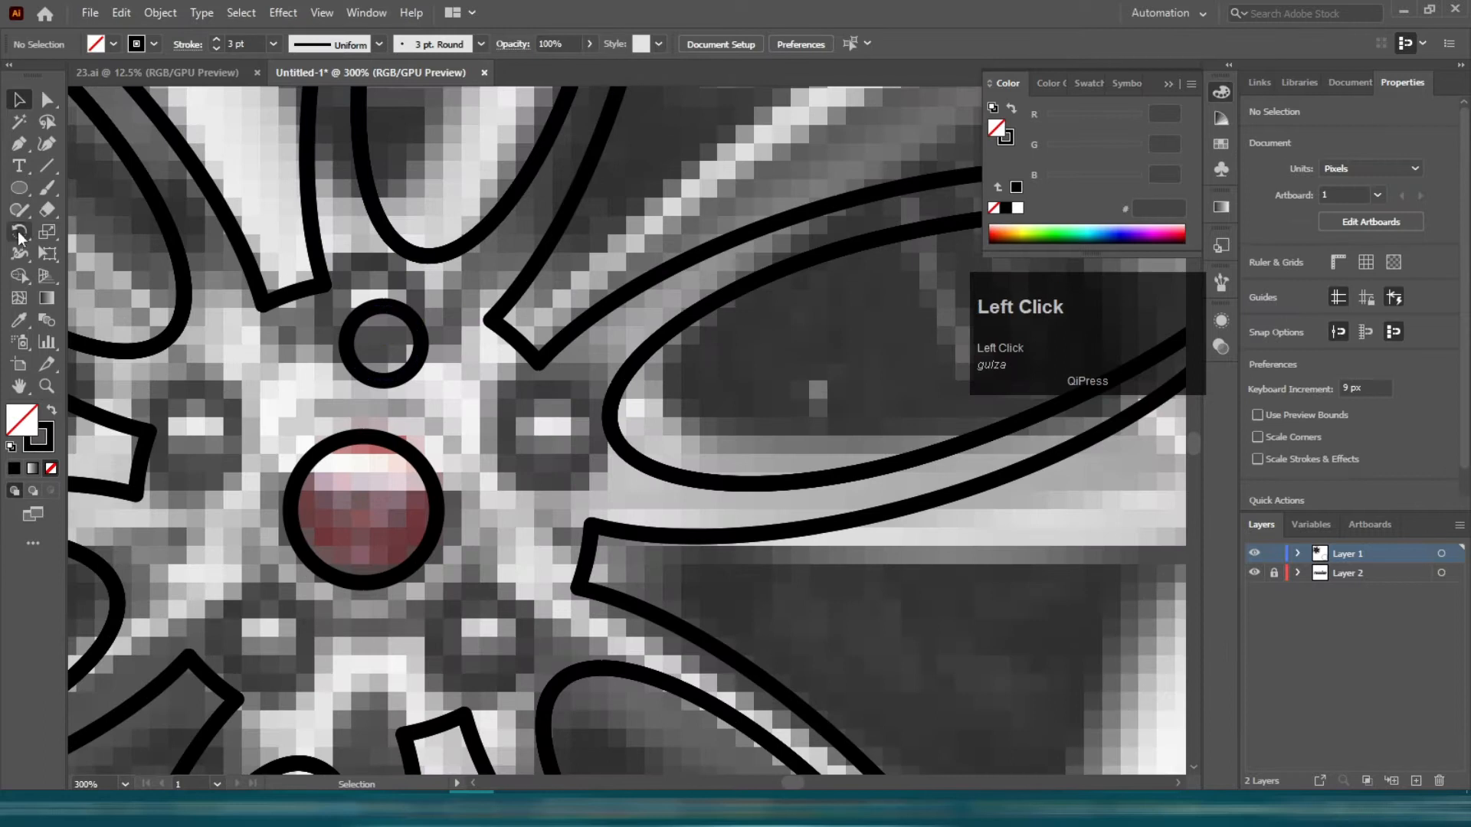
click(19, 232)
alt+click(364, 509)
click(633, 472)
key(v)
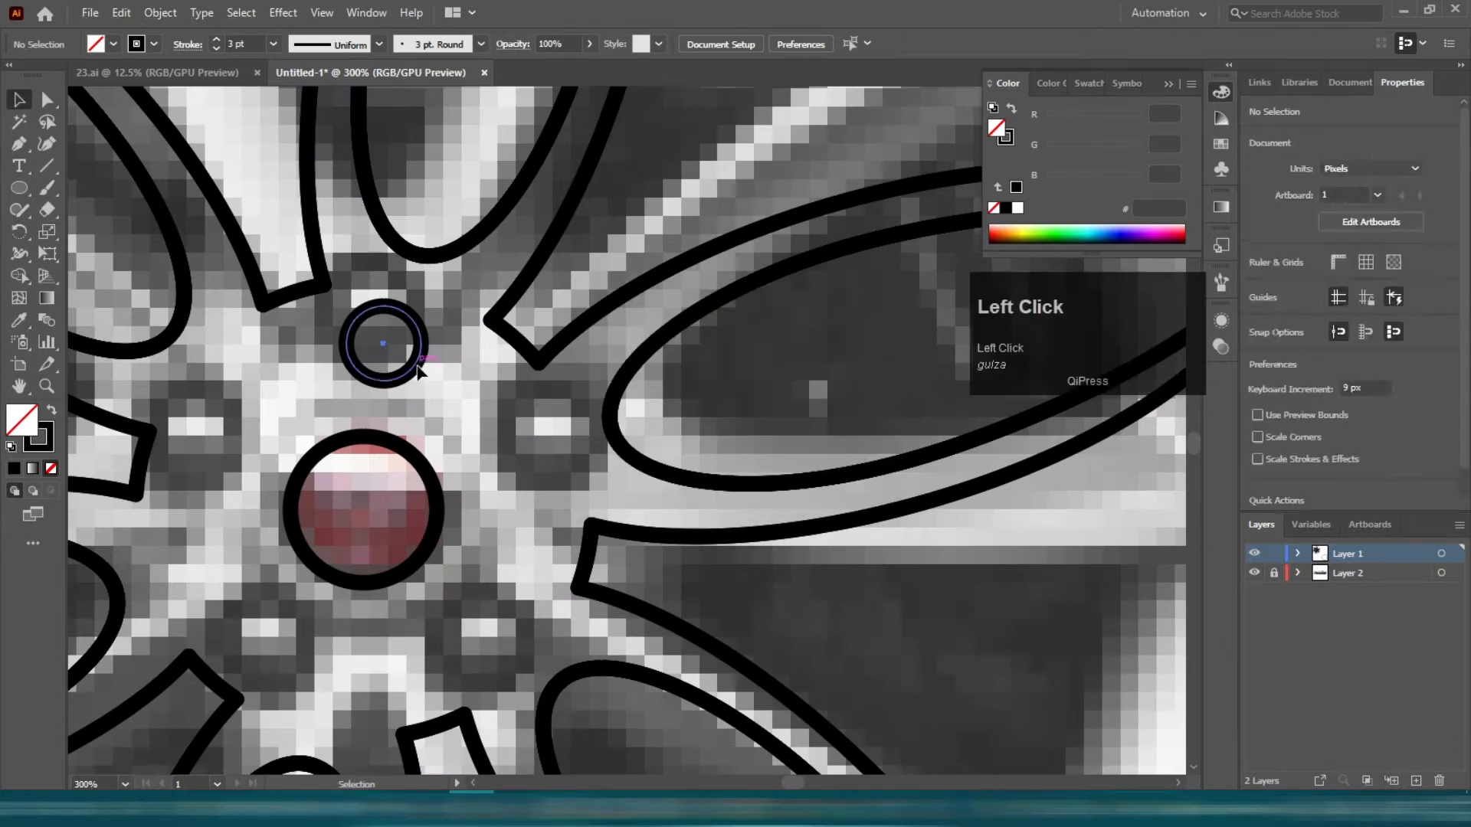
- Rotate copies of the bolt circle around the hub's centre until six bolts surround the hub
click(420, 373)
key(r)
alt+click(364, 510)
click(631, 470)
key(ctrl+d)
key(ctrl+d)
key(ctrl+d)
key(ctrl+d)
key(v)
- Move the tyre circle off the car into the blank area below the front wheel
scroll(444, 364, down, 4)
scroll(445, 364, down, 4)
scroll(449, 567, down, 5)
drag(452, 414, 444, 585)
click(439, 587)
- Draw a short vertical line with the Pen tool, running upward from the lowest point of the tyre circle
scroll(421, 589, up, 4)
key(p)
scroll(399, 571, up, 2)
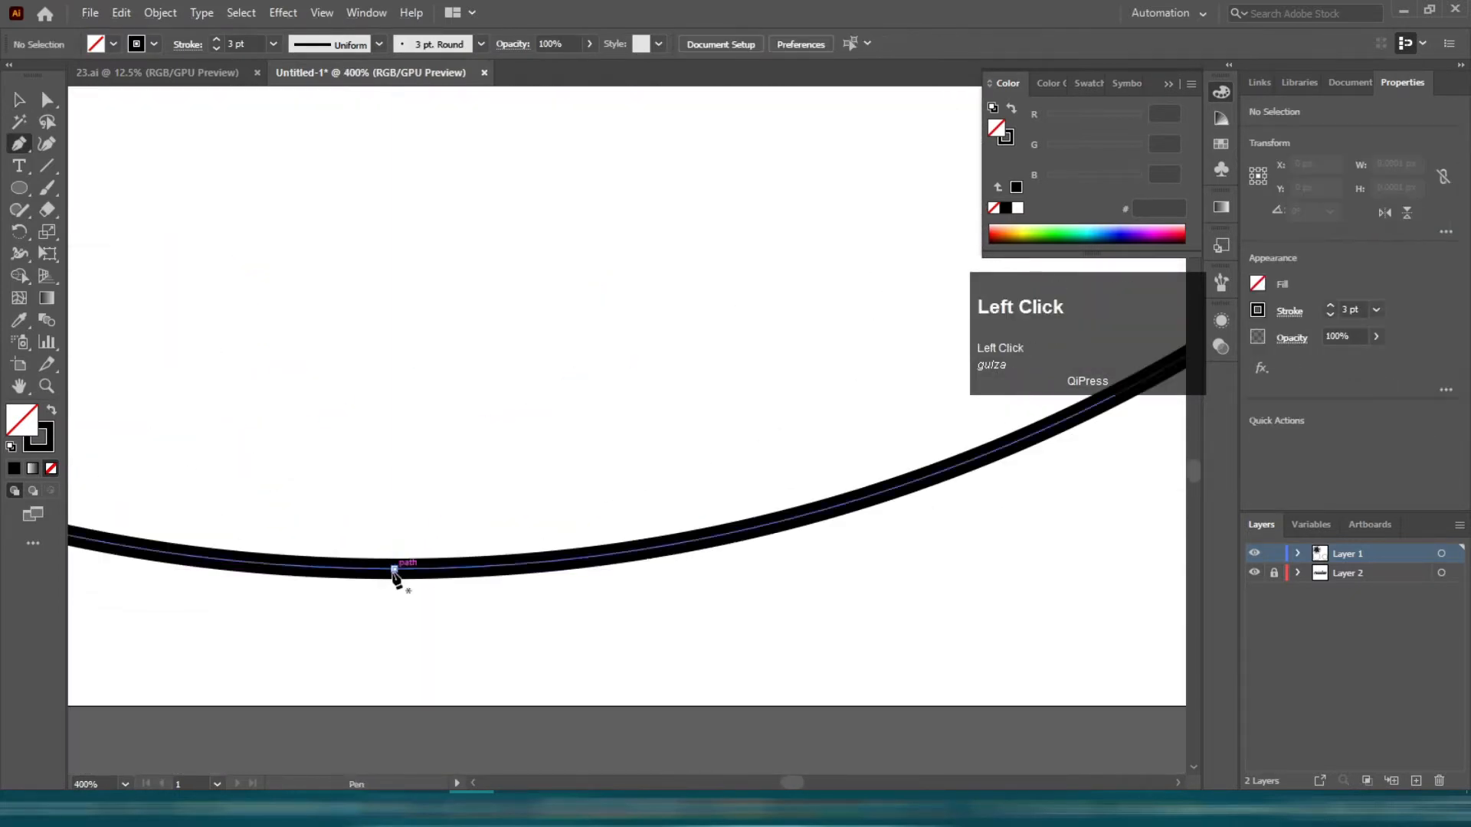
click(393, 569)
shift+click(394, 459)
key(v)
- Taper the short line with the Width tool so its upper end narrows to a tip
scroll(396, 464, up, 6)
click(15, 252)
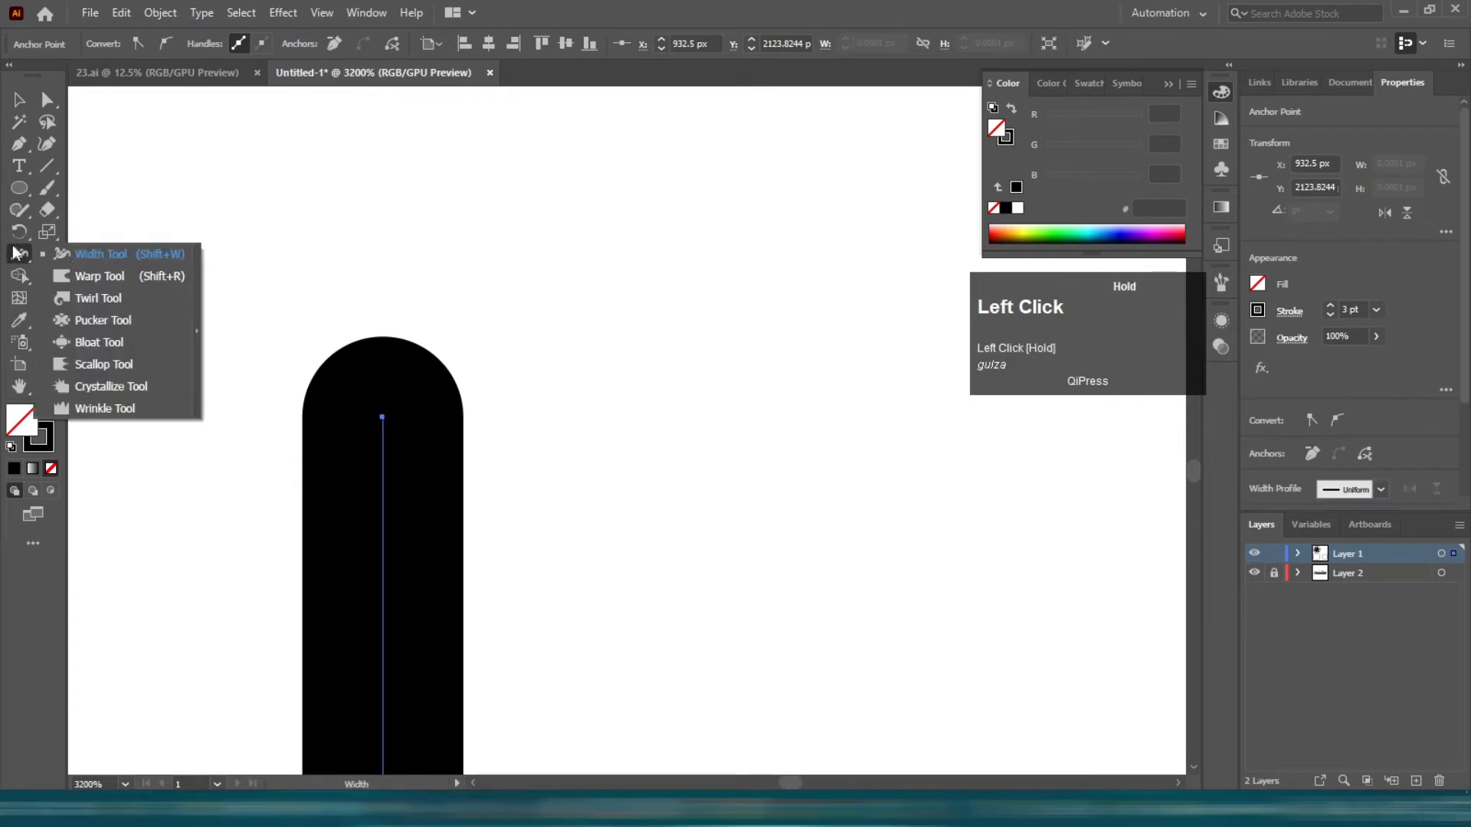
click(84, 259)
scroll(383, 398, down, 4)
drag(366, 420, 380, 432)
click(439, 462)
scroll(440, 461, down, 2)
scroll(424, 489, up, 3)
click(394, 506)
- Shorten and tilt the tapered line into a tread mark about 4.4 by 9.5 px, with its tip leaning left
drag(384, 360, 366, 423)
click(465, 468)
scroll(466, 467, down, 3)
click(412, 468)
click(452, 483)
drag(424, 539, 414, 550)
click(532, 461)
scroll(532, 462, down, 7)
scroll(473, 438, up, 5)
scroll(473, 442, up, 4)
- Rotate copies of the tread mark around the tyre circle's centre in 10° steps until they fill the whole ring
click(550, 529)
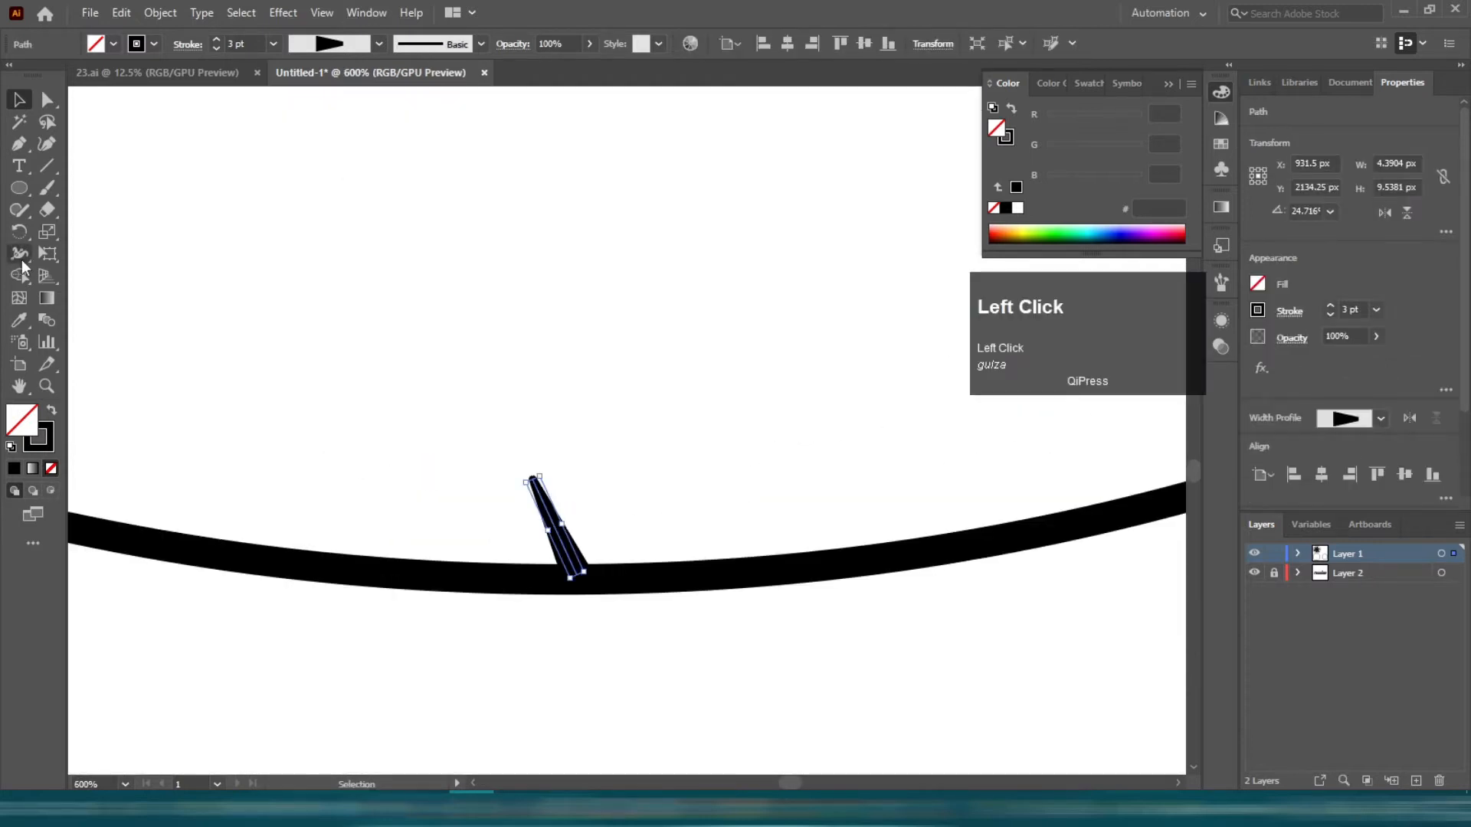
scroll(548, 482, down, 8)
scroll(544, 404, up, 1)
scroll(545, 404, down, 1)
alt+click(552, 400)
text(10)
click(716, 470)
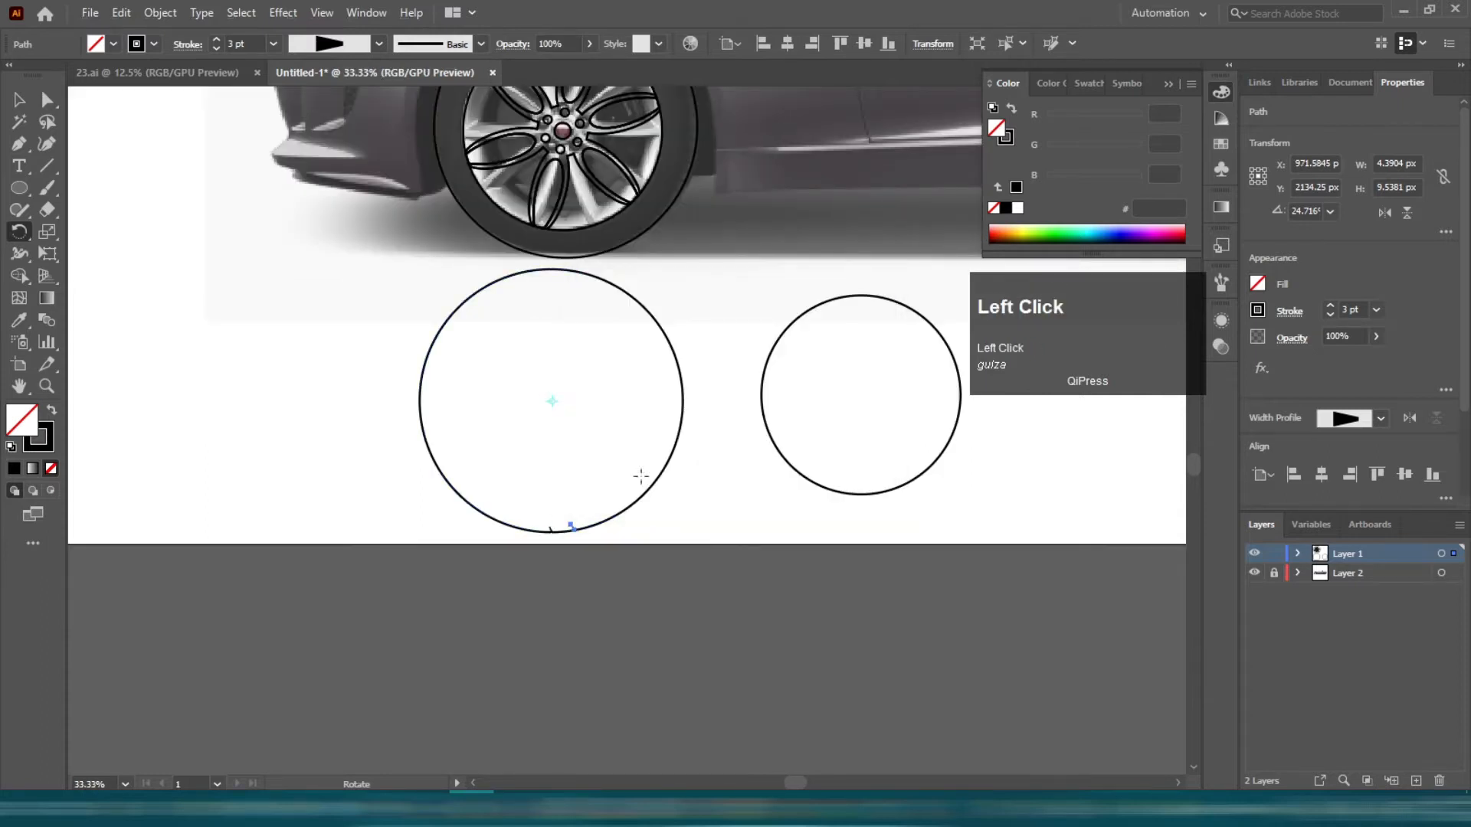
key(ctrl+d)
key(ctrl+d)
key(ctrl+d)
key(ctrl+d)
key(ctrl+d)
key(ctrl+d)
key(ctrl+d)
key(ctrl+d)
key(ctrl+d)
key(ctrl+d)
key(ctrl+d)
key(ctrl+d)
key(ctrl+d)
key(ctrl+d)
key(ctrl+d)
key(ctrl+d)
key(ctrl+d)
key(ctrl+d)
key(ctrl+d)
key(ctrl+d)
key(v)
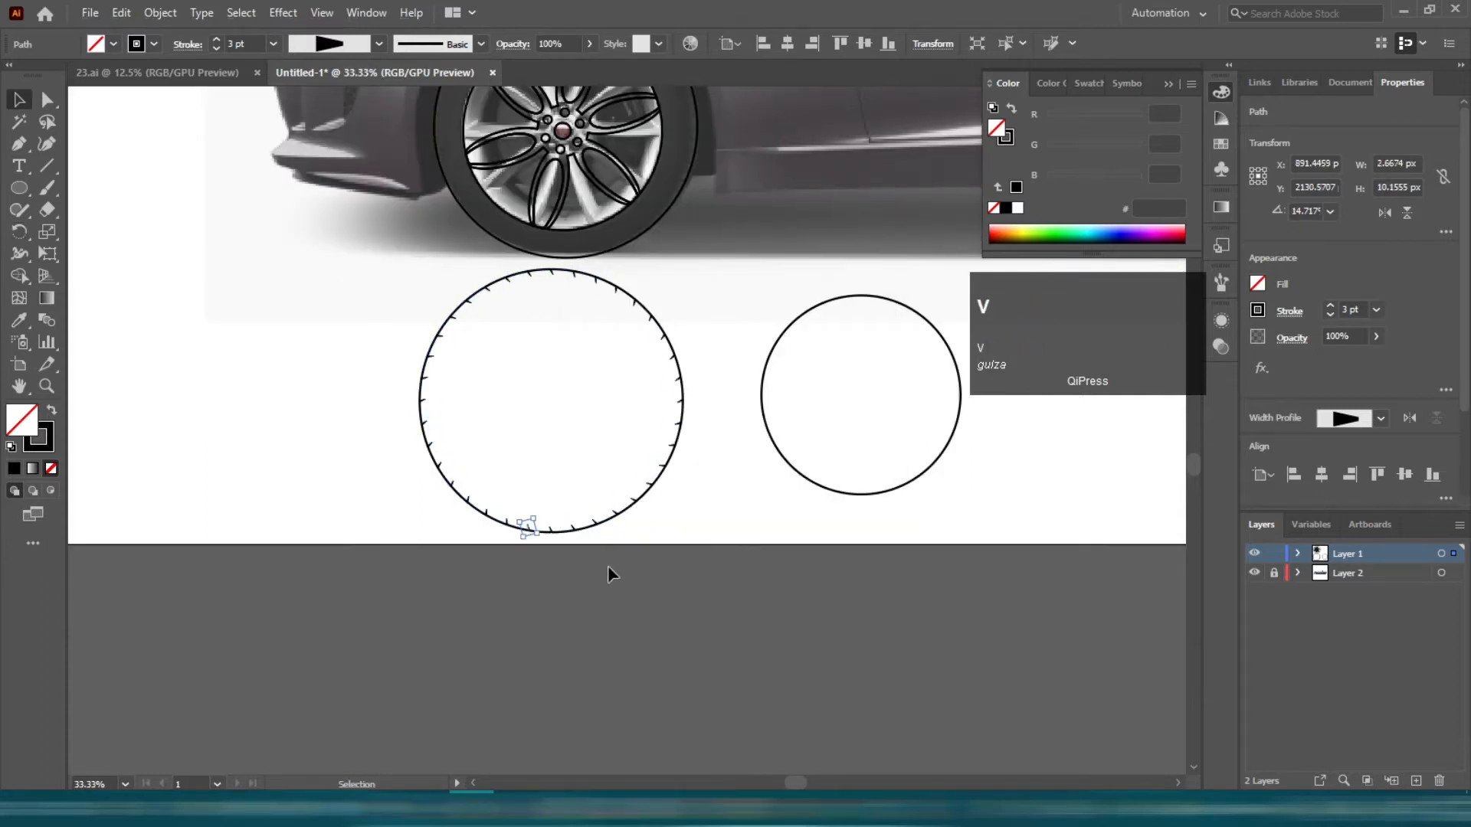
click(608, 566)
- Select the tyre circle with all its tread marks, move it back onto the front wheel and group it
scroll(548, 523, up, 3)
scroll(545, 513, down, 3)
scroll(367, 416, up, 1)
drag(712, 568, 714, 572)
drag(421, 309, 698, 596)
click(584, 469)
scroll(598, 460, up, 3)
drag(651, 422, 261, 537)
drag(597, 463, 617, 197)
right_click(617, 198)
click(619, 473)
- Fine-tune the tyre ring so it fits the outer edge of the front tyre in the photo
scroll(646, 376, up, 2)
drag(496, 540, 507, 537)
click(524, 598)
scroll(536, 582, up, 3)
drag(727, 294, 723, 297)
click(682, 676)
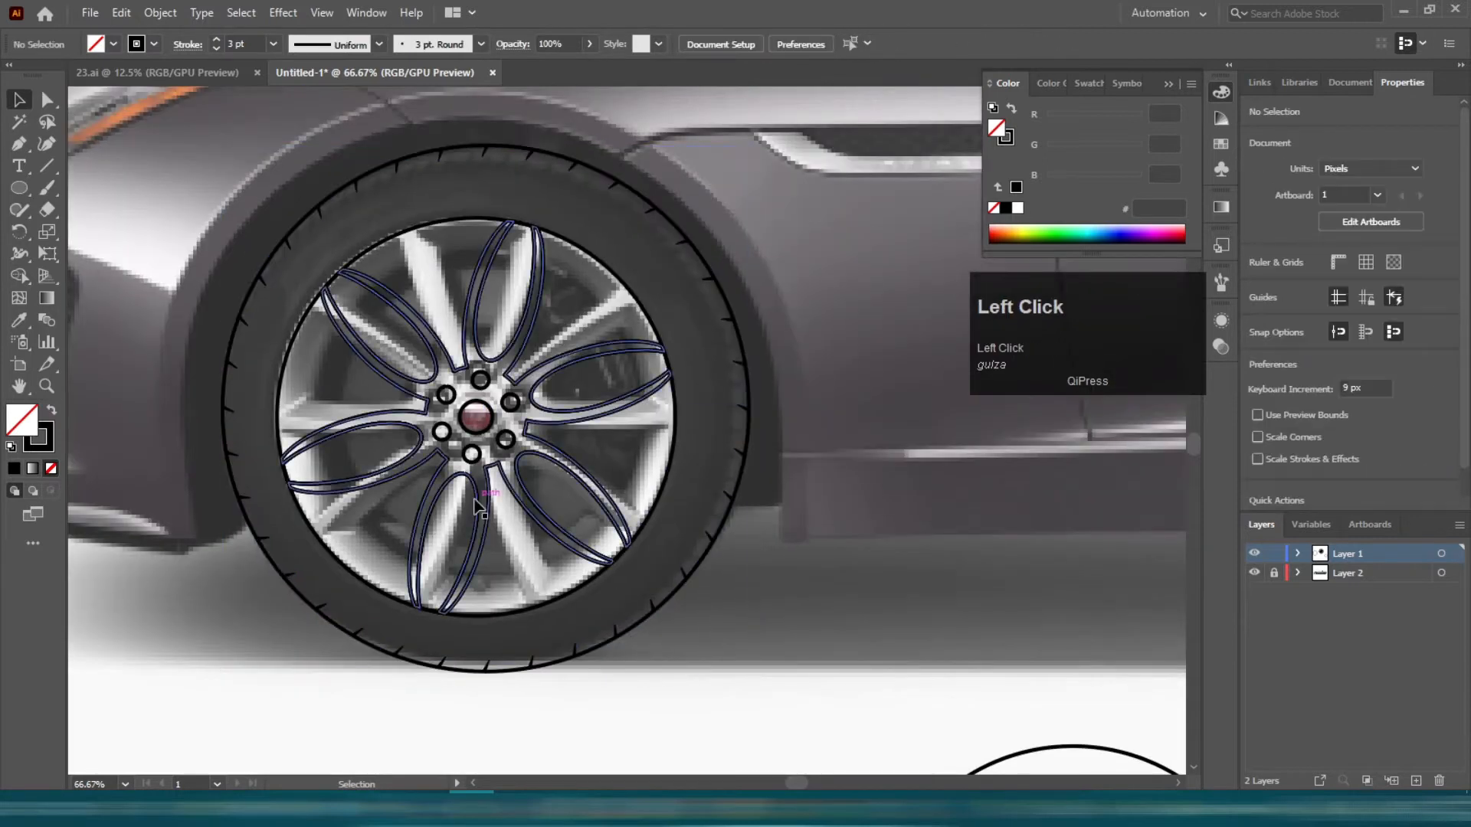
- Delete the leftover shapes below the car, including the spare rim circle, and group the complete front wheel
scroll(482, 498, down, 2)
click(211, 621)
key(Delete)
click(688, 675)
key(Delete)
drag(595, 696, 216, 326)
key(ctrl+g)
- Duplicate the front wheel group and position the copy over the car's rear wheel
alt+drag(284, 449, 878, 449)
drag(598, 427, 739, 452)
click(821, 512)
drag(841, 500, 845, 502)
click(881, 548)
scroll(392, 466, down, 3)
drag(387, 465, 403, 671)
scroll(545, 481, up, 5)
- Isolate the tyre circle inside the rear wheel group and copy it
click(546, 480)
drag(765, 567, 1022, 570)
double_click(391, 508)
double_click(391, 508)
key(ctrl+c)
- Offset the duplicate tyre outline to the left of the rear wheel and stretch it to about 489 by 479 px
drag(399, 518, 385, 521)
drag(353, 399, 335, 401)
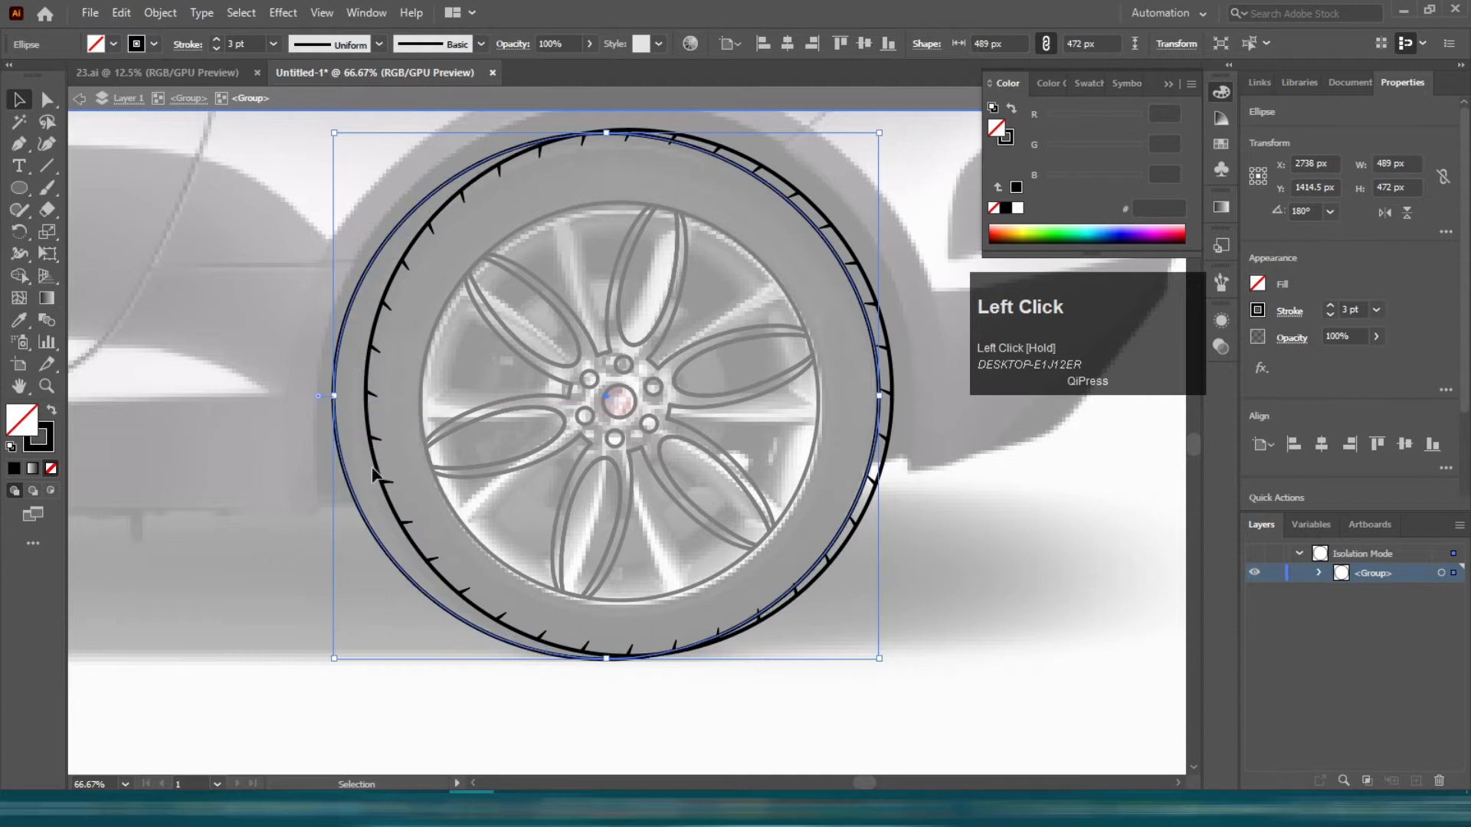
scroll(614, 470, up, 3)
drag(617, 243, 617, 237)
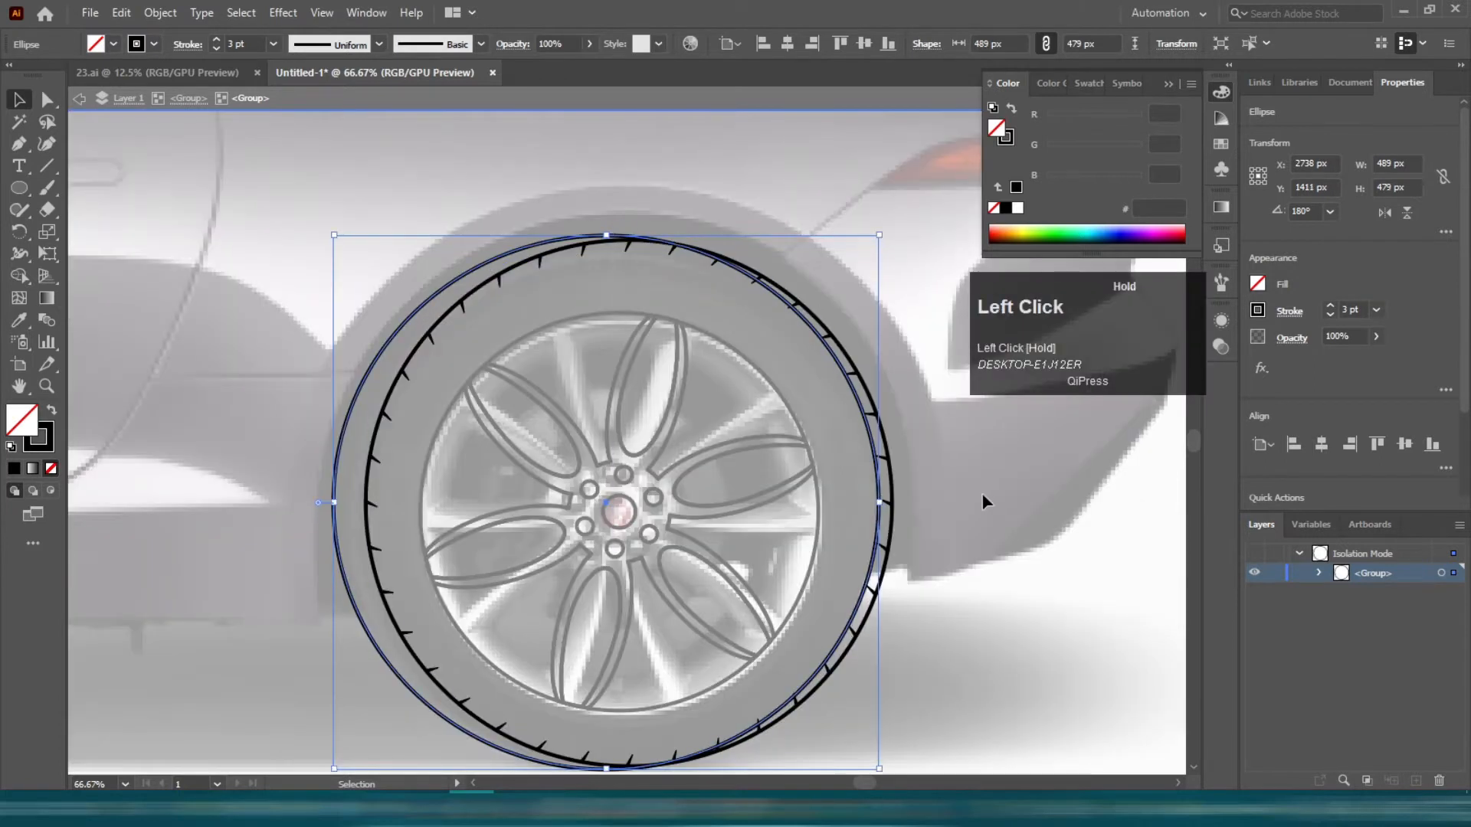
double_click(881, 499)
click(752, 272)
drag(894, 239, 886, 246)
click(924, 460)
click(885, 519)
click(922, 498)
- Paste the copied tyre outline again at the rear wheel and adjust its left, lower and upper edges
scroll(883, 497, down, 3)
key(ctrl+v)
drag(369, 504, 359, 504)
drag(616, 698, 616, 677)
drag(617, 163, 628, 145)
click(907, 594)
scroll(516, 658, down, 3)
key(space)
drag(249, 713, 912, 686)
scroll(222, 544, up, 2)
key(p)
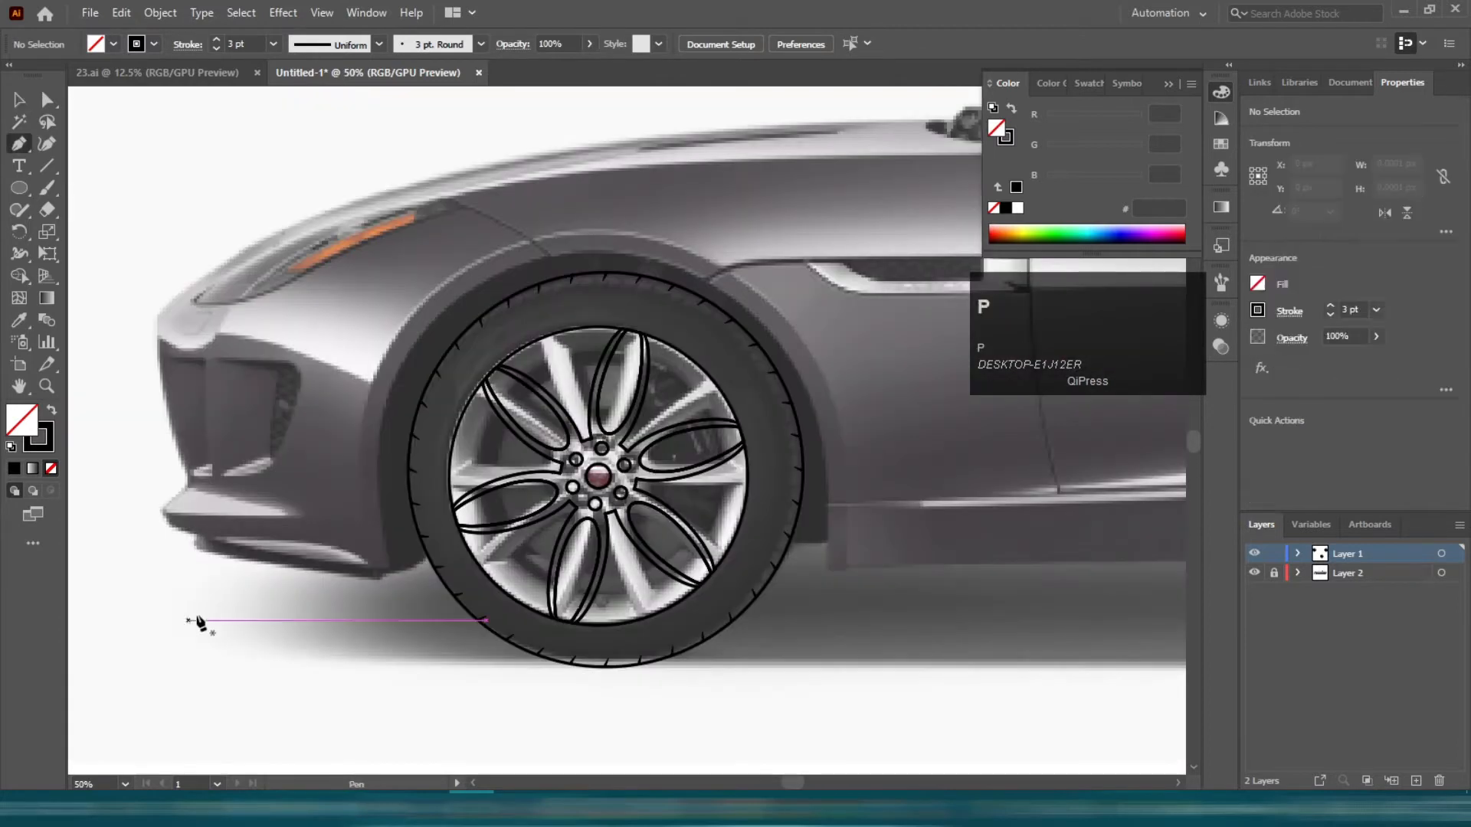
click(387, 574)
scroll(387, 574, up, 2)
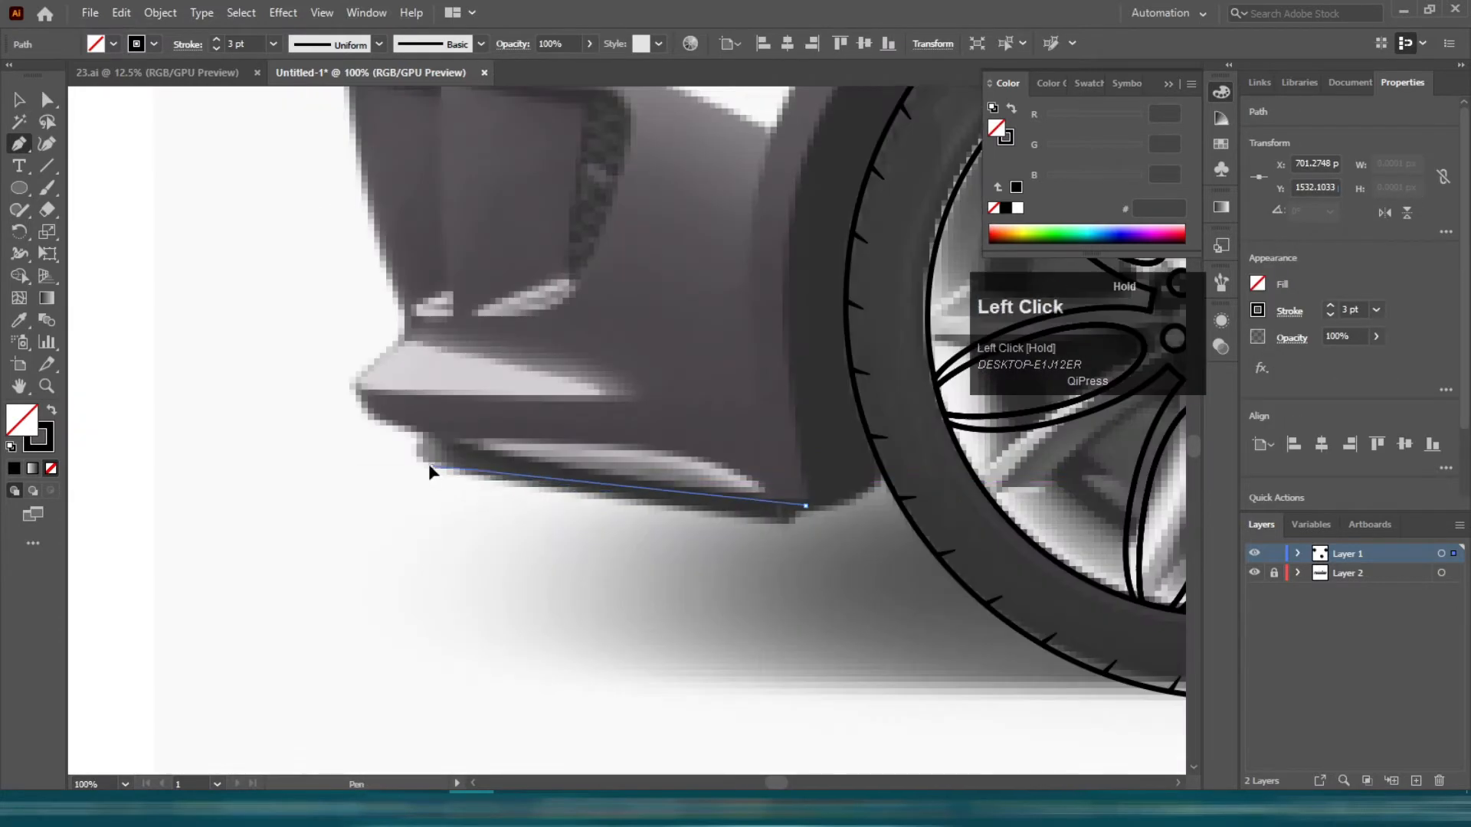
key(ctrl+z)
key(ctrl+z)
- Trace the lower edge of the front bumper lip with the Pen tool, from near the wheel arch forward and around its front corner
drag(389, 465, 389, 448)
click(790, 526)
scroll(428, 464, up, 2)
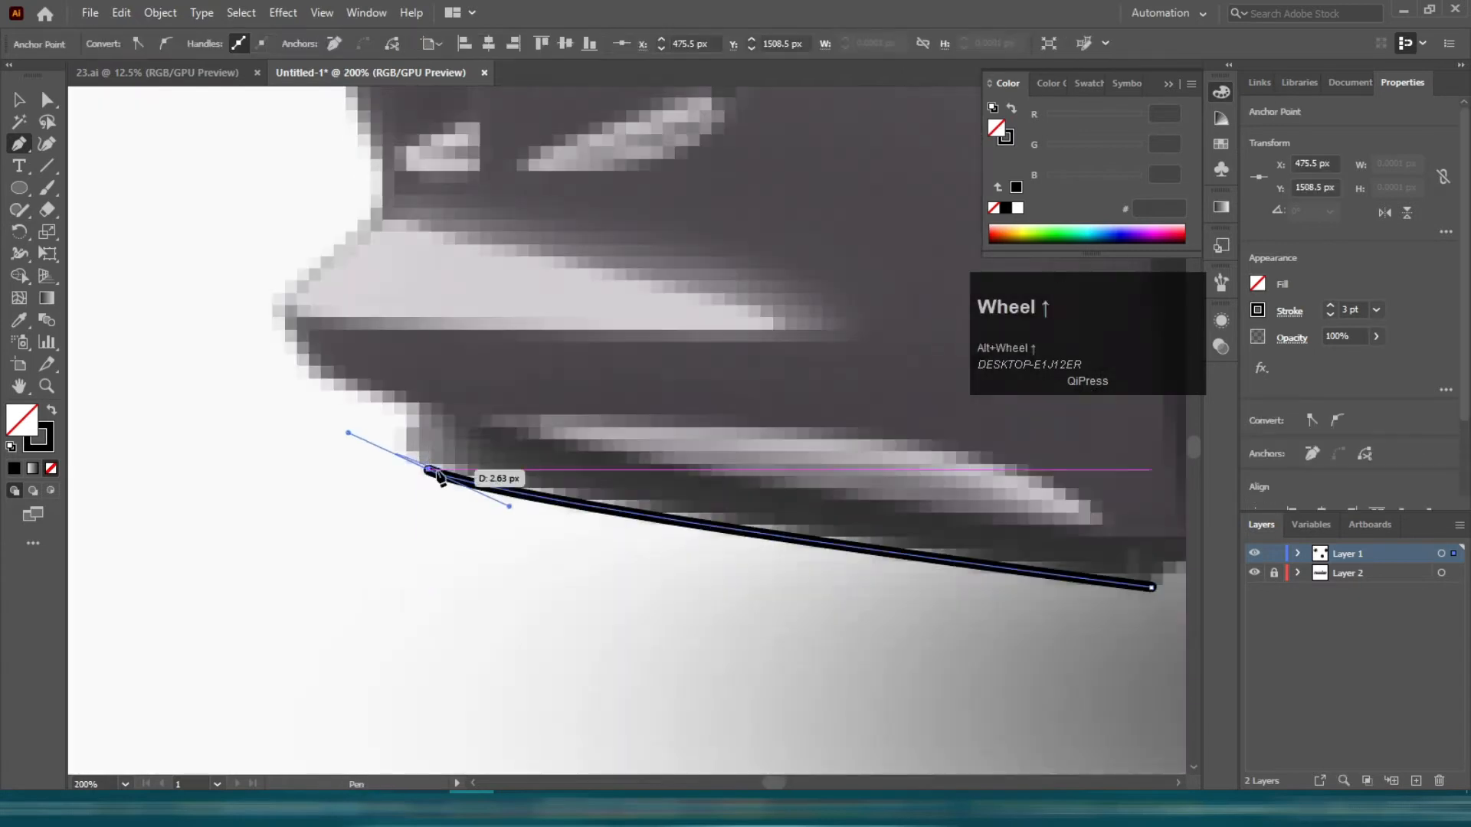
drag(434, 391, 437, 390)
click(422, 421)
- Continue the body outline around the bumper's pointed tip and up the front edge to the nose of the bonnet
key(space)
drag(315, 345, 338, 479)
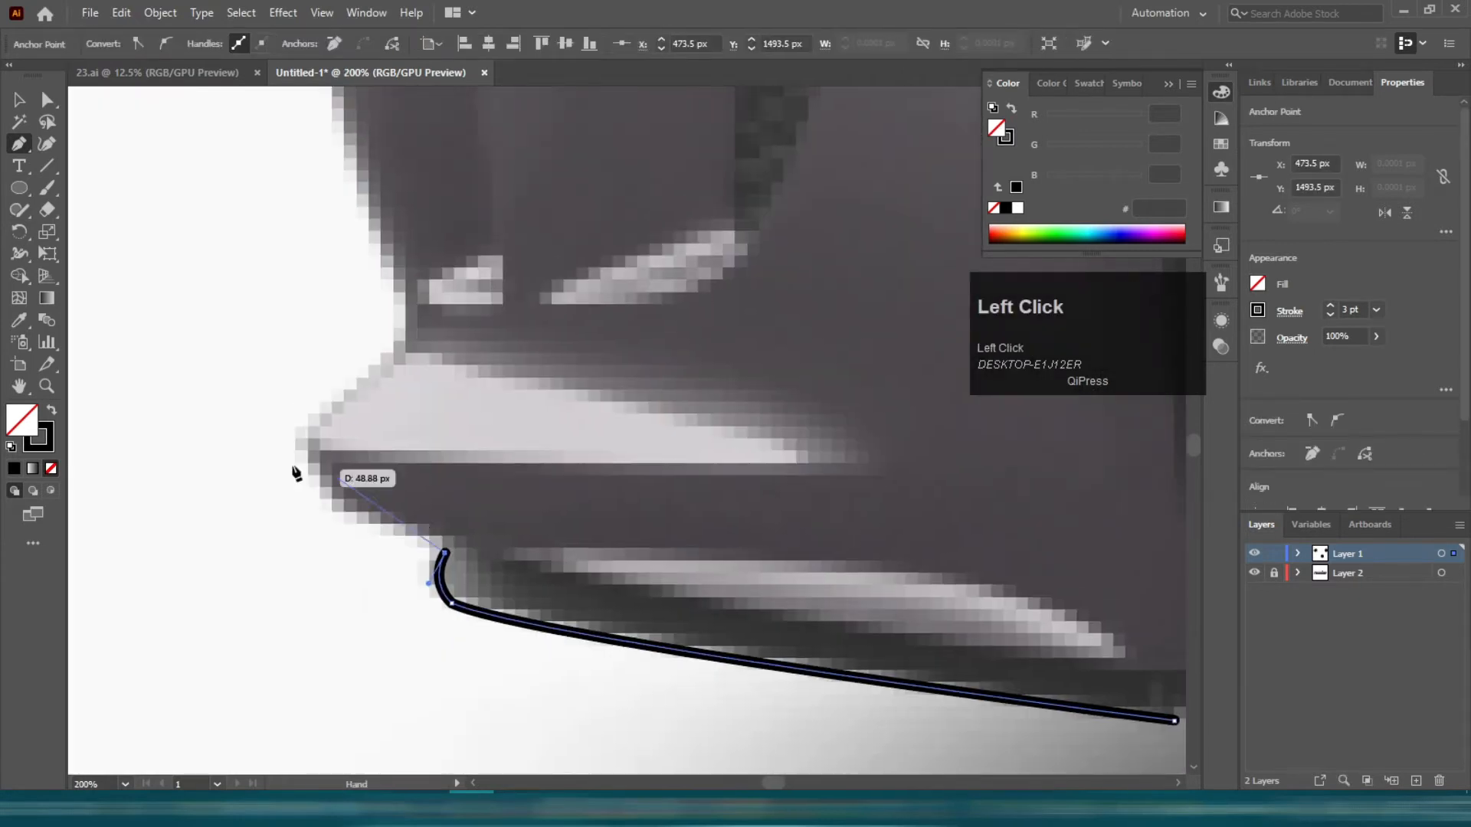
drag(417, 305, 416, 305)
scroll(416, 305, down, 2)
click(411, 349)
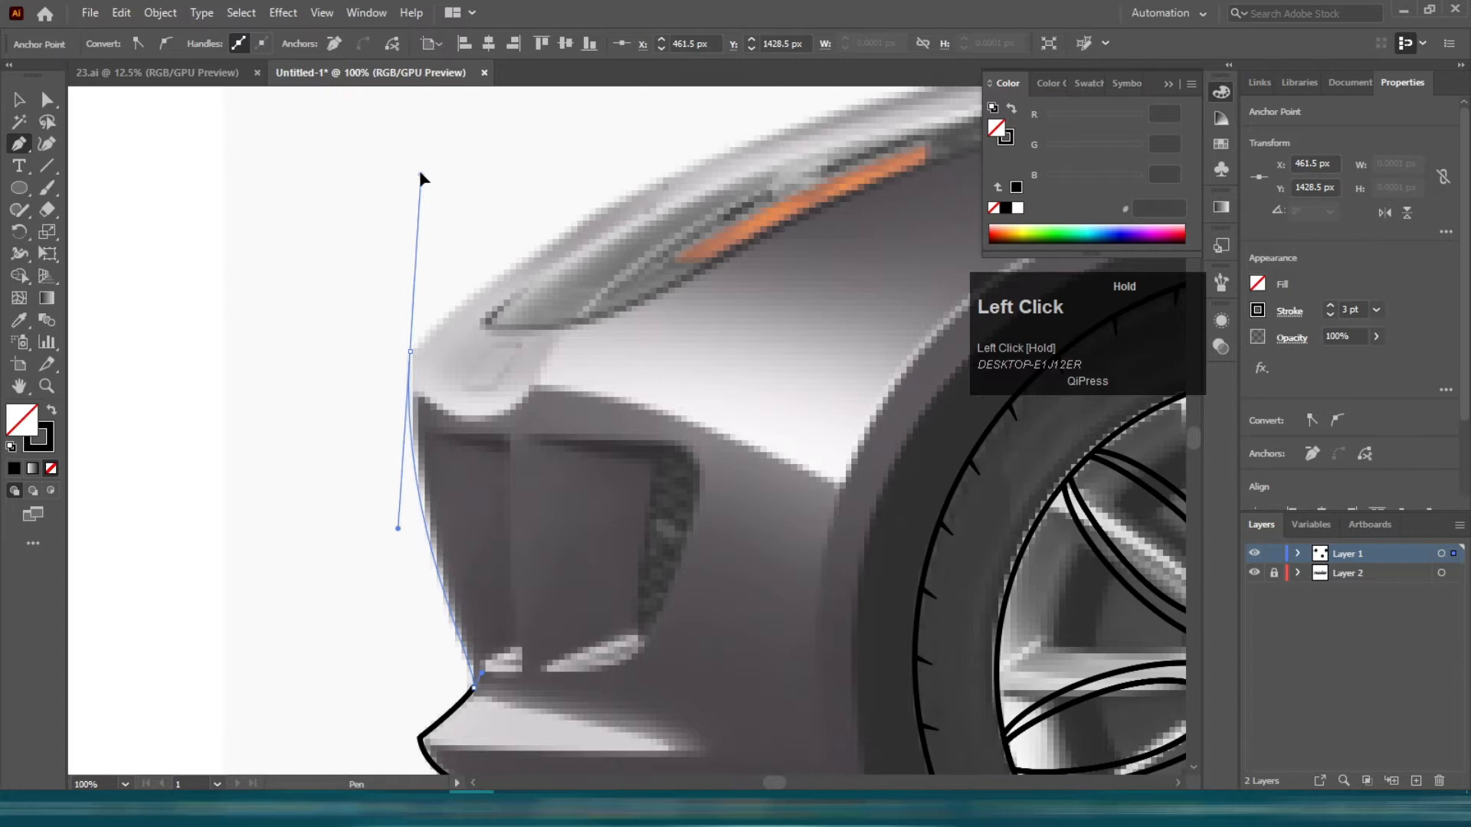
drag(422, 177, 420, 171)
- Continue the body outline from the nose along the curve of the bonnet to the base of the windscreen
key(space)
drag(411, 352, 102, 576)
click(102, 576)
scroll(486, 457, down, 2)
key(space)
drag(542, 360, 488, 431)
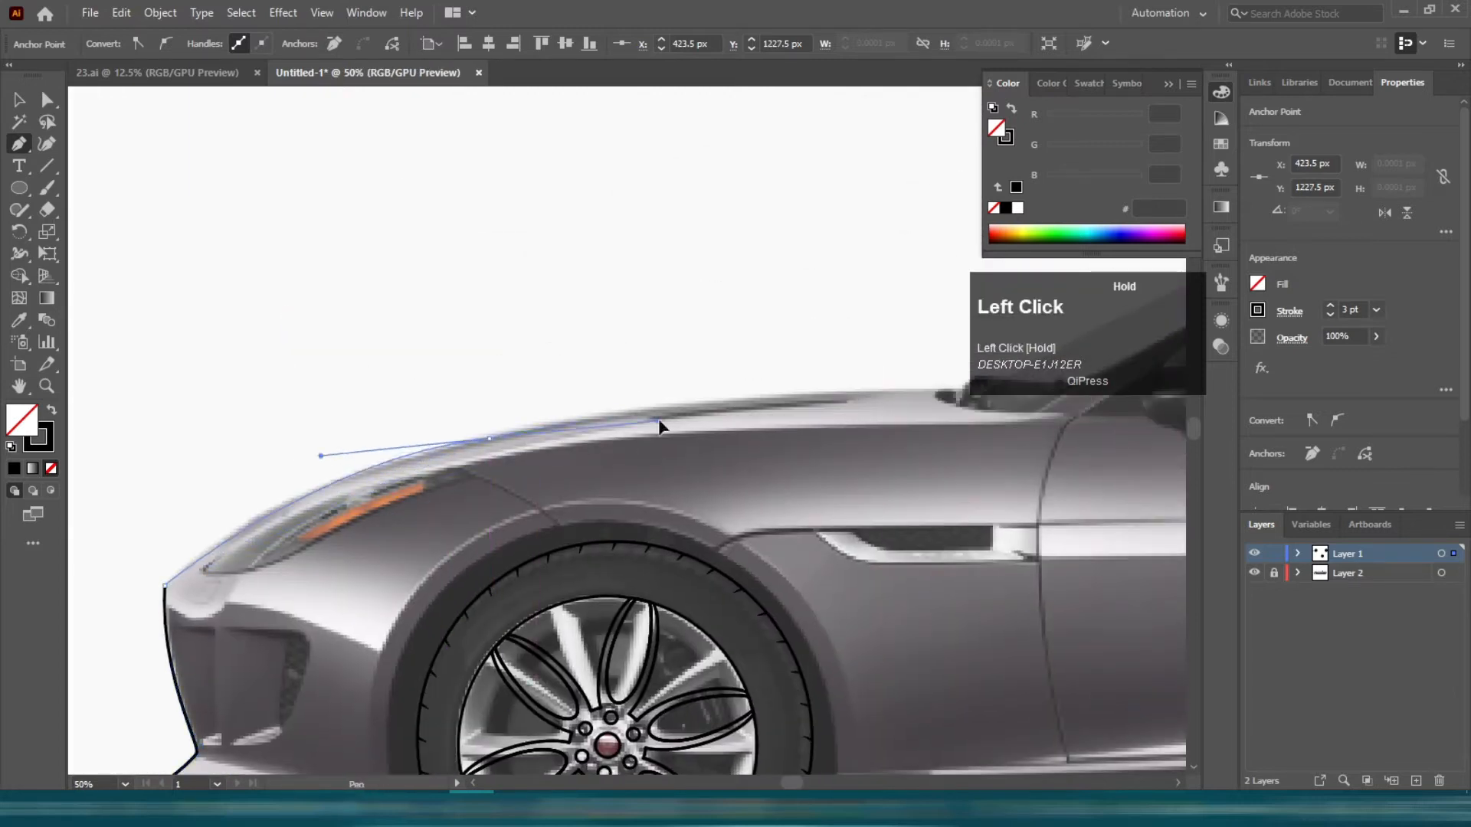
drag(739, 423, 482, 472)
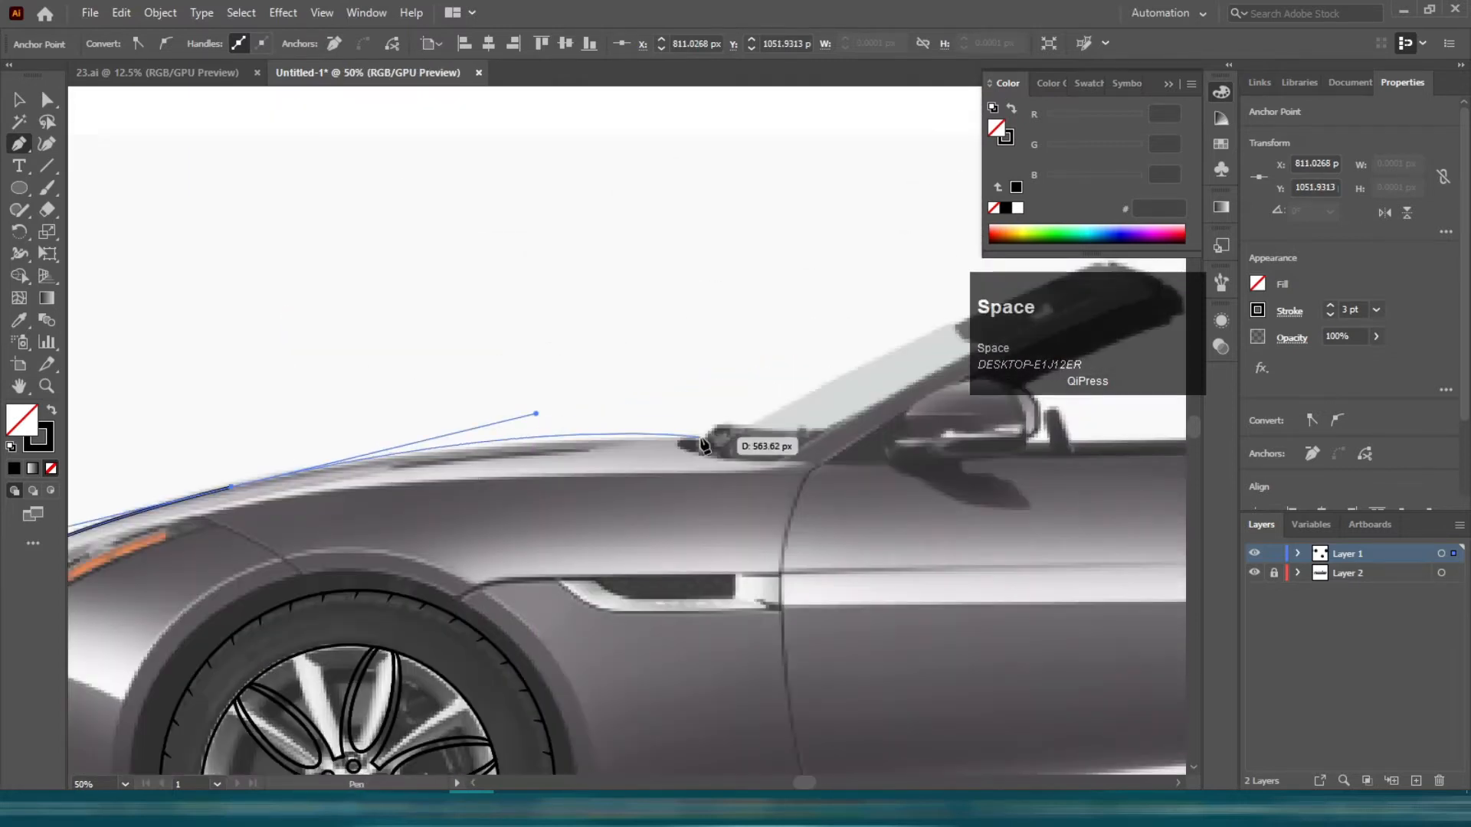
drag(757, 430, 758, 432)
- Continue the body outline from the windscreen base up the windscreen, around the tip of its frame and back along the frame's underside
key(space)
drag(620, 464, 348, 576)
scroll(452, 555, up, 2)
click(415, 536)
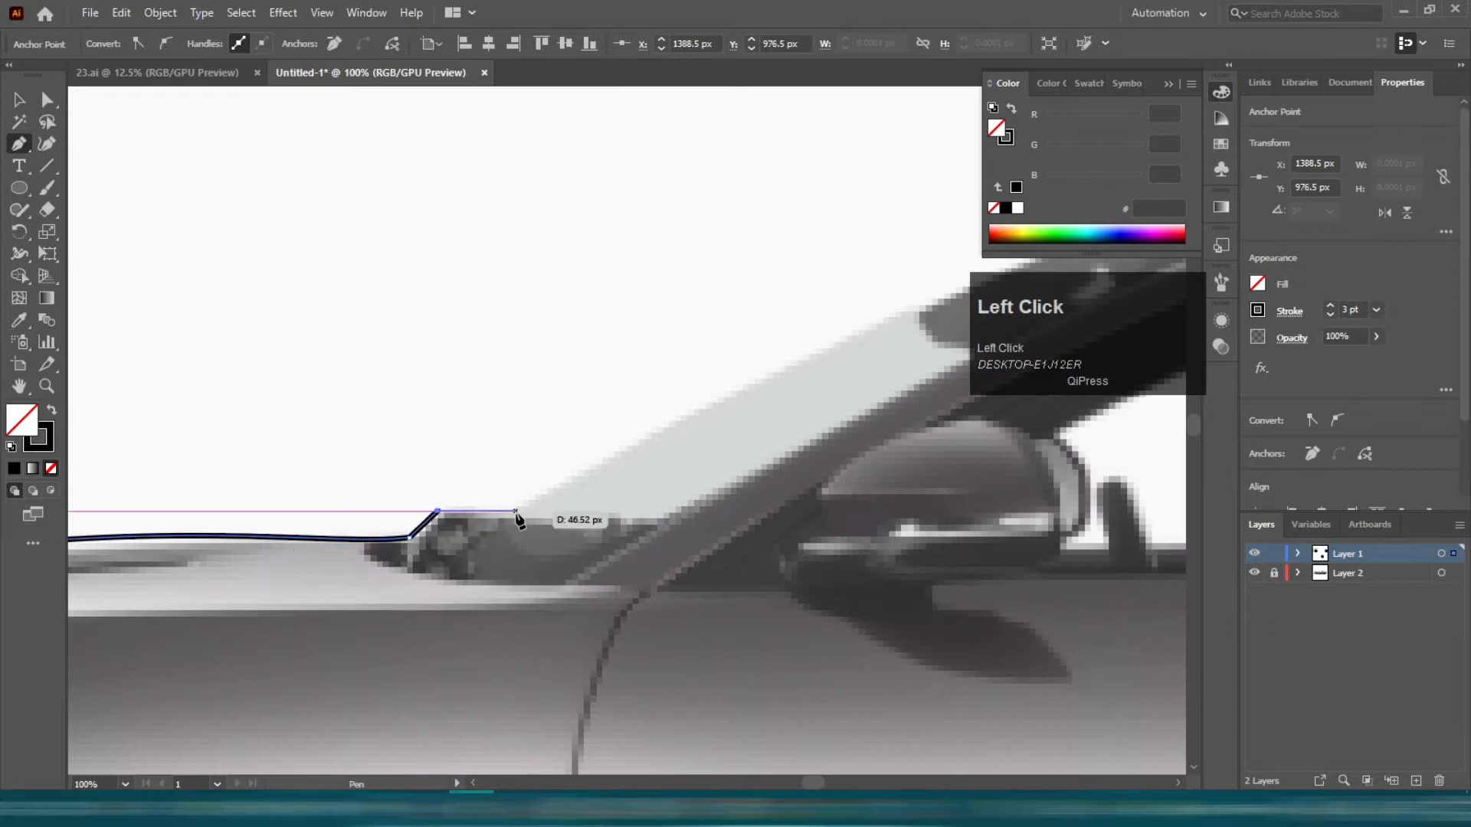
click(515, 512)
alt+scroll(563, 469, down, 2)
drag(690, 434, 690, 434)
alt+scroll(687, 468, up, 2)
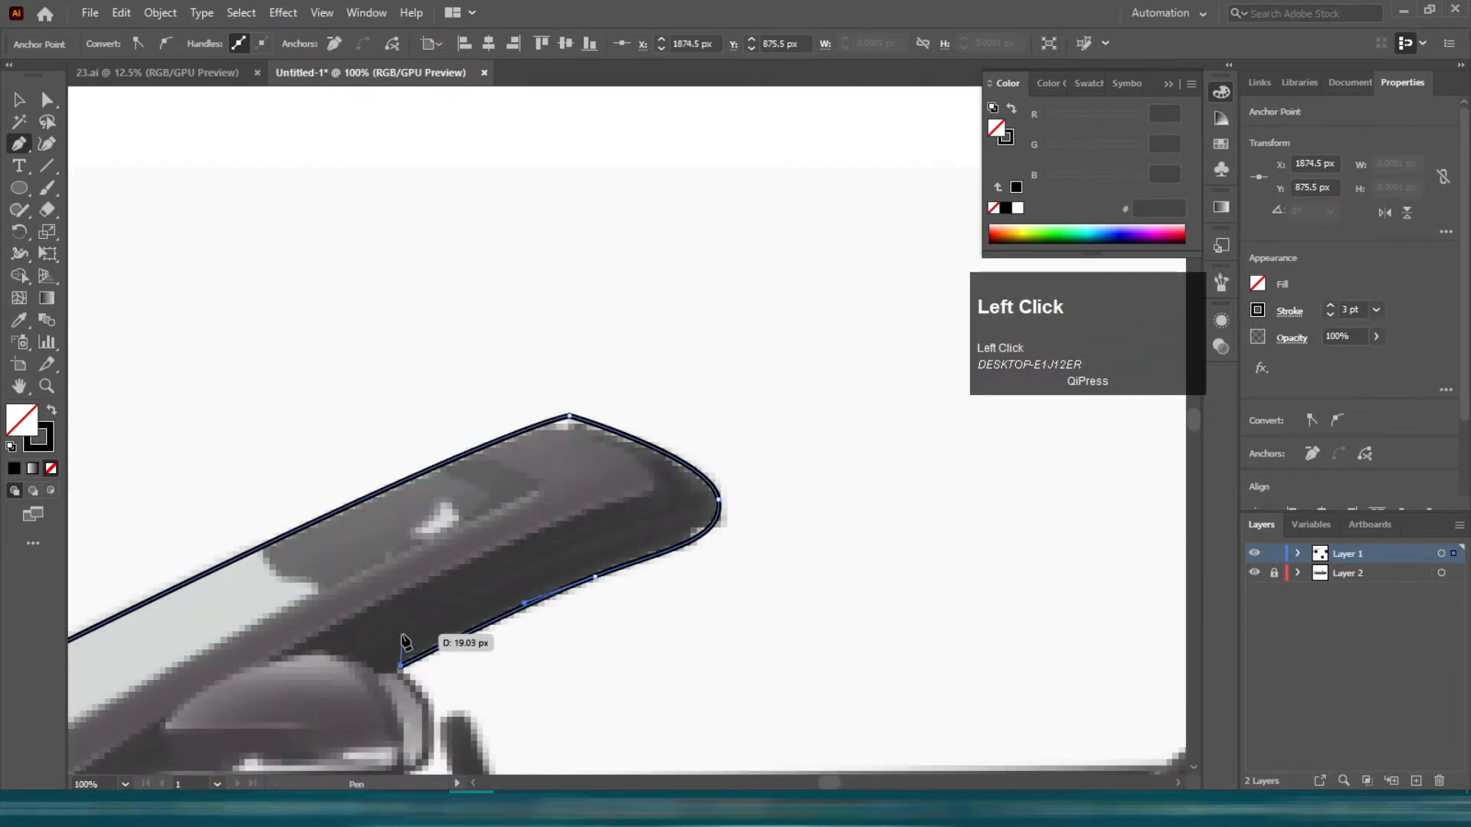
- Continue the outline down the rear edge of the wing mirror and around the small dark upright behind it
scroll(406, 651, down, 2)
alt+scroll(437, 616, up, 2)
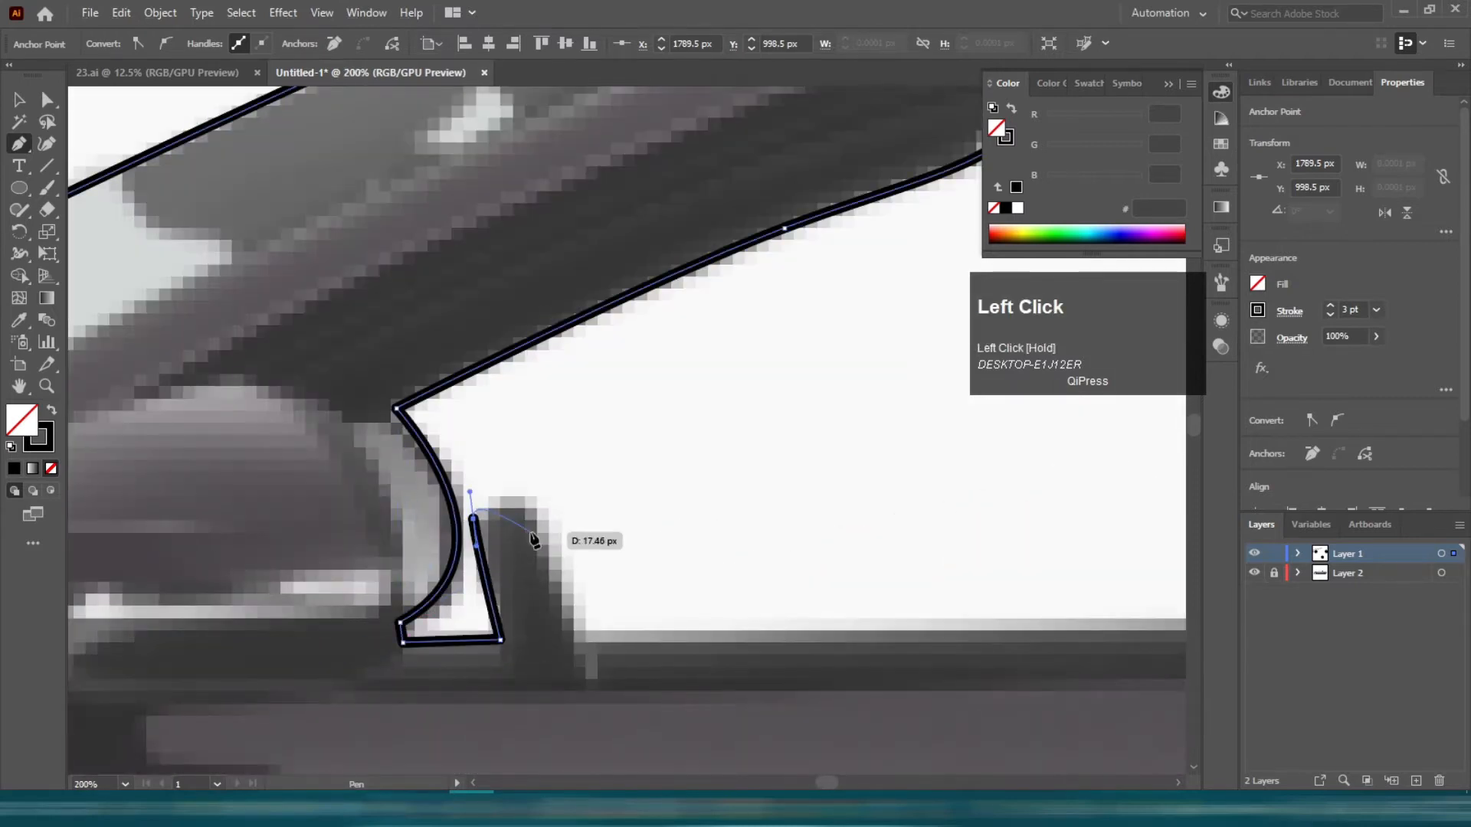
click(583, 640)
- Continue the outline along the top edge of the door and over the tops of the brown seats
alt+scroll(583, 642, down, 2)
drag(889, 623, 479, 583)
click(829, 580)
click(869, 559)
drag(873, 555, 509, 672)
drag(554, 468, 571, 467)
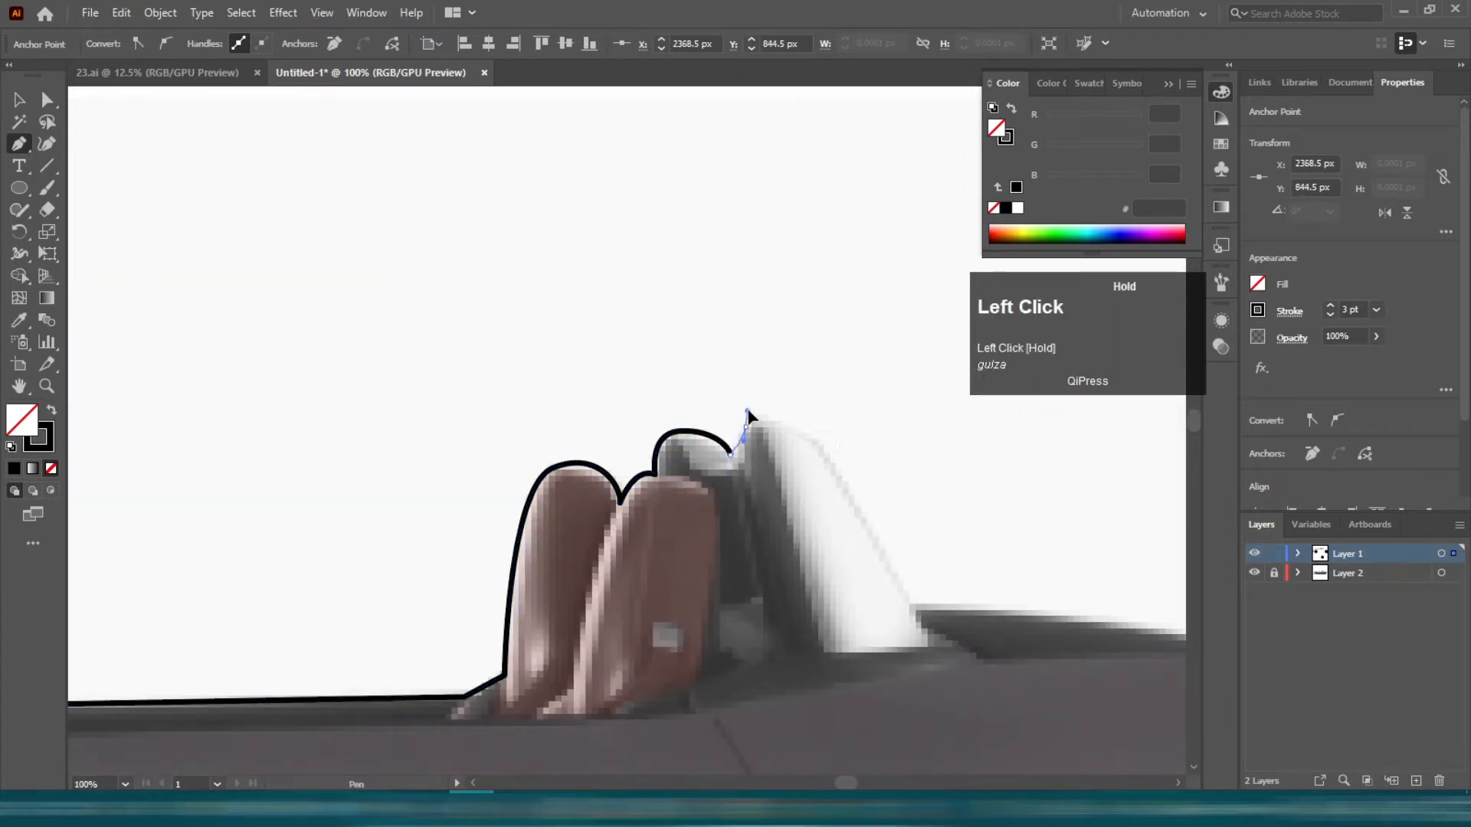
- Continue the outline over the light hump behind the seats and down to the rear deck
drag(775, 466, 776, 467)
drag(813, 612, 485, 556)
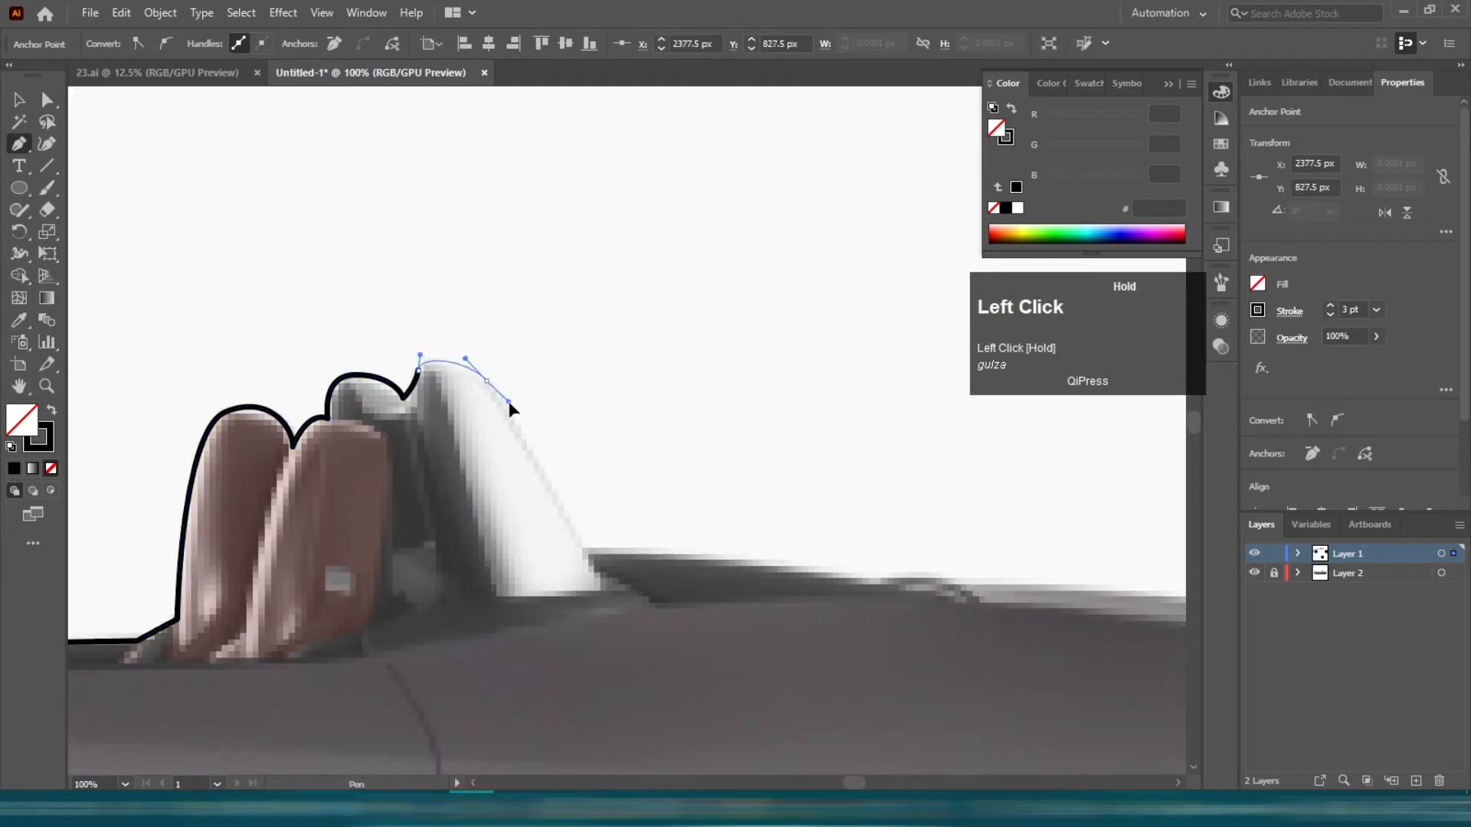
click(587, 551)
- Continue the outline along the rear deck and around the boot lip above the tail light
drag(852, 576, 538, 467)
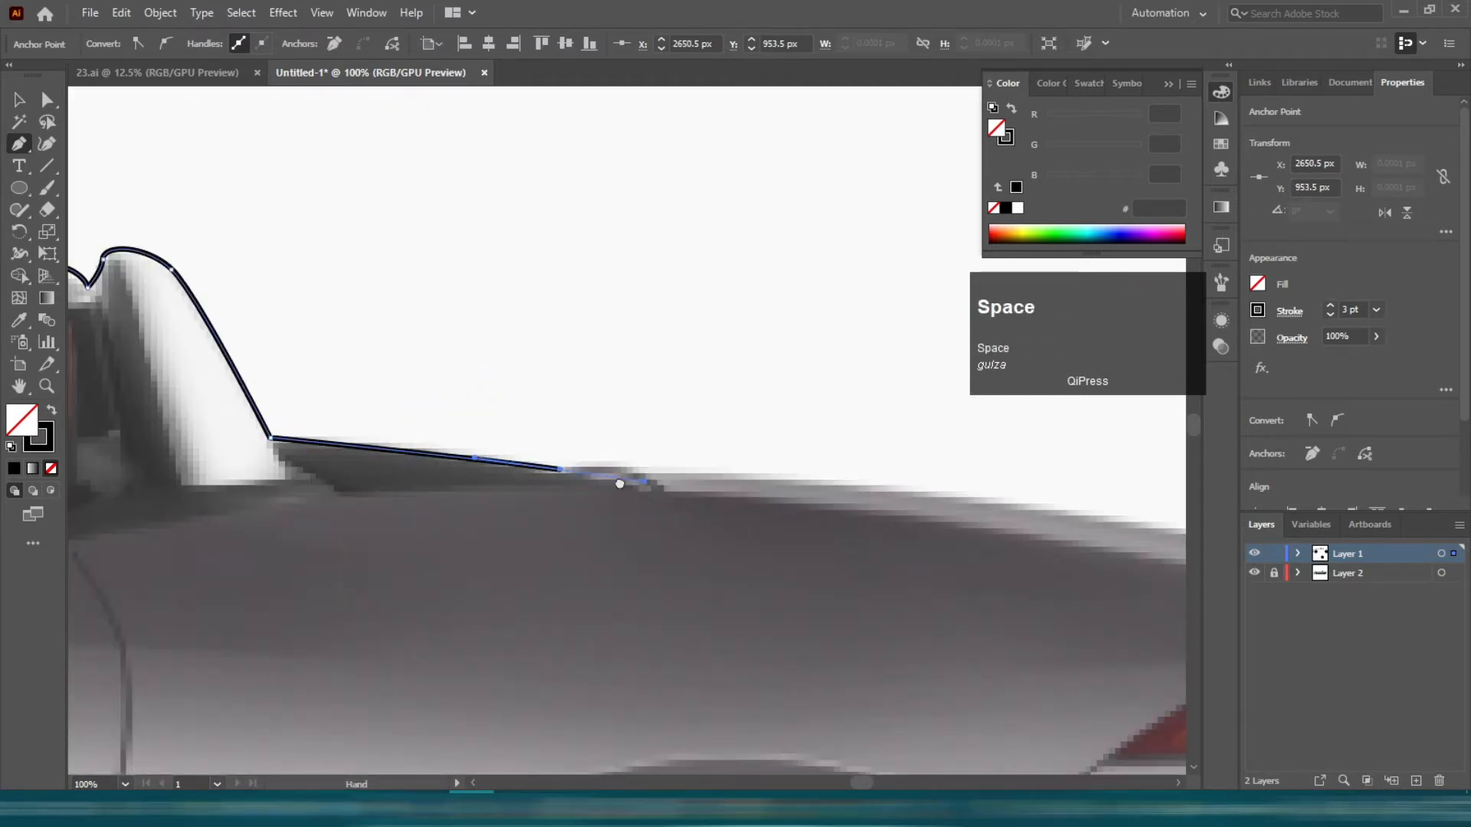
drag(645, 480, 329, 453)
click(590, 482)
drag(1120, 584, 756, 502)
alt+scroll(809, 454, up, 3)
alt+scroll(824, 459, down, 3)
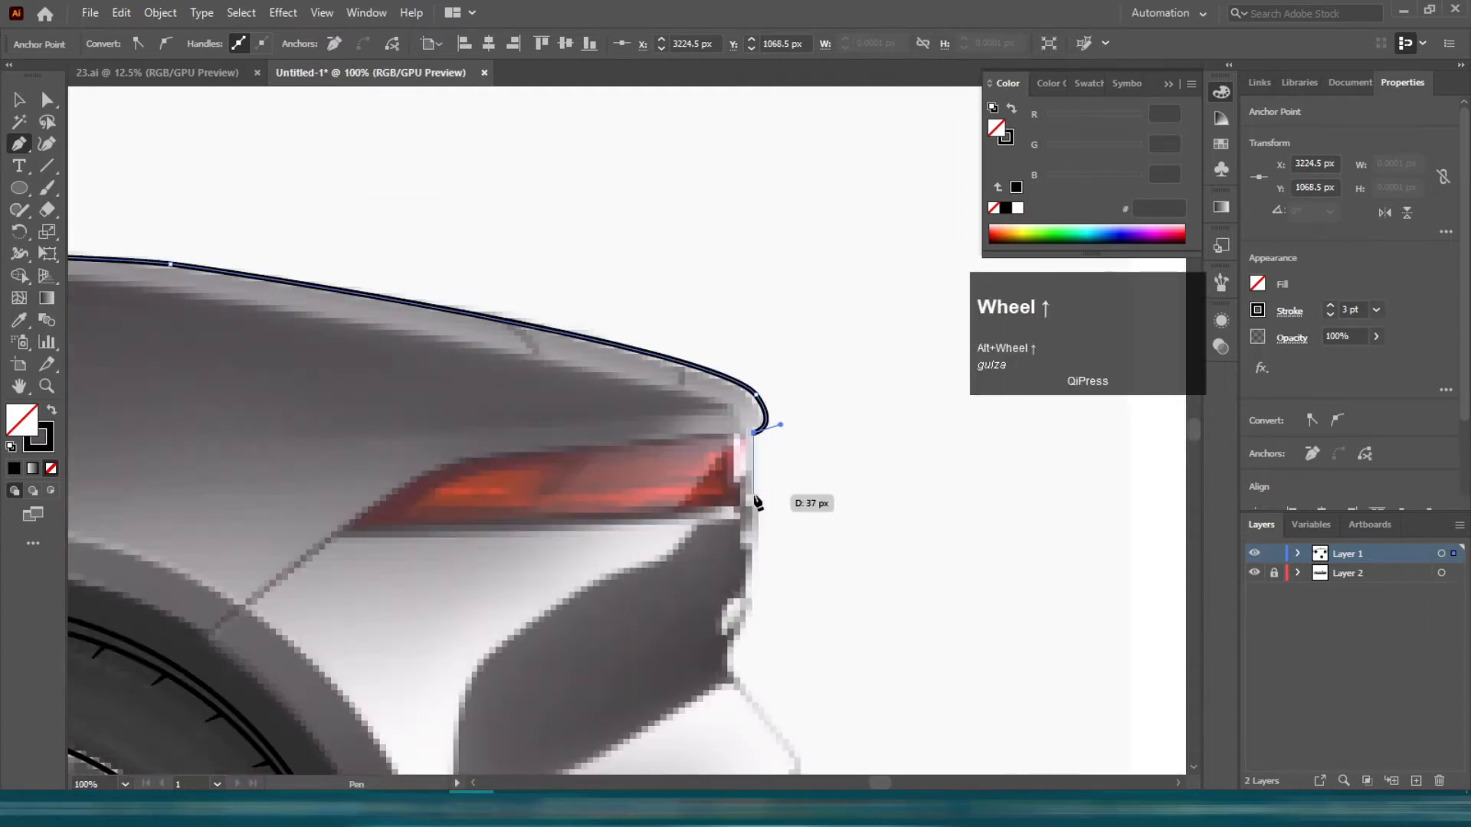
- Continue the outline down the rear edge past the tail light to the pointed corner of the rear bumper
click(751, 588)
drag(741, 676, 742, 707)
drag(668, 451, 567, 73)
drag(701, 385, 698, 390)
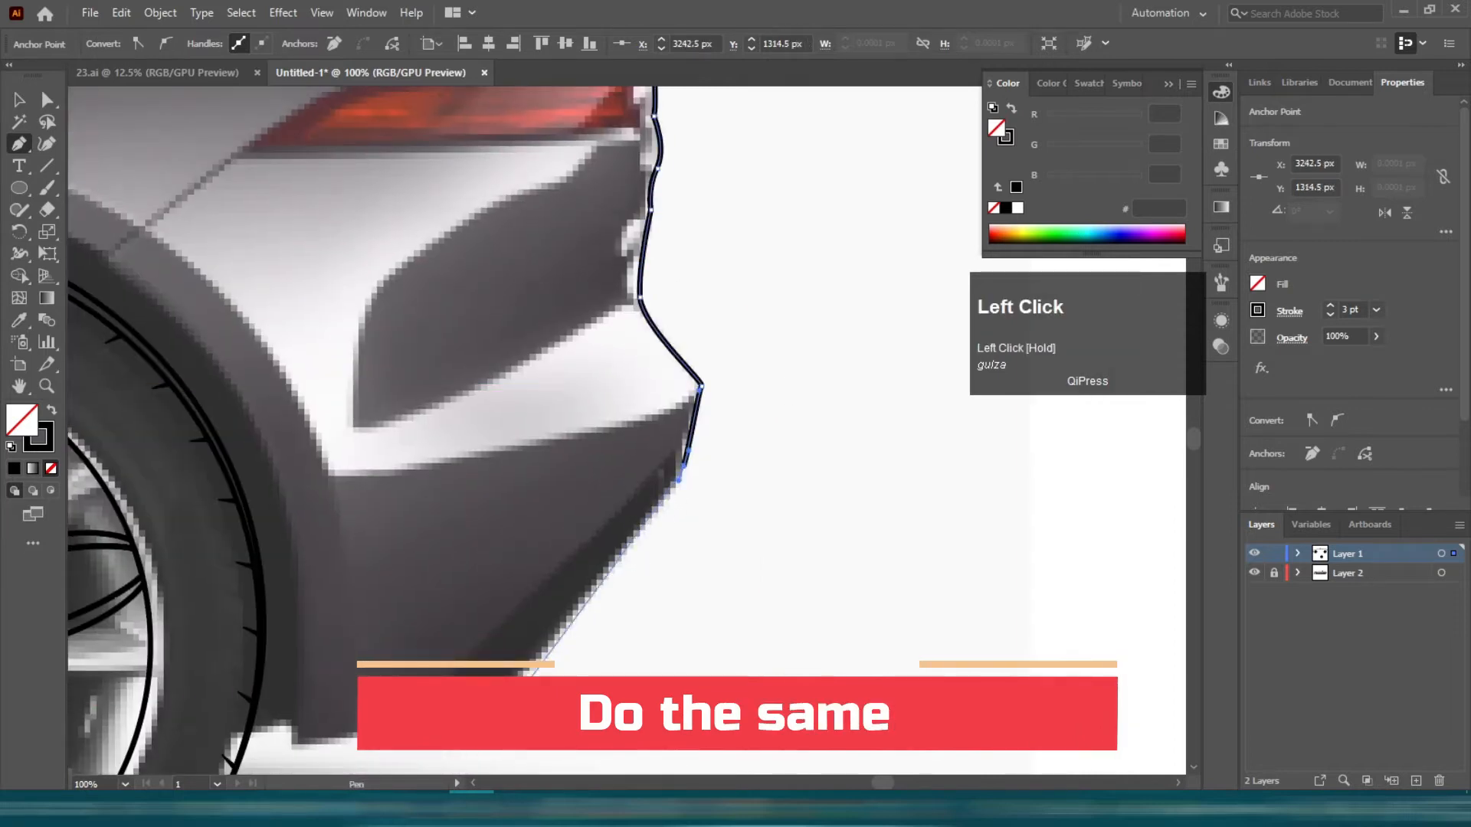
- Continue the outline down the slanted lower part of the rear bumper and along its underside to the rear wheel arch
drag(519, 682, 511, 689)
drag(344, 721, 695, 611)
click(646, 638)
alt+scroll(646, 638, down, 1)
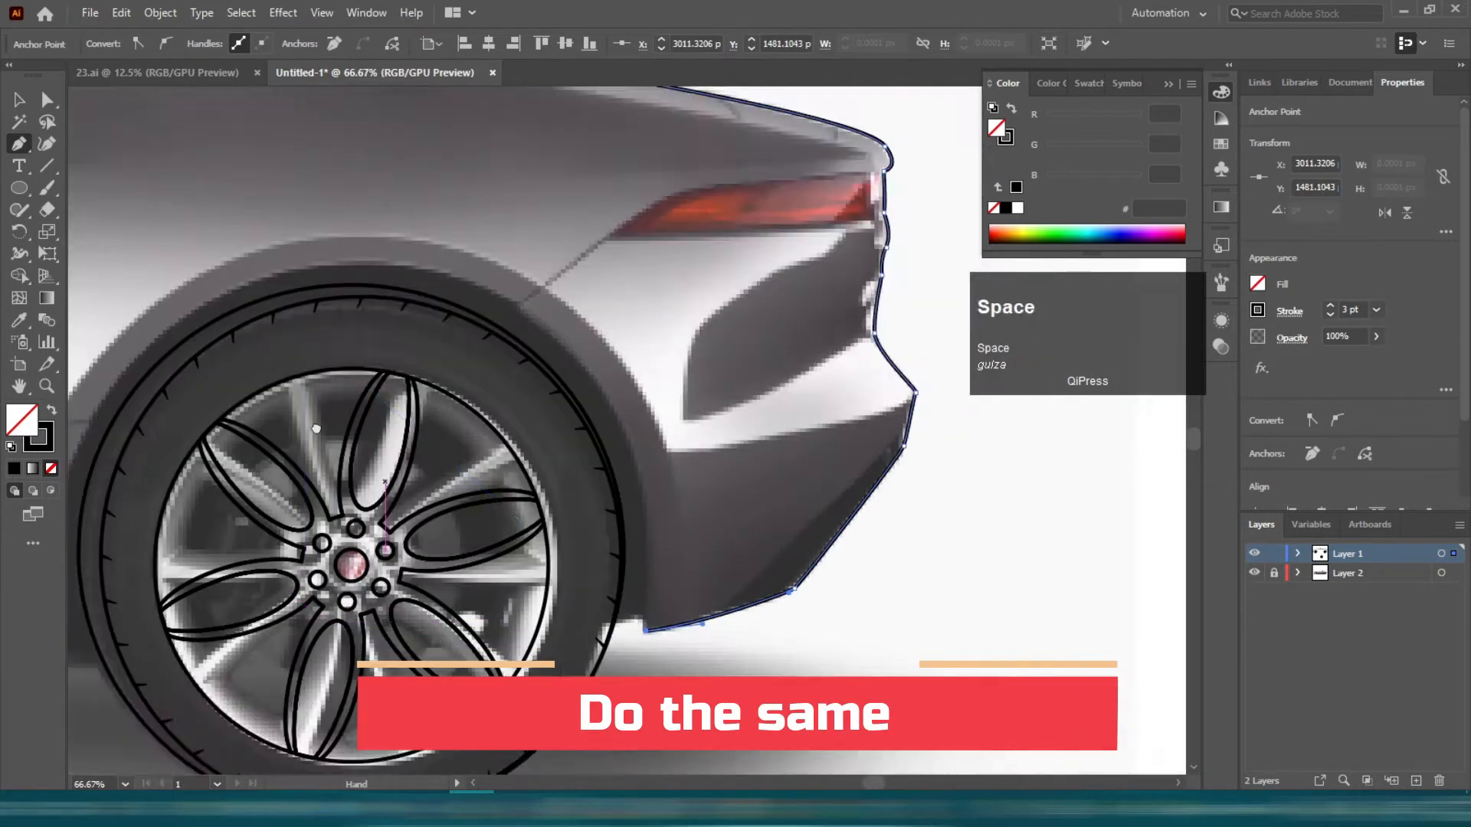
- Curve the body outline over the rear wheel arch and down to the rear end of the sill
drag(394, 484, 703, 487)
scroll(636, 302, up, 1)
key(ctrl+z)
drag(634, 301, 367, 325)
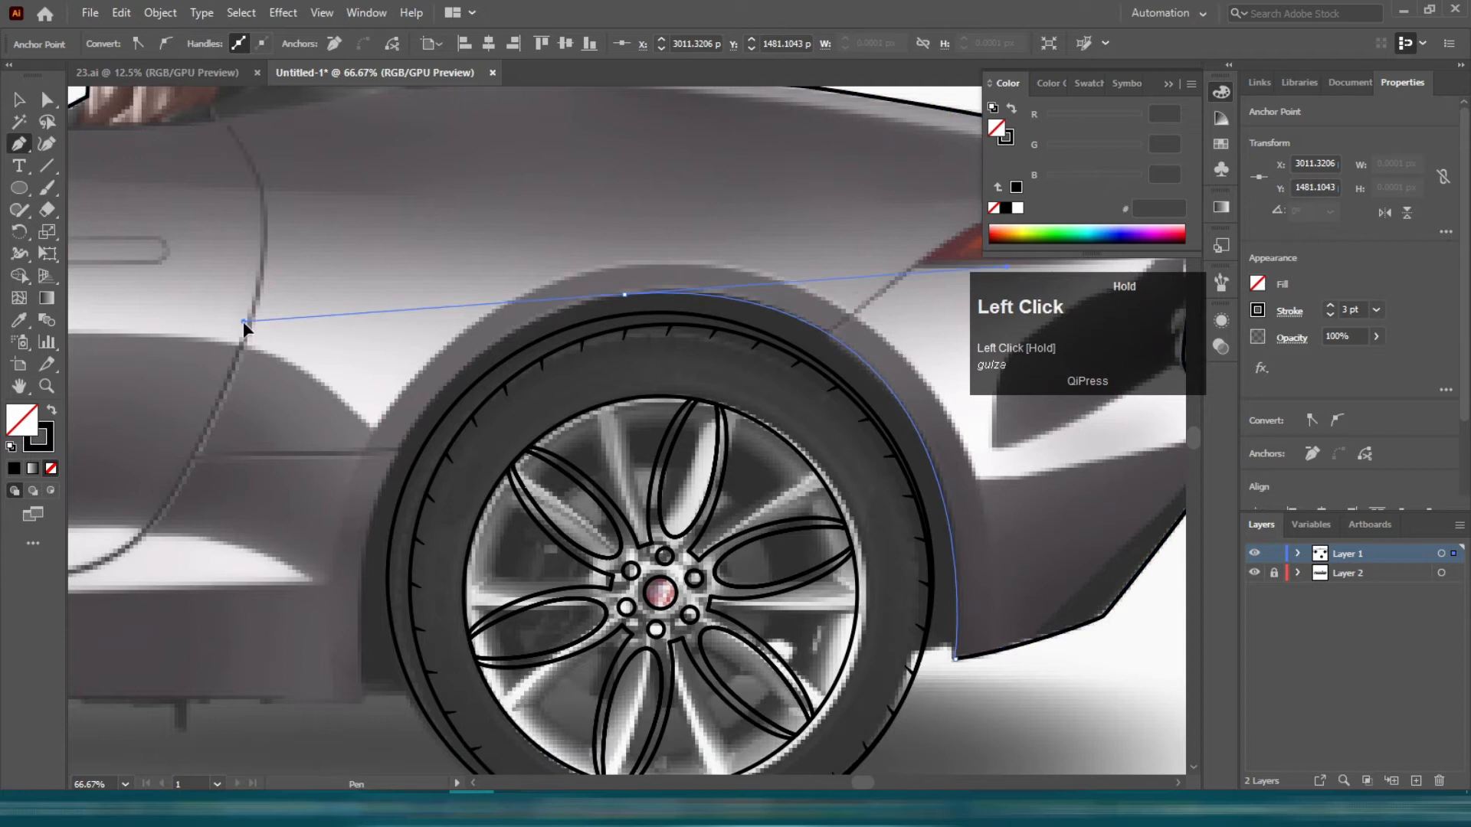
drag(244, 323, 242, 321)
scroll(389, 647, down, 1)
click(625, 270)
alt+scroll(399, 491, down, 2)
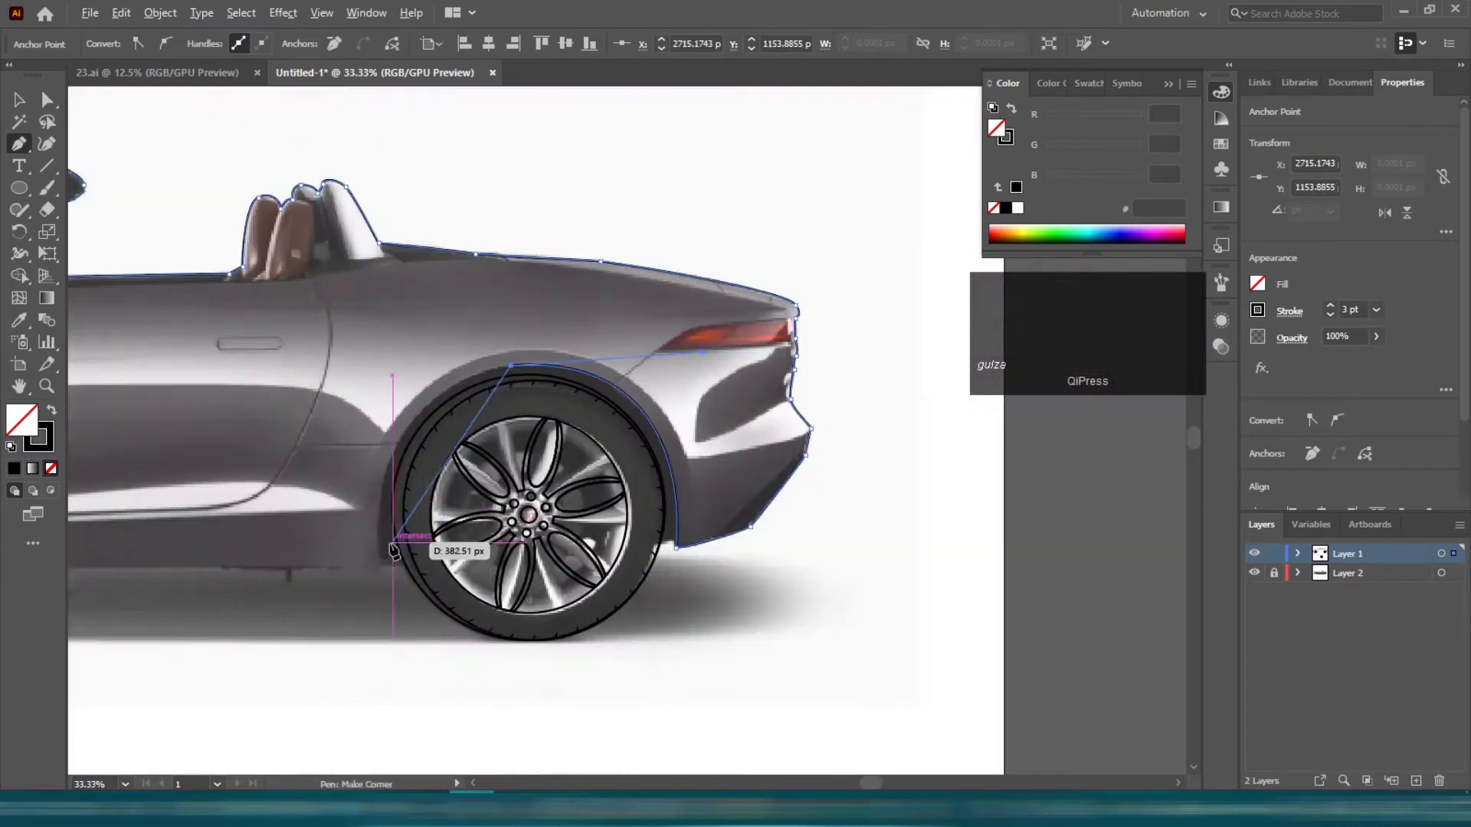
scroll(399, 532, down, 1)
drag(382, 481, 408, 680)
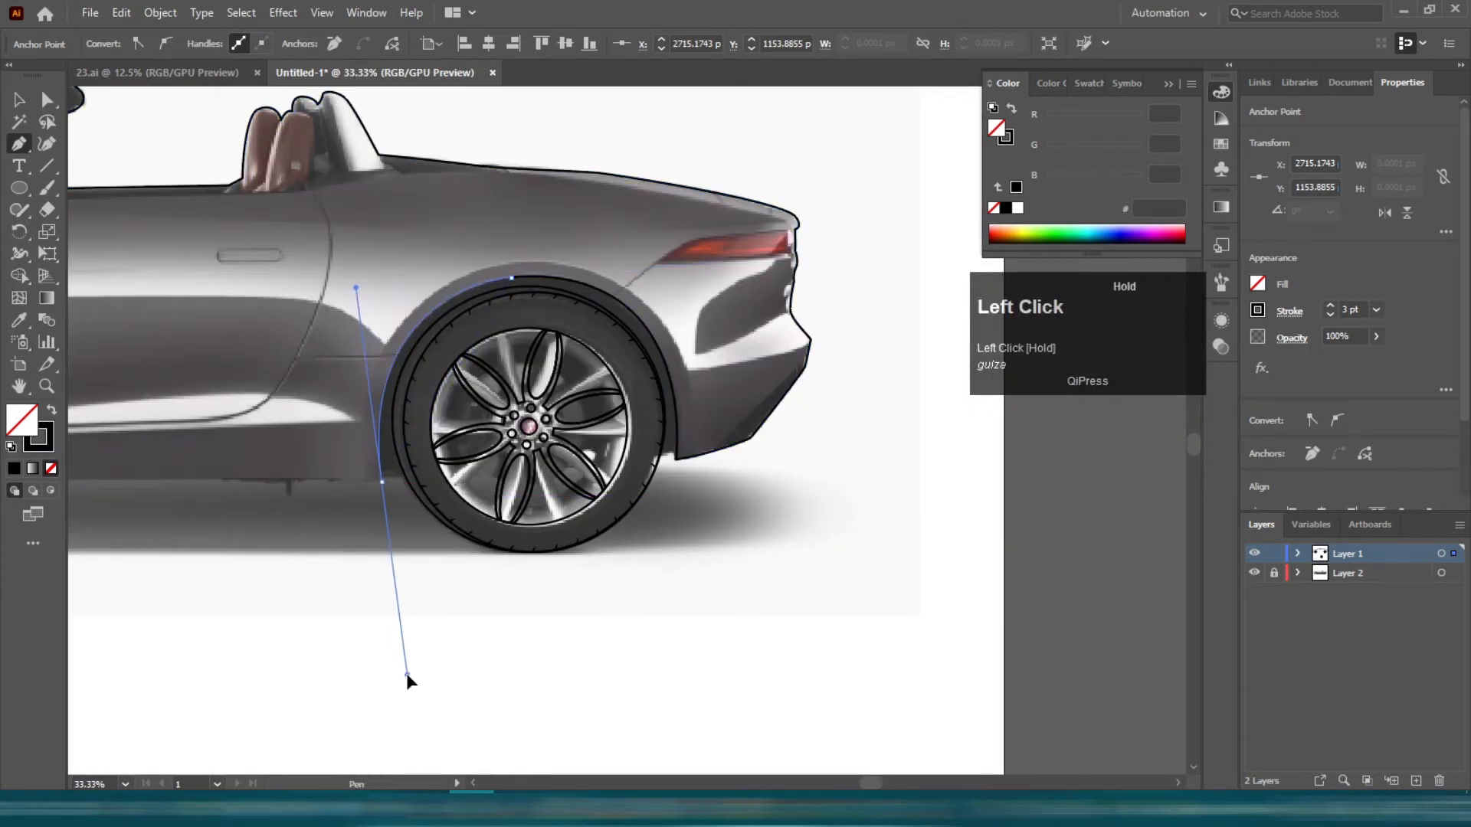
- Continue the body outline along the lower edge of the sill to the front wheel arch
drag(265, 522, 780, 550)
click(494, 518)
drag(238, 500, 188, 515)
click(238, 500)
alt+scroll(238, 502, down, 1)
alt+scroll(429, 491, up, 1)
- Curve the outline over the front wheel arch and close the body path at the front bumper lip
drag(480, 470, 637, 502)
click(468, 426)
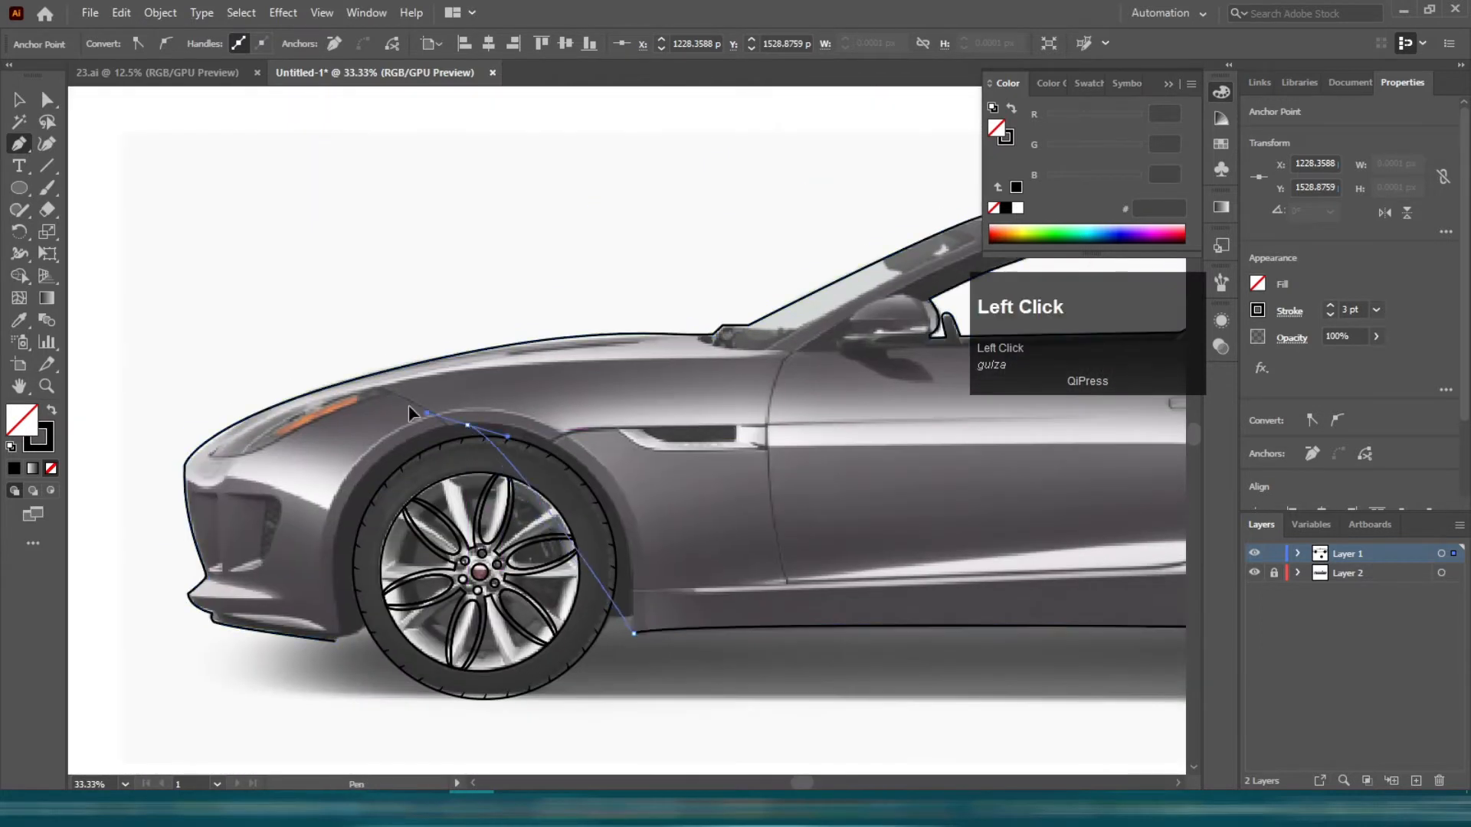
drag(339, 634, 382, 708)
alt+scroll(341, 564, up, 3)
click(338, 409)
key(ctrl+z)
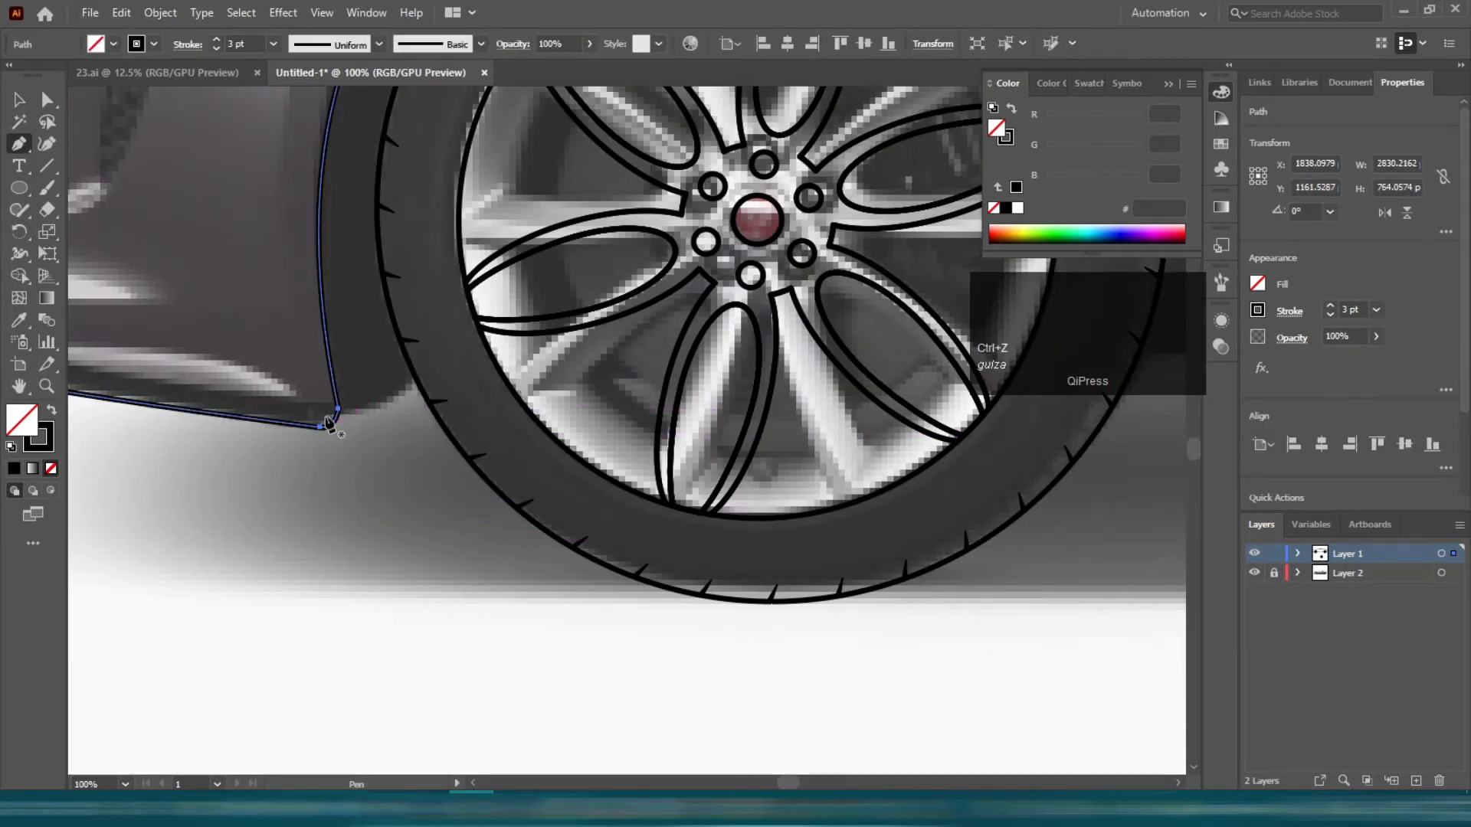
- Draw a closed band shape for the inner front wheel arch, running over the tyre and back along the arch, and deselect it
scroll(433, 378, up, 1)
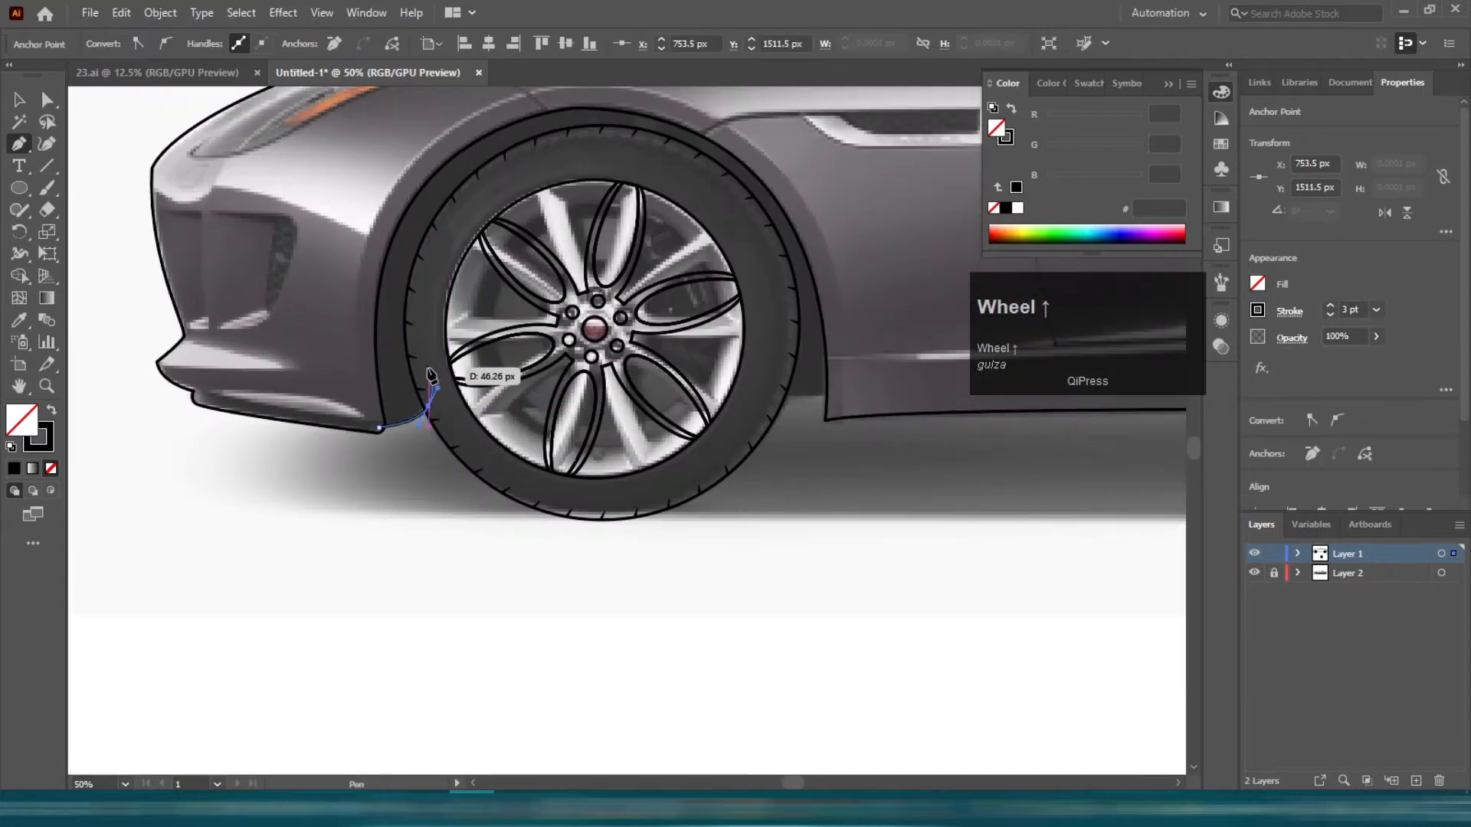
drag(776, 295, 776, 345)
click(773, 396)
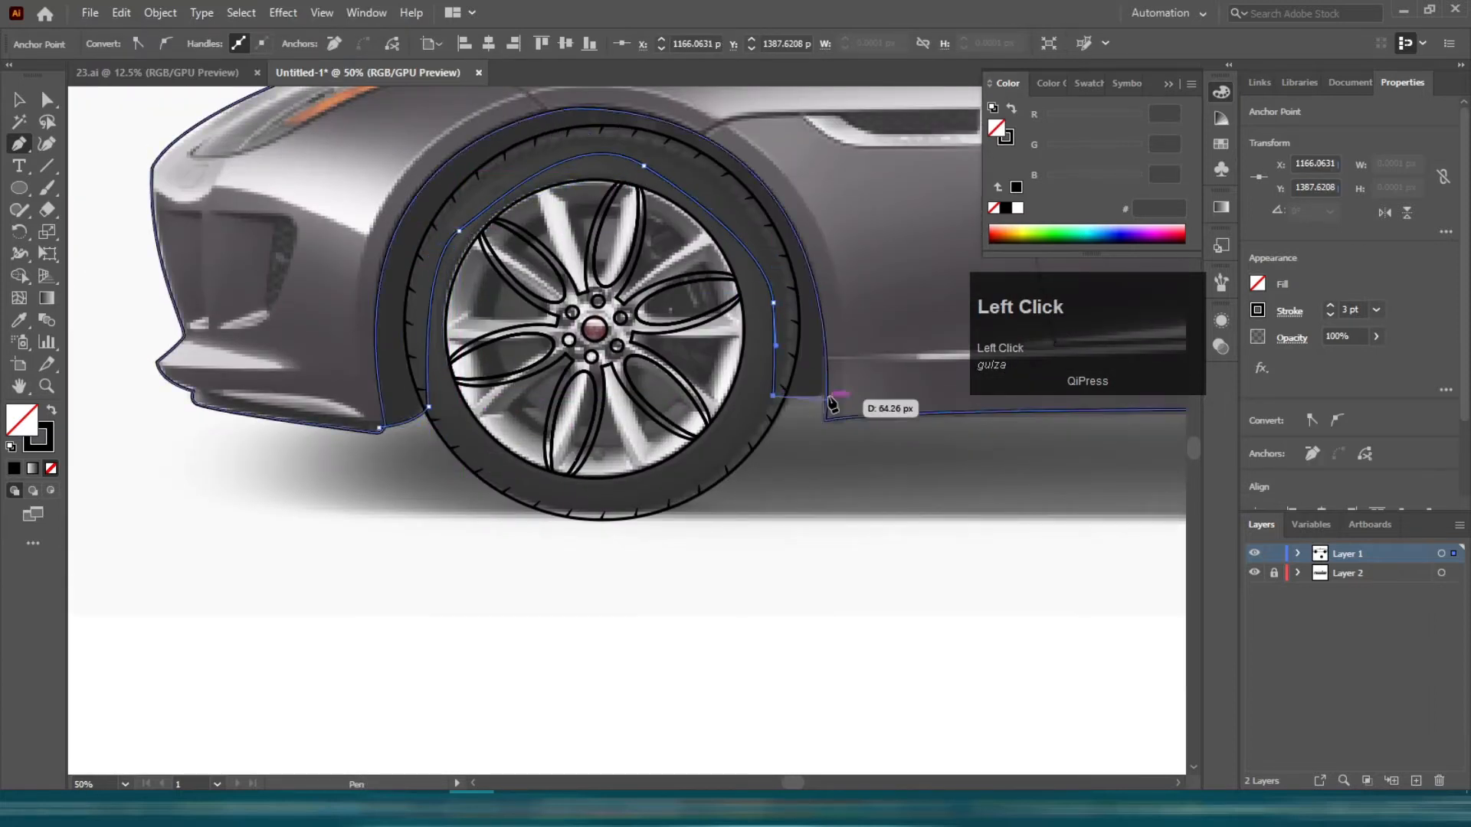
drag(800, 177, 788, 162)
scroll(766, 164, up, 3)
drag(539, 171, 427, 215)
drag(370, 336, 376, 396)
click(379, 495)
drag(379, 497, 393, 512)
key(v)
click(436, 578)
scroll(437, 578, up, 3)
- Trace the outer lip of the front wheel arch from the bumper's lower end over the wheel to the sill
key(p)
scroll(379, 540, up, 2)
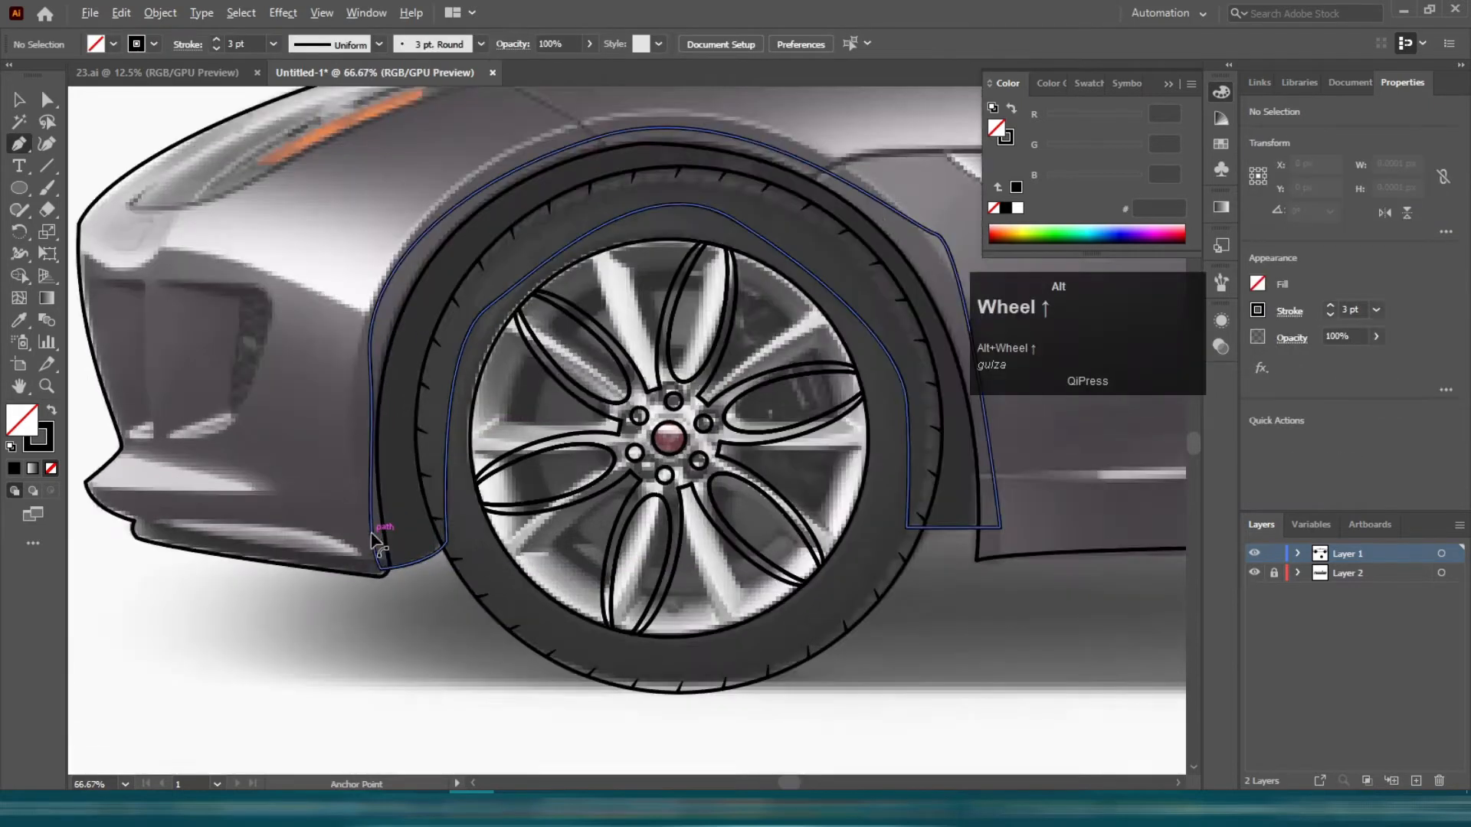
click(374, 599)
scroll(290, 367, down, 2)
scroll(301, 367, up, 1)
drag(370, 251, 439, 194)
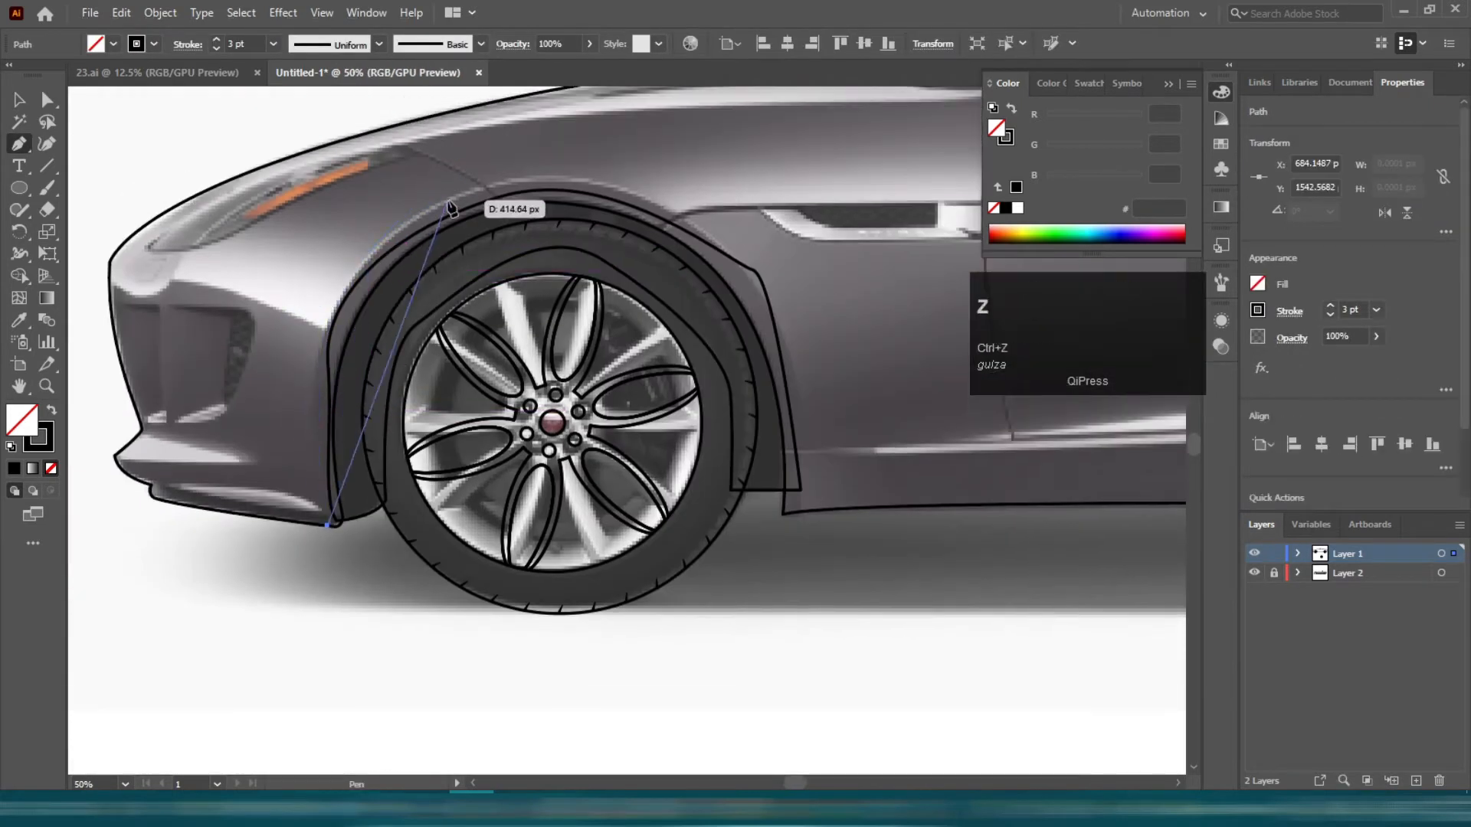
drag(635, 144, 635, 143)
drag(787, 348, 818, 440)
click(801, 509)
key(v)
click(701, 565)
- Lower the opacity of the inner front wheel arch shape to 40%
scroll(571, 424, down, 2)
scroll(607, 426, up, 2)
click(695, 379)
drag(695, 379, 770, 732)
key(ctrl+z)
click(603, 585)
- Trace the light pointed highlight on the front bumper's protruding tip with the Pen tool
drag(751, 547, 581, 444)
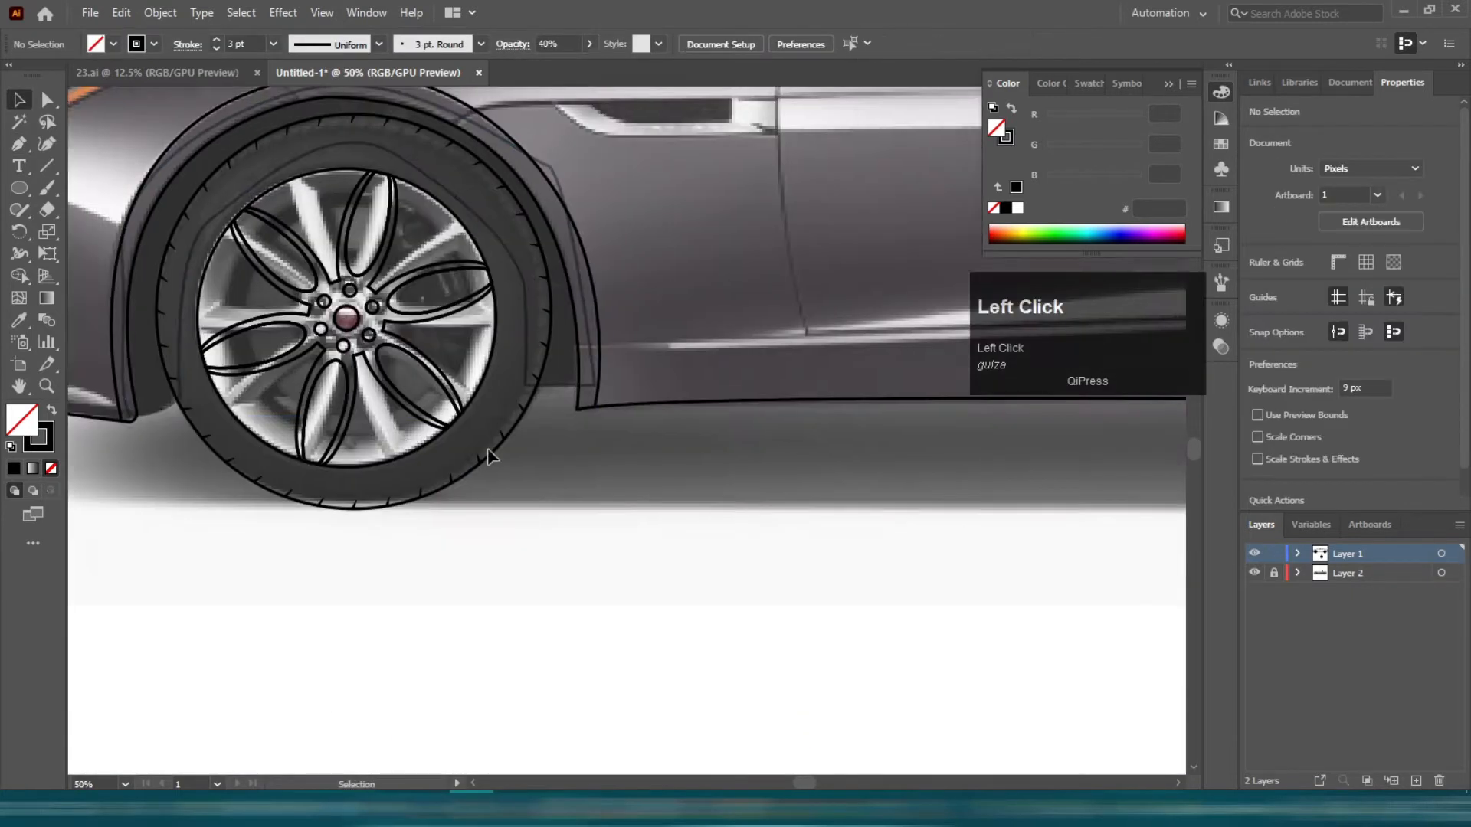
scroll(581, 444, down, 1)
scroll(134, 360, up, 4)
key(p)
click(203, 374)
drag(369, 418, 555, 326)
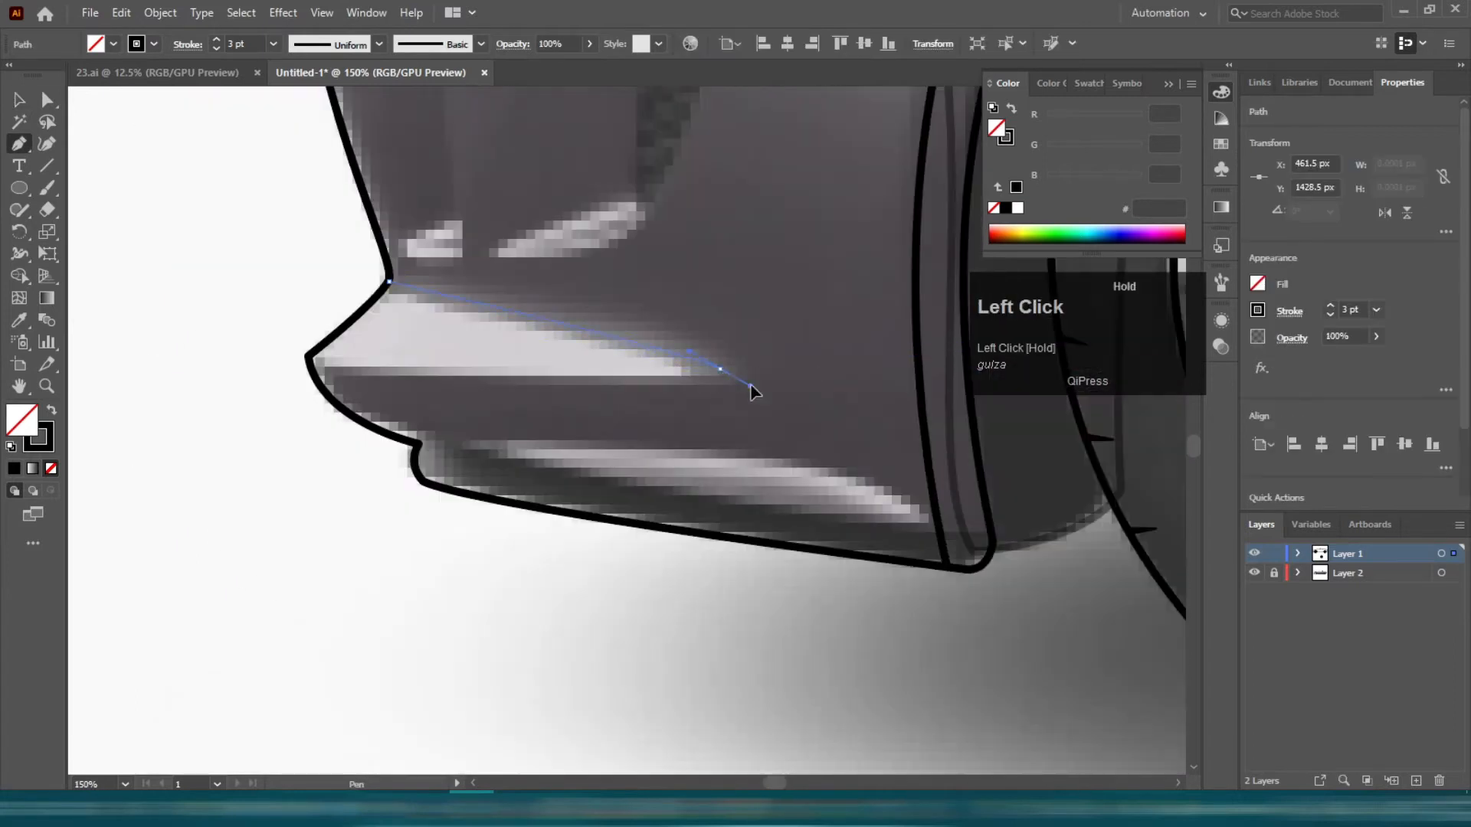
click(290, 369)
- Trace the curved highlight above the front bumper lip as a separate leaf-shaped path and deselect it
key(p)
click(391, 451)
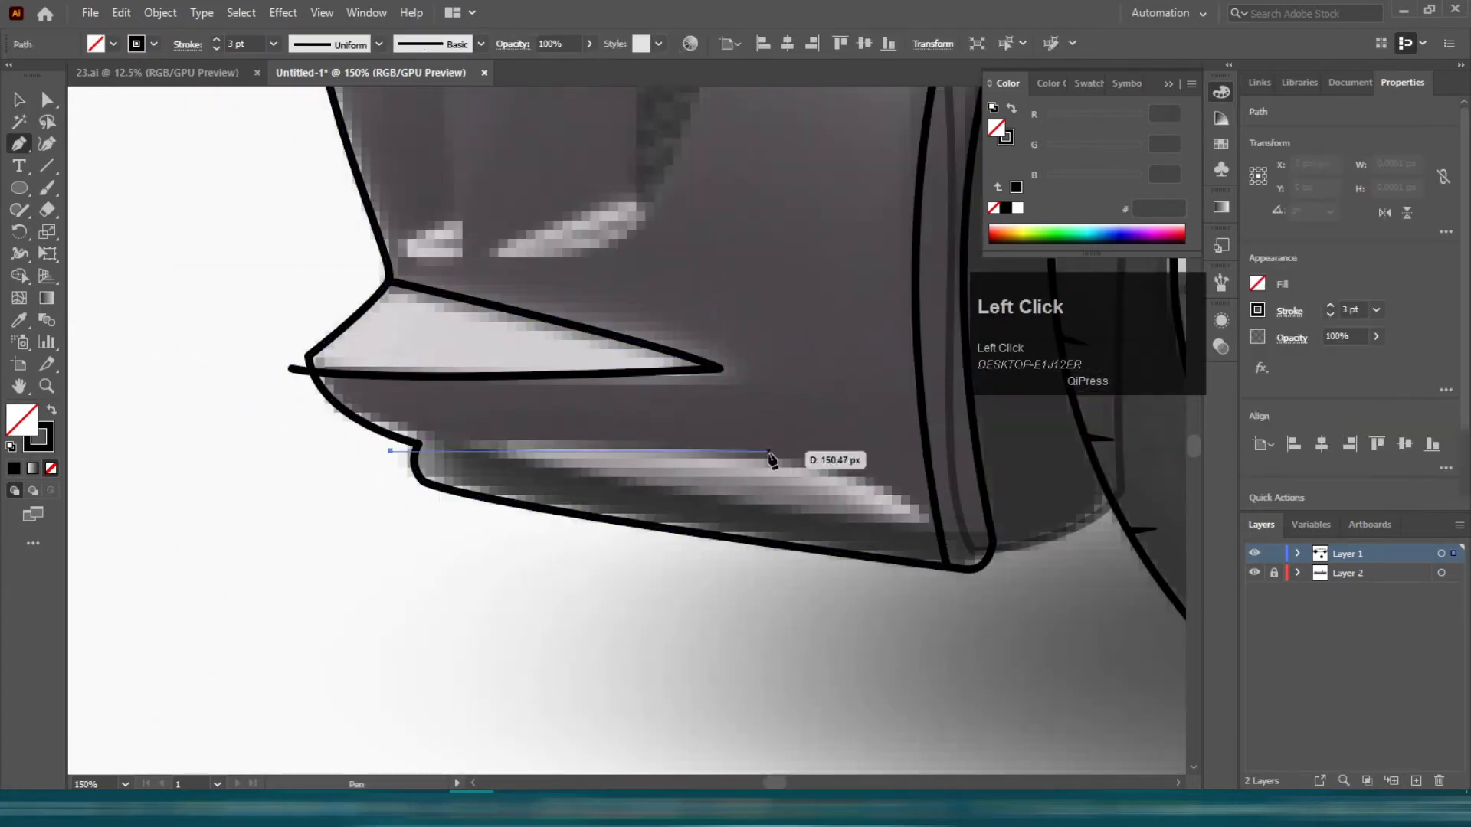
click(783, 451)
click(934, 523)
drag(452, 438, 389, 404)
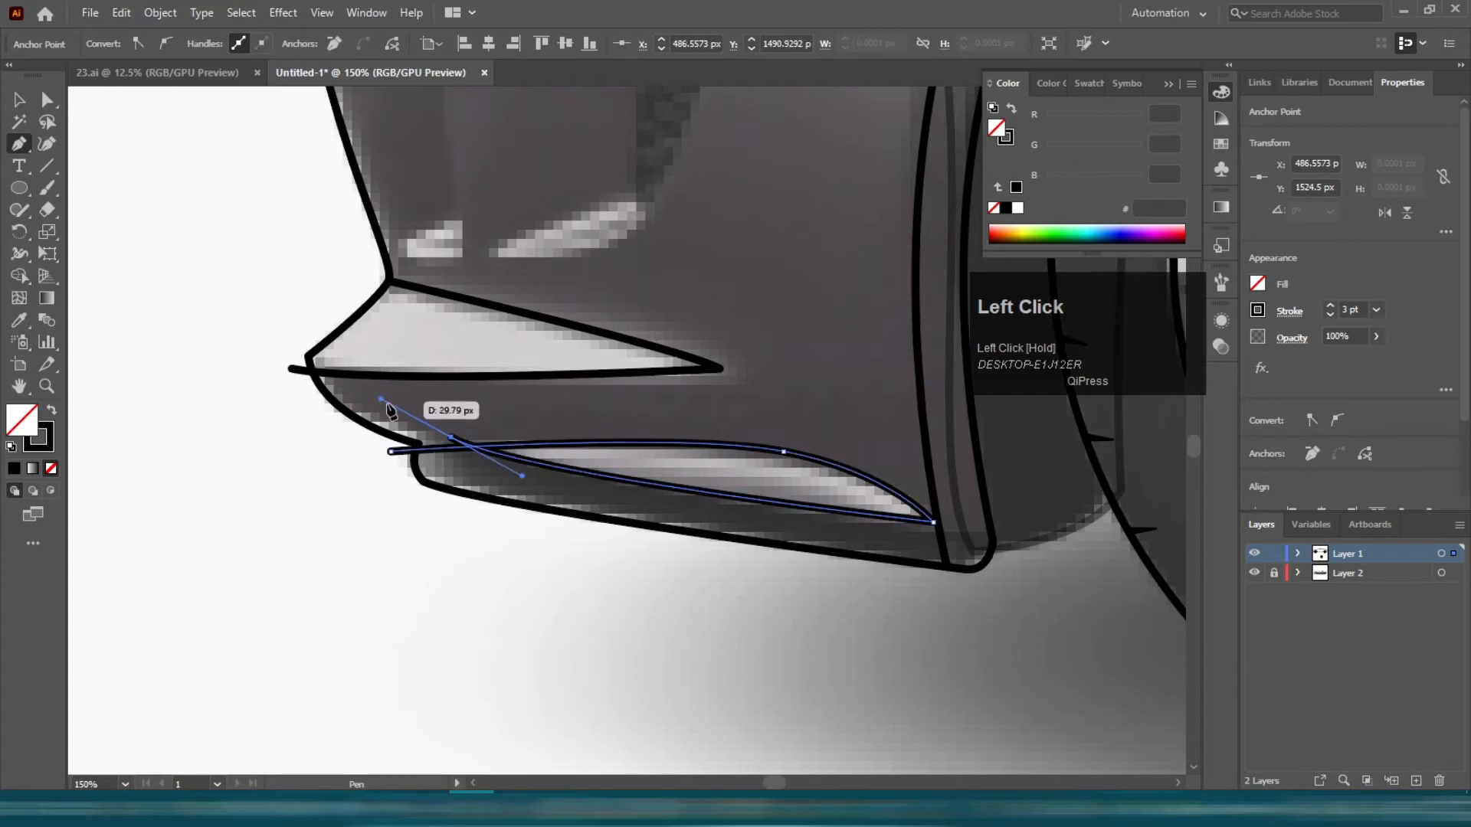
key(v)
scroll(379, 425, down, 3)
click(511, 502)
- Outline the front grille opening at the car's front edge with straight segments and deselect it
scroll(511, 503, up, 2)
key(p)
scroll(374, 348, up, 2)
click(317, 296)
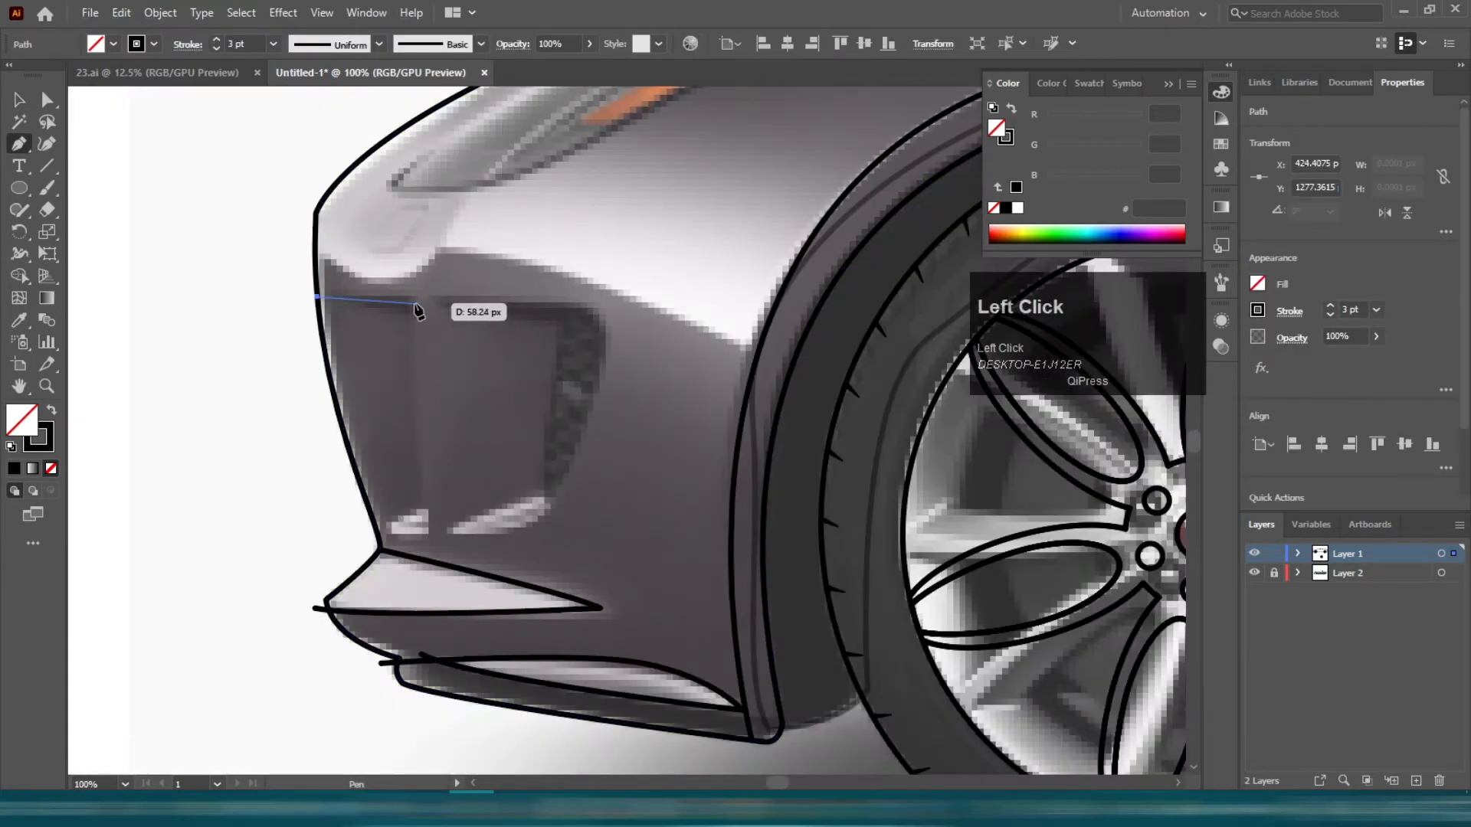
click(417, 298)
click(424, 527)
click(360, 534)
key(v)
- Outline the second bumper opening beside it with straight upper, rear and lower edges
key(p)
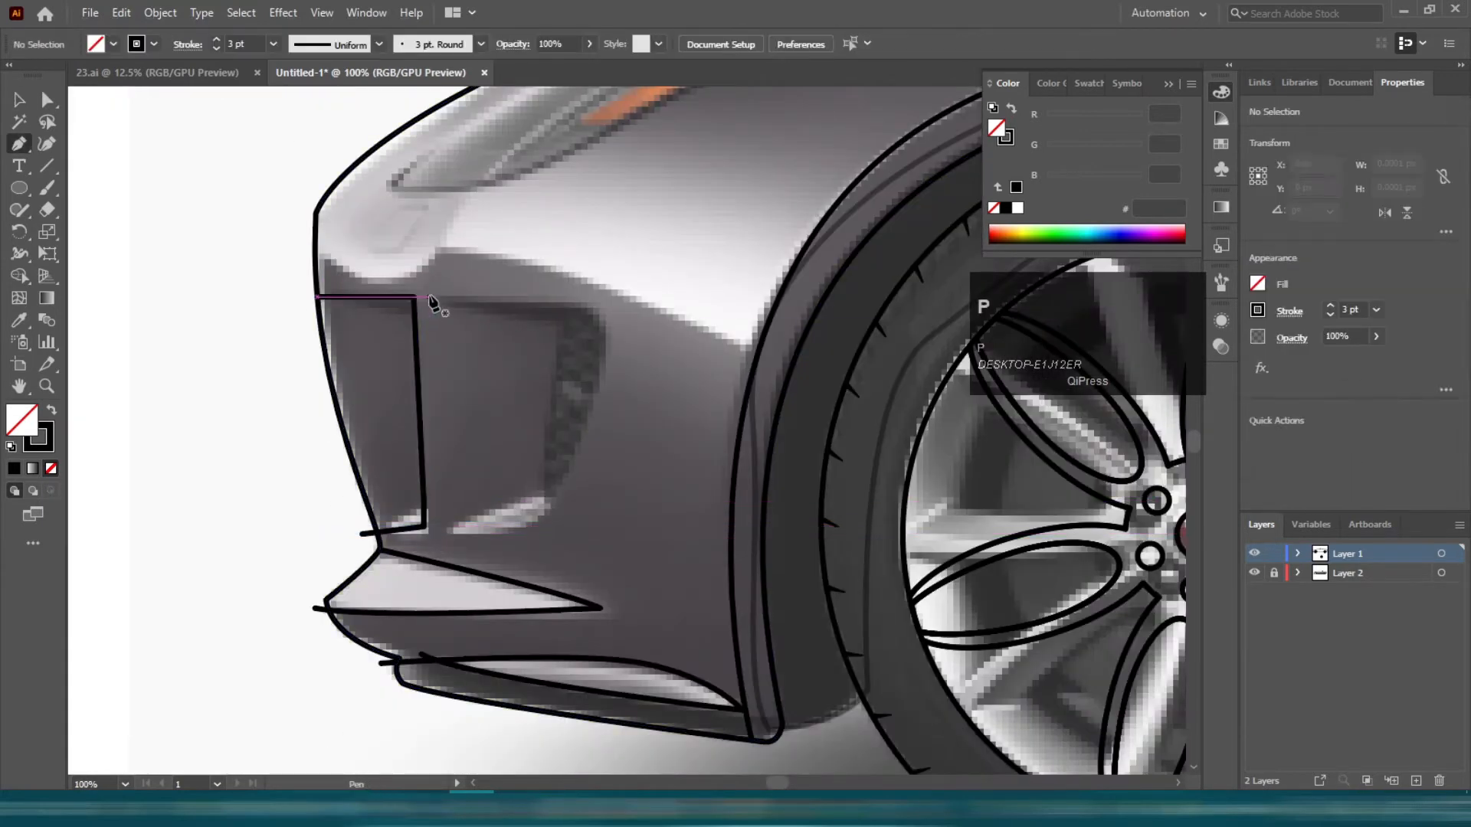
click(429, 297)
click(561, 304)
click(547, 502)
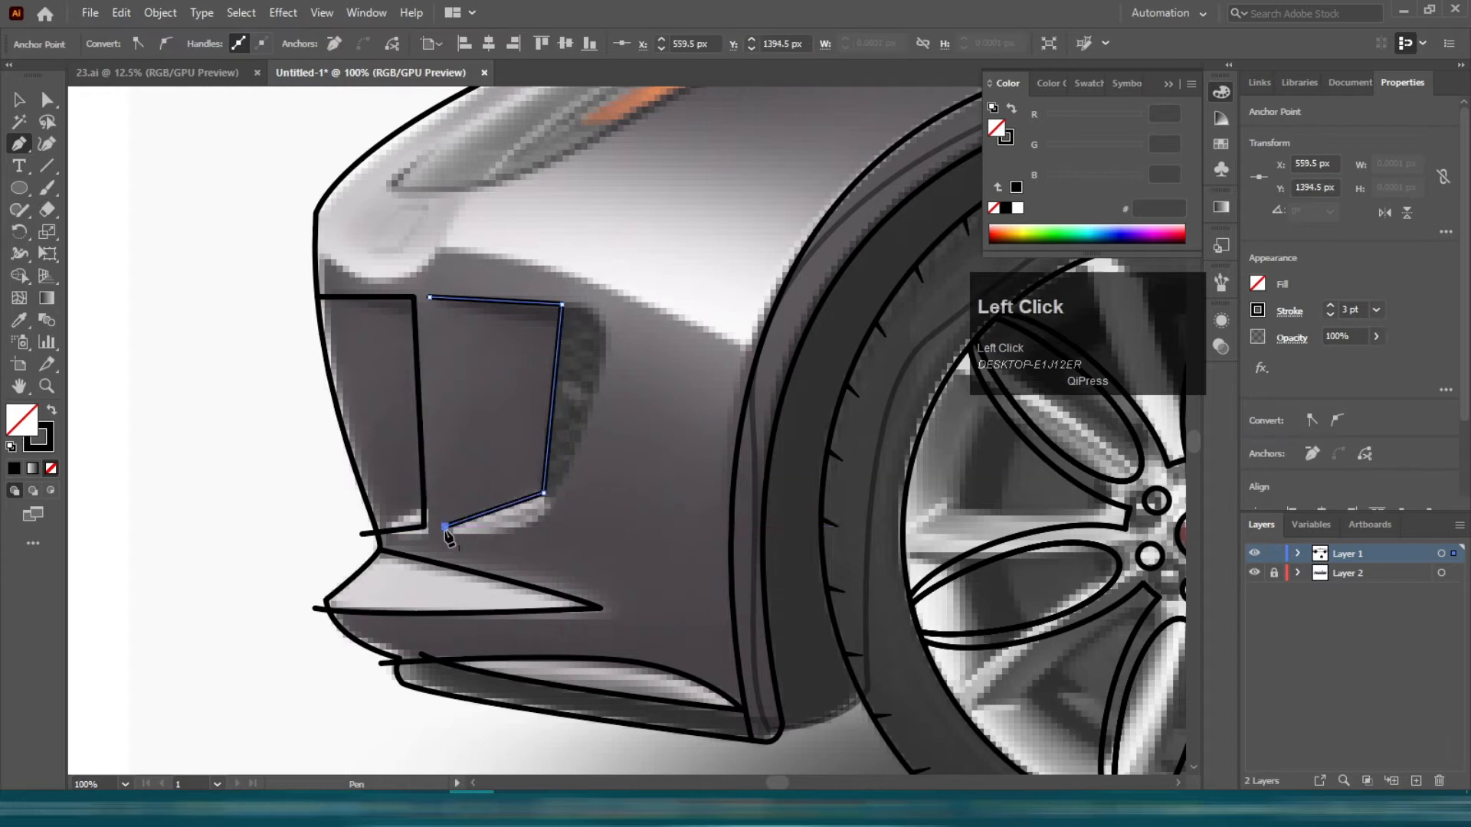
- Trace the curved mesh edge behind the second bumper opening, from its upper rear corner around to its lower front end
key(p)
click(562, 304)
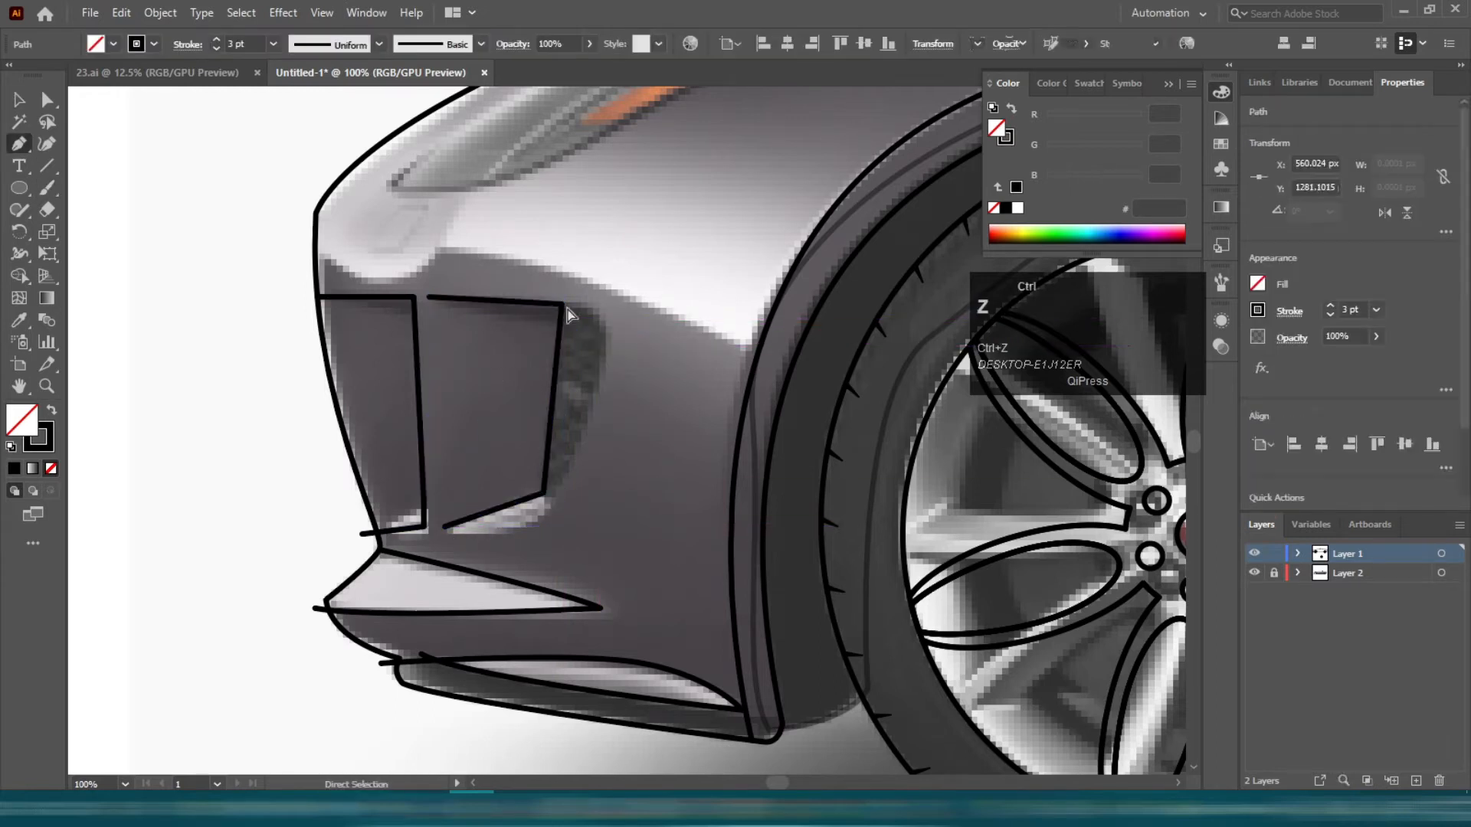
drag(607, 336, 604, 369)
drag(554, 509, 539, 535)
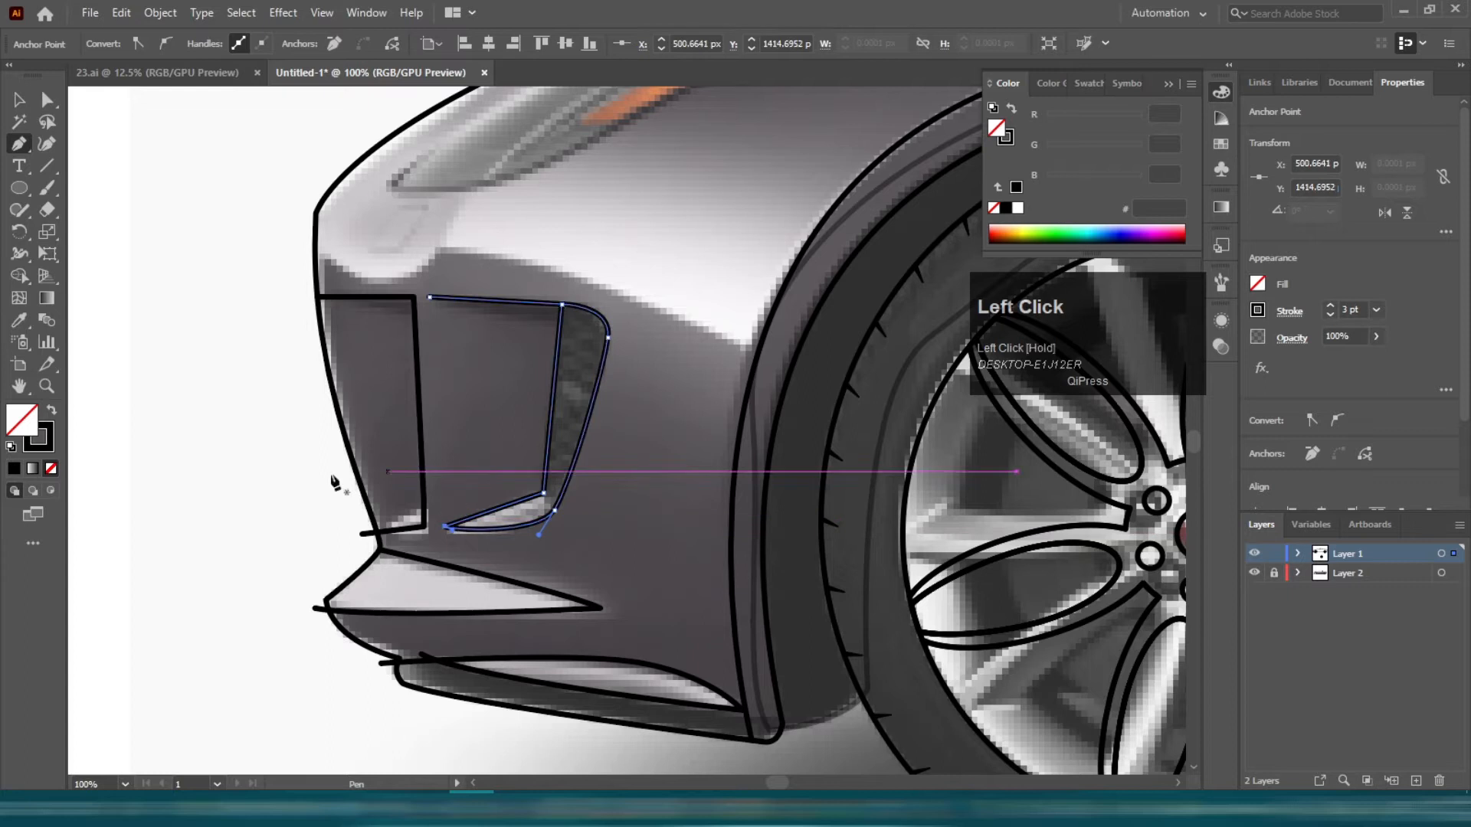
key(v)
click(280, 416)
- Taper the starting end of the second bumper opening's upper line with the Width tool and deselect the path
scroll(273, 419, down, 1)
scroll(291, 387, up, 2)
click(504, 287)
click(20, 256)
scroll(358, 326, up, 3)
scroll(292, 303, up, 1)
drag(269, 283, 265, 310)
key(ctrl+z)
scroll(255, 295, up, 4)
drag(318, 252, 317, 274)
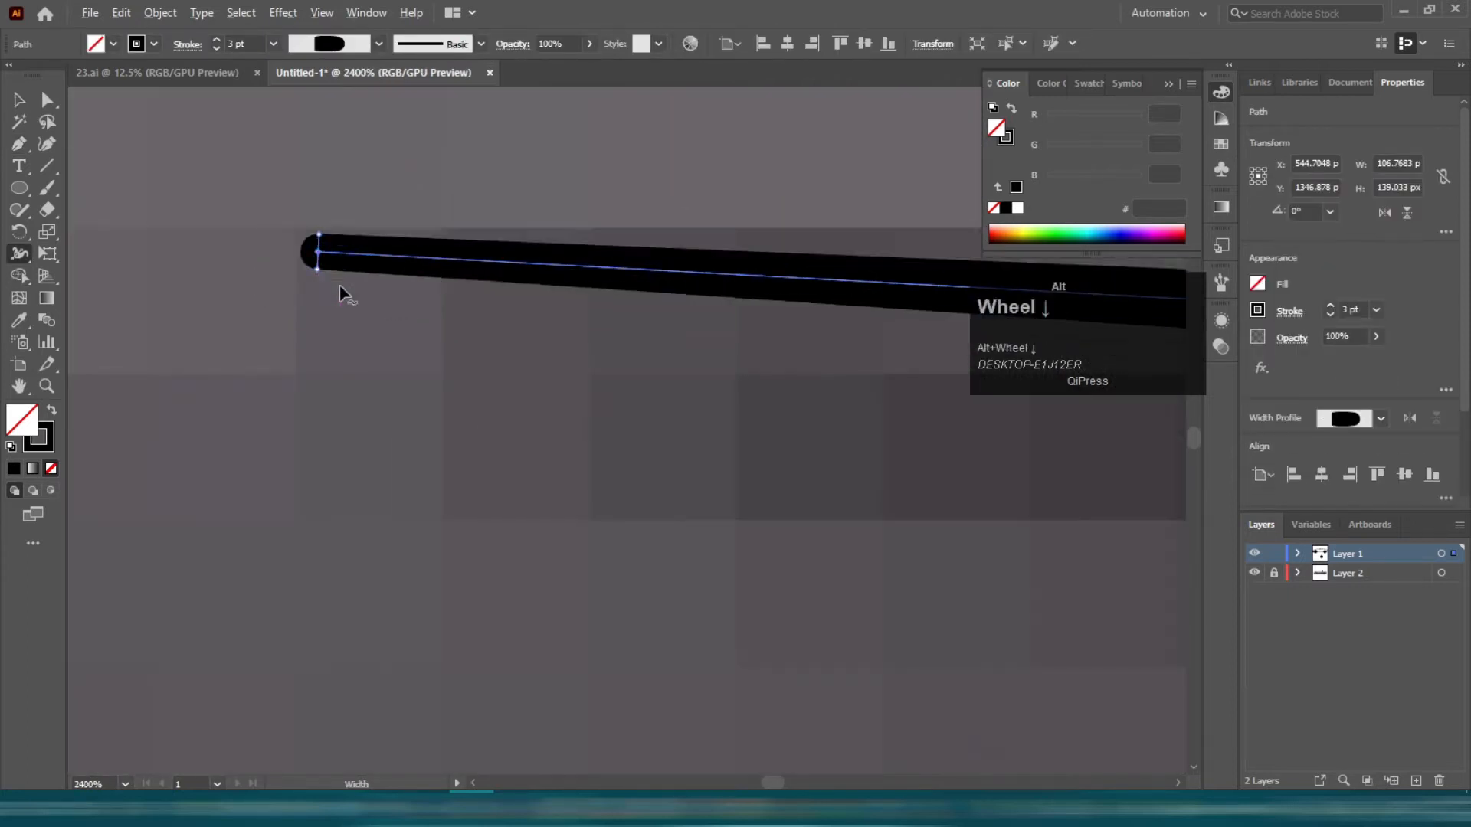
scroll(331, 303, down, 9)
scroll(343, 376, down, 2)
key(v)
click(576, 447)
- Start a new Pen path at the nose of the bonnet for the panel edge above the bumper openings
scroll(576, 447, up, 9)
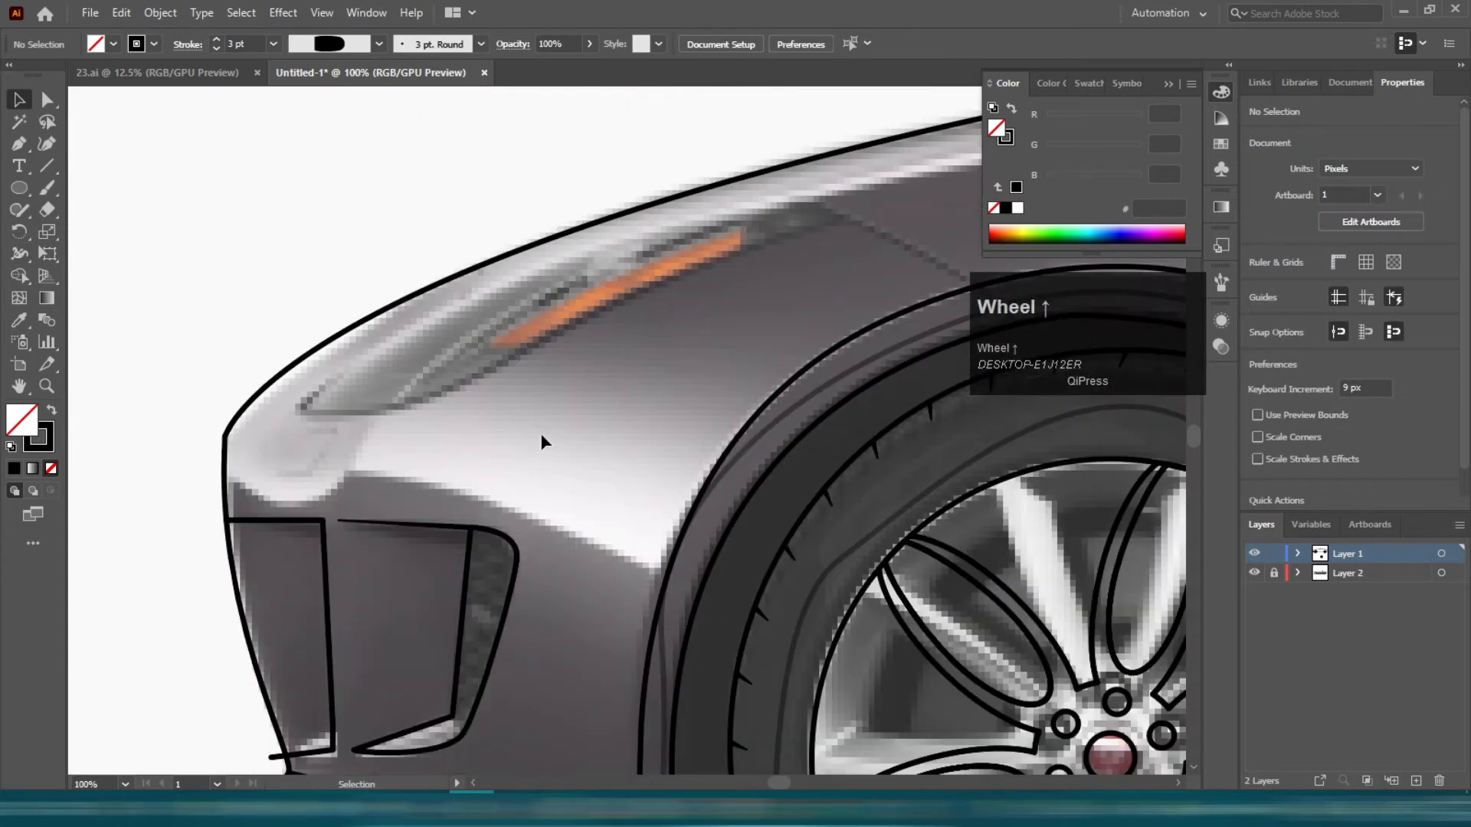
scroll(541, 443, up, 1)
key(p)
scroll(423, 493, down, 3)
scroll(438, 490, up, 3)
click(223, 455)
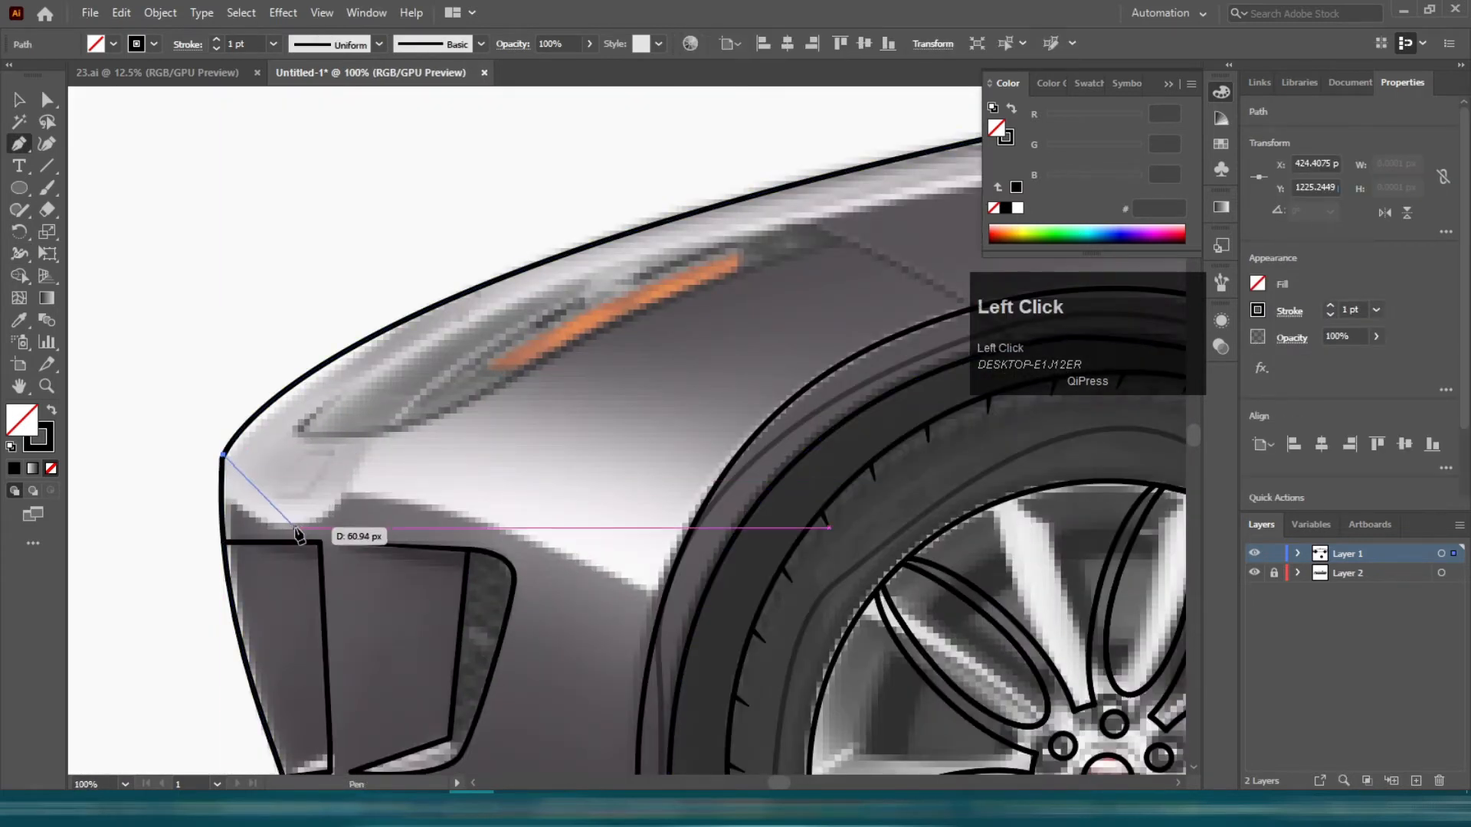
drag(342, 497, 455, 427)
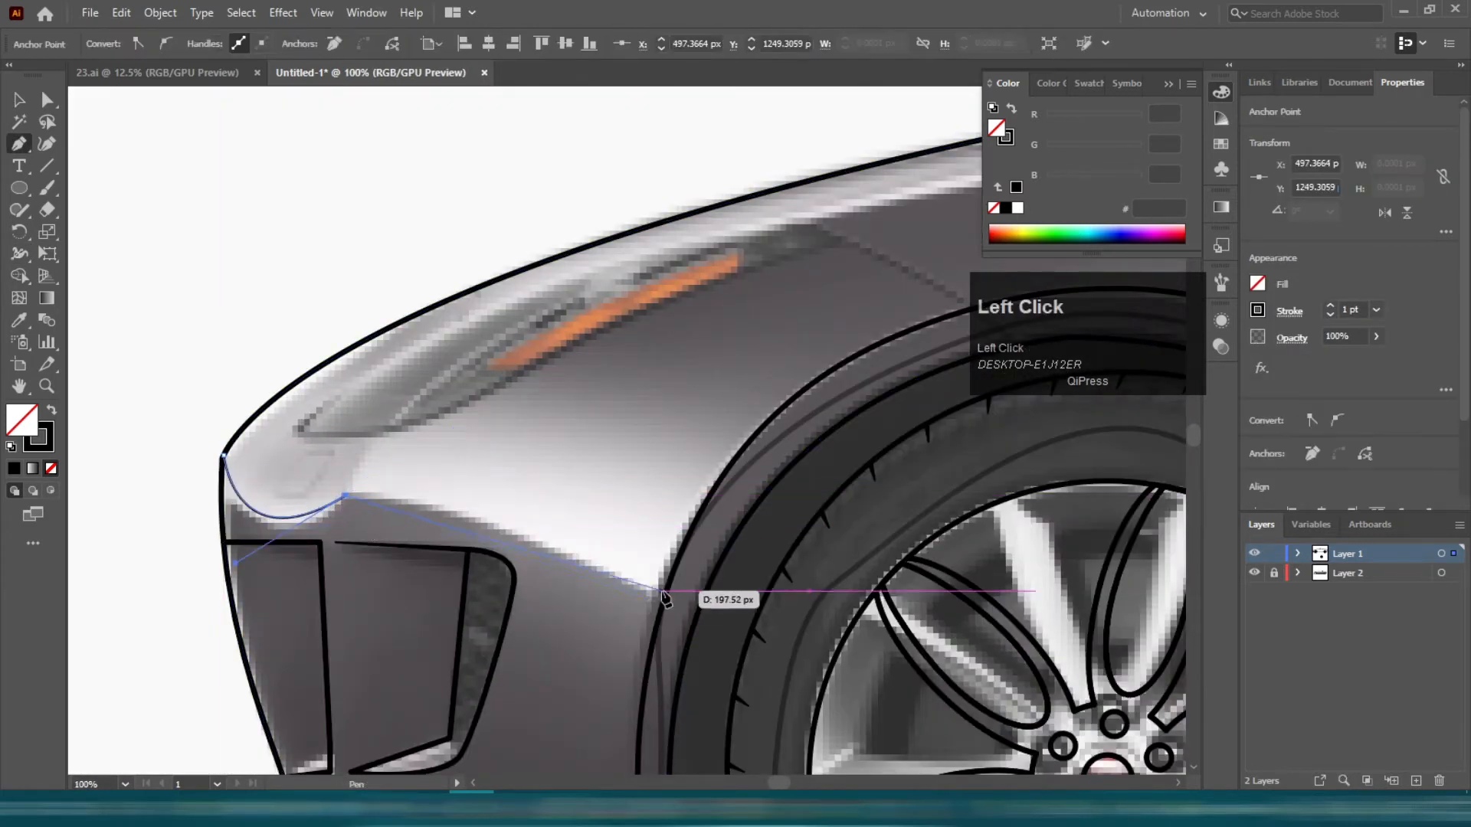
drag(683, 640, 772, 690)
key(ctrl+z)
key(ctrl+z)
- Set the stroke to 3 pt and trace the panel edge around the rounded nose to the wheel arch and up along it
click(216, 42)
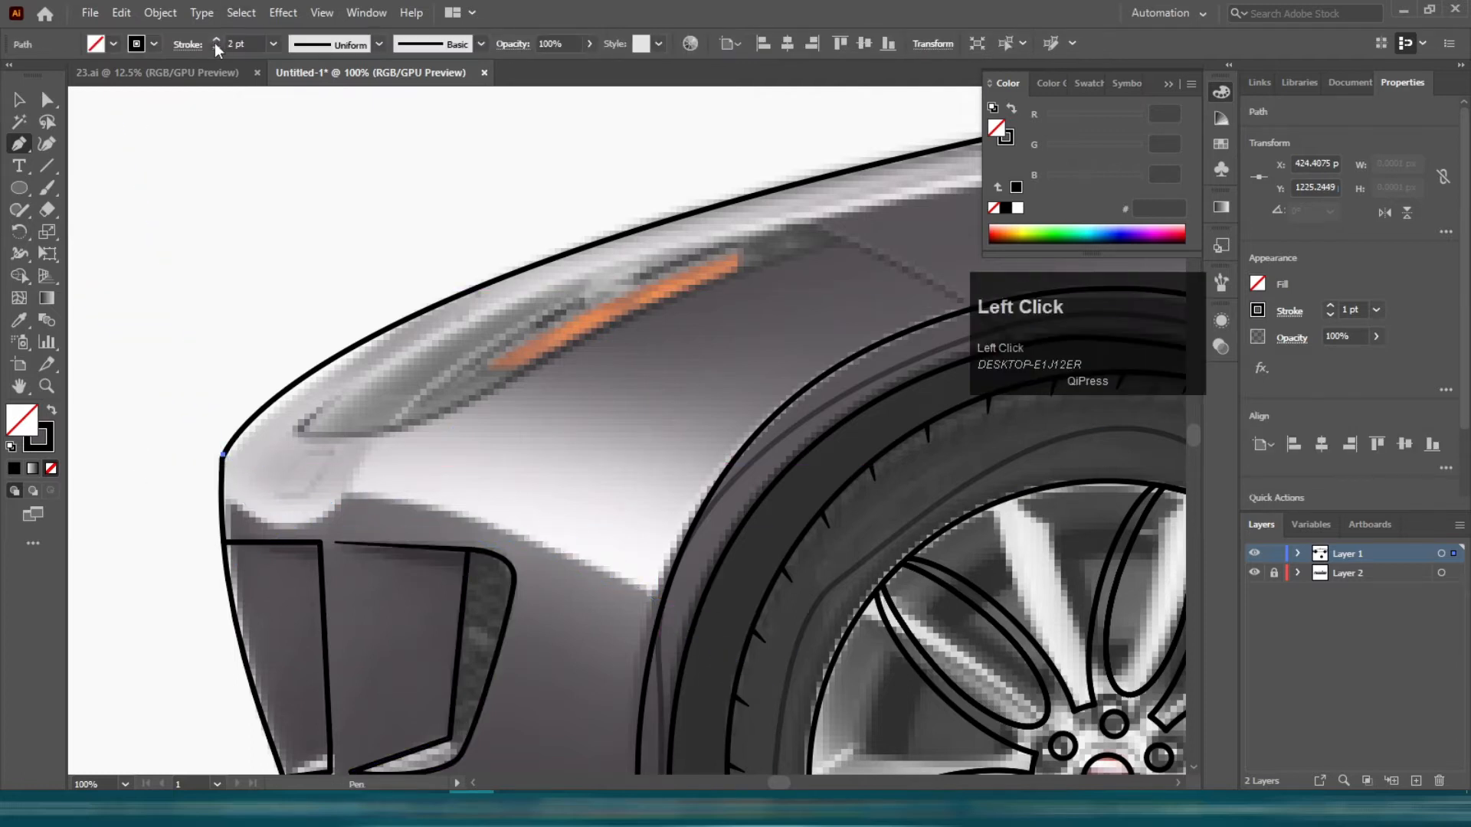
drag(289, 525, 335, 528)
click(346, 497)
drag(664, 602, 712, 663)
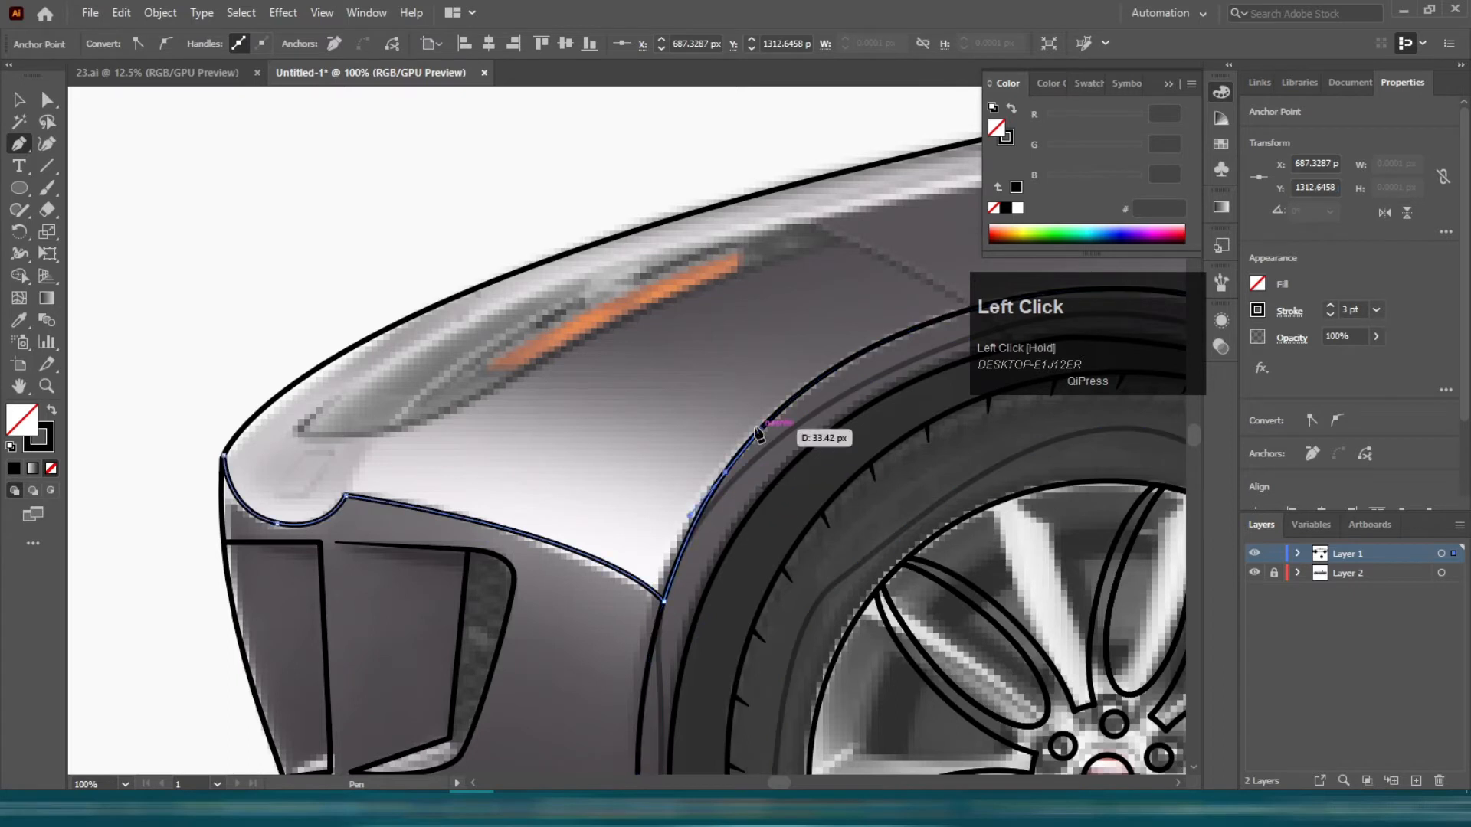
key(v)
click(613, 405)
- Trace the headlight outline with the Pen from the bonnet line through the rear corner, along the lower edge and around the front tip
scroll(613, 406, up, 3)
key(p)
scroll(651, 417, down, 4)
scroll(674, 387, up, 4)
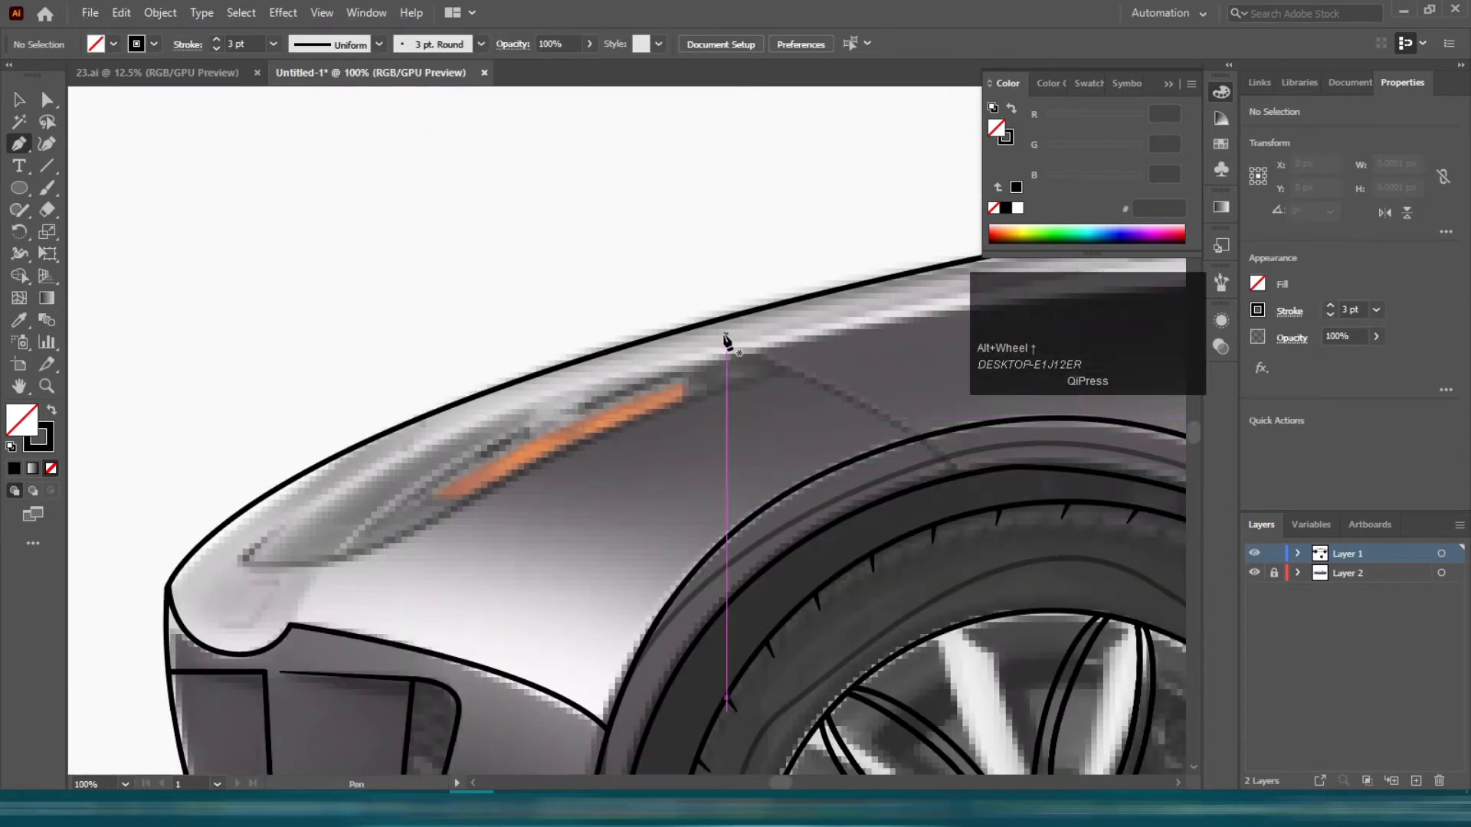
click(681, 329)
click(794, 372)
drag(414, 534, 290, 626)
click(414, 534)
drag(263, 537, 302, 476)
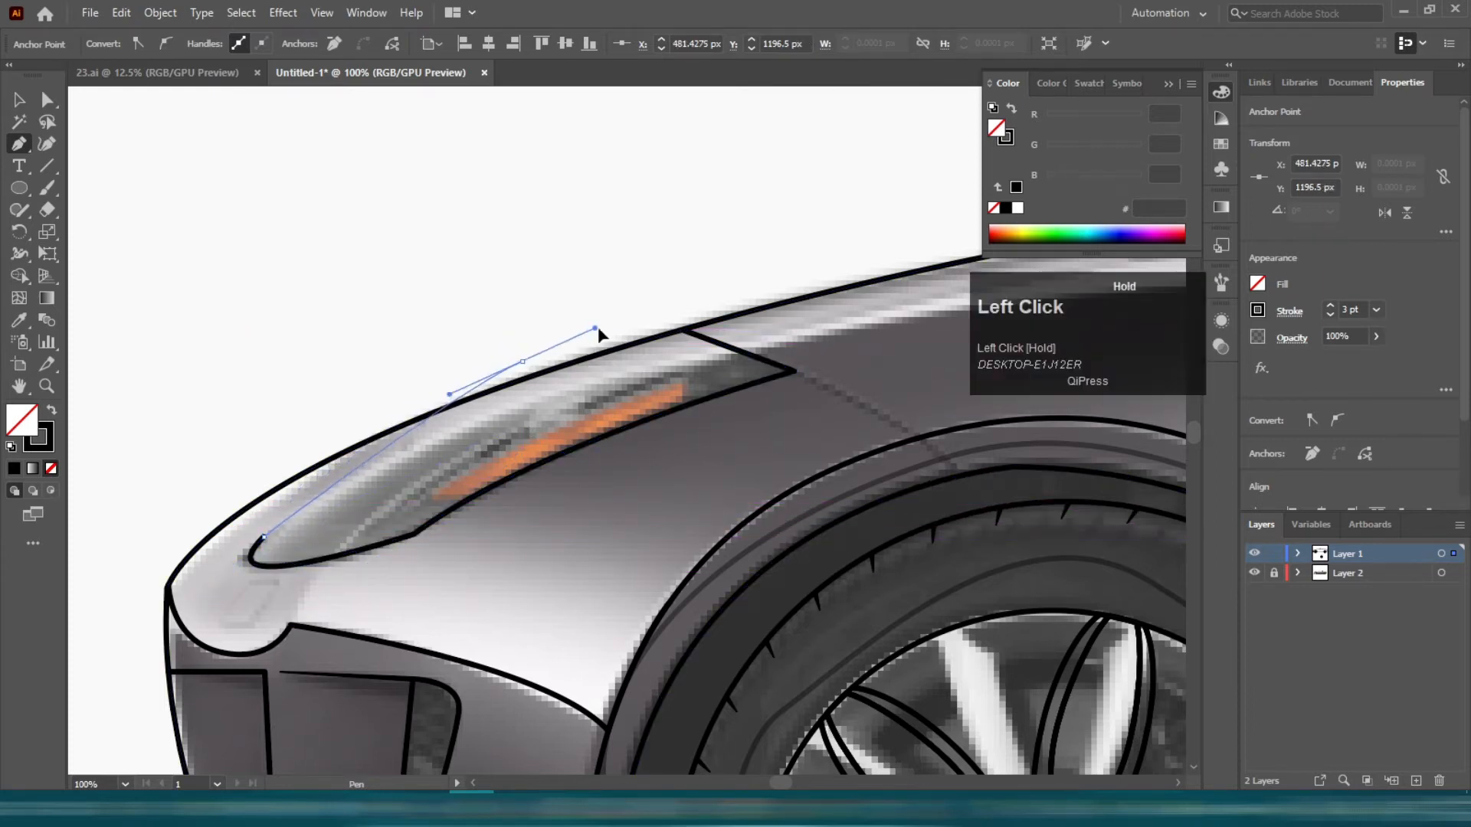
drag(679, 300, 680, 300)
key(v)
click(539, 227)
- Draw short divider lines inside the headlight at the rear and front ends of the orange strip
key(p)
scroll(676, 426, up, 3)
click(685, 474)
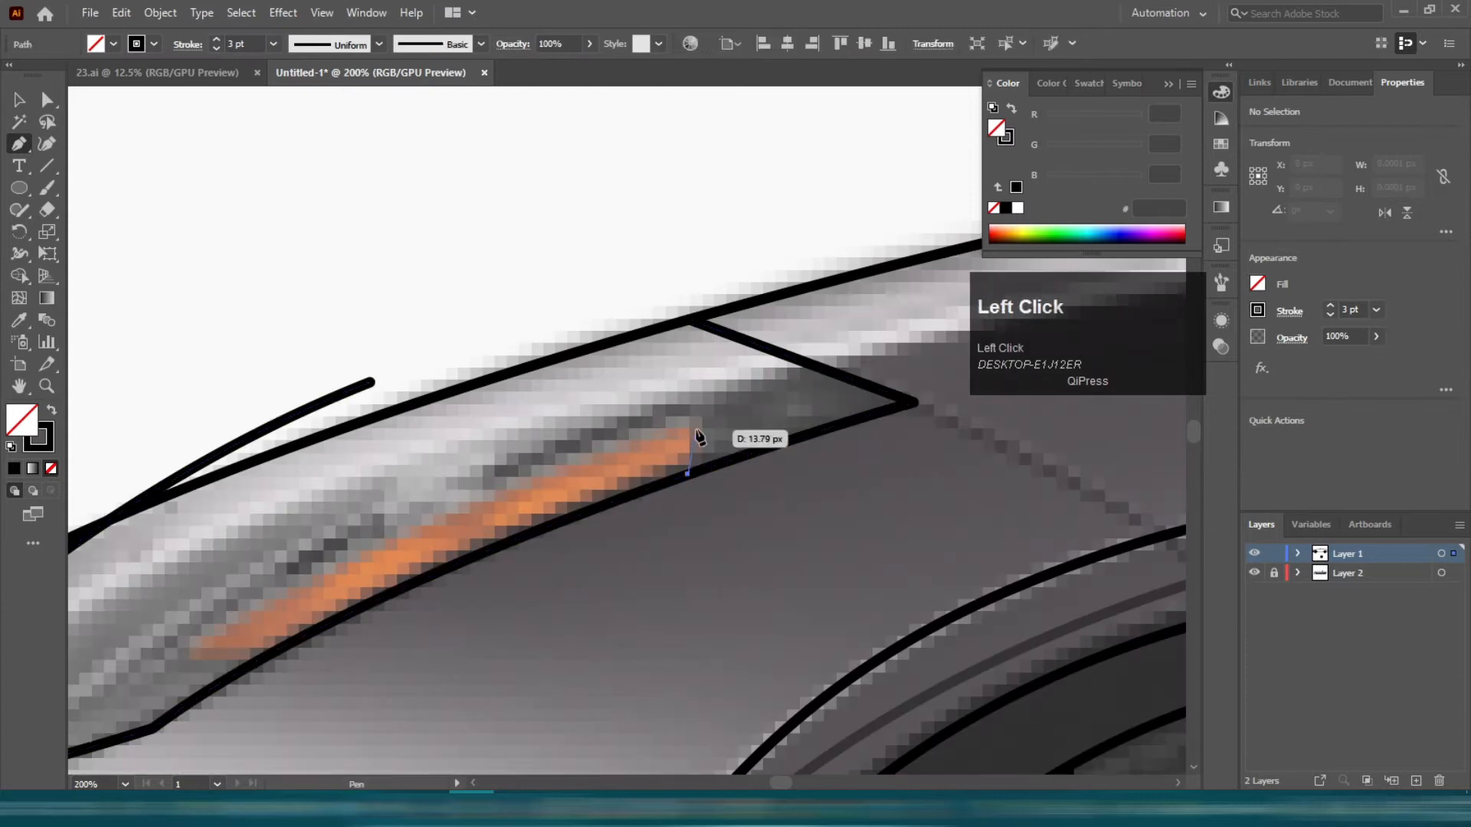
click(692, 409)
scroll(671, 421, down, 2)
click(433, 529)
click(447, 545)
key(v)
click(499, 546)
- Trace the curved panel seam from the headlight's rear corner down to the front wheel arch and deselect it
scroll(474, 570, down, 2)
scroll(608, 556, up, 1)
key(p)
scroll(684, 516, up, 3)
click(512, 366)
drag(846, 580, 949, 720)
key(v)
click(668, 405)
- Trace the dark side vent opening behind the front wheel as a closed shape
scroll(651, 414, down, 3)
drag(950, 459, 460, 411)
scroll(467, 418, down, 2)
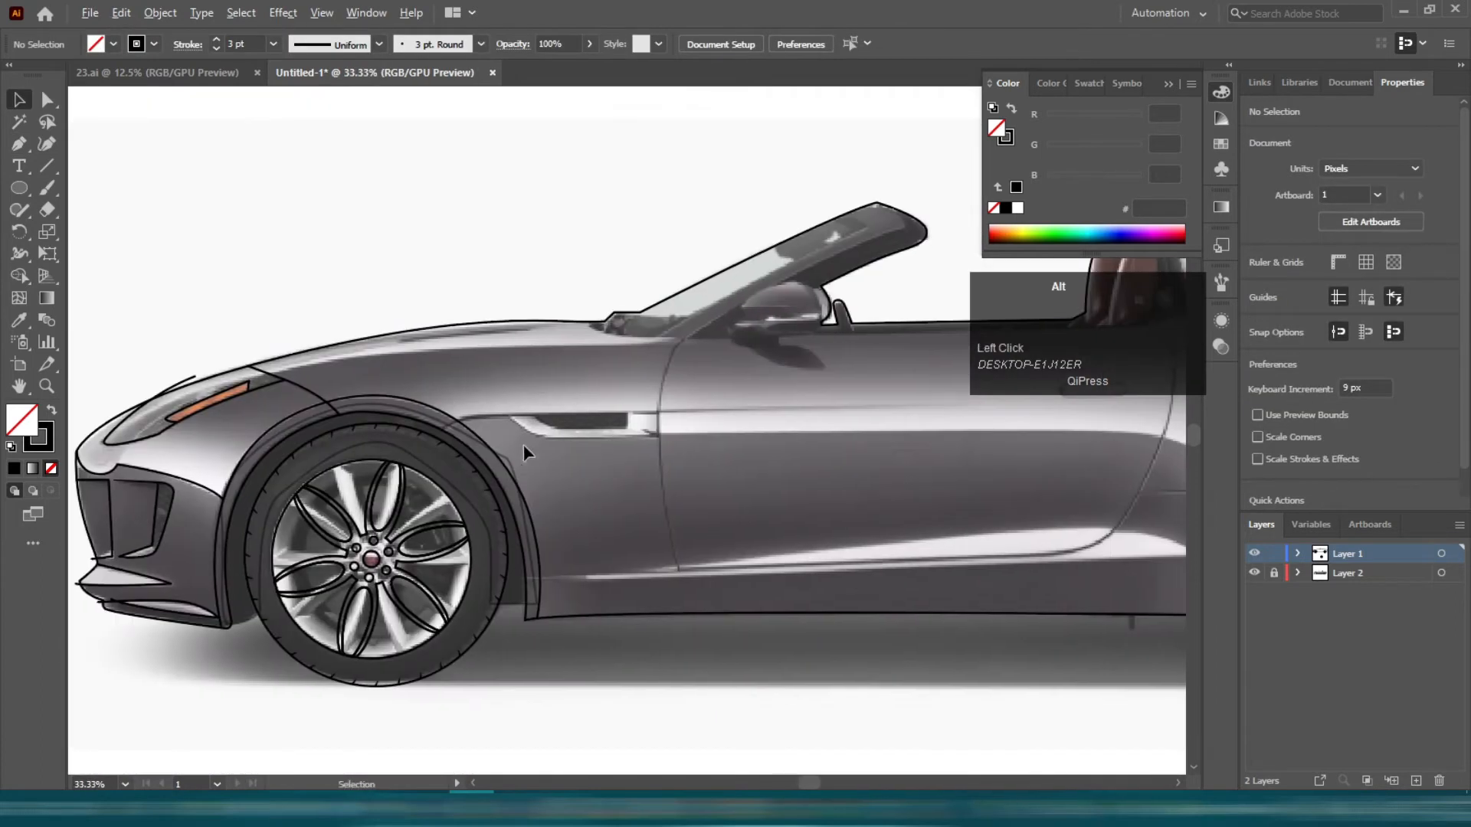
scroll(520, 454, up, 2)
scroll(520, 459, down, 1)
key(p)
drag(623, 494, 443, 495)
scroll(421, 491, up, 1)
scroll(382, 485, up, 4)
click(229, 352)
drag(398, 435, 459, 435)
click(802, 434)
click(810, 331)
drag(227, 350, 231, 354)
- Trace the upper line of the side vent from the front wheel arch back to the door's front edge
scroll(526, 444, down, 3)
click(293, 442)
drag(382, 409, 452, 408)
click(651, 516)
- Trace the curved lower edge of the side vent trim back to the door's front edge
key(p)
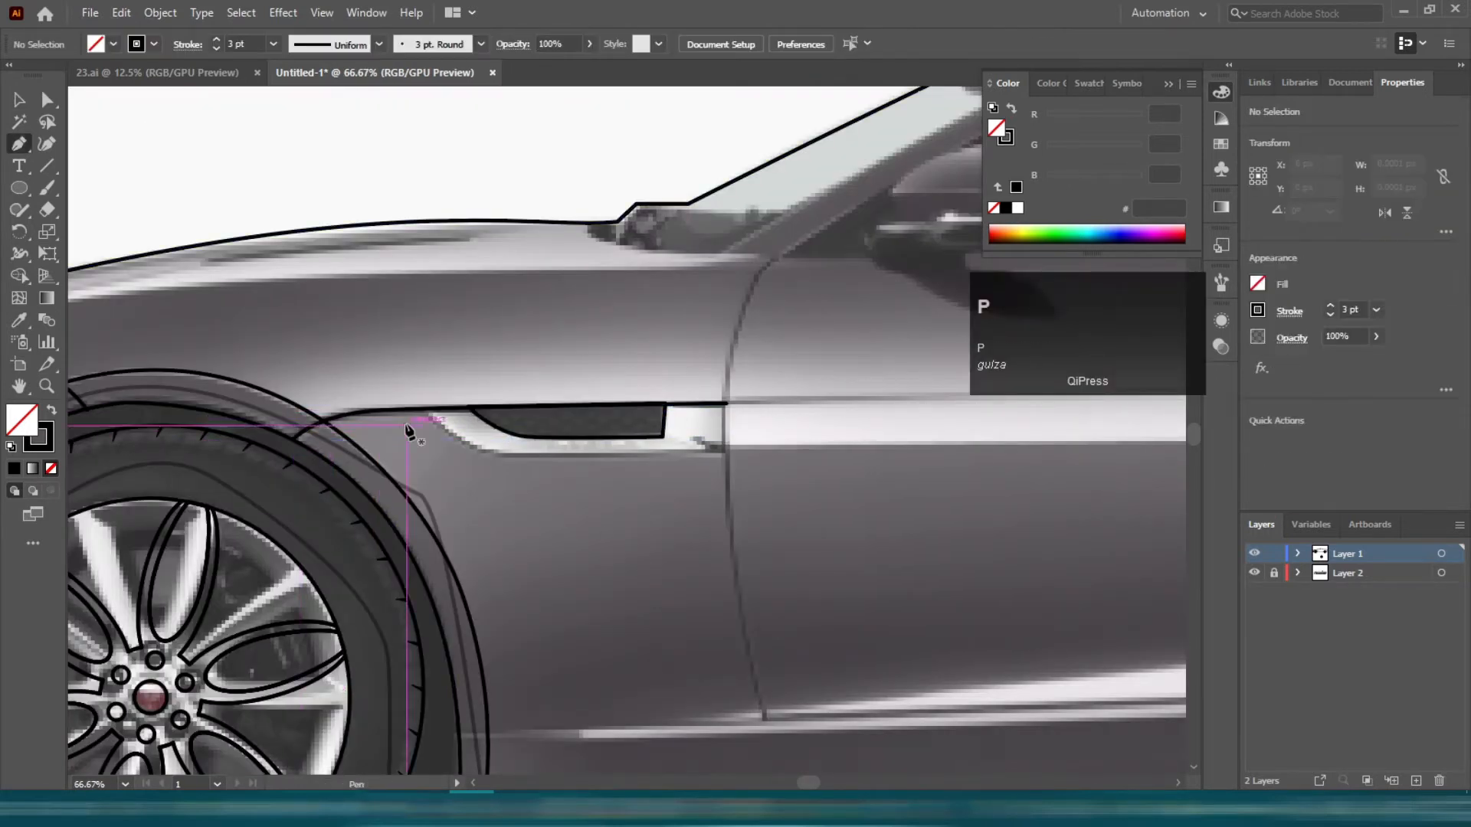
click(420, 409)
drag(491, 453, 524, 456)
click(580, 548)
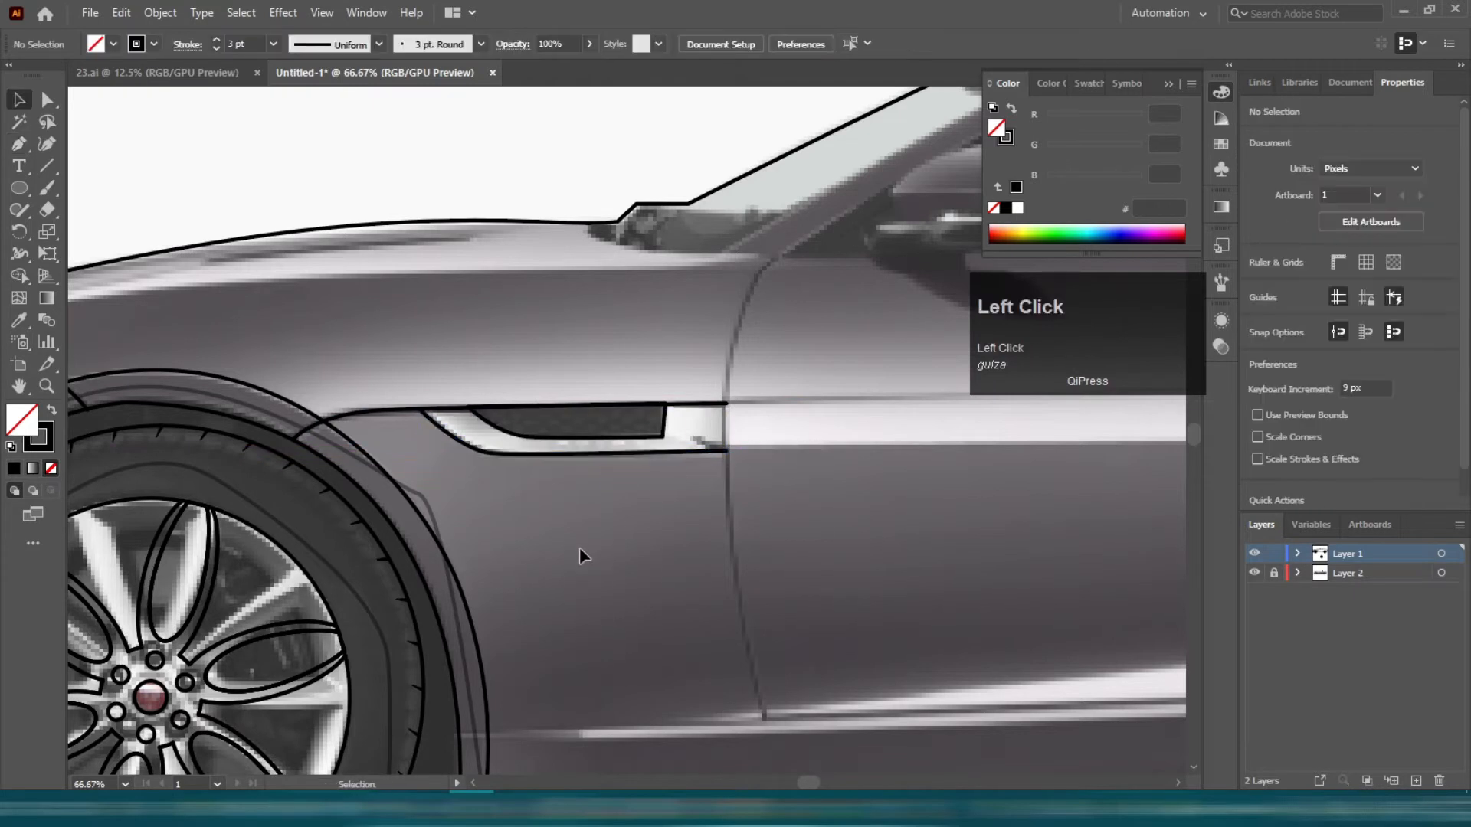
- Trace the door's front seam from the base of the windscreen pillar down to its lower front corner
key(p)
click(782, 254)
drag(725, 448, 724, 469)
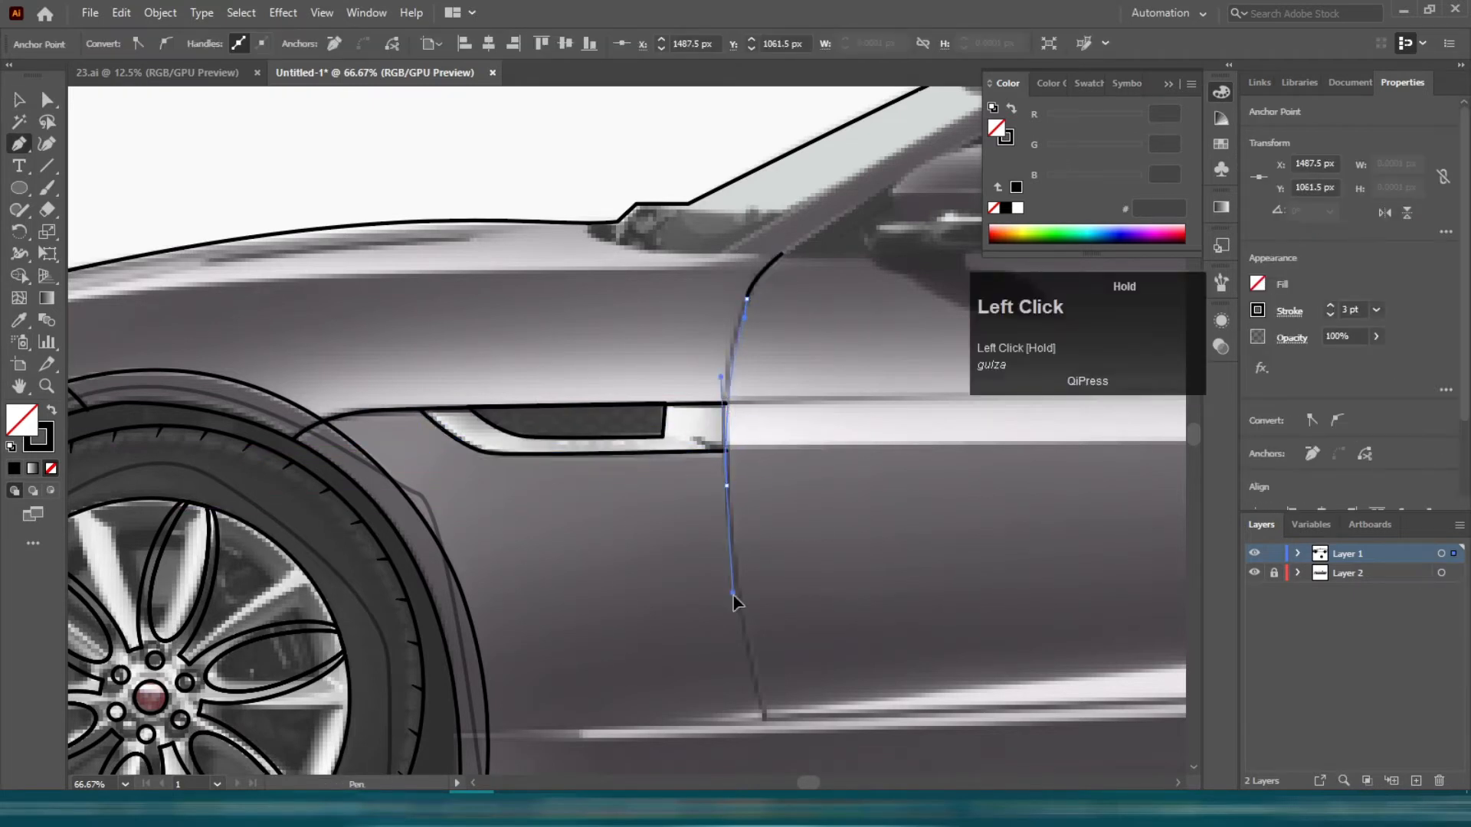
drag(733, 603, 738, 620)
scroll(722, 546, down, 3)
click(763, 587)
- Continue the door seam along the bottom, around the lower rear corner and up to the seats
scroll(728, 529, down, 2)
drag(666, 542, 358, 543)
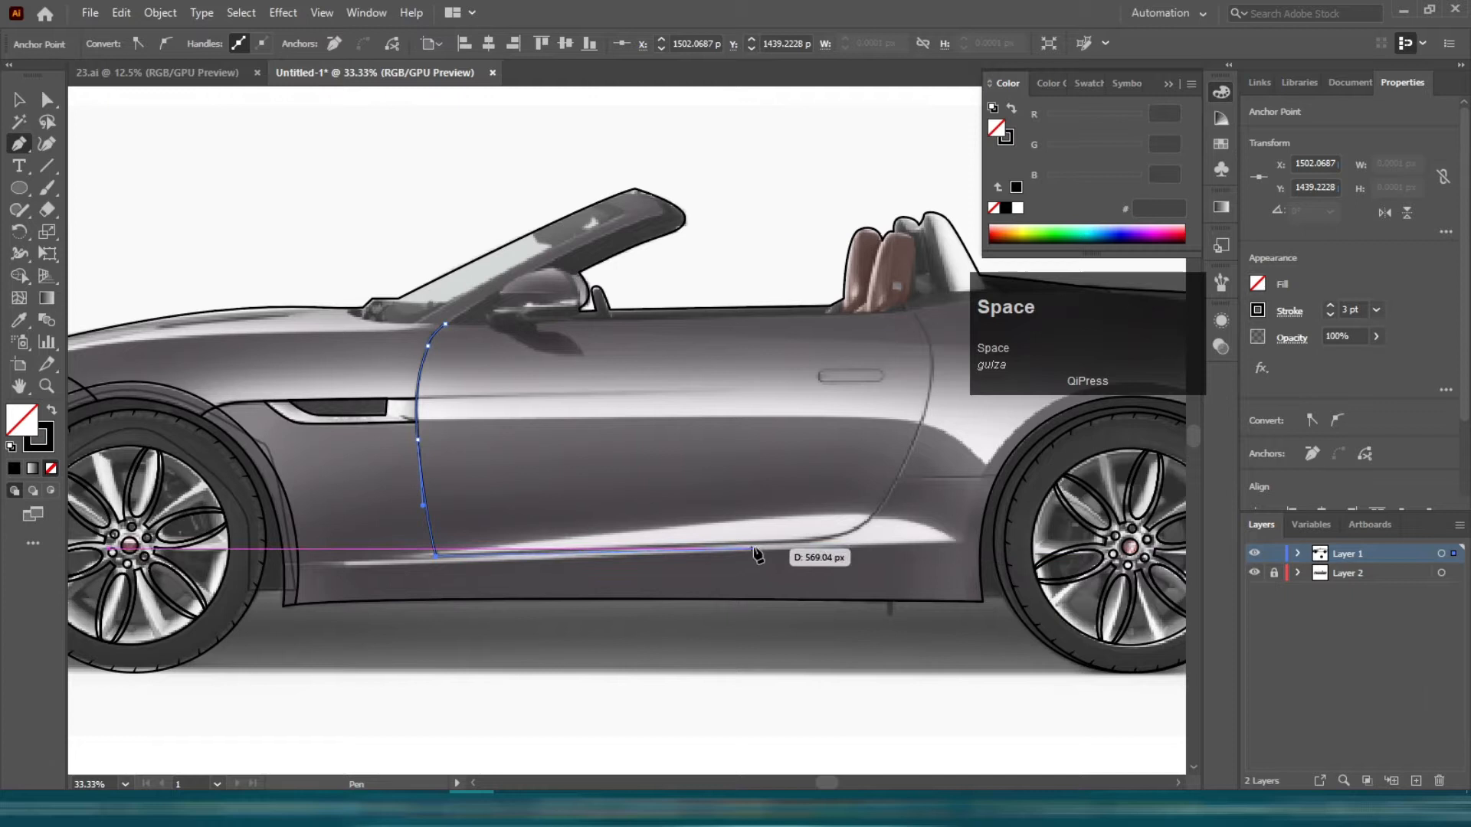
scroll(762, 550, up, 2)
drag(883, 542, 657, 540)
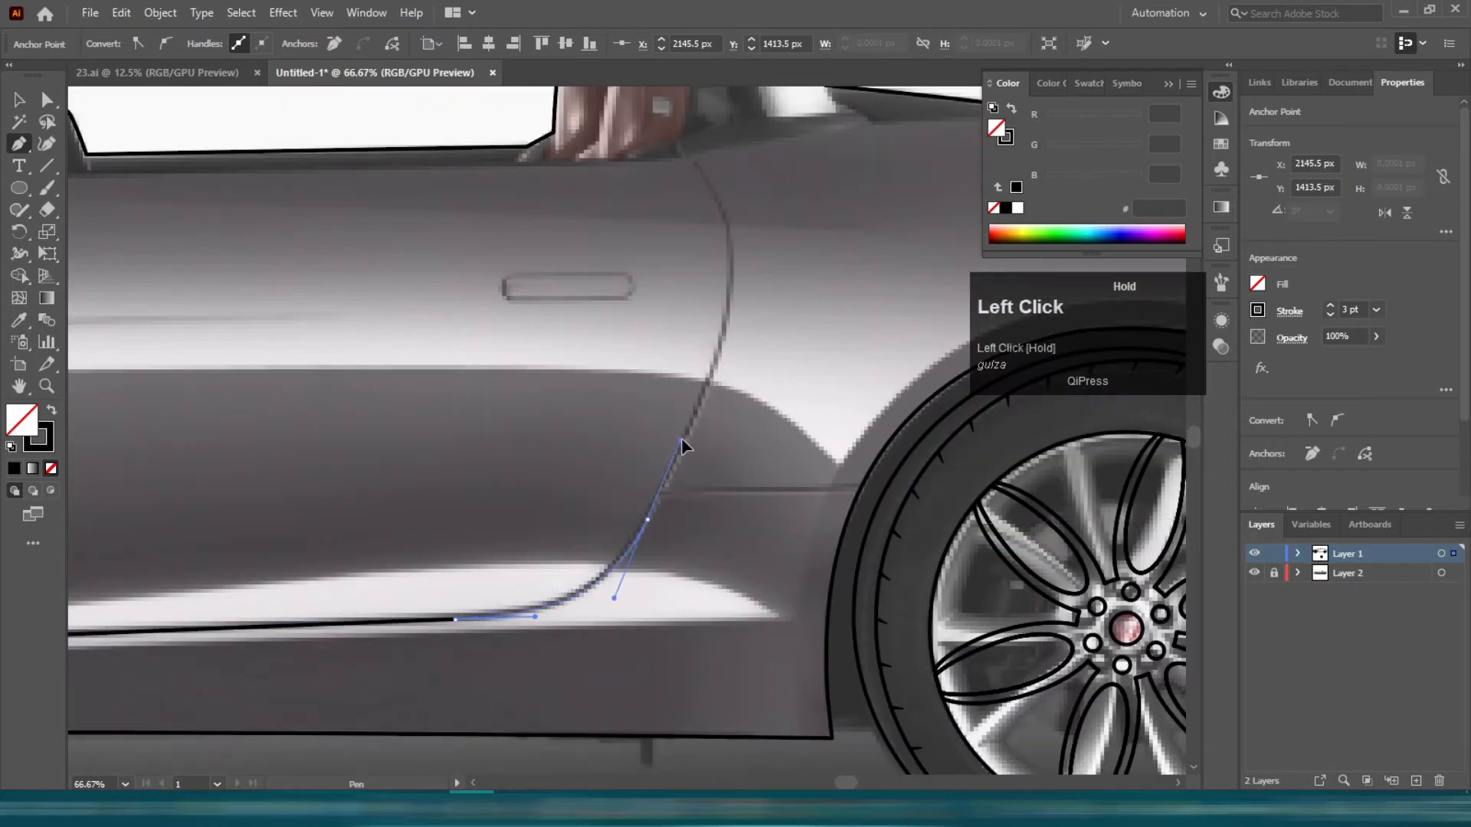
drag(682, 441, 787, 445)
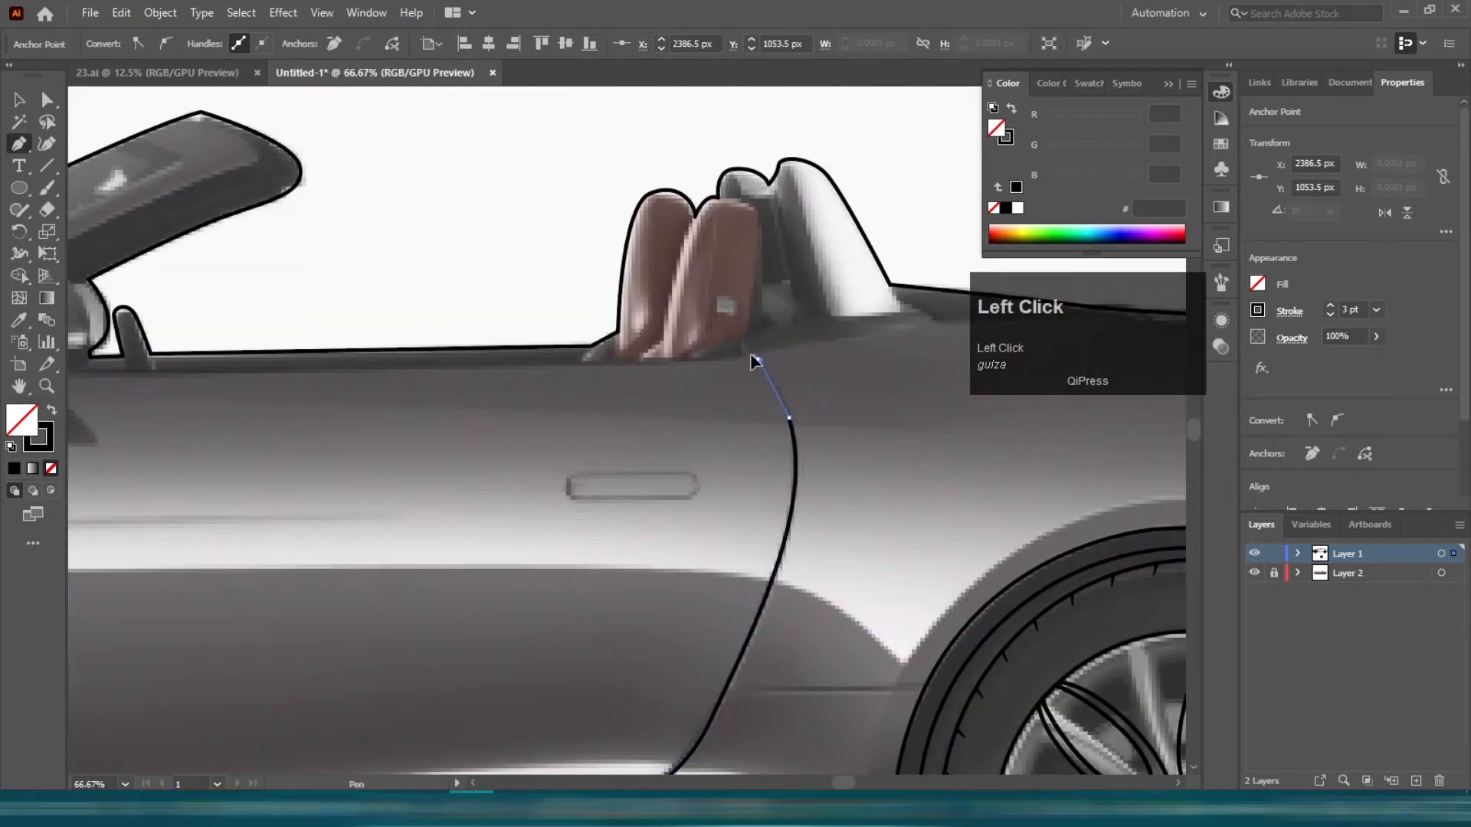
scroll(509, 518, down, 2)
- Draw a straight crease line from the door's front seam at the vent's upper line back across the door
scroll(509, 518, up, 2)
key(p)
click(166, 479)
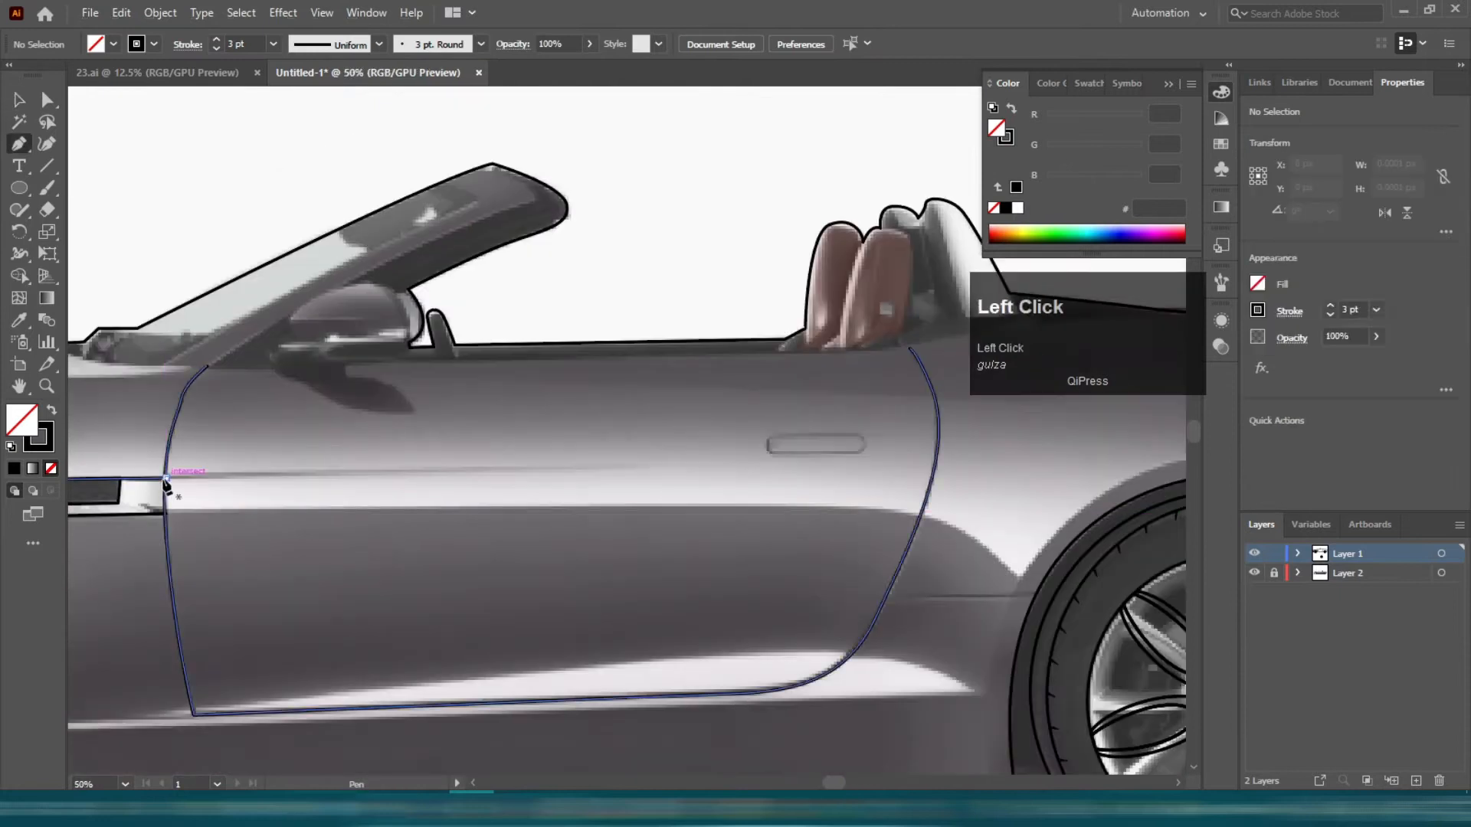
click(643, 468)
key(v)
scroll(634, 476, up, 3)
scroll(541, 492, down, 6)
click(466, 518)
- Taper the rear end of the door's crease line with the Width tool and deselect it
scroll(437, 514, up, 5)
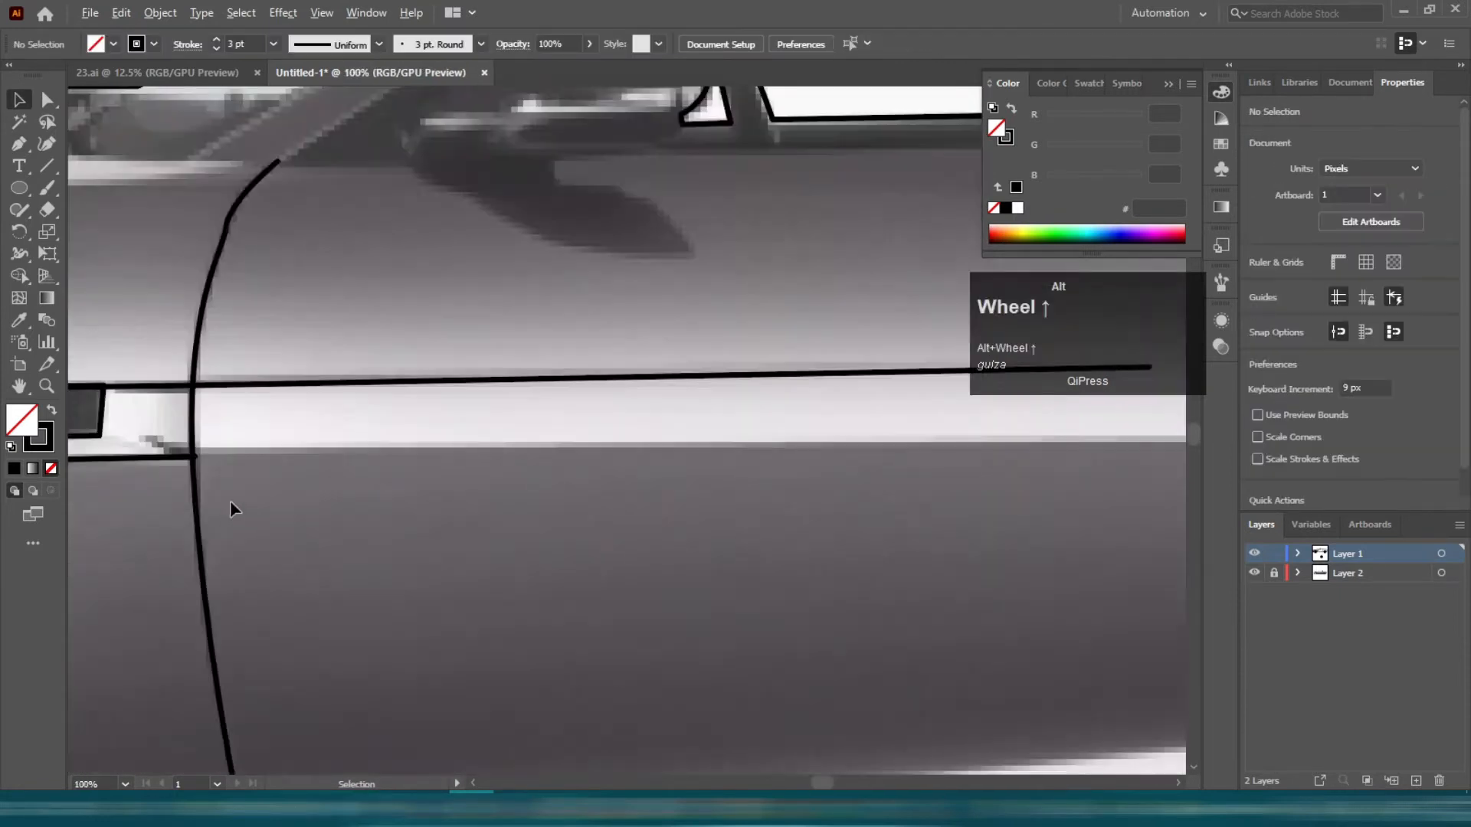
scroll(246, 500, down, 4)
scroll(413, 477, up, 5)
click(851, 409)
key(shift+w)
scroll(855, 410, up, 5)
drag(927, 414, 929, 414)
scroll(869, 449, down, 3)
click(646, 565)
- Trace the lower body crease from the door's front seam to the rear wheel arch and copy the 3 pt stroke onto it with the Eyedropper
scroll(647, 565, down, 2)
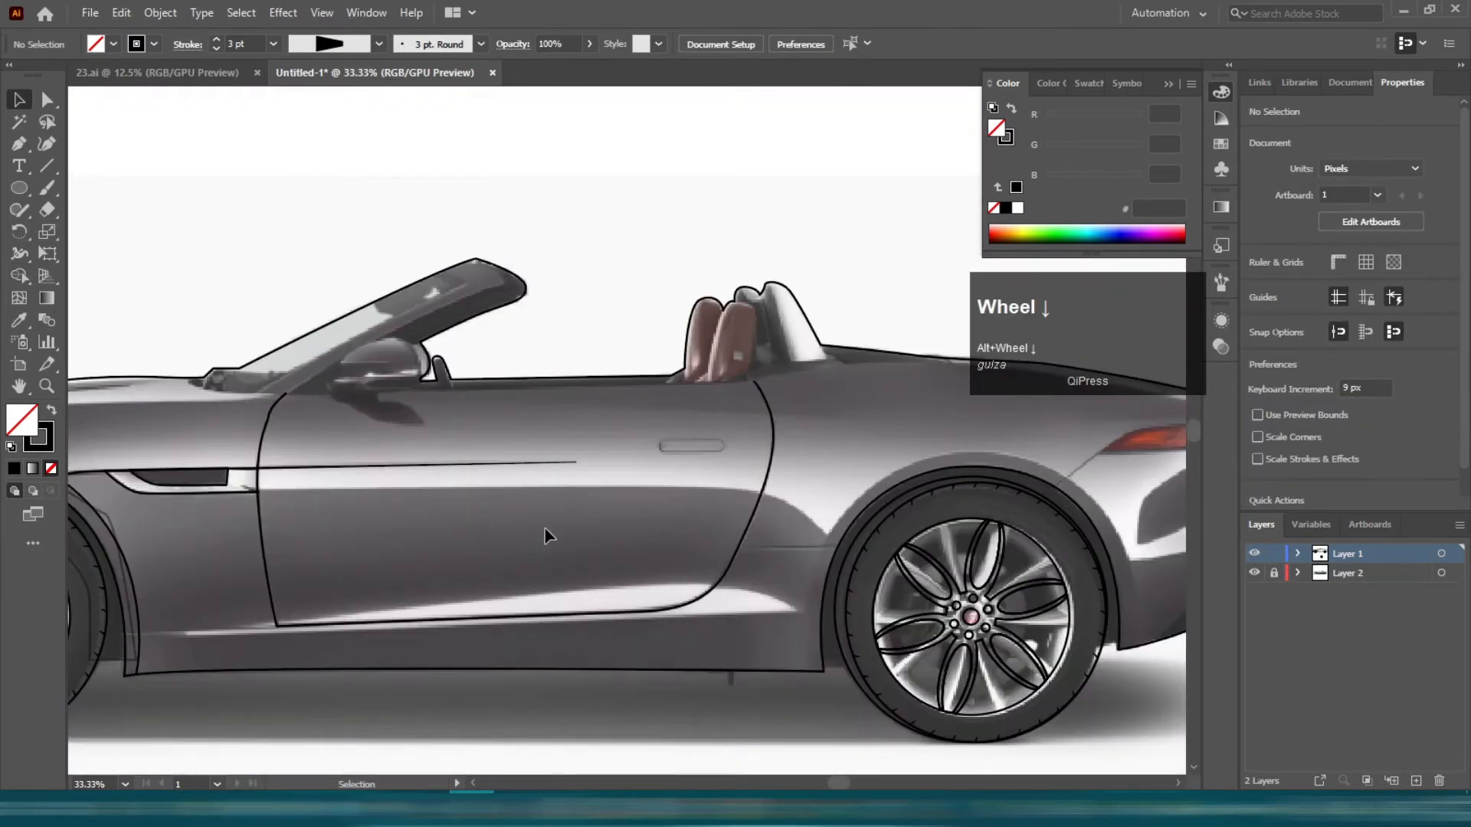
key(p)
click(255, 491)
drag(727, 487, 747, 486)
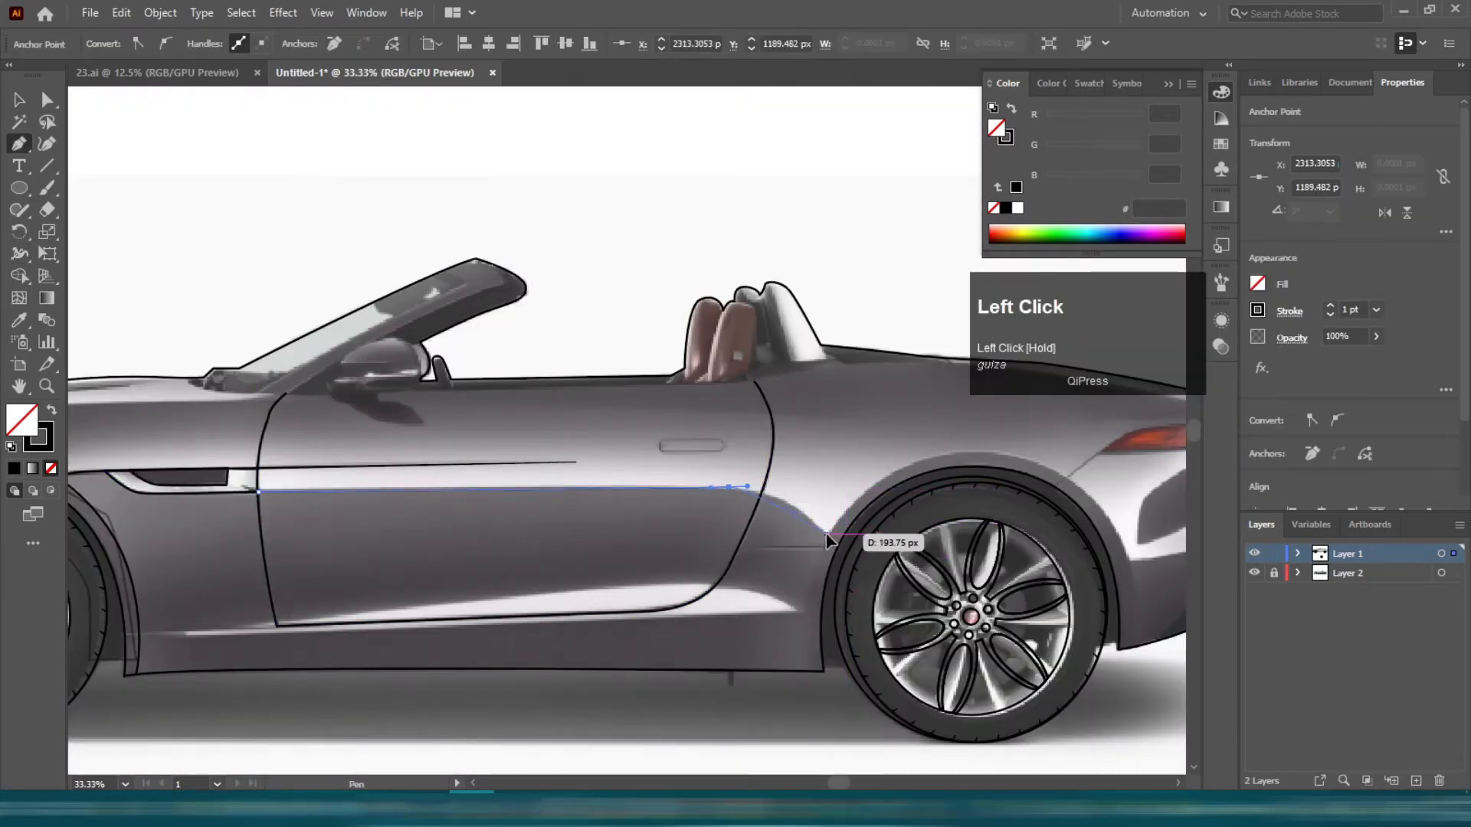
click(161, 544)
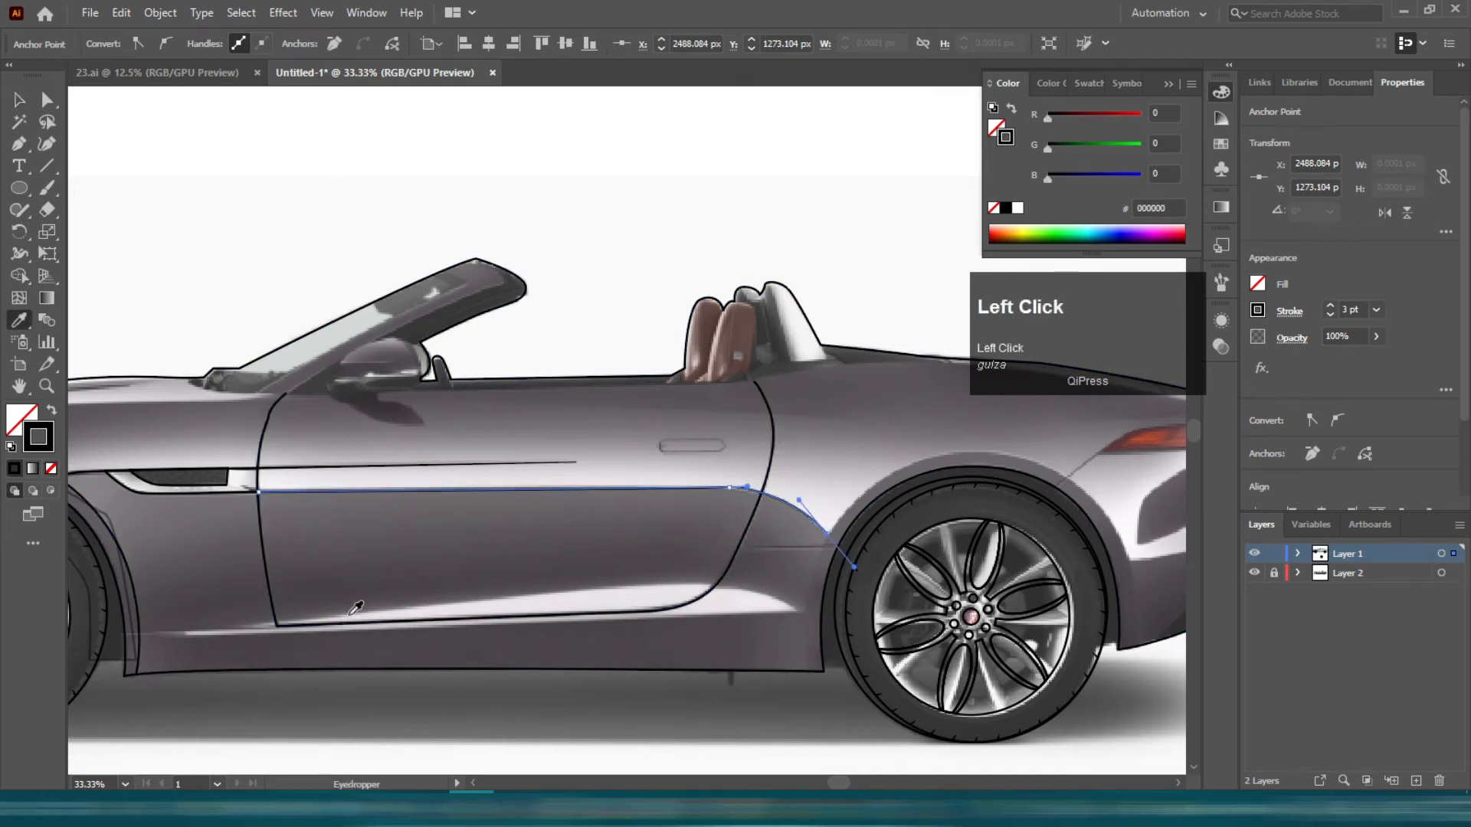
scroll(278, 588, up, 2)
key(p)
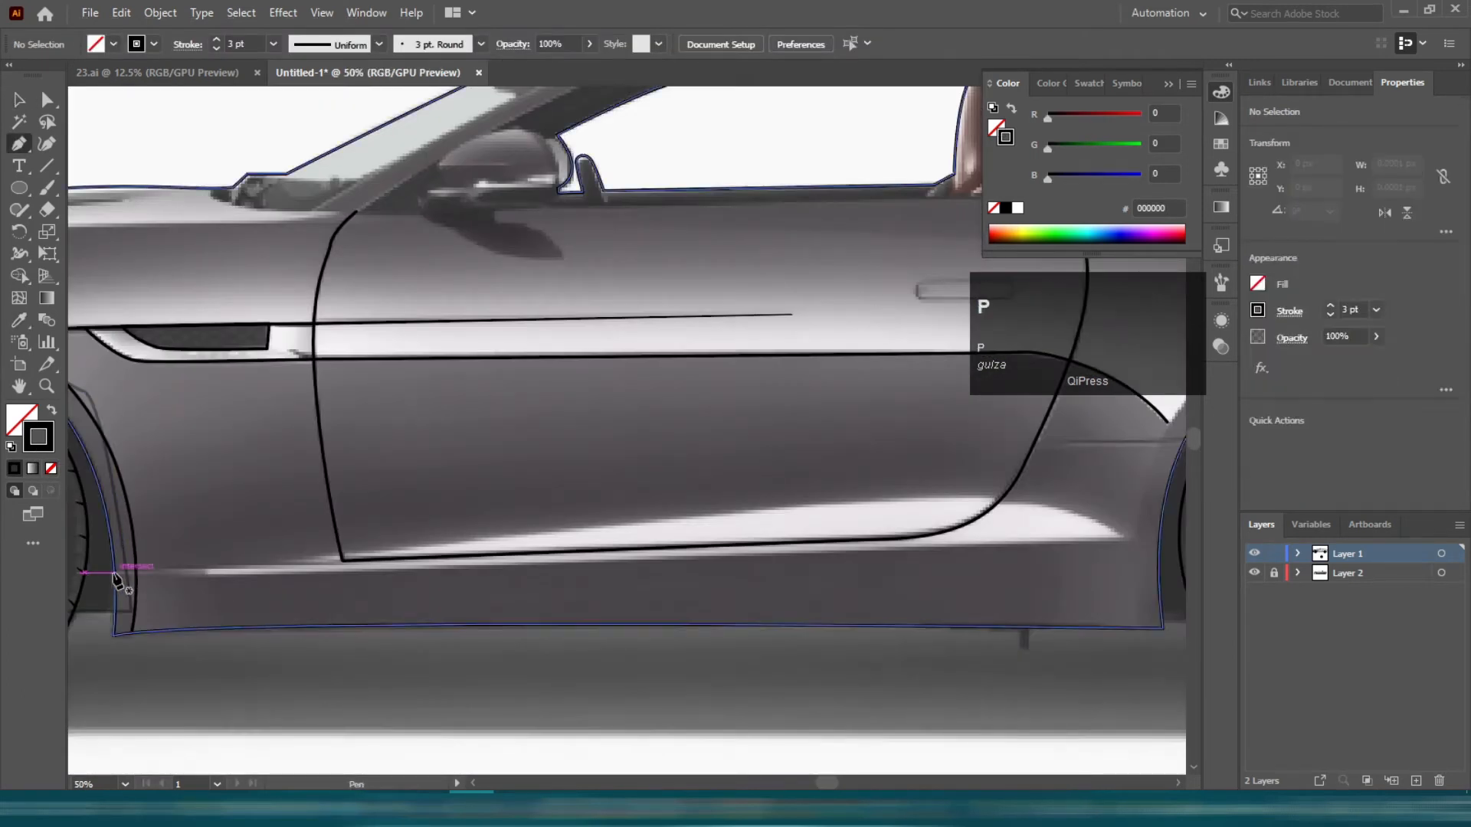
click(82, 573)
click(1126, 545)
key(ctrl+z)
- Trace the long highlight above the sill as a closed shape from the front wheel arch to its rear tip
click(114, 573)
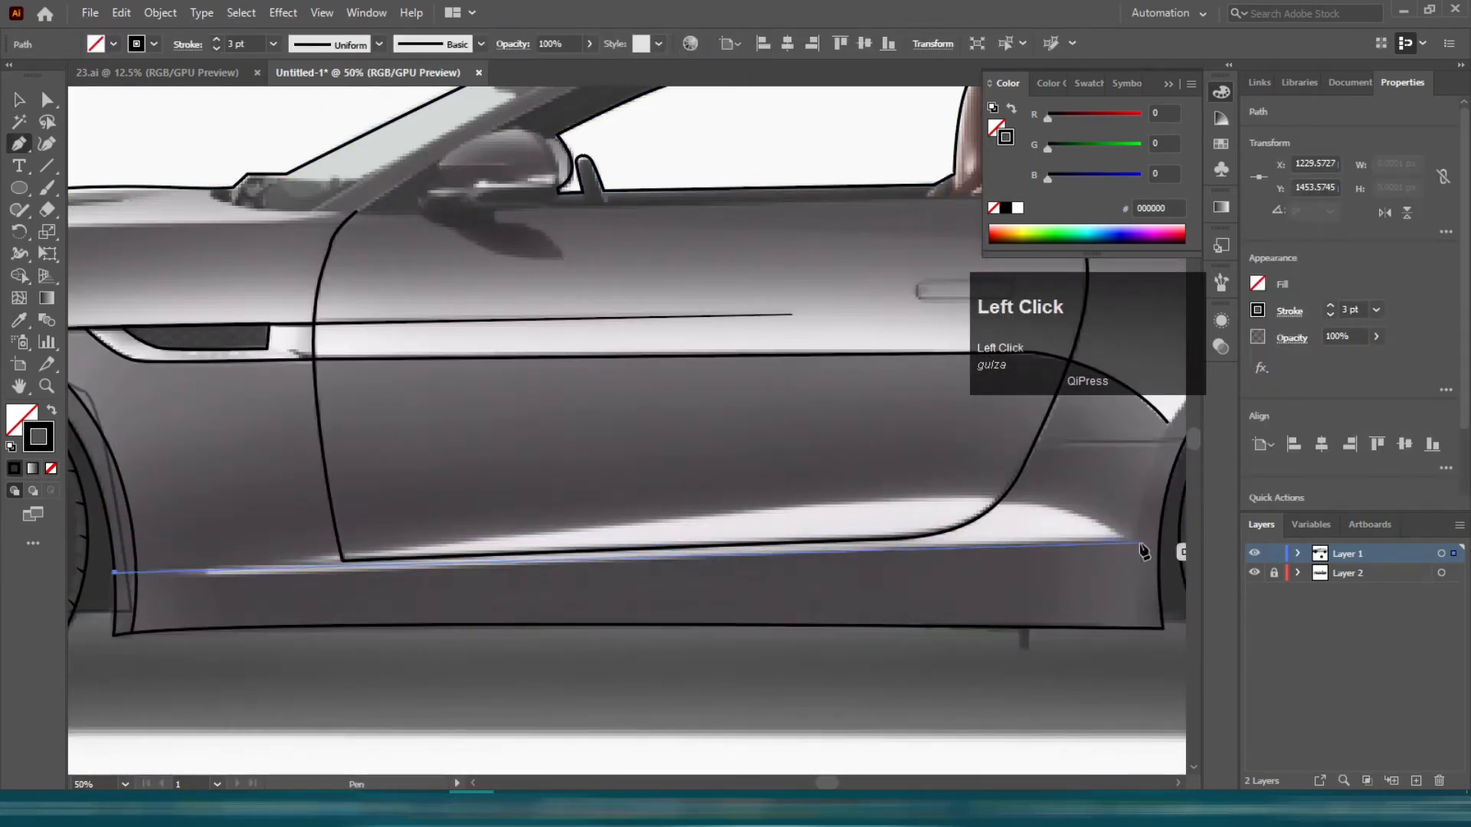
click(1127, 540)
drag(886, 496, 345, 545)
click(115, 573)
key(v)
click(496, 653)
- Draw a rectangle about 109 by 25 px over the door handle and fully round its corners
scroll(495, 653, down, 1)
key(p)
scroll(398, 419, up, 4)
mouse_move(19, 189)
mouse_down()
mouse_move(80, 213)
mouse_move(77, 186)
mouse_up()
drag(373, 388, 629, 452)
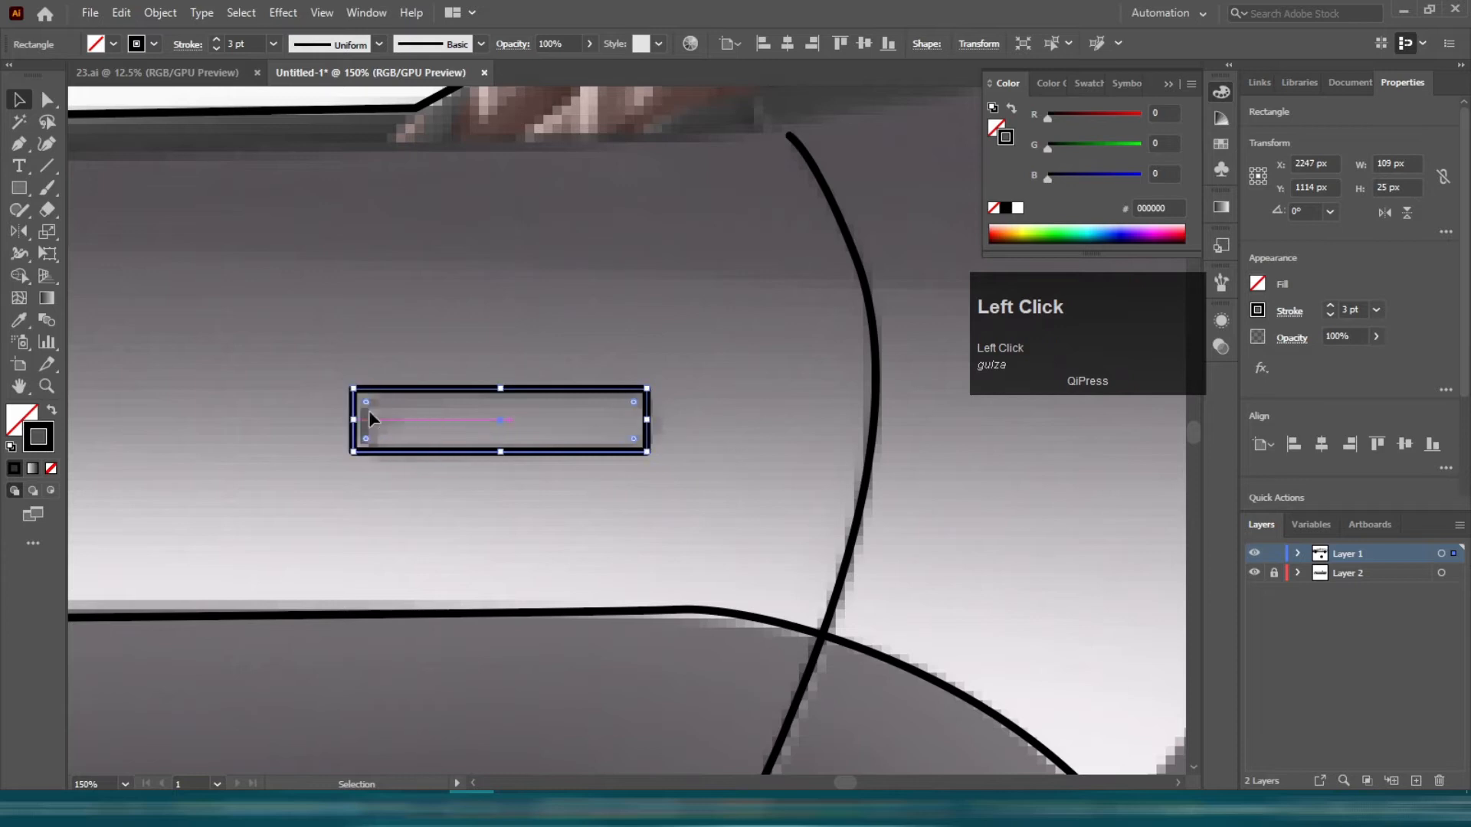
alt+scroll(499, 396, down, 4)
alt+scroll(394, 420, up, 1)
- Start a Pen path for the rear wheel arch's outer edge at the rear end of the sill's bottom line
key(p)
alt+scroll(454, 566, up, 1)
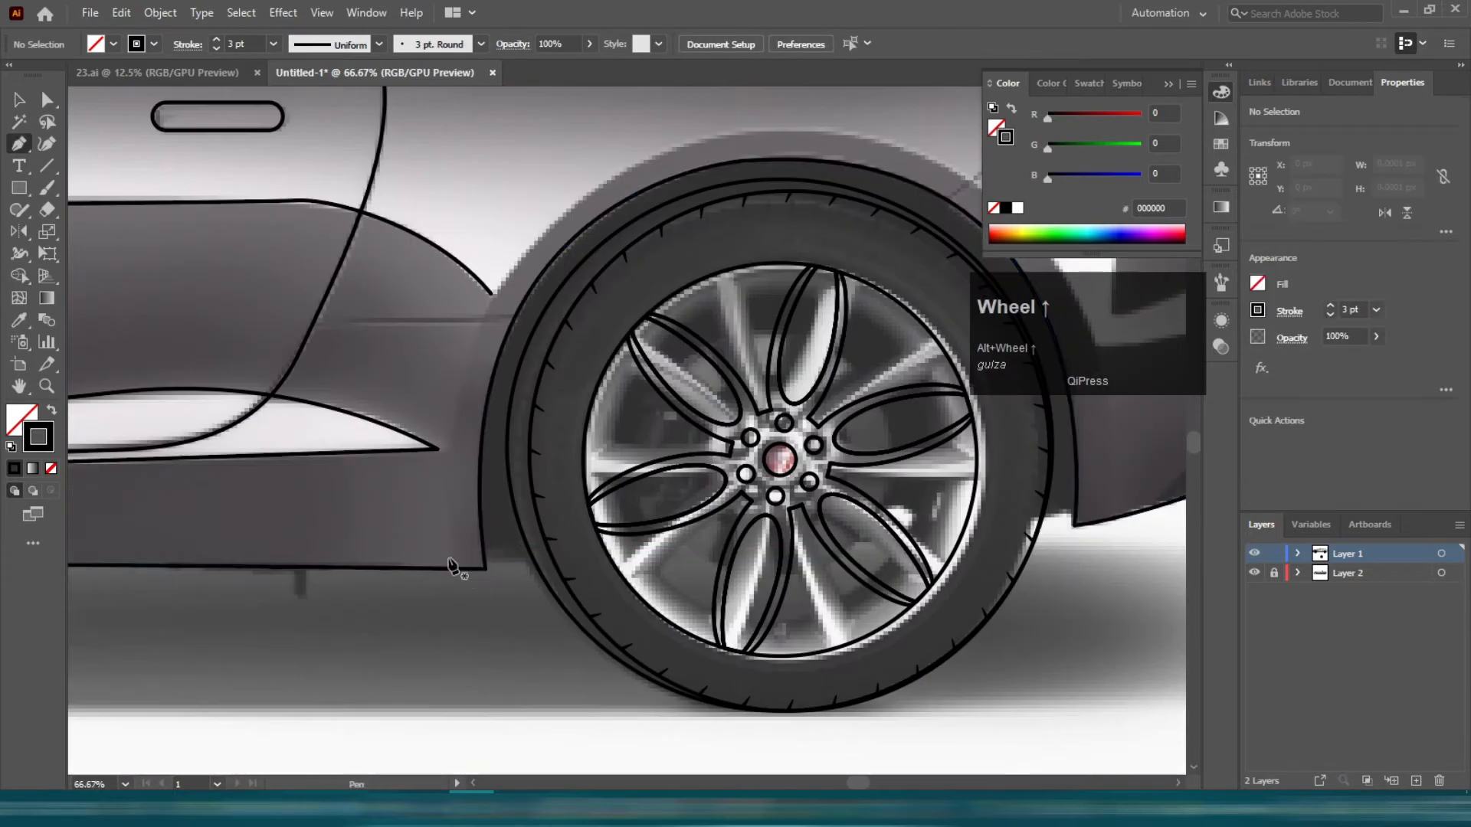
click(454, 571)
alt+scroll(525, 355, down, 3)
alt+scroll(600, 311, up, 2)
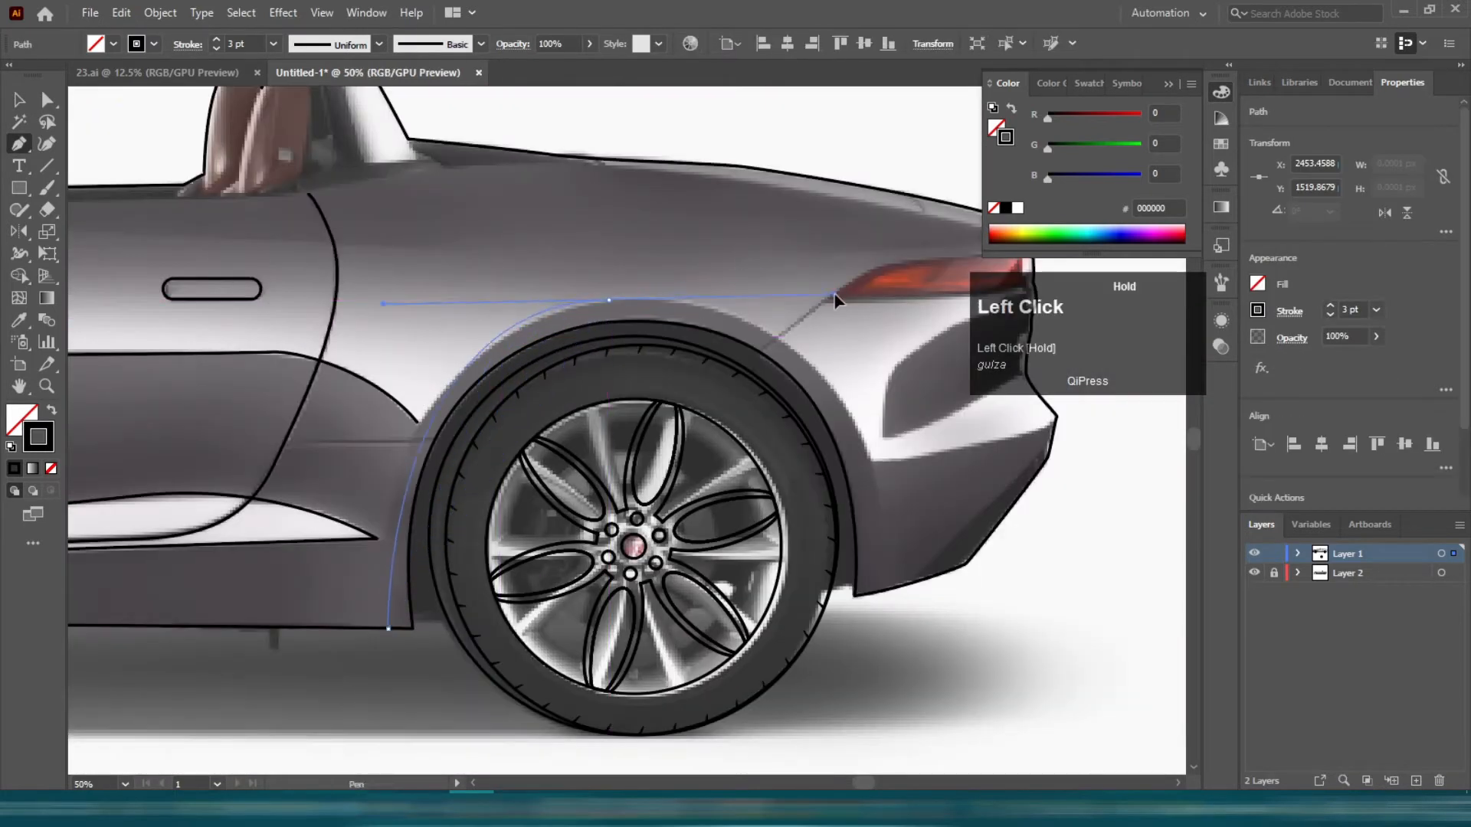
drag(881, 252, 886, 250)
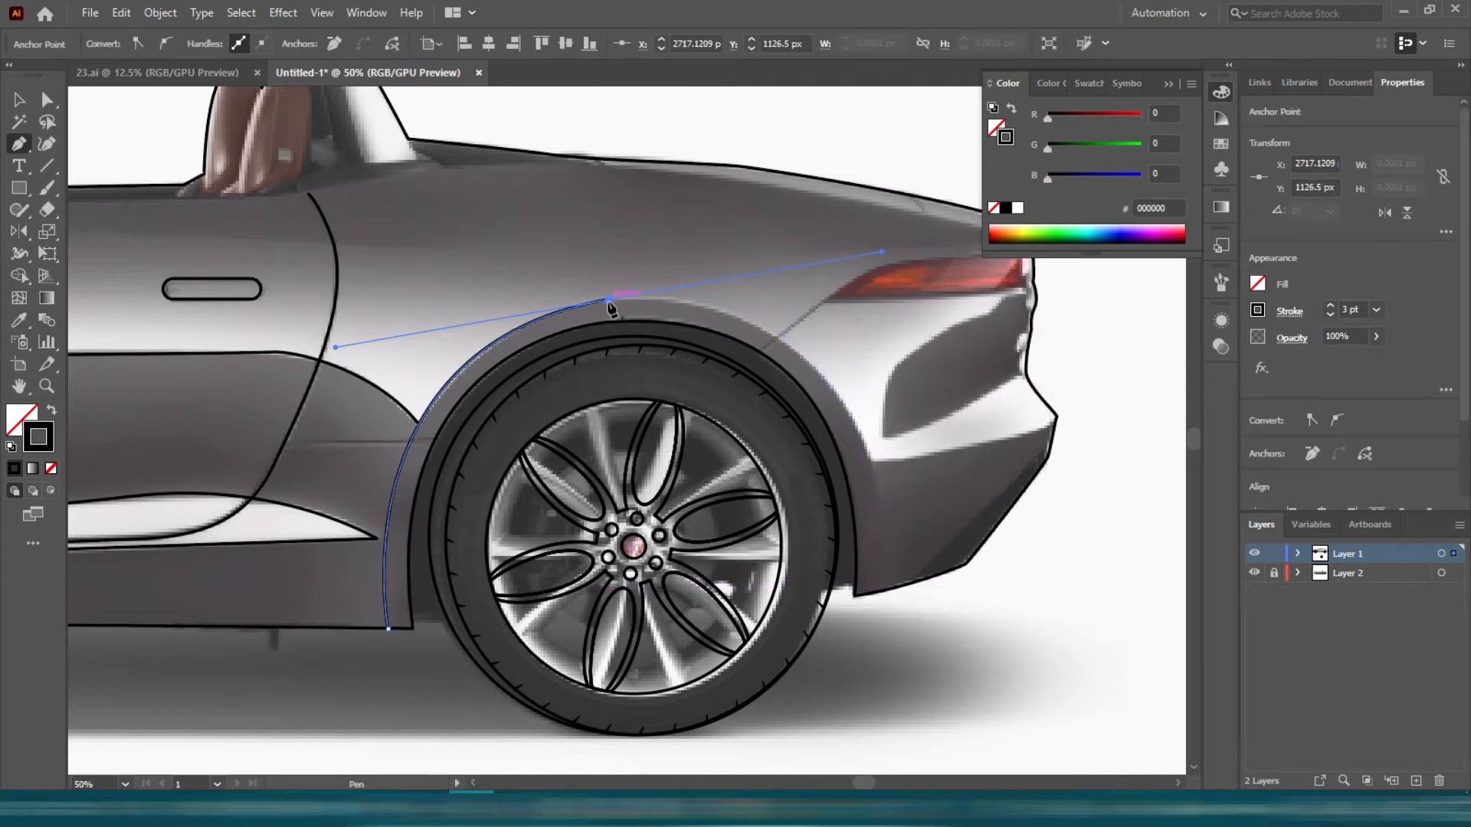
ctrl+click(656, 307)
key(ctrl+z)
ctrl+click(371, 637)
key(ctrl+z)
click(389, 629)
drag(1022, 409, 1032, 411)
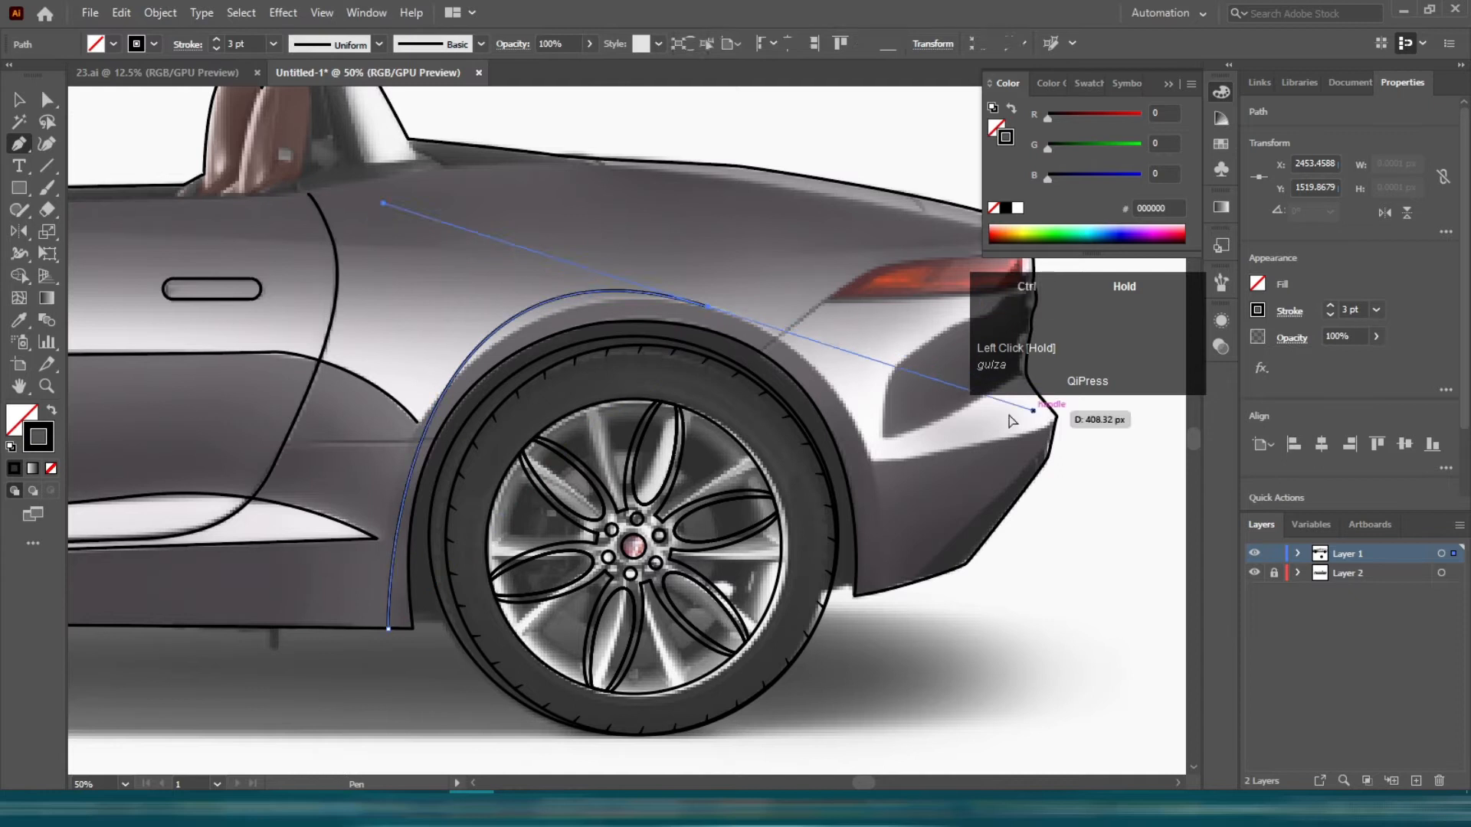
key(ctrl+z)
drag(687, 305, 442, 297)
drag(766, 305, 800, 315)
key(ctrl+z)
mouse_move(425, 295)
mouse_down()
mouse_move(690, 328)
mouse_move(761, 308)
mouse_move(448, 300)
mouse_up()
key(ctrl+z)
- Trace the rear wheel arch's outer edge over the wheel down to the rear bumper's lower edge and deselect it
scroll(394, 282, up, 2)
scroll(442, 299, down, 2)
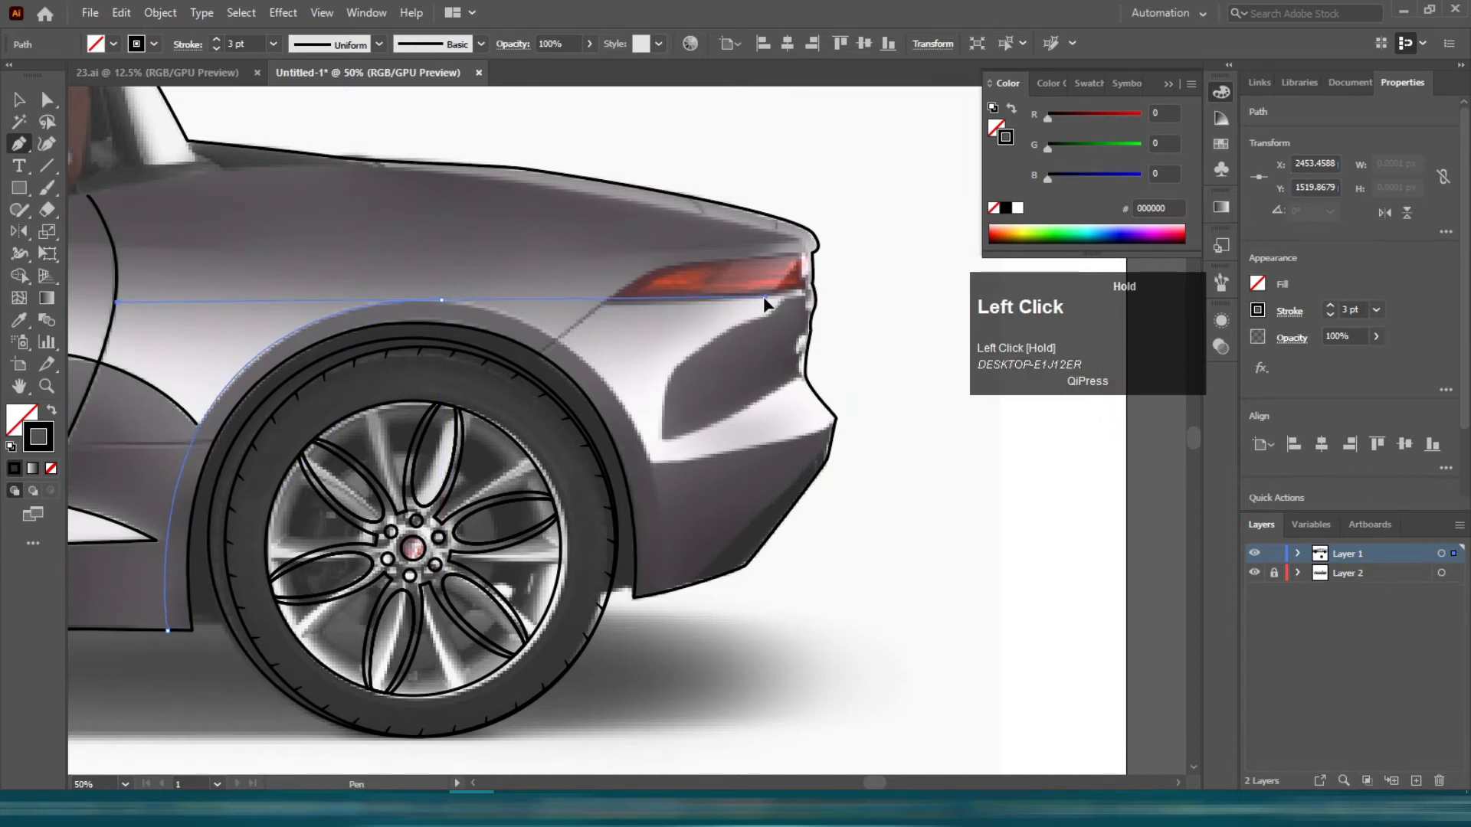
drag(765, 304, 765, 304)
mouse_move(664, 595)
mouse_down()
mouse_move(649, 673)
mouse_move(687, 774)
mouse_move(653, 618)
mouse_up()
scroll(457, 337, up, 3)
key(v)
click(112, 281)
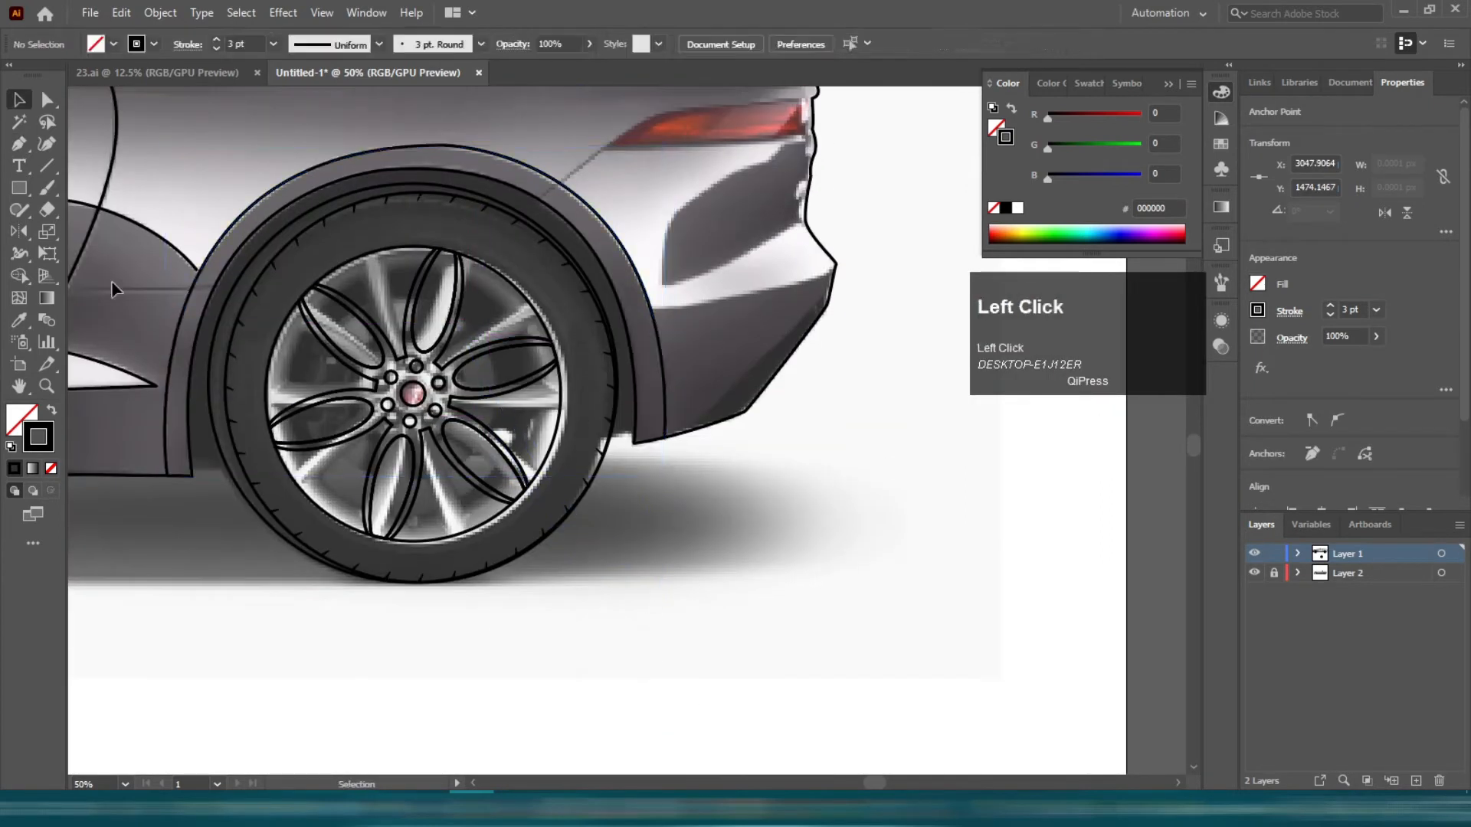
- Adjust an anchor point of the traced lines around the rear wheel arch with Direct Selection
scroll(144, 241, up, 5)
key(a)
drag(457, 427, 470, 442)
scroll(362, 386, down, 5)
key(v)
scroll(257, 487, up, 3)
click(385, 335)
- Draw the short horizontal seam ahead of the rear wheel arch and taper its front end with the Width tool
key(p)
click(666, 254)
click(256, 263)
key(shift+w)
scroll(247, 291, up, 2)
scroll(259, 235, up, 7)
drag(295, 279, 297, 254)
scroll(269, 262, down, 8)
key(v)
click(295, 380)
- Trace the tail light outline from the rear body edge along its top, around the front point and back along the bottom
scroll(259, 341, down, 5)
scroll(739, 325, up, 5)
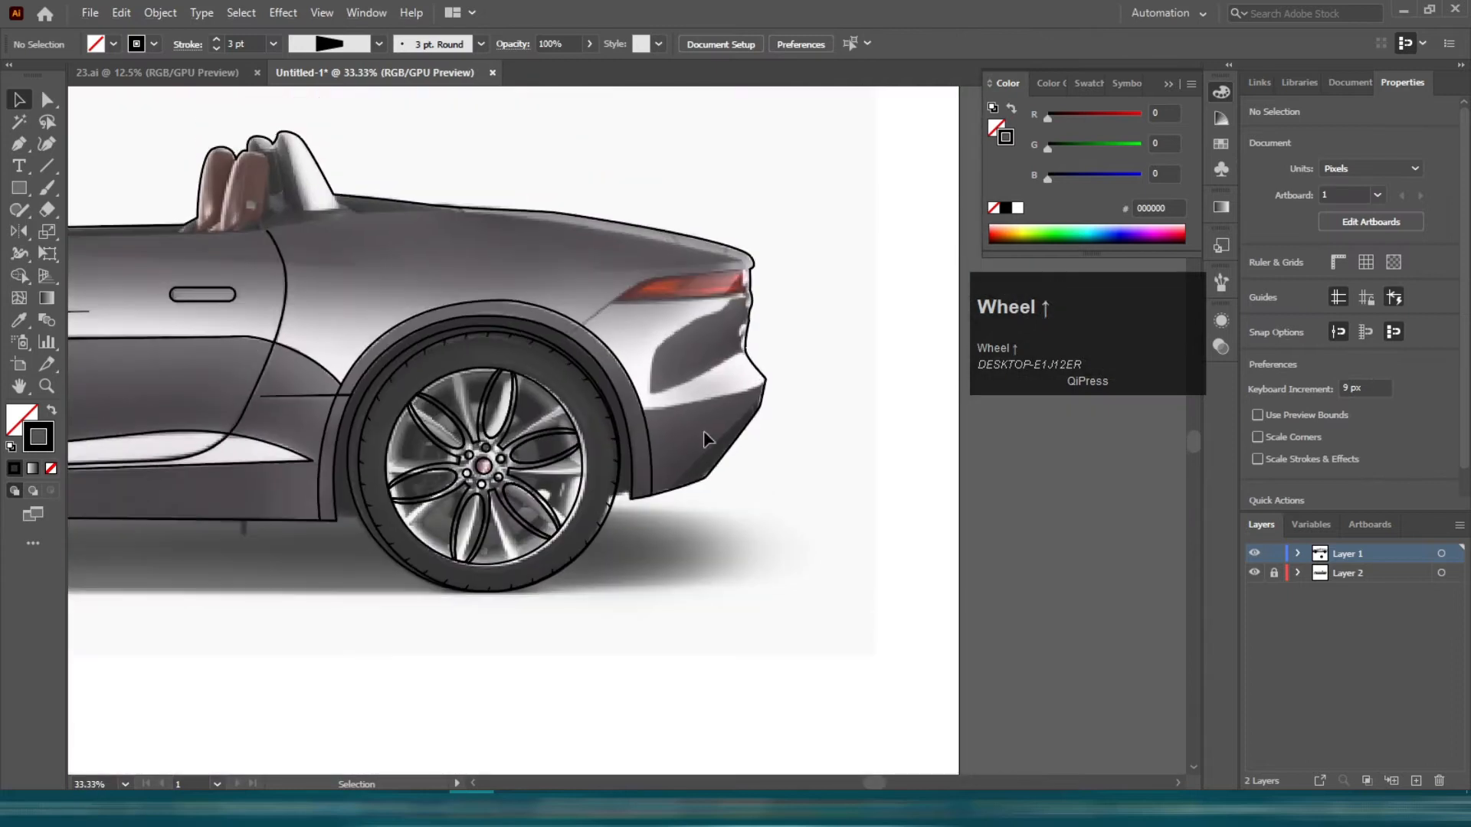
key(p)
click(895, 245)
click(469, 346)
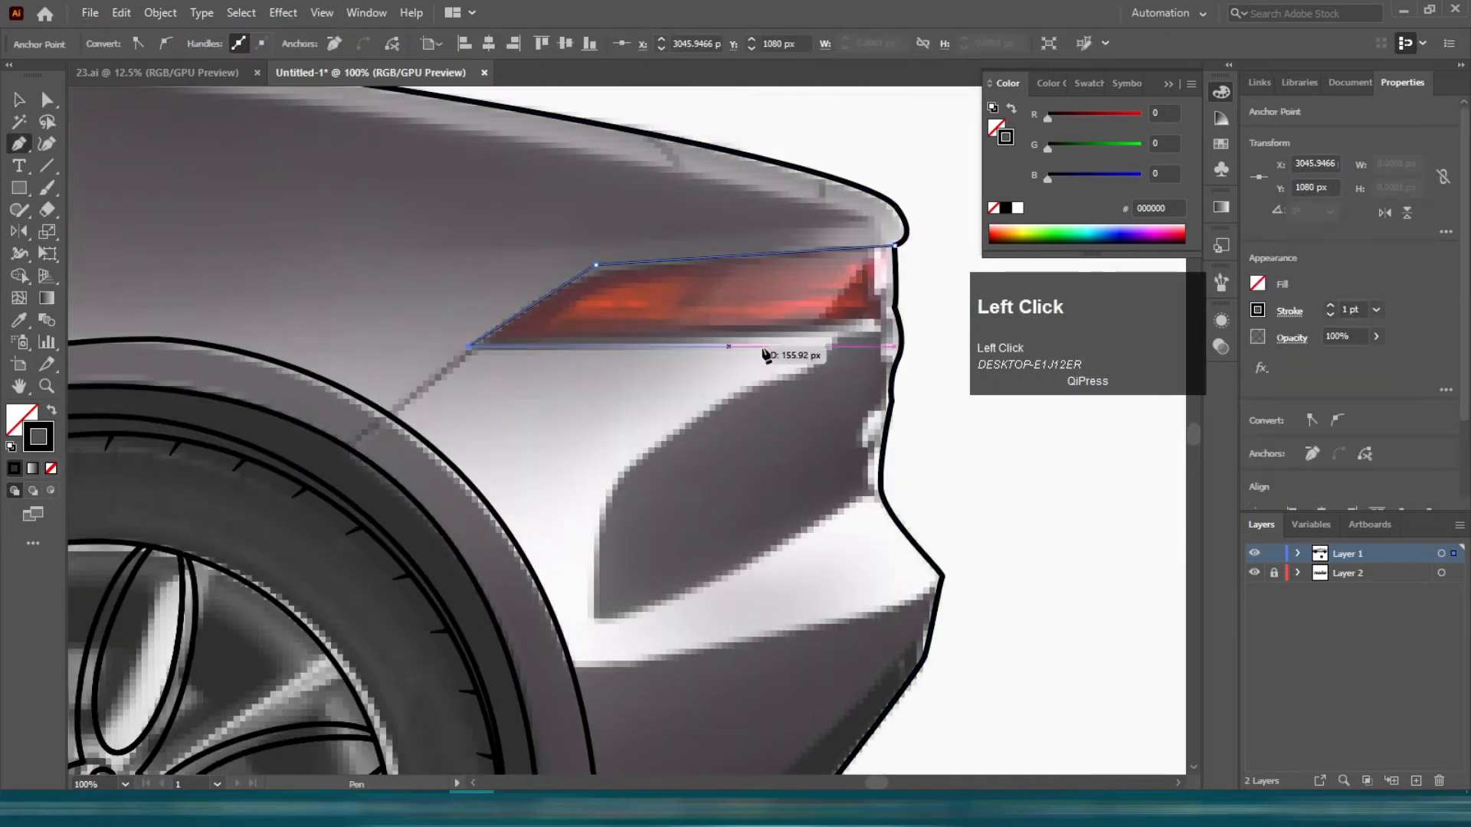
click(898, 318)
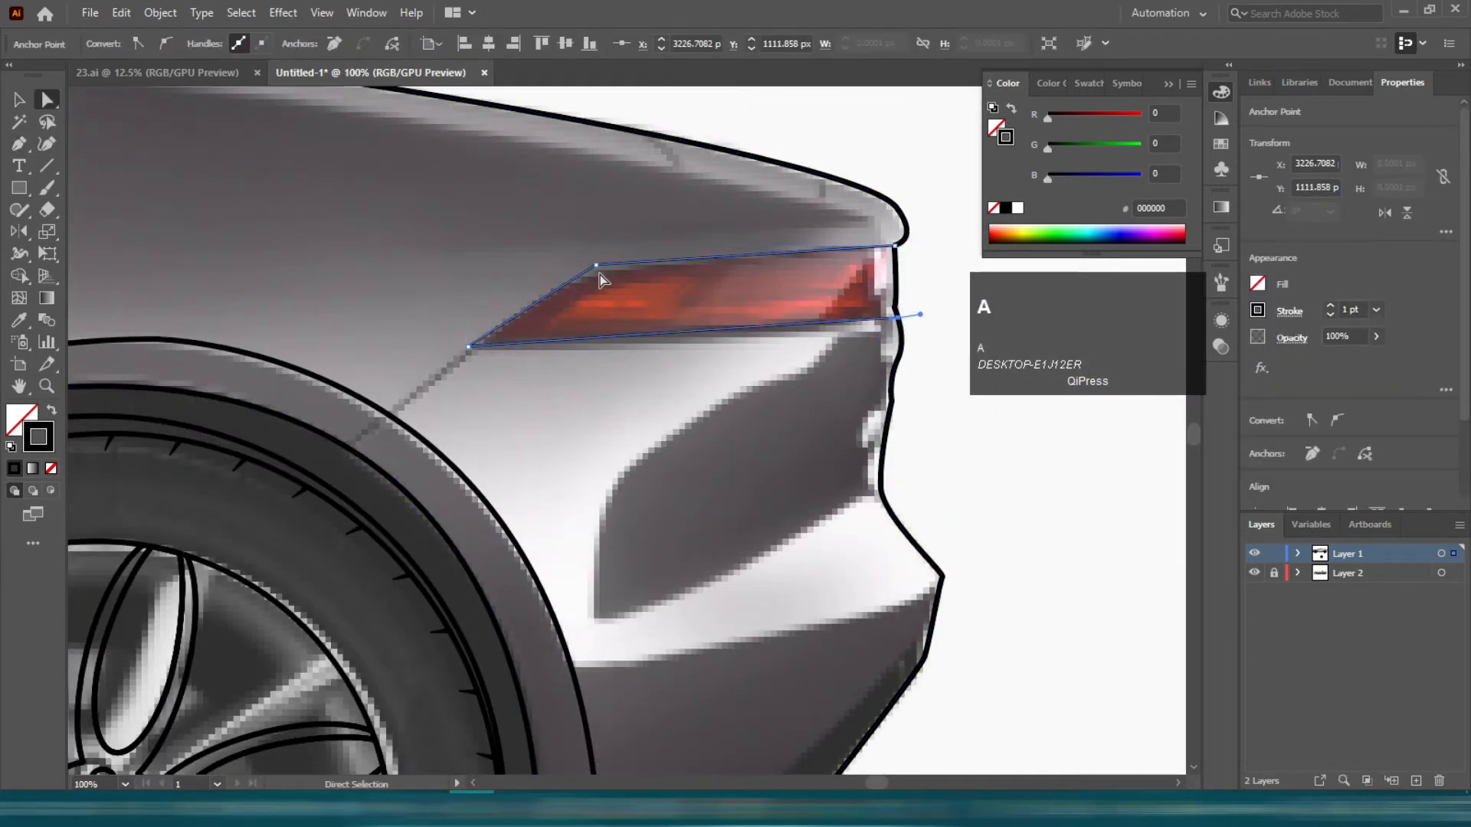
- Round the upper front corner of the tail light outline with Direct Selection and deselect it
scroll(600, 274, up, 3)
click(596, 269)
drag(752, 509, 754, 510)
scroll(436, 295, down, 2)
key(v)
scroll(490, 264, down, 1)
key(v)
click(429, 213)
scroll(429, 213, down, 2)
- Draw the short seam from the tail light's front point down to the rear wheel arch and deselect it
key(p)
scroll(399, 244, up, 2)
click(400, 246)
click(218, 396)
key(v)
click(480, 309)
- Trace the dark rear bumper area below the tail light from the rear body edge around its front end and back
scroll(480, 309, down, 2)
key(p)
scroll(682, 306, up, 2)
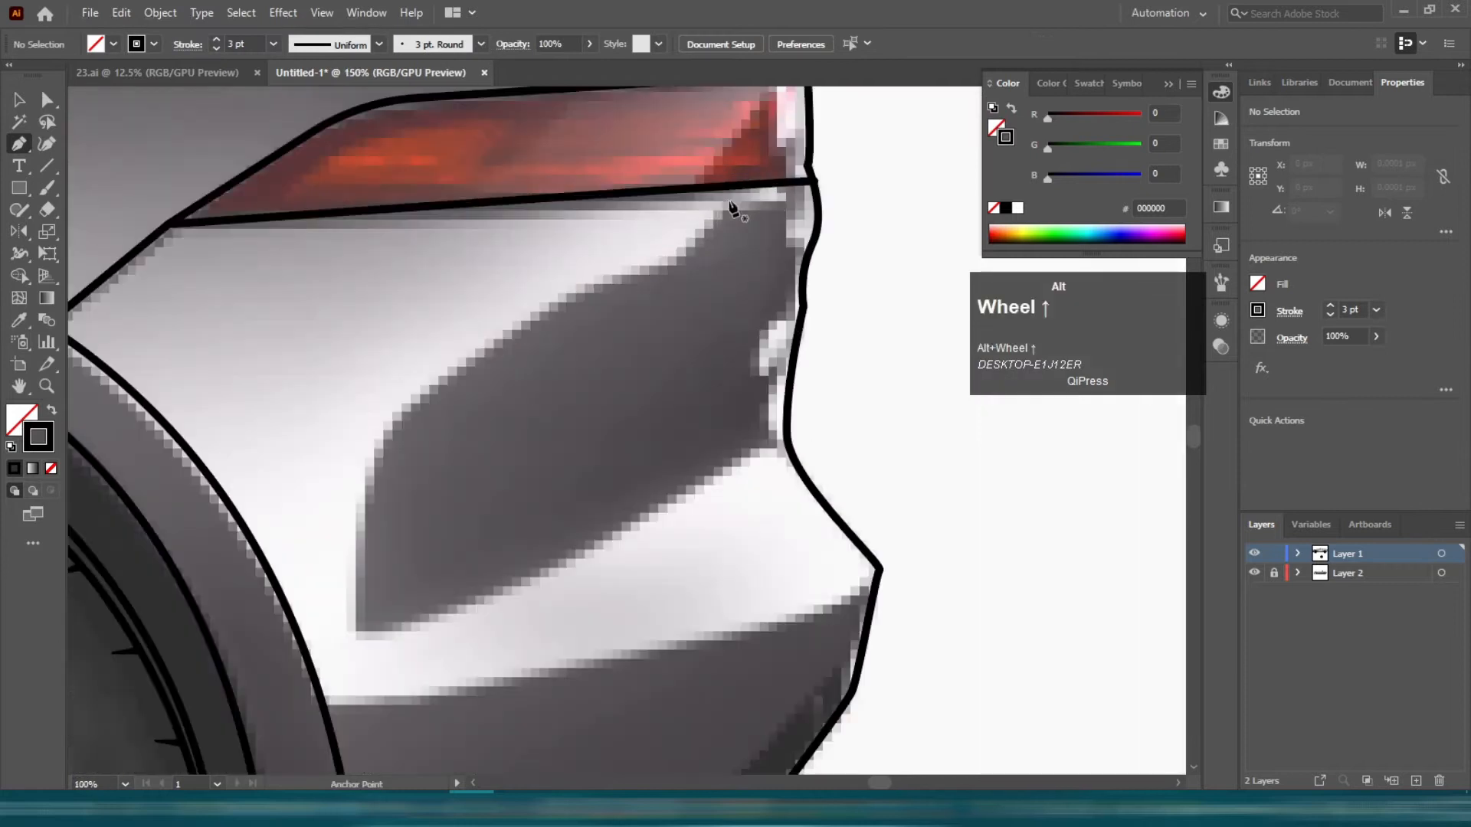
click(719, 266)
drag(678, 277, 679, 278)
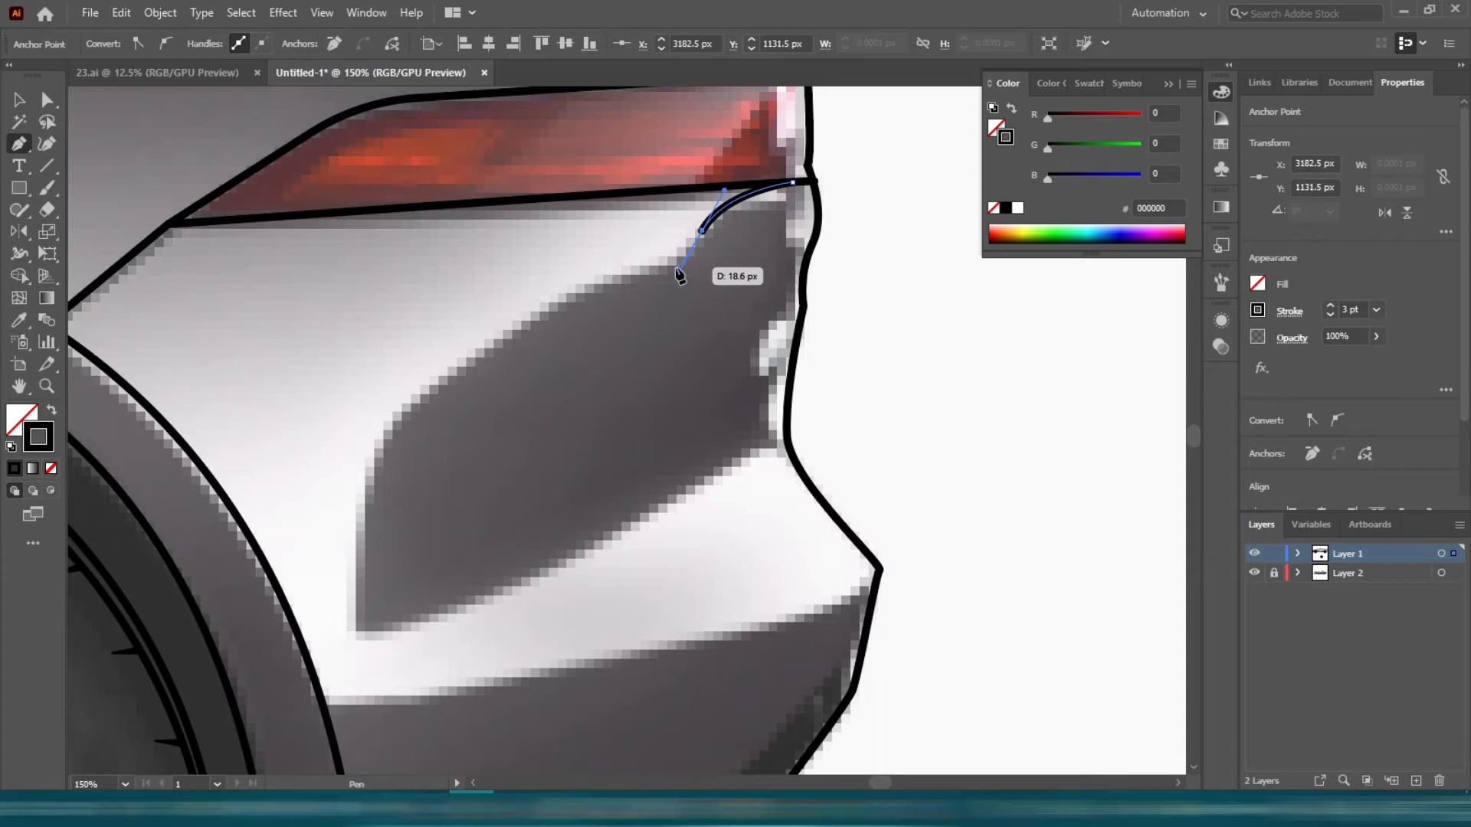
drag(635, 271, 604, 288)
drag(366, 473, 361, 574)
click(353, 632)
click(798, 433)
key(ctrl+z)
drag(635, 536, 637, 534)
click(788, 436)
key(v)
click(881, 411)
- Trace the lower rear bumper crease from the rear body edge forward to the wheel arch and deselect it
scroll(881, 410, down, 5)
key(p)
click(880, 307)
drag(647, 389, 471, 423)
click(323, 435)
key(v)
click(944, 504)
- Draw a curved hood crease line just below the hood's upper edge, behind the front wheel arch's start
scroll(881, 448, down, 4)
drag(459, 615, 747, 651)
drag(383, 410, 742, 495)
scroll(260, 404, up, 3)
key(p)
click(282, 415)
drag(685, 382, 827, 385)
key(v)
- Taper one end of the hood crease line with the Width tool and deselect it
click(19, 254)
scroll(262, 415, up, 5)
scroll(398, 410, up, 3)
drag(371, 416, 371, 426)
scroll(404, 425, down, 5)
key(v)
click(392, 307)
- Trace the windshield's base from the hood's rear edge down and along to the foot of the windshield pillar
scroll(429, 329, down, 5)
drag(661, 406, 517, 393)
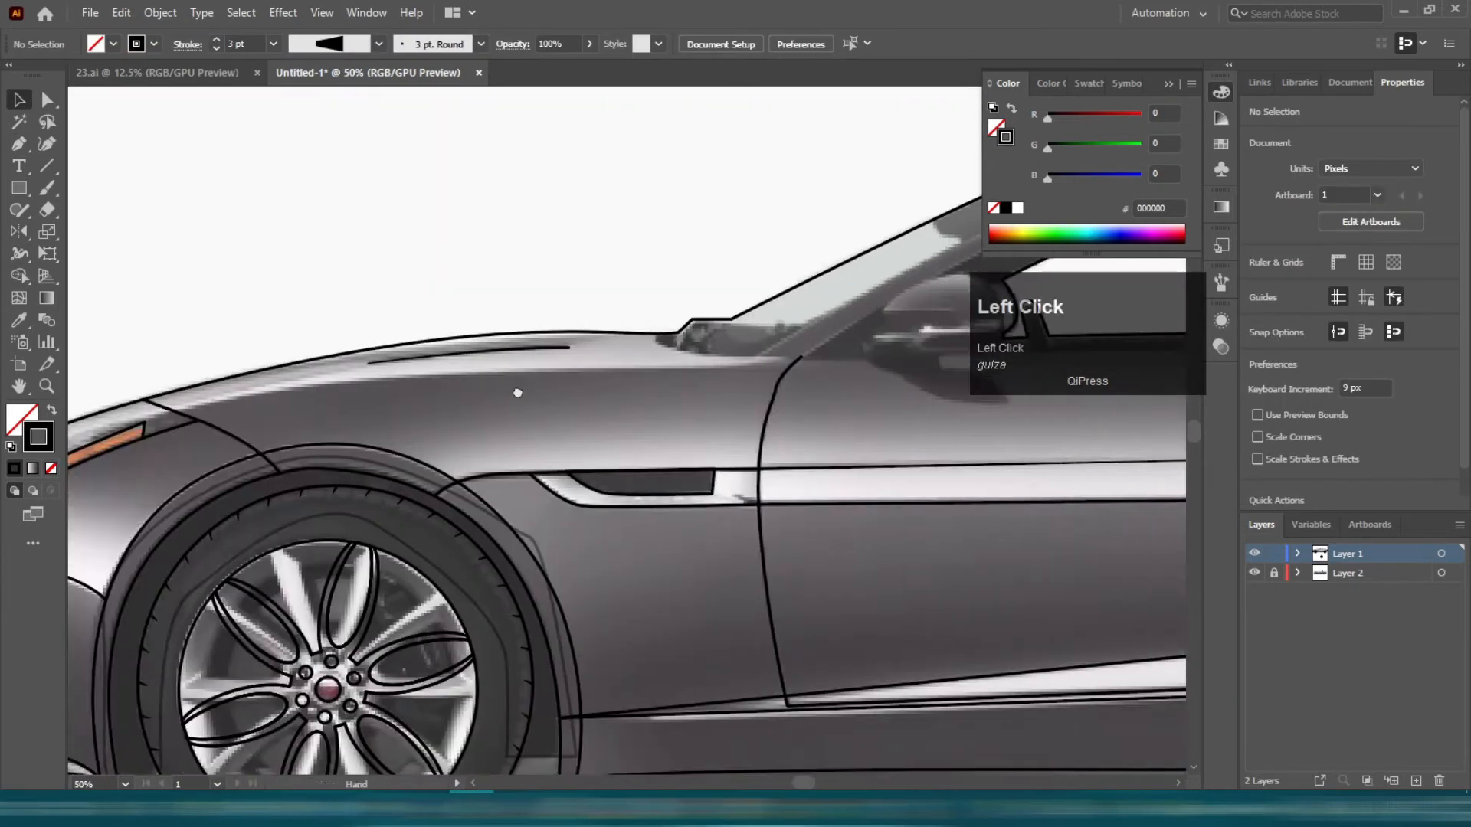
scroll(809, 279, up, 2)
key(p)
scroll(222, 376, up, 2)
click(209, 358)
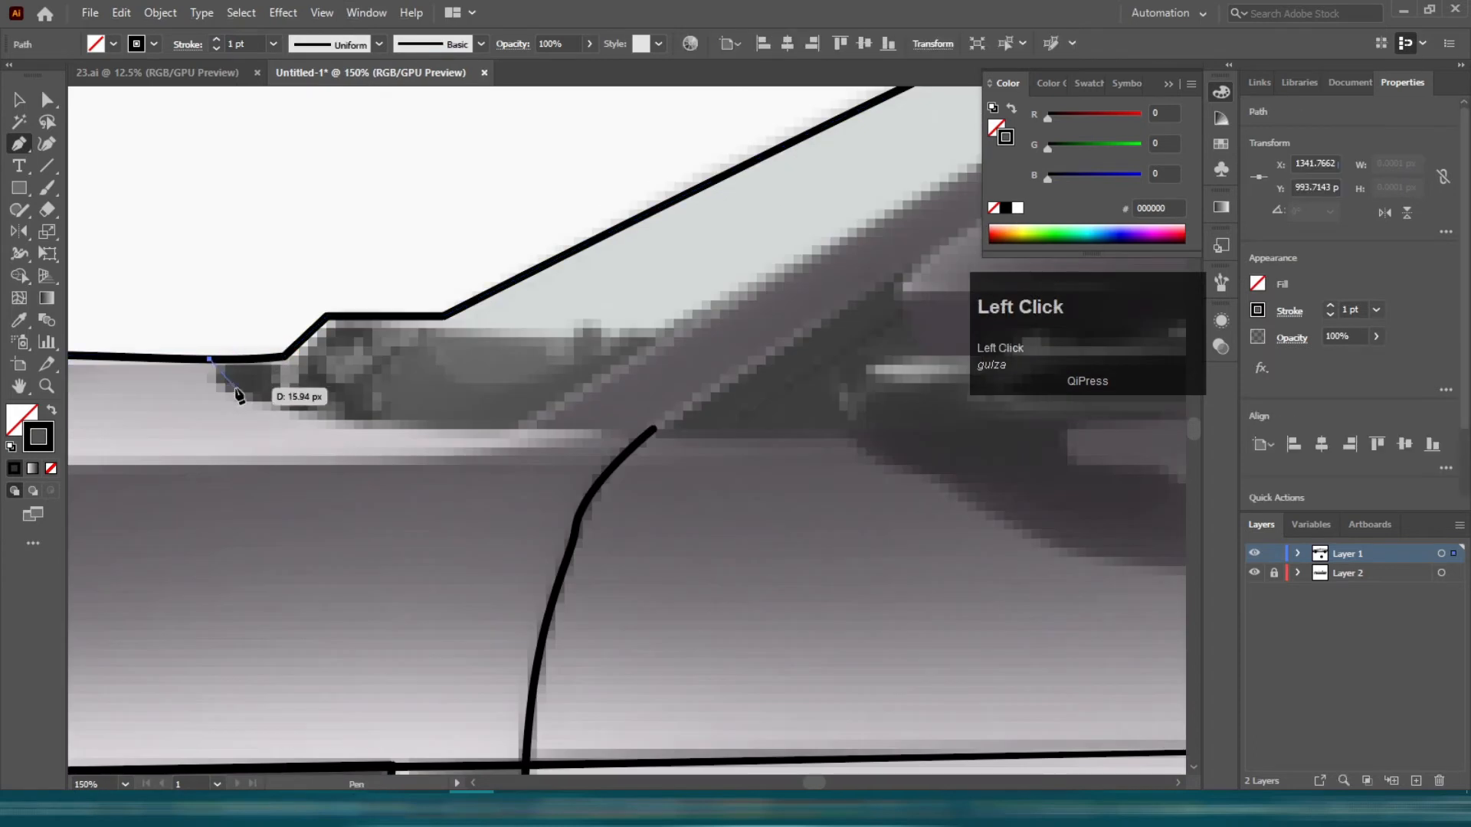
drag(236, 391, 291, 412)
click(524, 426)
- Continue the windshield outline up along the pillar and end it on the frame's upper edge near the top
scroll(600, 414, down, 3)
scroll(600, 400, up, 2)
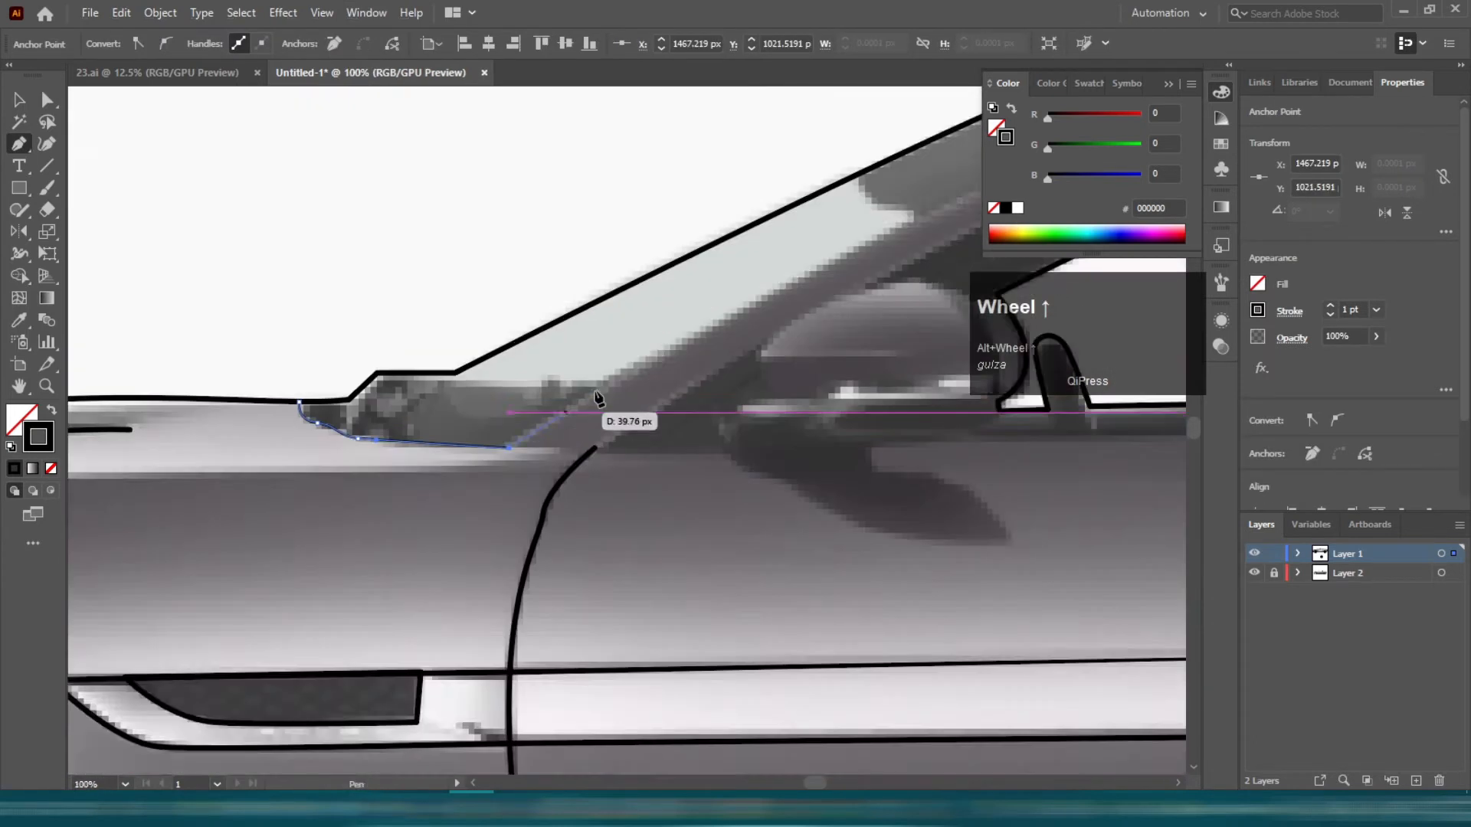
drag(834, 308, 637, 449)
scroll(774, 348, down, 1)
drag(873, 292, 677, 370)
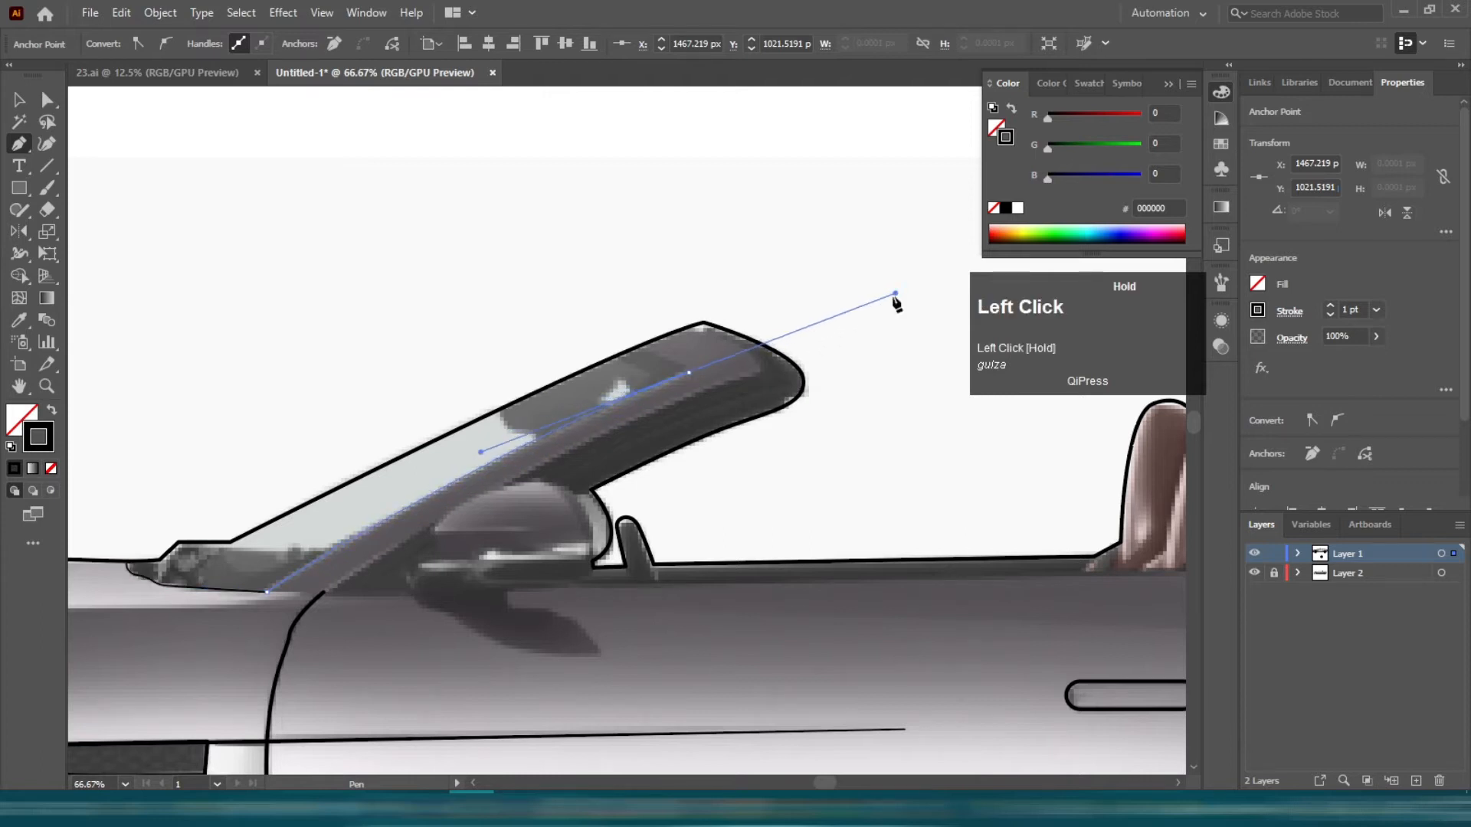
click(639, 349)
ctrl+click(527, 339)
key(o)
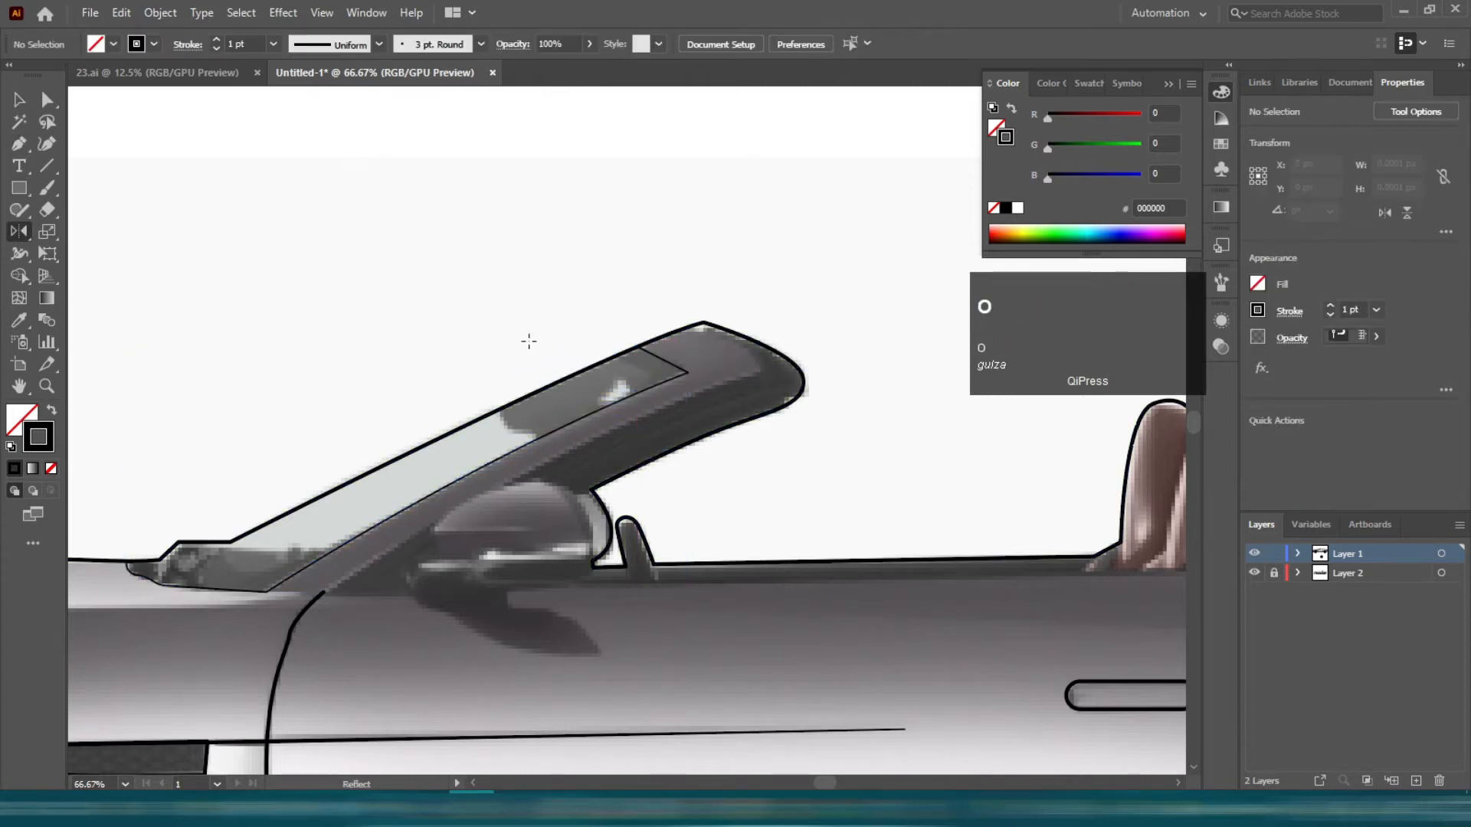
- Start the windshield frame's inner line at its top edge and curve it around the upper rear corner
key(p)
click(726, 330)
drag(750, 377, 713, 390)
scroll(378, 536, down, 1)
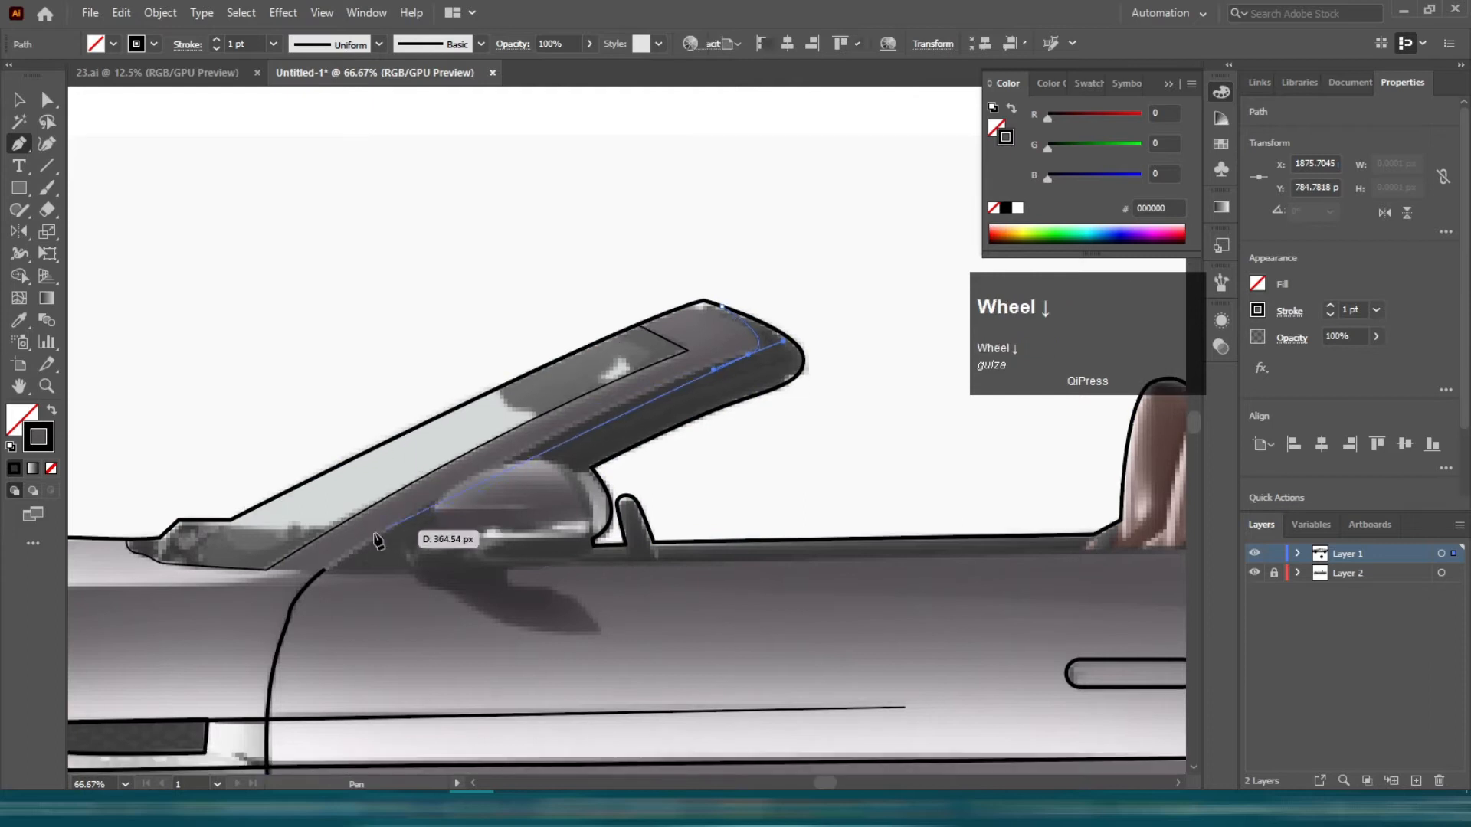
drag(324, 571, 259, 651)
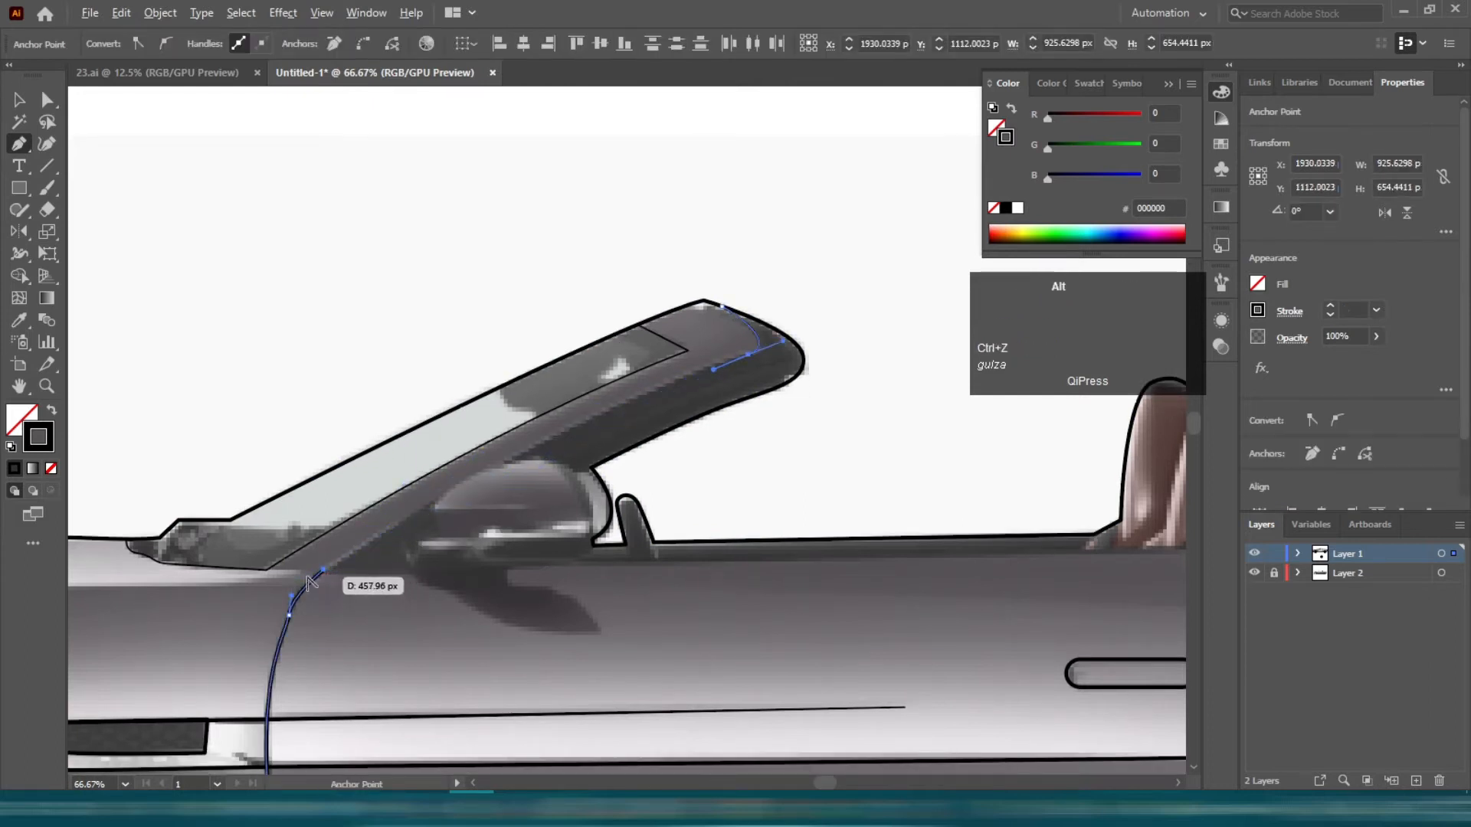
scroll(309, 579, up, 1)
drag(310, 578, 184, 682)
key(ctrl+z)
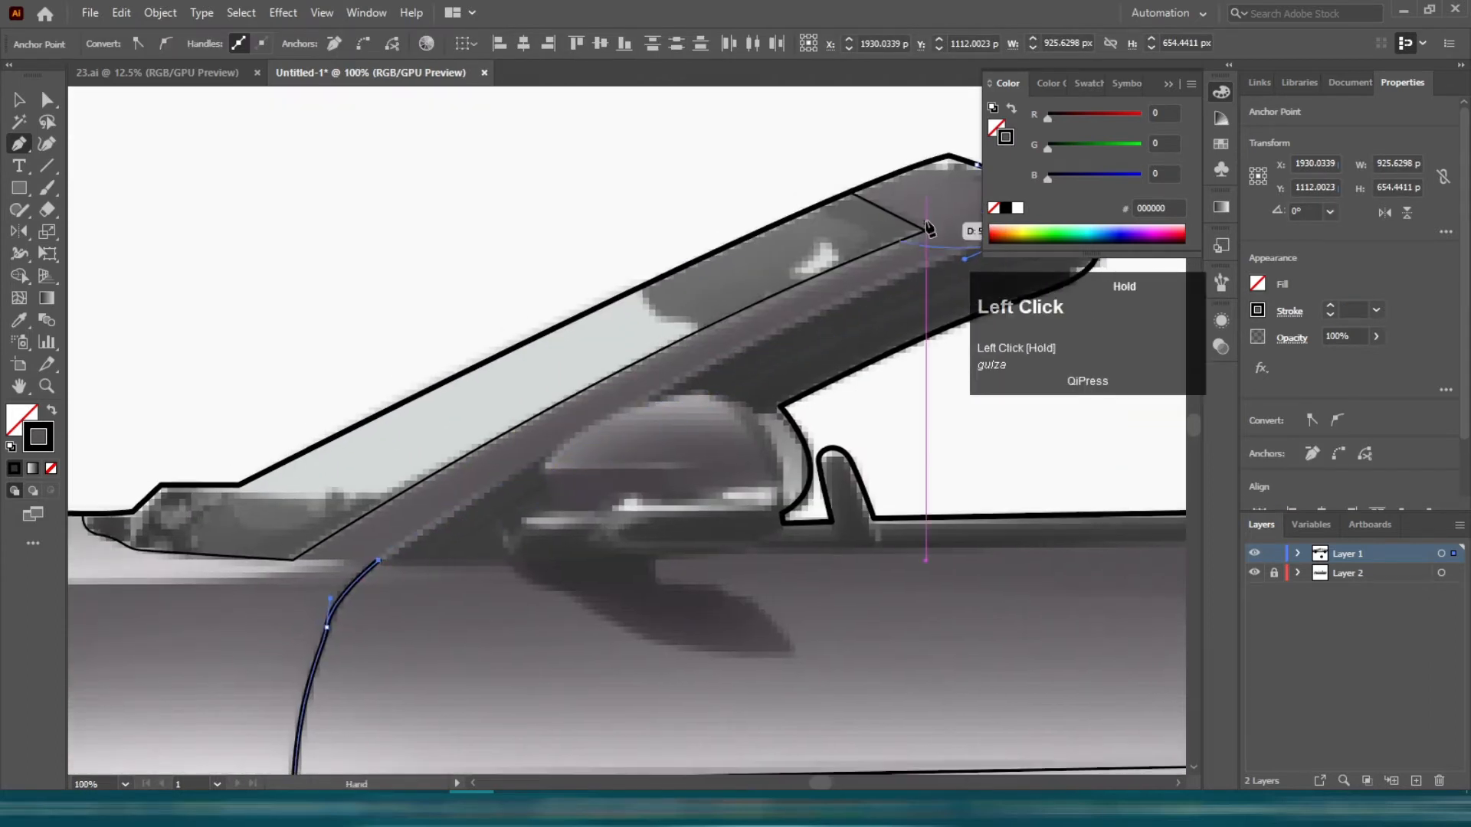
- Collapse the Color panel and extend the frame's inner line down the pillar to the top of the front door seam
click(1221, 92)
click(1015, 237)
scroll(490, 506, down, 2)
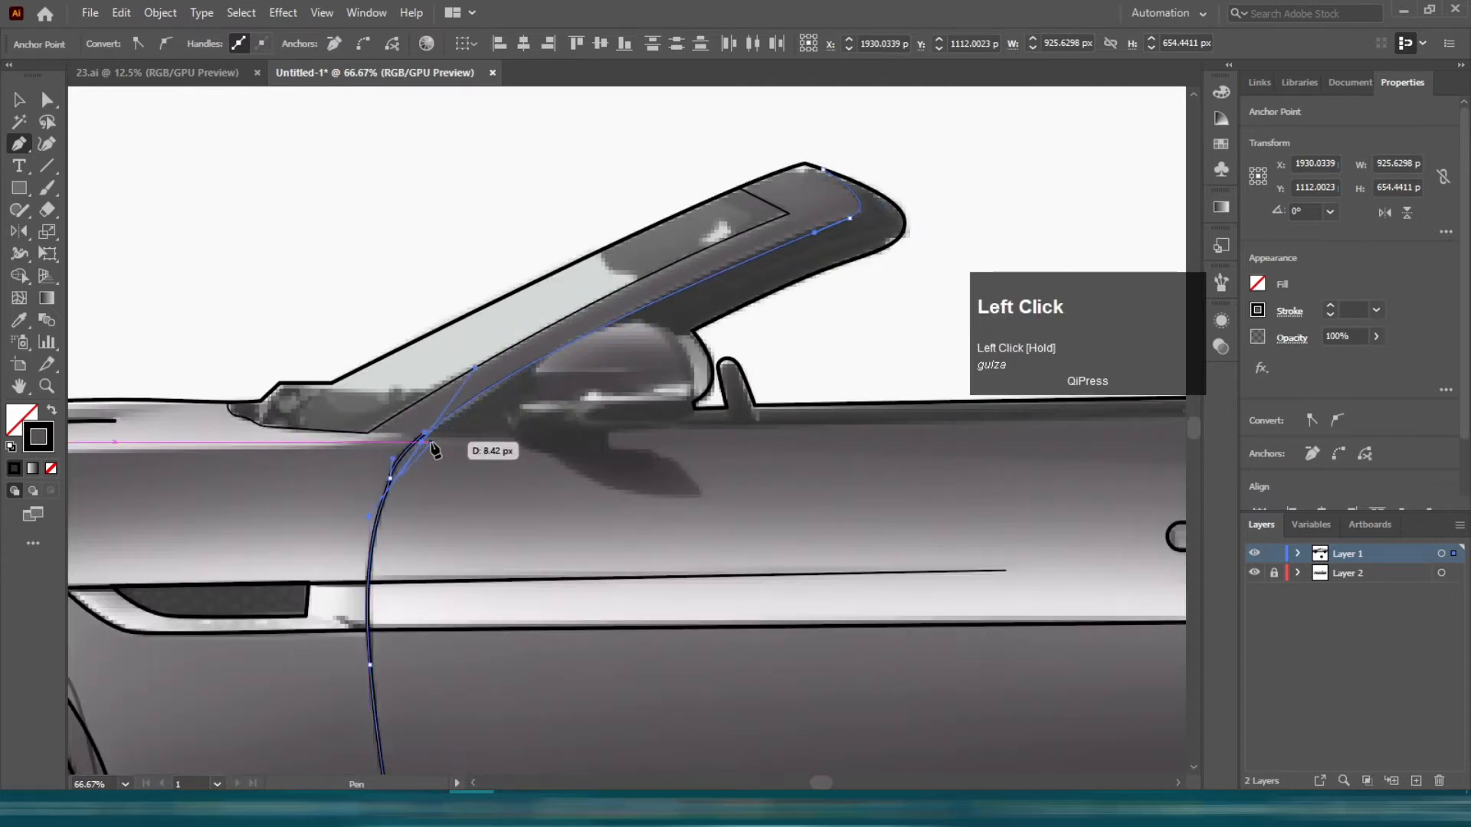
key(v)
click(351, 291)
- Match the windshield and pillar lines to the car outline's 3 pt stroke with the Eyedropper
click(514, 345)
shift+click(491, 387)
key(i)
click(471, 310)
key(v)
click(459, 328)
- Reposition the anchor at the windshield pillar's foot with Direct Selection so the pillar and windshield base lines meet cleanly
scroll(642, 337, down, 1)
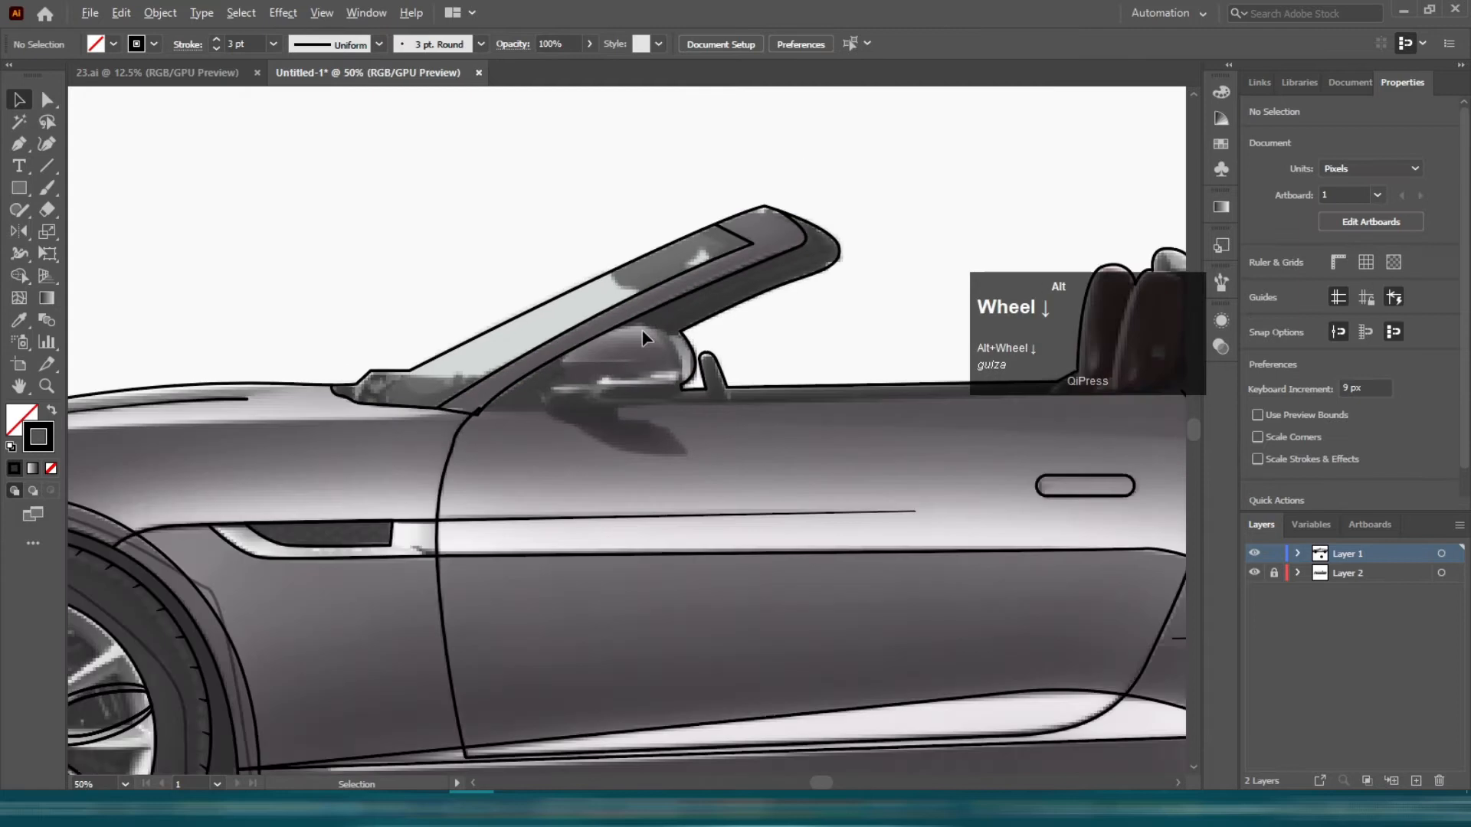
scroll(629, 331, up, 2)
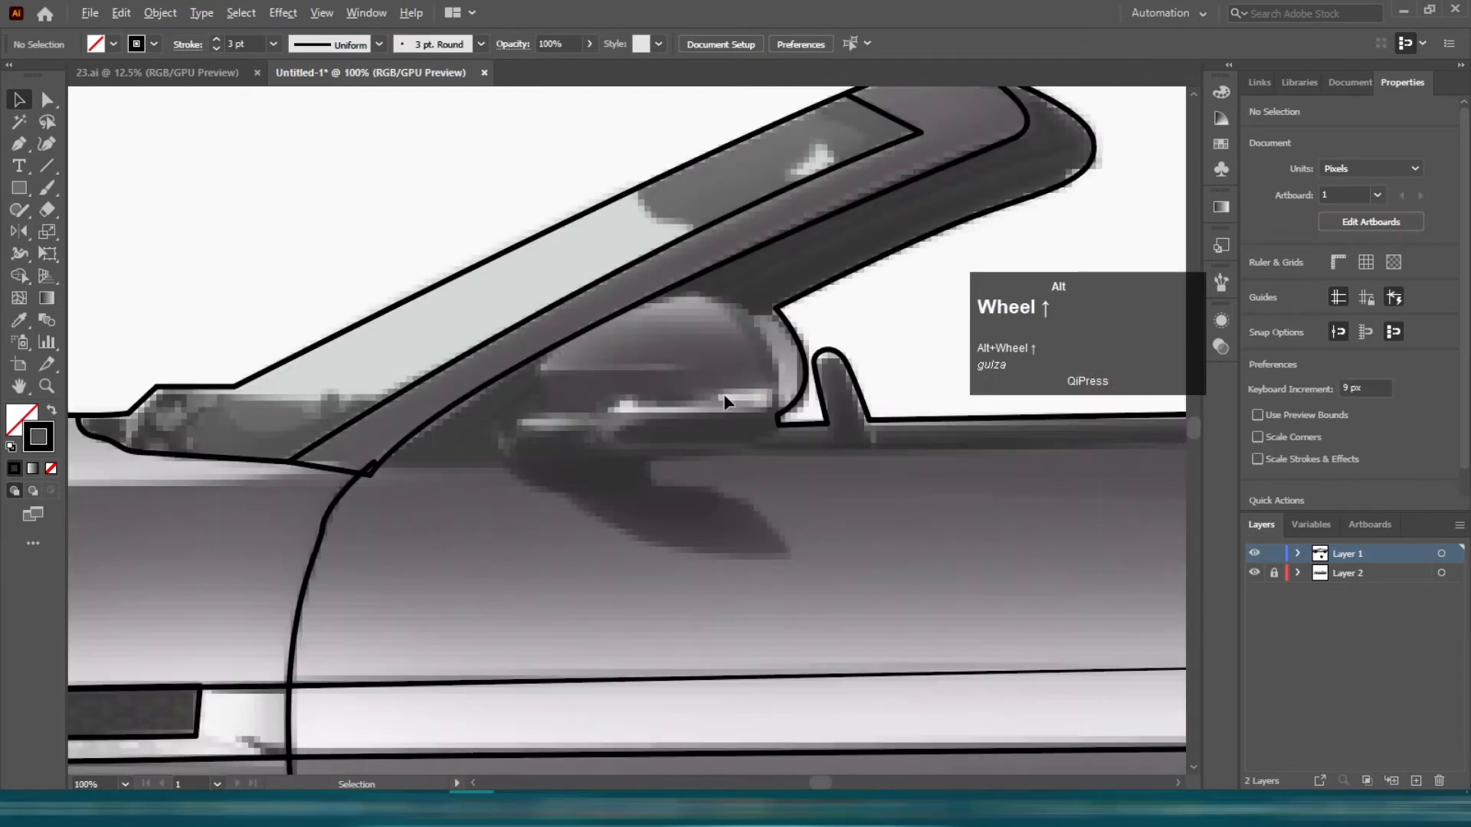
scroll(656, 388, down, 1)
scroll(575, 398, up, 3)
drag(131, 591, 496, 494)
key(a)
drag(567, 415, 536, 433)
scroll(495, 423, down, 2)
- Trace the side mirror's base as a closed rounded shape with a hooked upper edge and deselect it
key(p)
alt+scroll(598, 444, up, 2)
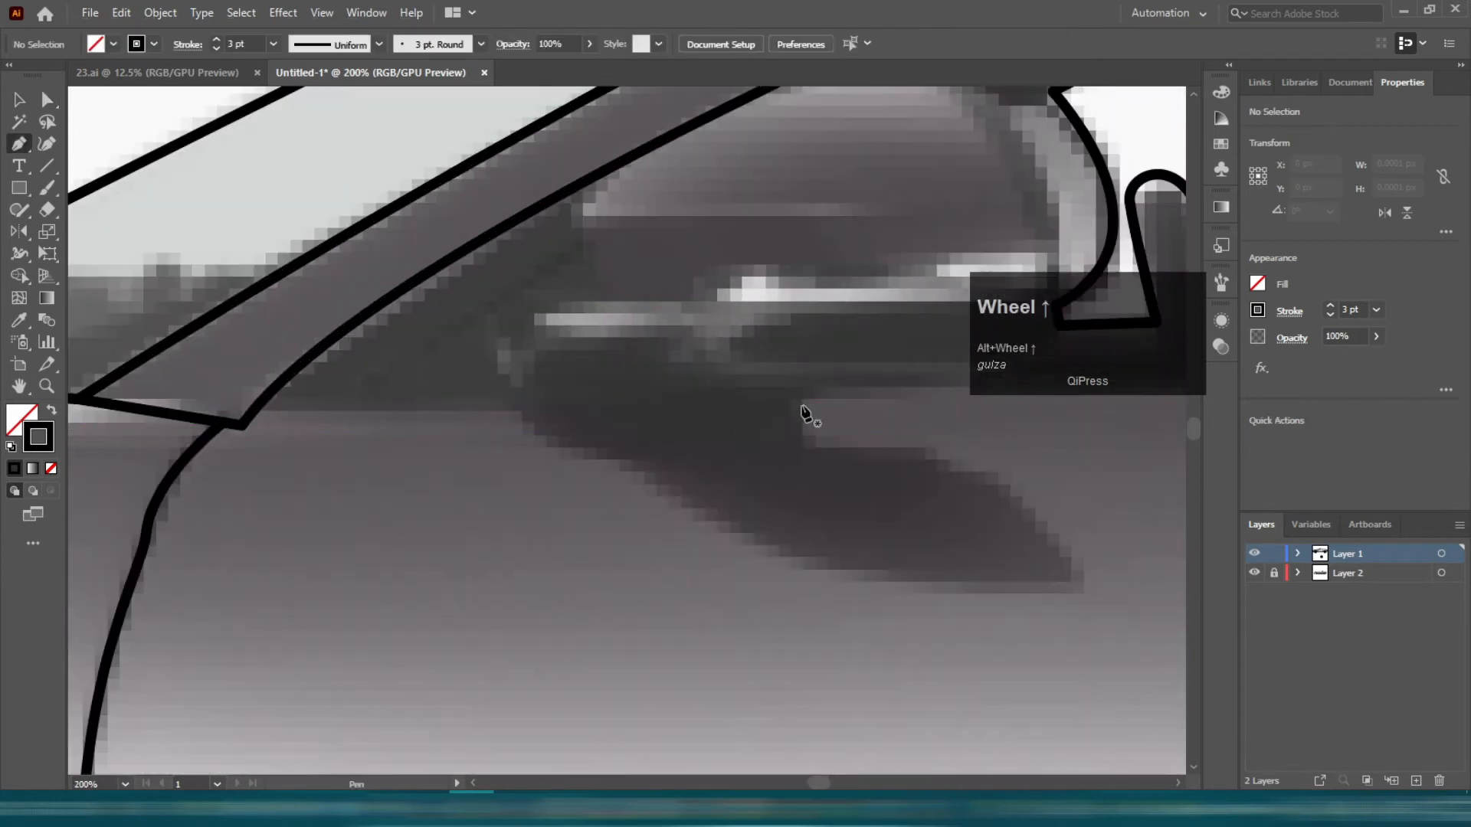
drag(762, 452, 685, 462)
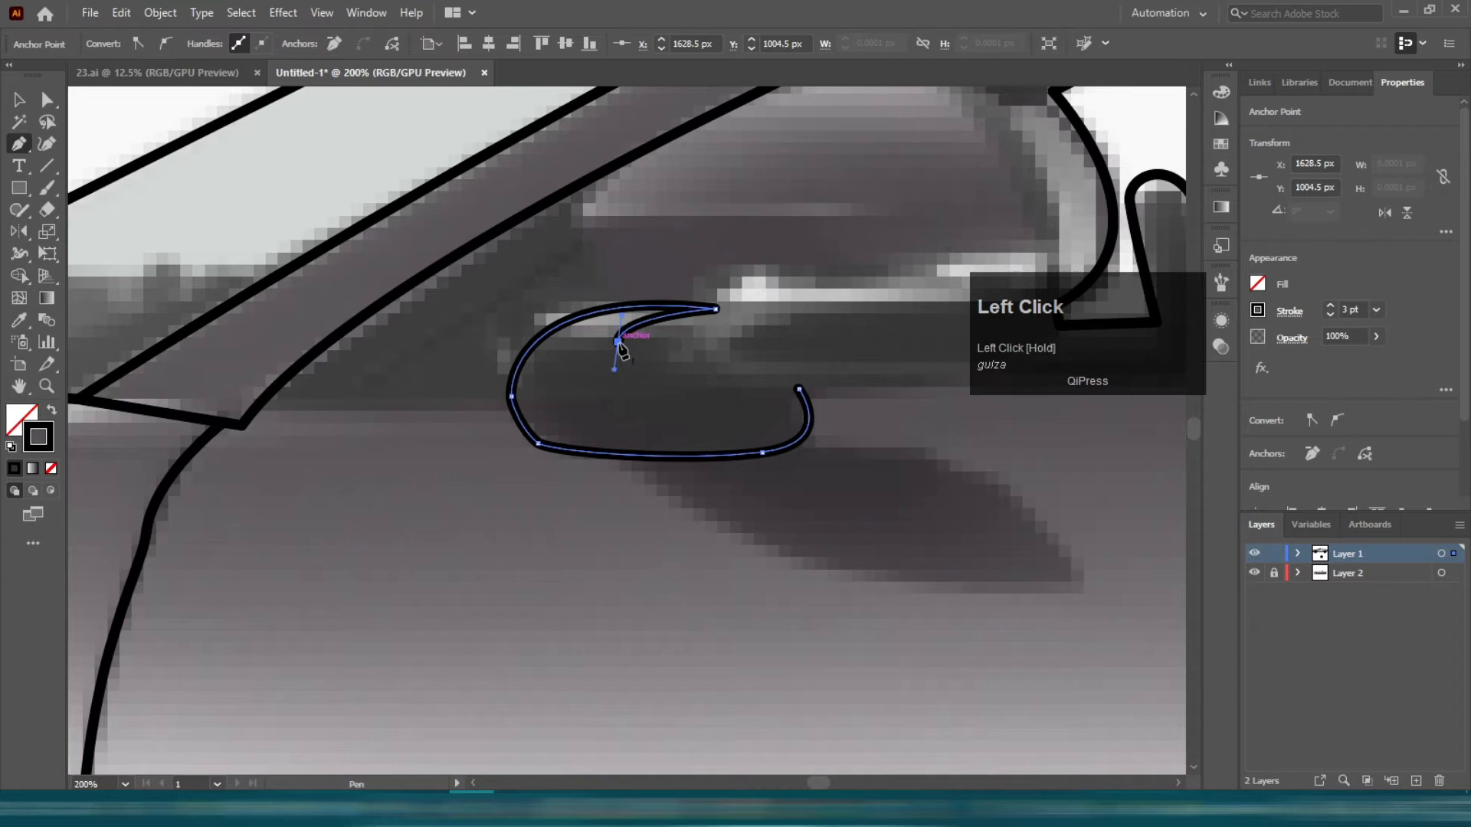
key(v)
click(655, 481)
- Trace the rounded side mirror housing above the mirror base and deselect it
scroll(558, 543, up, 3)
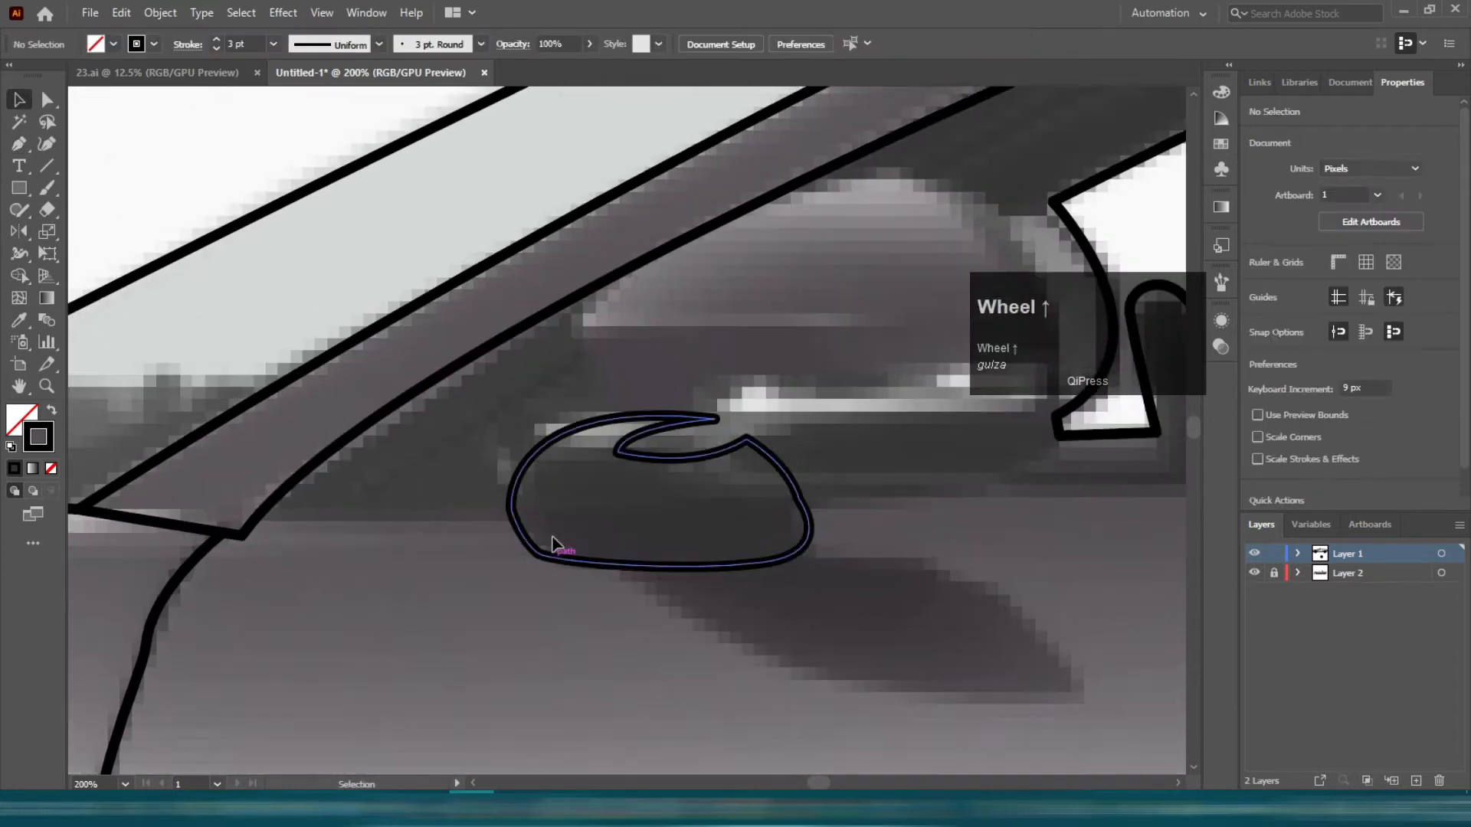
key(p)
click(589, 467)
key(space)
drag(738, 274, 568, 395)
drag(948, 371, 962, 339)
drag(867, 615, 600, 640)
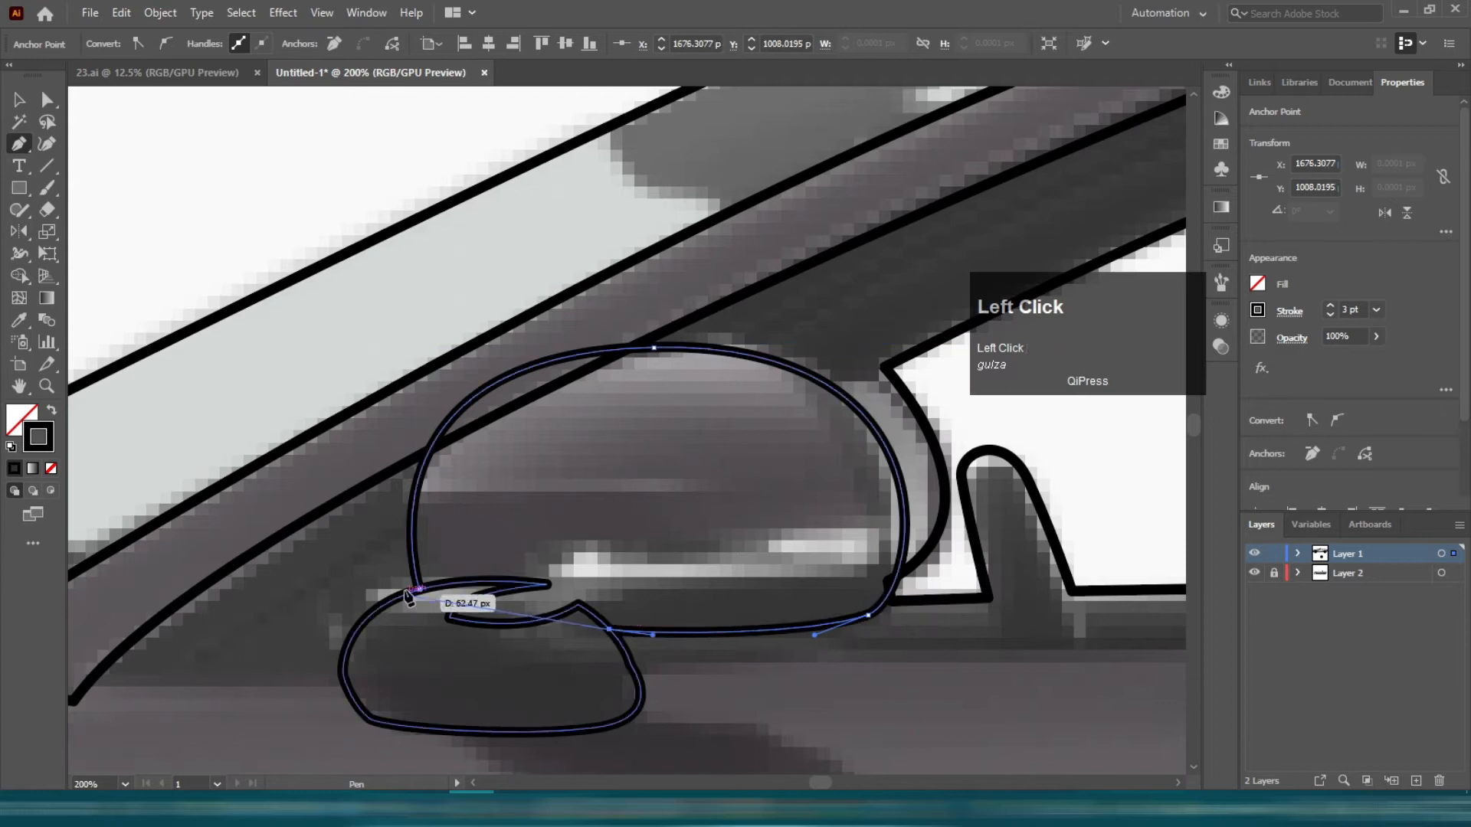
ctrl+click(728, 711)
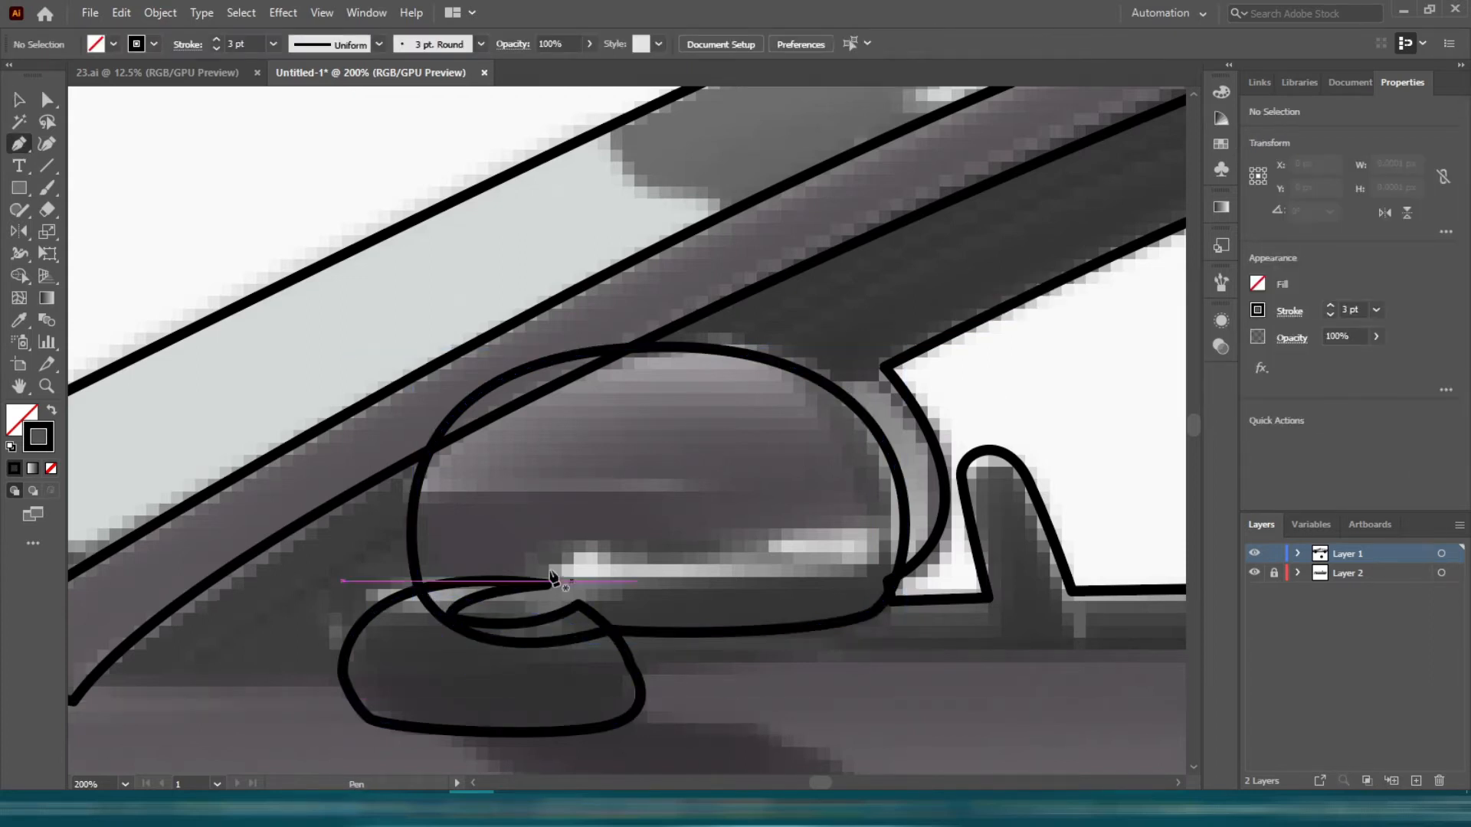
- Outline the bright strip across the mirror housing's lower part as a closed shape and round its front corners
key(p)
click(905, 529)
drag(529, 544, 537, 611)
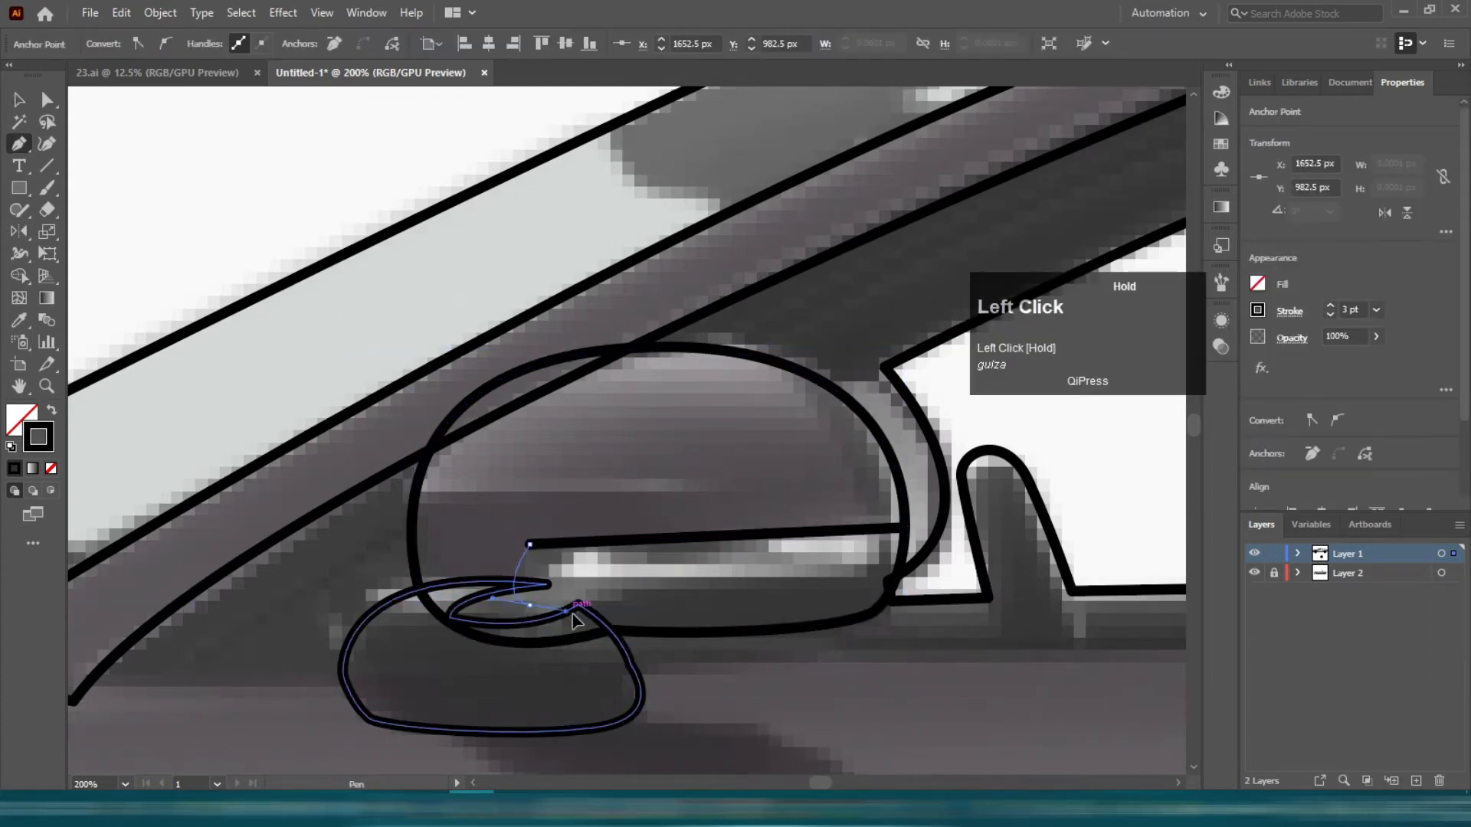
click(895, 575)
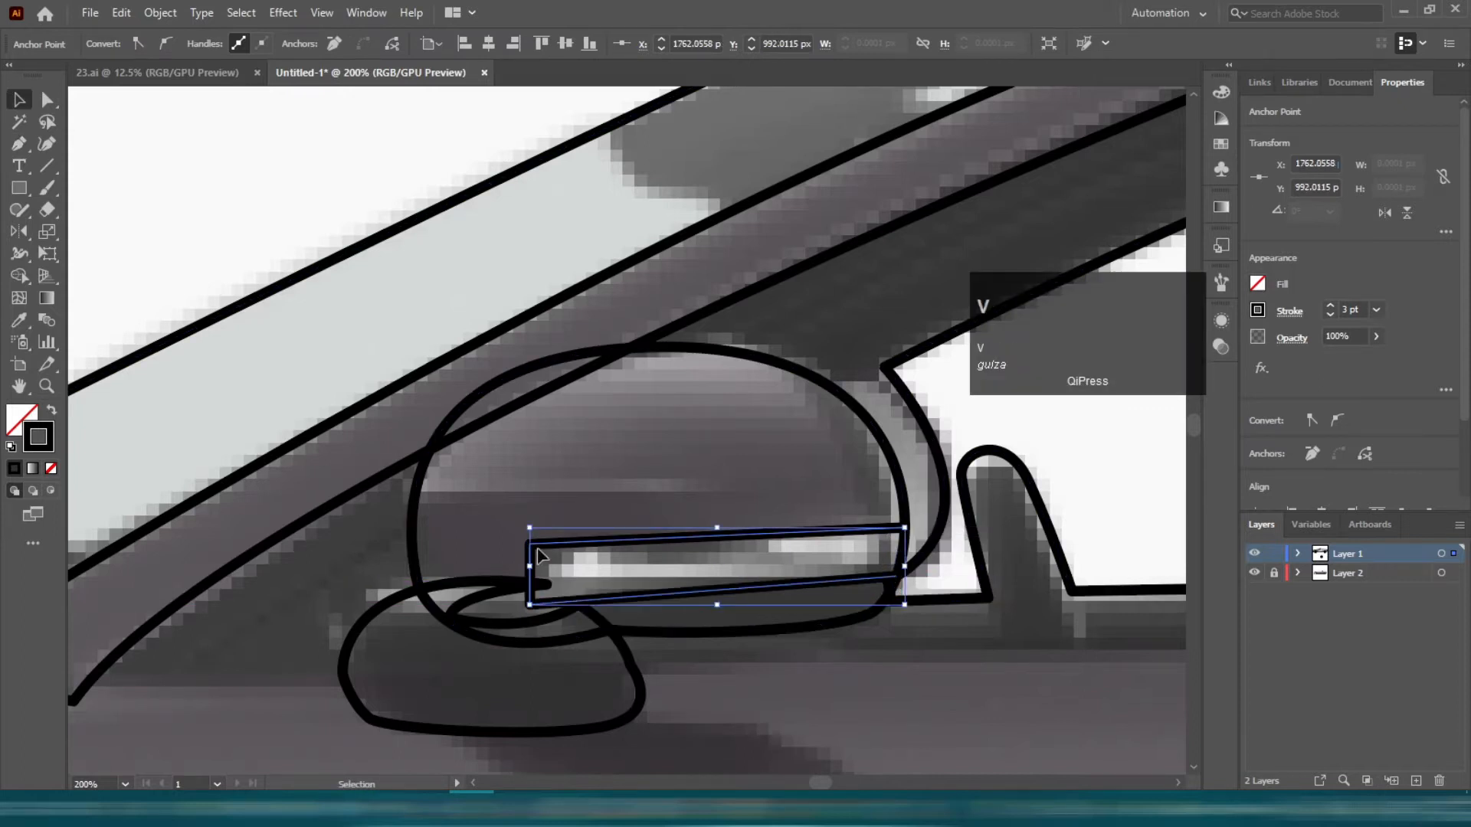
scroll(811, 627, down, 1)
- Trace the leaf-shaped mirror shadow on the door below the mirror base and deselect it
drag(905, 680, 411, 526)
click(411, 526)
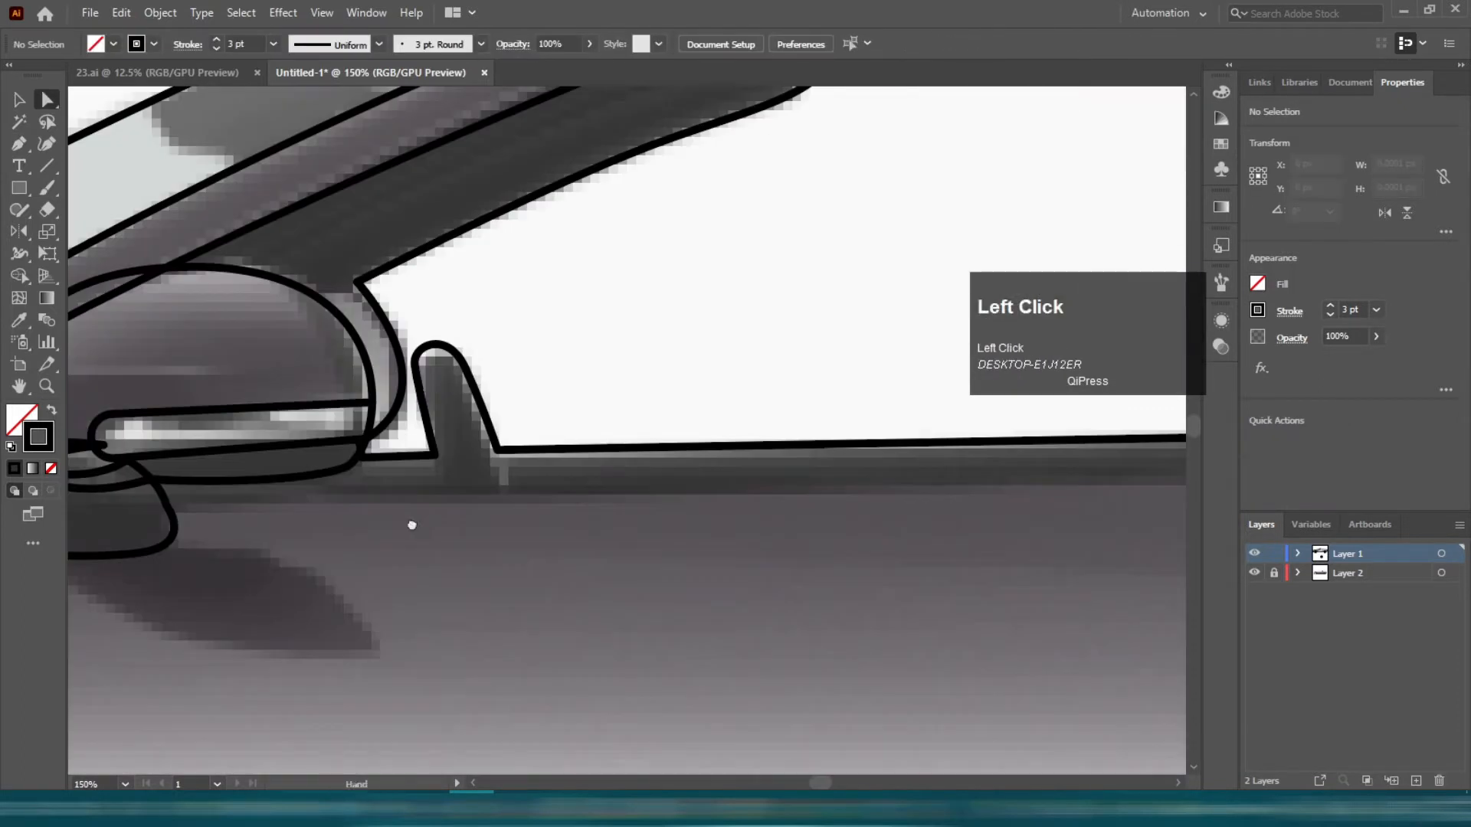
key(p)
drag(141, 593, 405, 499)
scroll(407, 498, up, 1)
click(454, 429)
drag(571, 429, 606, 427)
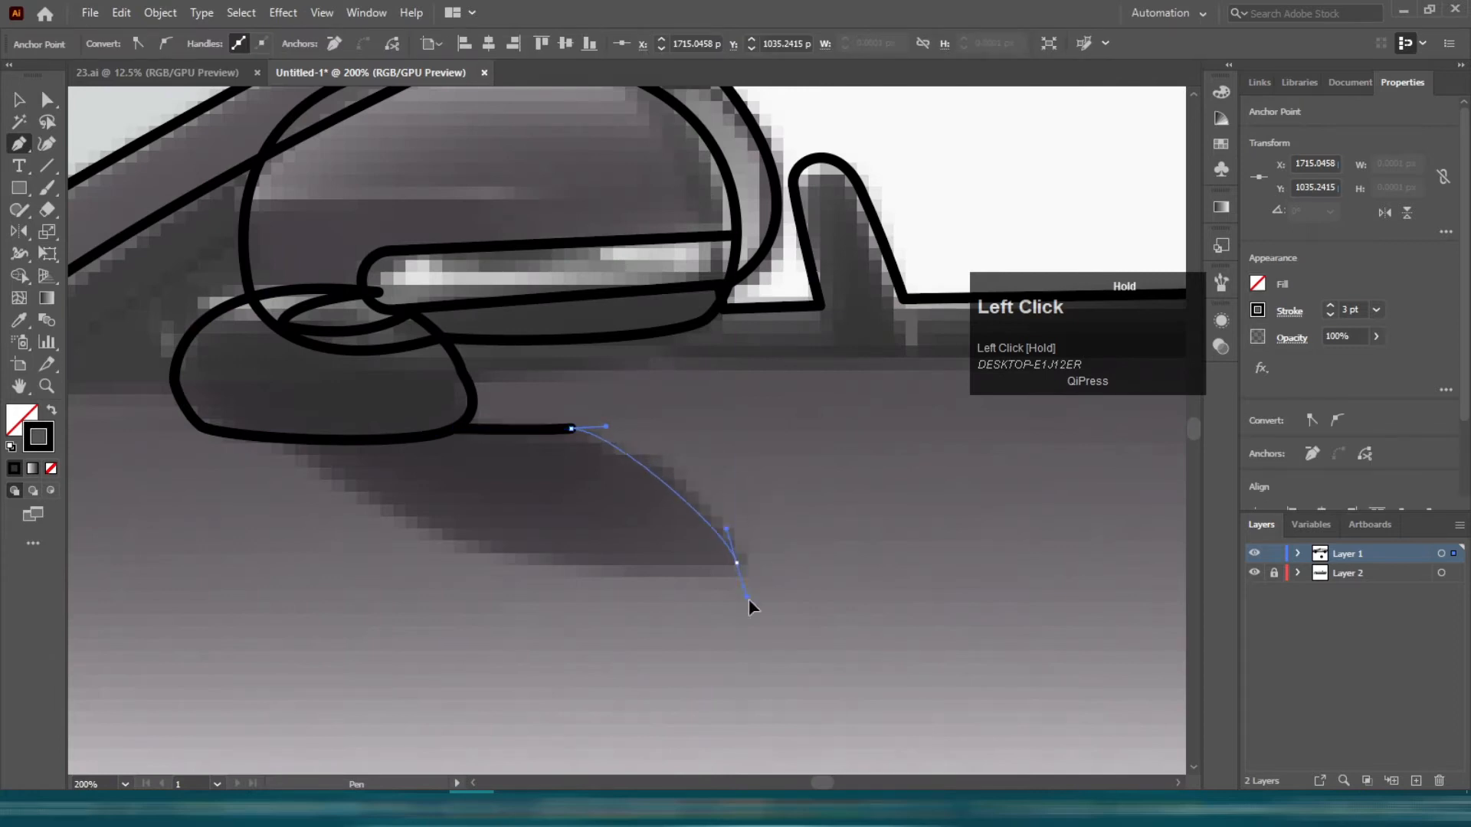
key(ctrl+z)
drag(461, 542, 632, 600)
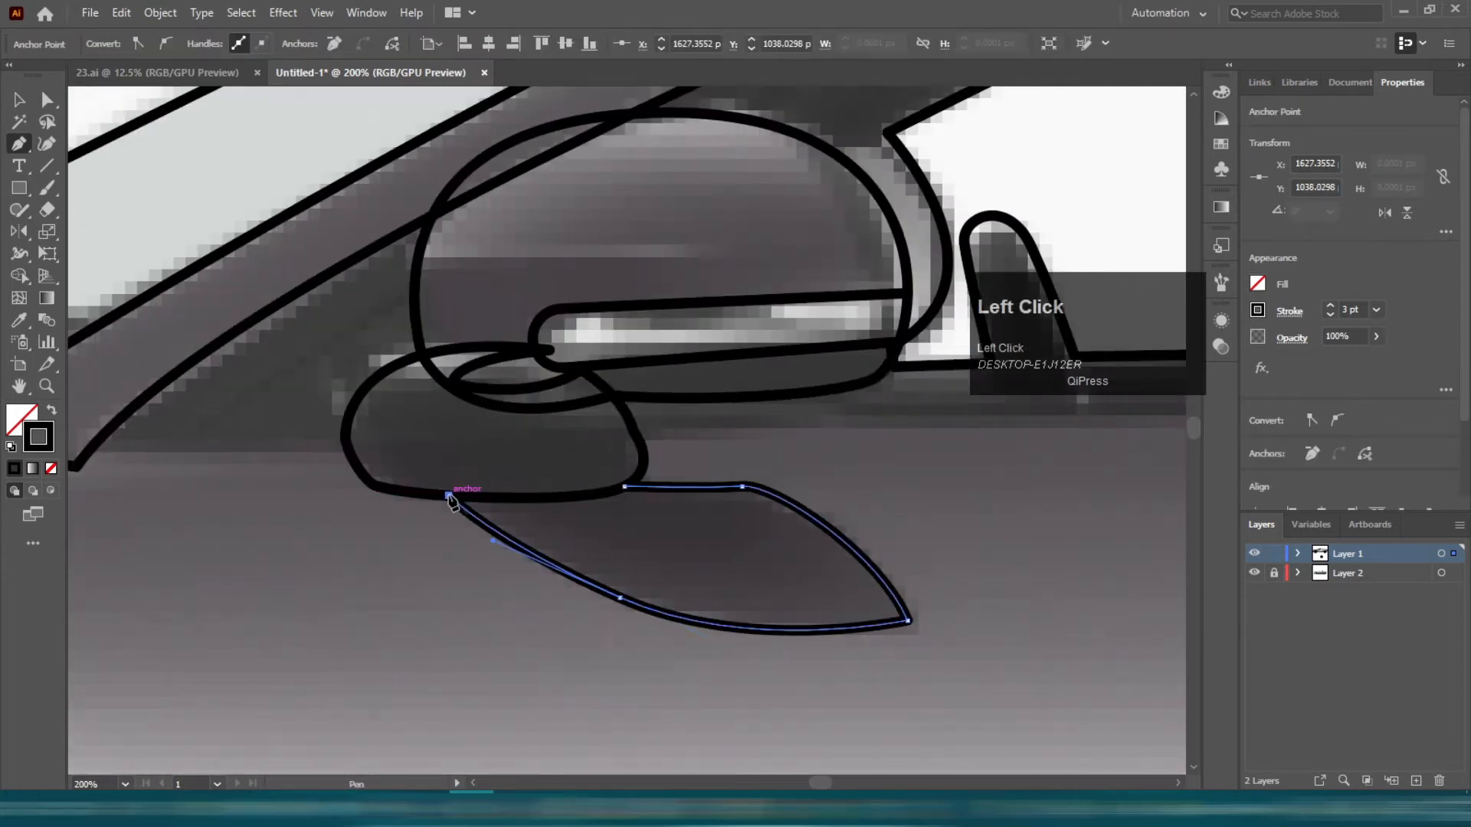
key(v)
click(380, 540)
- Draw straight lines from the windshield pillar's foot to the mirror base and on to the pillar corner behind the mirror
scroll(380, 540, down, 1)
key(p)
click(210, 501)
click(410, 491)
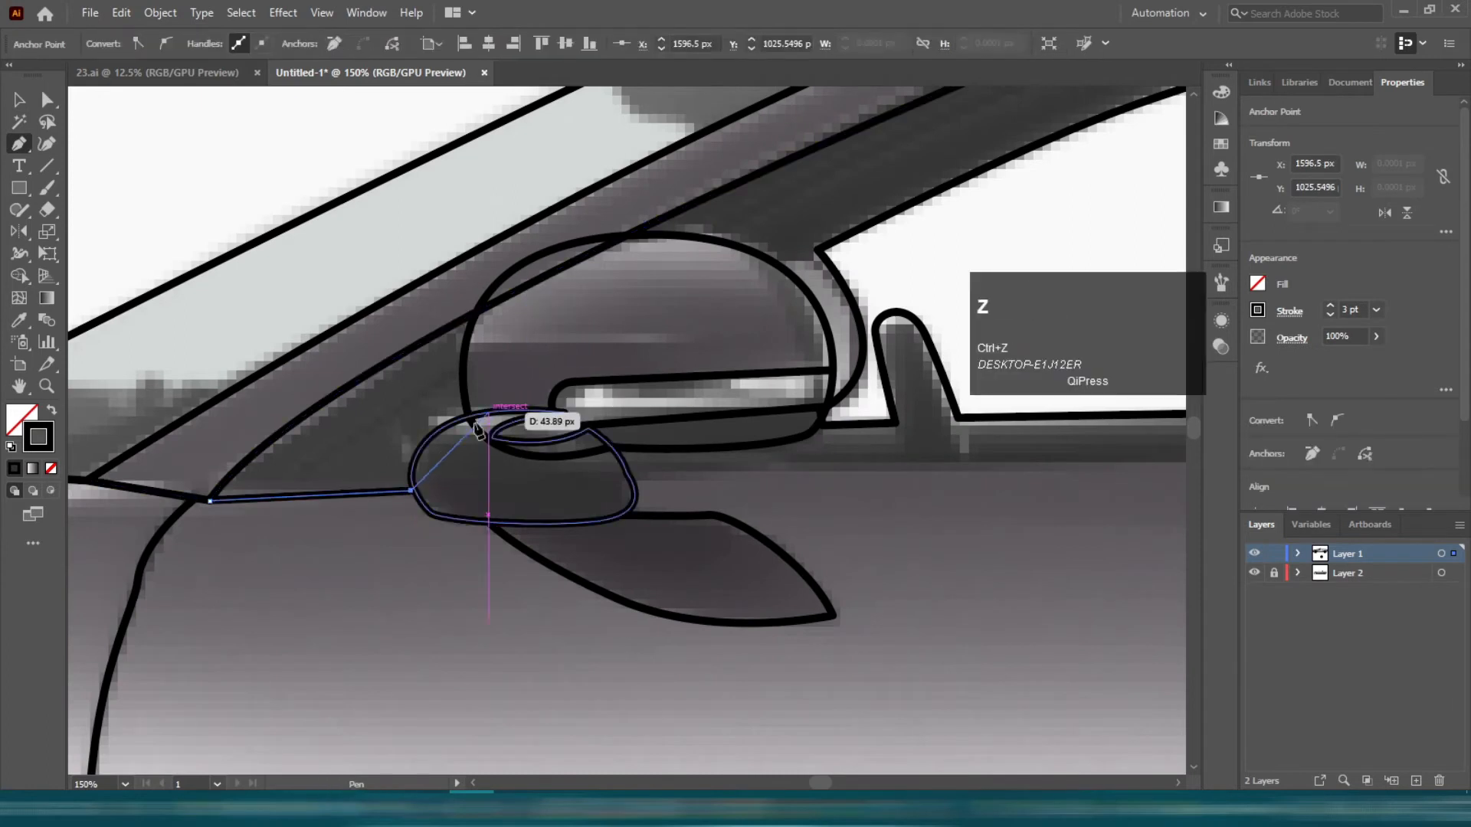
scroll(436, 488, down, 1)
click(837, 534)
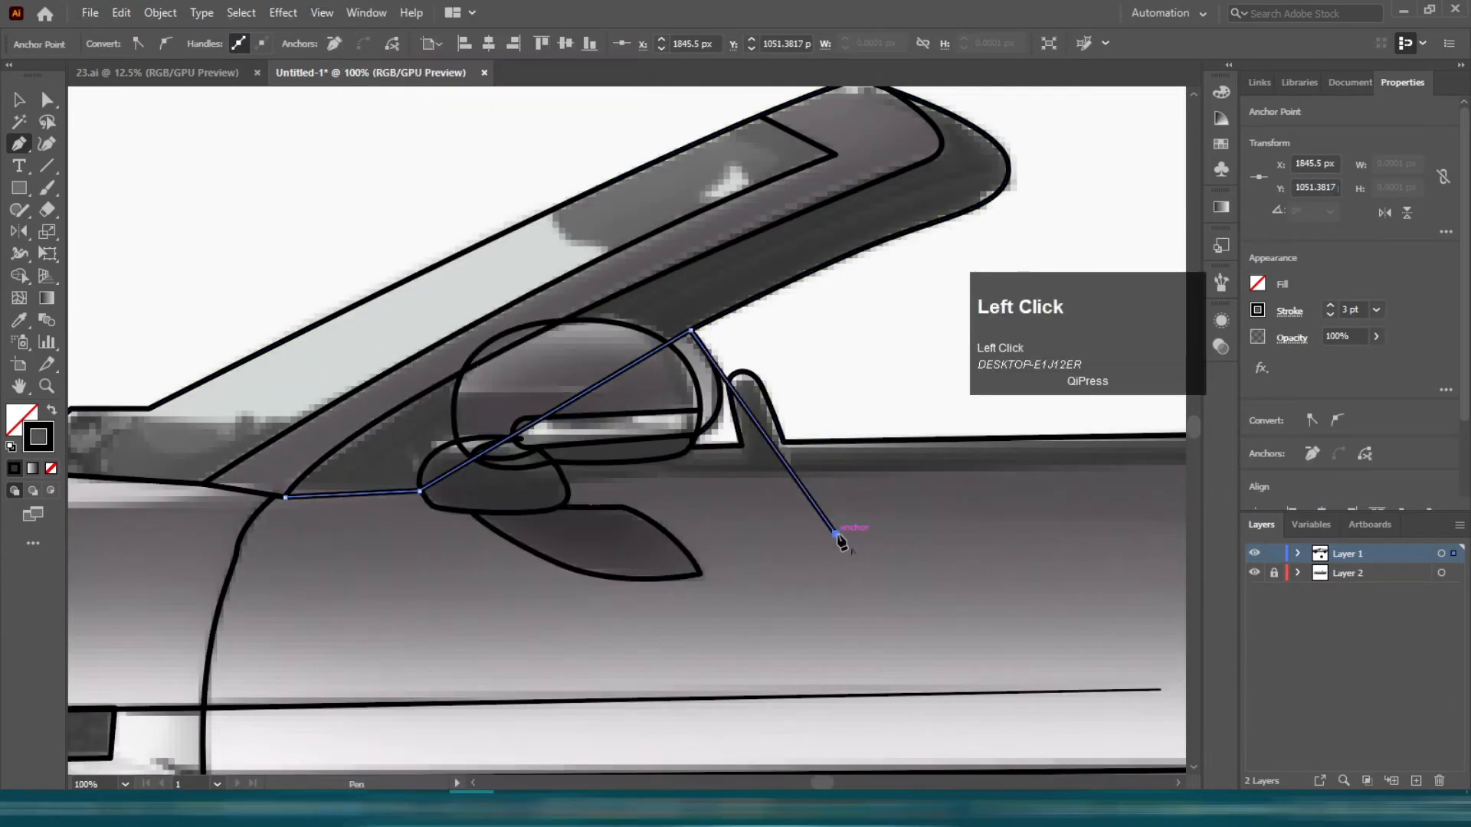
- Trace the upper edge of the door-top trim from the mirror rearward, below the seats and up to the rear deck
scroll(830, 534, down, 3)
drag(828, 533, 409, 500)
scroll(490, 487, up, 2)
key(p)
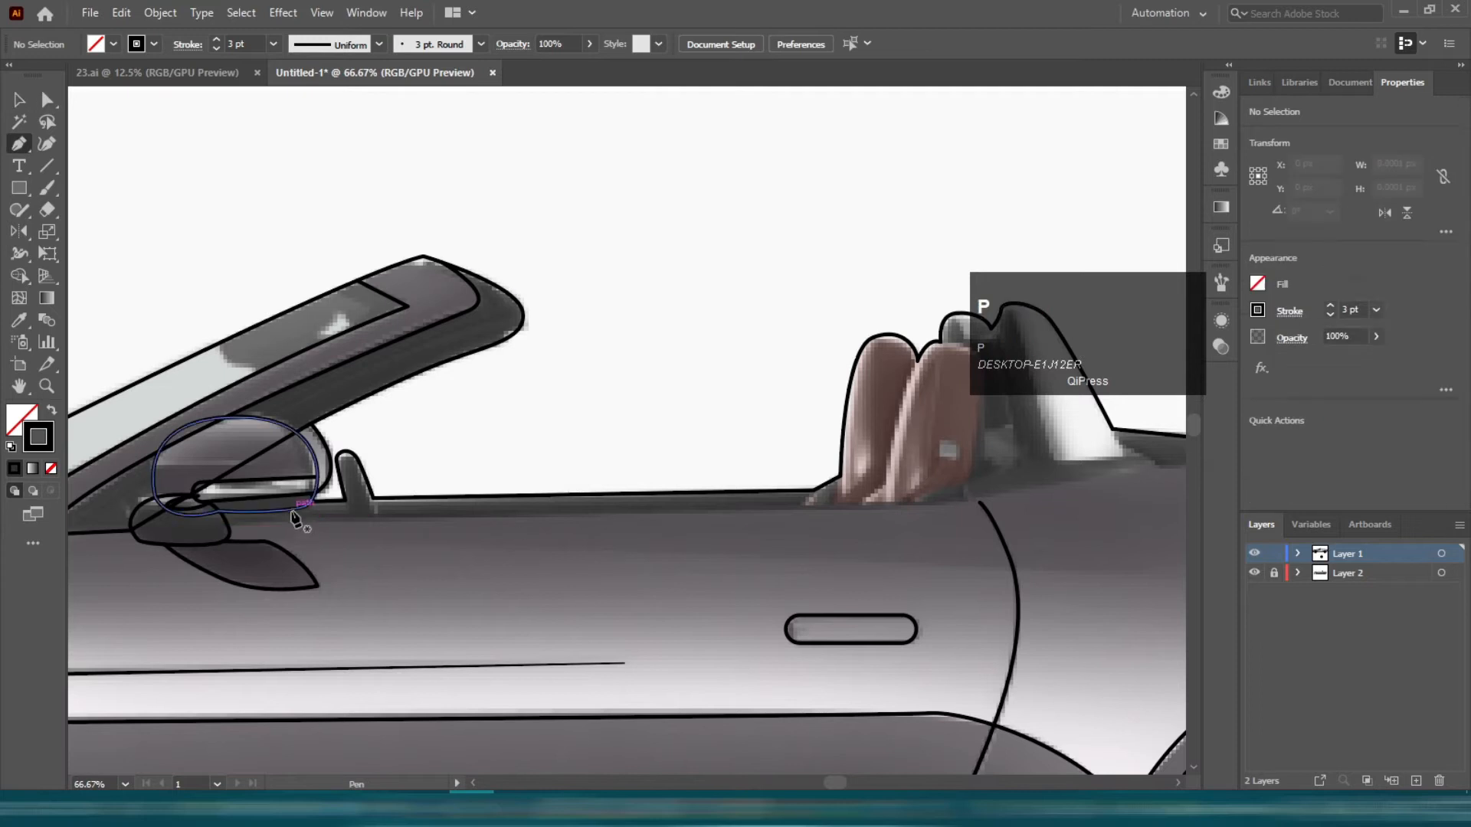
click(848, 510)
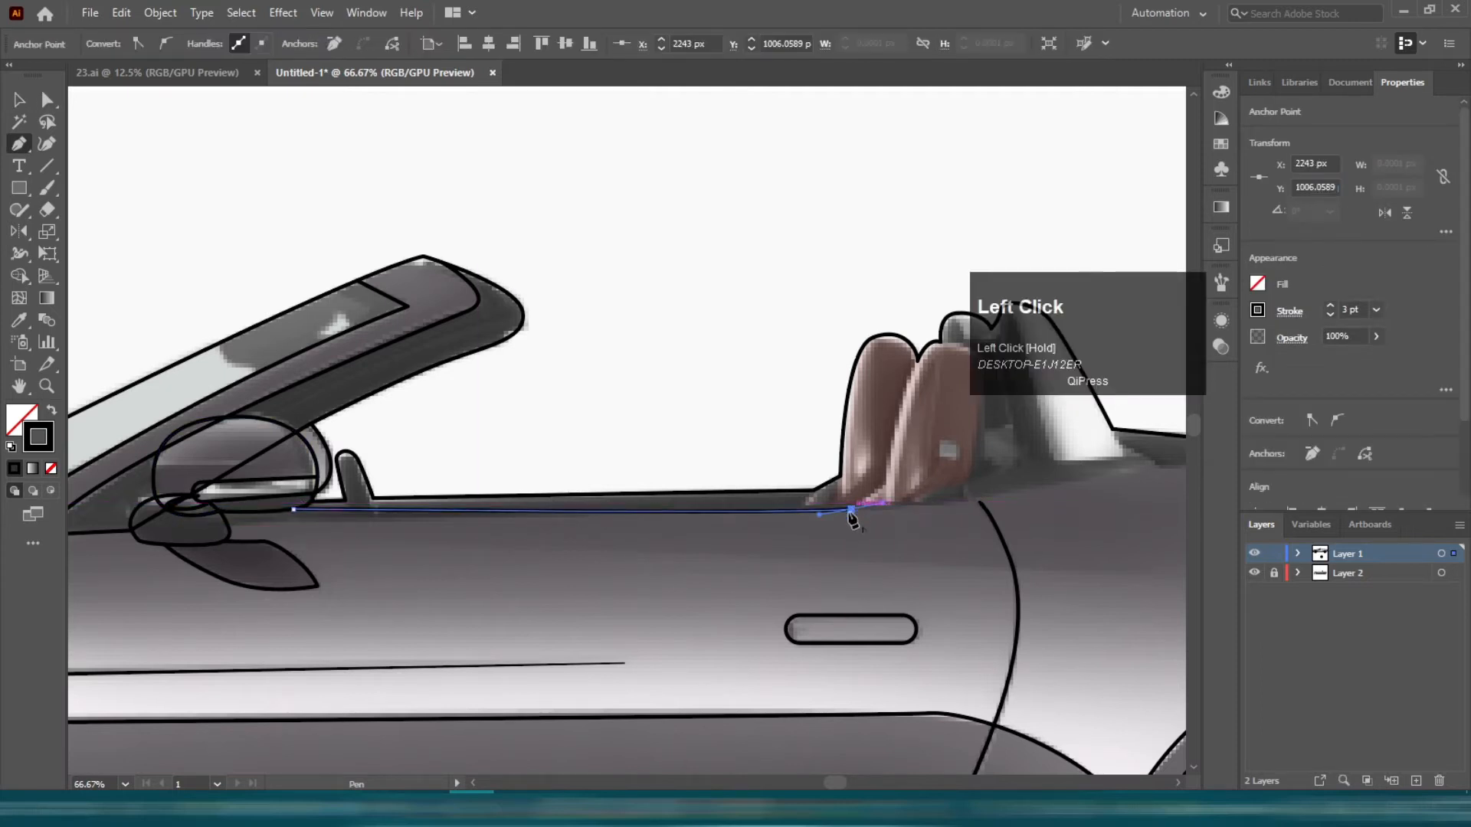
drag(956, 486, 704, 489)
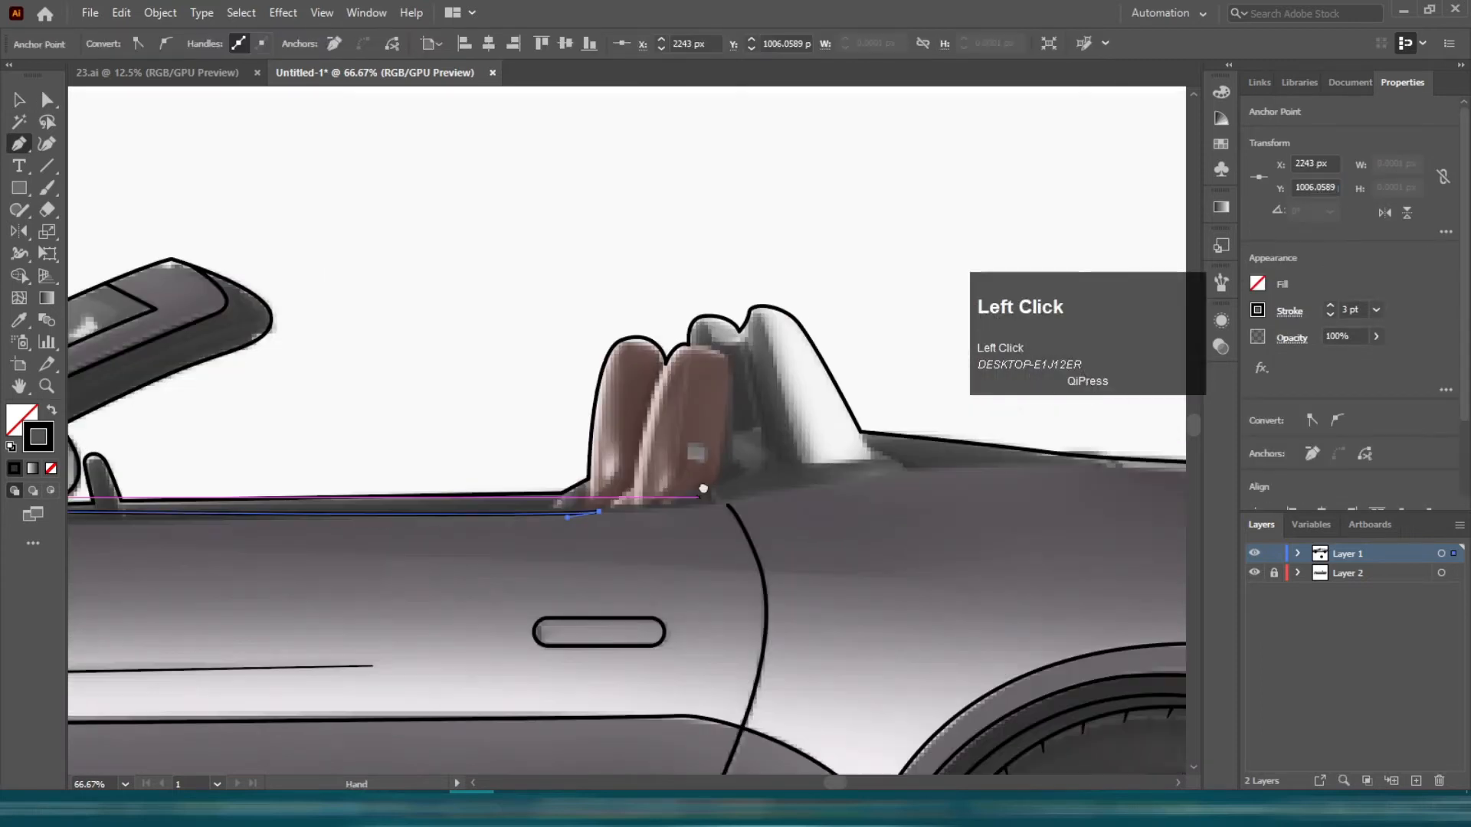
click(912, 473)
- Continue the door-top trim outline forward along its lower edge to the mirror base and deselect it
drag(774, 496, 754, 504)
drag(533, 554, 771, 550)
drag(699, 524, 567, 521)
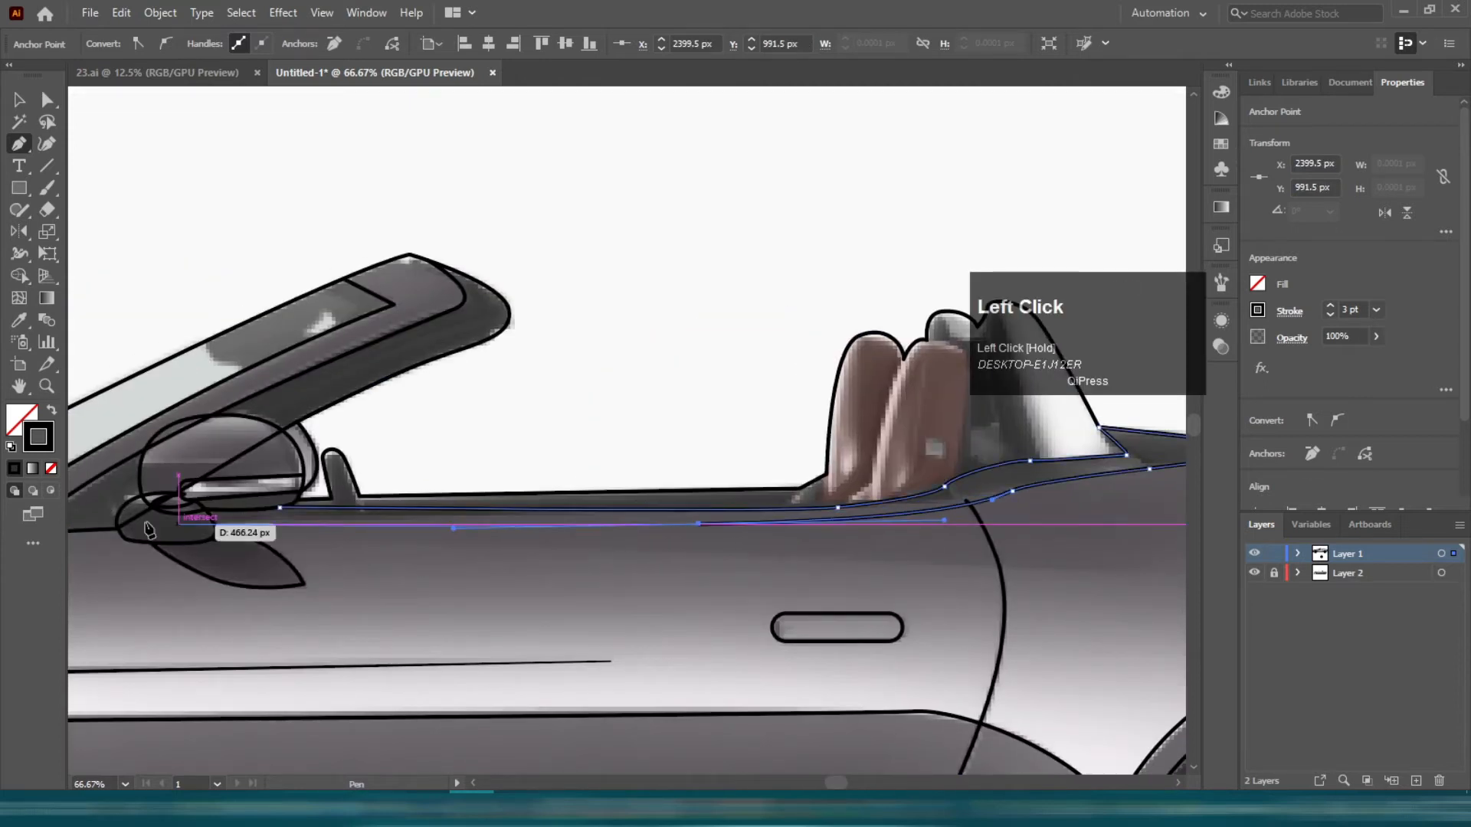
click(208, 519)
key(v)
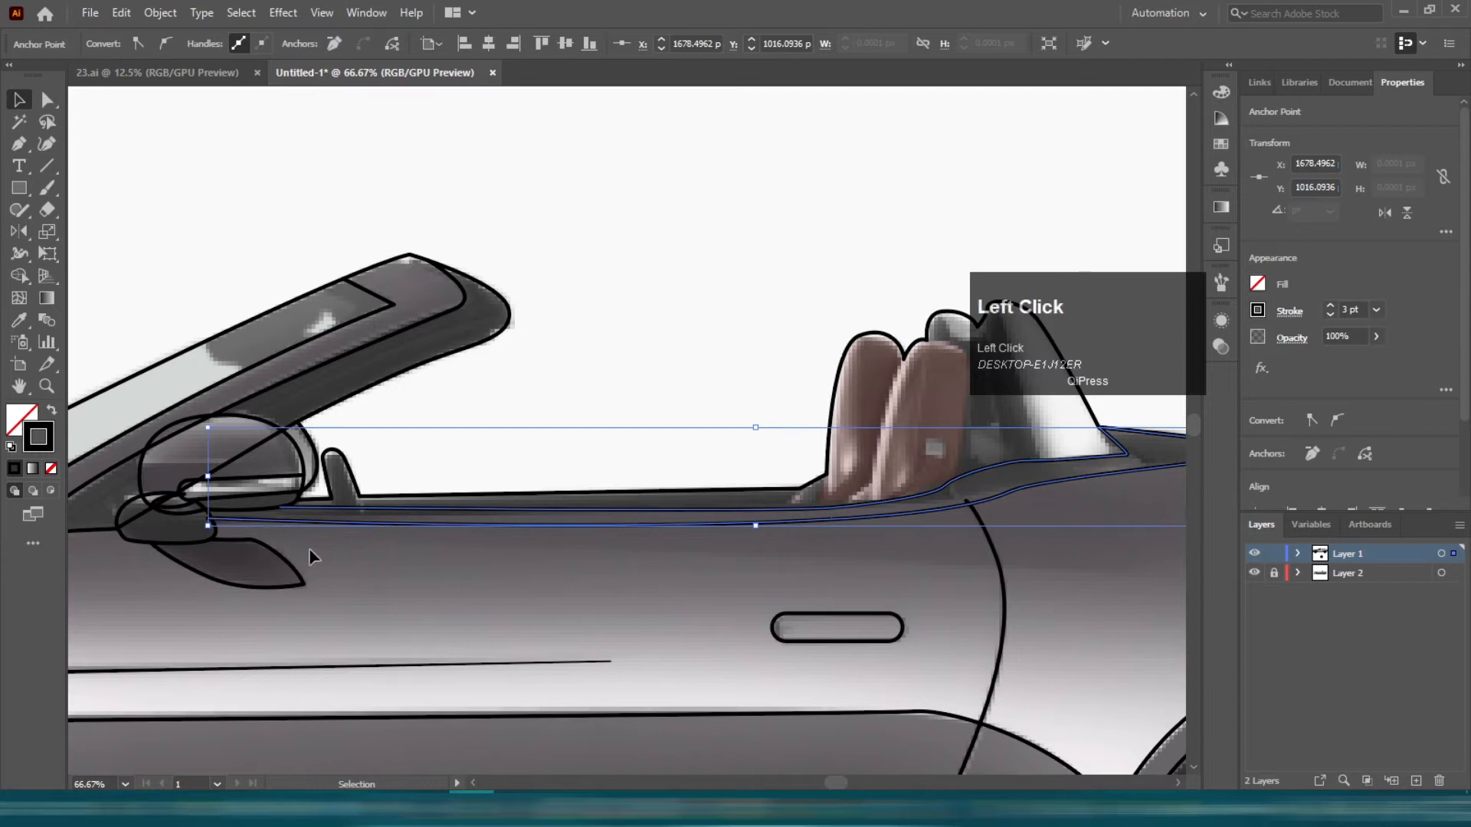
click(310, 550)
- Move the rear door seam's top anchor onto the trim's lower edge with Direct Selection
scroll(981, 533, up, 7)
key(a)
click(837, 458)
drag(728, 317, 764, 352)
- Trace the line dividing the two brown seatbacks and the front seat's base down to the door-top trim
scroll(764, 399, up, 5)
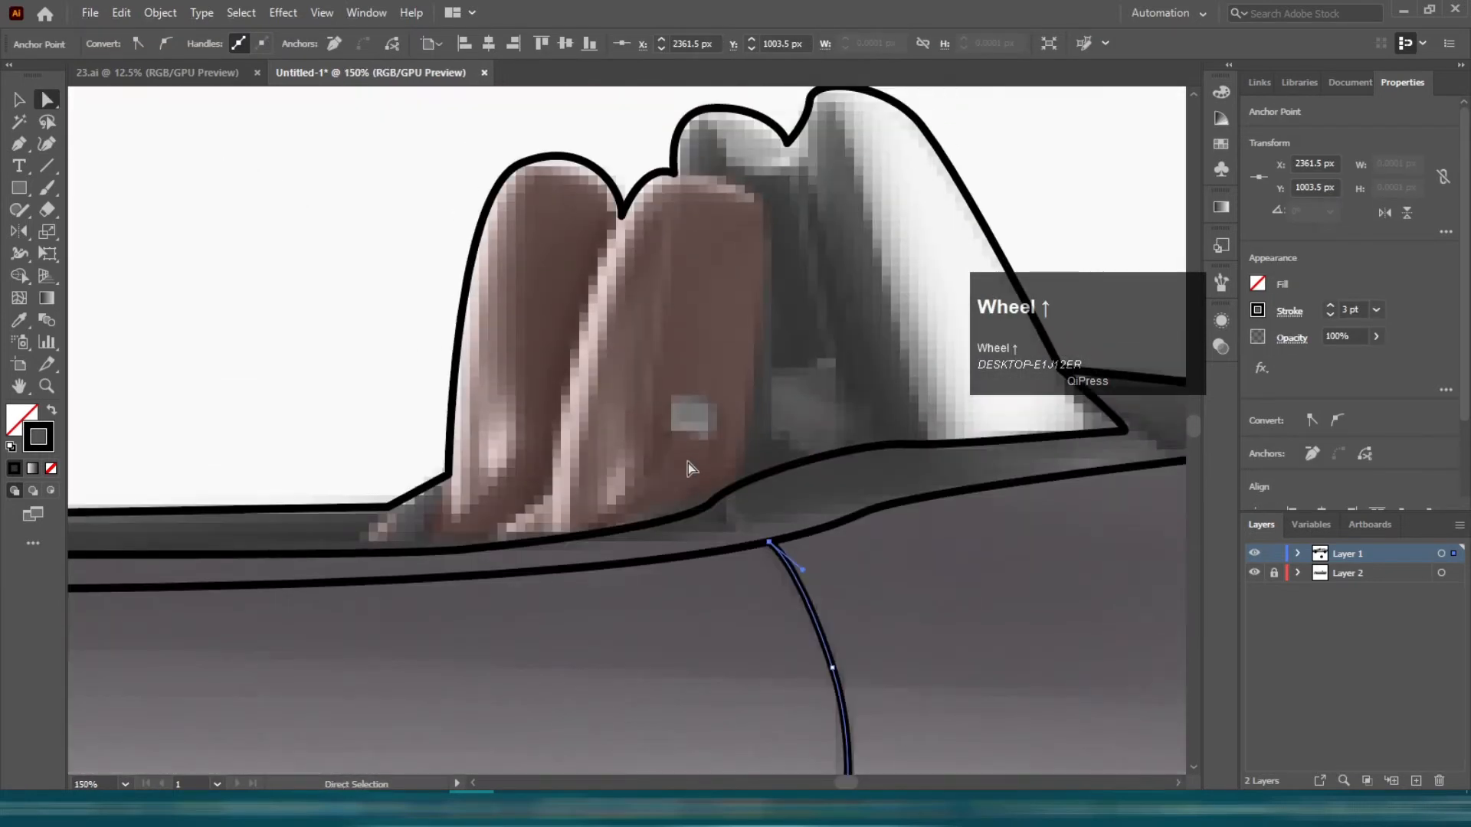
key(p)
click(620, 217)
drag(551, 487, 532, 650)
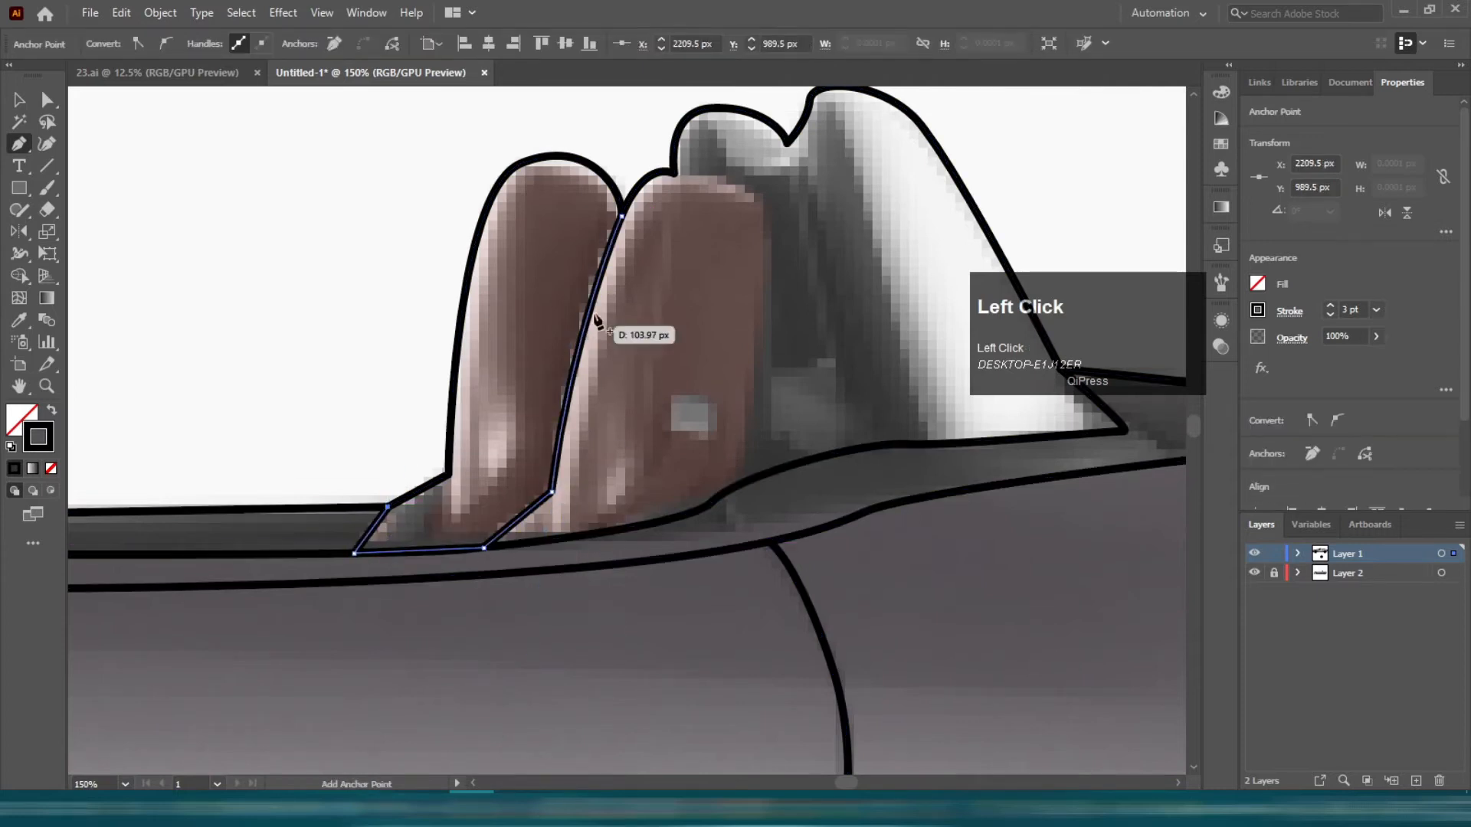
key(v)
click(755, 335)
- Trace the rear edge of the nearer seatback from its top around the corner down to the door-top trim
drag(767, 229, 767, 299)
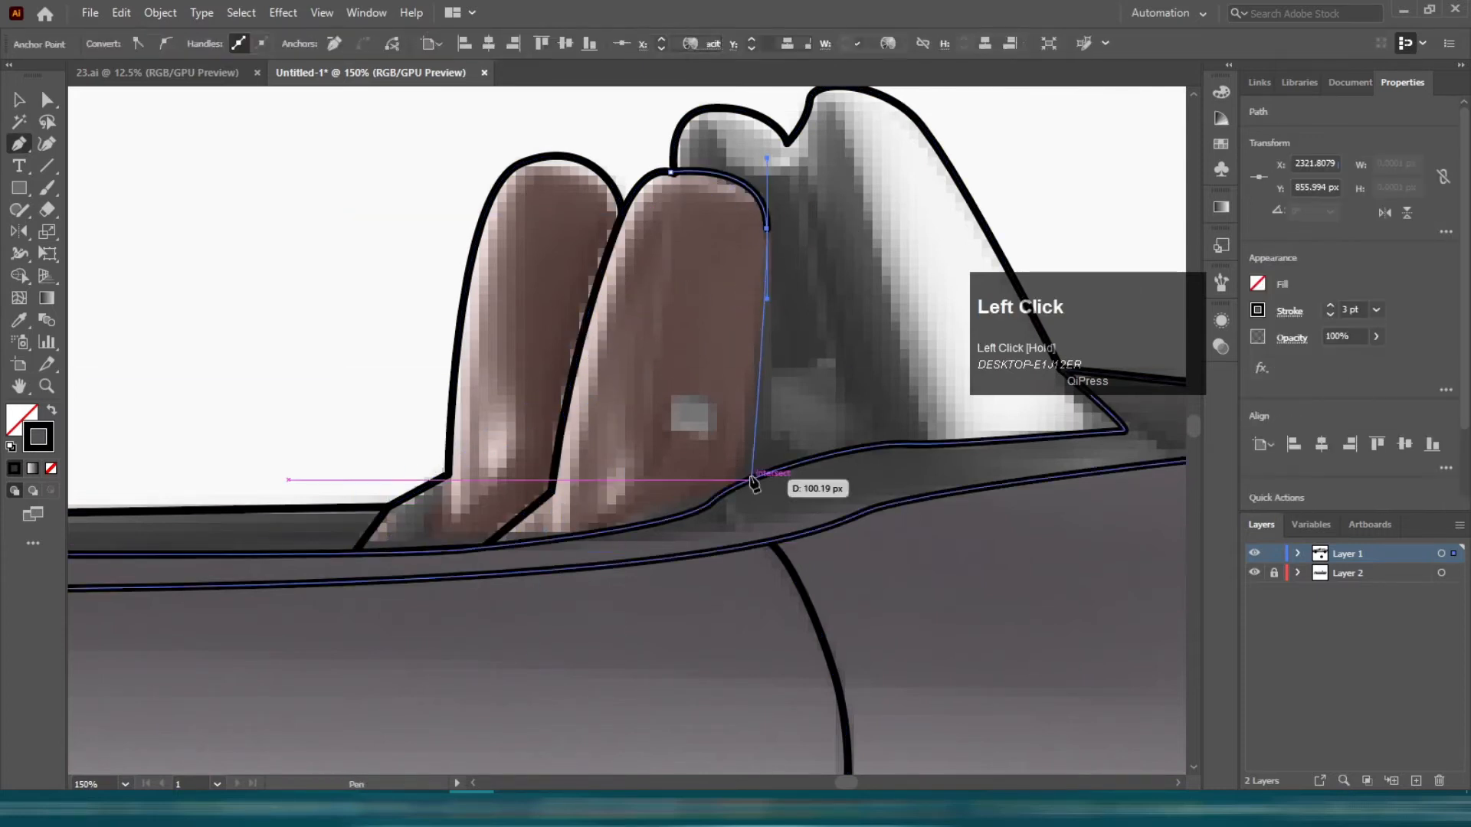
drag(750, 480, 742, 502)
key(space)
drag(803, 179, 577, 239)
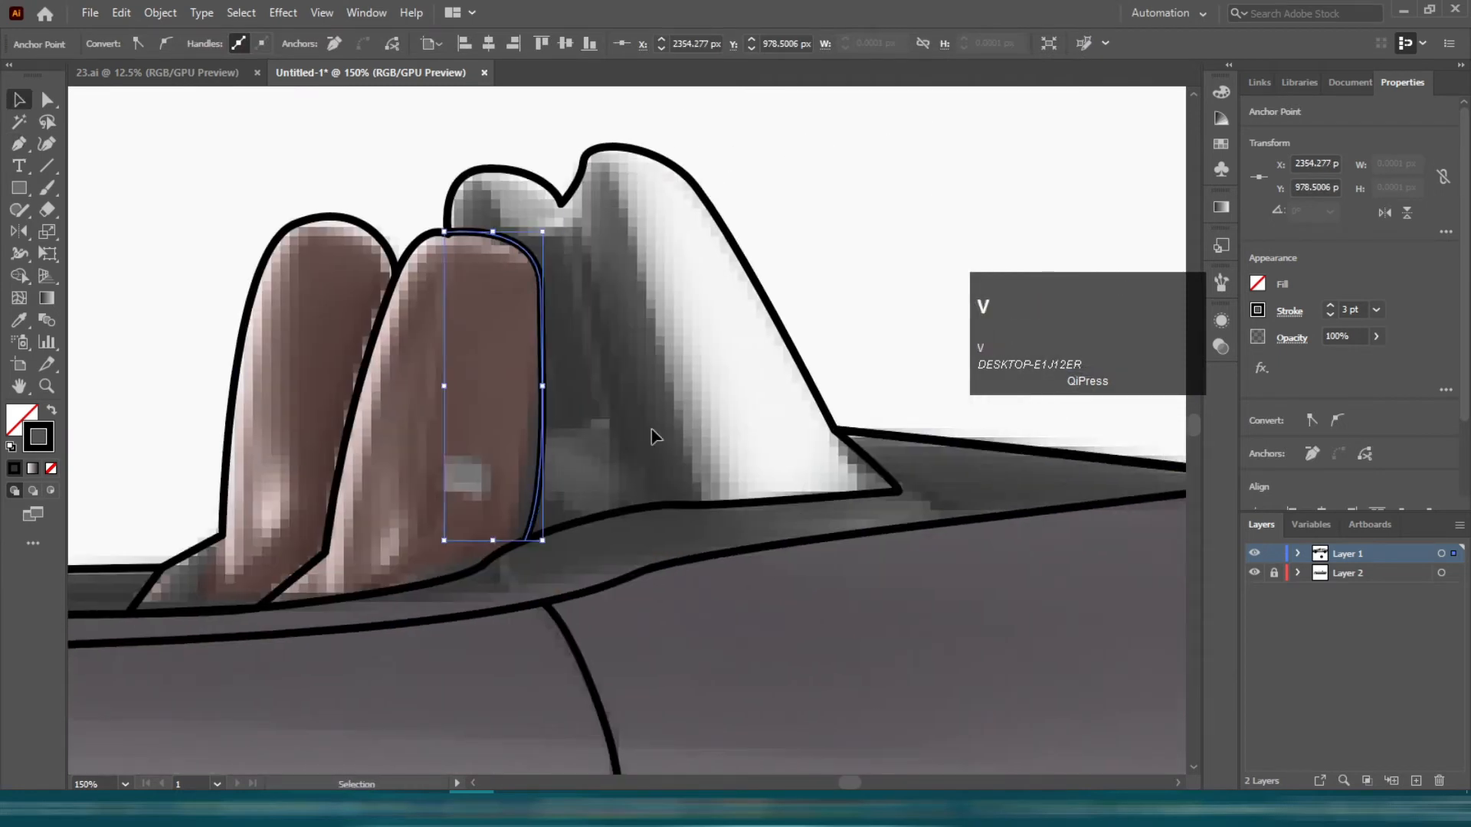
- Draw the curved line from the notch between the two rear headrest humps down to the trim line
key(p)
click(562, 205)
drag(623, 511, 616, 605)
key(v)
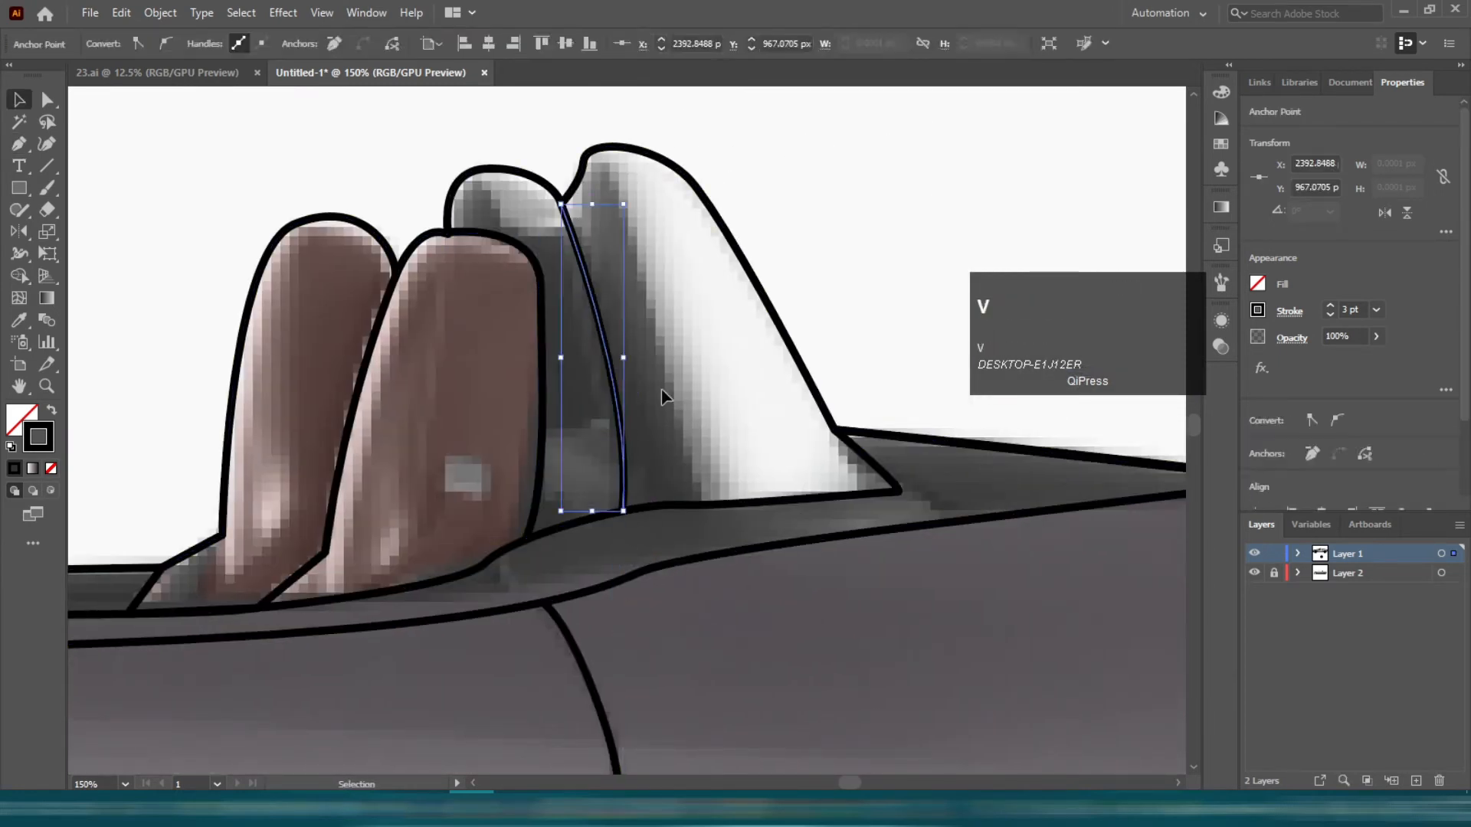
- Examine the complete car outline from several views, comparing it with the reference photo layer shown and hidden
click(663, 396)
scroll(608, 391, down, 4)
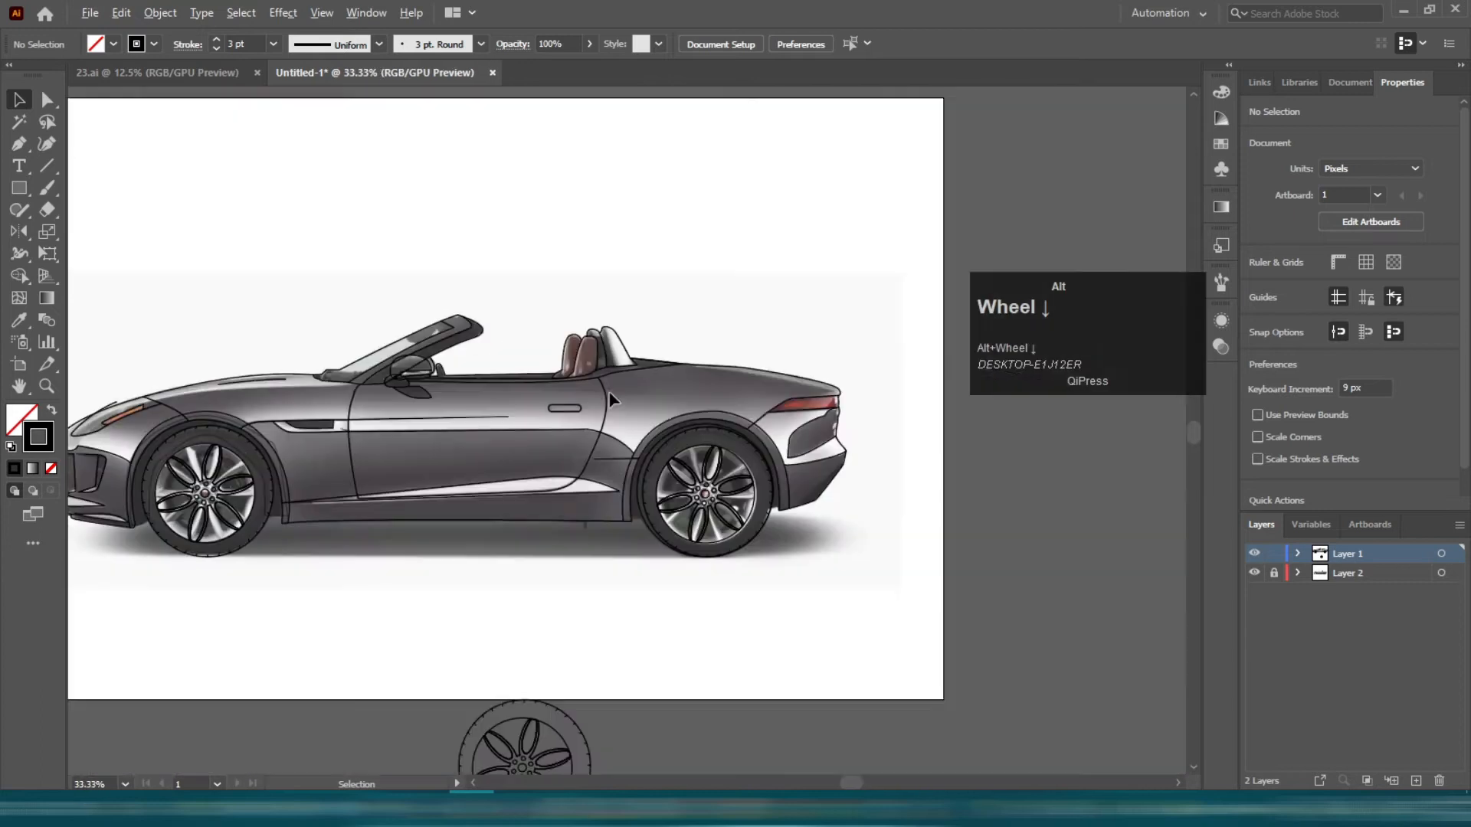
key(space)
drag(608, 392, 793, 397)
scroll(197, 494, up, 3)
scroll(195, 556, down, 2)
key(space)
drag(702, 449, 448, 375)
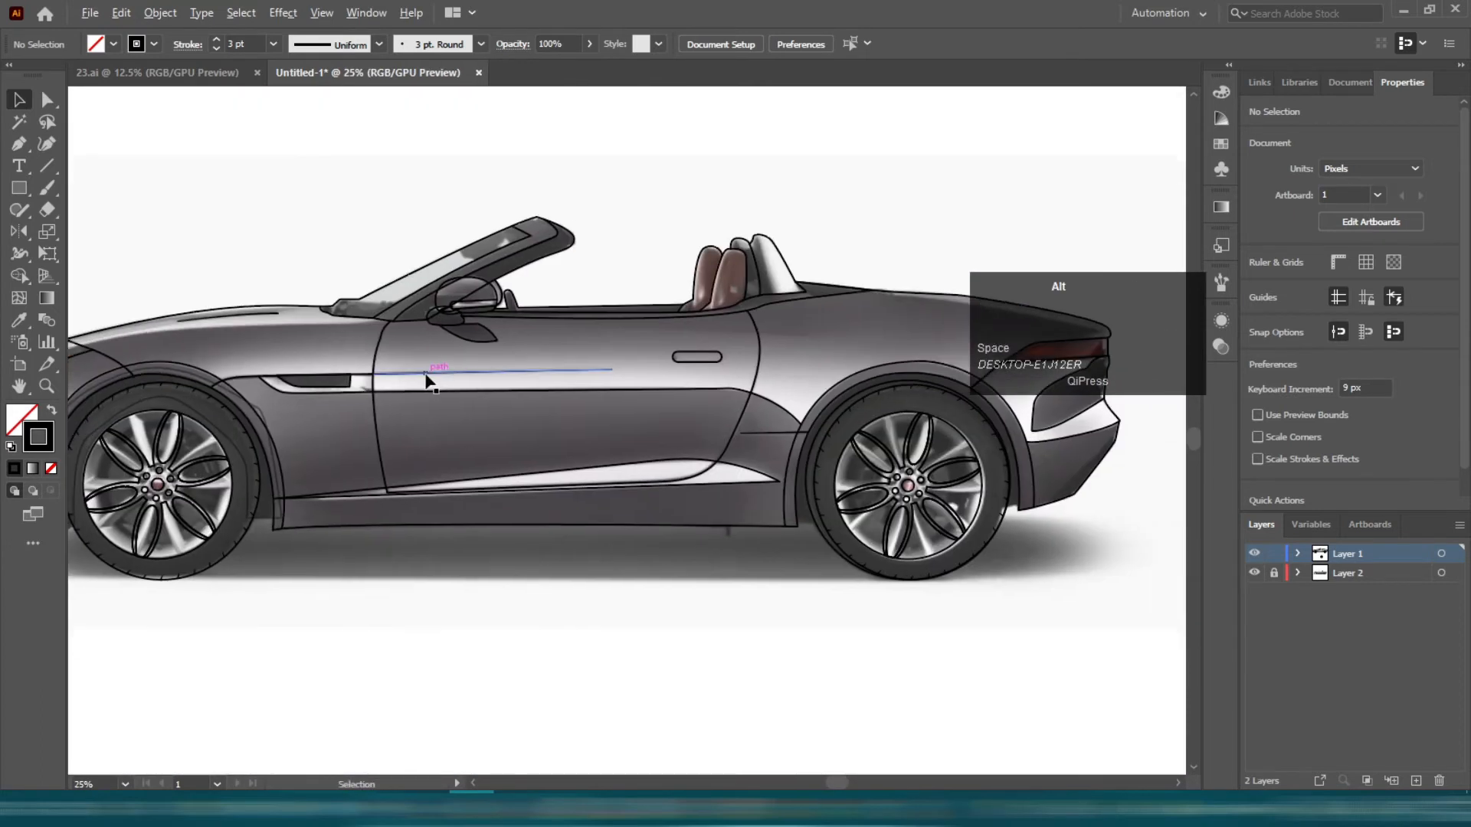
scroll(535, 198, up, 2)
scroll(535, 198, down, 2)
key(space)
drag(841, 352, 698, 330)
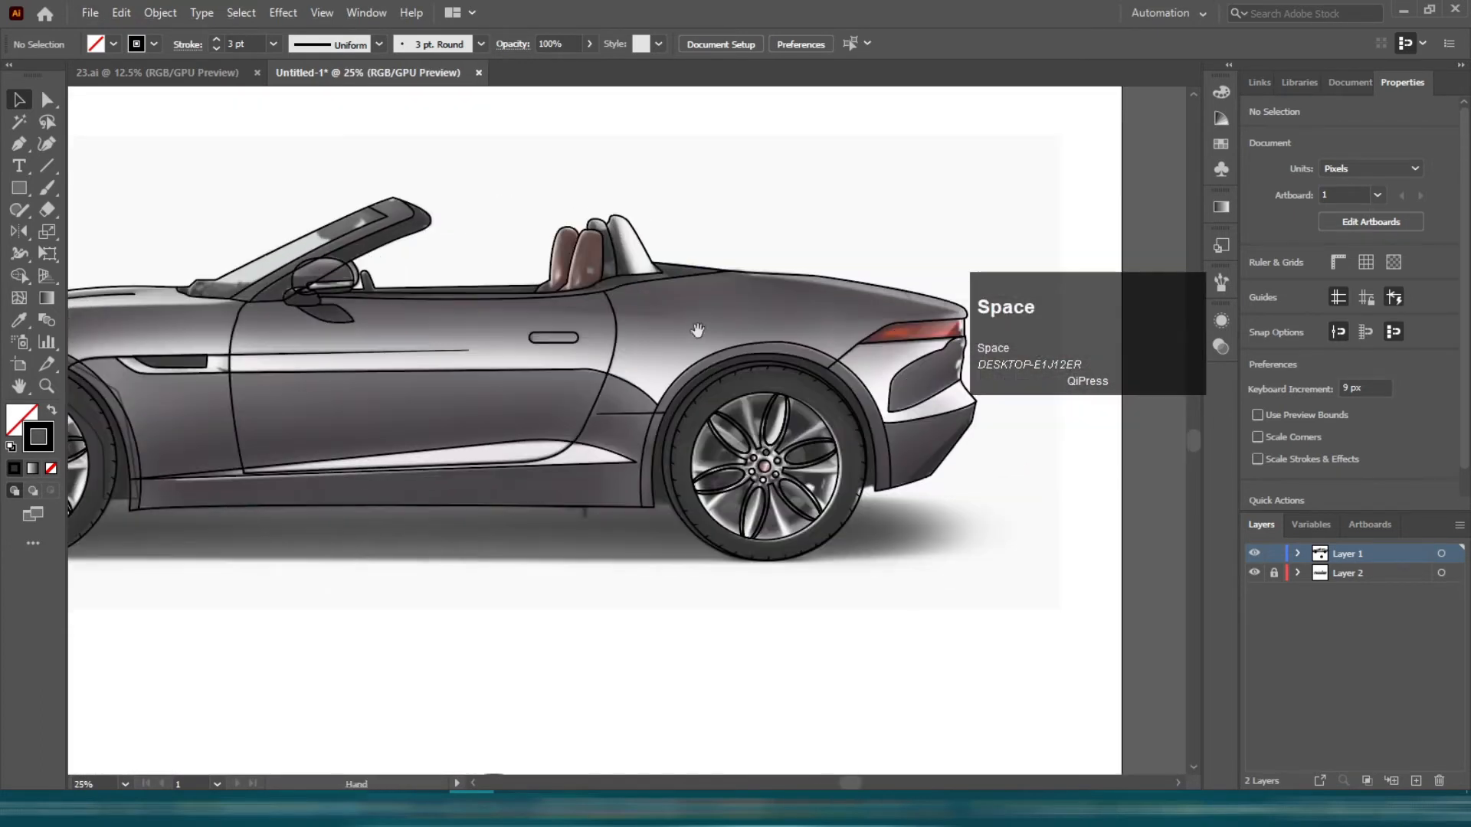
scroll(818, 325, down, 2)
click(1254, 574)
scroll(836, 318, up, 1)
scroll(834, 314, down, 1)
click(1254, 573)
- Unlock the photo layer and move the reference photo up so it sits above the line drawing
click(1275, 573)
click(805, 318)
scroll(805, 319, up, 3)
drag(785, 476, 760, 325)
drag(762, 358, 783, 322)
click(1092, 288)
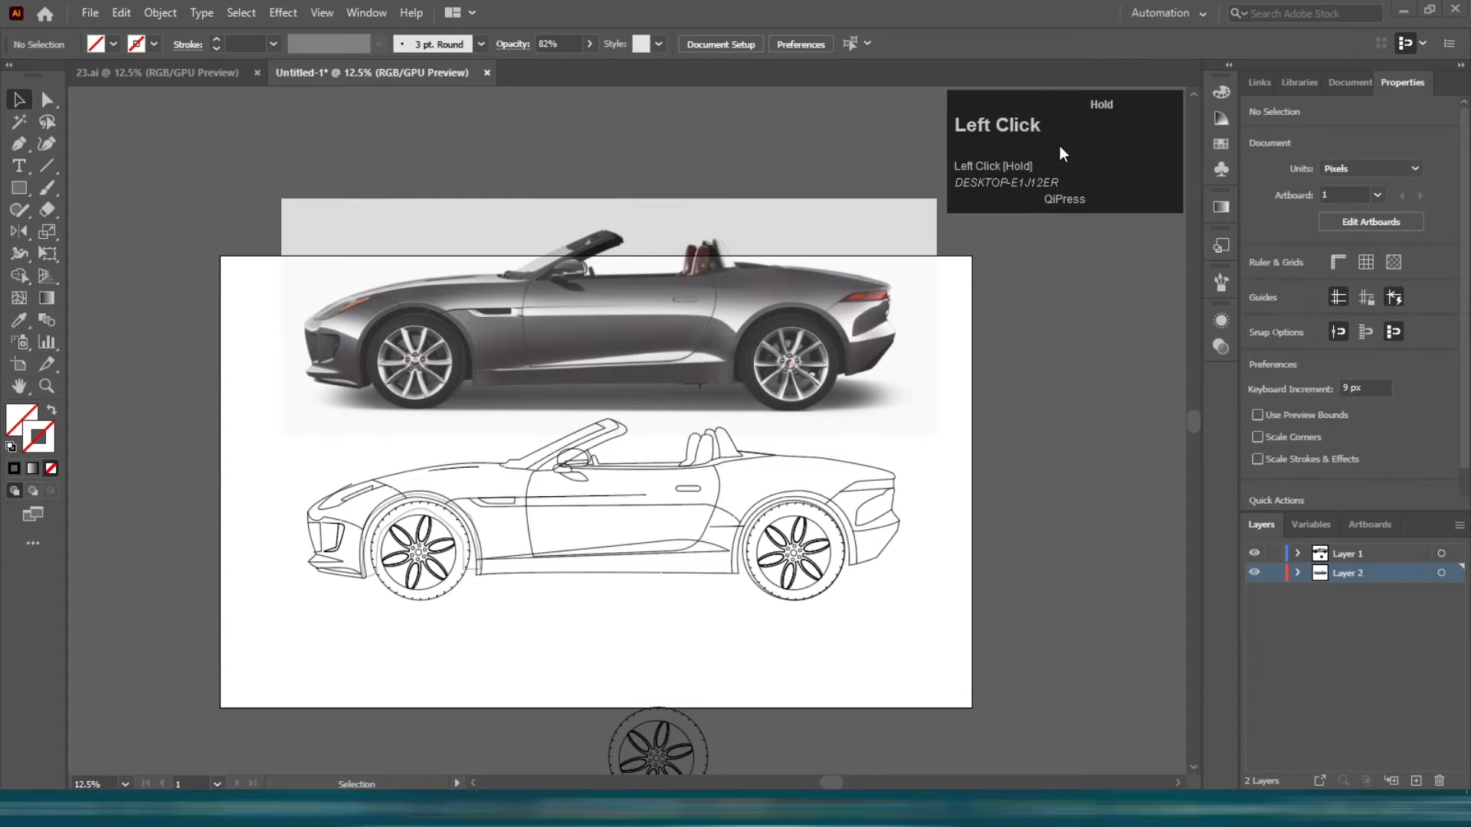
scroll(674, 525, up, 1)
click(1274, 554)
key(ctrl+z)
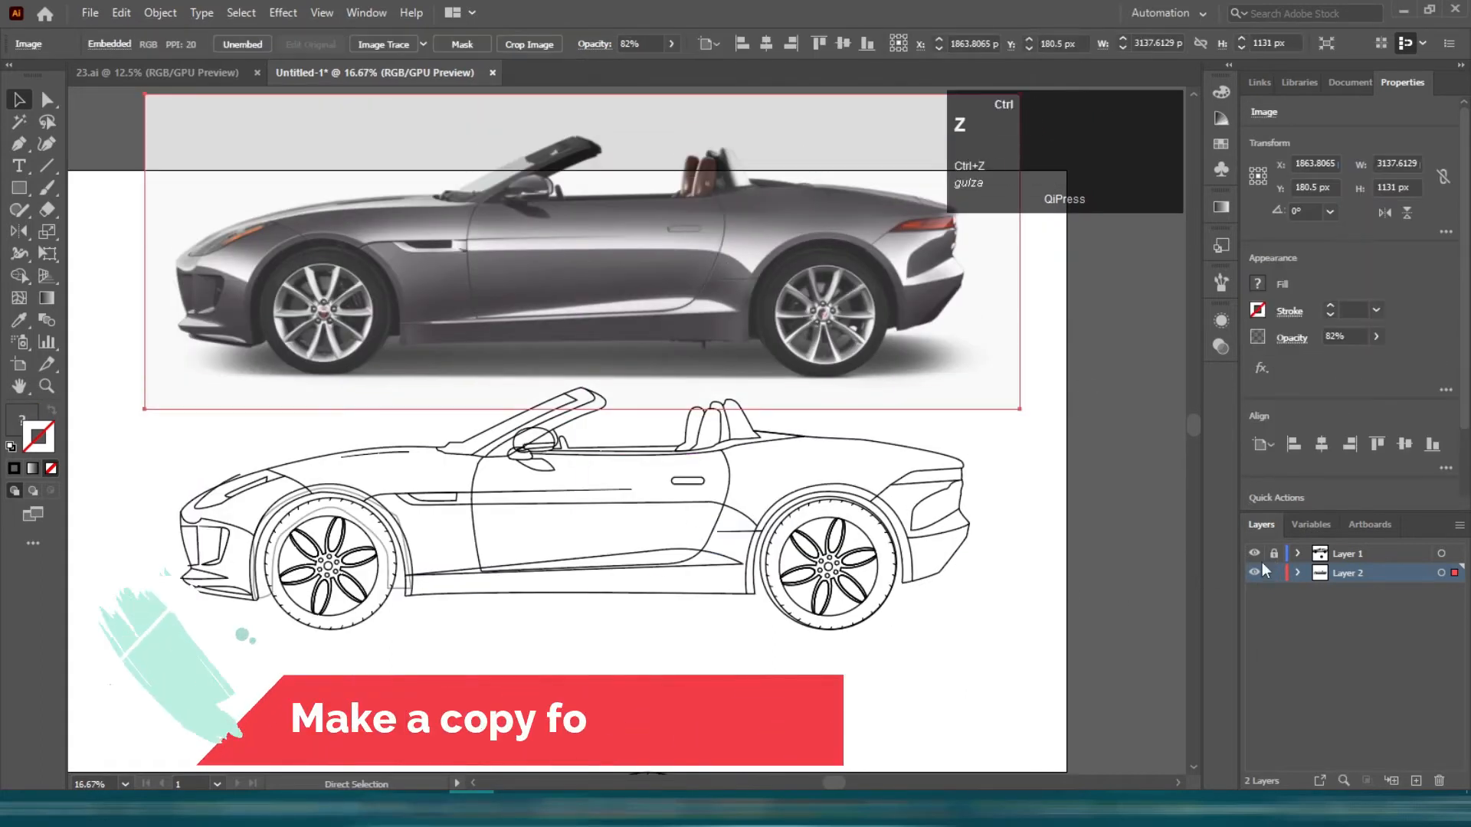
- Select the entire car line drawing, including the wheels, and place a backup copy above the artboard
click(827, 567)
scroll(469, 458, up, 1)
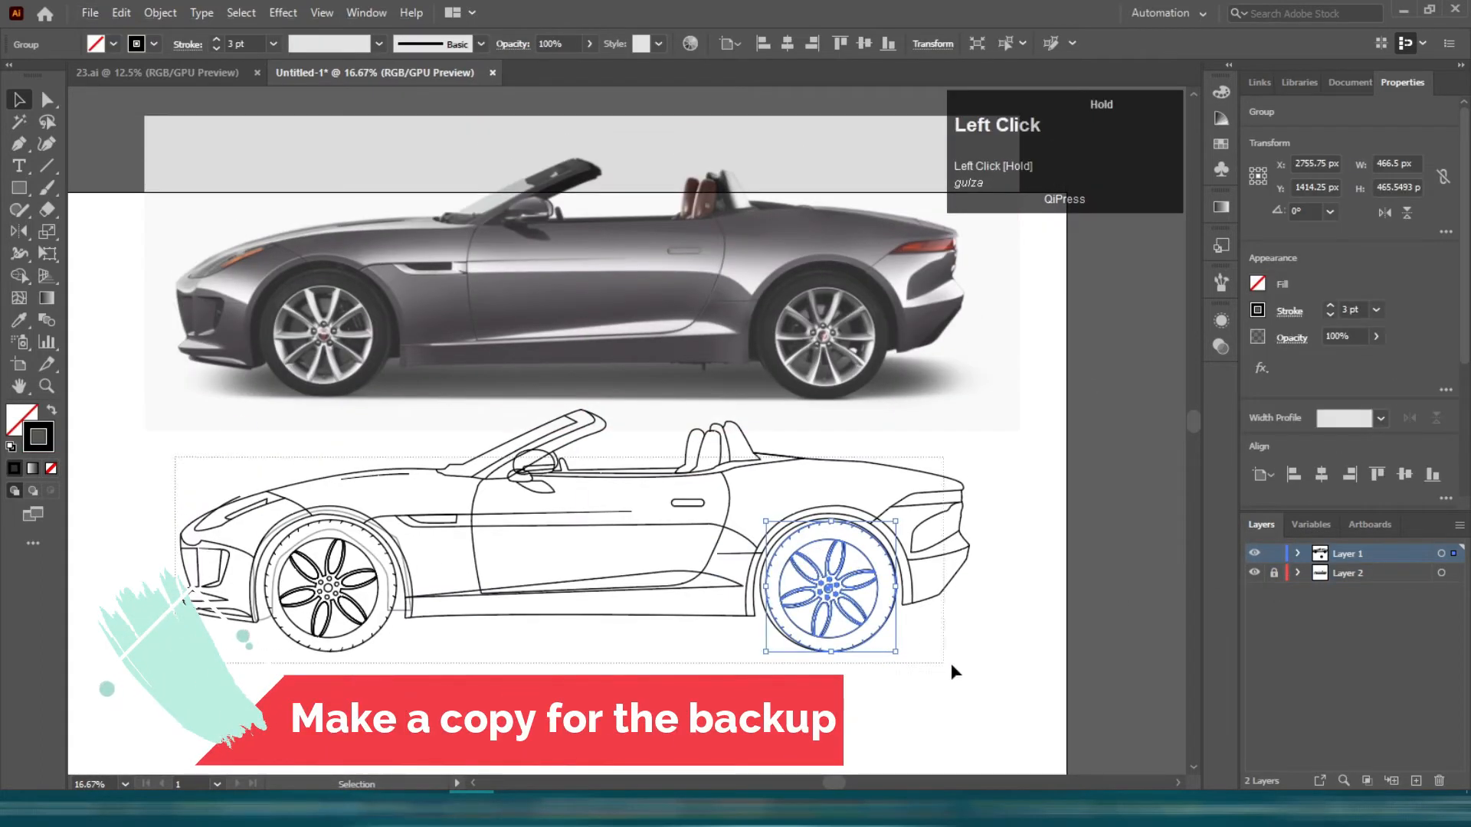
drag(952, 665, 952, 665)
click(151, 409)
drag(151, 452, 938, 678)
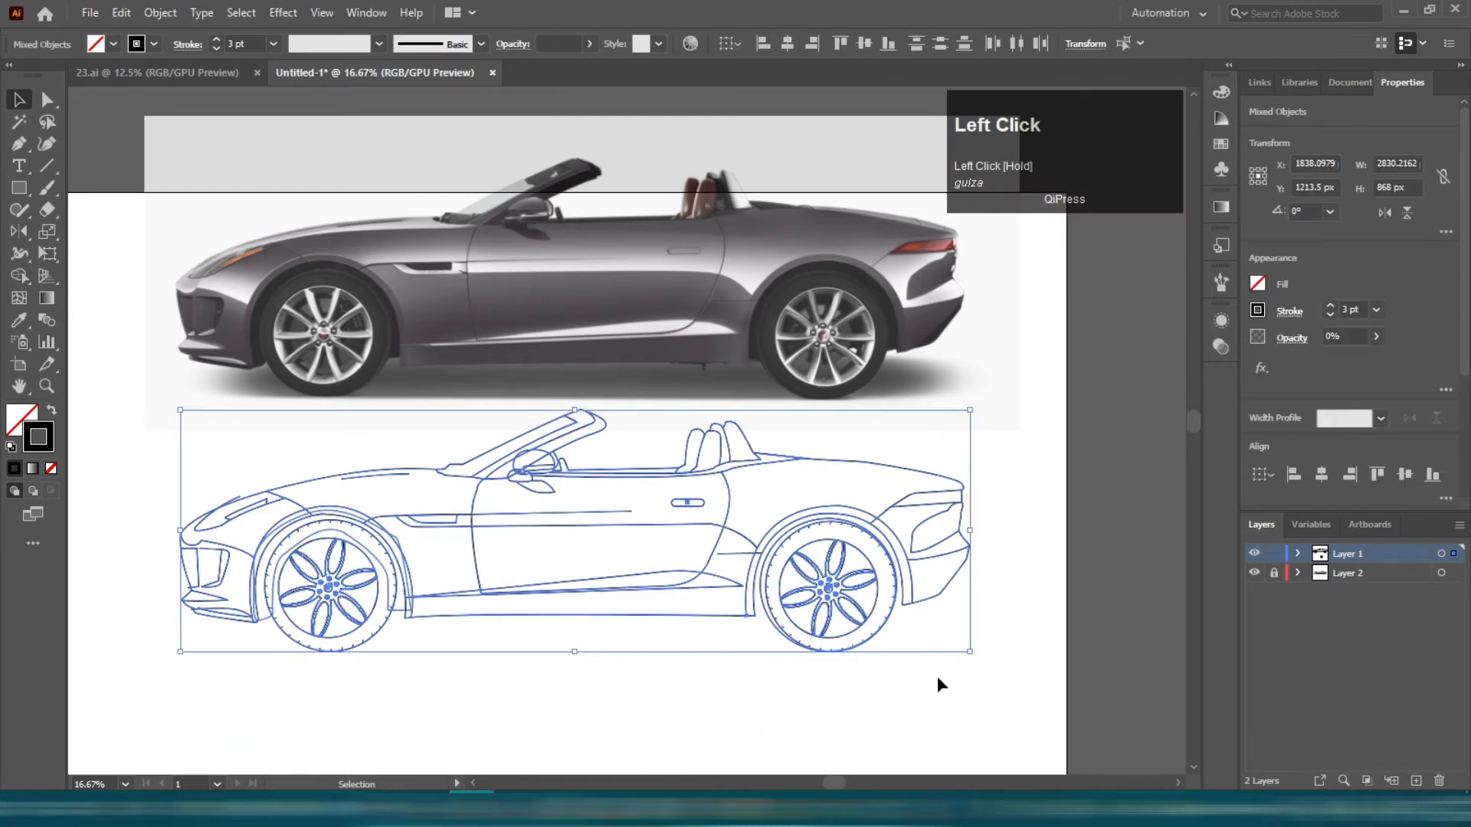
scroll(901, 582, down, 2)
drag(876, 582, 877, 303)
scroll(776, 640, up, 2)
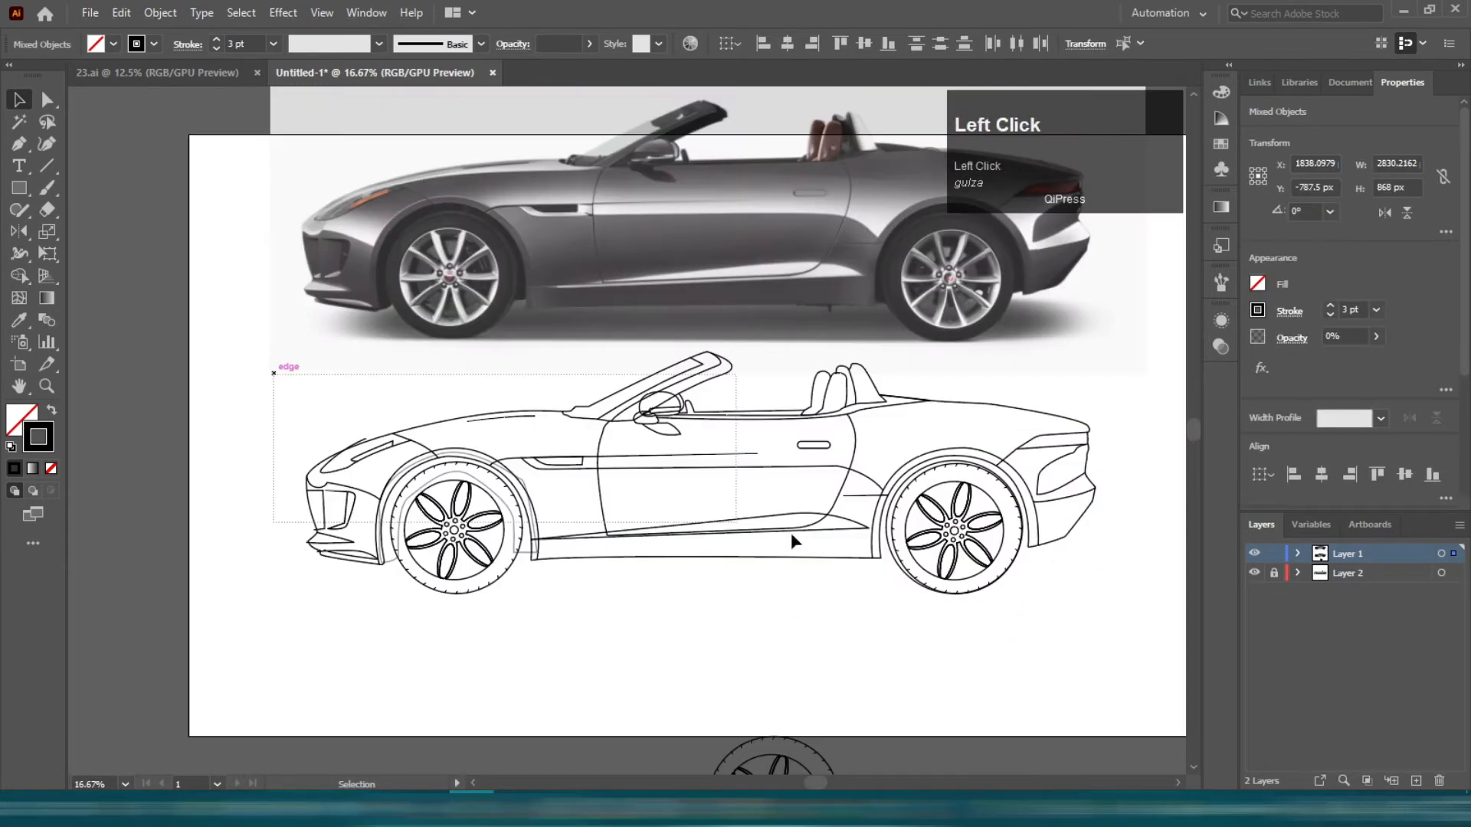
- Select all paths of the original line drawing and erase a stray line piece at its front with Shape Builder
scroll(777, 481, up, 1)
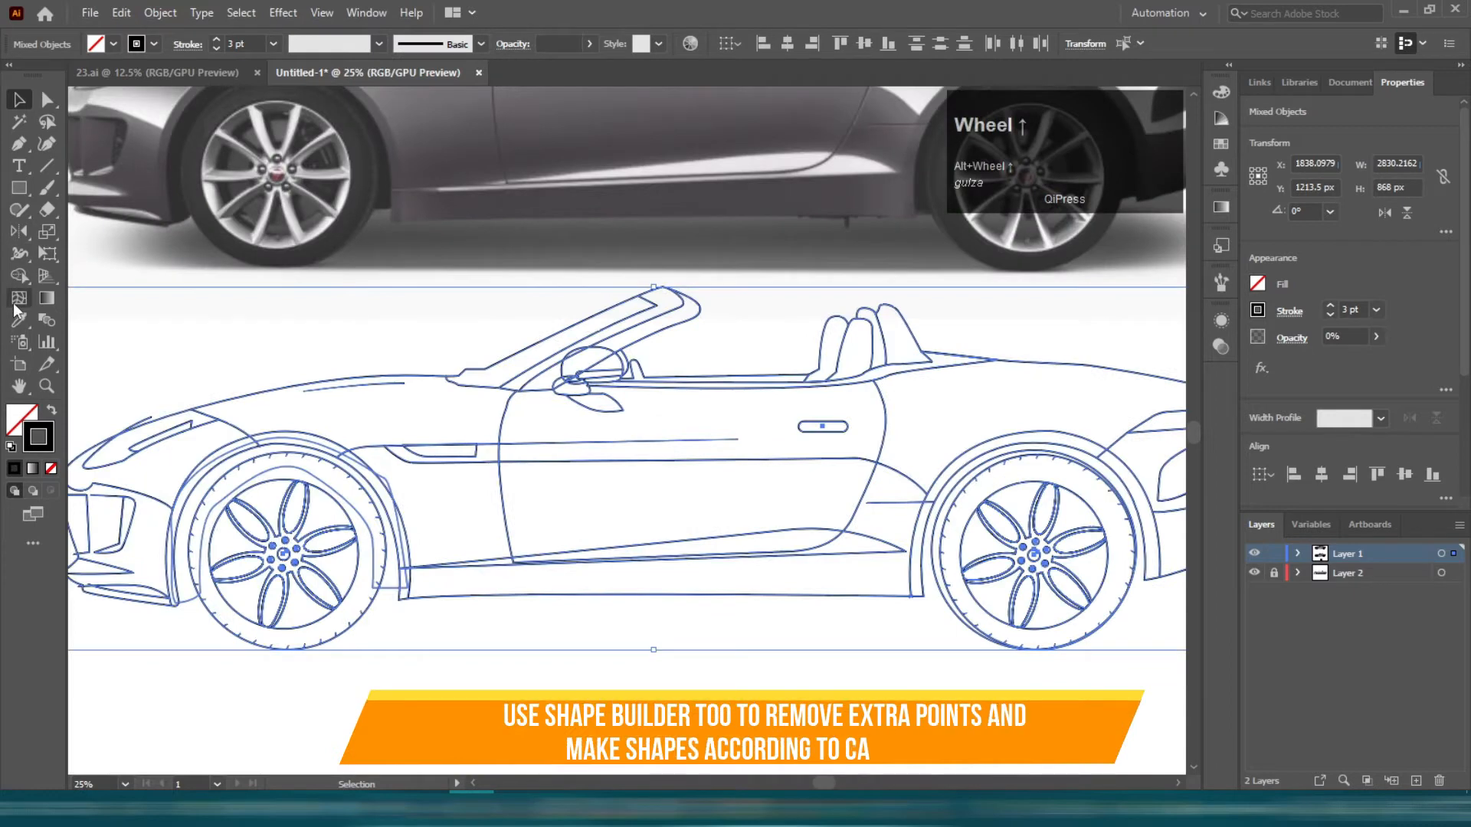
click(19, 276)
scroll(557, 307, up, 4)
scroll(205, 433, down, 5)
scroll(153, 460, up, 3)
alt+click(641, 586)
scroll(517, 392, down, 3)
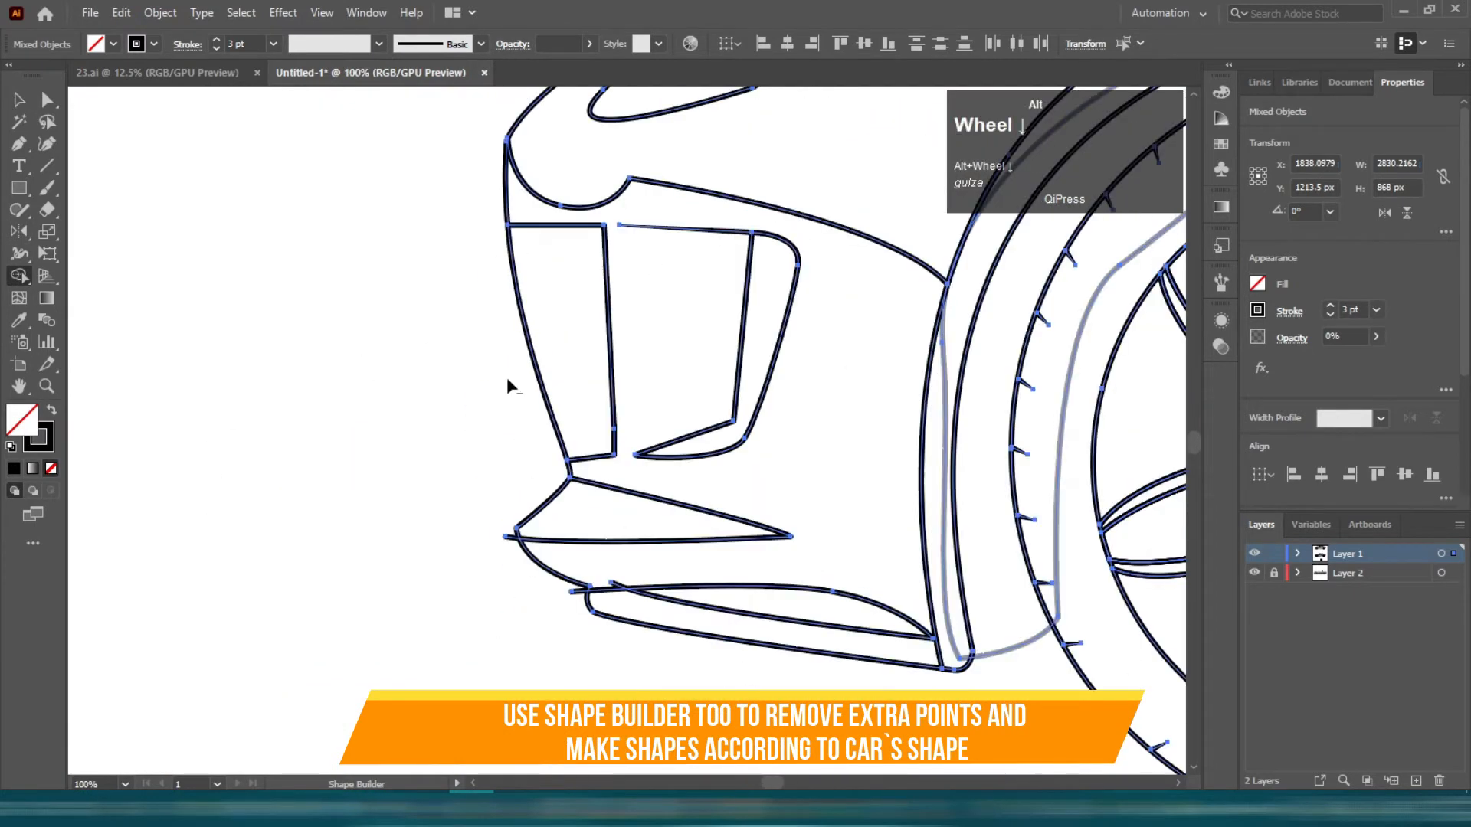
- Trim the overhanging line ends along the front bumper's lower lip with Shape Builder
scroll(536, 571, up, 3)
alt+click(461, 436)
alt+click(658, 597)
alt+click(787, 591)
key(ctrl+z)
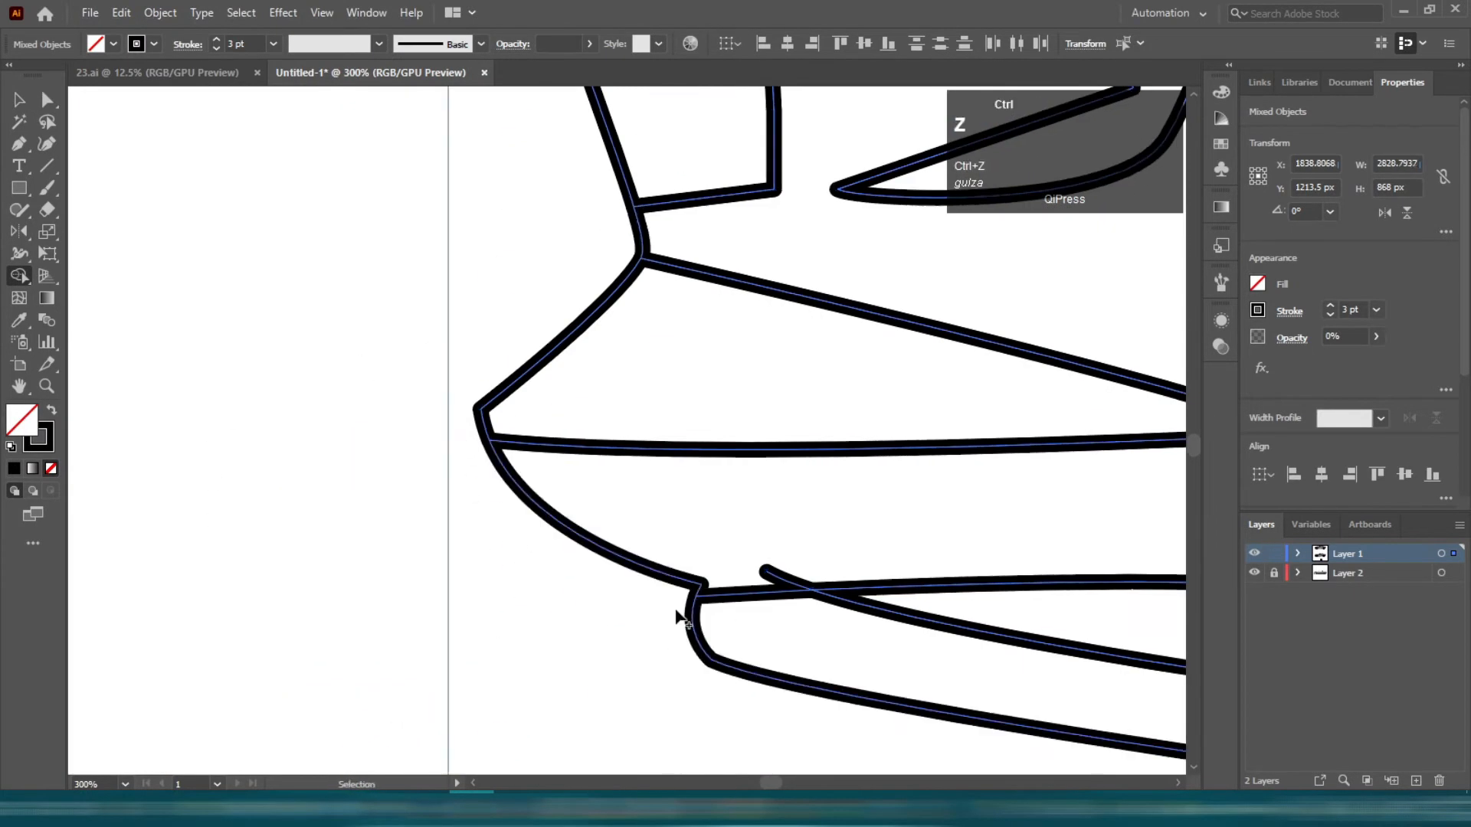
scroll(747, 612, up, 3)
alt+click(740, 564)
key(ctrl+z)
alt+click(742, 562)
scroll(758, 550, down, 7)
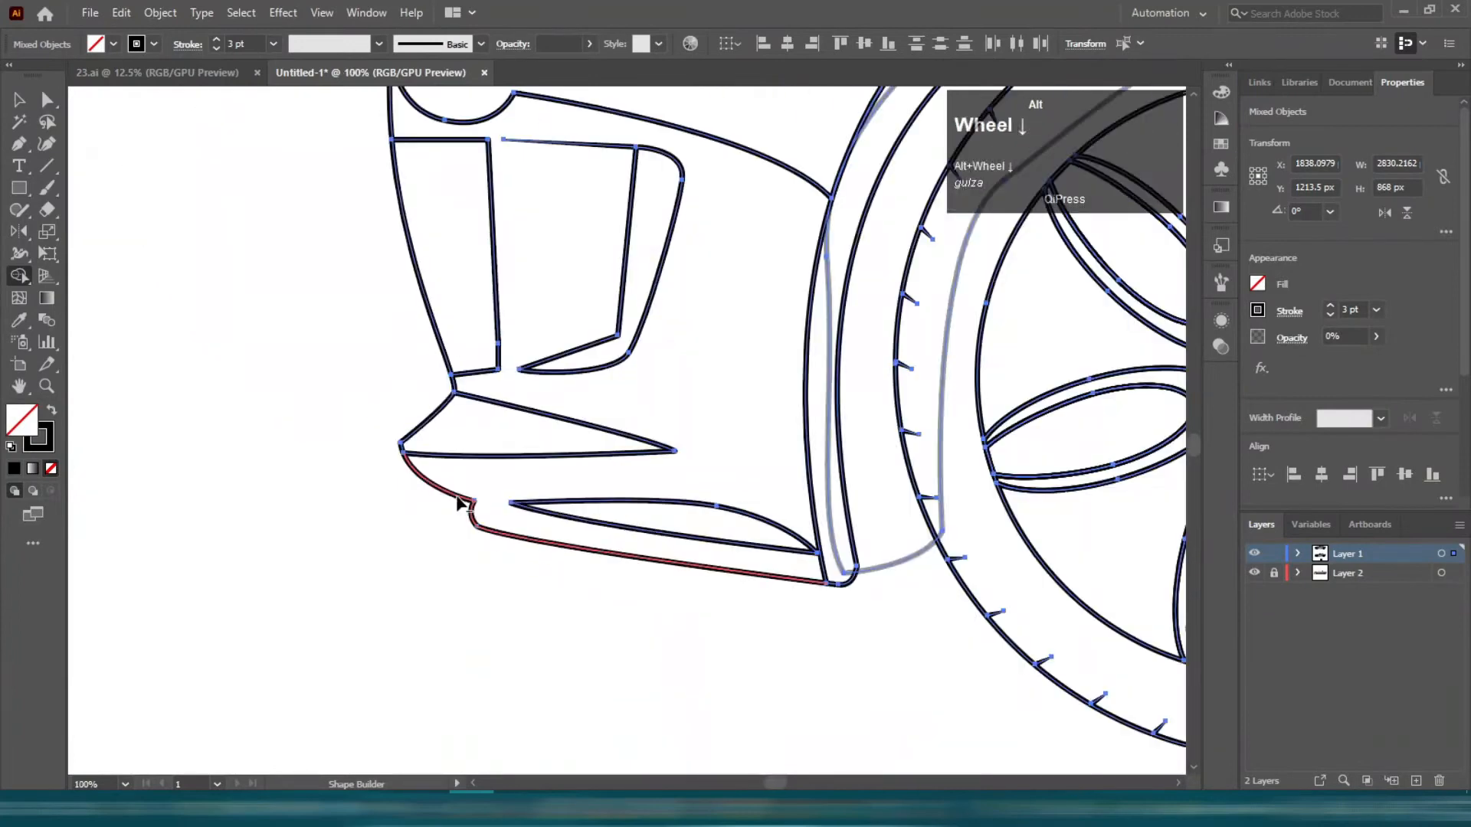
- Try to erase the extra wheel-well line pieces crossing the front tyre and arch with Shape Builder
drag(507, 527, 475, 543)
alt+click(534, 239)
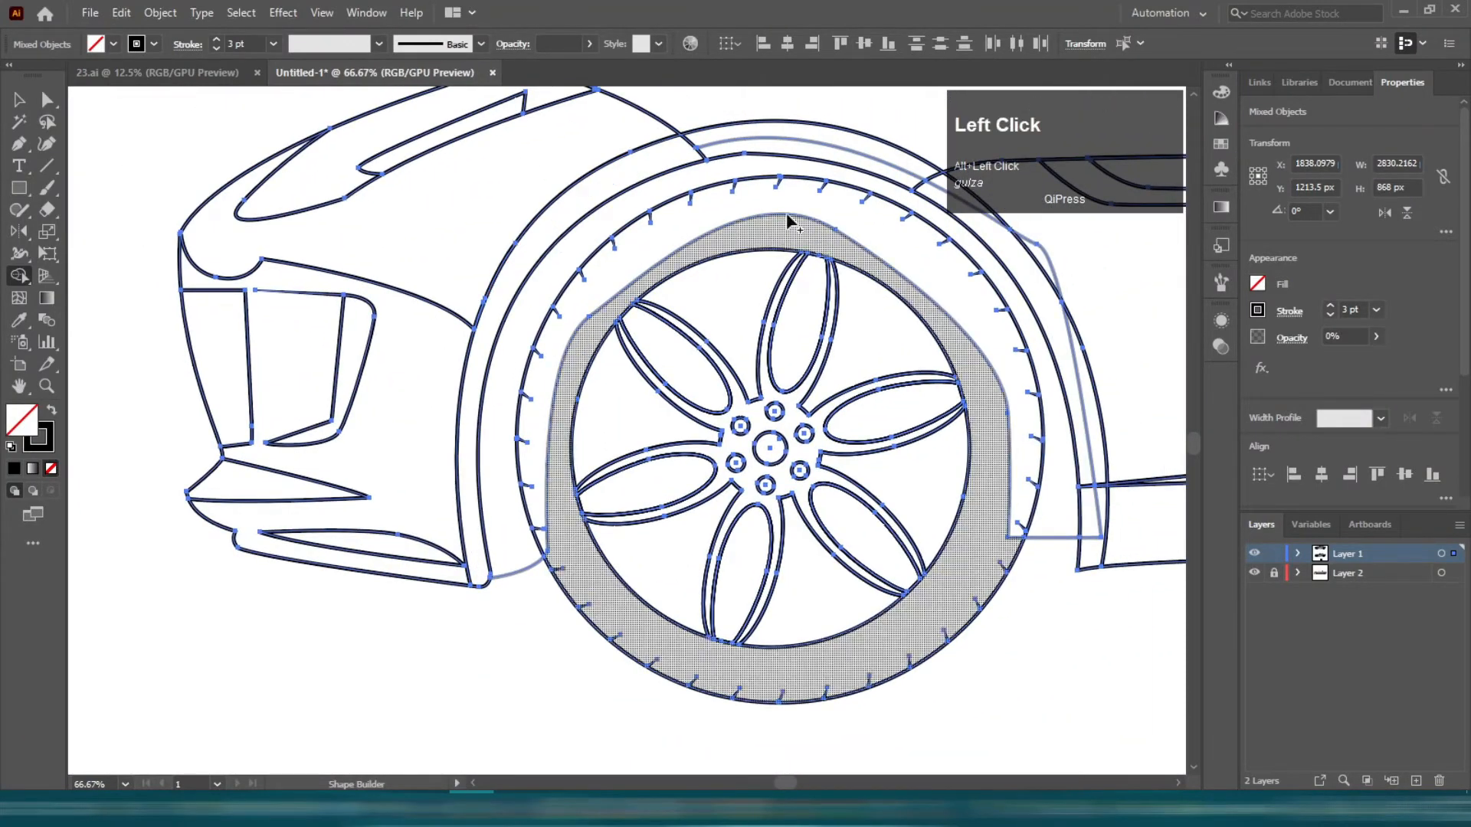
drag(790, 222, 543, 281)
alt+click(730, 289)
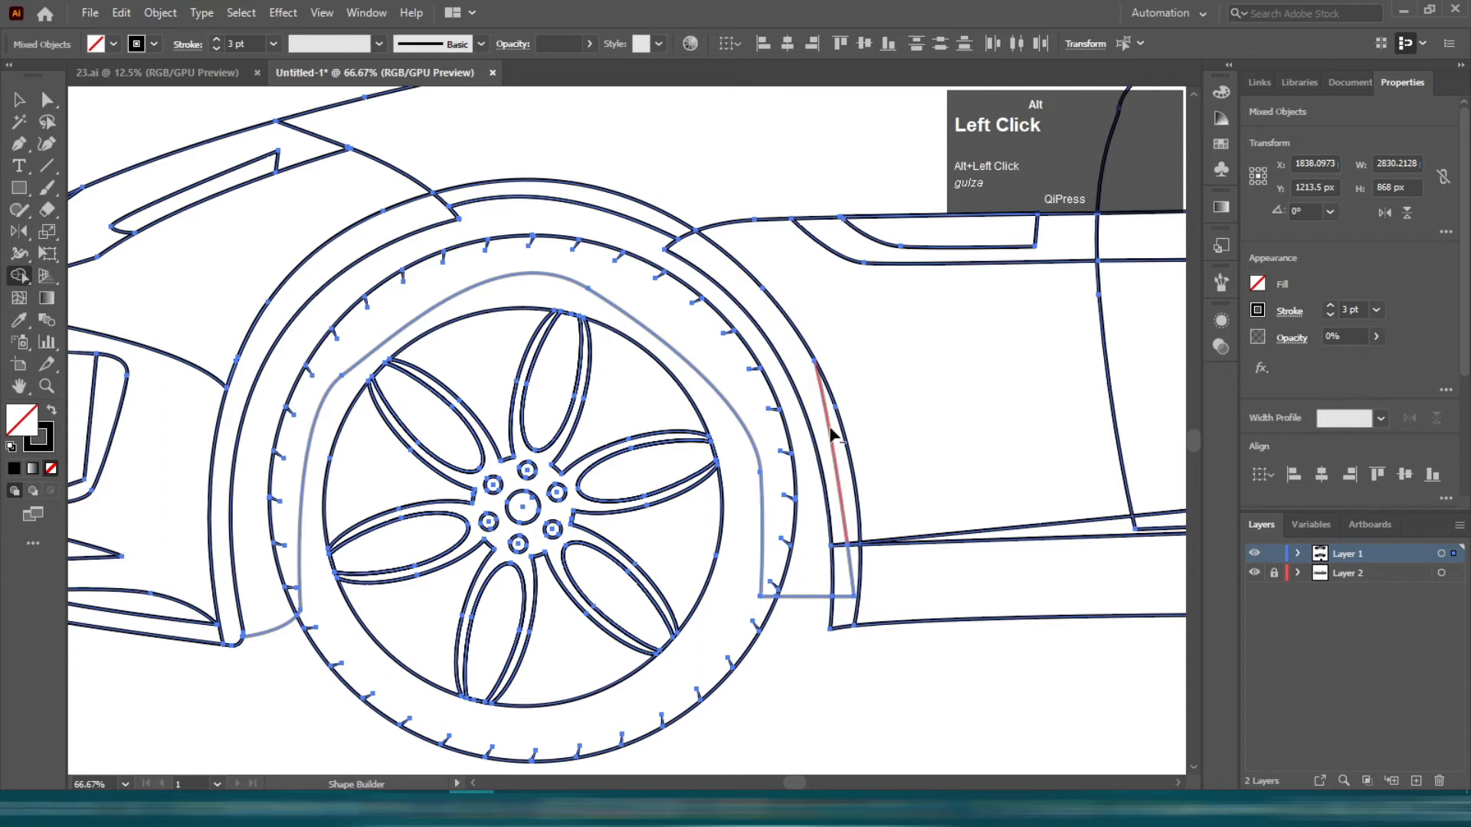
alt+click(692, 446)
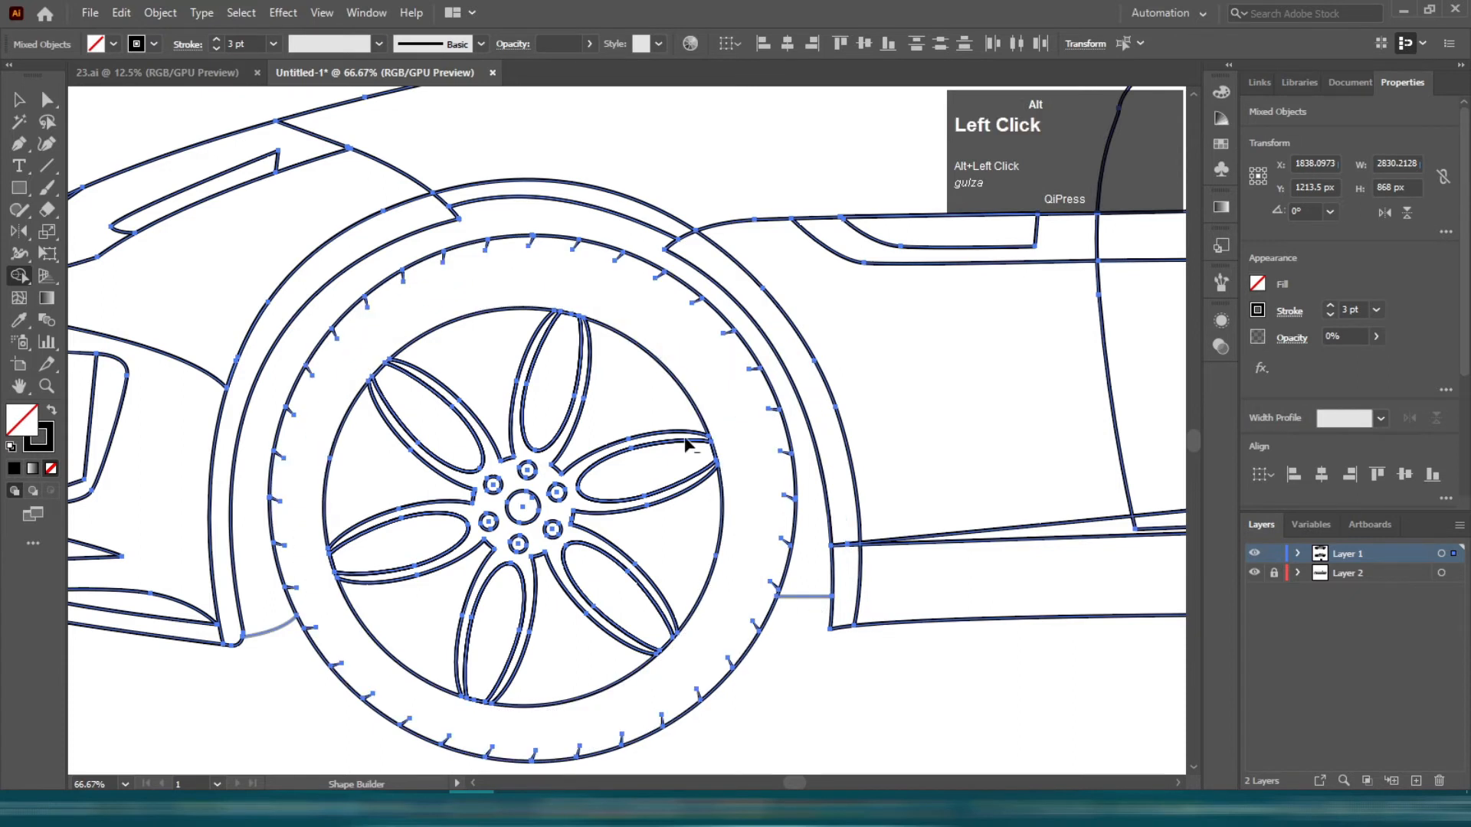
alt+click(272, 613)
key(ctrl+z)
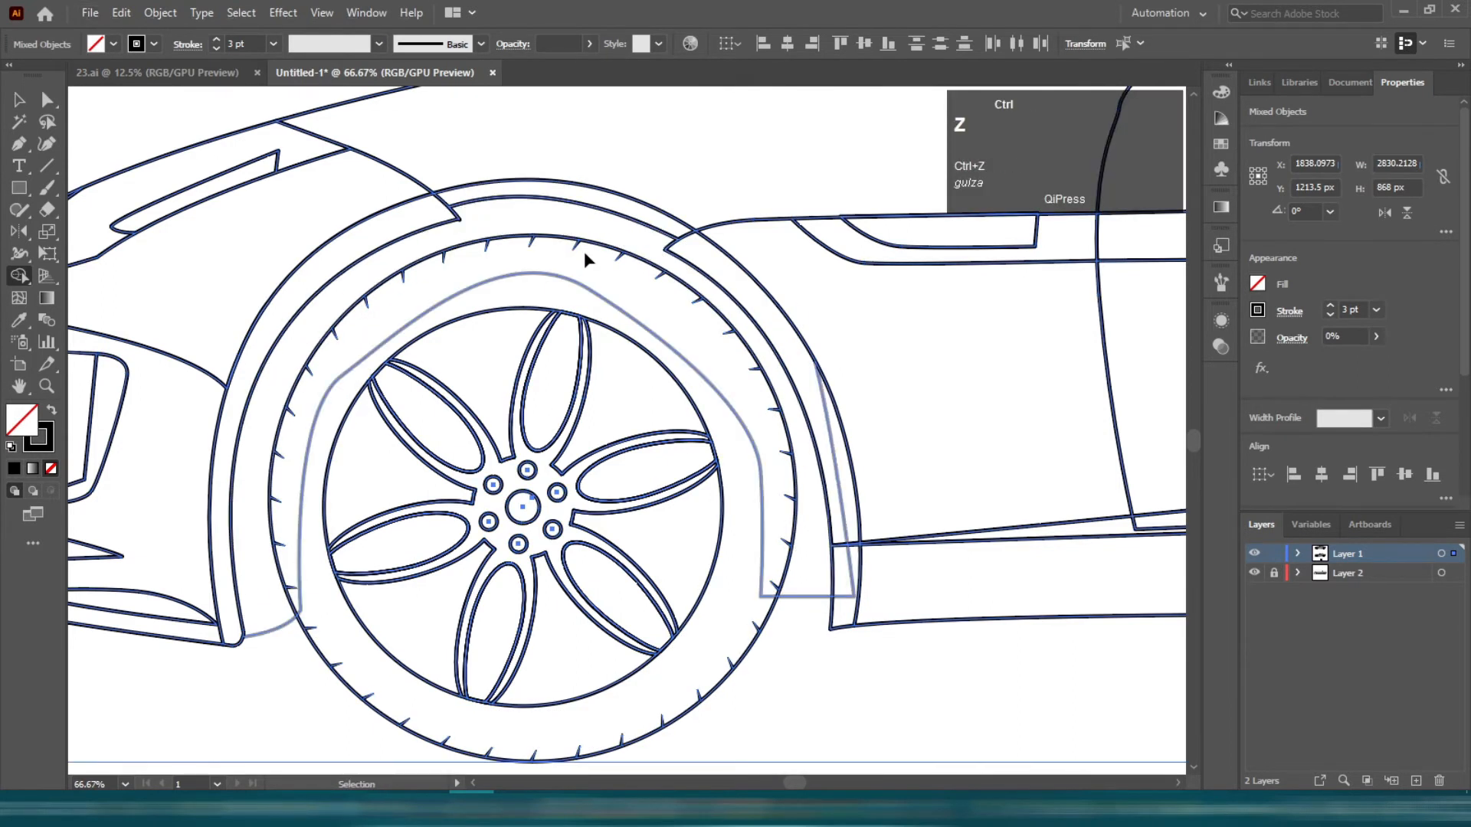
- Erase the surplus wheel-well line segments inside the front tyre and arch, cleaning up the arch outline
alt+click(587, 181)
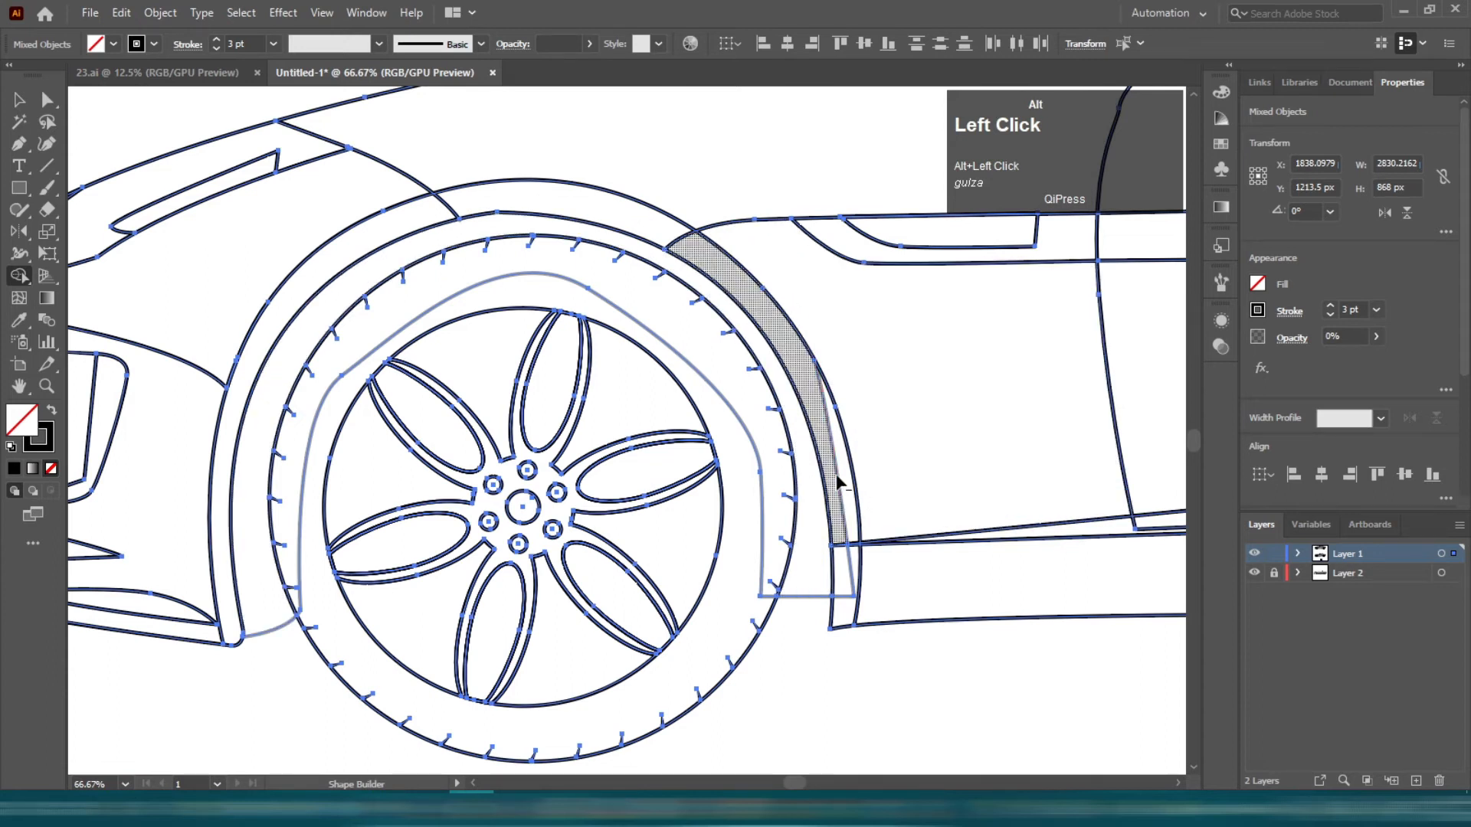
alt+scroll(452, 448, down, 2)
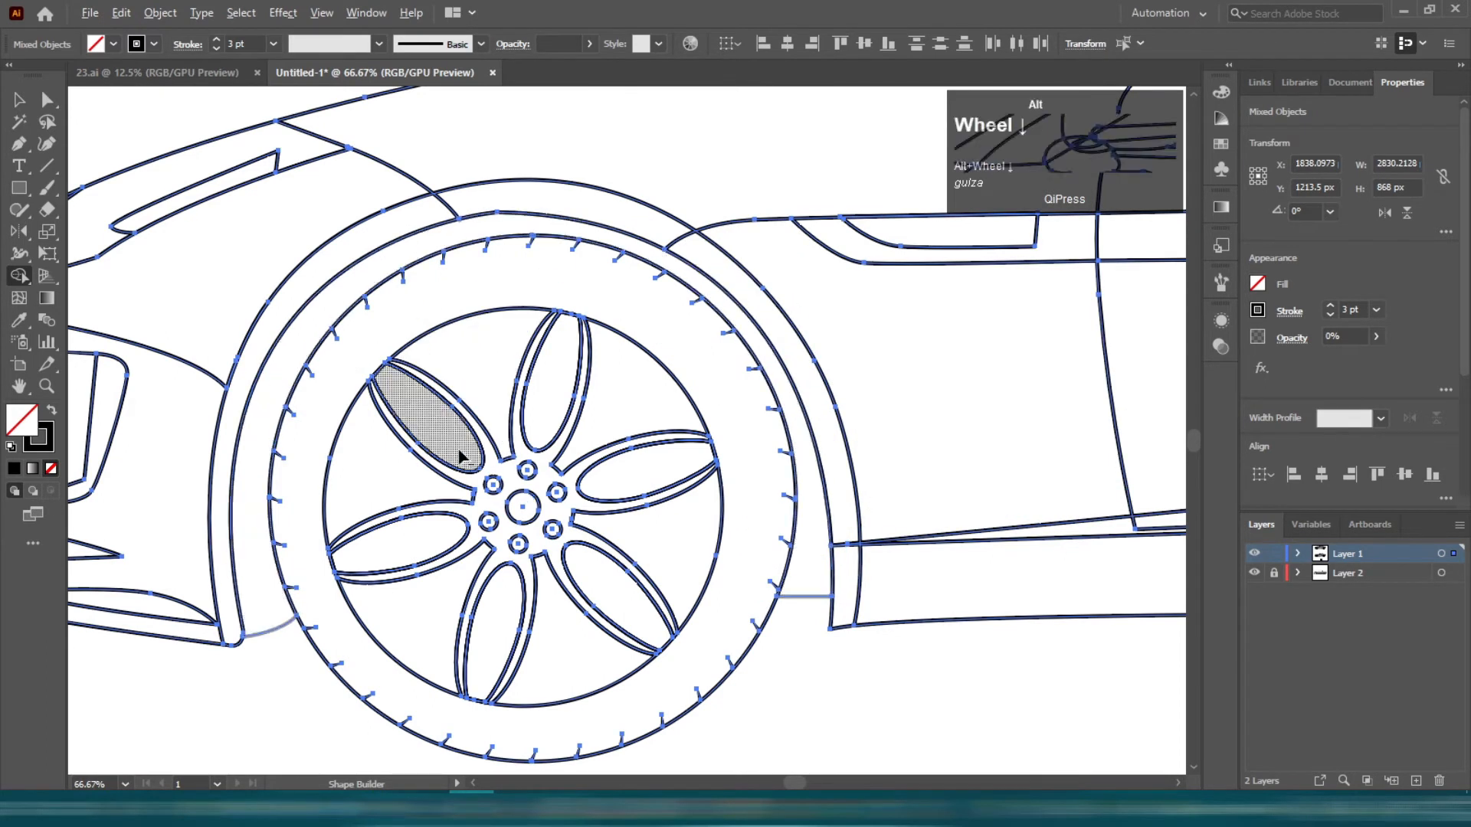
mouse_move(824, 380)
mouse_down()
mouse_move(680, 406)
mouse_move(345, 553)
mouse_up()
- Erase the stray line ends around the side mirror's housing and base with Shape Builder
alt+scroll(417, 371, up, 2)
alt+scroll(389, 439, up, 3)
mouse_move(345, 305)
mouse_down()
mouse_move(392, 362)
mouse_move(556, 410)
mouse_up()
drag(475, 484, 364, 474)
scroll(307, 521, down, 1)
drag(254, 535, 260, 455)
alt+scroll(339, 465, up, 2)
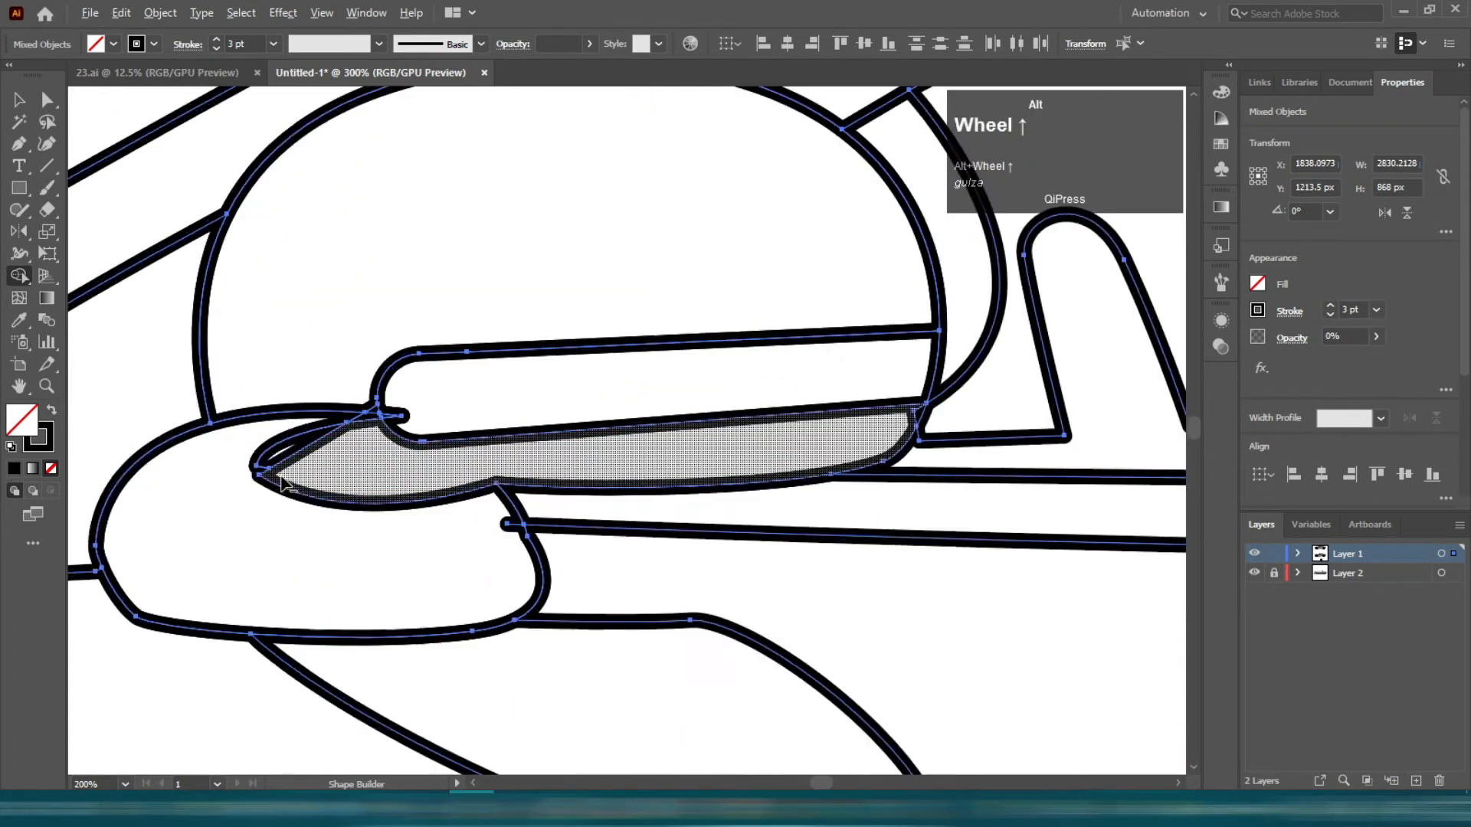
alt+scroll(460, 483, down, 2)
alt+scroll(389, 403, up, 5)
alt+scroll(389, 402, down, 3)
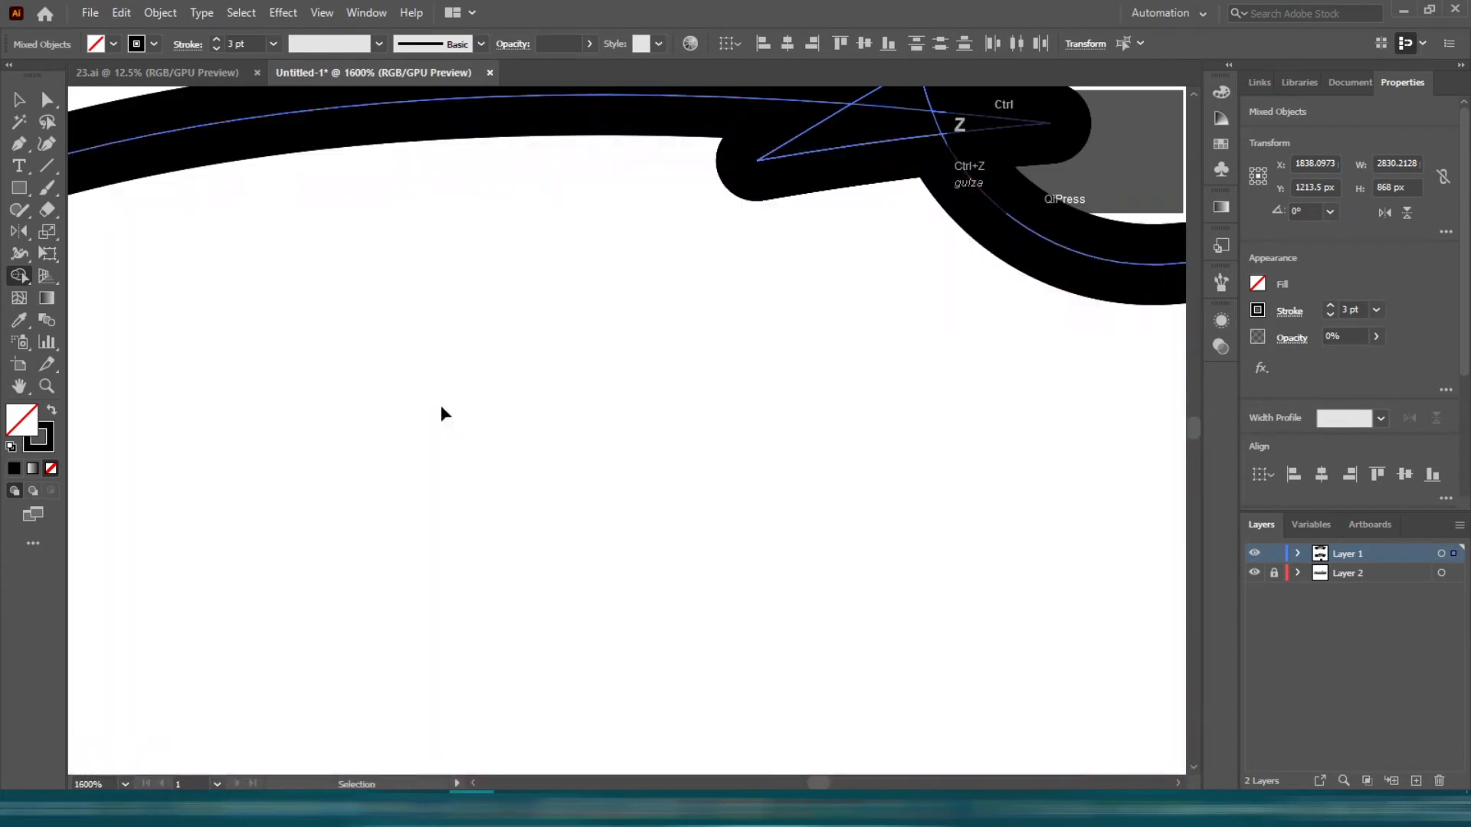
drag(624, 304, 640, 307)
alt+scroll(674, 406, down, 3)
alt+scroll(622, 402, down, 3)
alt+scroll(728, 394, up, 5)
alt+scroll(511, 339, up, 3)
alt+click(467, 341)
alt+scroll(505, 337, down, 5)
alt+scroll(176, 382, up, 5)
alt+click(532, 573)
alt+scroll(453, 526, down, 5)
- Form closed shapes from the body regions between the side mirror and the rear with Shape Builder
click(331, 546)
alt+scroll(176, 318, down, 2)
click(525, 378)
drag(1149, 315, 444, 356)
click(720, 283)
alt+scroll(546, 364, down, 3)
scroll(690, 437, down, 2)
alt+scroll(1046, 333, up, 3)
- Form closed shapes for the tail light, the lower rear bumper and the rear wheel well with Shape Builder
click(946, 322)
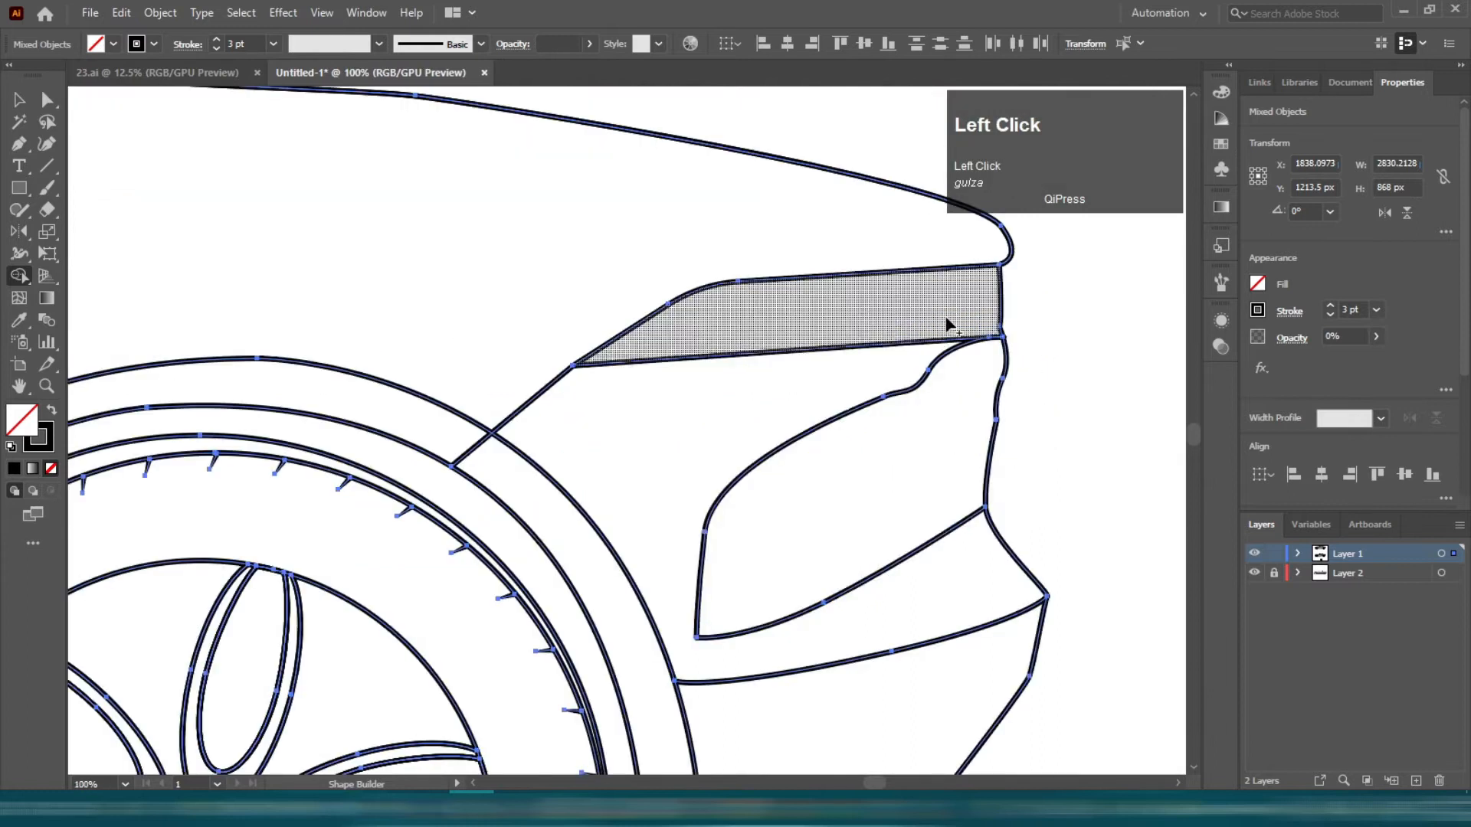
scroll(532, 434, down, 2)
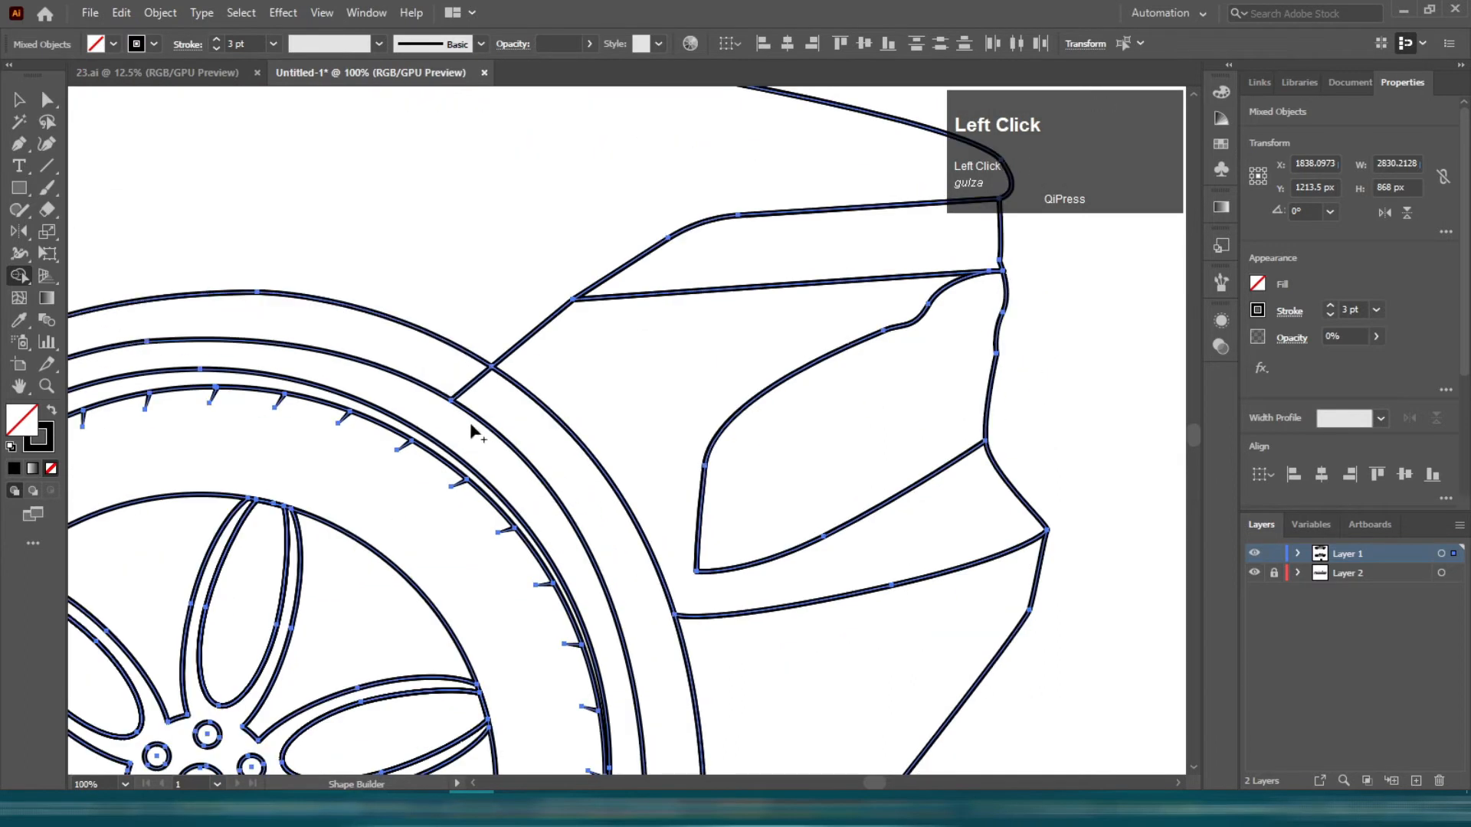
alt+scroll(470, 433, down, 2)
click(608, 521)
drag(289, 489, 528, 444)
click(434, 314)
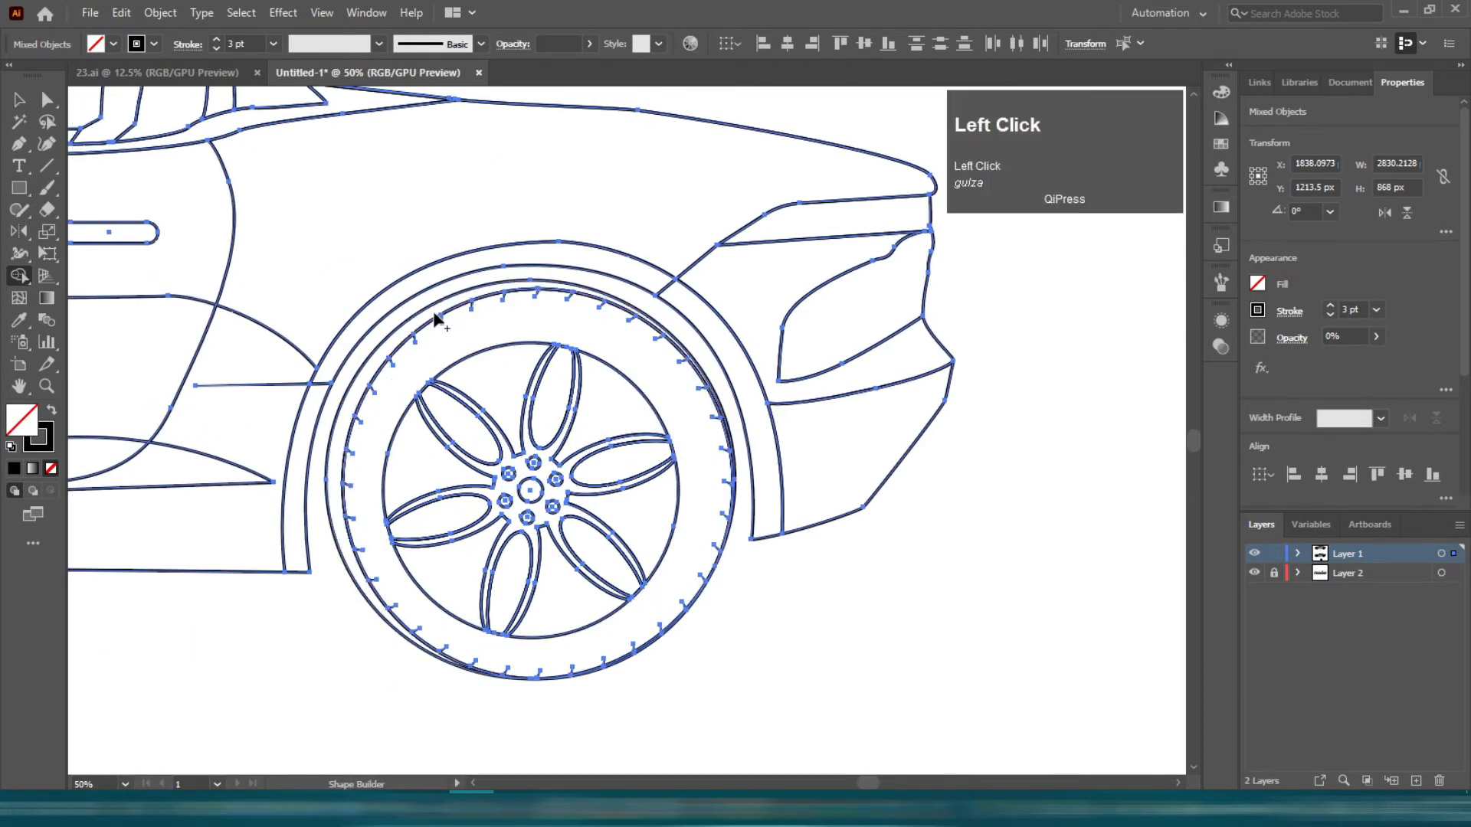
drag(335, 368, 692, 371)
alt+scroll(692, 371, down, 2)
- Form closed shapes from the lower door and side sill regions with Shape Builder
click(774, 416)
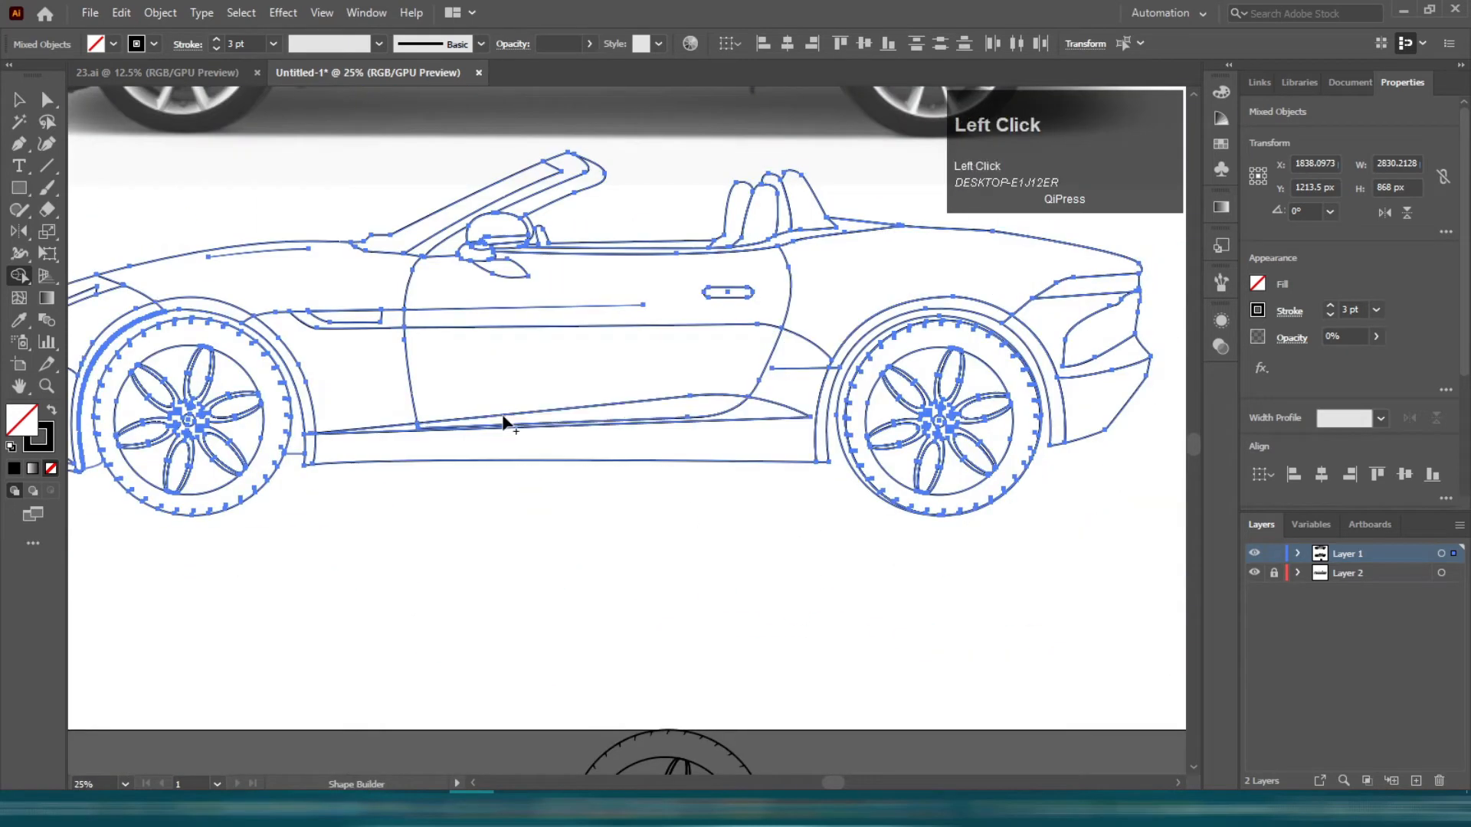
alt+scroll(502, 422, up, 2)
alt+scroll(330, 429, down, 1)
alt+scroll(325, 430, up, 4)
click(452, 421)
alt+scroll(476, 428, down, 4)
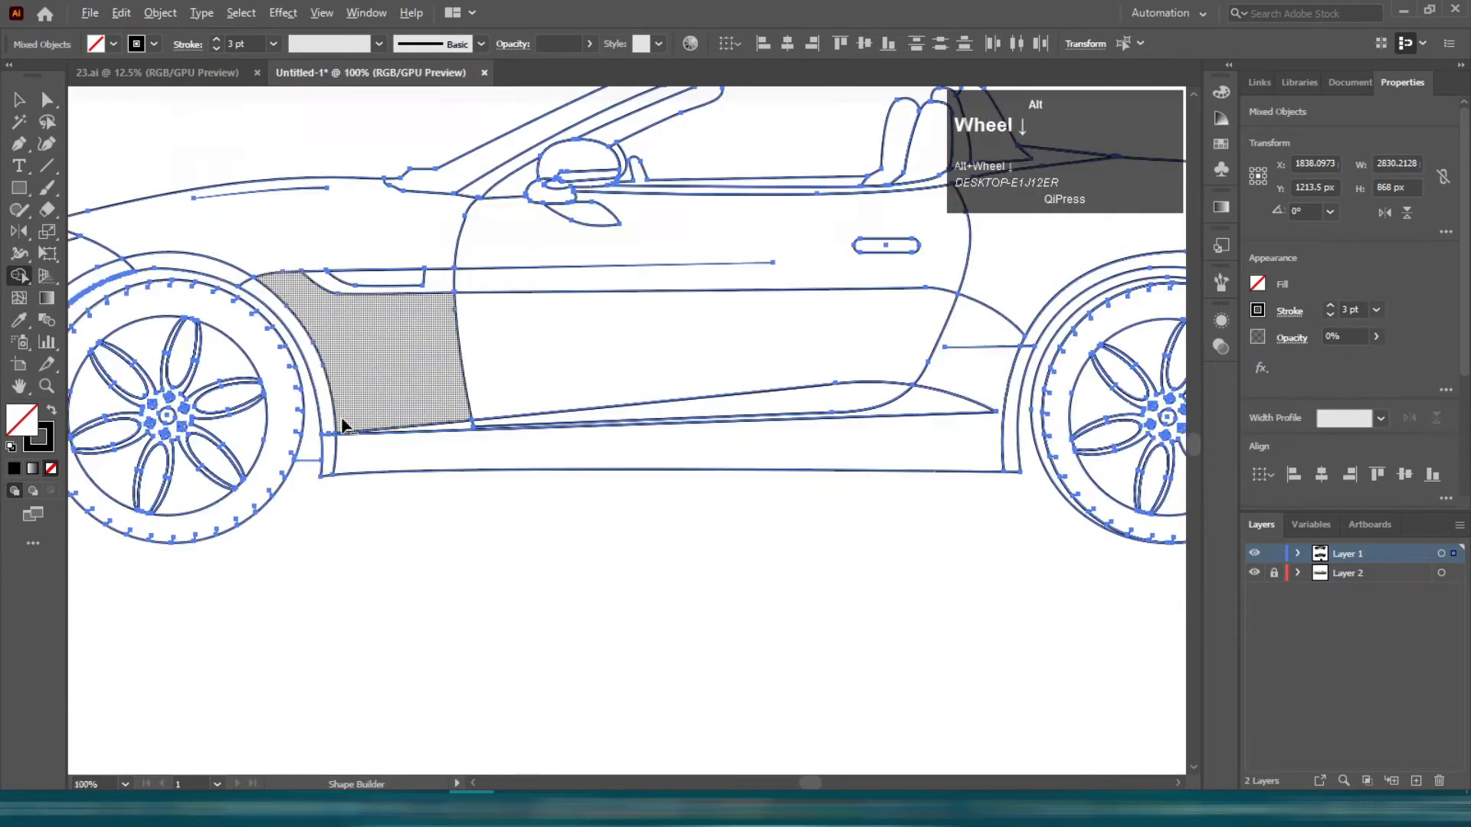
alt+scroll(343, 423, down, 2)
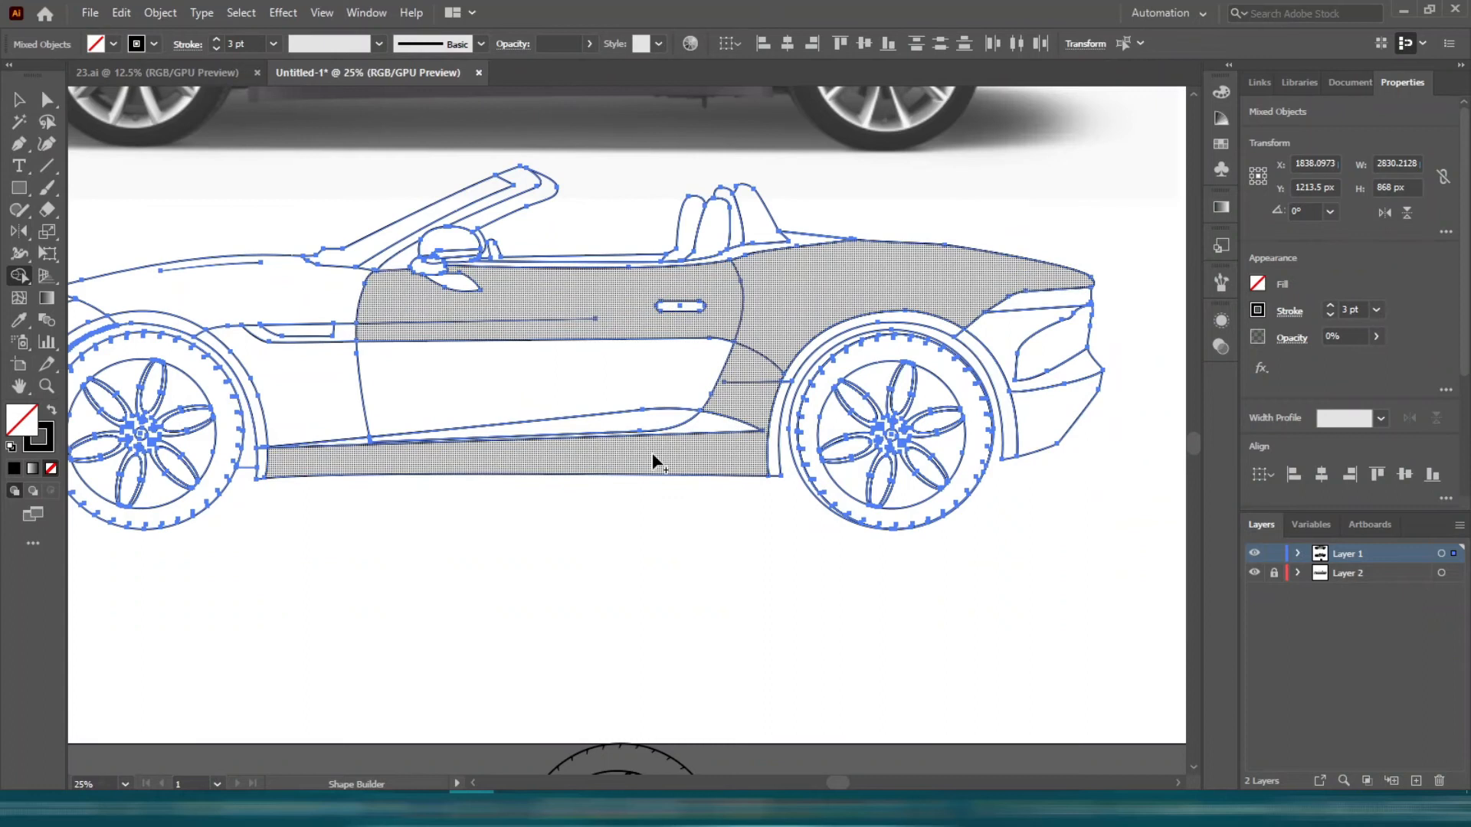
click(653, 457)
click(277, 456)
- Form closed shapes for the front bumper area and the front wheel well with Shape Builder
drag(200, 312, 457, 308)
alt+scroll(243, 393, up, 2)
click(246, 429)
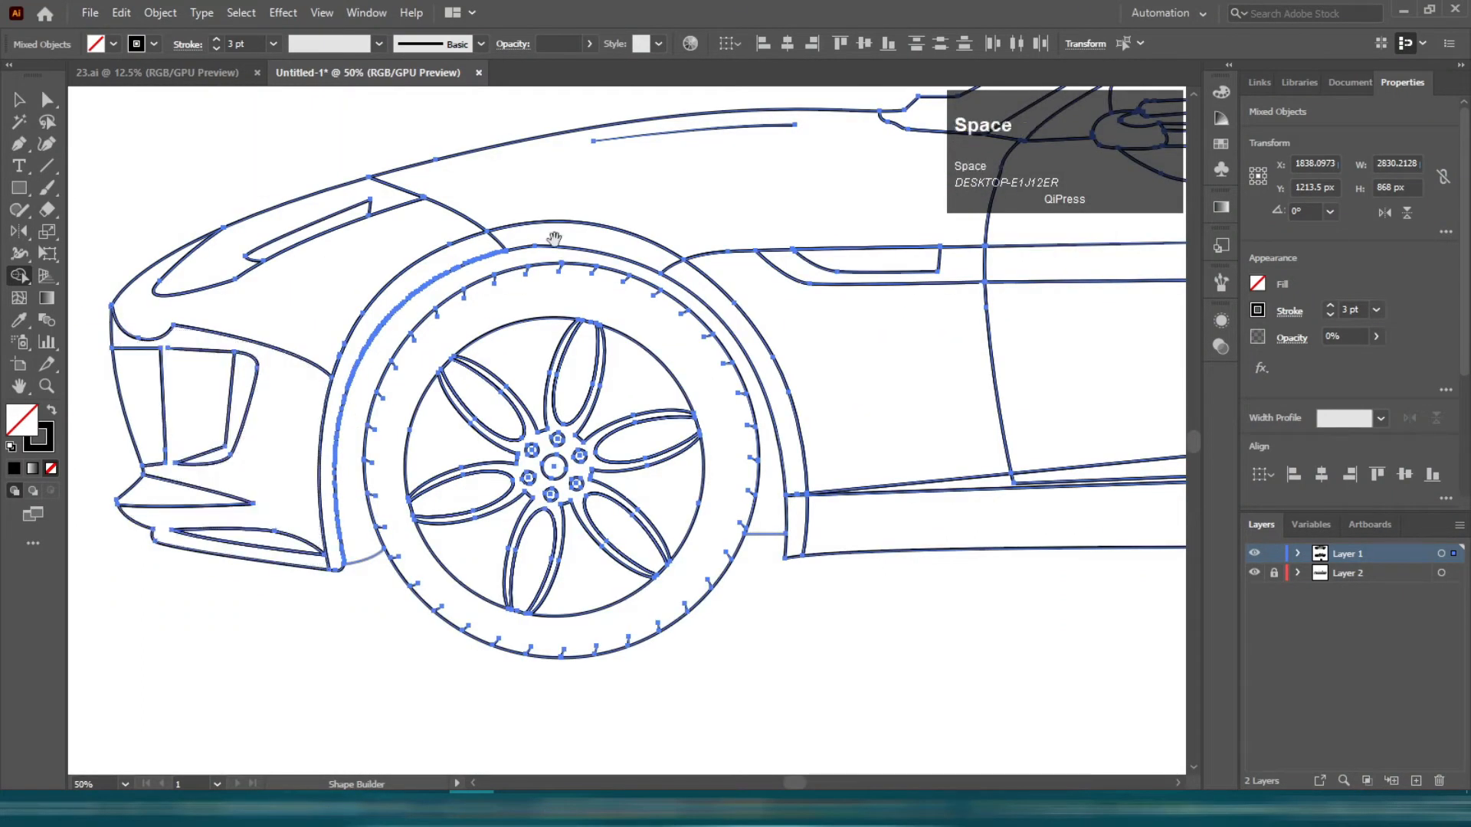
space+drag(555, 237, 302, 292)
alt+scroll(314, 304, down, 1)
click(349, 306)
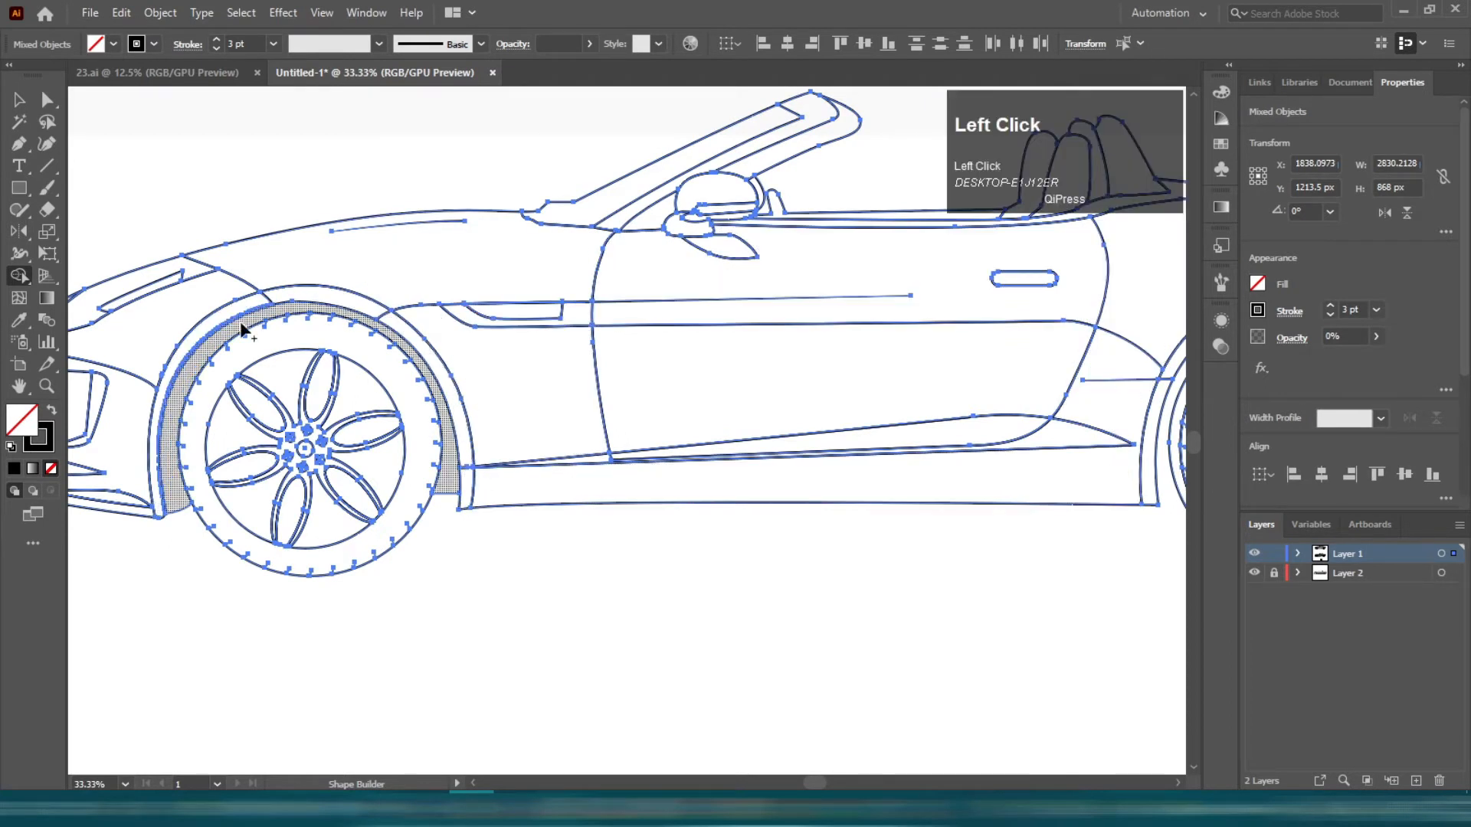
- Check the regions around the door, tail light and rear body for correctly closed shapes
space+drag(647, 338, 291, 316)
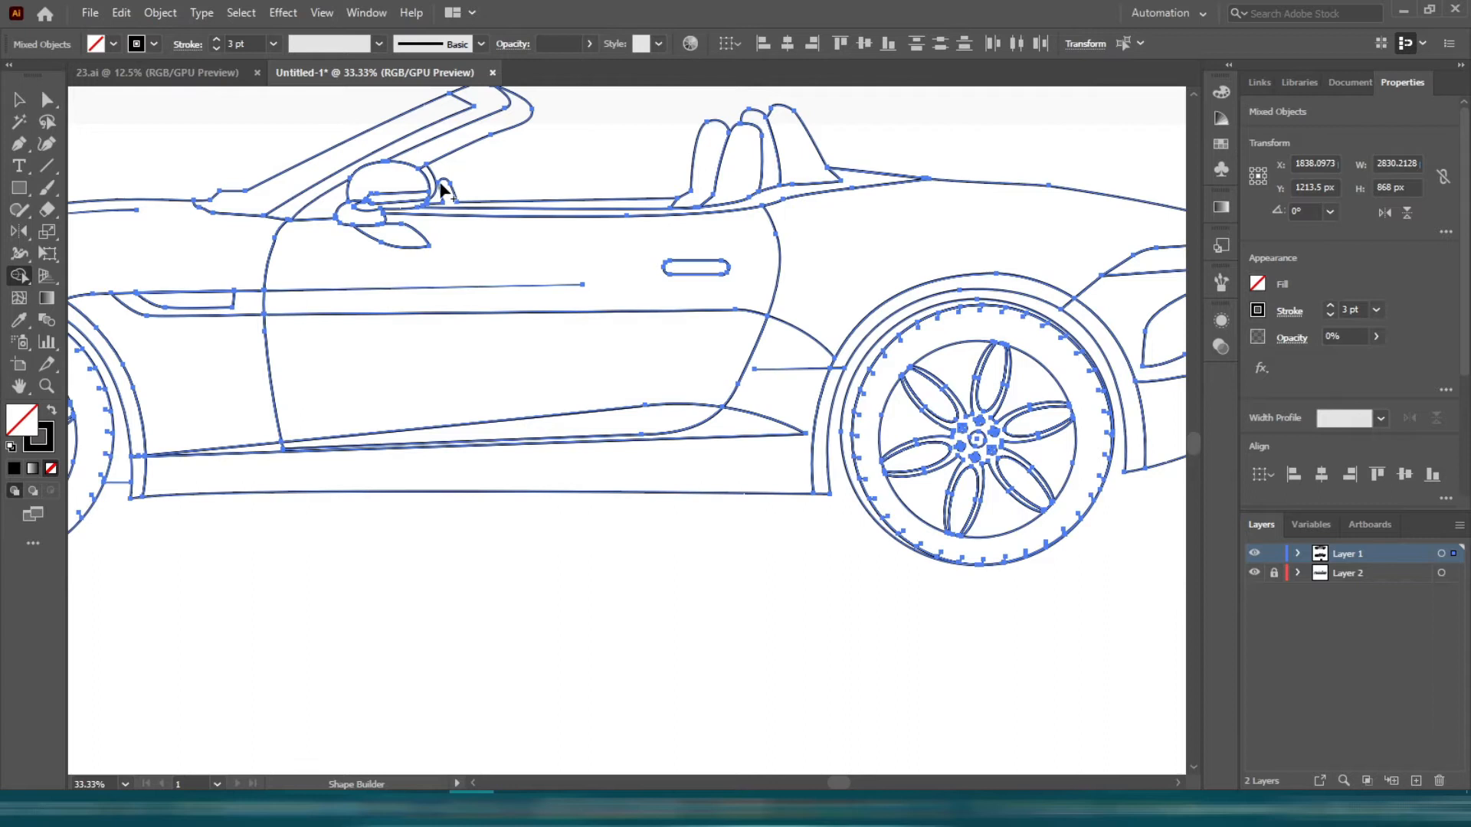
drag(336, 203, 176, 310)
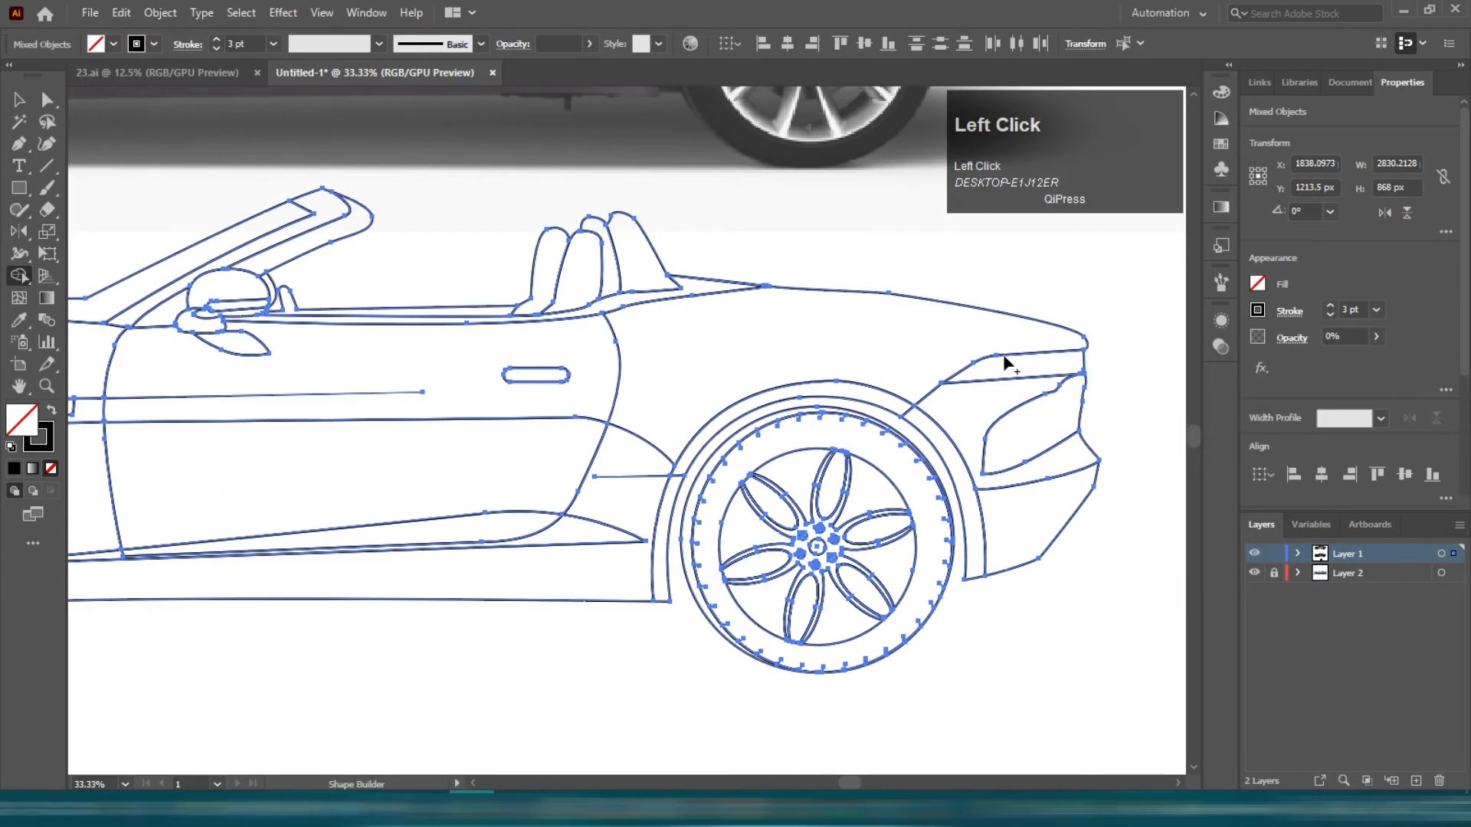
scroll(1026, 398, down, 3)
scroll(565, 431, up, 4)
click(480, 509)
scroll(407, 512, down, 2)
scroll(305, 437, down, 3)
scroll(815, 526, up, 3)
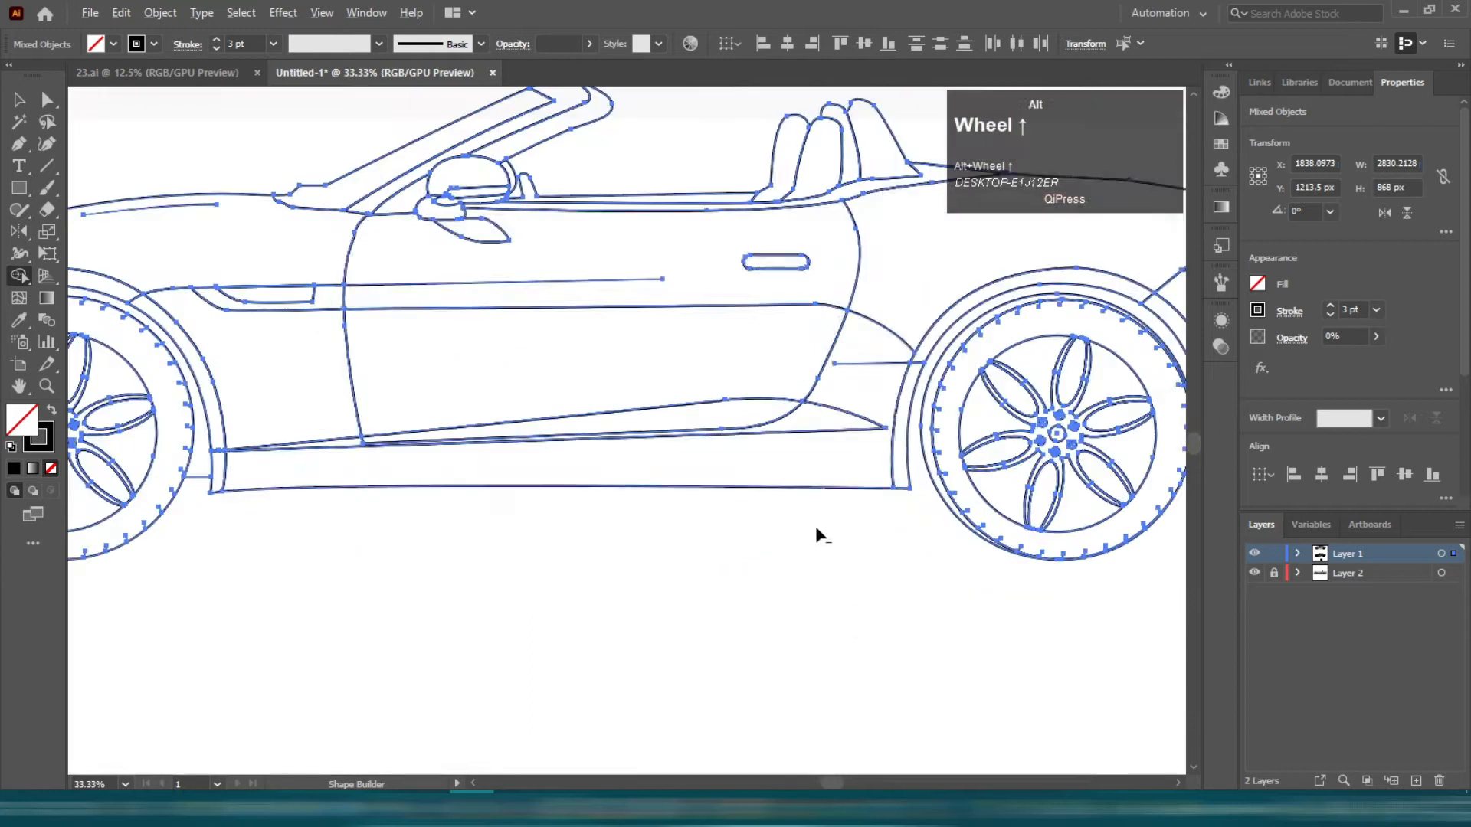
- Try to select the lower door trim with its neighbouring body panels and combine them using Shape Builder
key(v)
click(815, 418)
click(774, 400)
click(826, 365)
click(782, 403)
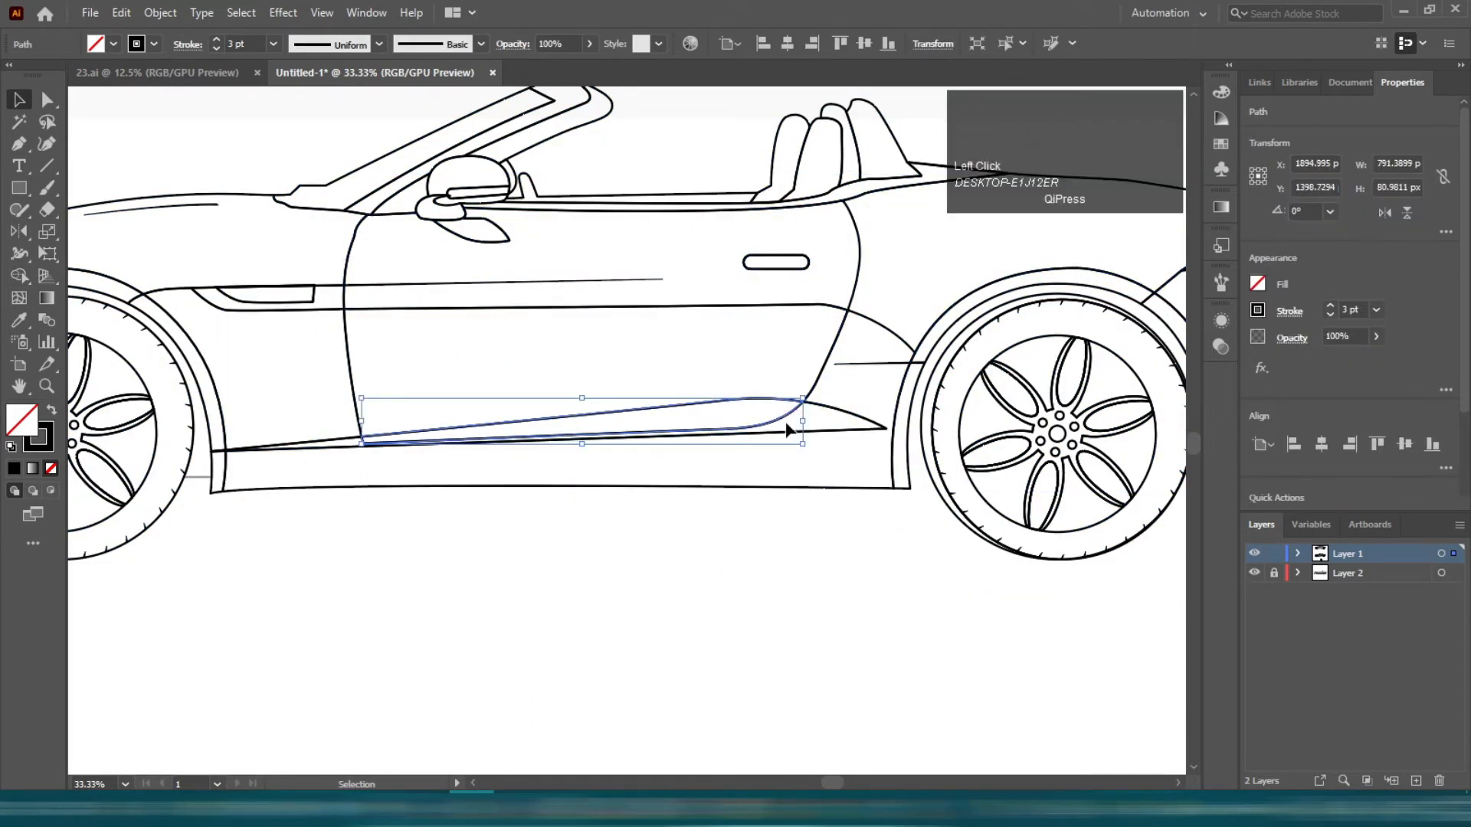
drag(614, 507, 734, 384)
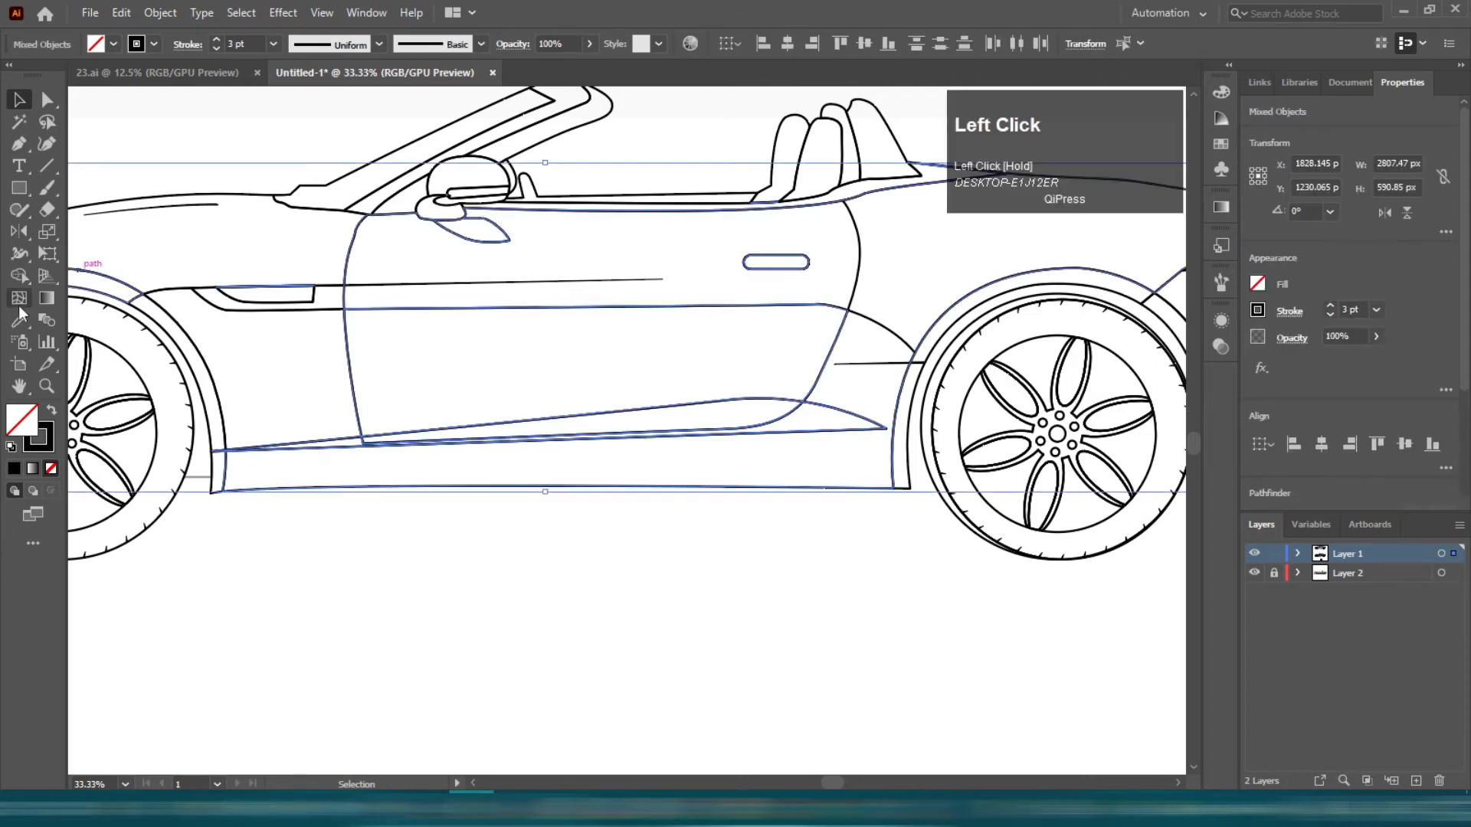
click(19, 276)
key(v)
key(ctrl+z)
click(698, 614)
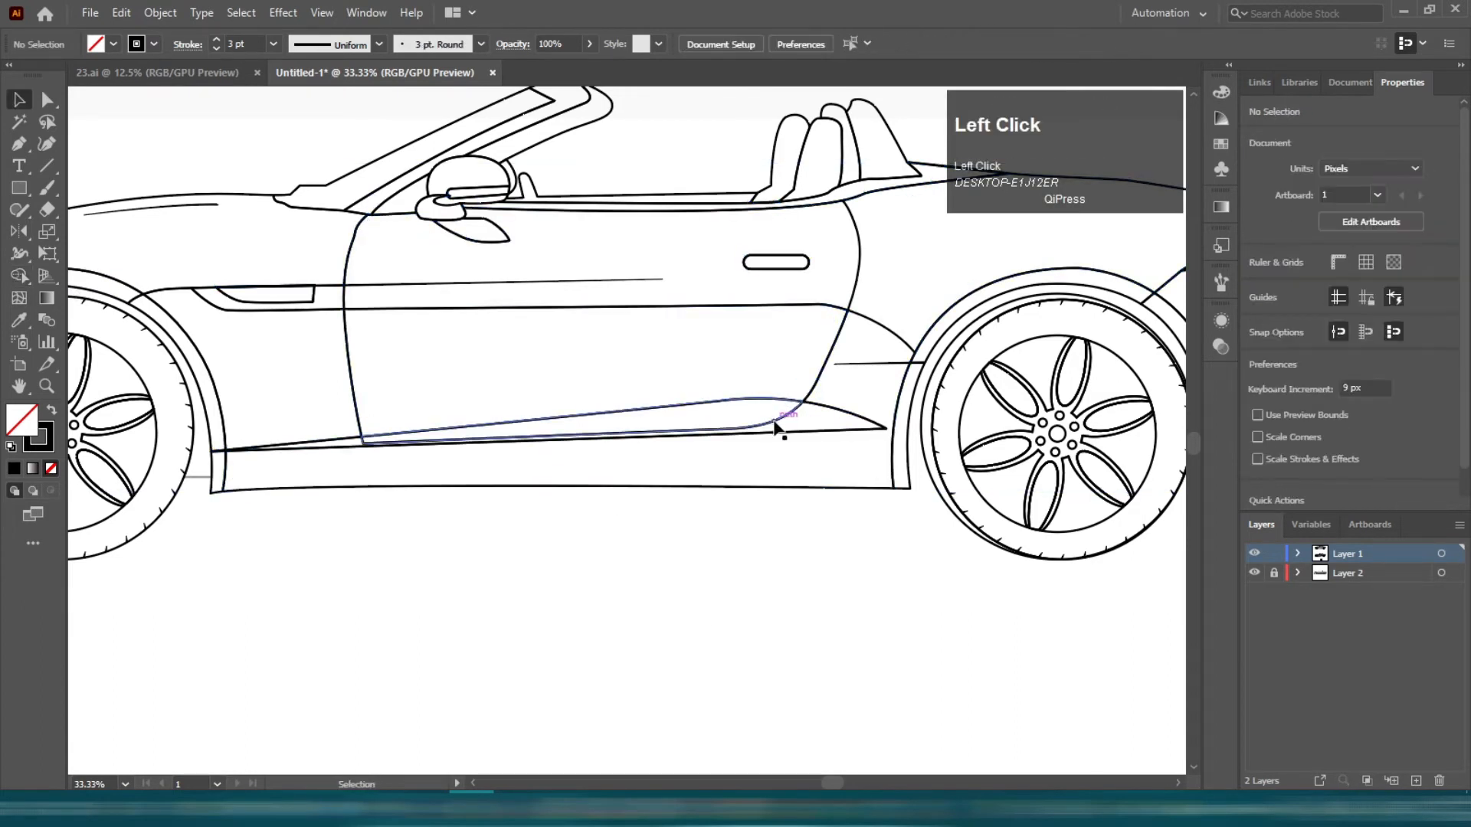
- Duplicate the slim lower door trim shape in front and set one copy aside below the car
click(776, 425)
key(ctrl+c)
key(ctrl+f)
drag(736, 388, 690, 505)
- Merge the pieces of the long wedge between the door and the side sill into one shape with Shape Builder
click(19, 276)
drag(832, 417, 337, 443)
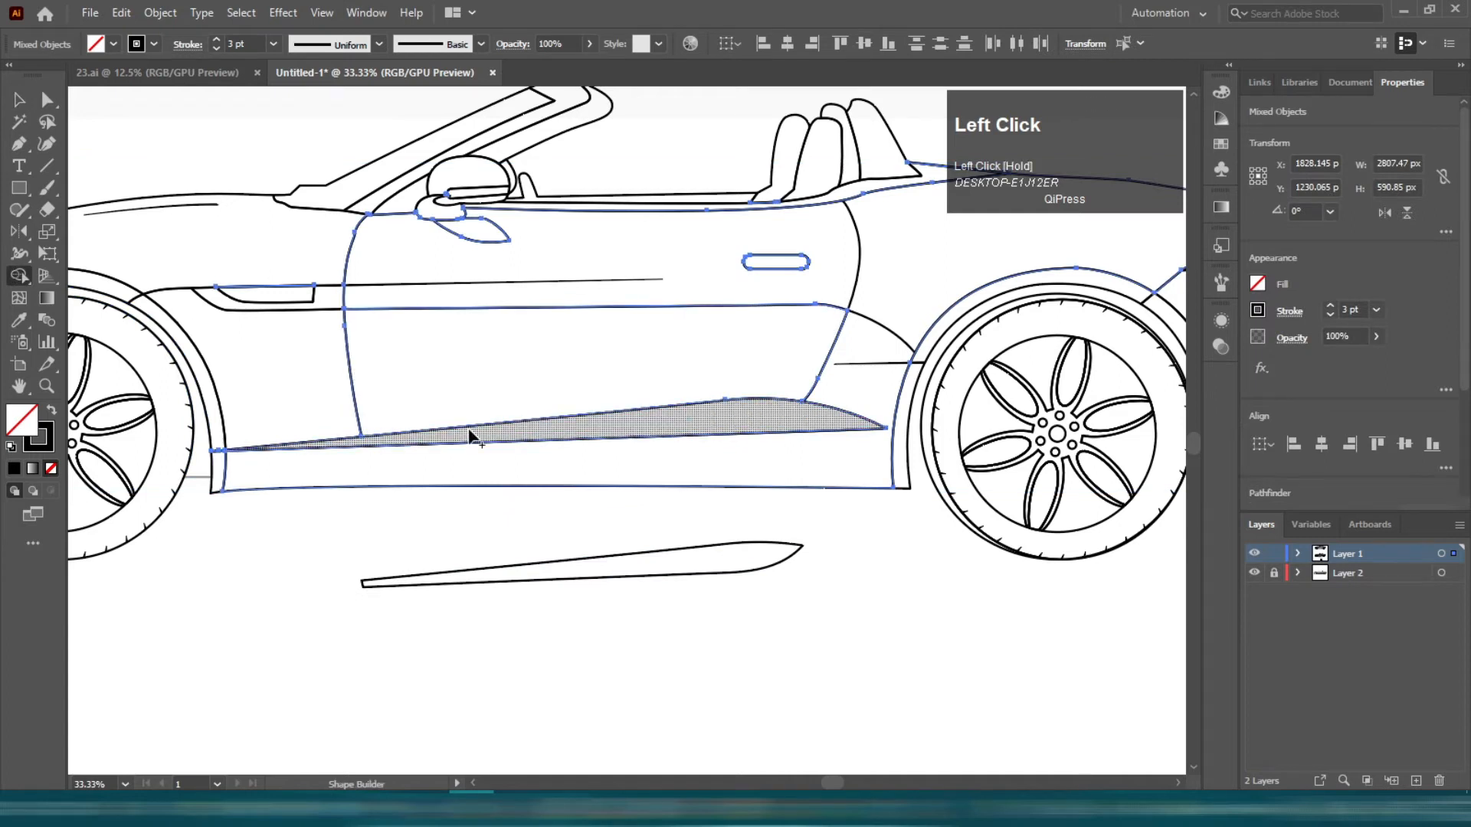
- Move the slim trim copy from below the car back onto the wedge along the lower edge of the door
click(19, 99)
click(586, 525)
drag(603, 422, 600, 422)
scroll(565, 414, up, 3)
scroll(587, 454, down, 2)
scroll(858, 441, up, 2)
drag(968, 457, 955, 456)
scroll(827, 445, down, 2)
scroll(736, 456, down, 2)
scroll(459, 453, up, 4)
- Reposition the anchor point at the front end of the slim trim so it meets the wedge's outline
key(a)
drag(780, 517, 776, 509)
scroll(651, 410, down, 1)
scroll(739, 502, up, 1)
scroll(730, 491, down, 3)
drag(1072, 515, 631, 499)
scroll(738, 401, up, 3)
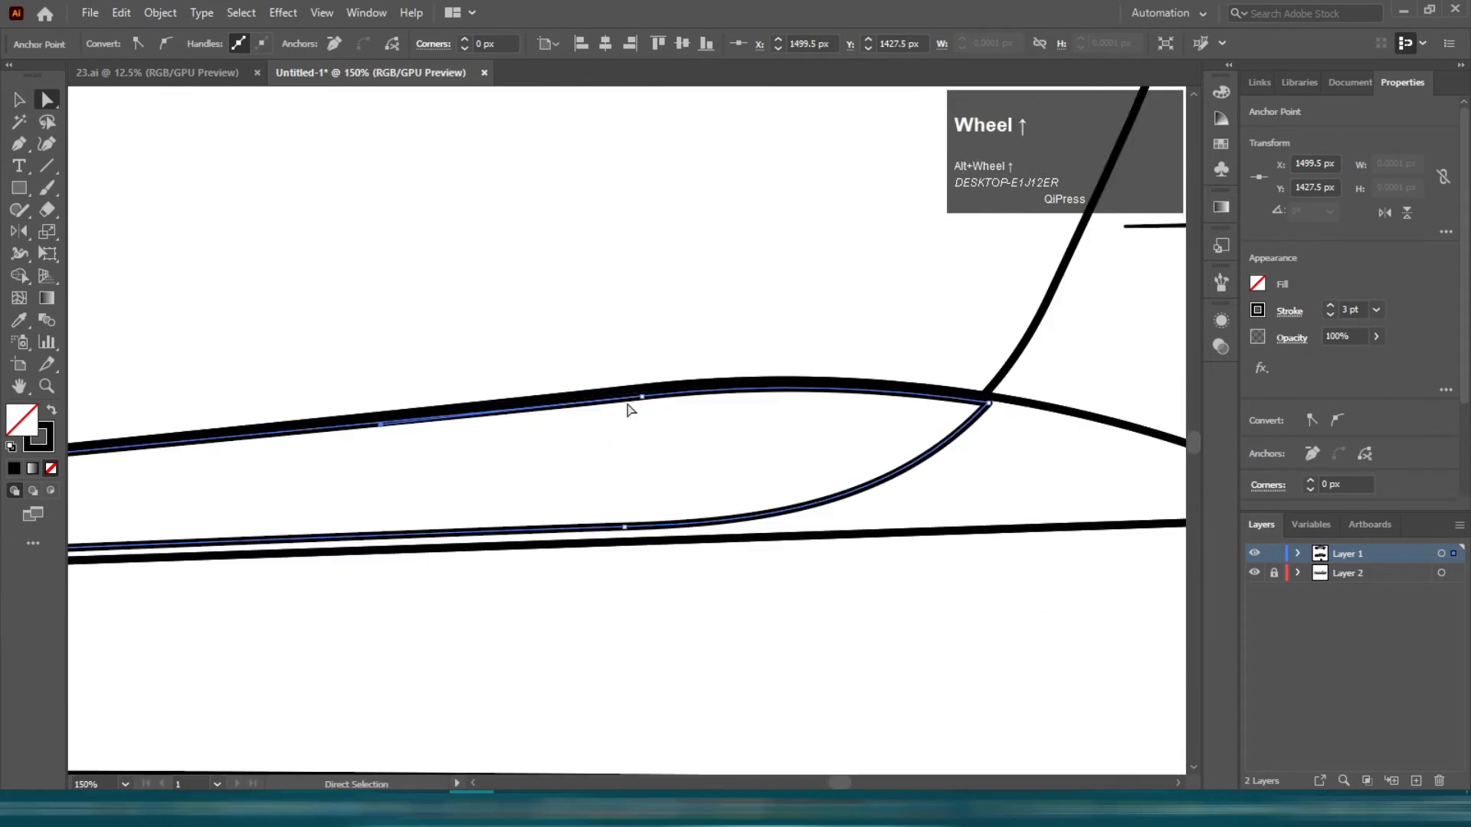
- Nudge the upper-edge and rear-tip anchor points of the slim trim to follow the wedge's upper edge
drag(634, 399, 630, 392)
scroll(727, 409, down, 4)
scroll(793, 389, up, 8)
drag(559, 480, 555, 452)
scroll(705, 460, down, 9)
key(v)
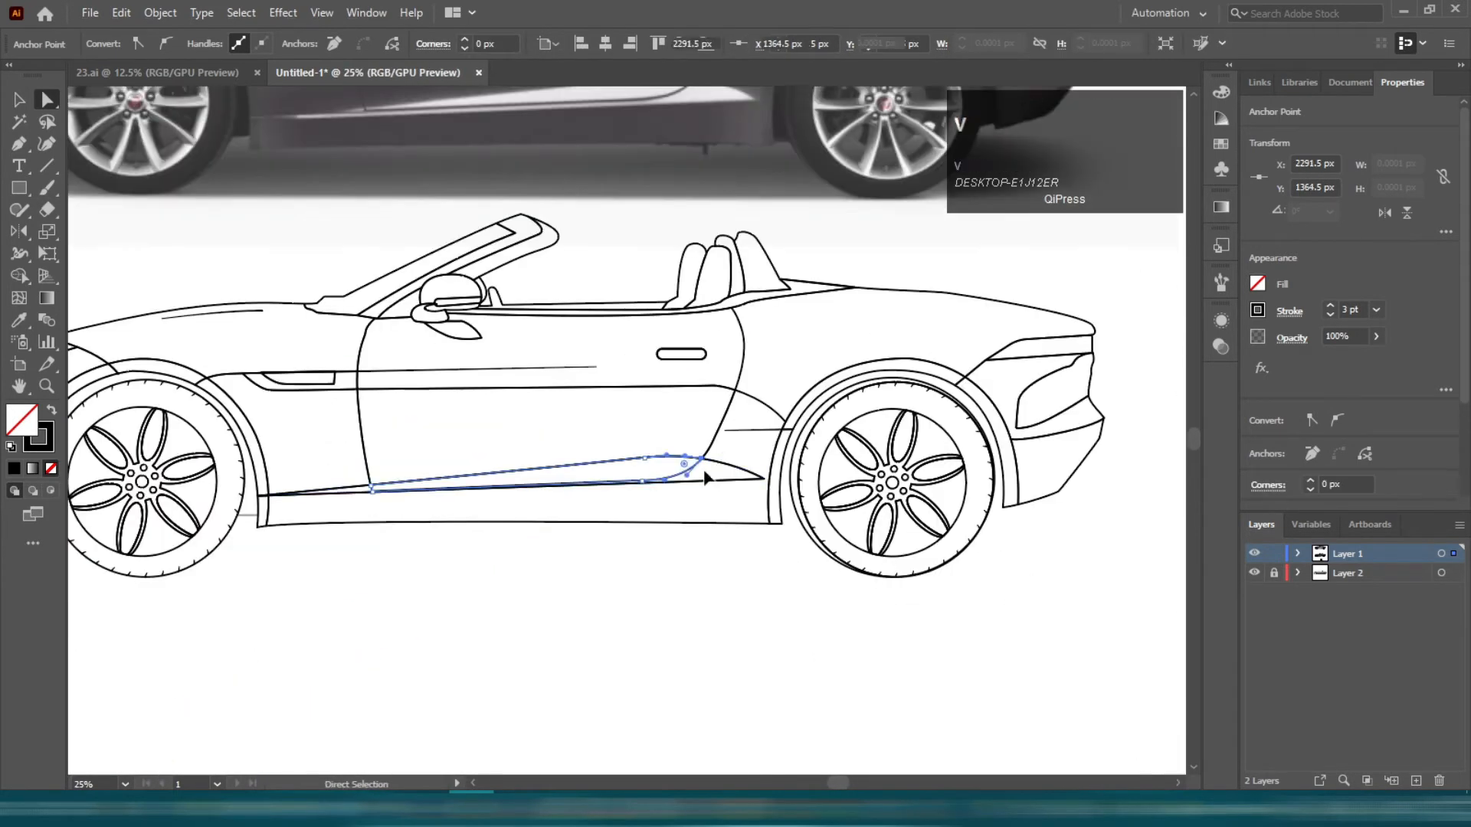
click(629, 563)
- Delete the trim's upper edge segment where it duplicates the wedge outline
key(a)
scroll(563, 456, up, 4)
key(ctrl+z)
key(Delete)
key(ctrl+z)
click(833, 413)
key(Delete)
- Delete the leftover segment at the trim's front end, keeping only its lower curve as an open path
scroll(705, 475, left, 4)
key(space)
click(622, 483)
key(Delete)
key(ctrl+z)
click(233, 522)
key(Delete)
key(v)
click(316, 464)
scroll(306, 473, down, 2)
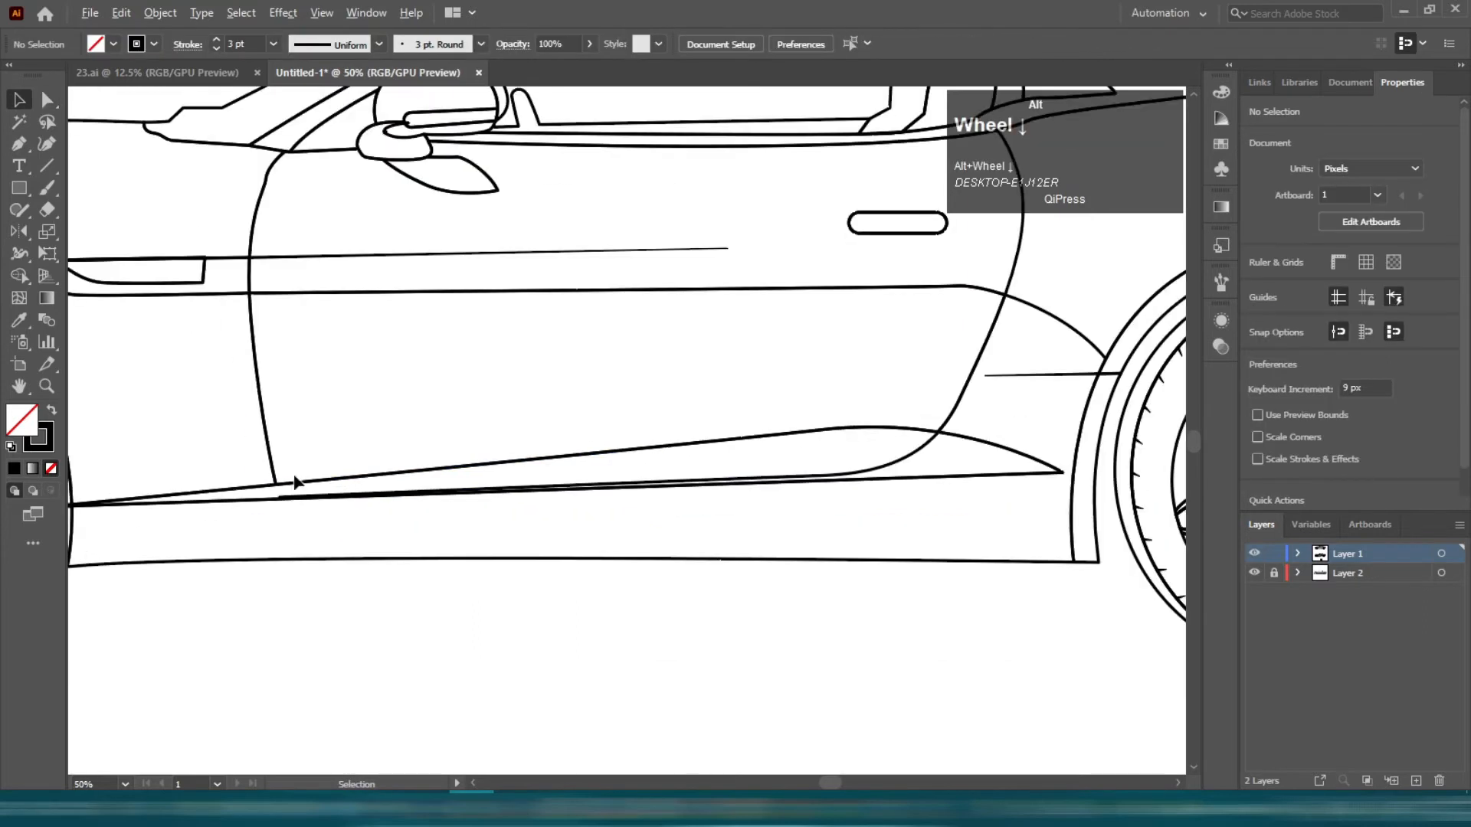
- Close the gap between the door's front line and the front end of the trim curve with the Pen tool
scroll(253, 502, up, 5)
key(p)
click(500, 477)
click(475, 404)
key(v)
scroll(556, 352, down, 5)
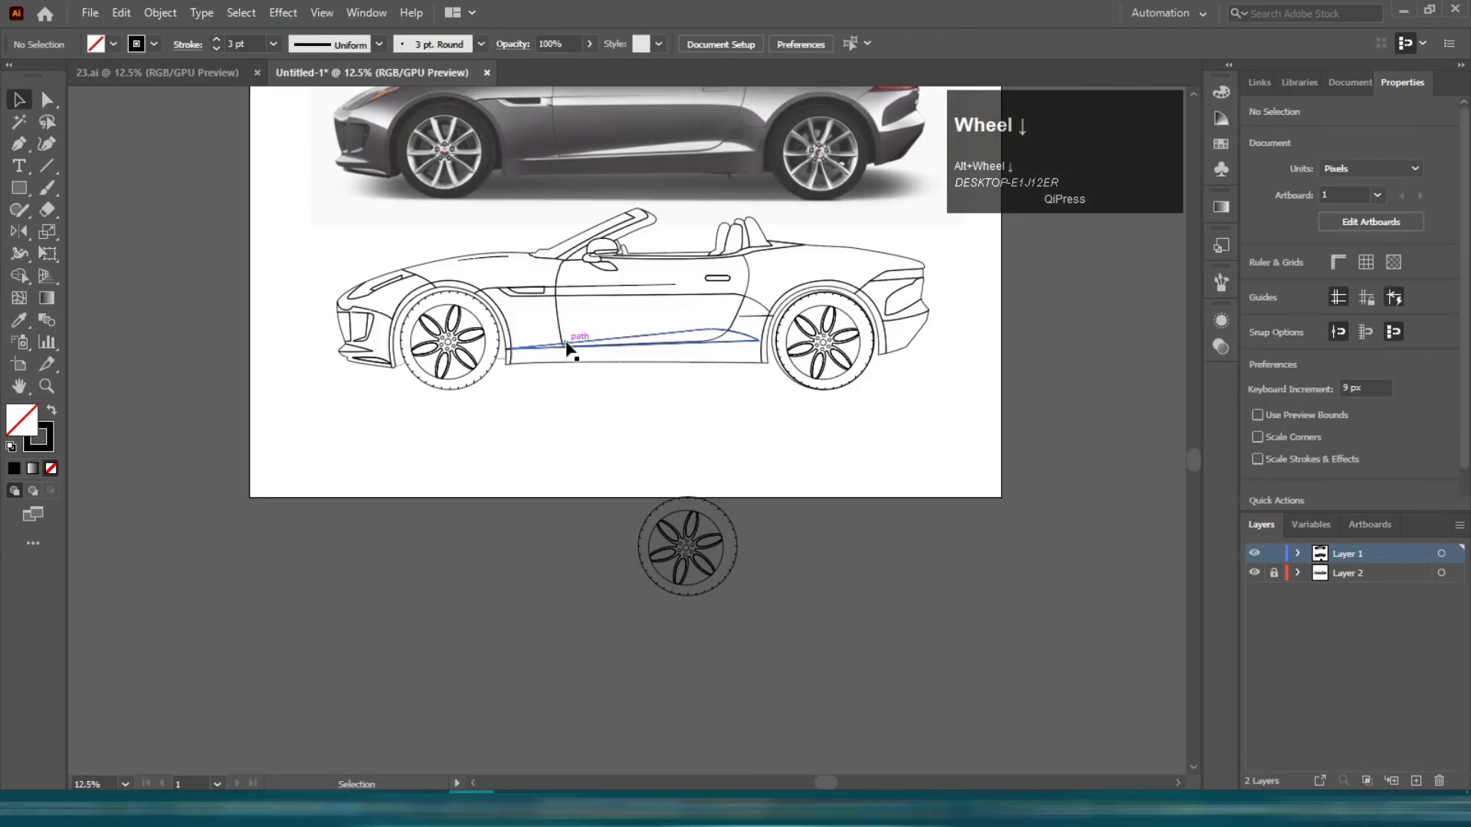
- Select the hood, front fender, upper door, rear body and side sill shapes together and fill them with bright red
scroll(584, 332, up, 2)
click(549, 442)
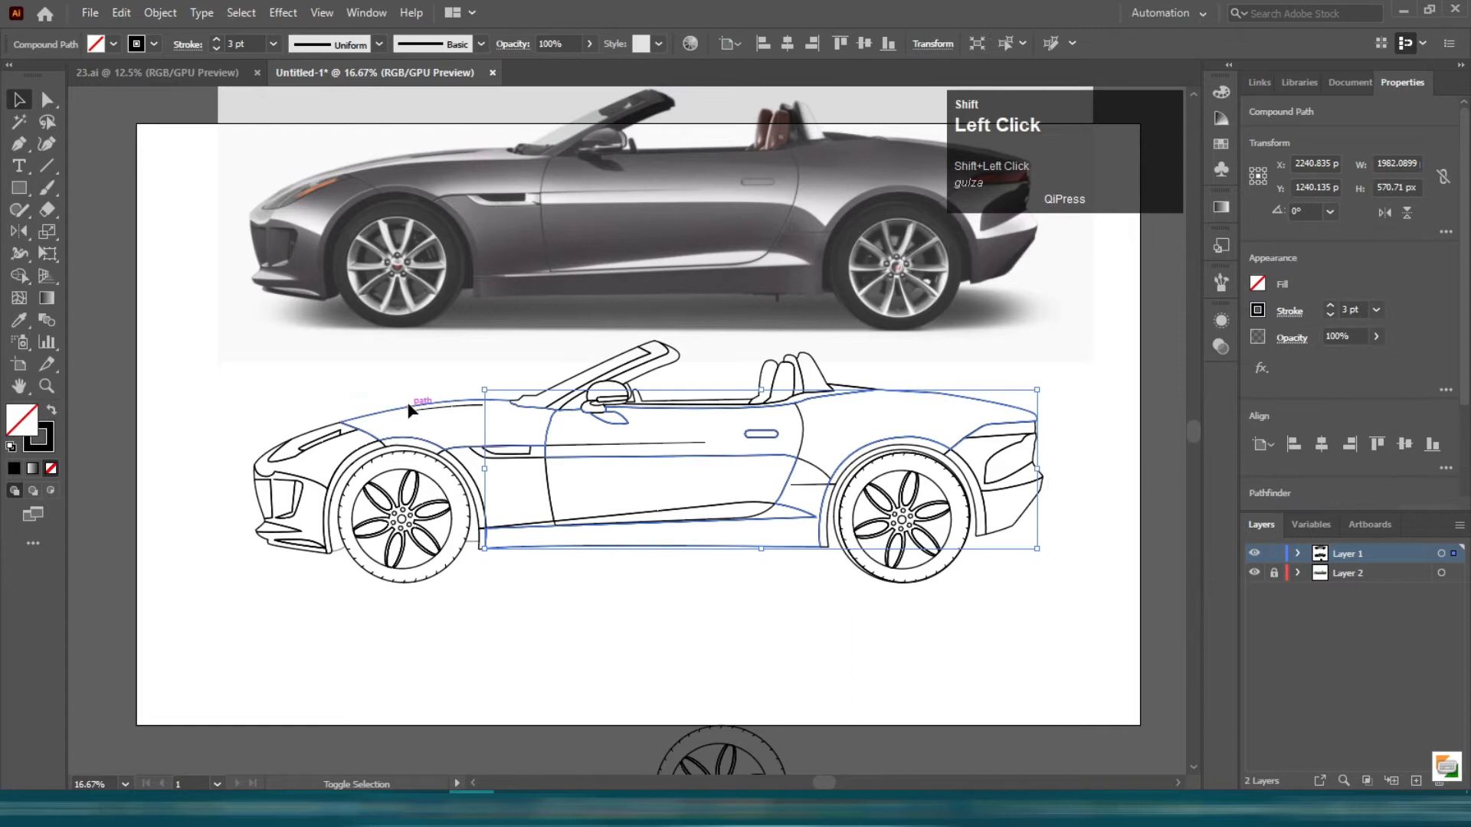
scroll(320, 521, up, 3)
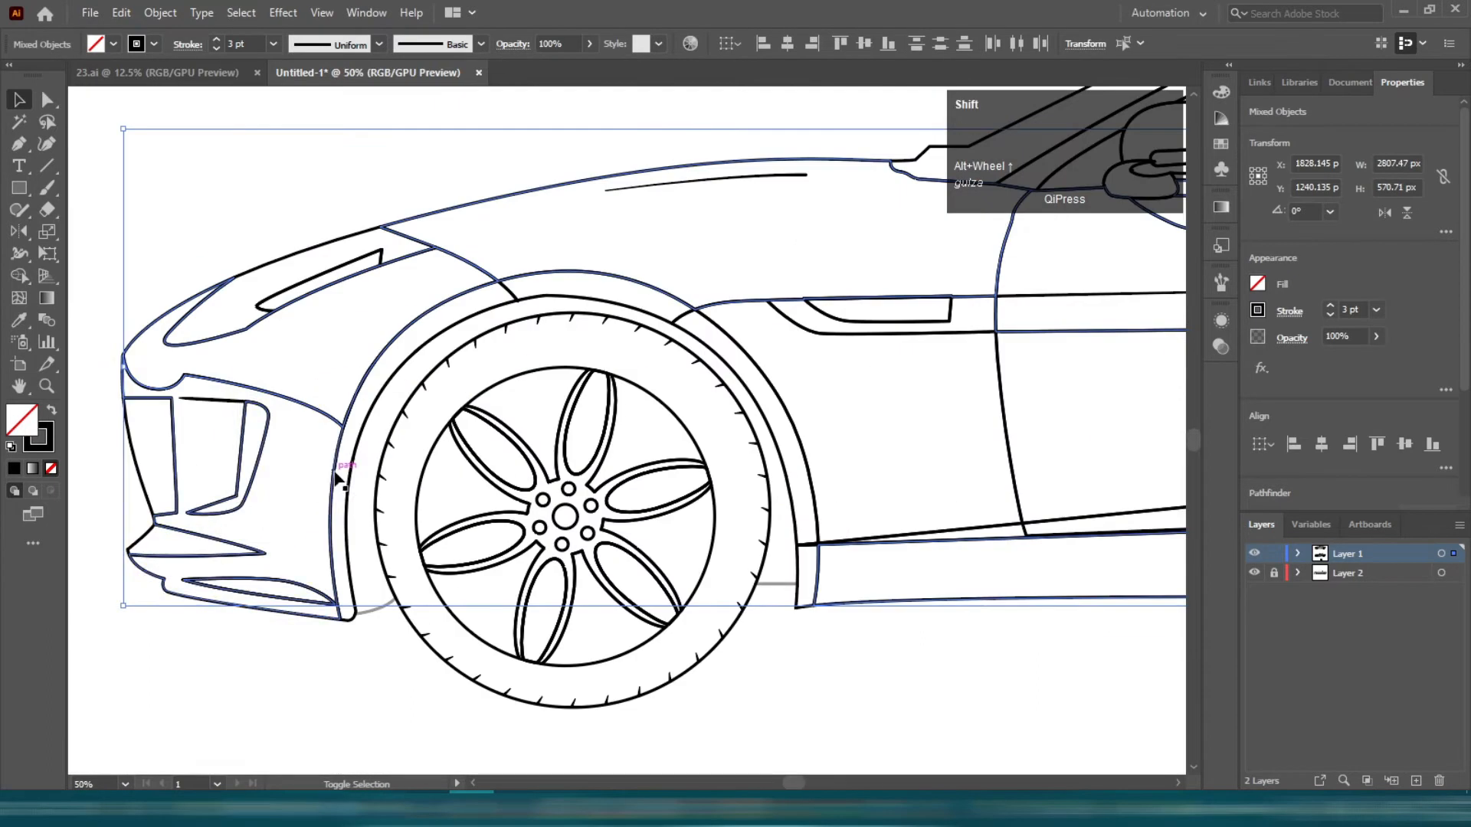
shift+click(348, 529)
scroll(838, 483, down, 3)
scroll(567, 498, up, 2)
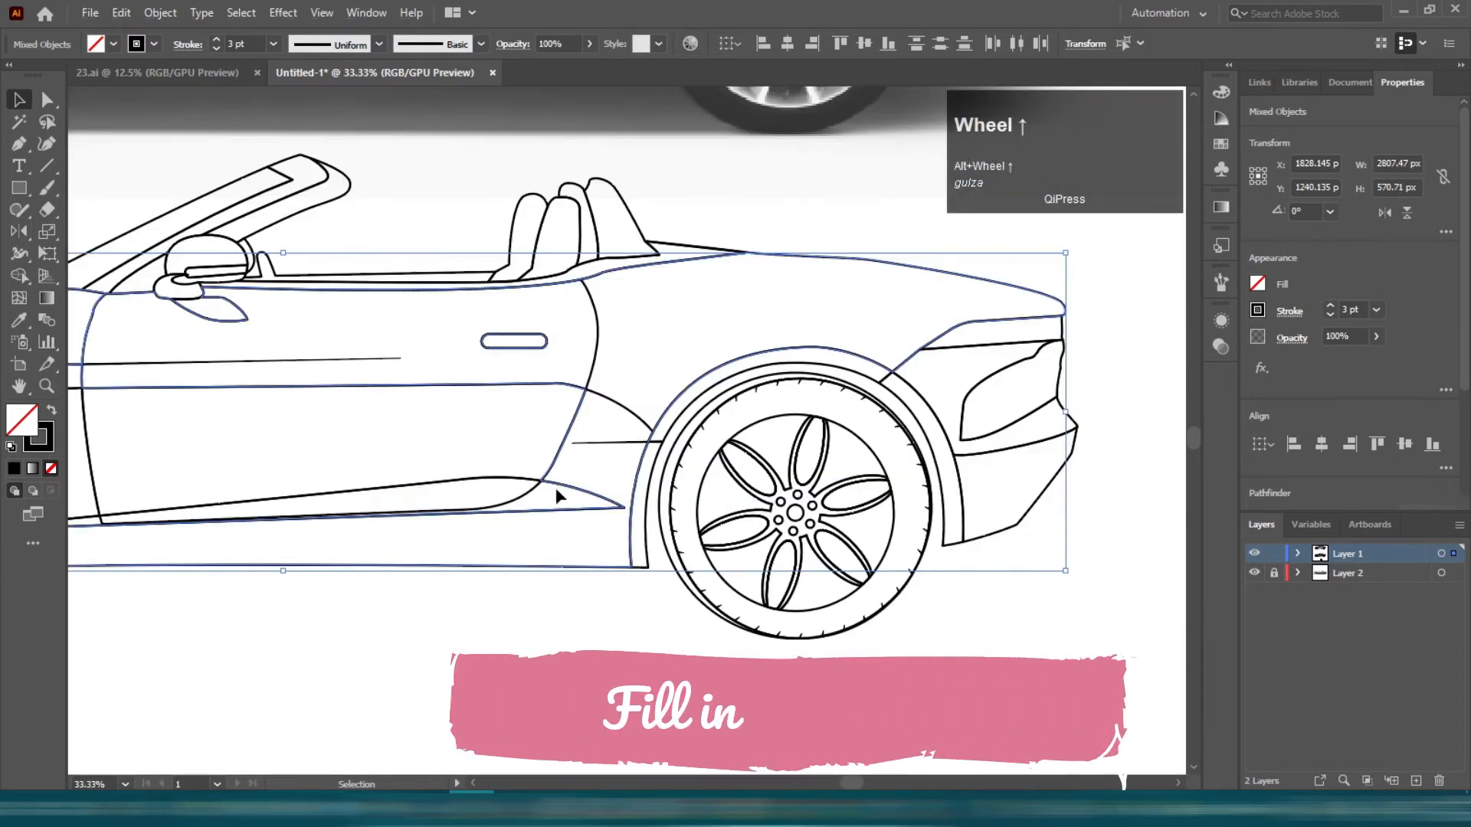
click(1221, 144)
click(1046, 141)
scroll(536, 398, down, 2)
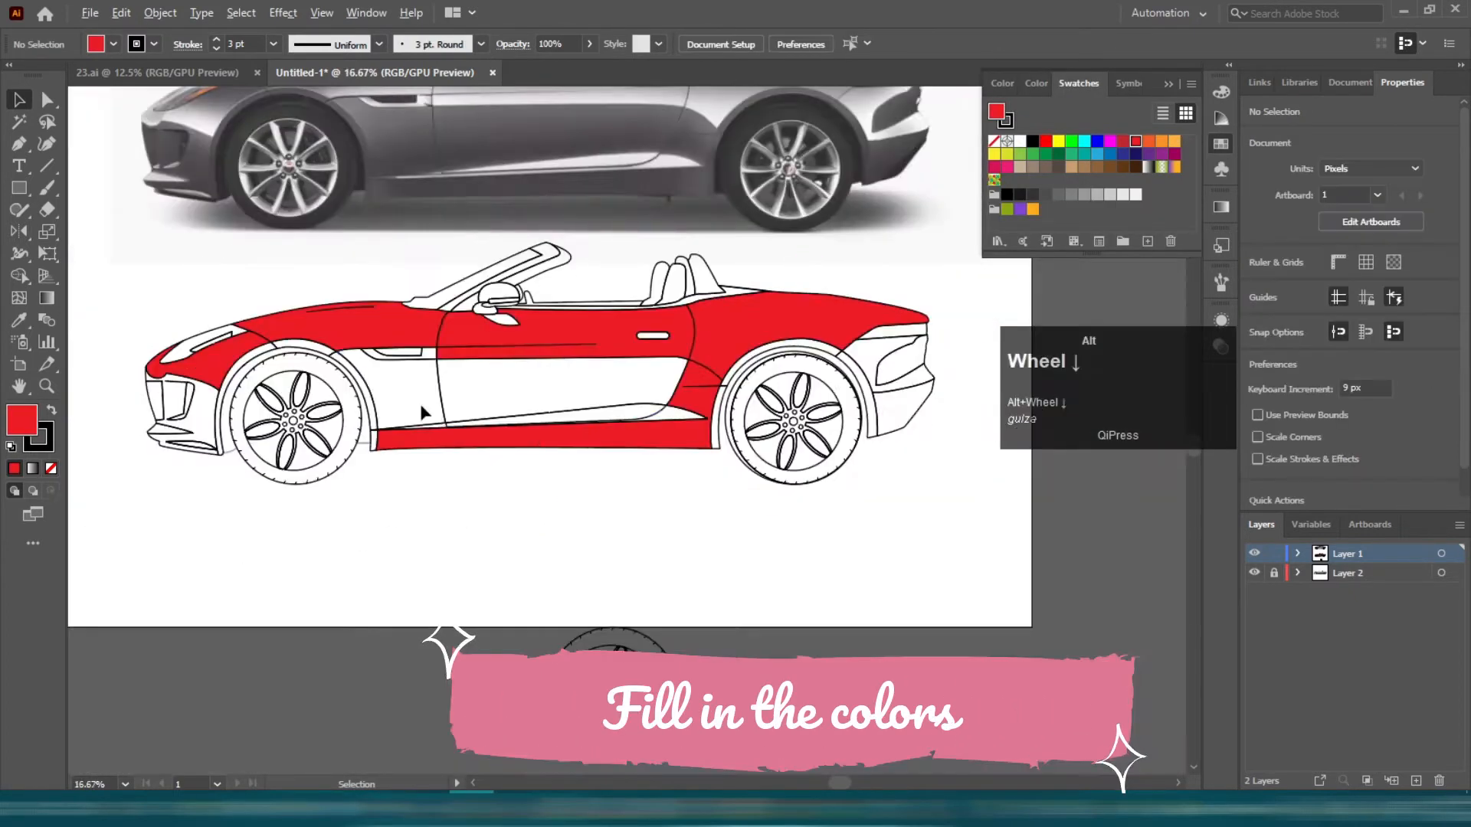
- Fill the panel between the front wheel arch and the door with the same bright red
scroll(452, 383, up, 2)
click(451, 381)
click(1046, 141)
click(1136, 141)
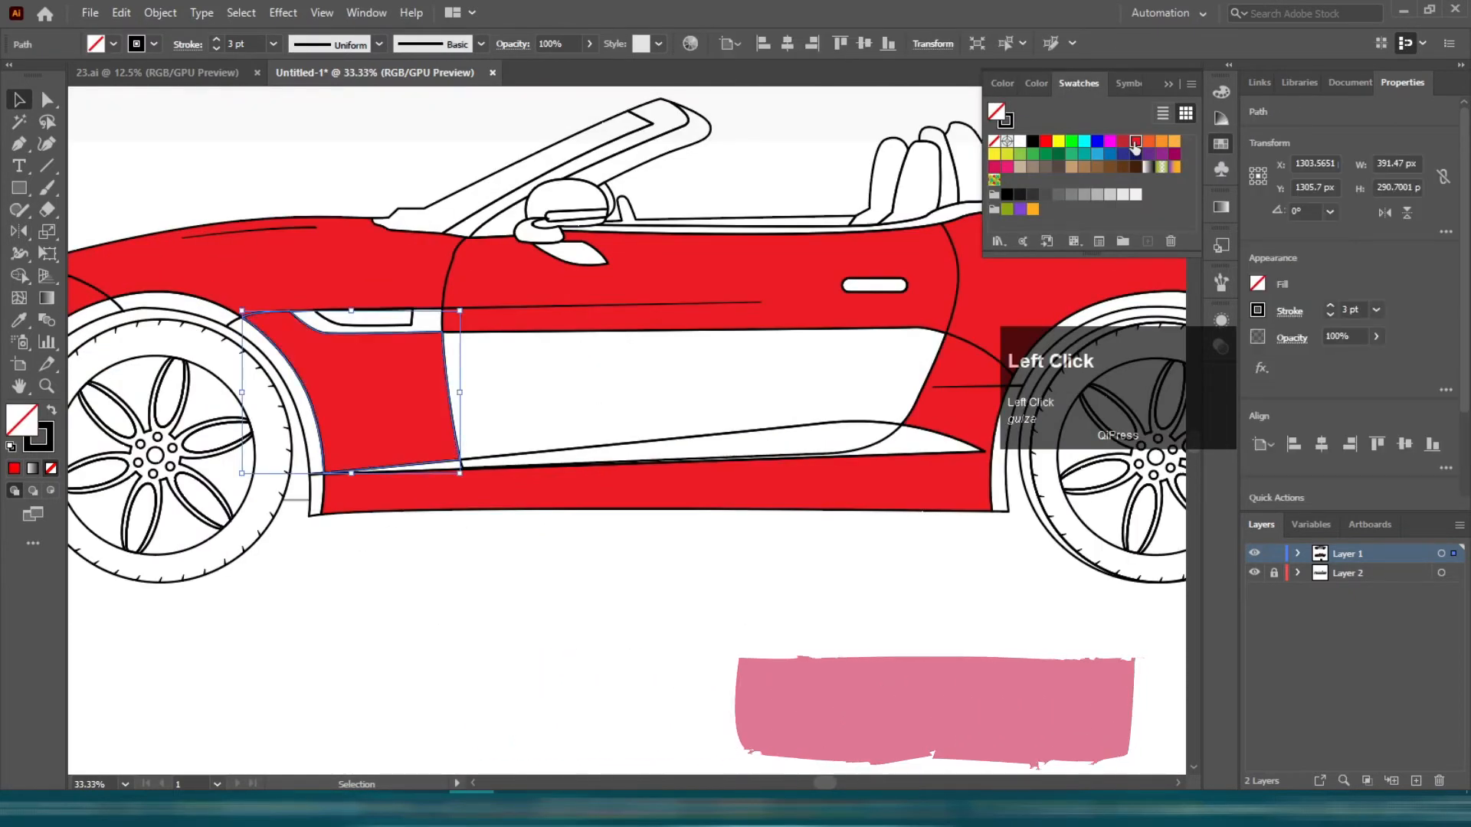
- Fill the large lower door panel with the body's bright red using Shape Builder on the whole car
key(v)
click(927, 397)
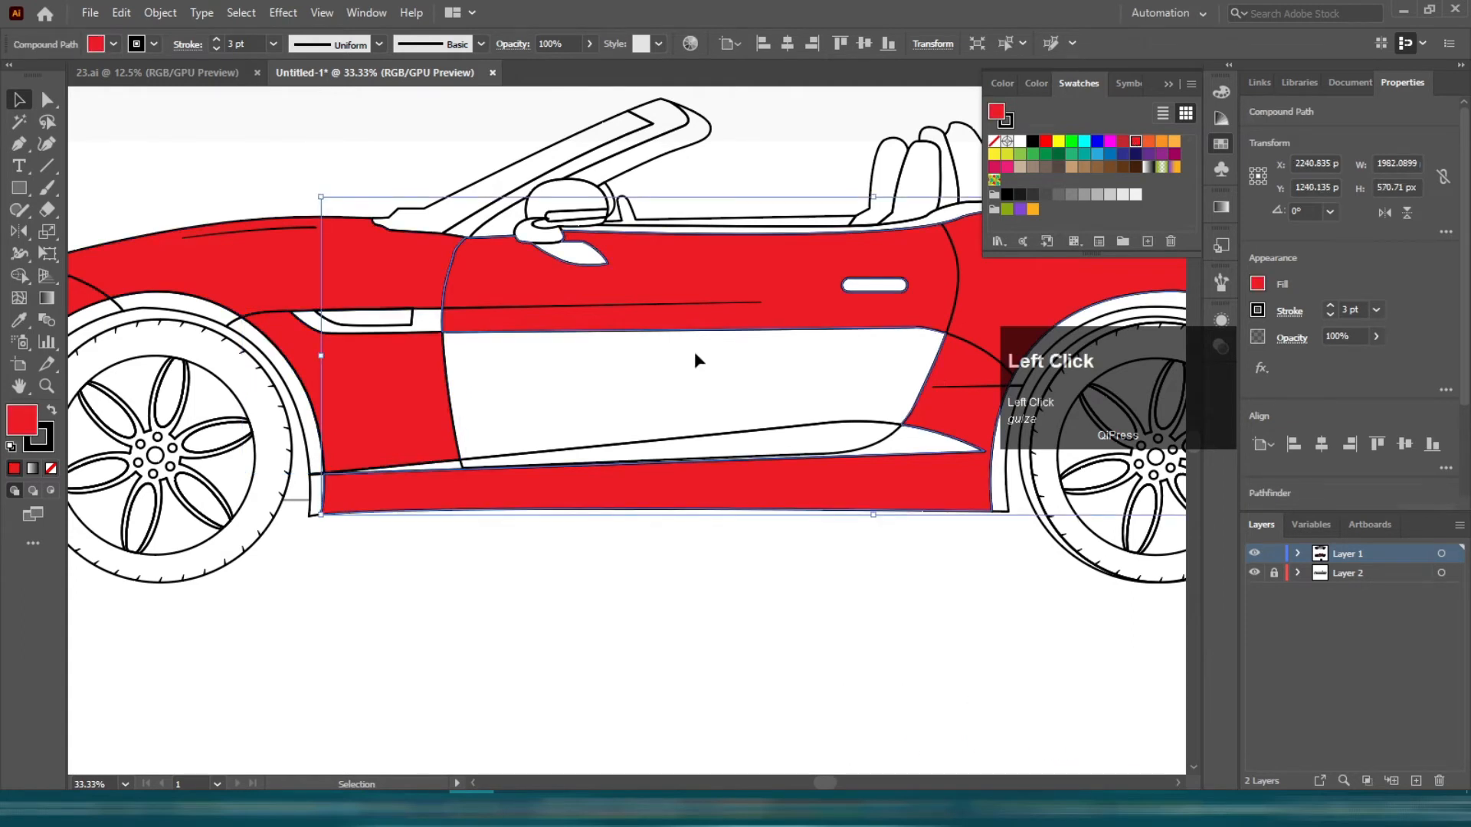
click(696, 359)
click(945, 376)
click(1135, 143)
click(632, 555)
drag(735, 498, 471, 283)
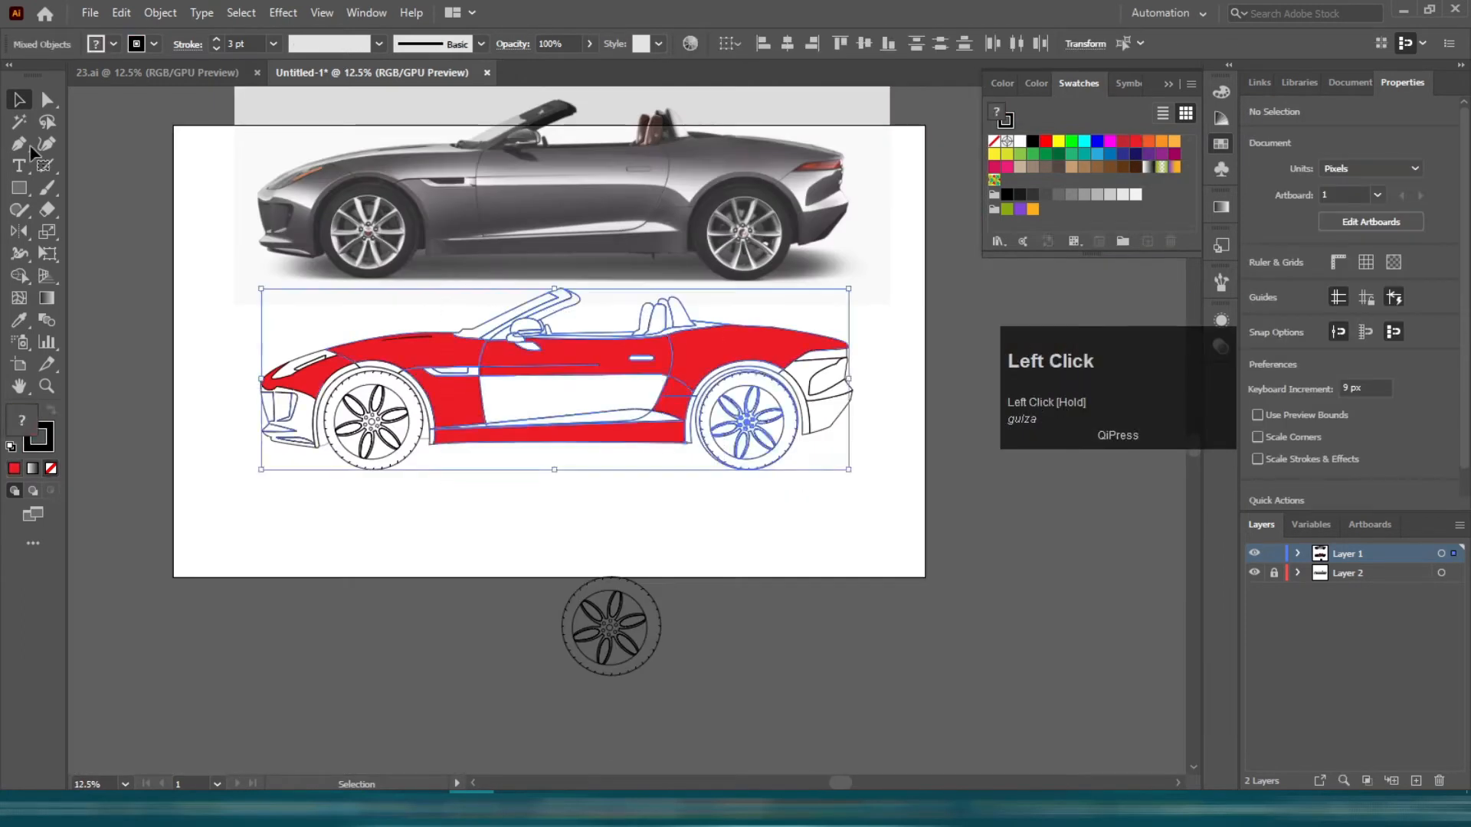
click(536, 401)
key(v)
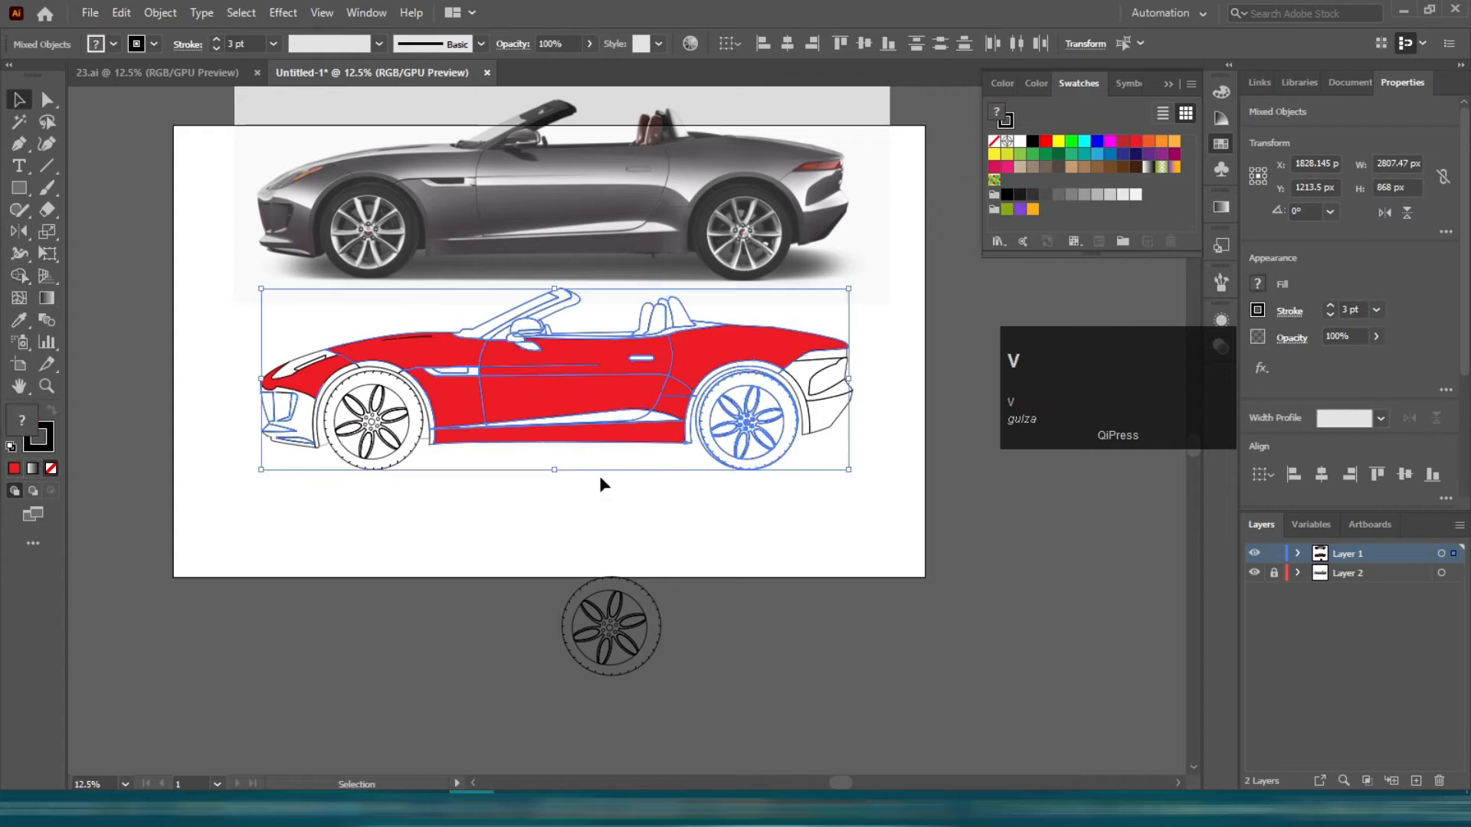
click(599, 475)
- Fill the long wedge between the door and the side sill with the body's bright red
scroll(969, 310, up, 3)
drag(970, 310, 1200, 322)
click(779, 351)
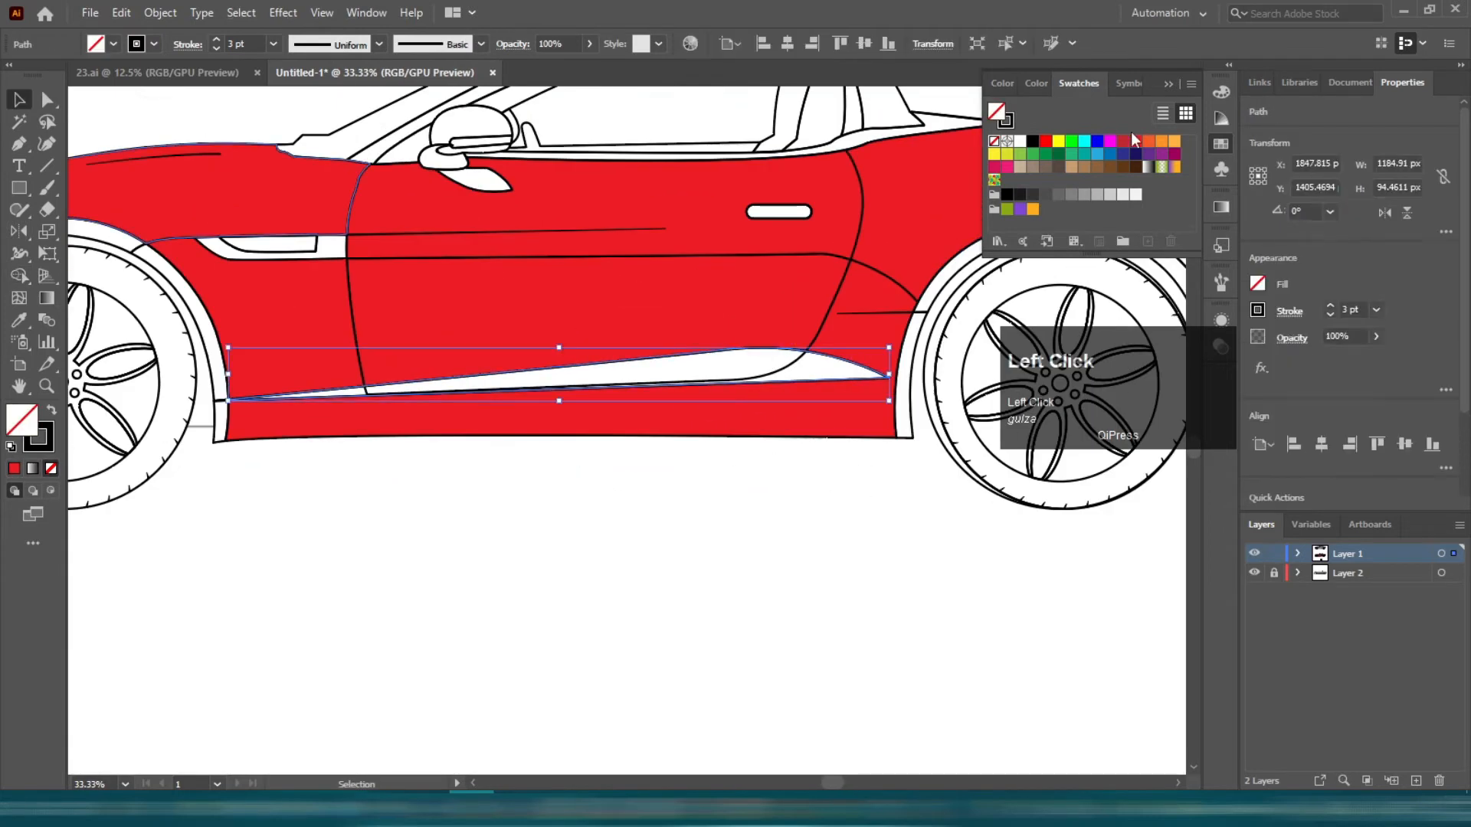
click(1135, 143)
click(679, 533)
- Fill the inner shape of the side vent behind the front wheel with dark red (R=193 G=39 B=45)
scroll(679, 533, down, 2)
scroll(346, 413, up, 2)
drag(346, 413, 262, 533)
scroll(263, 532, down, 1)
scroll(515, 452, up, 1)
click(512, 455)
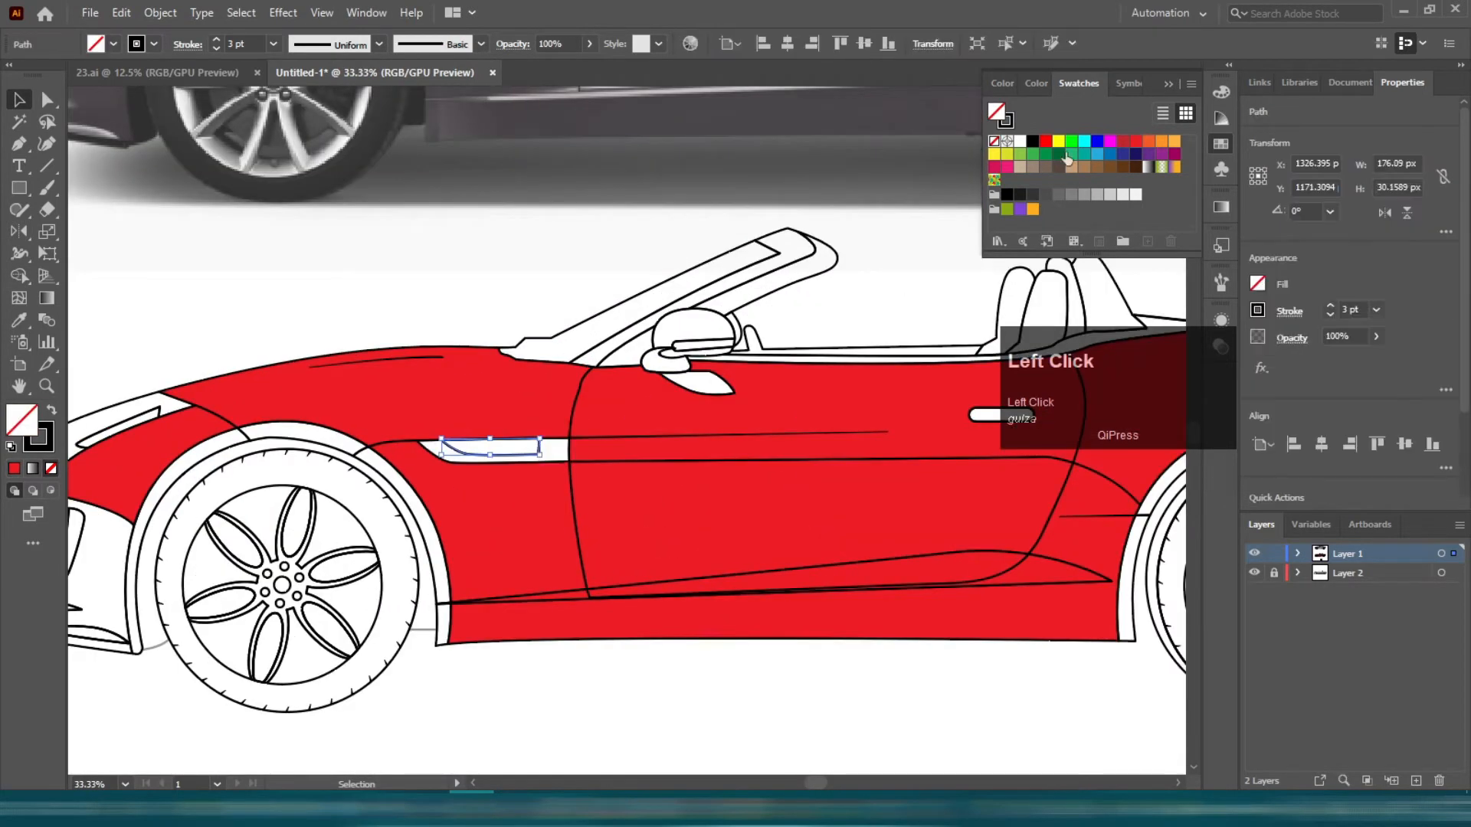
- Build the area surrounding the side vent with Shape Builder in the same dark red fill
drag(470, 298, 542, 536)
scroll(542, 446, up, 4)
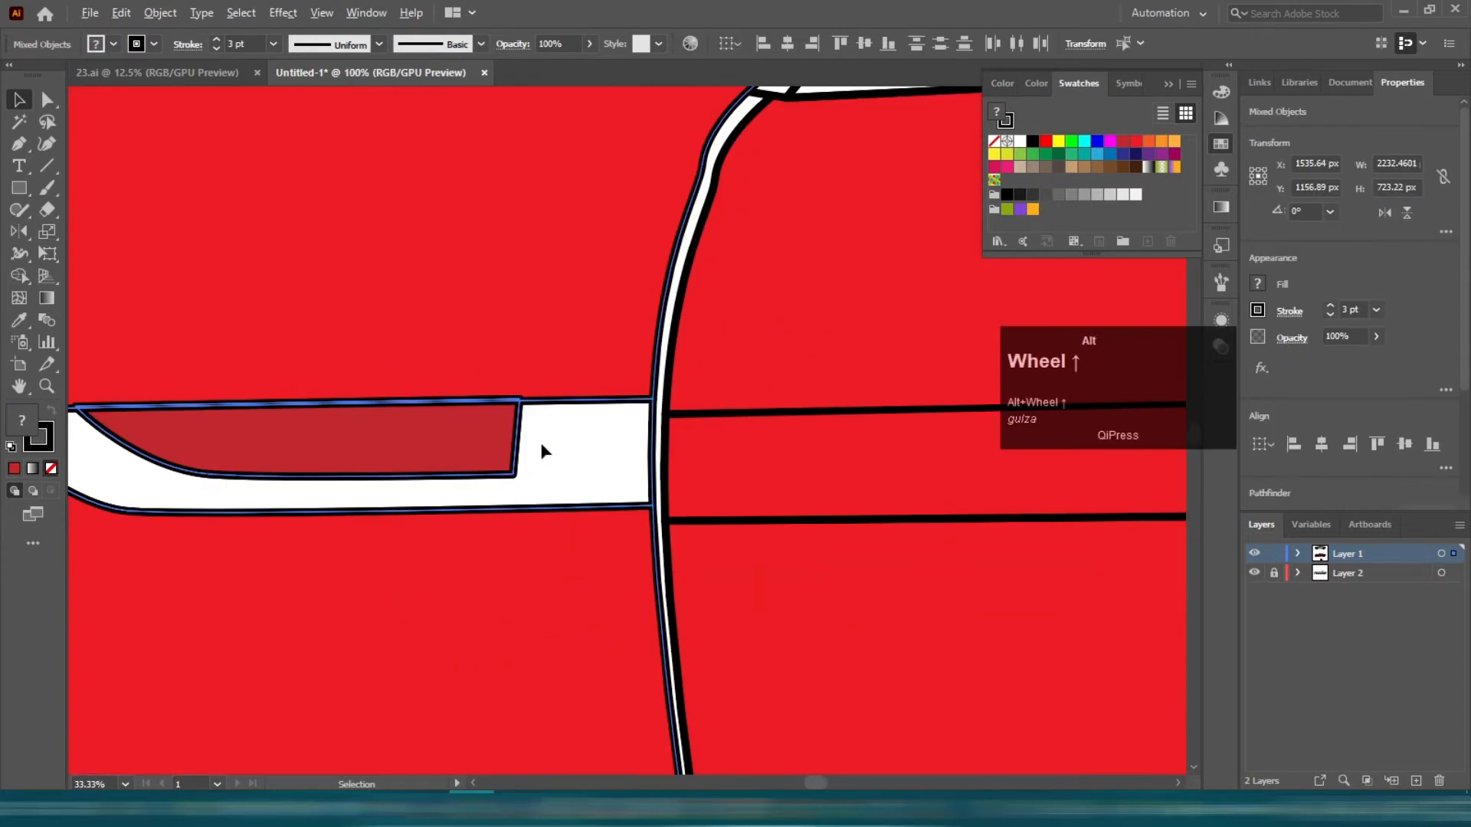
click(551, 448)
drag(647, 516, 1070, 526)
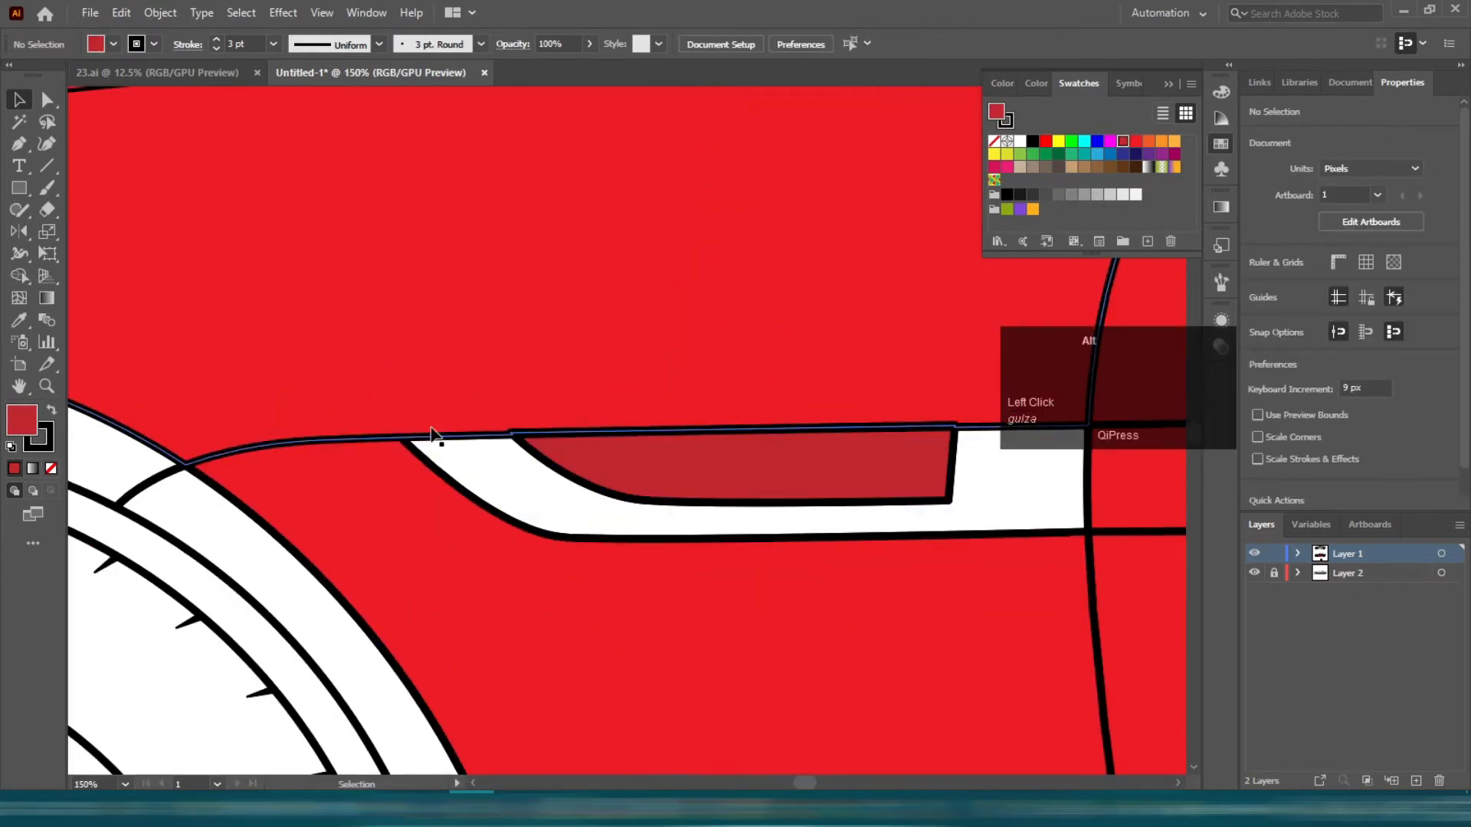
scroll(431, 429, down, 3)
drag(475, 398, 582, 490)
click(19, 276)
click(627, 447)
click(19, 100)
click(510, 265)
scroll(514, 270, down, 3)
scroll(293, 341, up, 2)
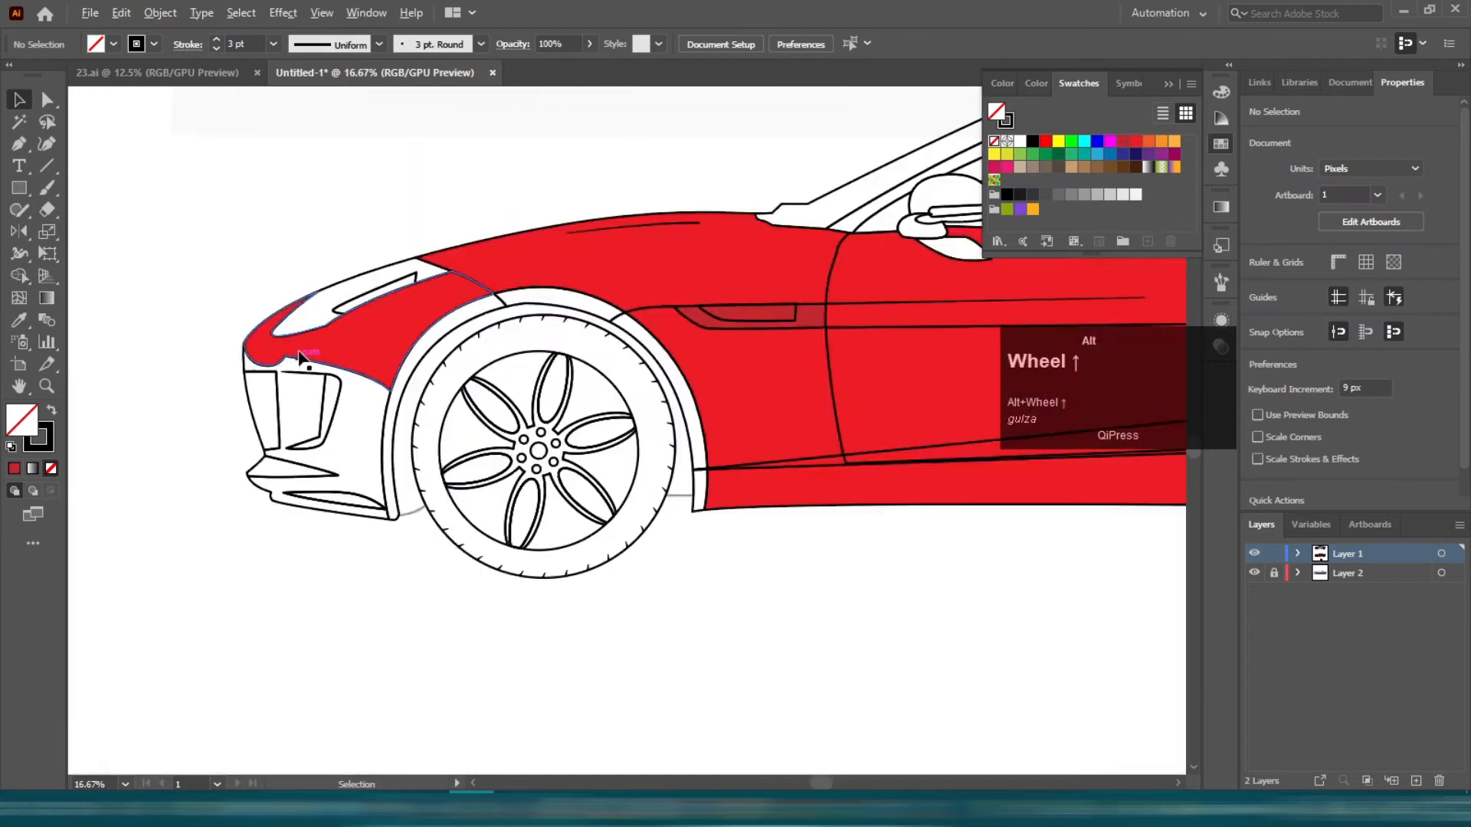
scroll(301, 357, up, 3)
drag(147, 418, 452, 460)
click(19, 276)
click(376, 450)
click(14, 468)
click(19, 100)
click(124, 416)
key(ctrl+z)
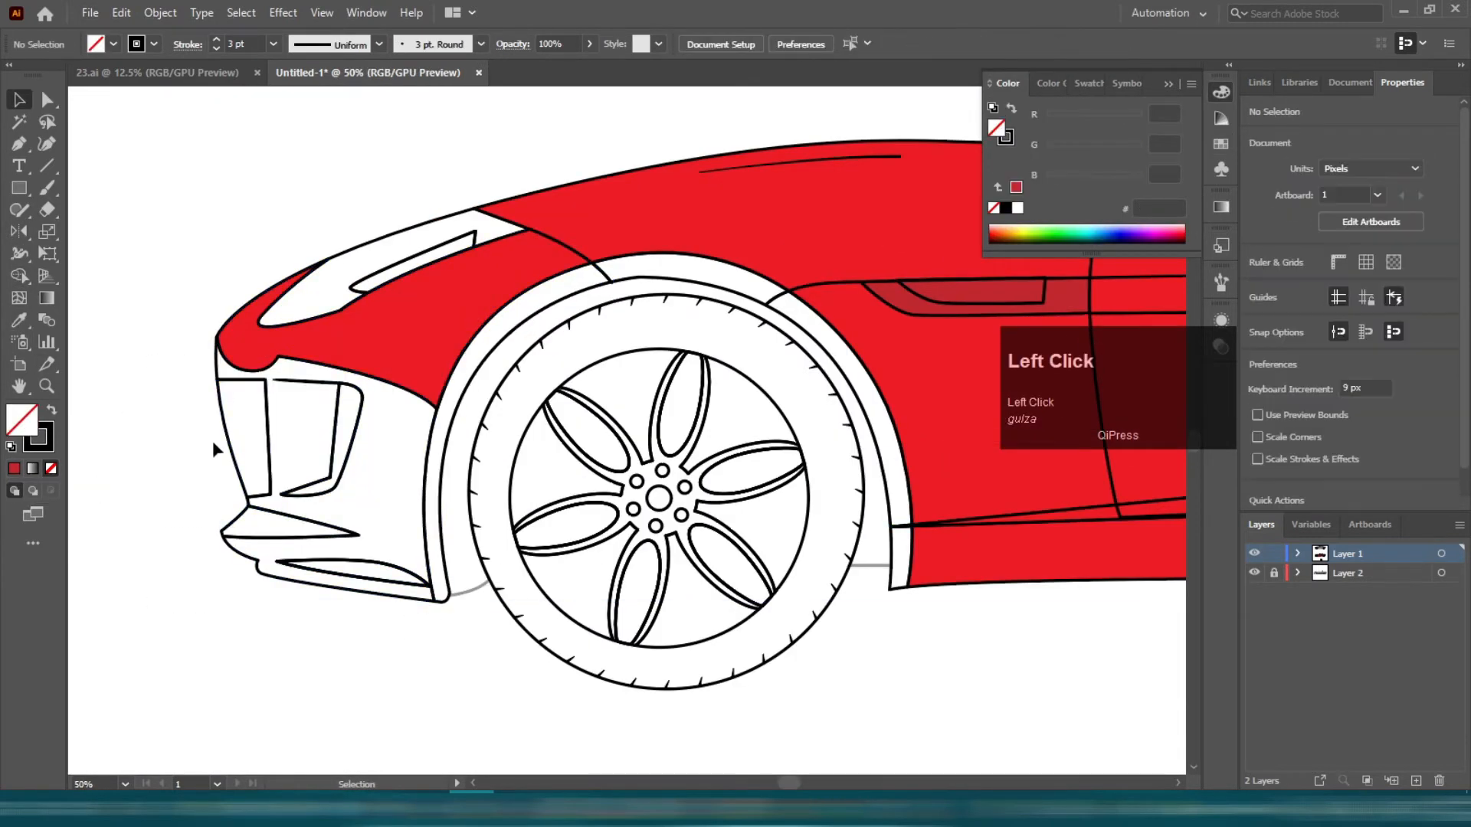
- Build the front bumper region with Shape Builder, give it the dark red fill, and select it on its own
click(235, 466)
click(13, 470)
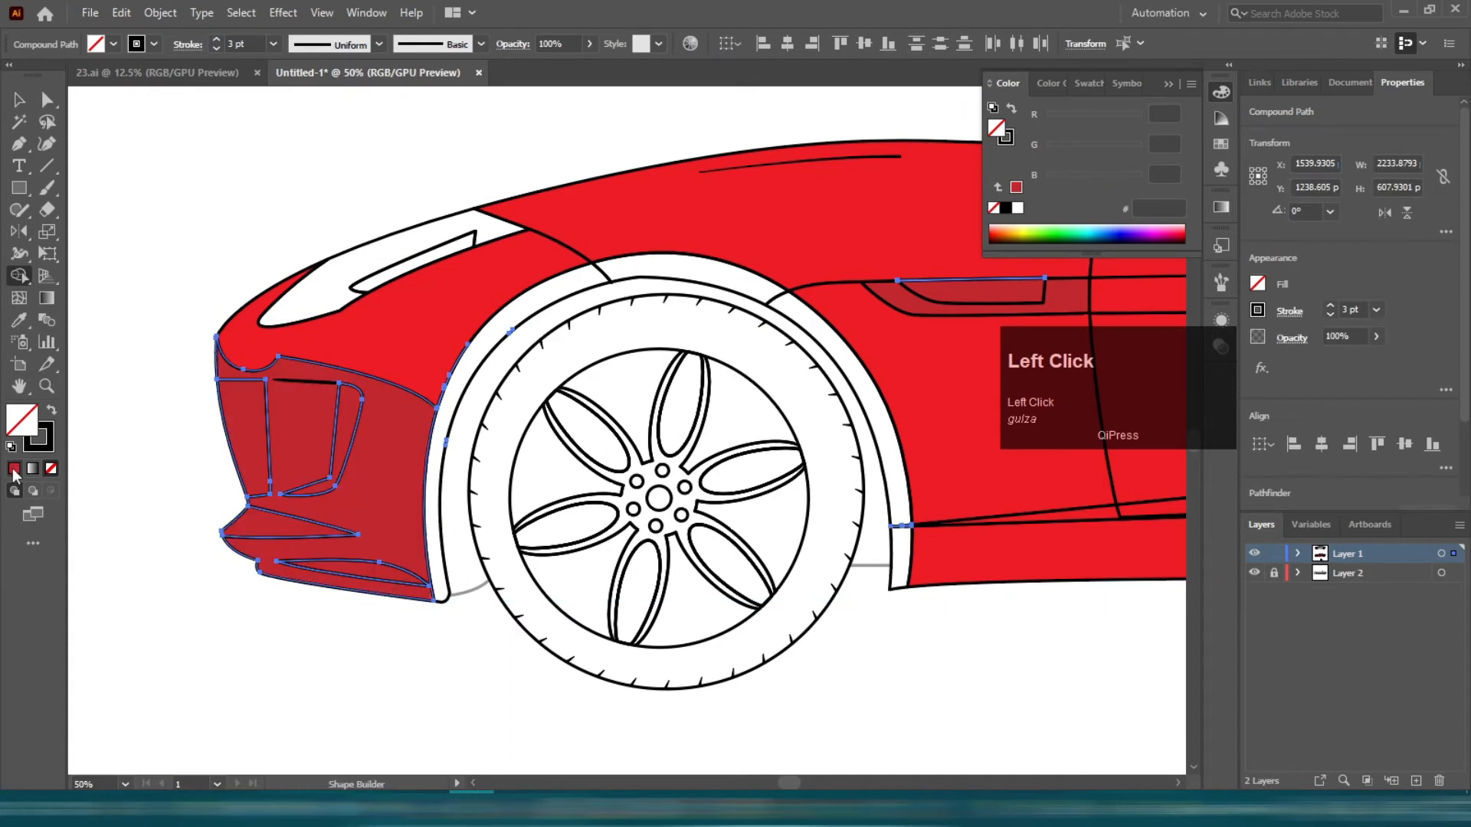
click(1221, 119)
key(v)
click(288, 190)
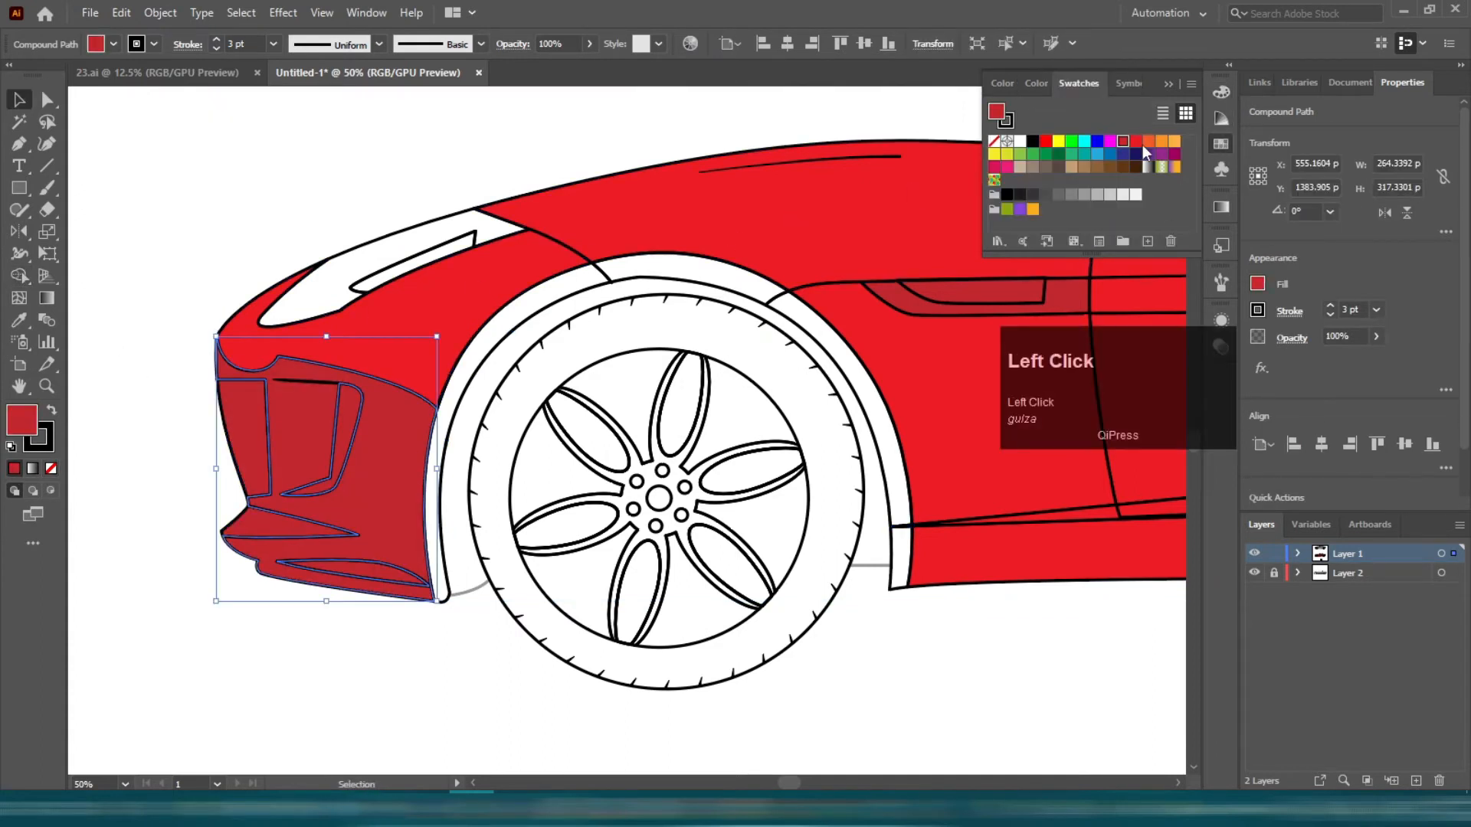
- Fill the leaf-shaped panel under the side mirror and the door handle with dark red
scroll(288, 191, down, 2)
drag(335, 323, 256, 469)
drag(686, 333, 377, 361)
scroll(377, 361, up, 3)
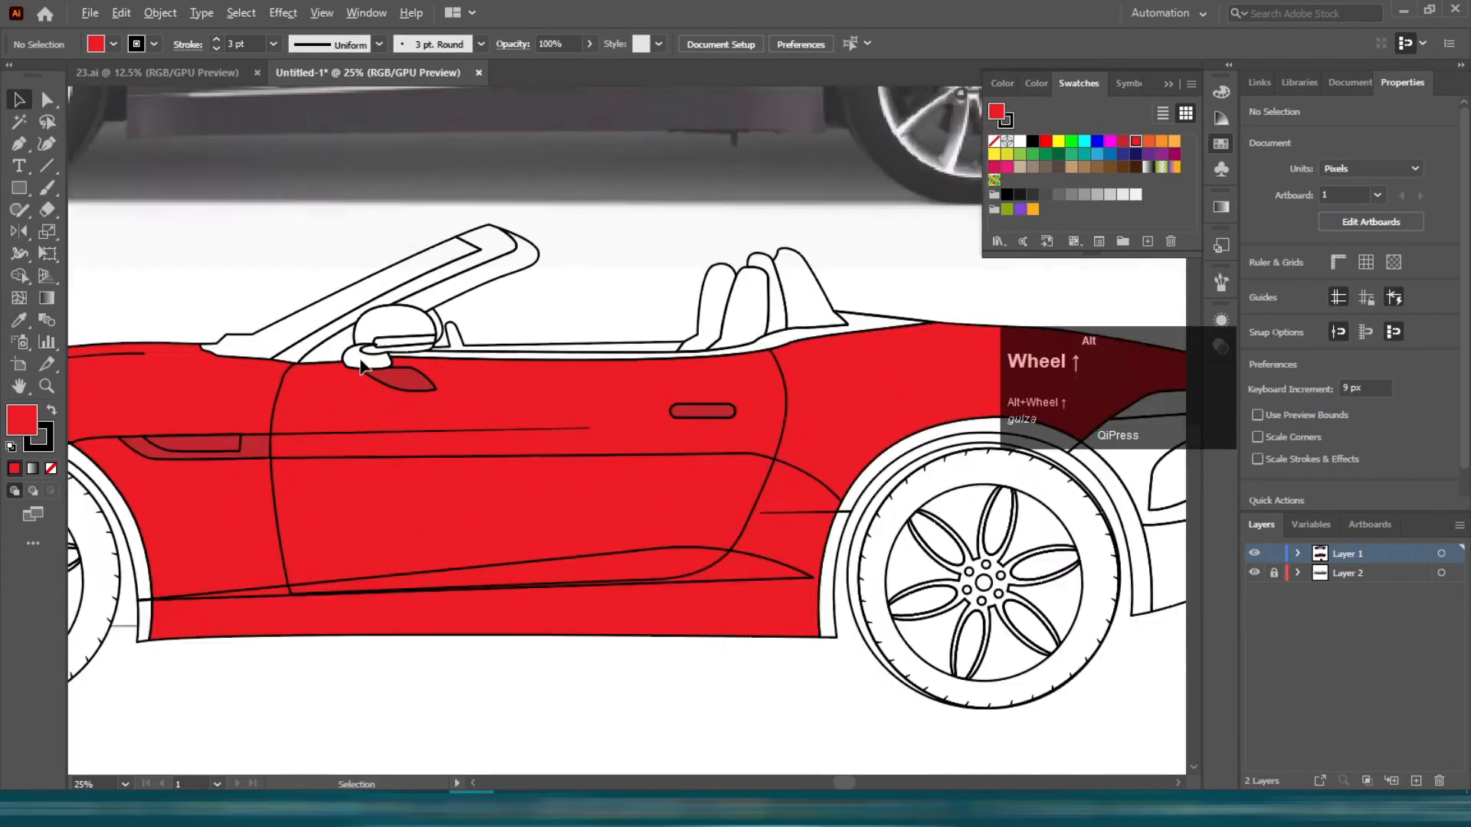
click(437, 399)
scroll(429, 400, down, 3)
scroll(428, 399, up, 2)
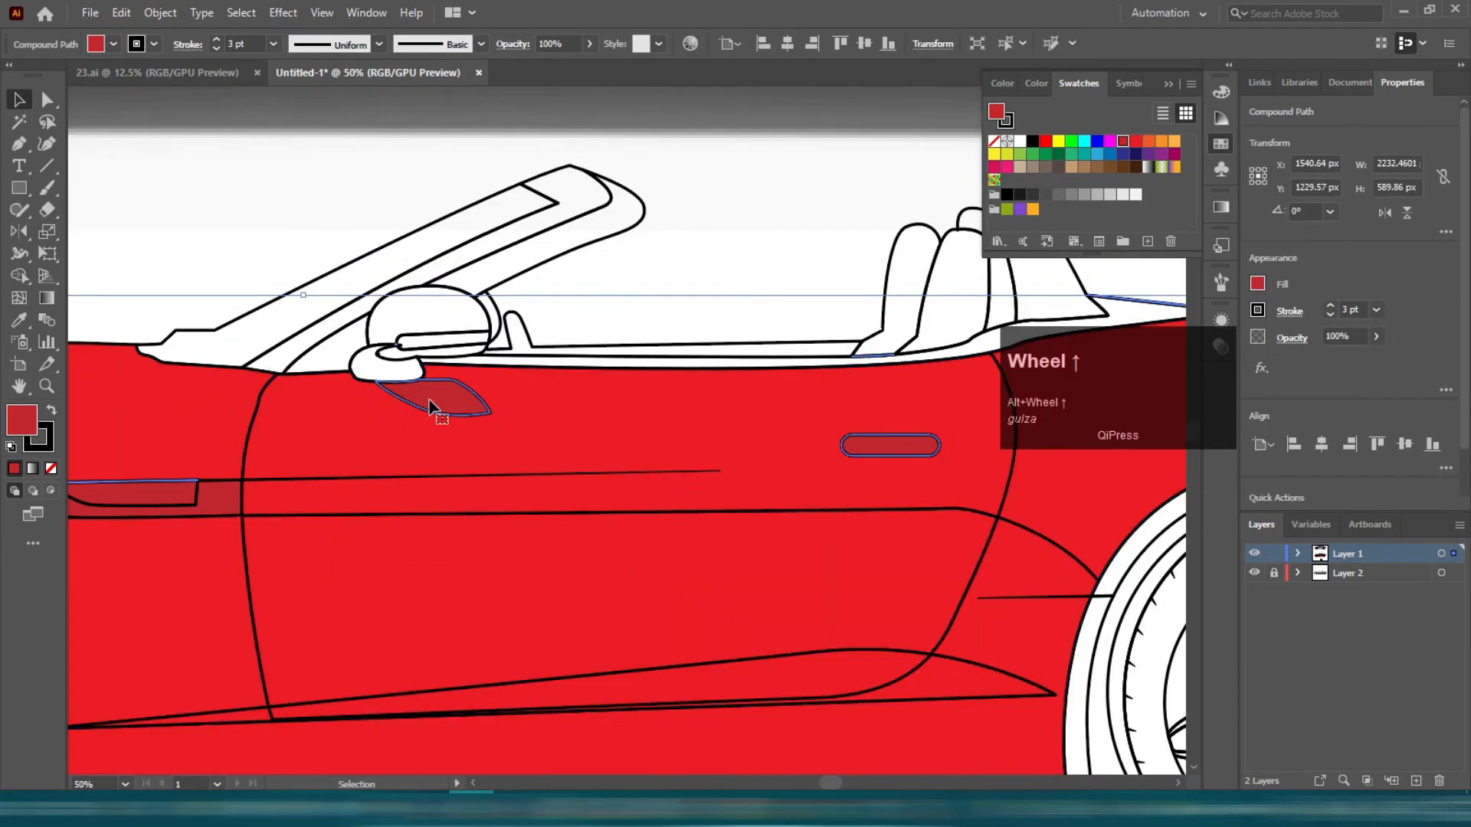
- Fill the narrow strip along the top edge of the door with dark red (R=193 G=39 B=45)
drag(908, 449, 520, 574)
key(v)
click(768, 444)
click(769, 429)
click(1122, 143)
click(811, 349)
scroll(811, 348, down, 2)
scroll(291, 389, up, 3)
- Fill the windshield glass shape with medium gray
click(356, 423)
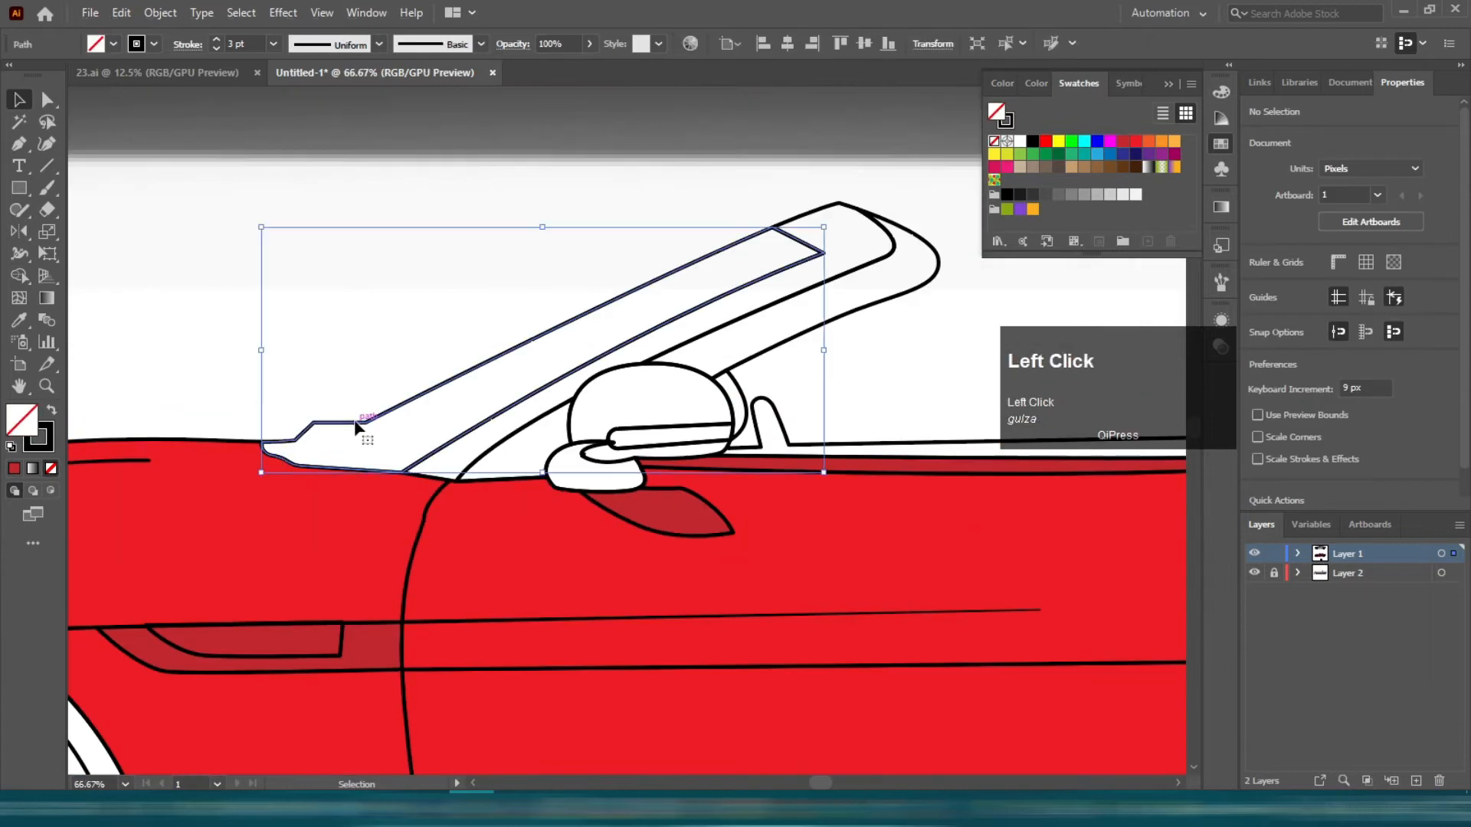
click(1069, 196)
scroll(831, 291, down, 3)
scroll(761, 430, up, 3)
scroll(782, 441, down, 3)
scroll(797, 448, up, 2)
- Fill the rear part of the windshield frame with bright red and the strip beside the glass with lighter red F42A39
click(797, 448)
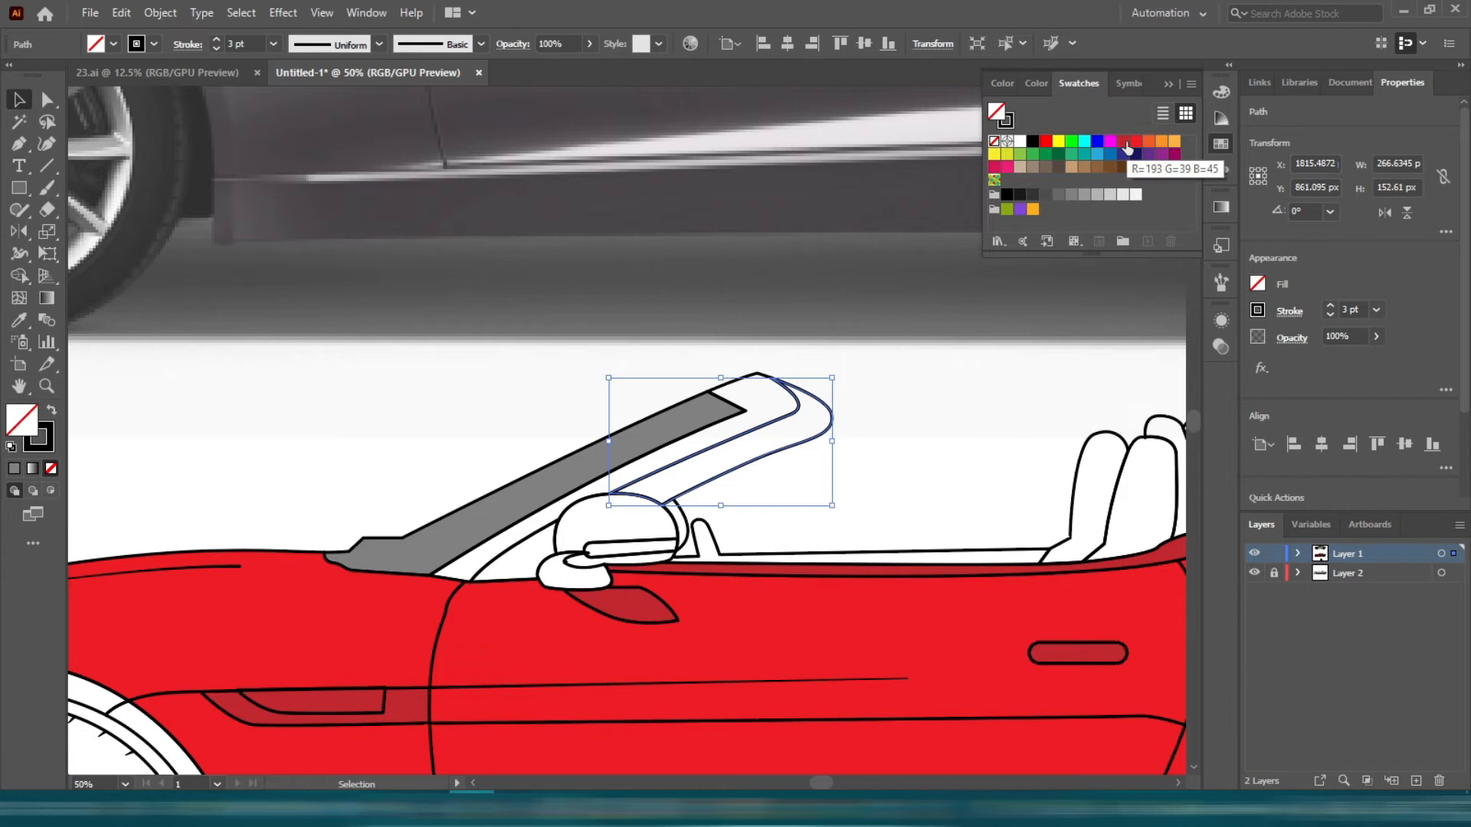
click(1136, 141)
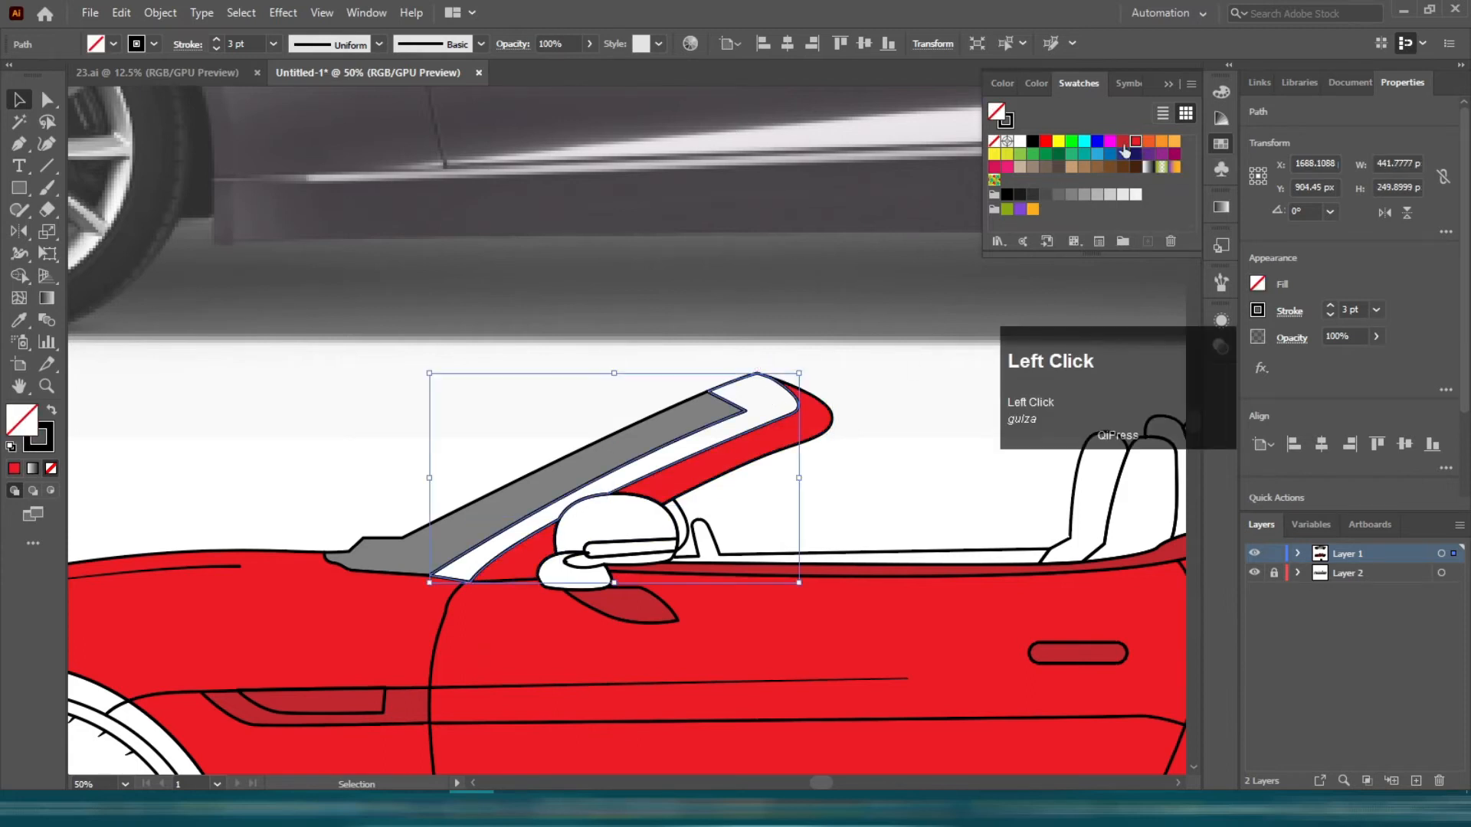
double_click(21, 420)
click(1063, 492)
click(1306, 491)
click(890, 455)
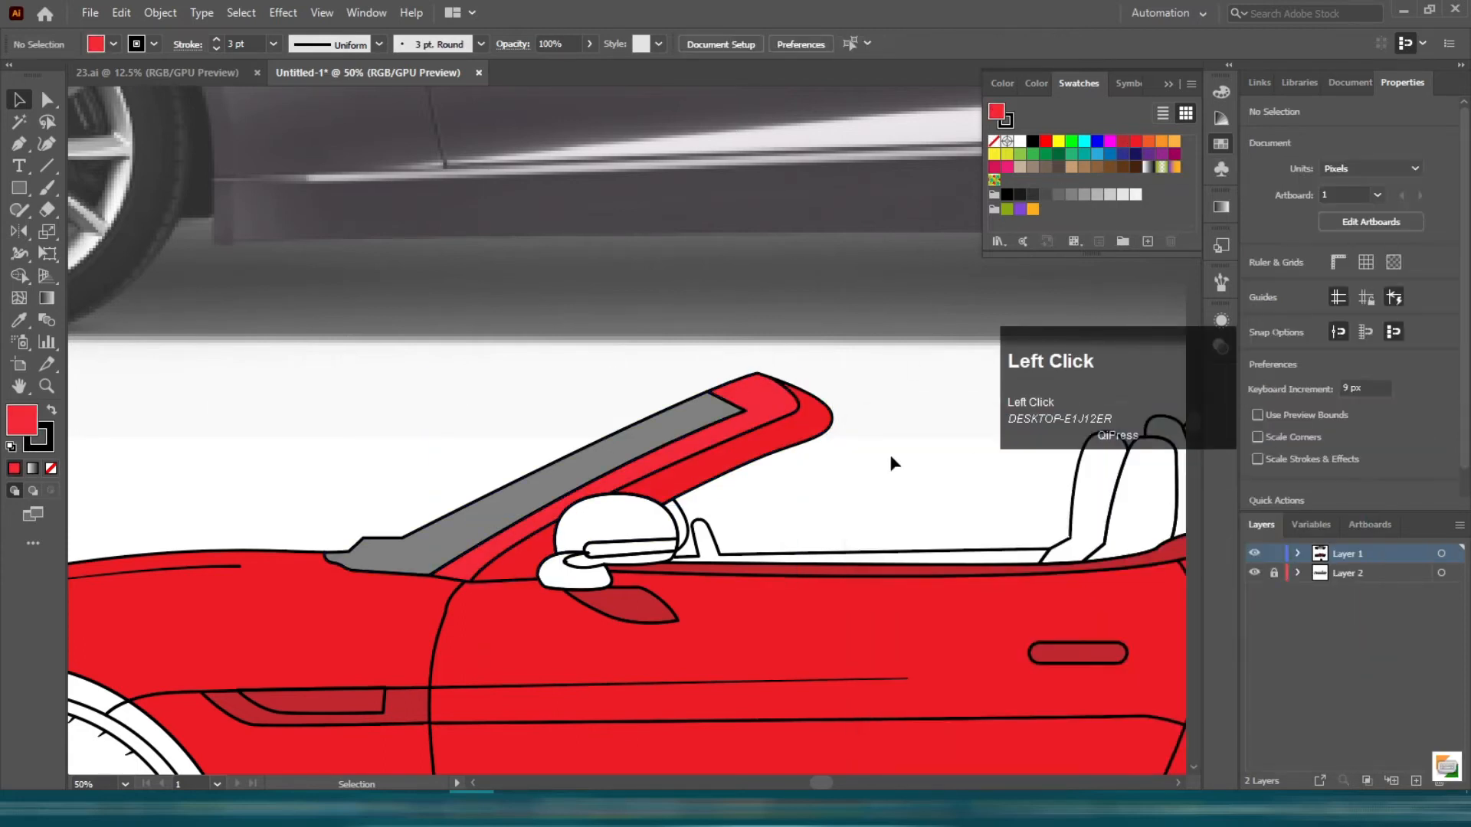
- Fill the side mirror housing and its foot with reds sampled from the neighbouring parts
scroll(713, 536, up, 3)
click(538, 384)
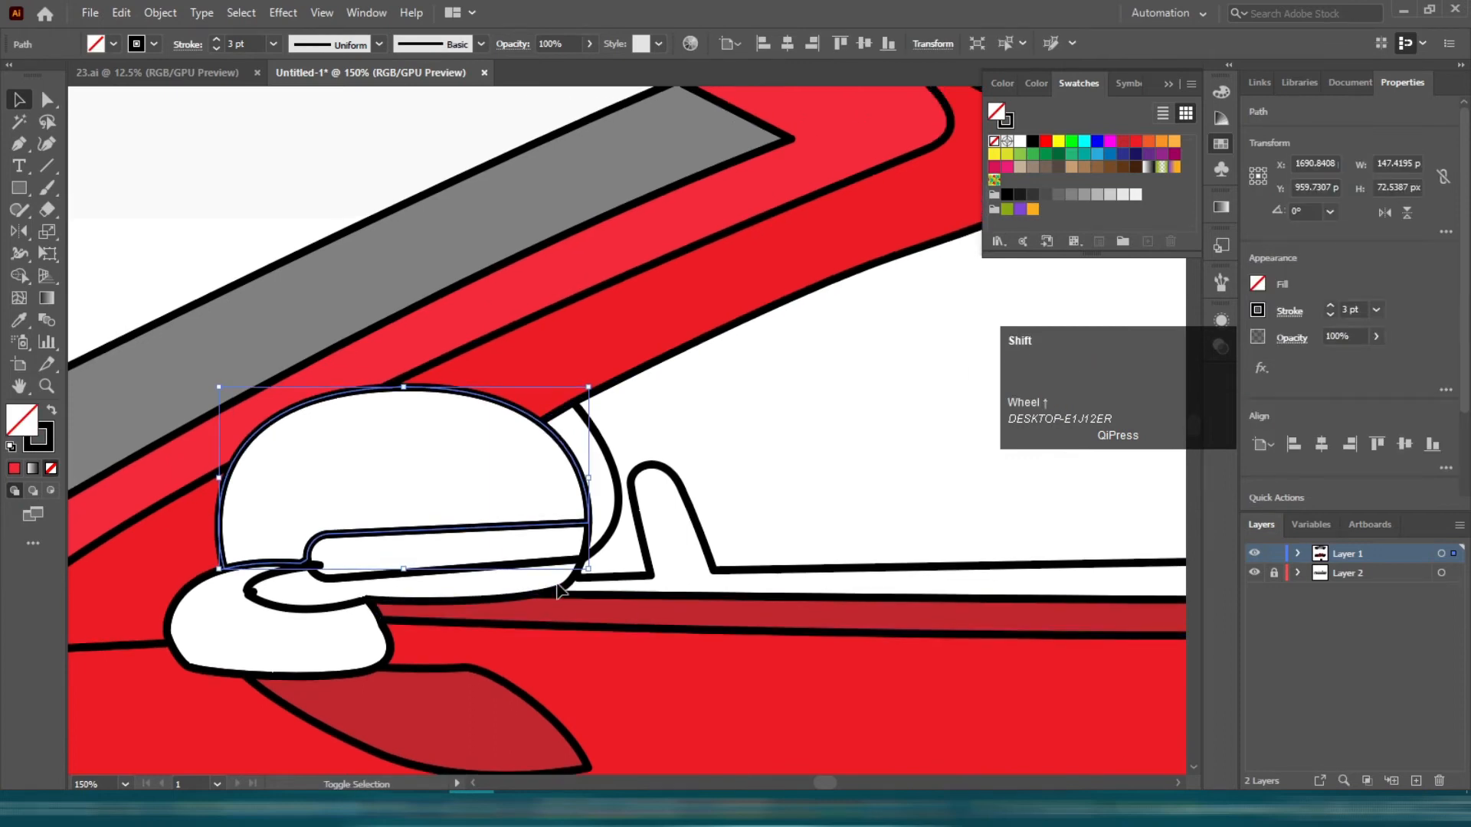
scroll(562, 592, up, 4)
key(i)
click(625, 339)
key(v)
click(389, 724)
key(i)
click(490, 448)
- Separate the mirror's lower edge with Shape Builder and fill it with the housing's red, F42A39
key(v)
click(424, 535)
drag(271, 555, 273, 556)
key(shift+m)
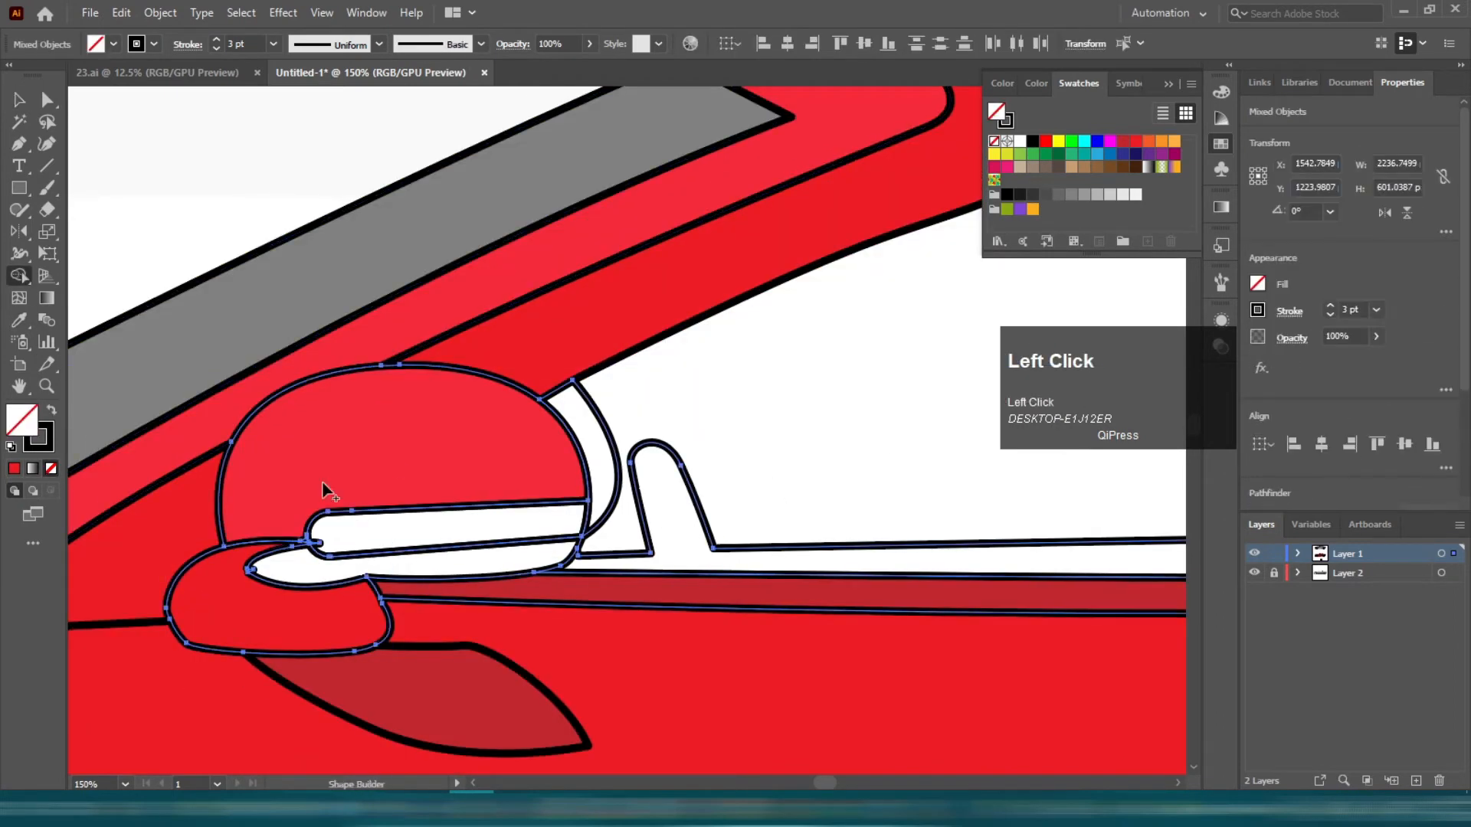
click(575, 416)
key(v)
click(446, 552)
key(i)
click(452, 457)
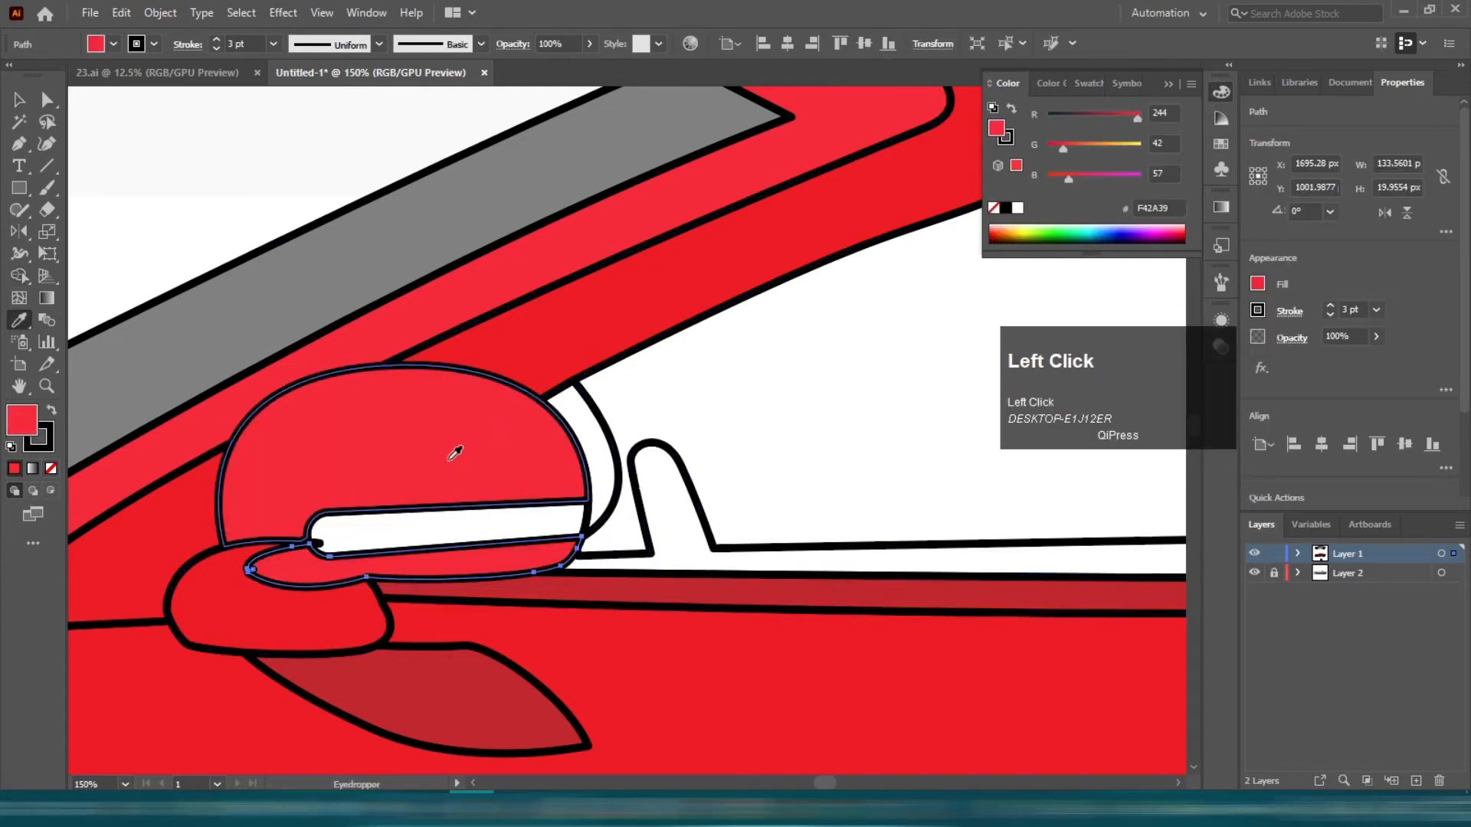
- Fill the narrow stripe across the side mirror with a very light gray and select the mirror's foot
click(1079, 83)
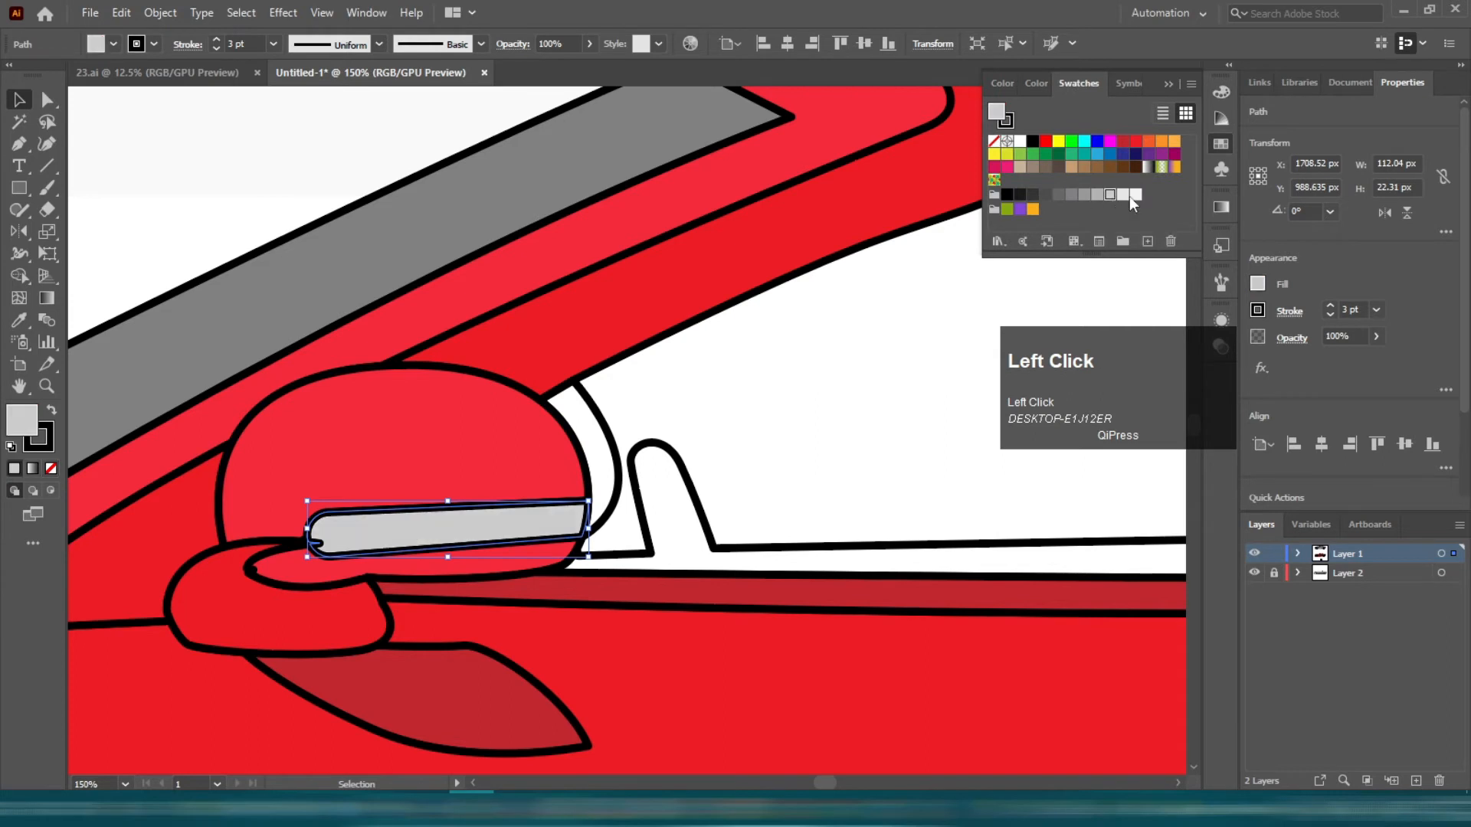
scroll(743, 368, down, 3)
scroll(710, 453, up, 2)
scroll(479, 429, up, 2)
click(318, 427)
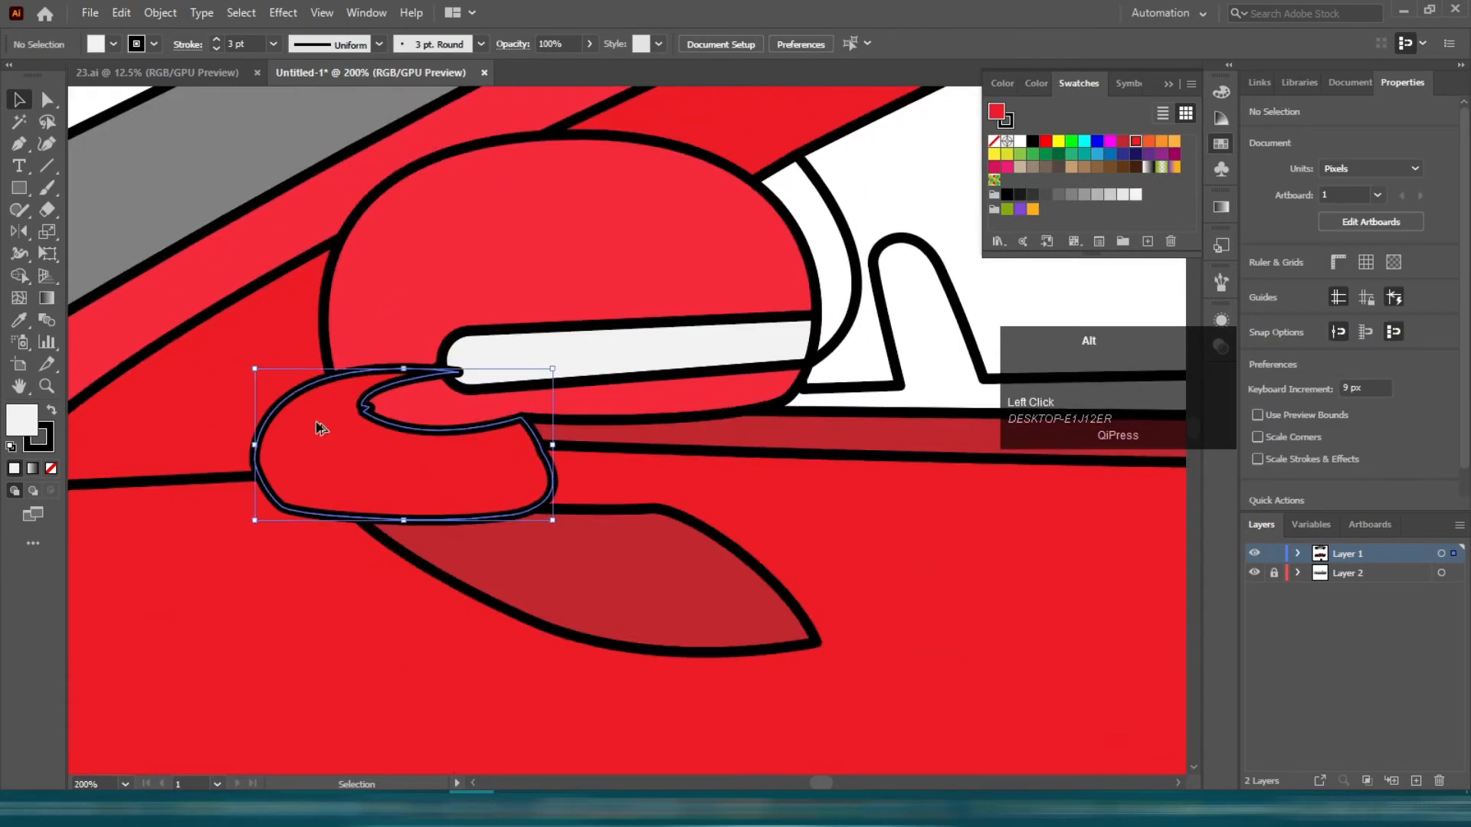
- Reshape the outline where the side mirror's foot meets the housing with Direct Selection
scroll(319, 423, up, 3)
key(a)
drag(658, 297, 442, 317)
key(ctrl+z)
key(ctrl+z)
scroll(503, 302, down, 3)
key(ctrl+shift+z)
key(ctrl+shift+z)
- Reposition the anchor points at the jagged inner corner of the side mirror's foot
click(210, 177)
click(486, 338)
scroll(488, 338, up, 5)
scroll(459, 324, up, 5)
drag(108, 222, 343, 330)
drag(749, 307, 328, 326)
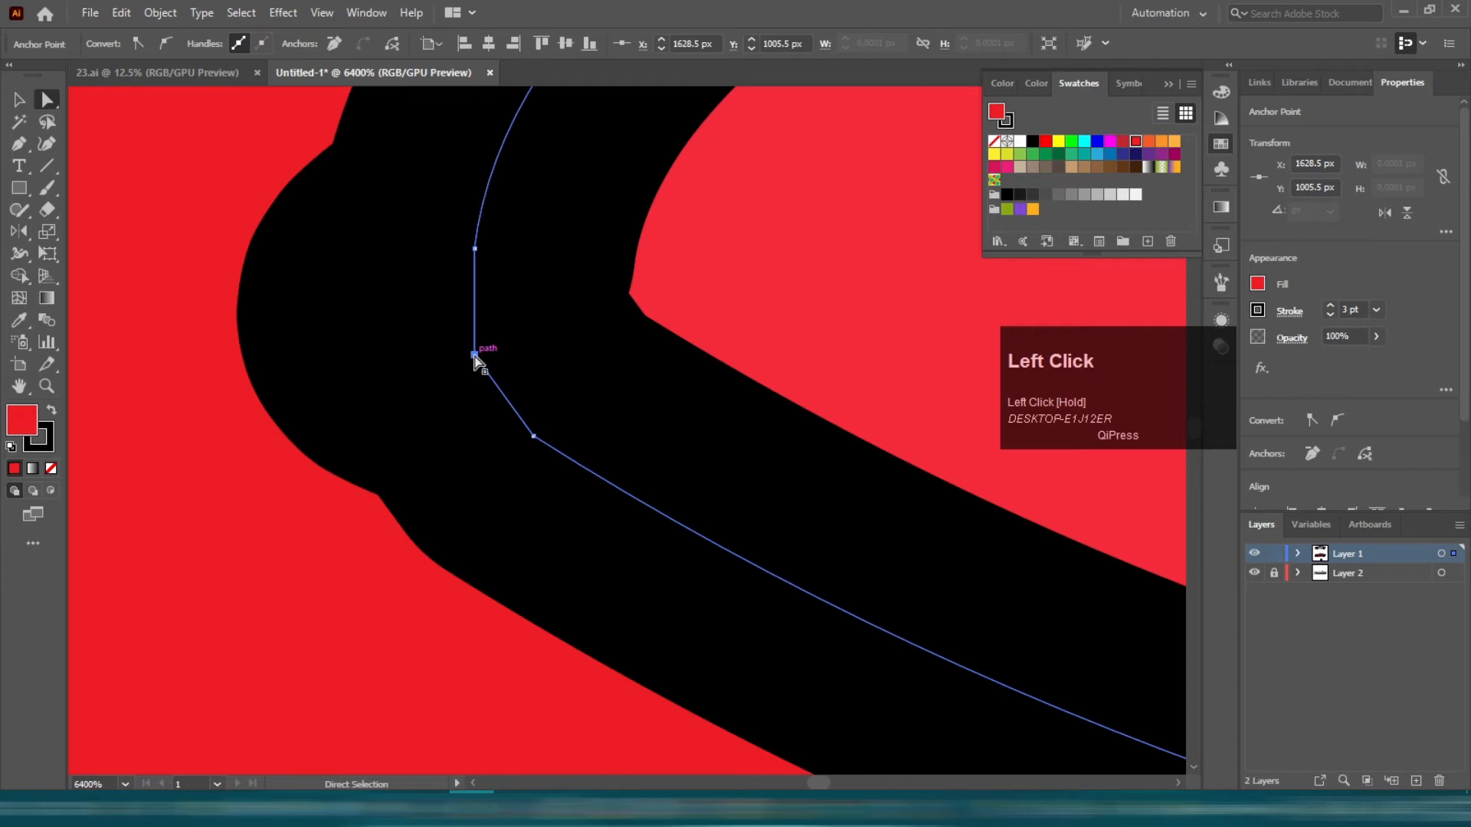
scroll(337, 383, down, 10)
scroll(375, 335, up, 5)
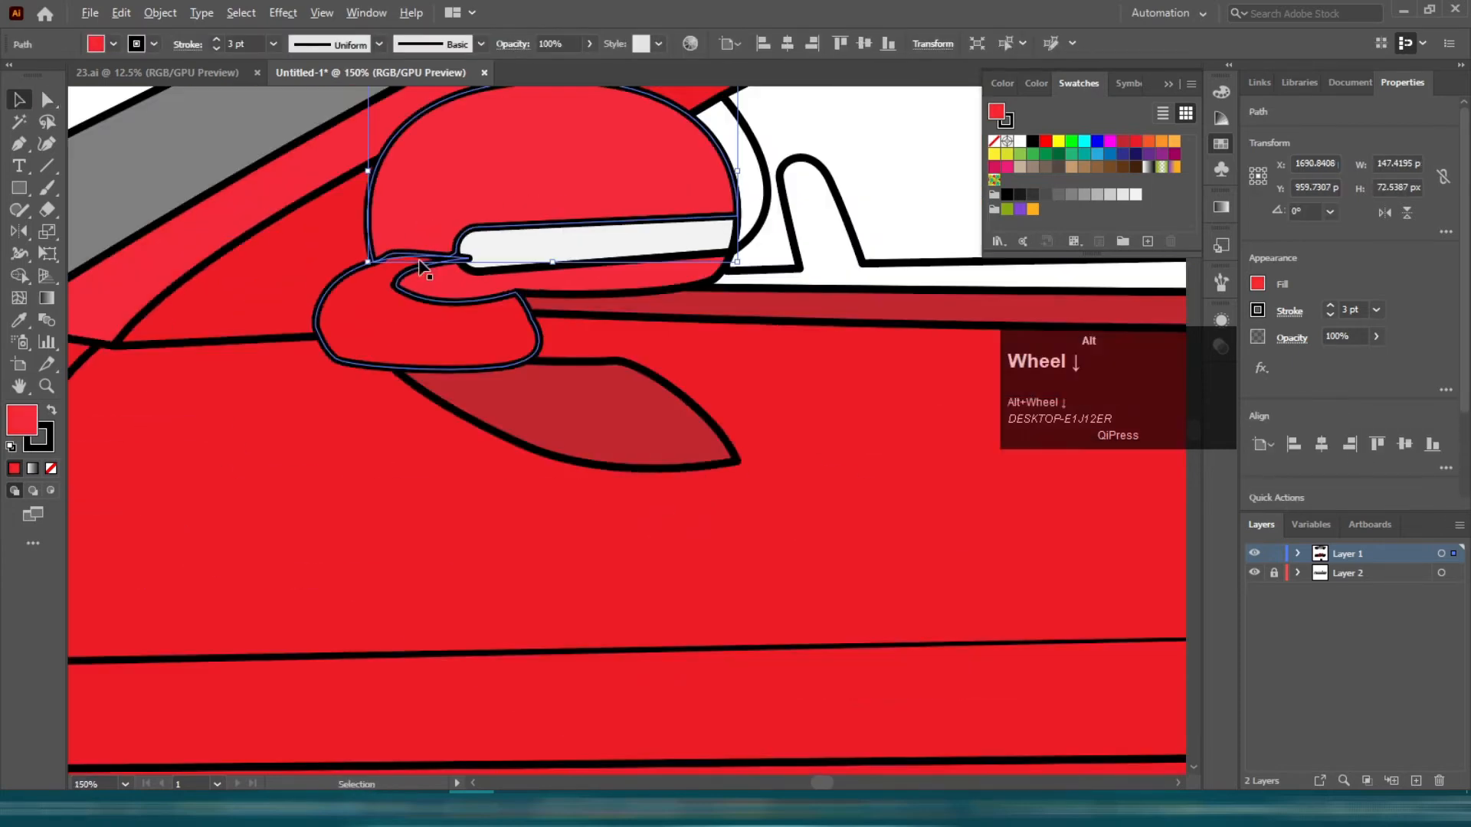
- Draw a curved shape with the Pen tool along the mirror housing's lower edge, from the foot around the light stripe's rounded end
key(p)
click(299, 312)
drag(598, 379, 832, 358)
click(598, 380)
click(453, 334)
click(488, 329)
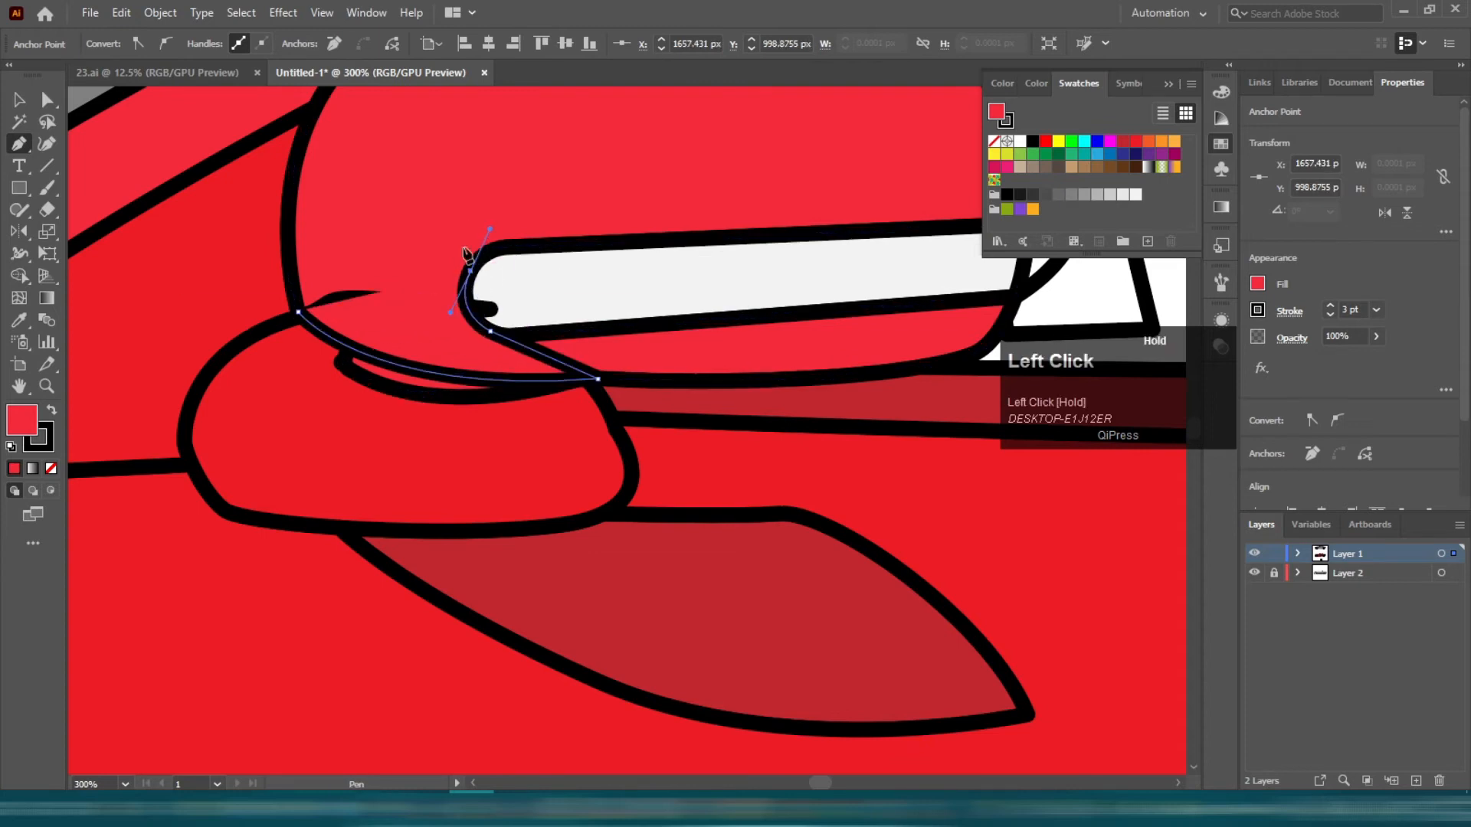
scroll(319, 280, down, 3)
scroll(370, 433, up, 3)
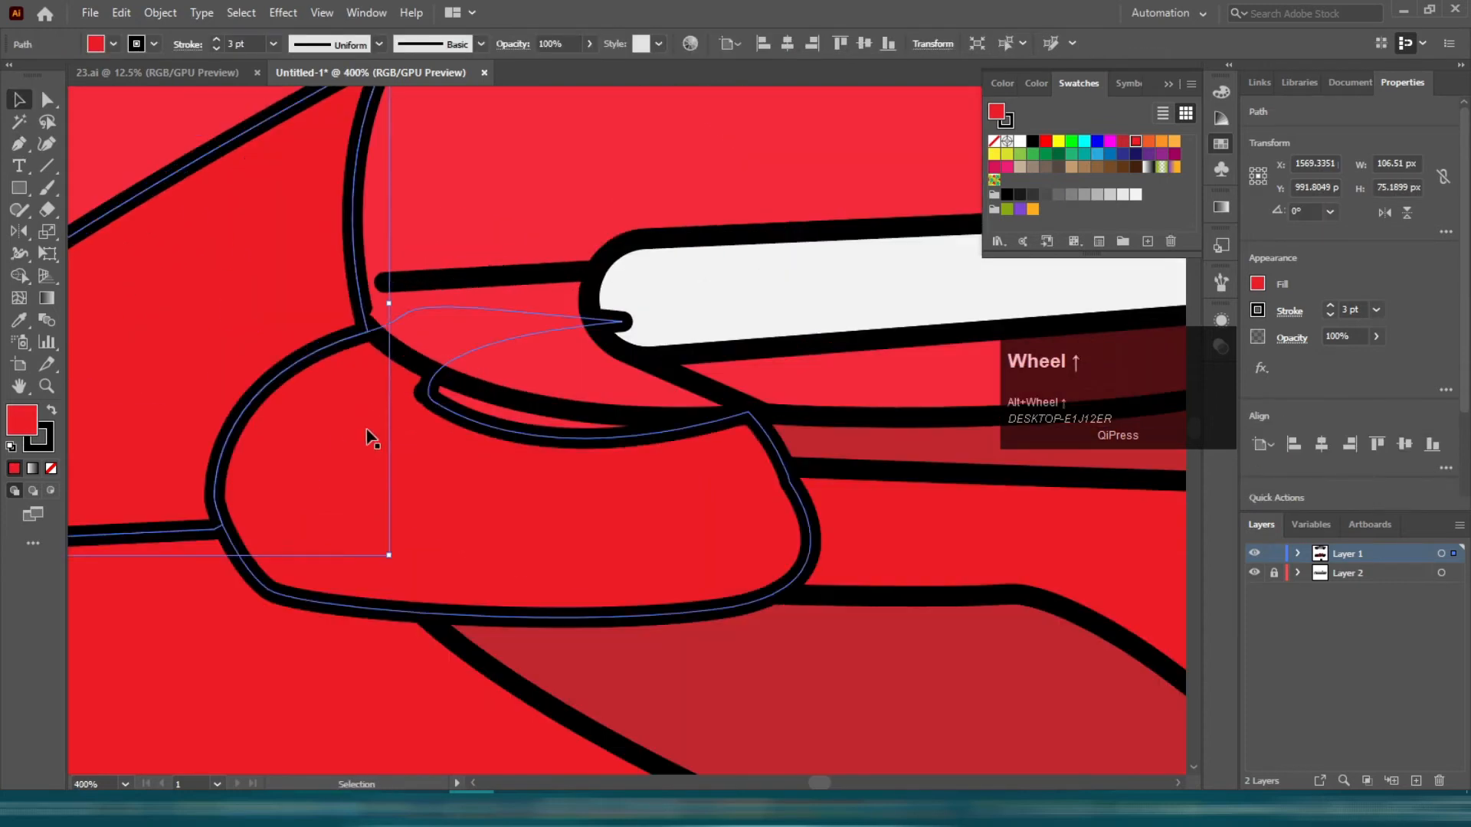
- Pull in the anchor points at the pointed upper tip of the side mirror's foot
key(a)
scroll(577, 332, up, 1)
scroll(559, 333, up, 3)
drag(701, 286, 620, 331)
drag(691, 266, 575, 248)
scroll(597, 261, down, 3)
- Move the anchors and handles at the rounded end of the mirror's light stripe to smooth its curve
click(682, 284)
scroll(675, 285, up, 4)
drag(791, 227, 673, 214)
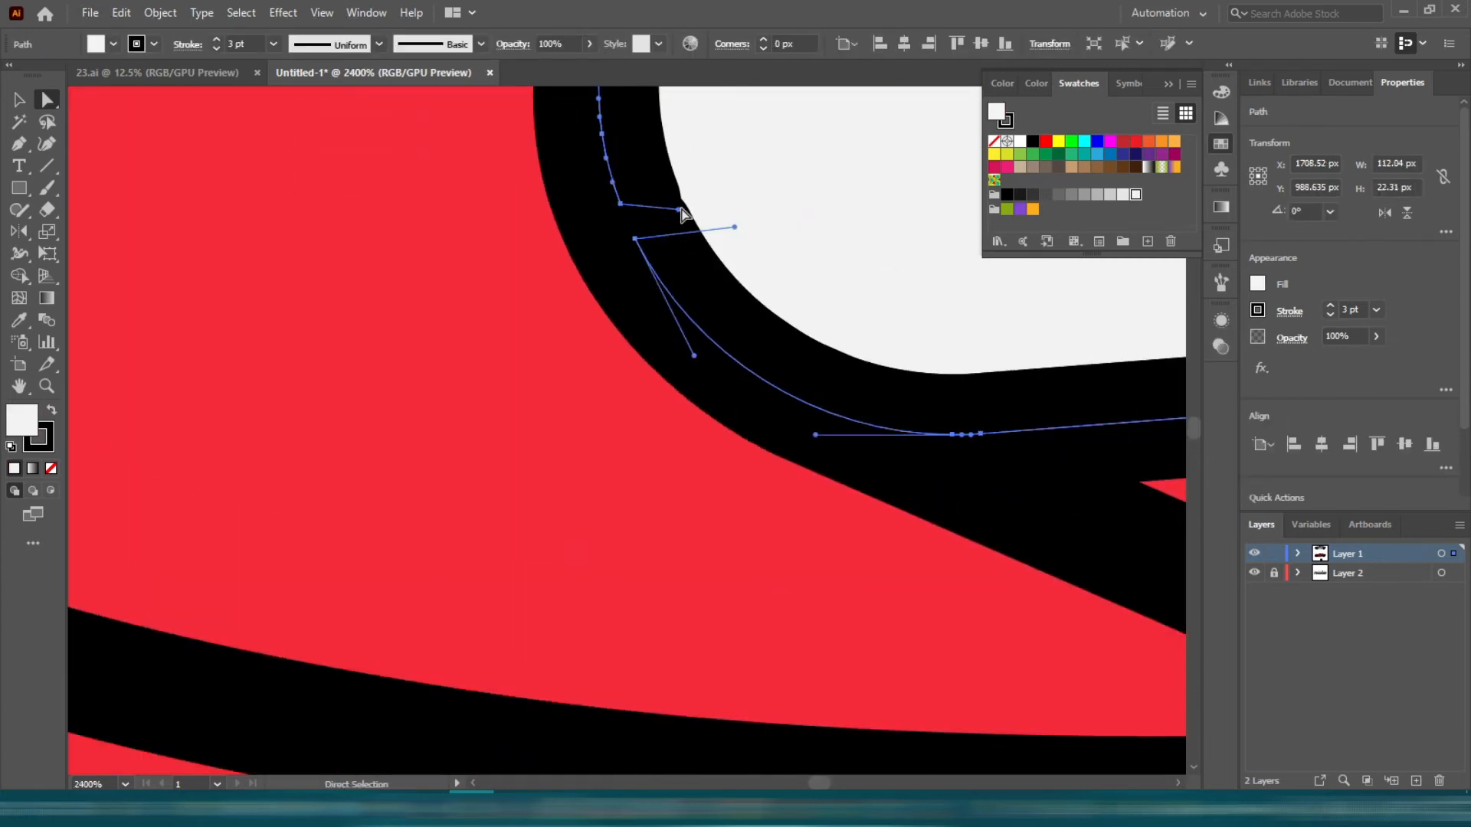
scroll(743, 240, down, 4)
drag(568, 297, 560, 310)
scroll(560, 345, up, 3)
click(406, 310)
scroll(390, 318, down, 5)
scroll(431, 340, up, 5)
click(953, 253)
drag(388, 390, 350, 495)
scroll(383, 387, down, 5)
- Fill the narrow crescent shape behind the side mirror with a custom red
key(v)
click(222, 210)
scroll(229, 269, down, 3)
scroll(429, 305, up, 4)
click(429, 304)
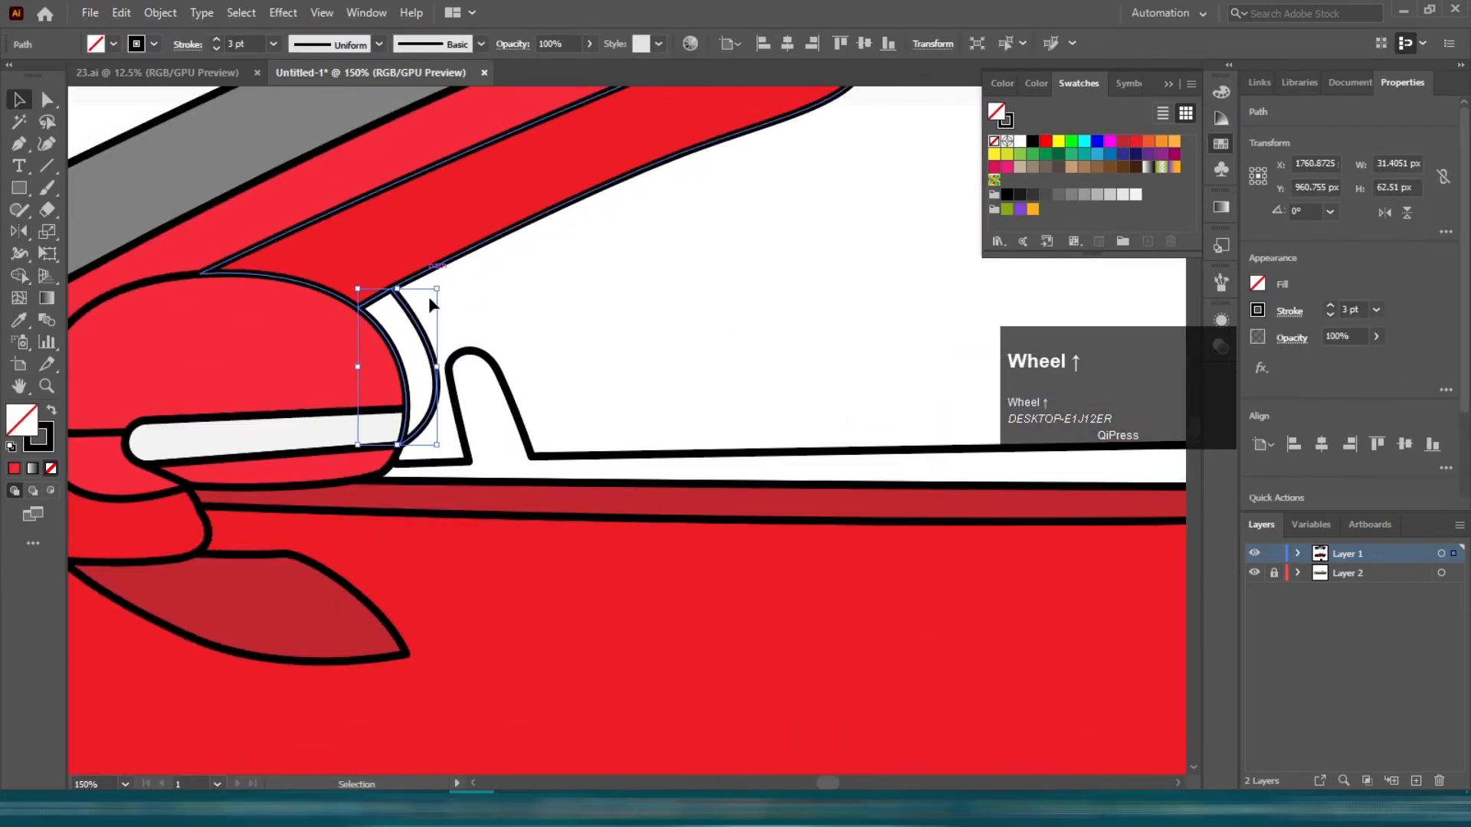
double_click(22, 420)
drag(1094, 501, 1101, 522)
click(1304, 491)
- Fill the small post behind the mirror and the strip along the door top with dark gray
key(v)
click(507, 388)
click(1045, 195)
click(1033, 197)
click(590, 269)
scroll(315, 301, down, 6)
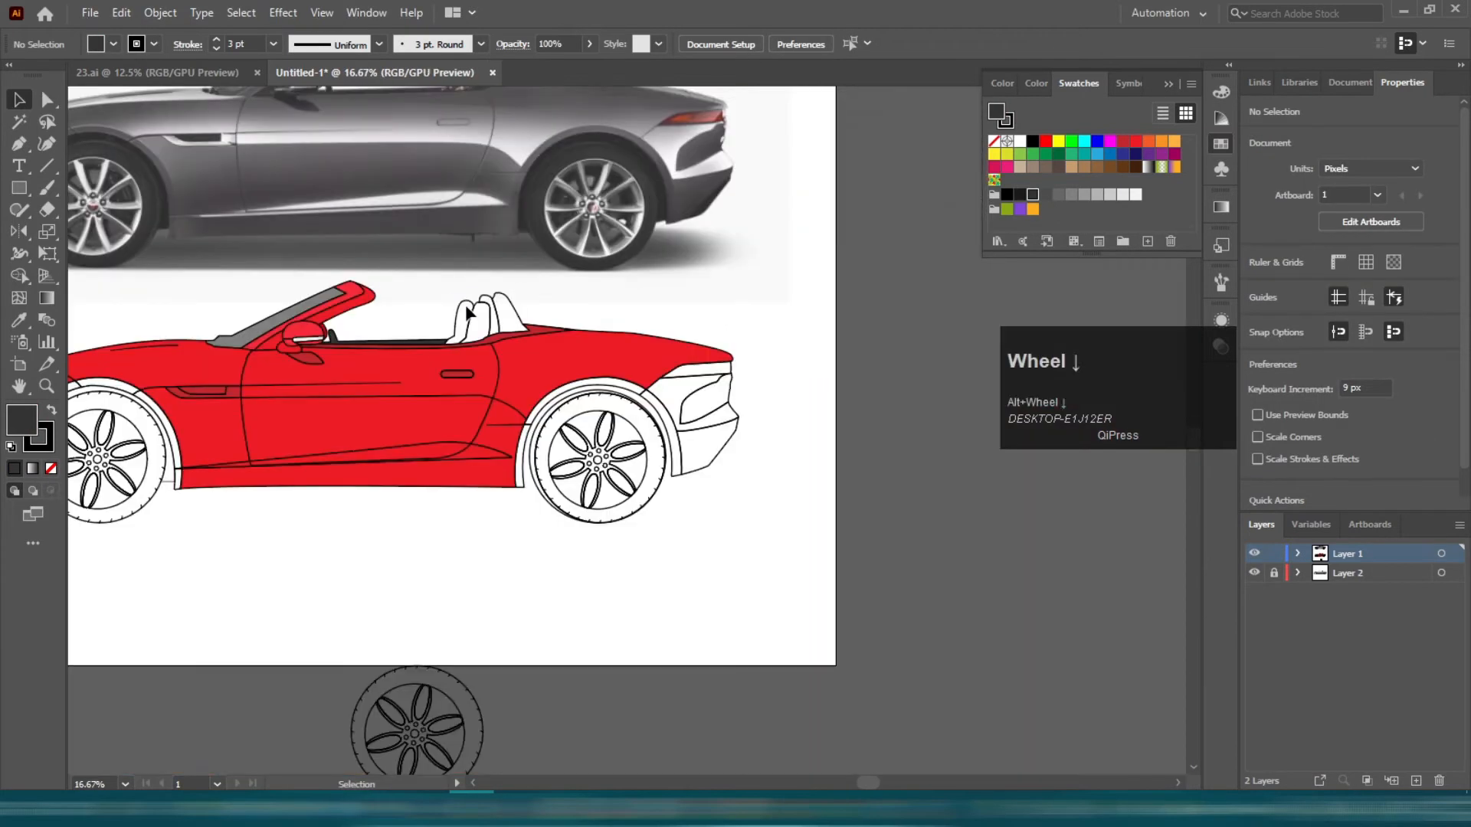
- Fill both seat backs with brown
scroll(468, 311, up, 4)
click(528, 428)
shift+click(607, 440)
click(1097, 167)
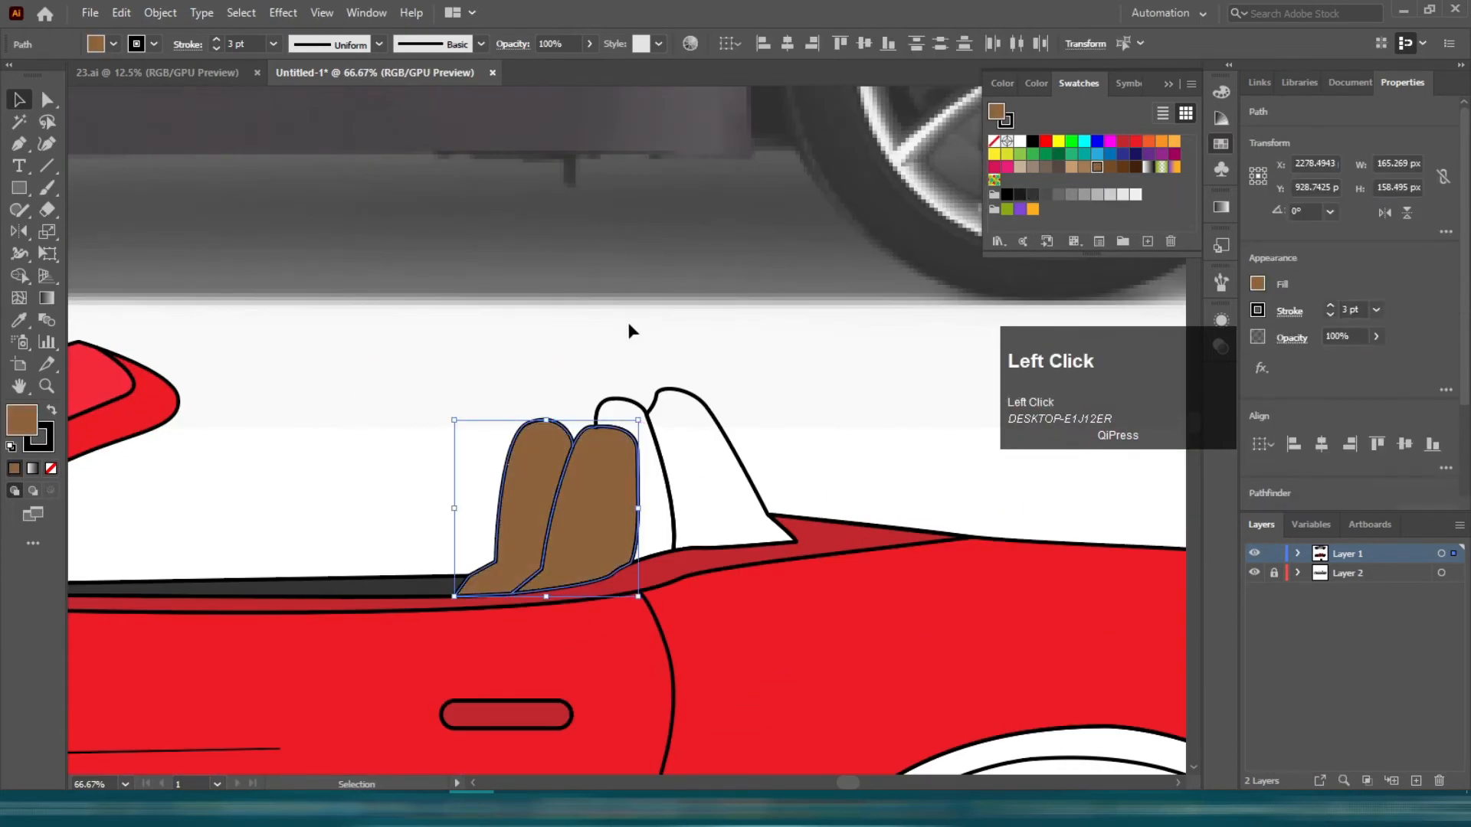
click(631, 329)
- Fill the two hoops behind the seats with dark gray
scroll(657, 425, down, 1)
shift+click(658, 426)
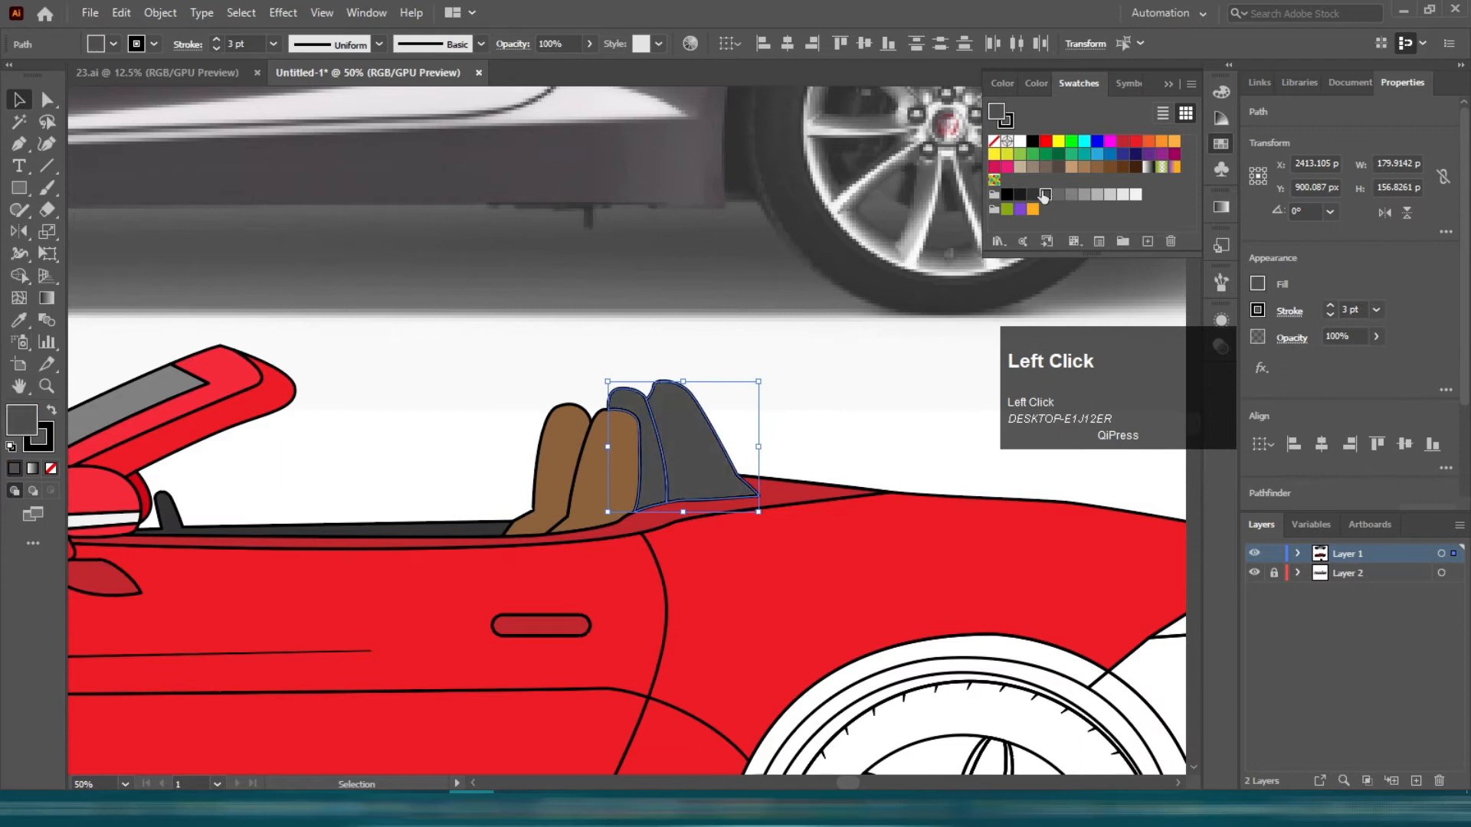
click(634, 307)
- Fill the taillight shape at the rear of the car with red and adjust its shade
scroll(605, 320, down, 2)
drag(901, 489, 545, 568)
scroll(545, 568, up, 3)
scroll(569, 550, down, 3)
scroll(570, 544, up, 3)
click(584, 555)
click(1135, 142)
double_click(22, 420)
drag(1061, 494, 1106, 482)
click(1302, 490)
- Fill the rear bumper panel below the taillight with the body's bright red
scroll(775, 498, down, 5)
click(721, 533)
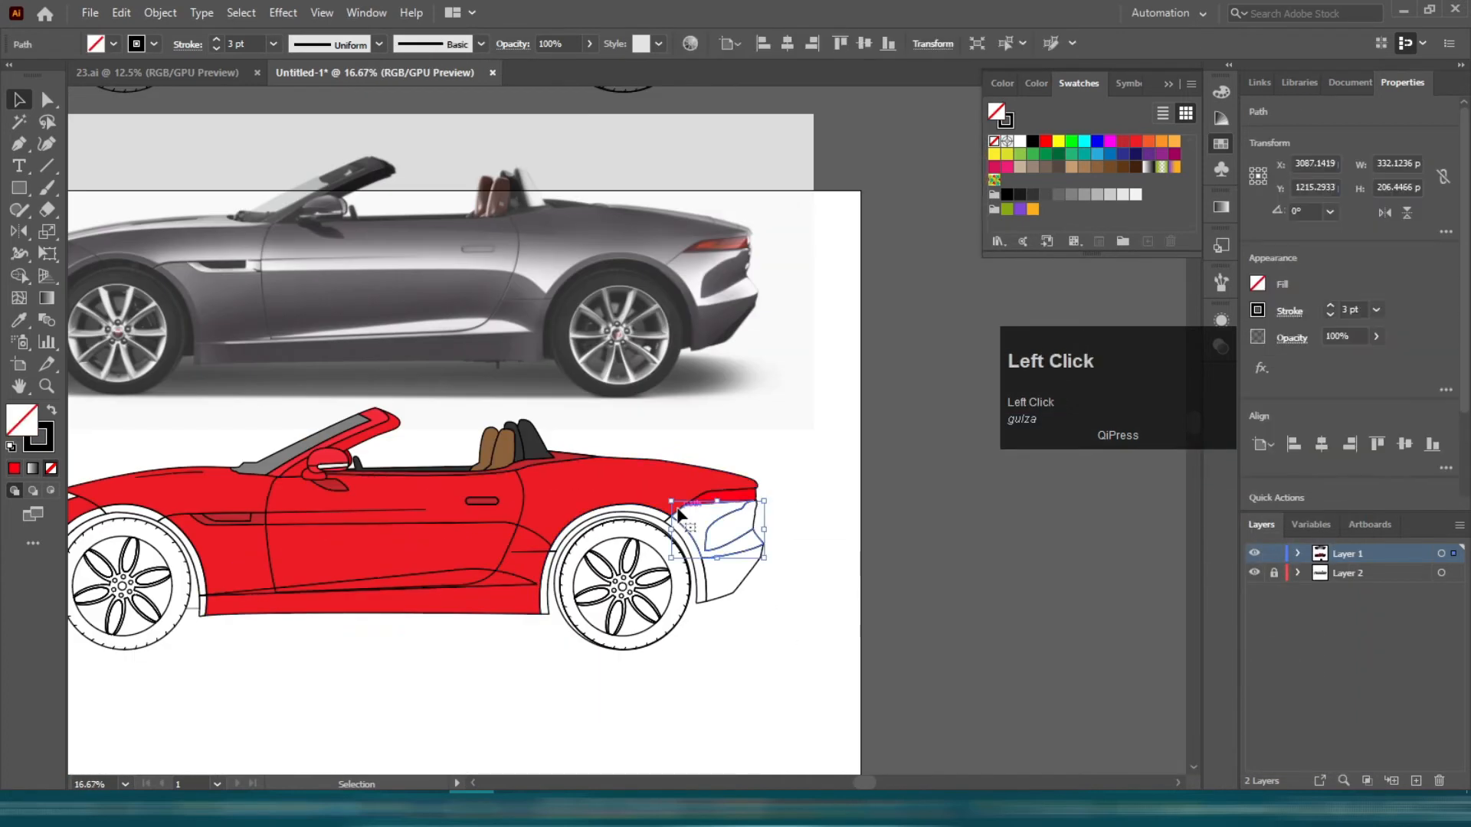
scroll(605, 446, up, 3)
key(i)
click(605, 445)
- Fill the recess in the rear bumper and the lower bumper section with a darker red
key(v)
scroll(606, 446, up, 1)
double_click(22, 420)
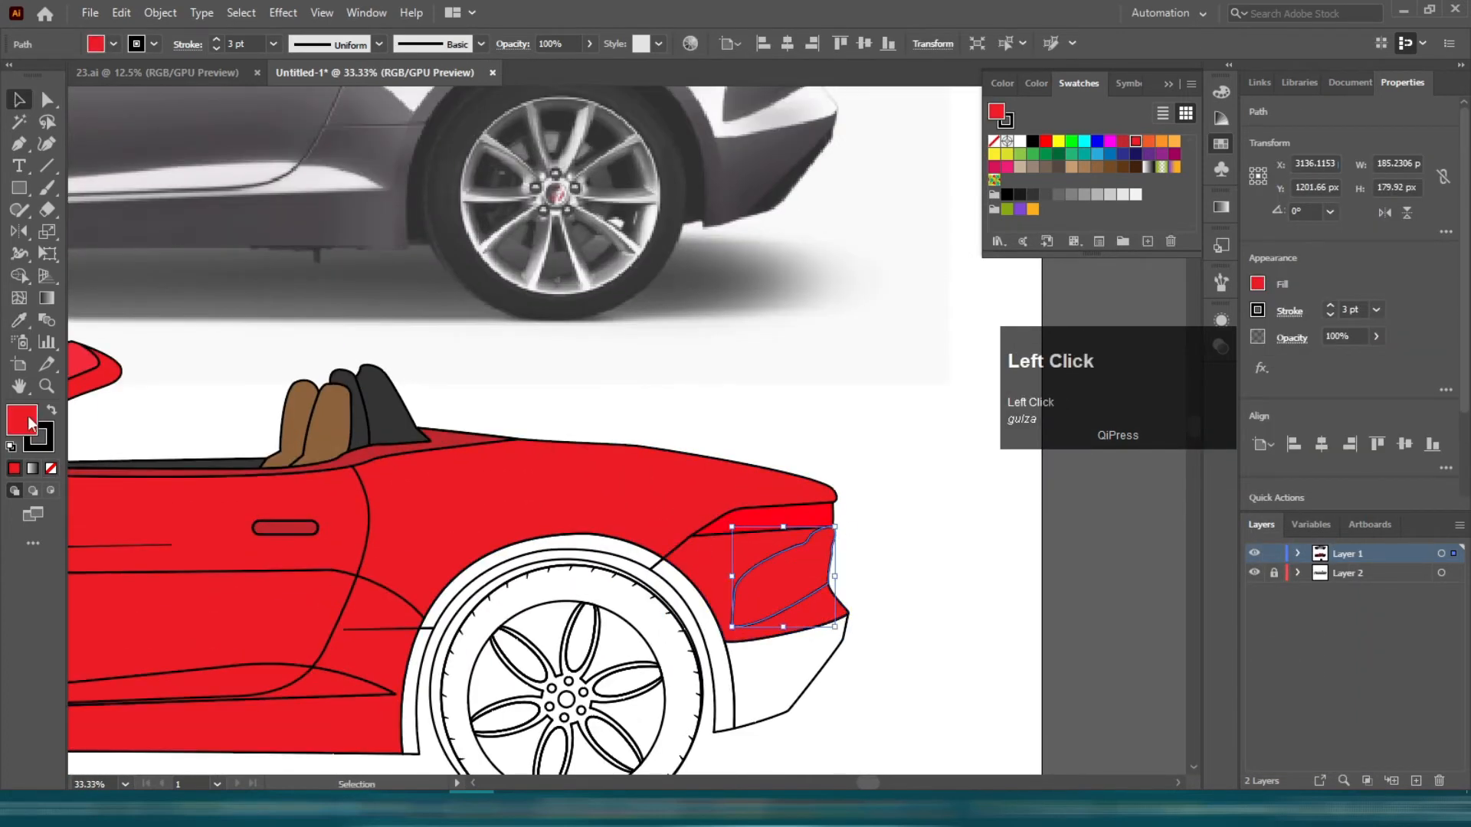
click(1295, 489)
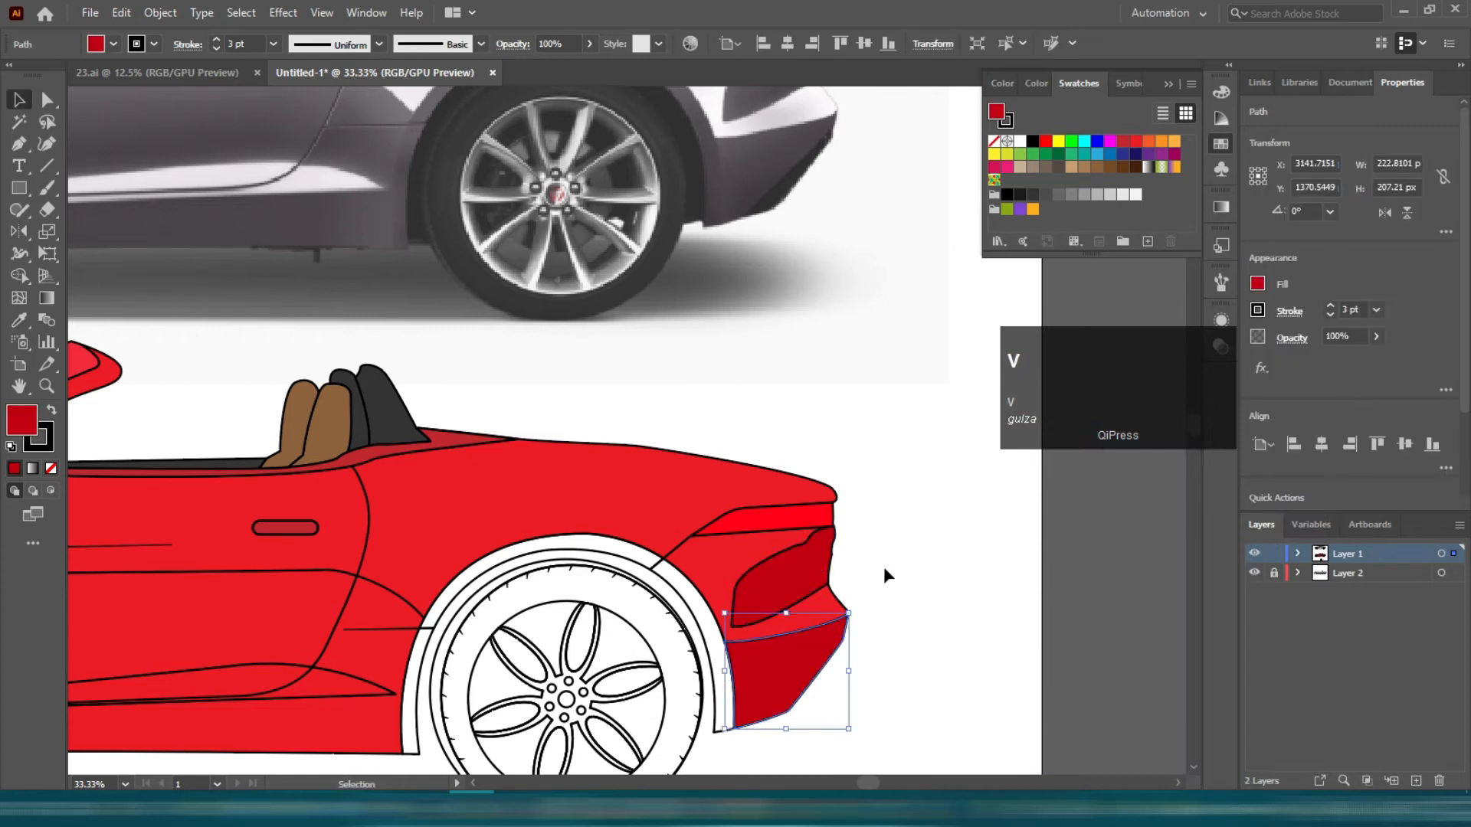
- Fill the outer rear wheel arch pieces with the lower bumper's dark red
scroll(695, 592, down, 1)
shift+click(482, 664)
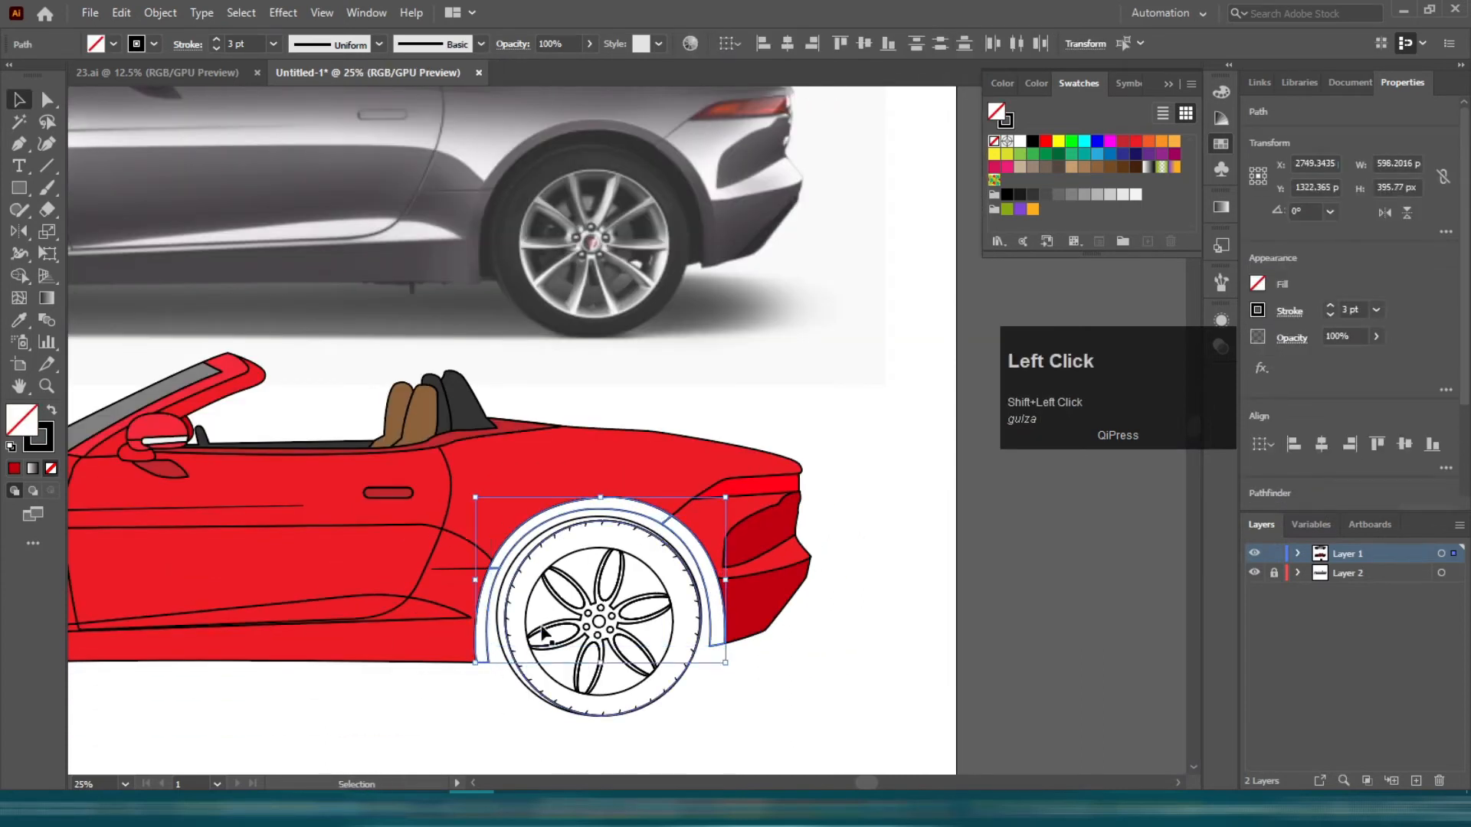
click(877, 584)
- Try to fill the selected front wheel arch pieces with the sampled dark red
drag(330, 598, 811, 506)
scroll(344, 460, up, 2)
click(338, 367)
shift+click(328, 384)
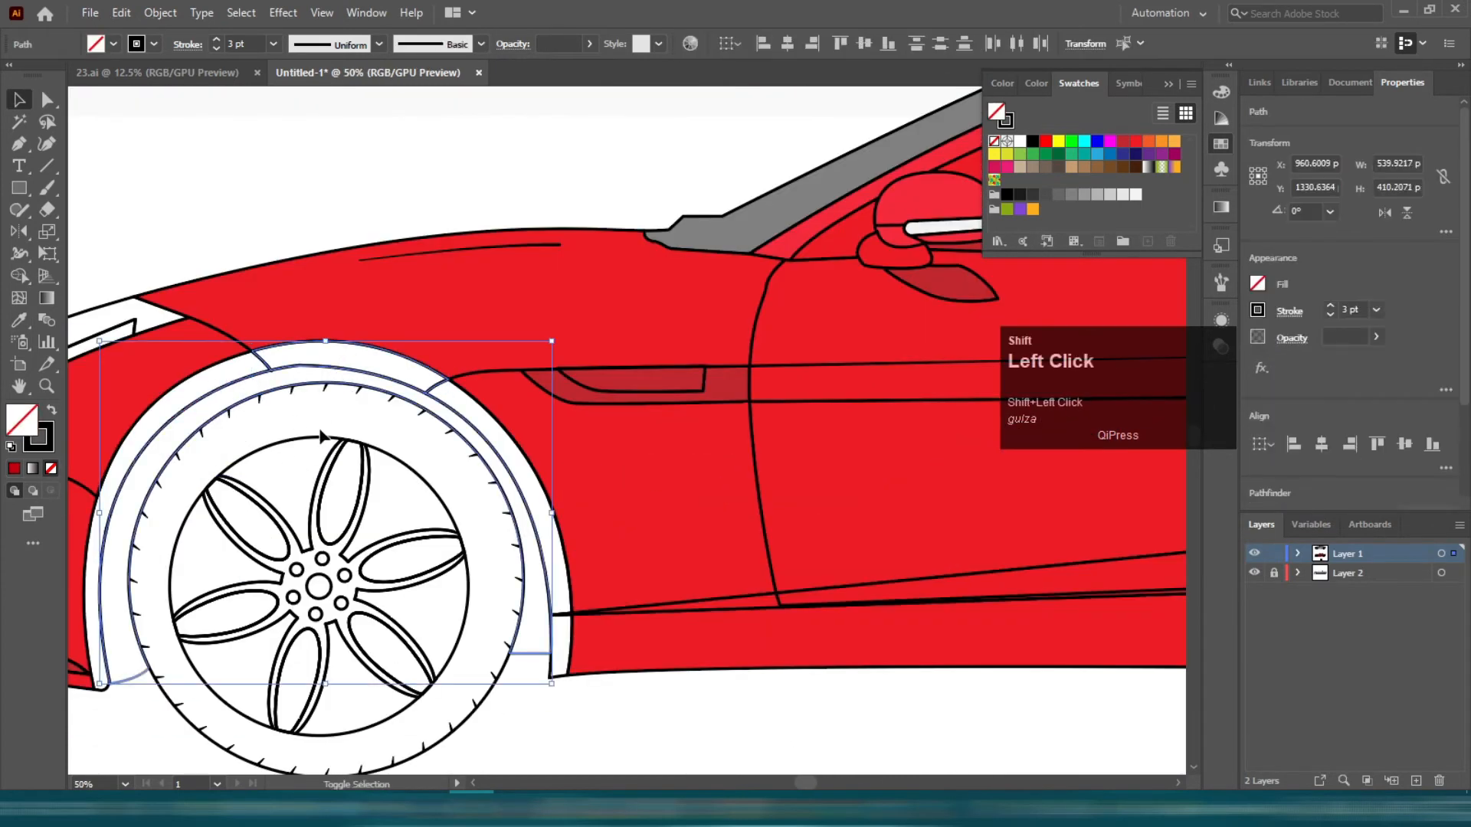
scroll(692, 629, down, 2)
key(i)
click(762, 585)
key(v)
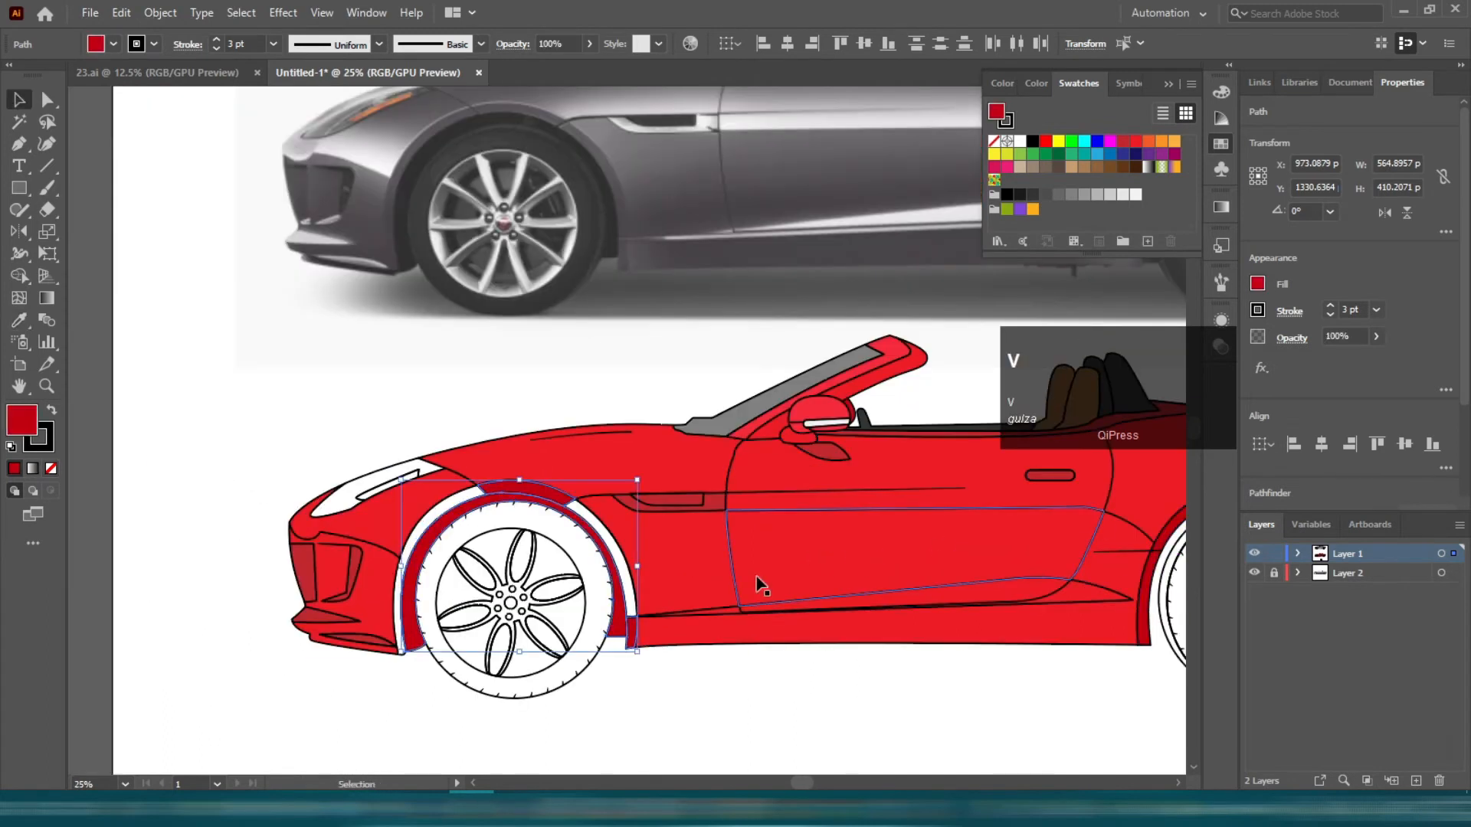
key(ctrl+z)
- Select the outer front wheel arch pieces and fill them with the rear arch's dark red
click(607, 598)
scroll(586, 541, up, 2)
shift+click(611, 518)
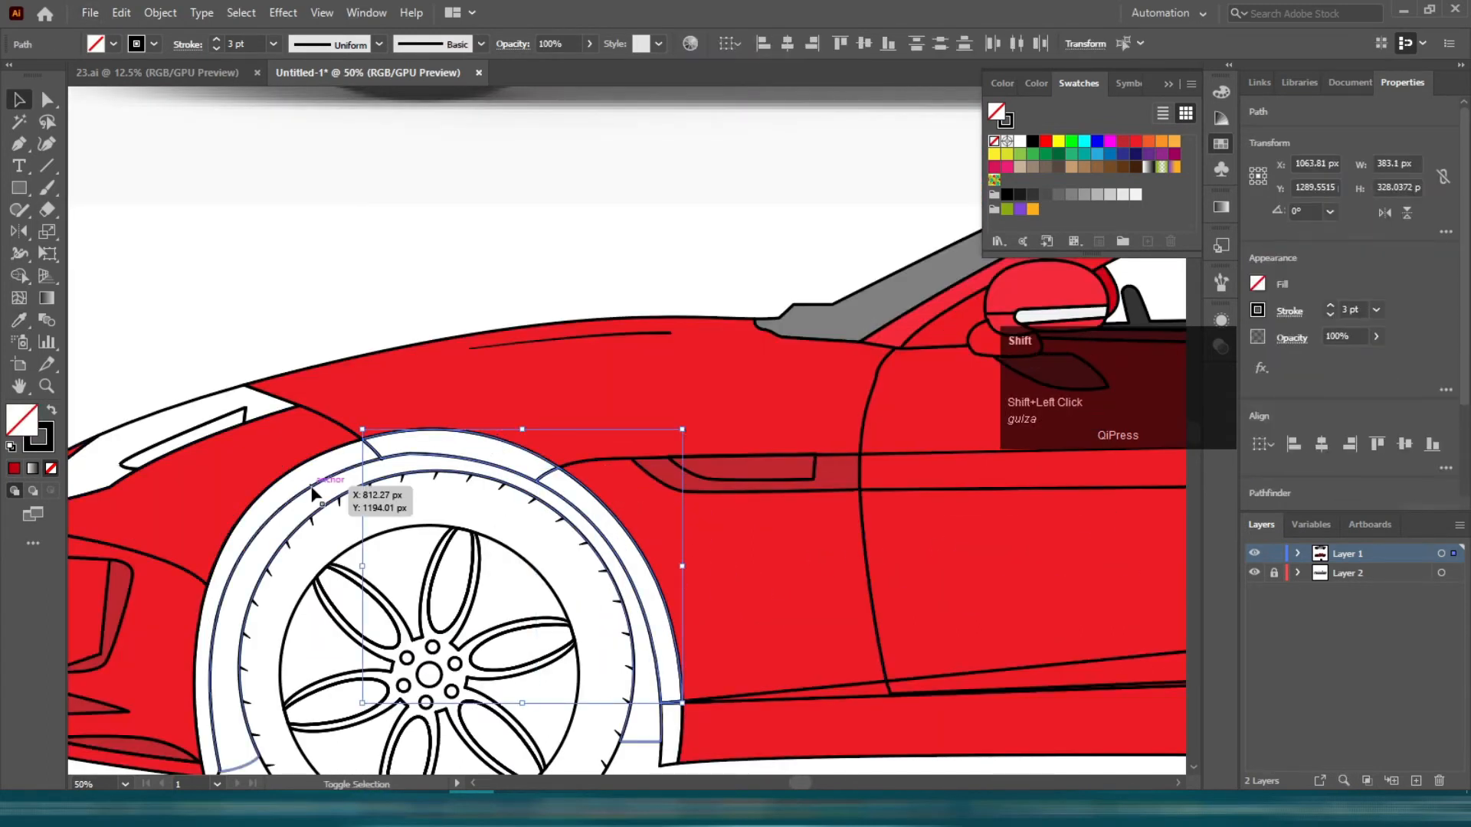
scroll(306, 500, down, 2)
shift+click(214, 668)
scroll(339, 613, down, 2)
key(i)
click(1067, 493)
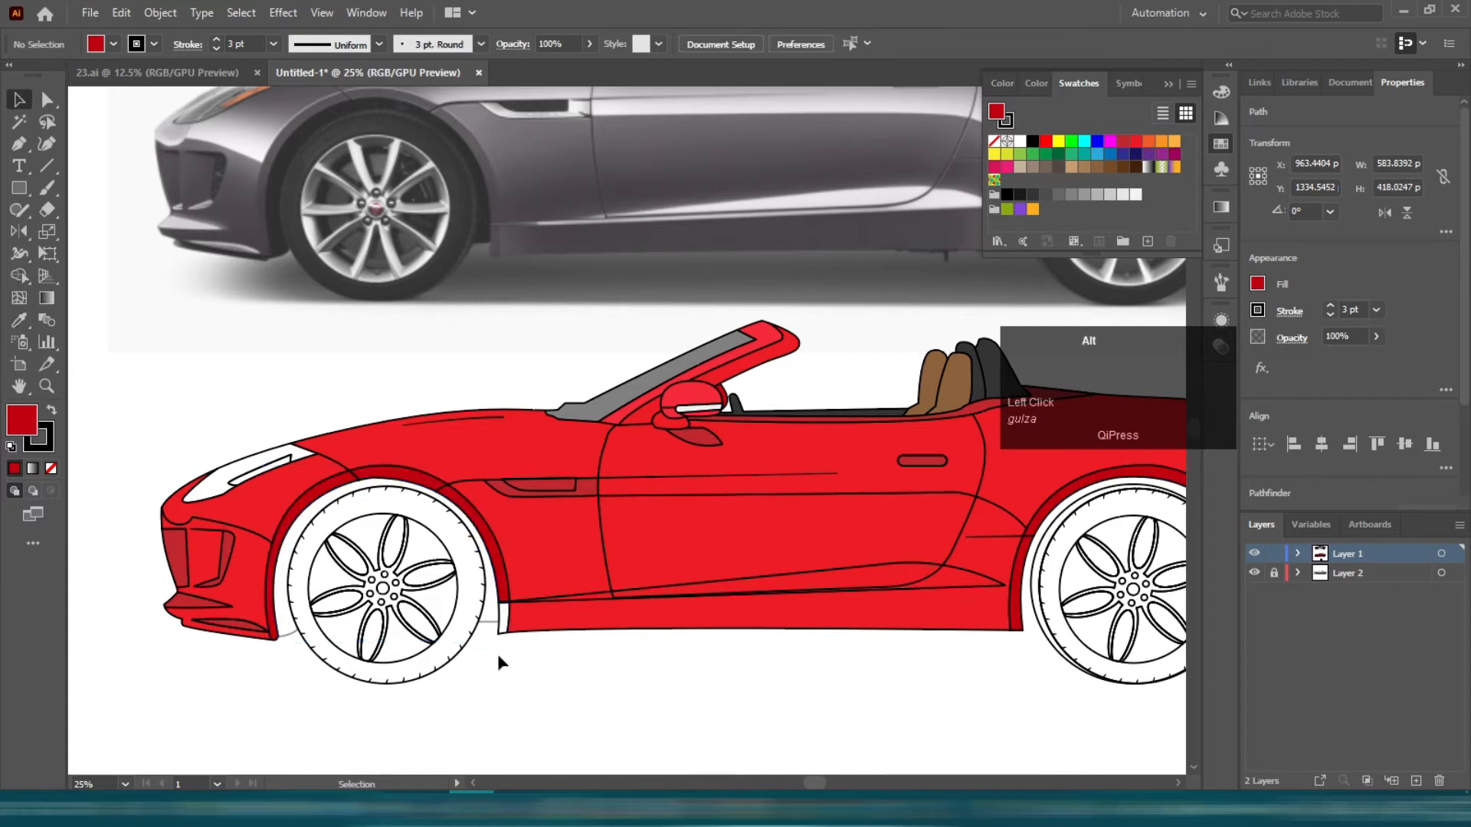
- Fill the front arch's lower end with dark red and the inner wheel well with black, raising the well's opacity
scroll(498, 655, up, 3)
click(503, 617)
key(i)
click(1008, 194)
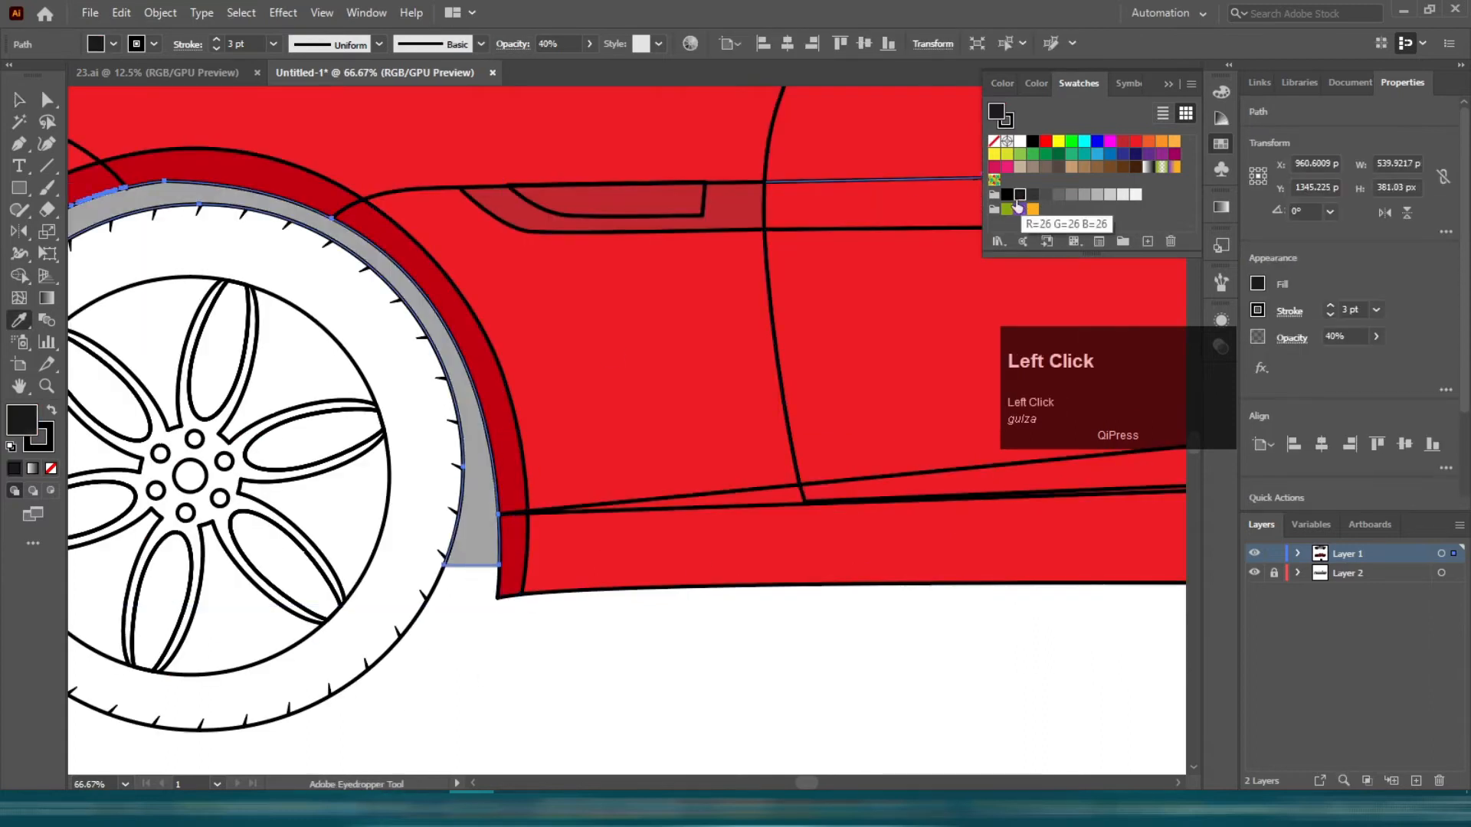
key(v)
drag(592, 64, 593, 66)
key(v)
scroll(607, 231, down, 3)
- Recolor the front bumper recesses, the side vent and the shape below the mirror with the wheel arch's dark red
click(519, 445)
key(space)
drag(789, 473, 403, 588)
click(218, 334)
shift+click(365, 293)
key(space)
drag(144, 392, 489, 406)
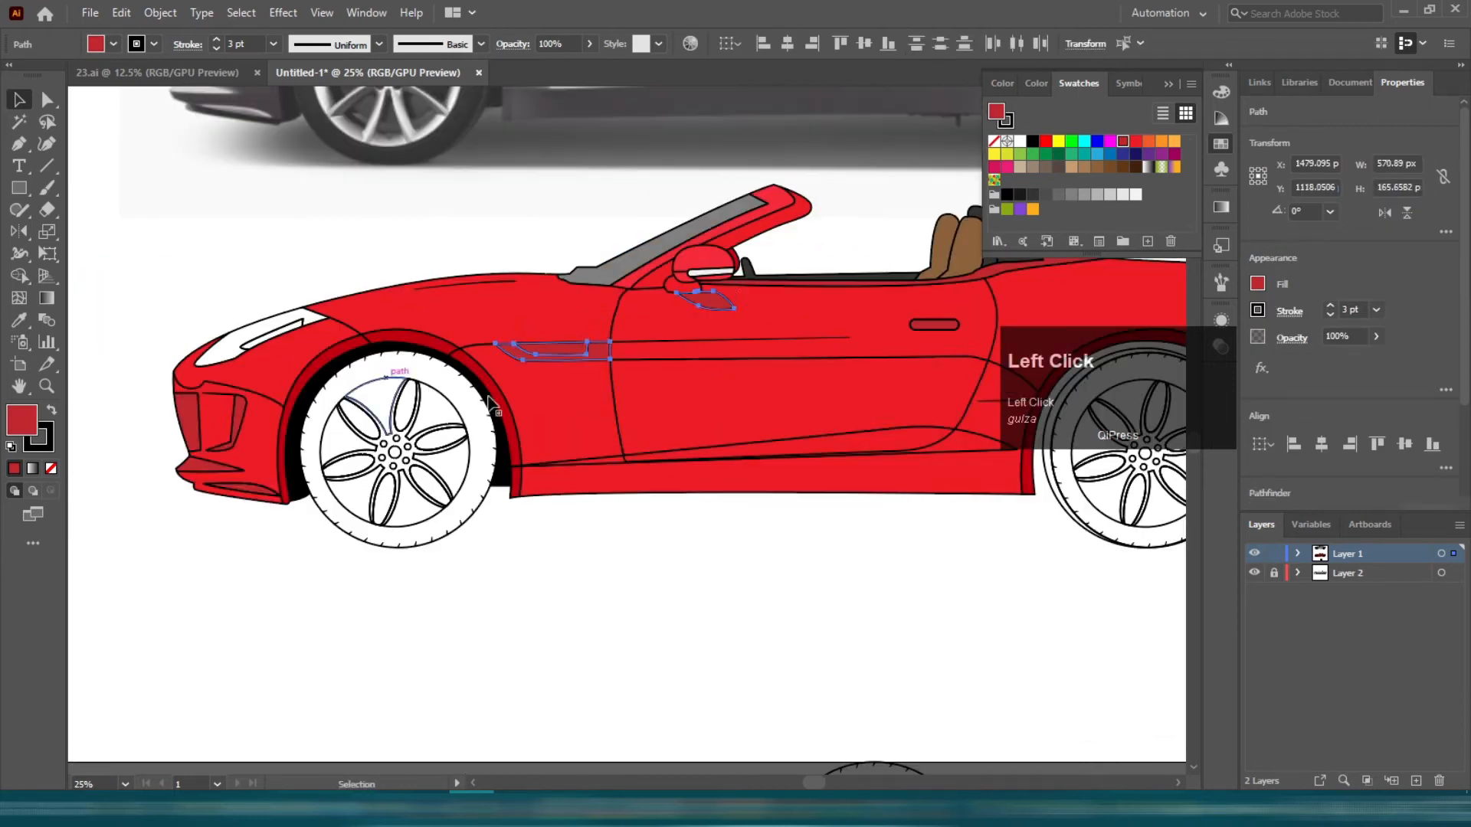
key(space)
drag(827, 414, 386, 407)
key(i)
scroll(498, 582, down, 2)
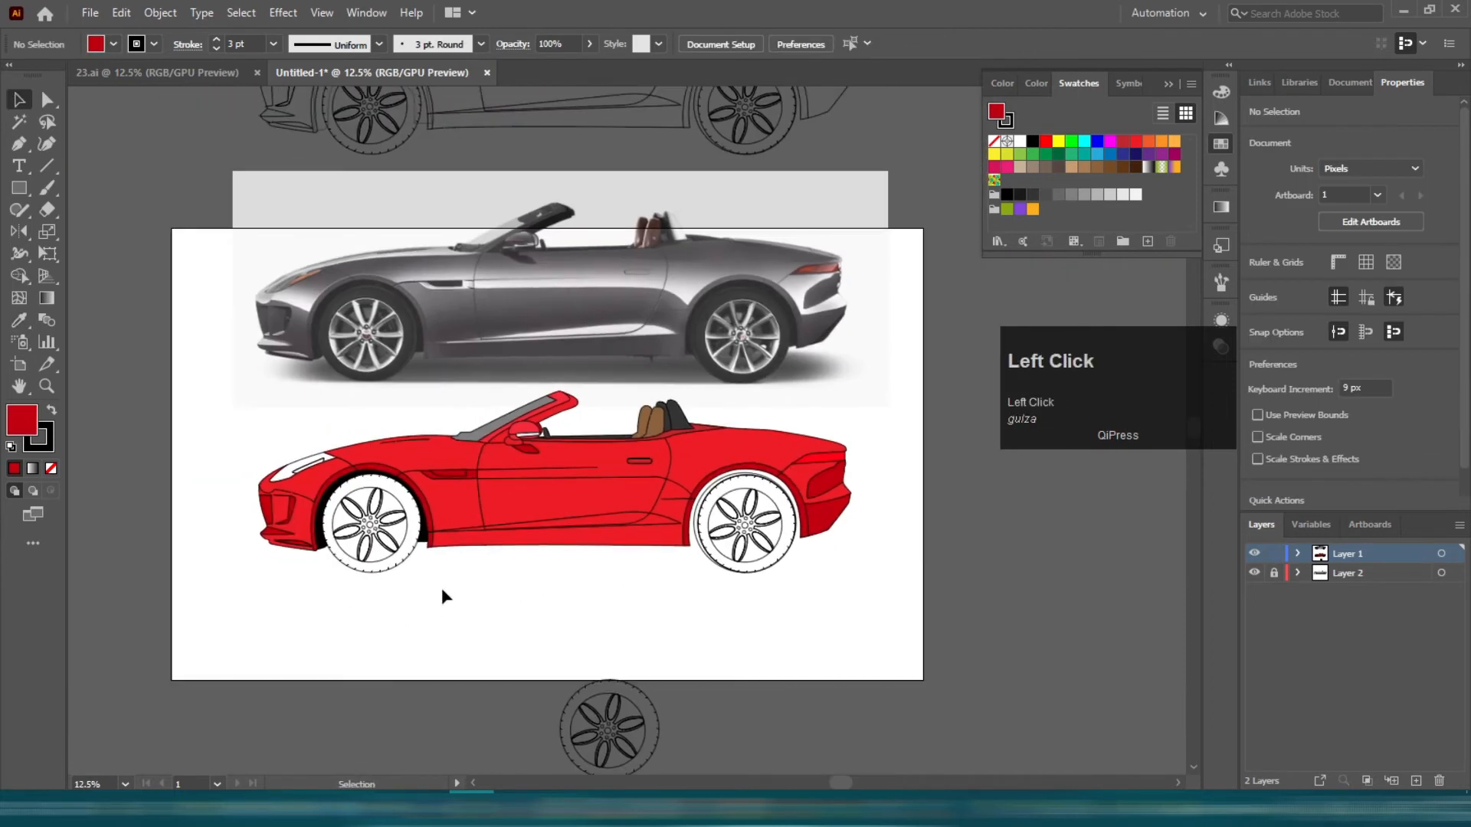
- Send the front tyre group to the back and fill it with dark gray
scroll(414, 613, up, 3)
click(409, 622)
click(507, 630)
click(426, 612)
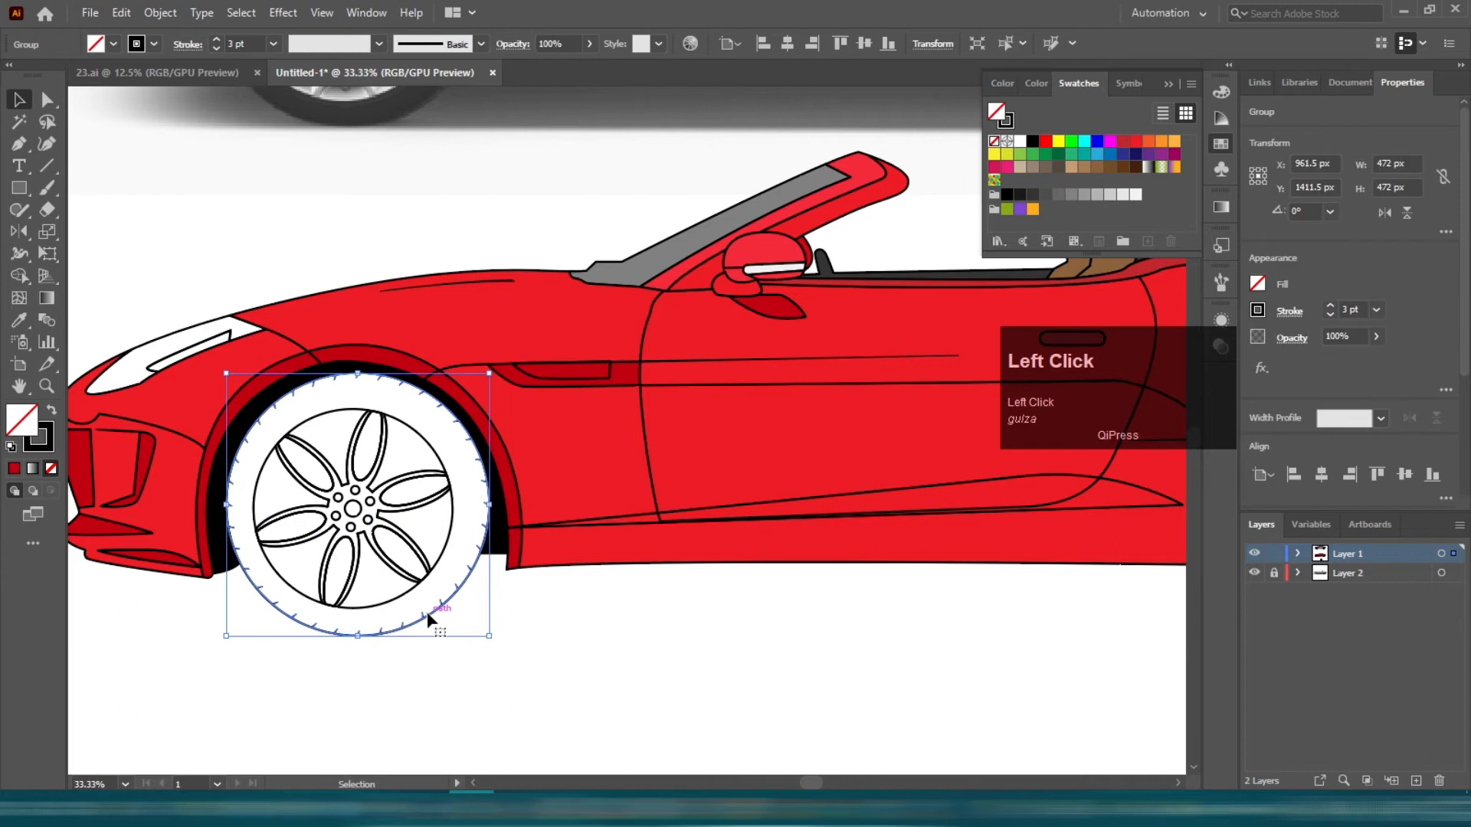
click(1046, 196)
- Ungroup the front wheel's rim artwork
click(421, 437)
right_click(421, 437)
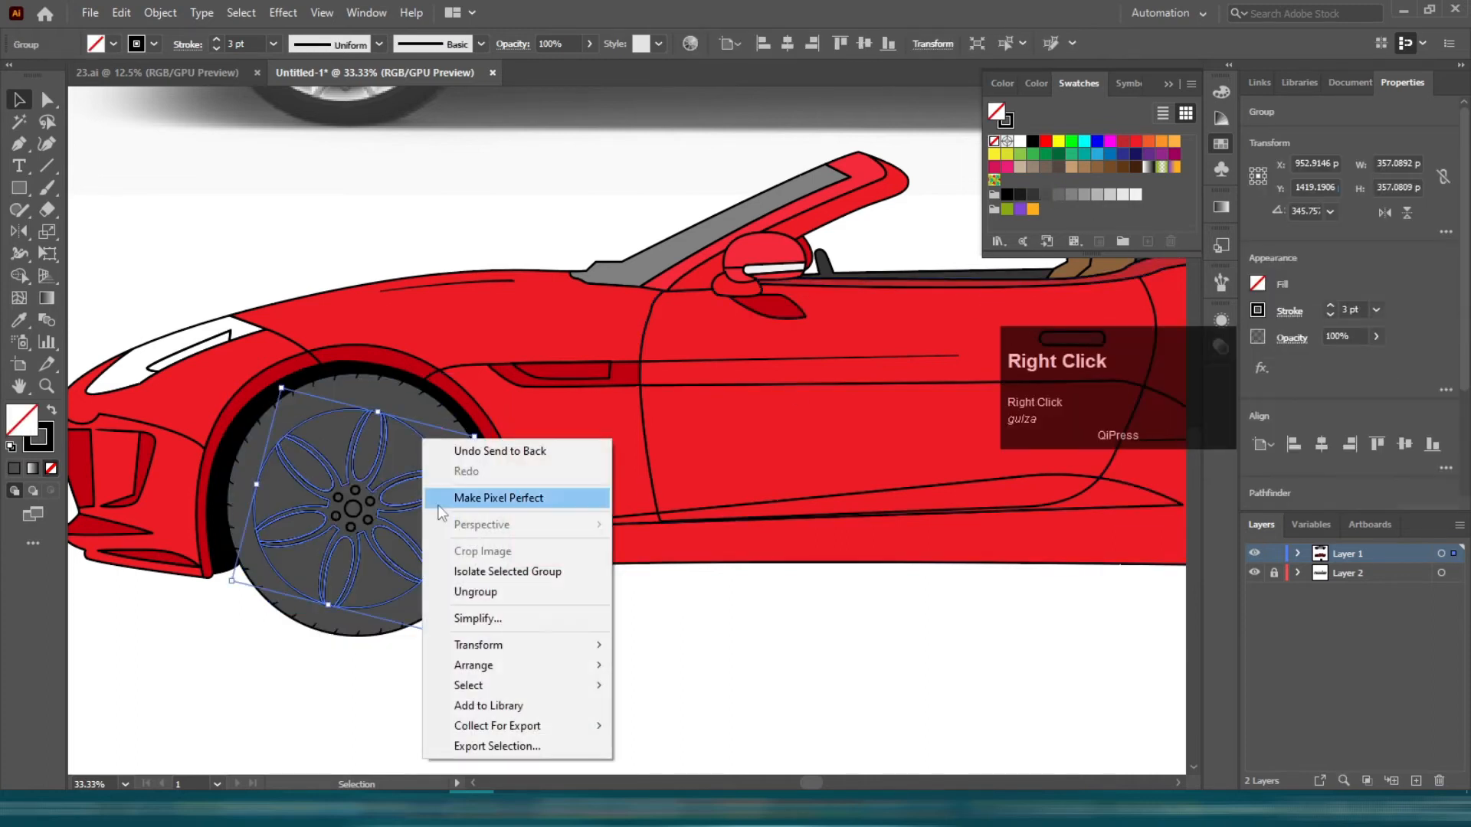
click(471, 592)
click(496, 601)
scroll(316, 429, up, 3)
scroll(342, 380, down, 3)
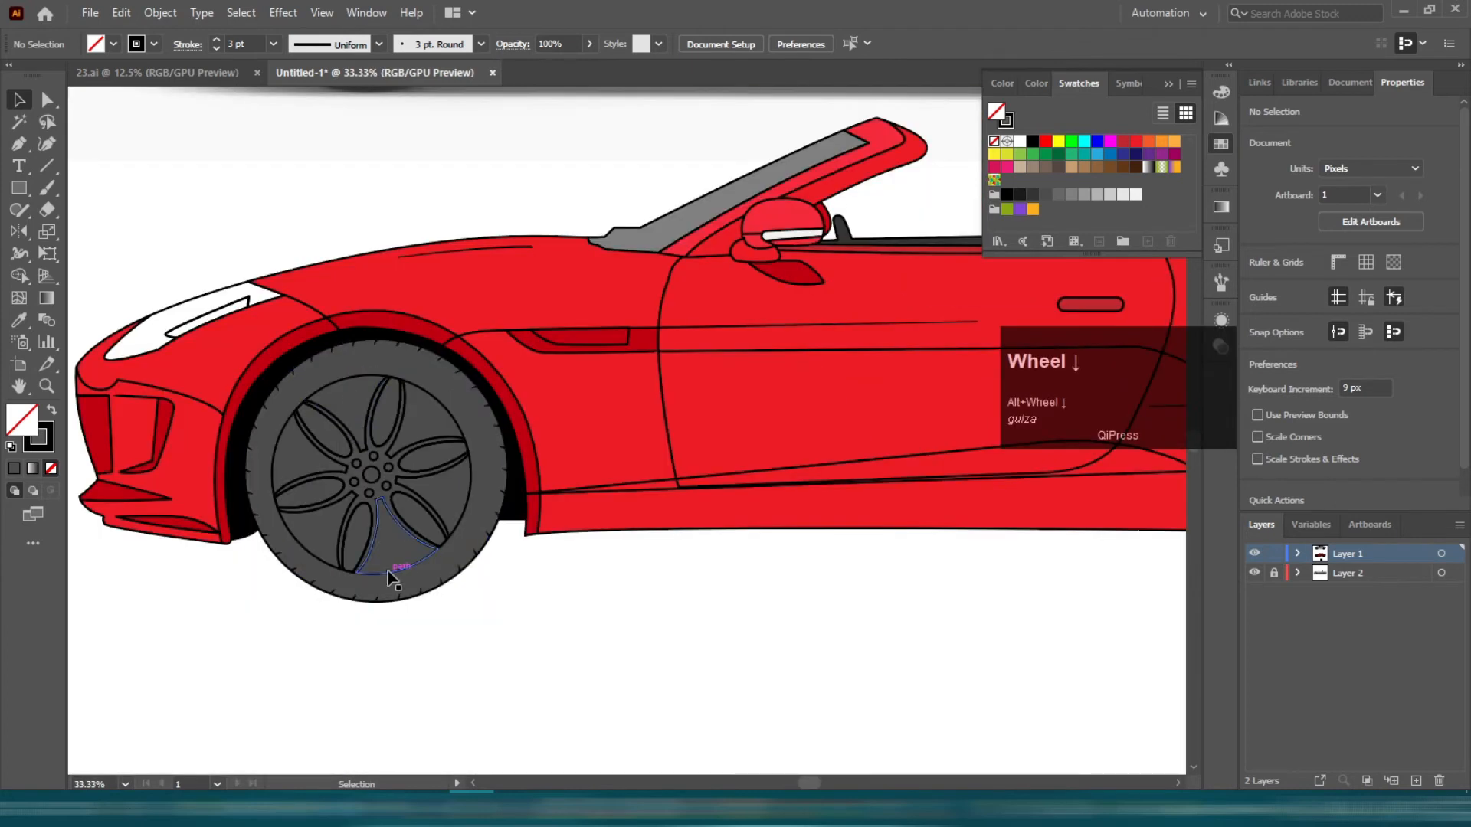
- Ungroup the front wheel's spoke artwork and fill the spokes with light gray
scroll(394, 591, up, 2)
click(444, 426)
right_click(441, 427)
click(462, 580)
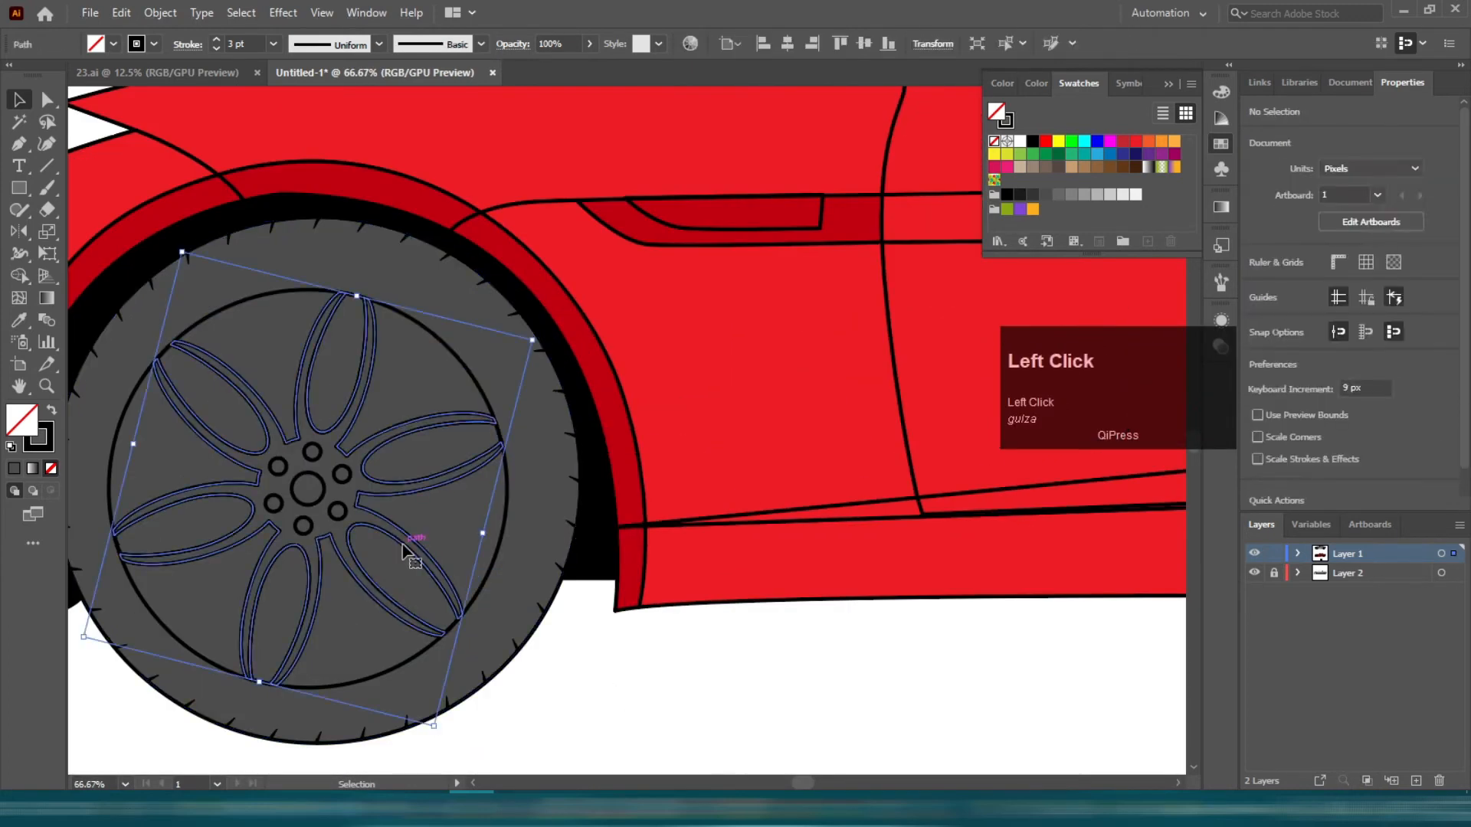
click(1097, 195)
click(674, 613)
- Select all the gaps between the front wheel's spokes and fill them with medium gray
click(365, 298)
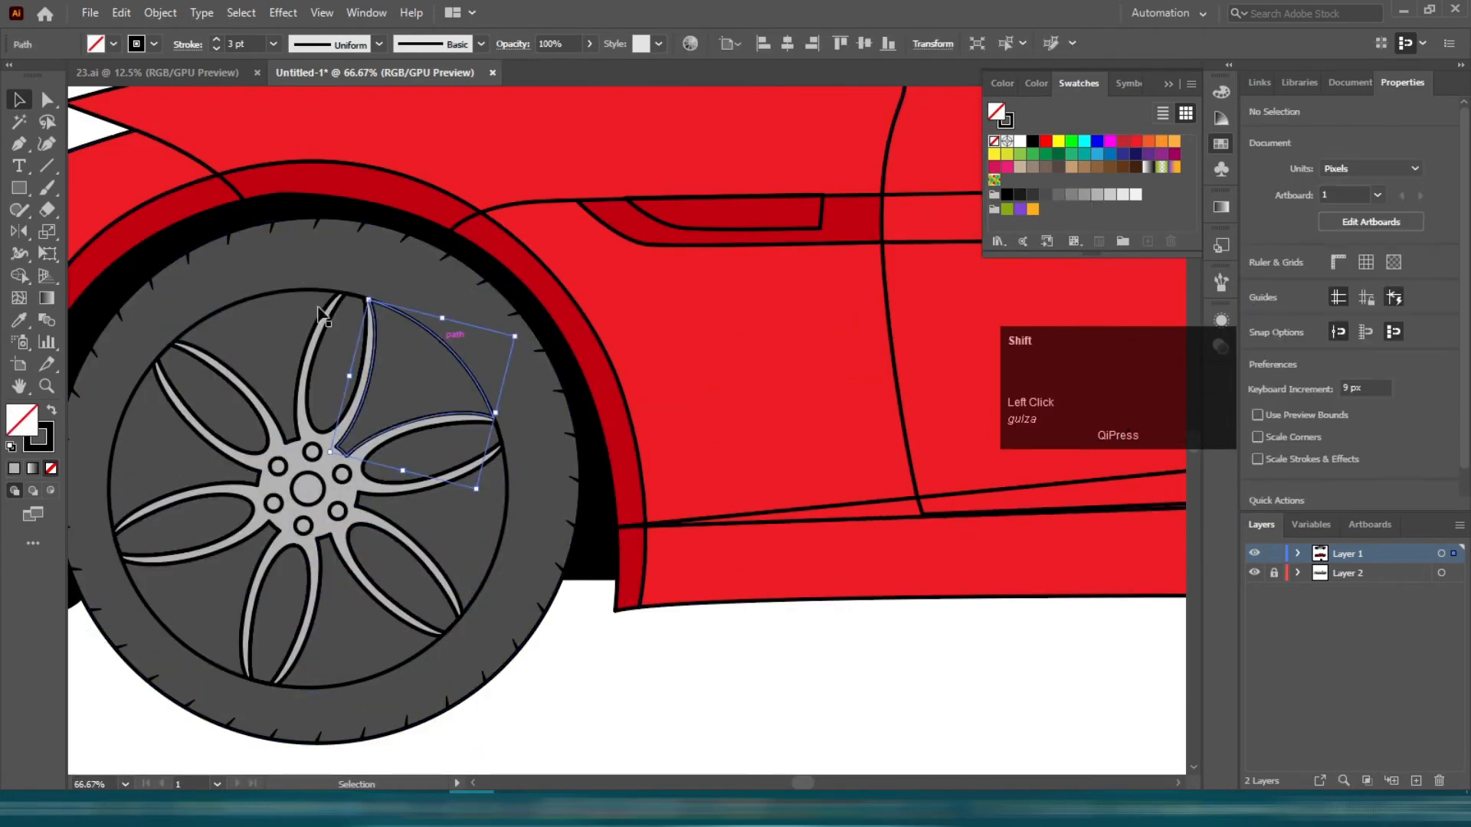
shift+click(354, 294)
shift+click(167, 619)
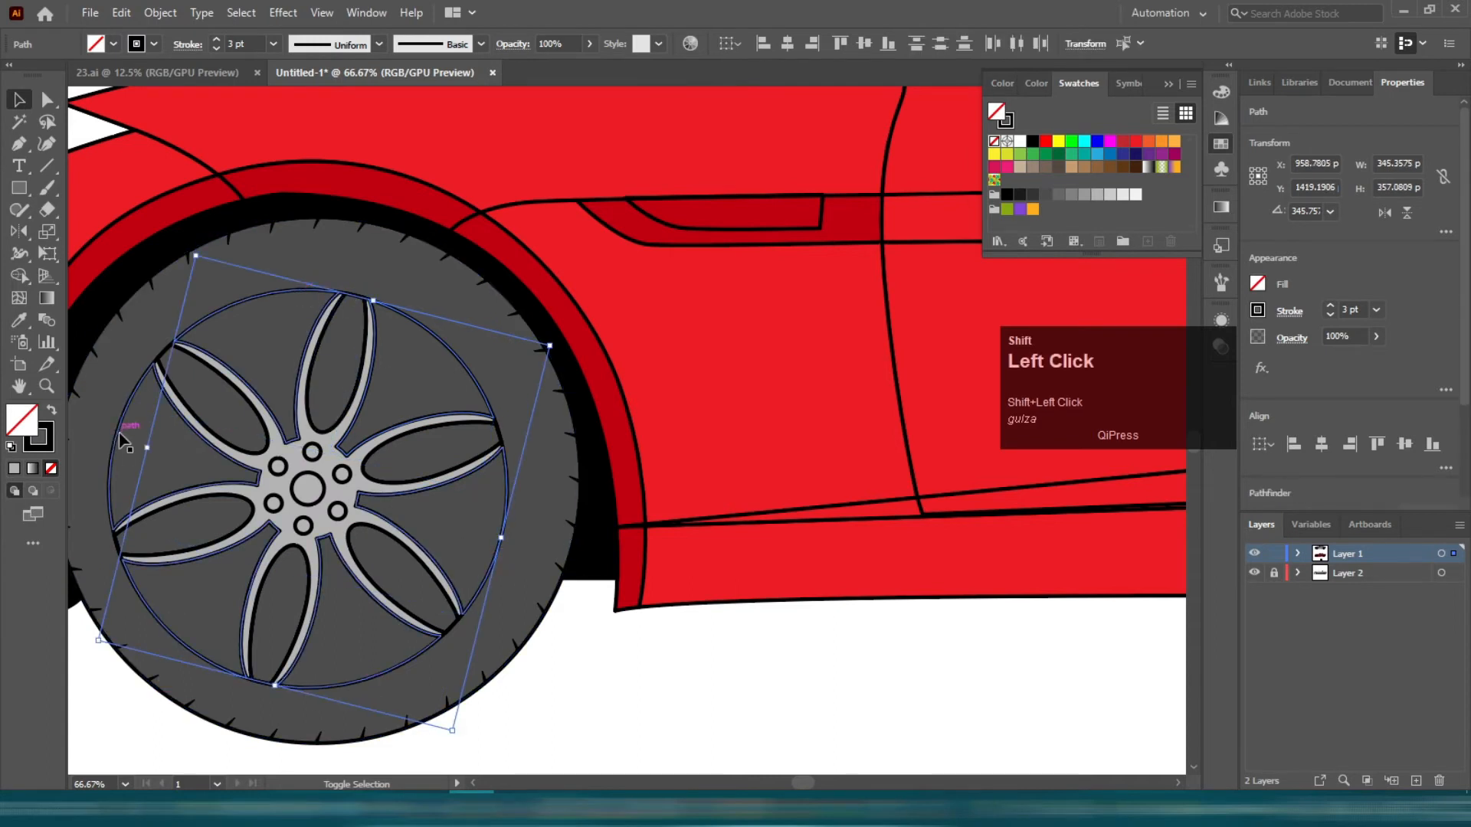
scroll(967, 375, up, 1)
click(1083, 195)
click(1071, 194)
click(696, 665)
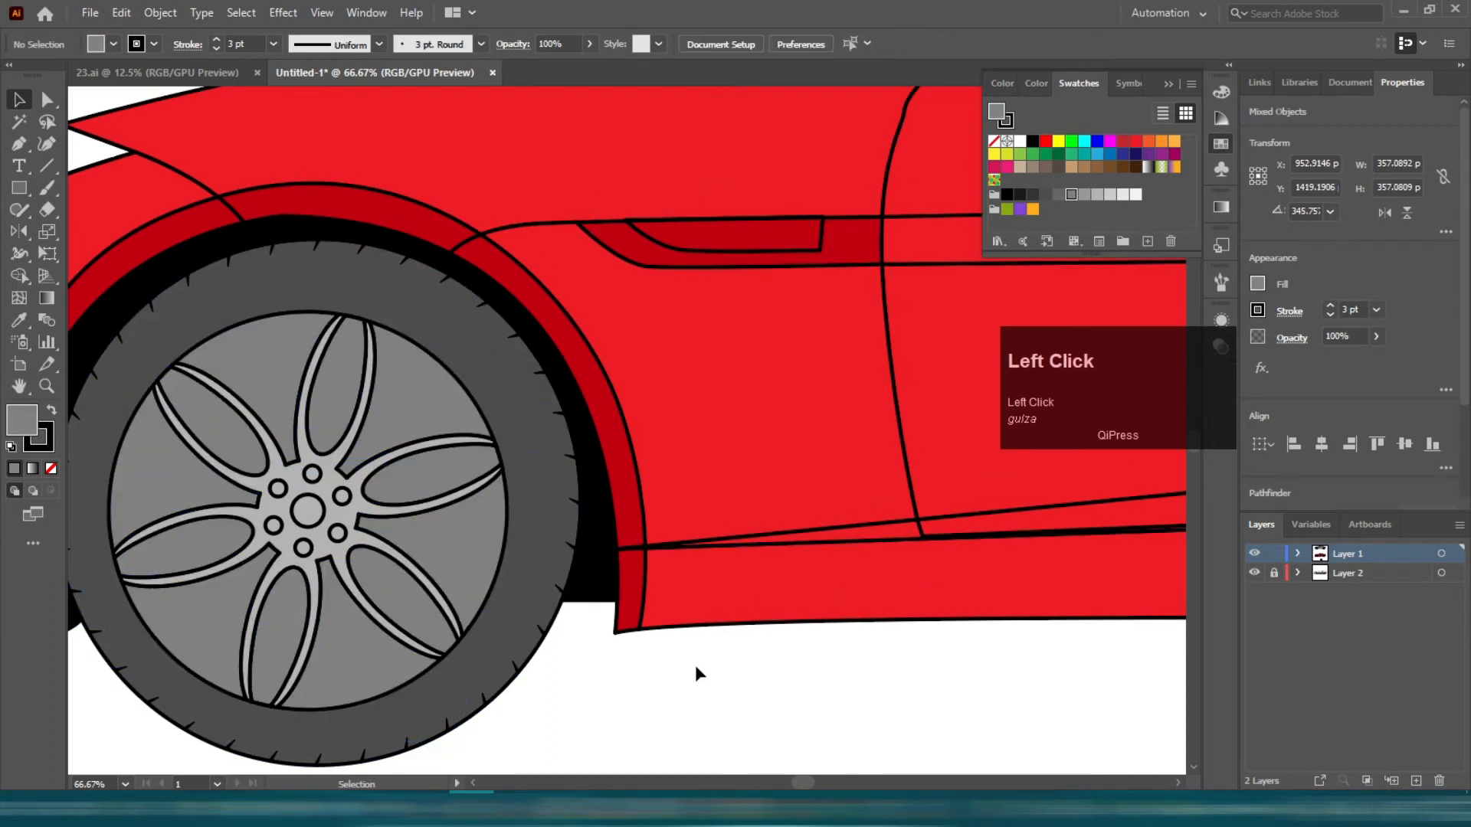
- Change the front tyre's fill to a darker gray
scroll(593, 700, down, 5)
scroll(592, 700, up, 3)
scroll(550, 571, up, 2)
click(550, 571)
click(1033, 195)
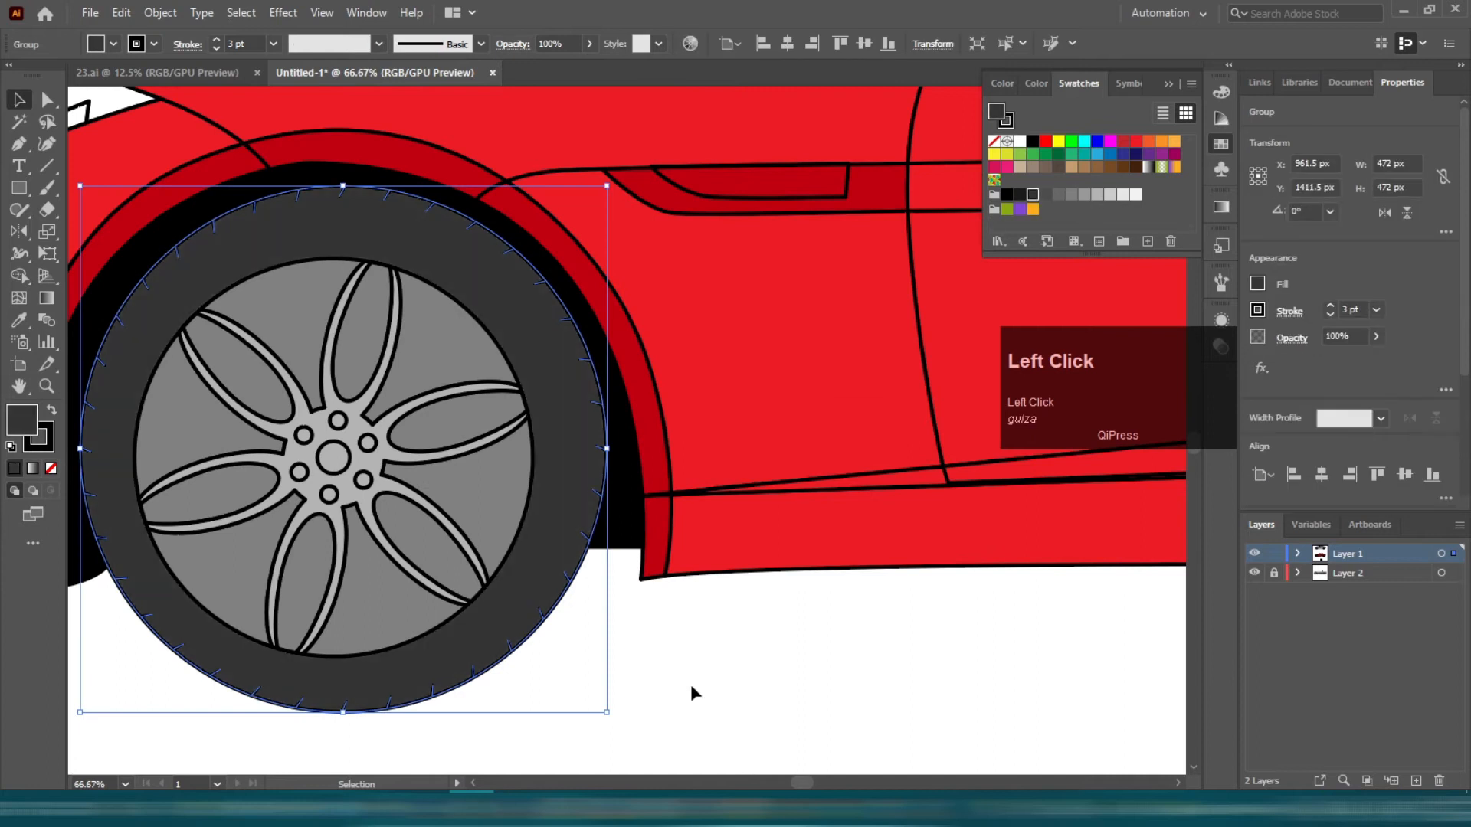
click(691, 683)
- Fill the front wheel's center cap circle with bright red
scroll(657, 587, down, 2)
scroll(664, 589, up, 2)
click(397, 489)
click(1136, 141)
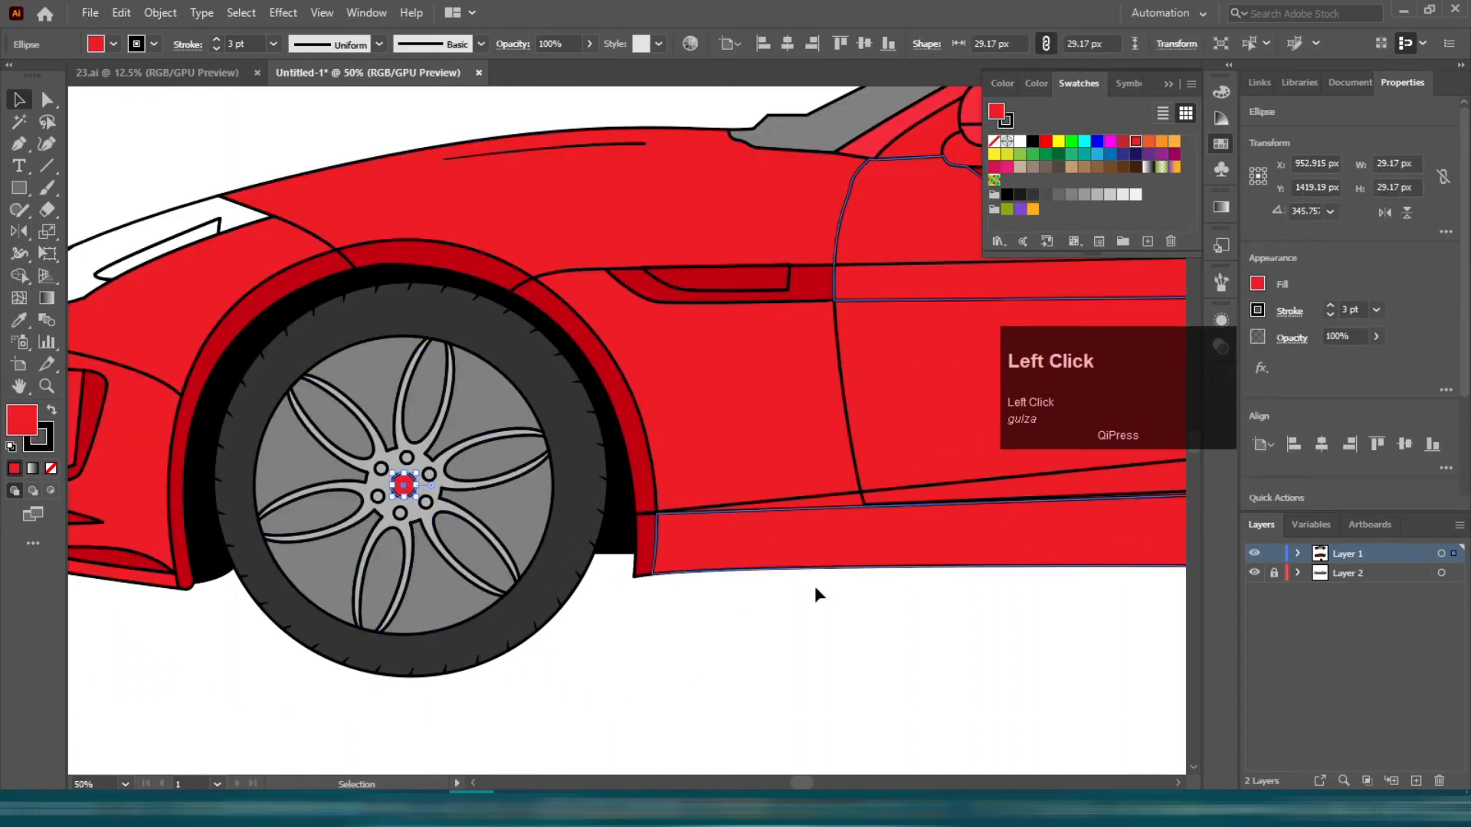
click(815, 588)
scroll(580, 551, down, 2)
scroll(576, 552, up, 1)
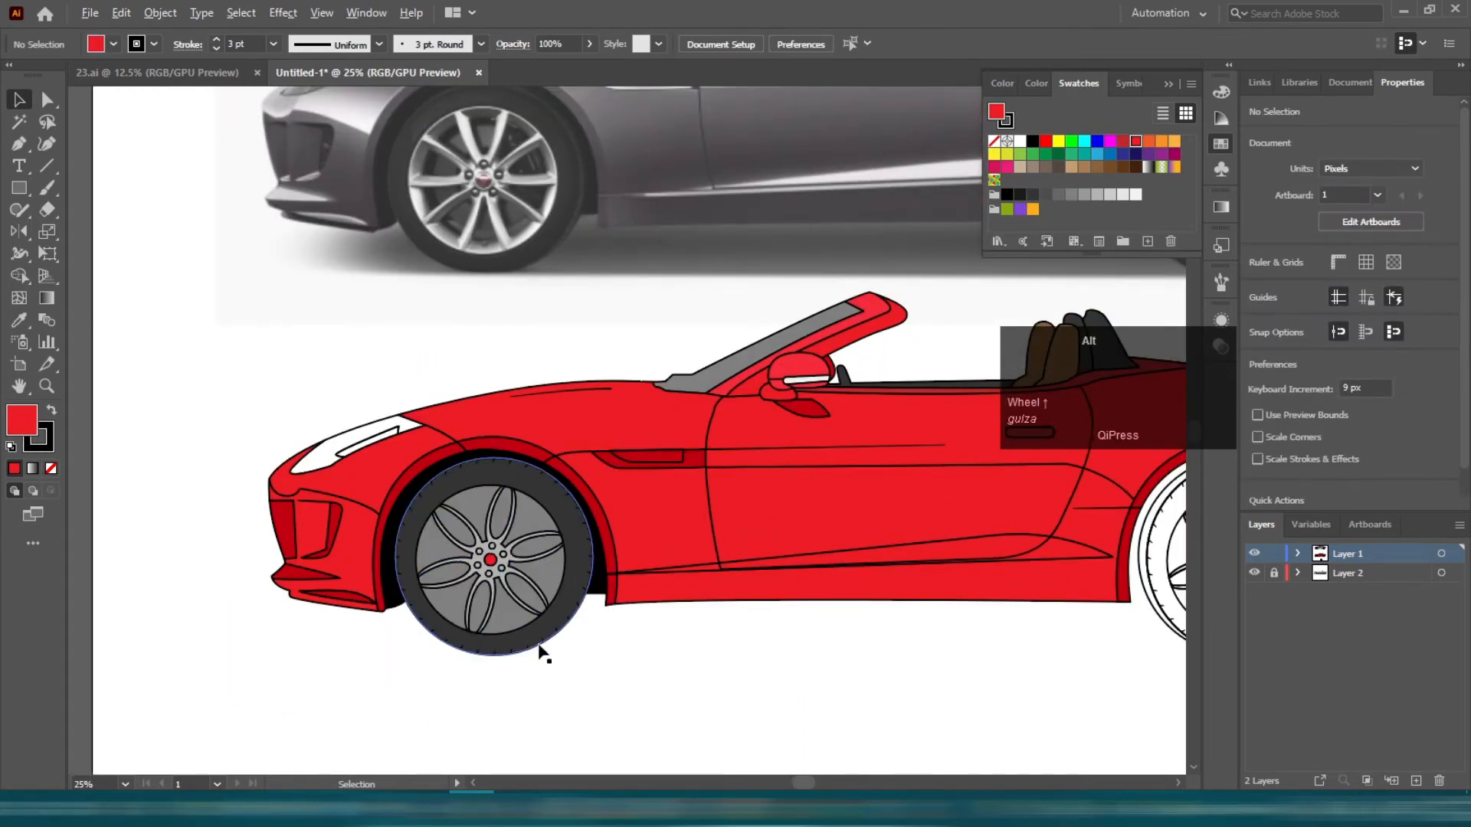
- Duplicate the front tyre with a slight offset and fill the copy with a very dark gray
scroll(578, 688, up, 1)
scroll(524, 559, up, 2)
mouse_move(528, 557)
mouse_down()
mouse_move(510, 564)
mouse_move(529, 557)
mouse_up()
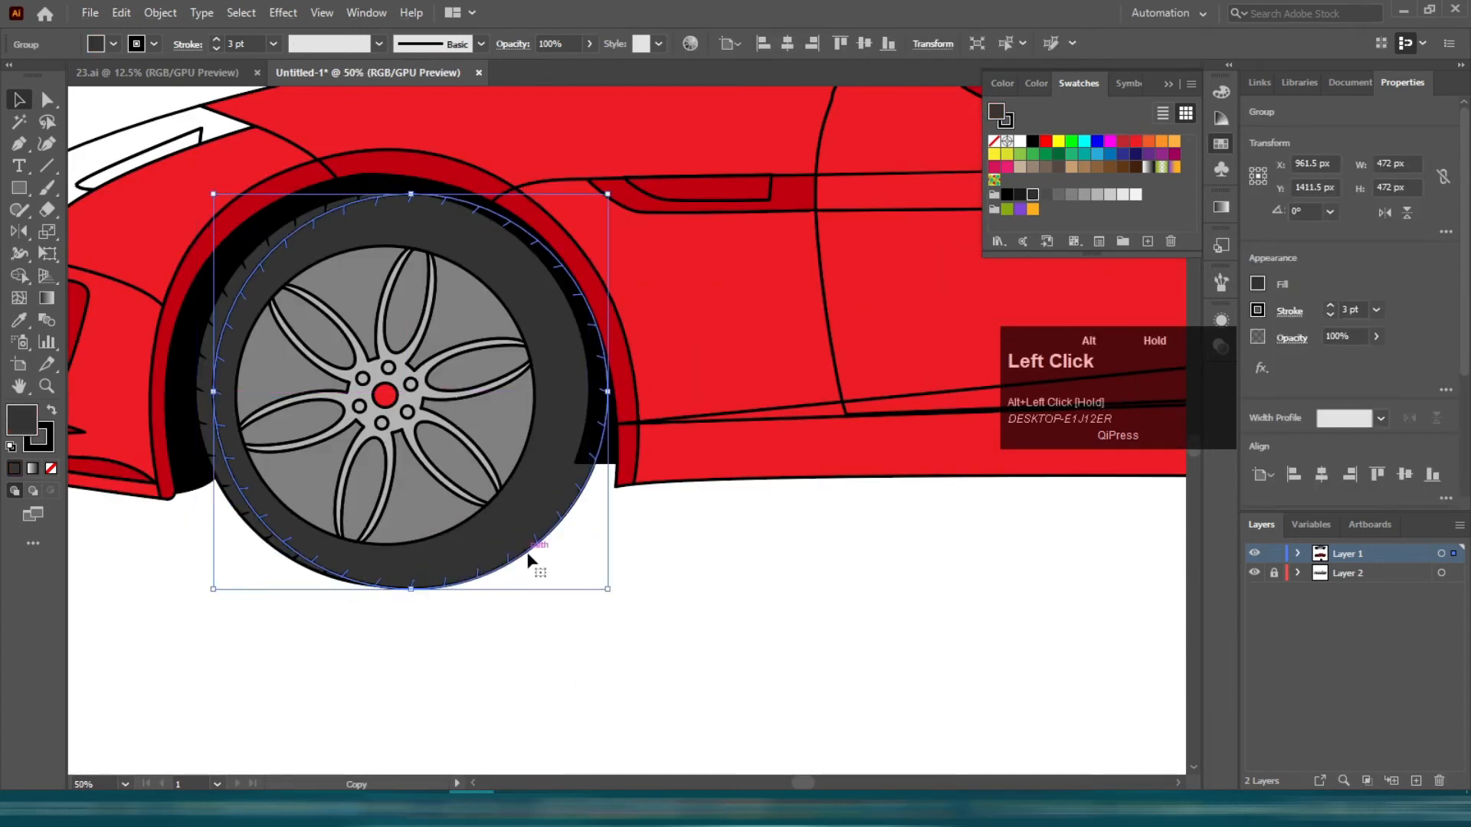
click(1008, 196)
click(1020, 195)
click(690, 537)
- Send the black wheel-well shape and the dark tyre copy to the back, and nudge the copy into place behind the front wheel
click(603, 451)
key(ctrl+shift+bracketleft)
click(643, 529)
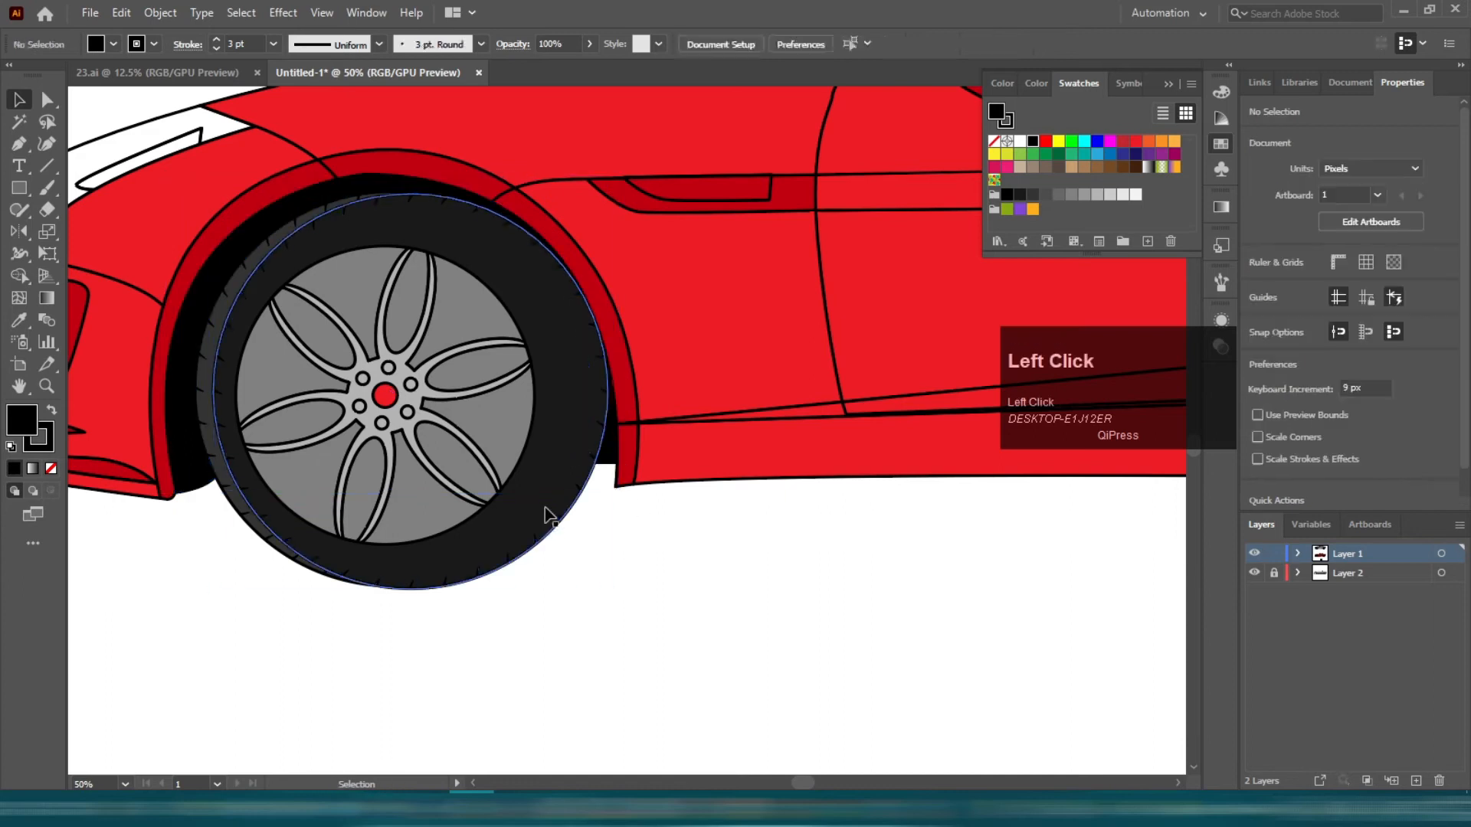
click(551, 498)
key(ctrl+shift+bracketleft)
click(649, 537)
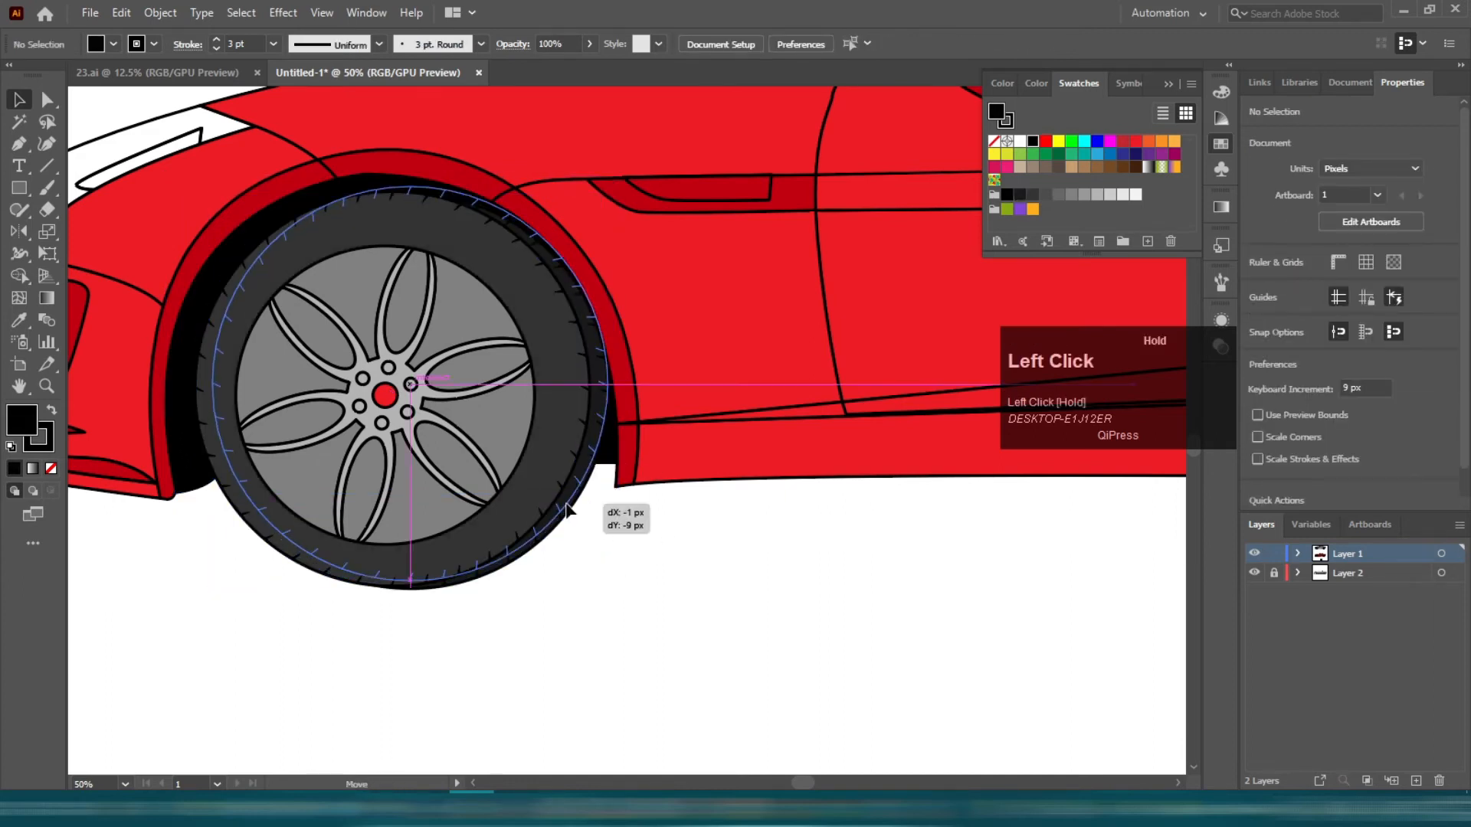
drag(565, 509, 582, 533)
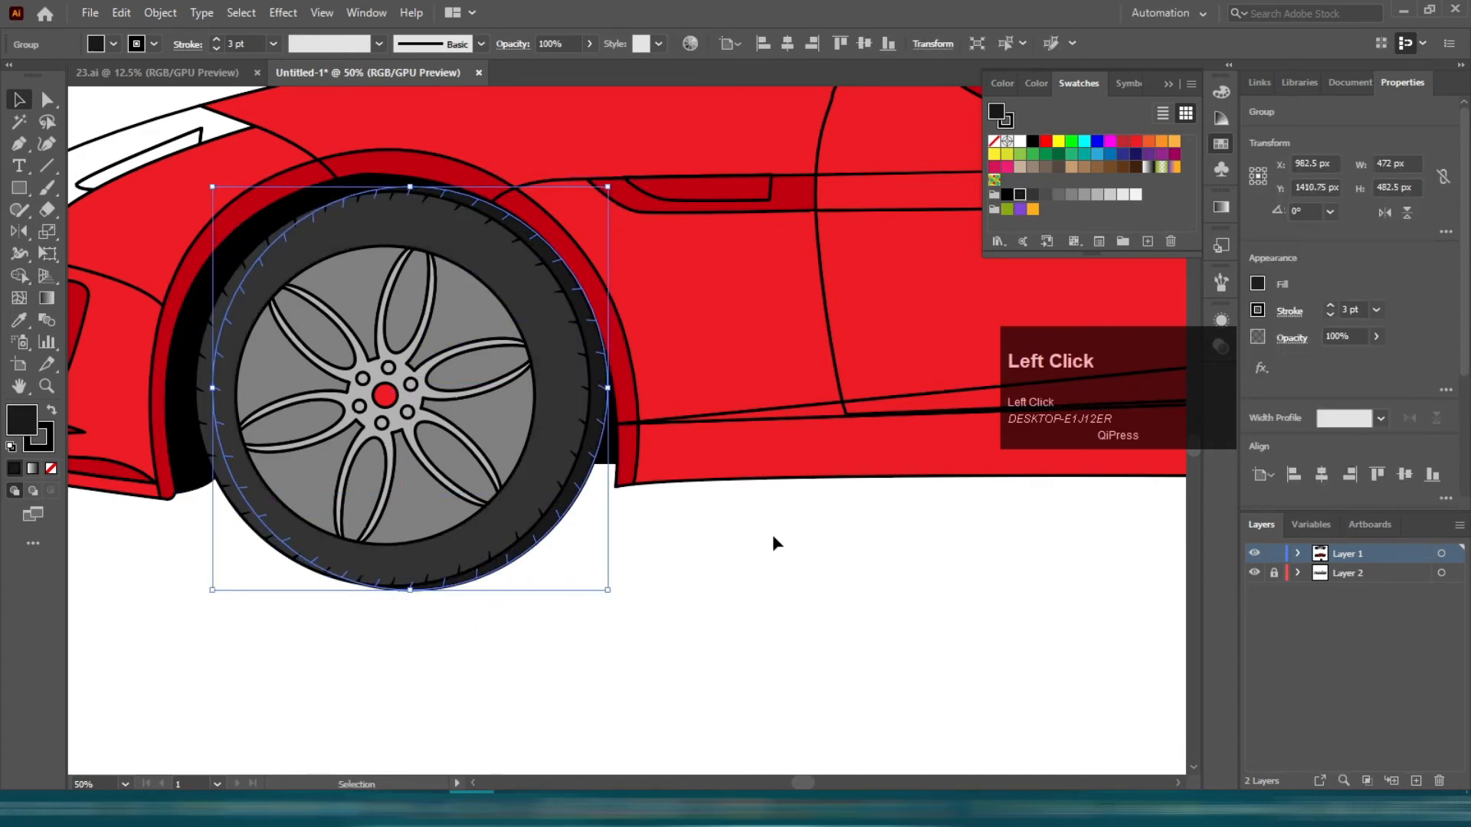
click(772, 537)
- Draw a closed six-sided Pen shape covering the rear wheel arch down to the car's lower edge
scroll(773, 537, down, 3)
drag(1038, 575, 615, 580)
drag(285, 575, 168, 594)
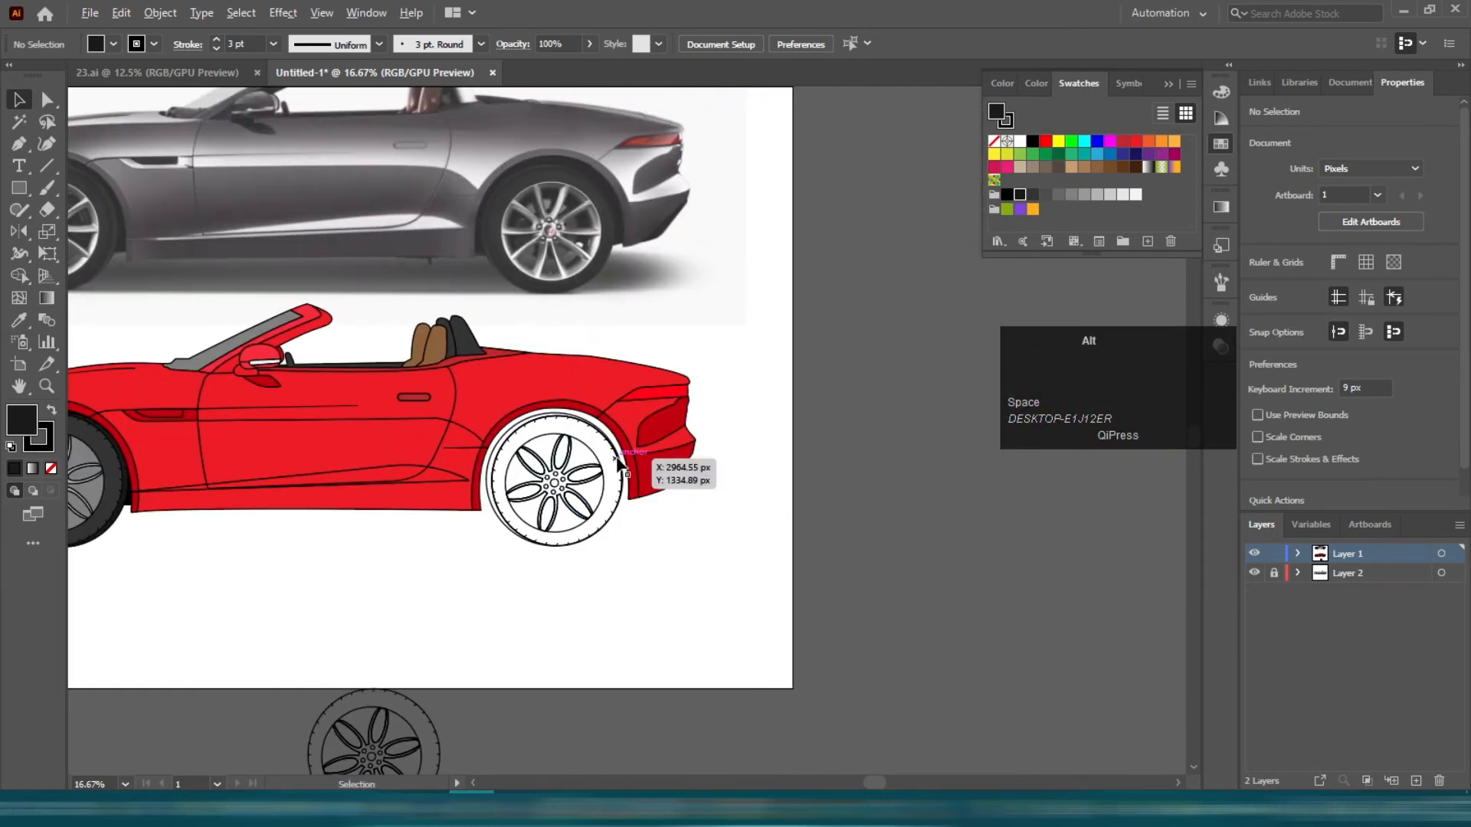
scroll(617, 461, up, 3)
key(p)
click(638, 582)
click(196, 614)
click(147, 497)
click(255, 279)
click(501, 258)
click(645, 441)
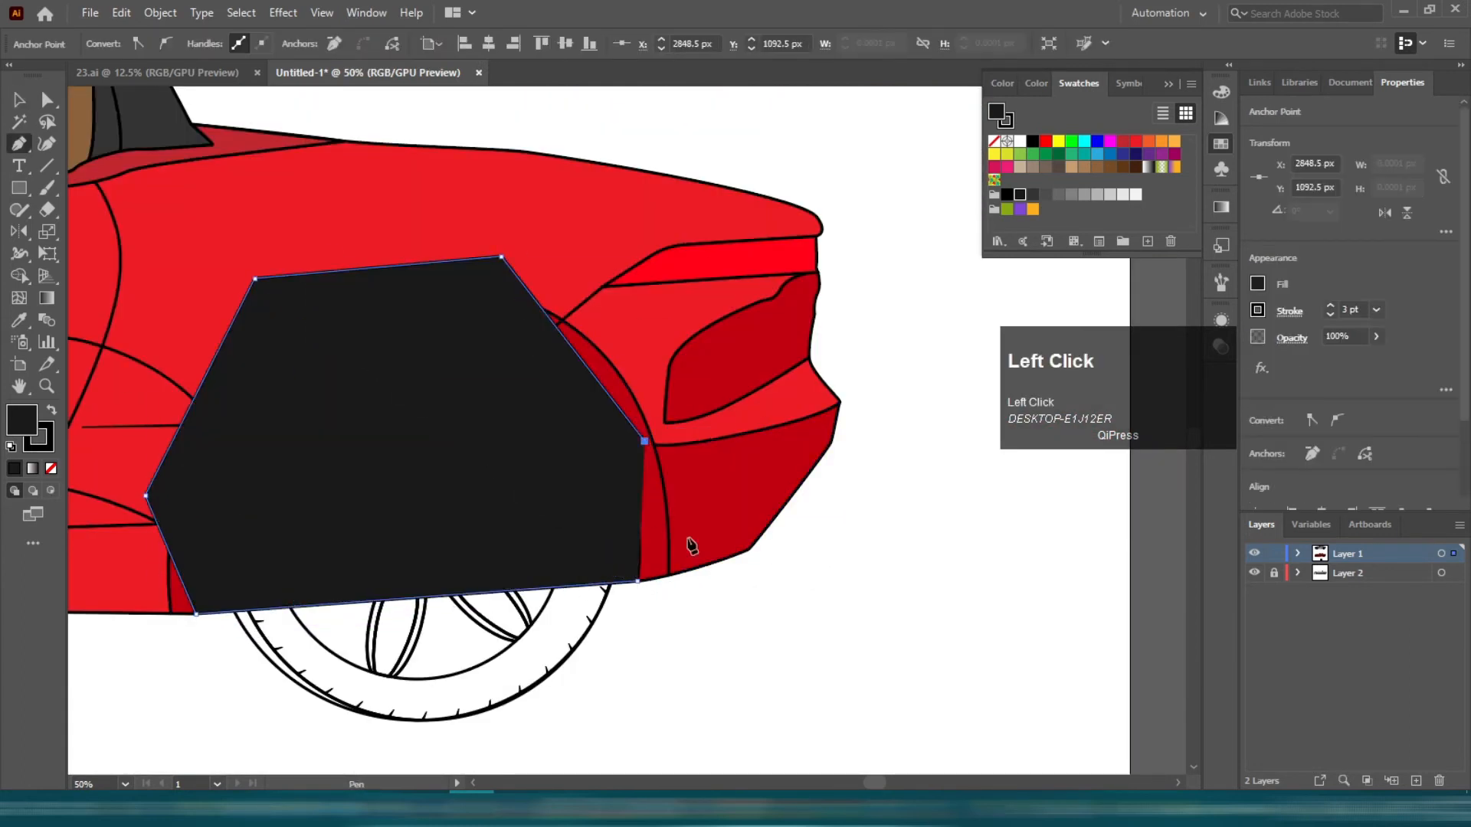
click(639, 582)
- Send the rear wheel-arch polygon behind the body panels and fill it with black
key(ctrl+shift+bracketleft)
click(1007, 194)
click(849, 599)
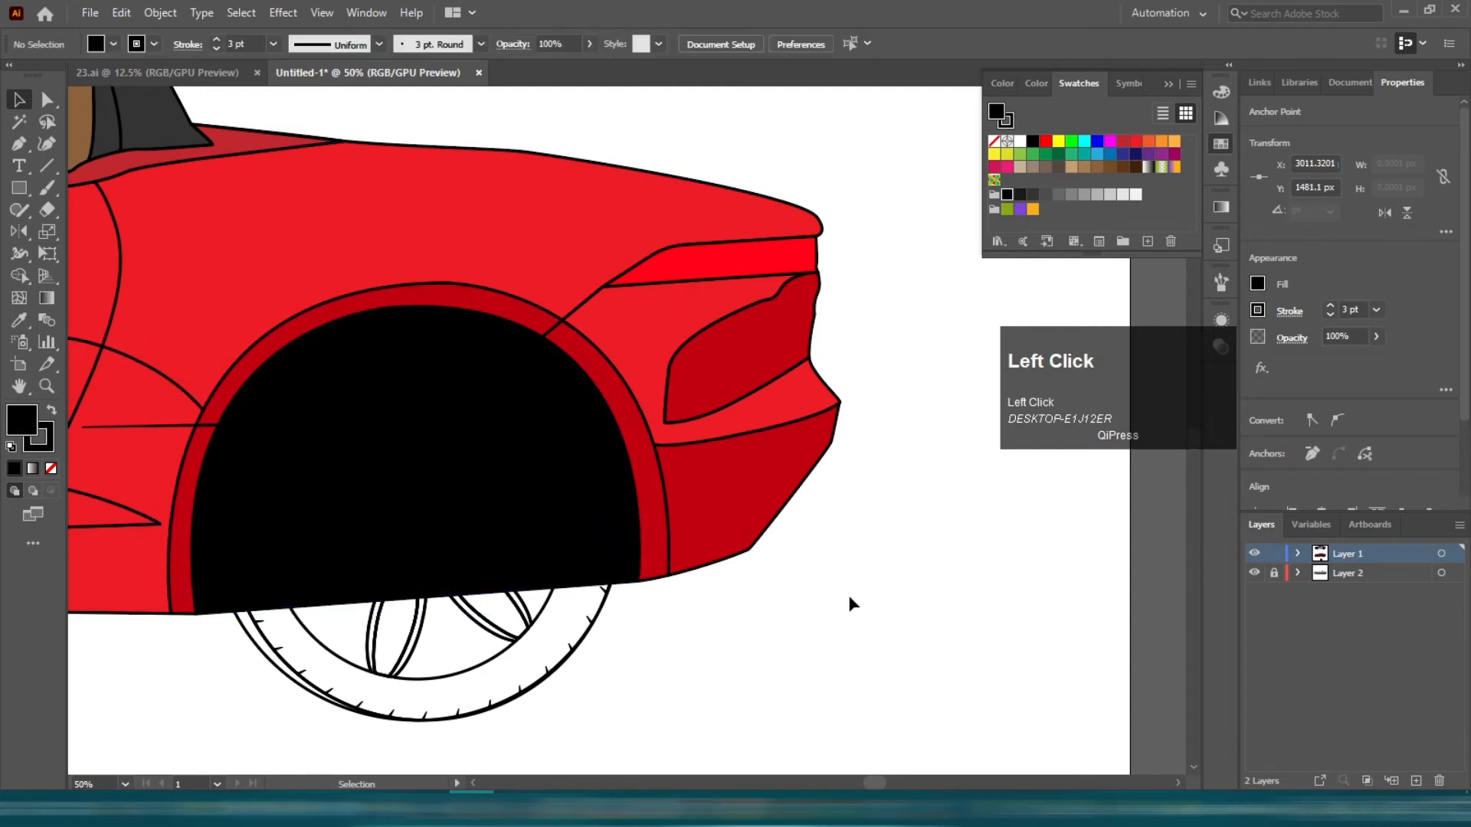
- Move the black polygon off the rear wheel and fill the rear tyre with very dark gray, sent to the back
drag(629, 568, 517, 224)
click(1020, 194)
click(1033, 195)
click(1020, 194)
key(ctrl+shift+bracketleft)
click(912, 486)
- Ungroup the rear wheel's artwork, including its nested spoke group
click(543, 457)
right_click(506, 447)
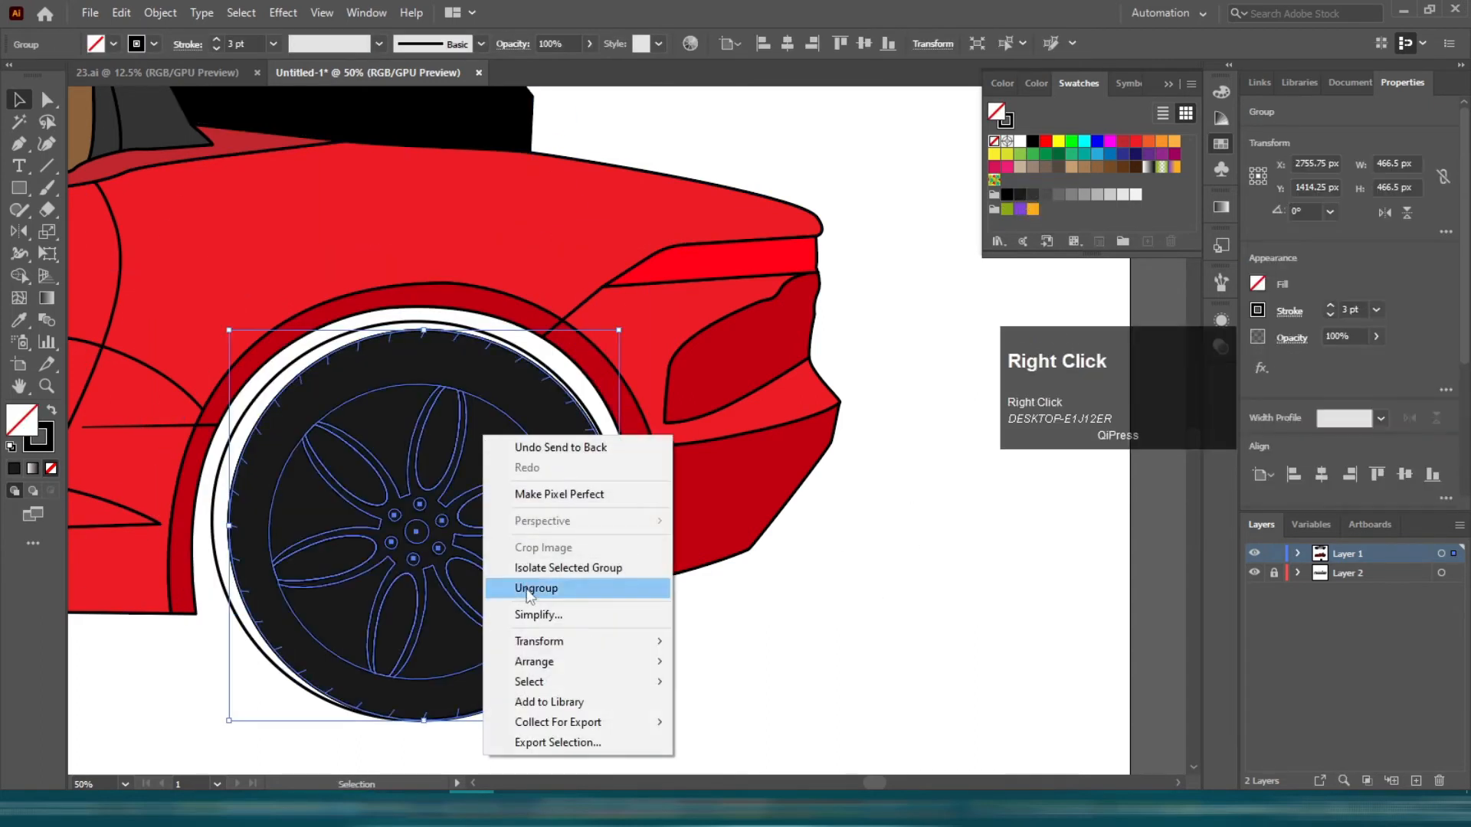
click(575, 589)
click(712, 670)
click(506, 420)
click(492, 412)
right_click(490, 414)
click(545, 569)
click(690, 651)
- Color the rear wheel's spokes light gray and the gaps between them medium gray, matching the front wheel
click(464, 499)
click(1058, 195)
scroll(1005, 263, down, 1)
key(space)
drag(558, 360, 967, 505)
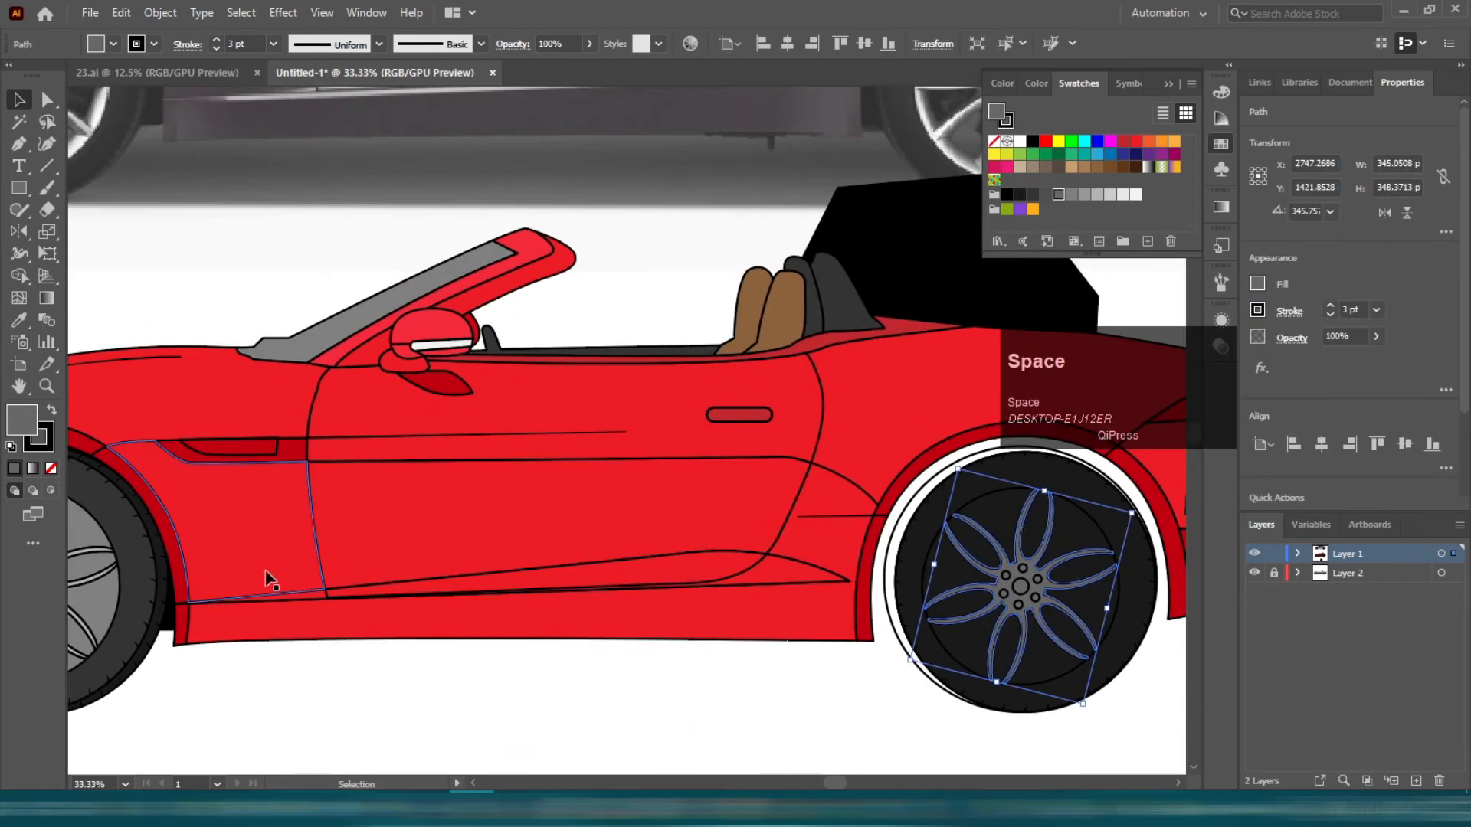
click(660, 605)
drag(895, 596, 423, 547)
click(556, 521)
shift+click(499, 572)
key(i)
click(261, 489)
- Fill the rear wheel's center cap circle with bright red
key(v)
click(520, 534)
click(1135, 141)
scroll(505, 490, up, 1)
click(345, 458)
click(1023, 297)
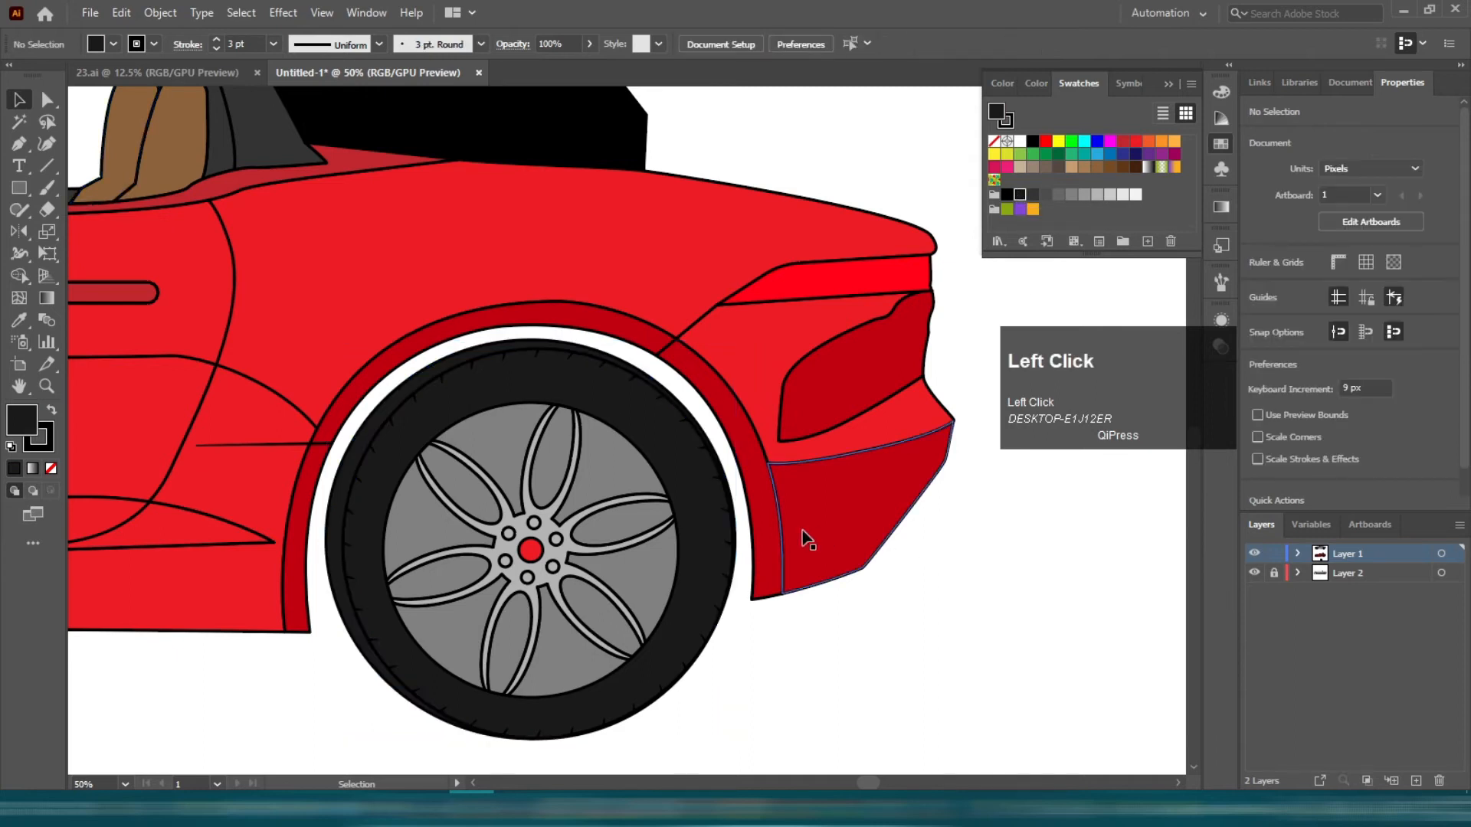
- Move the black wheel-well polygon back into the rear wheel arch behind the wheel
drag(495, 192, 586, 404)
drag(579, 471, 585, 475)
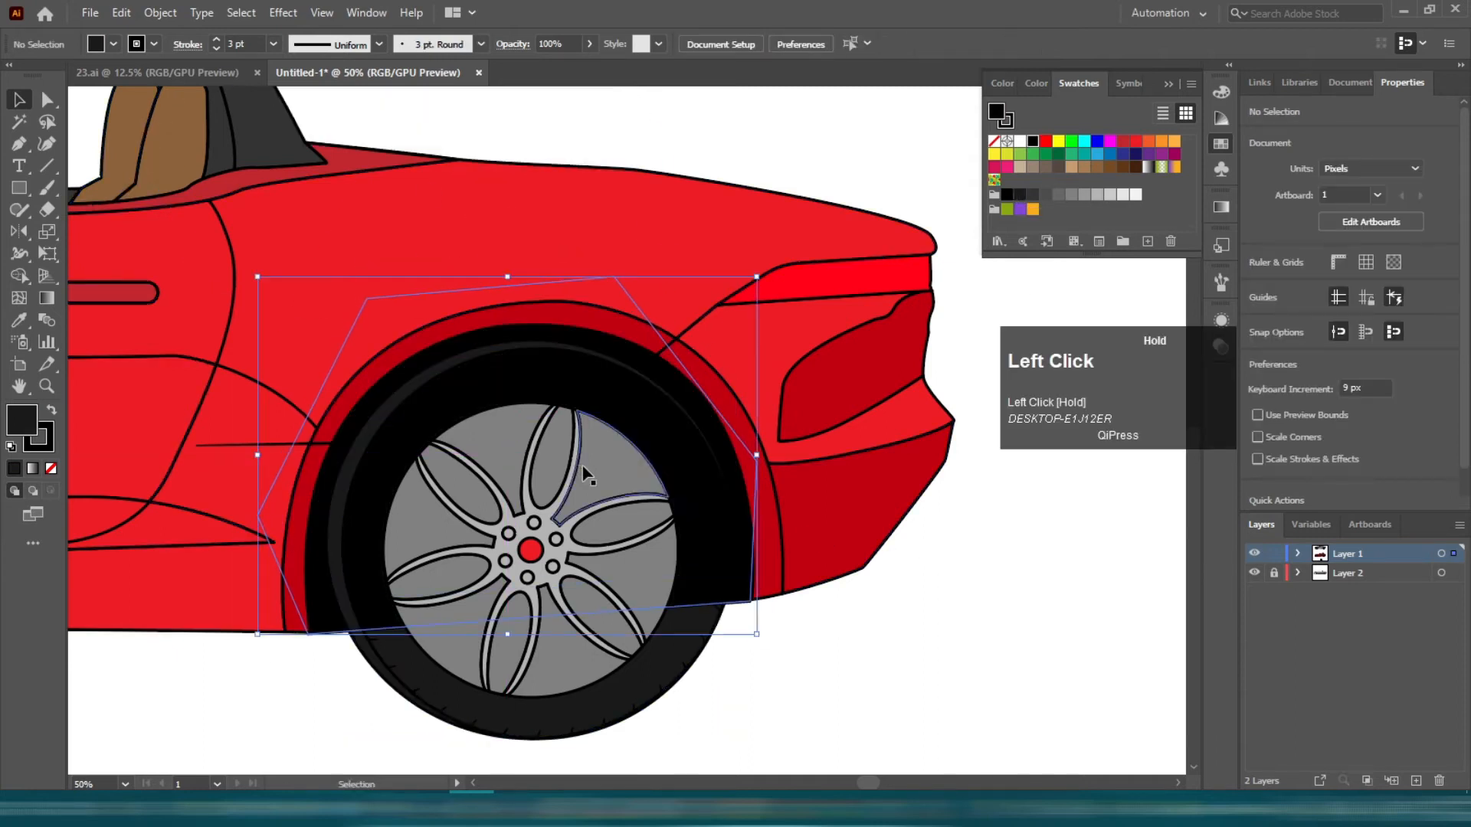
click(830, 631)
scroll(825, 601, down, 3)
scroll(824, 600, up, 4)
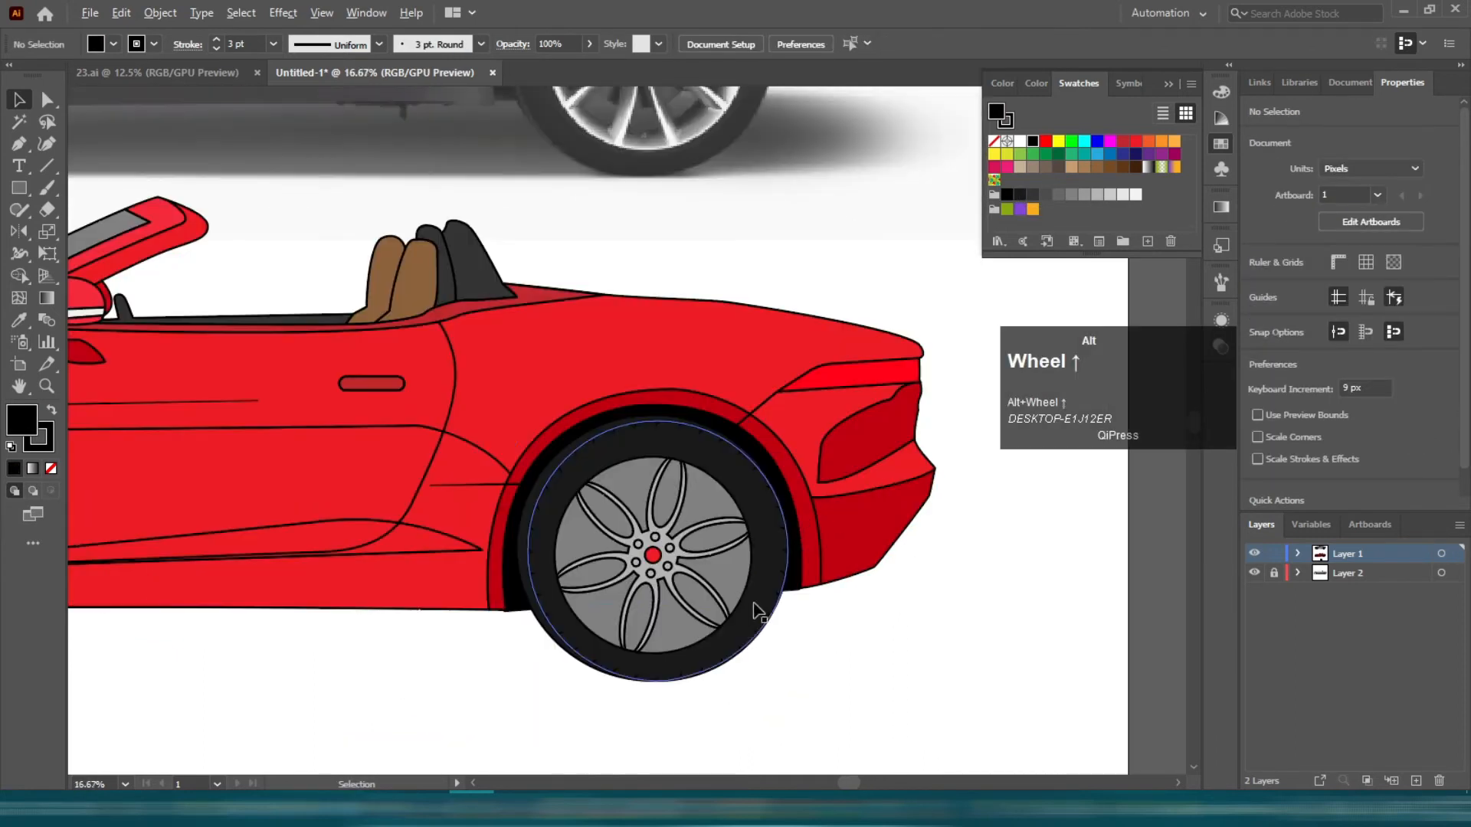
- Try duplicating the rear tyre's tread group slightly toward the front of the car, and delete the copy
drag(523, 517, 512, 515)
scroll(645, 499, down, 2)
click(540, 611)
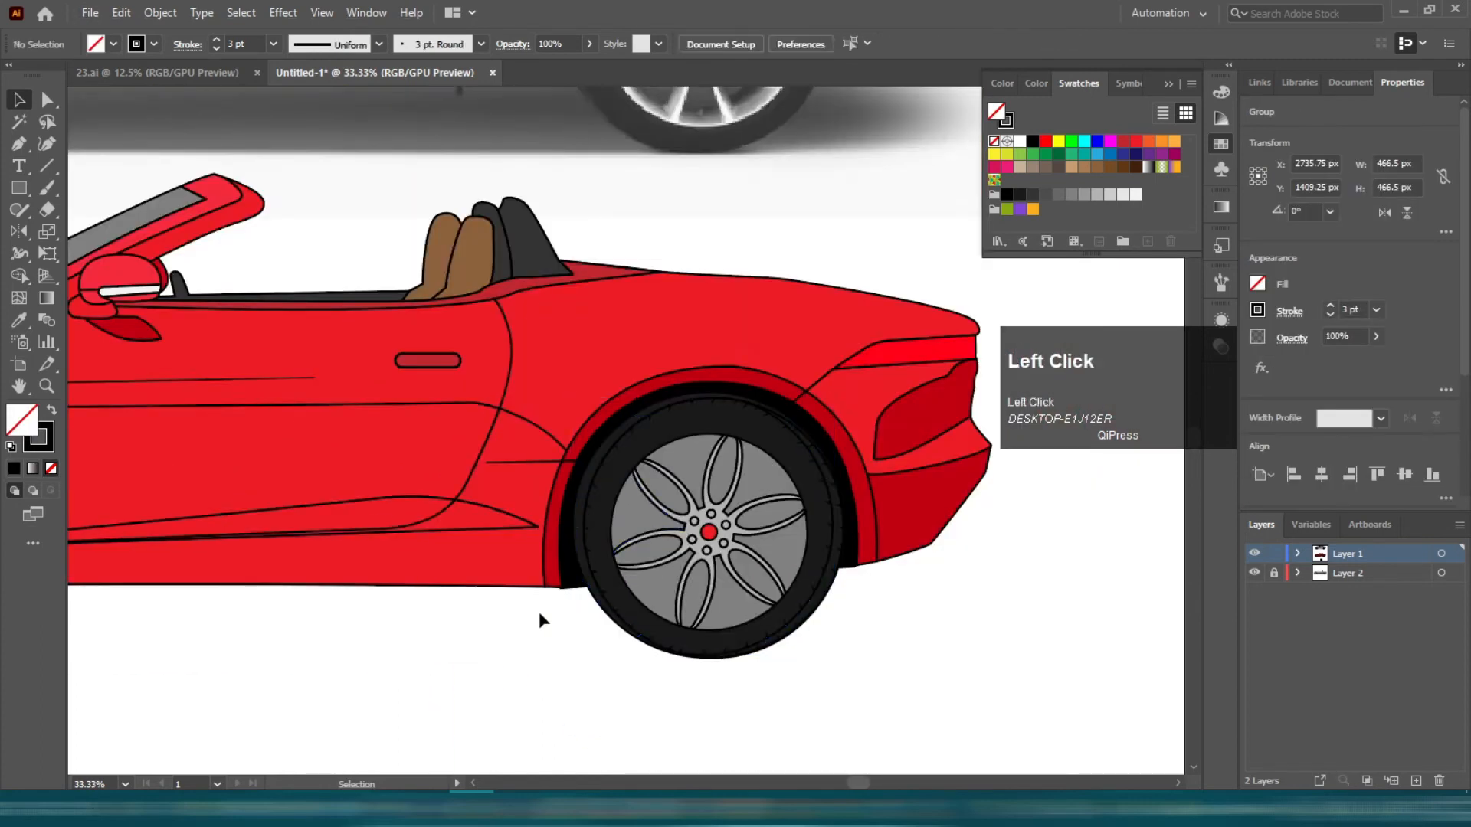
scroll(592, 584, up, 2)
click(563, 502)
key(Delete)
- Shift the rear tyre's dark shape slightly and send the black wheel-well polygon to the back
click(589, 473)
drag(589, 473, 574, 462)
click(496, 594)
click(574, 521)
key(ctrl+shift+[)
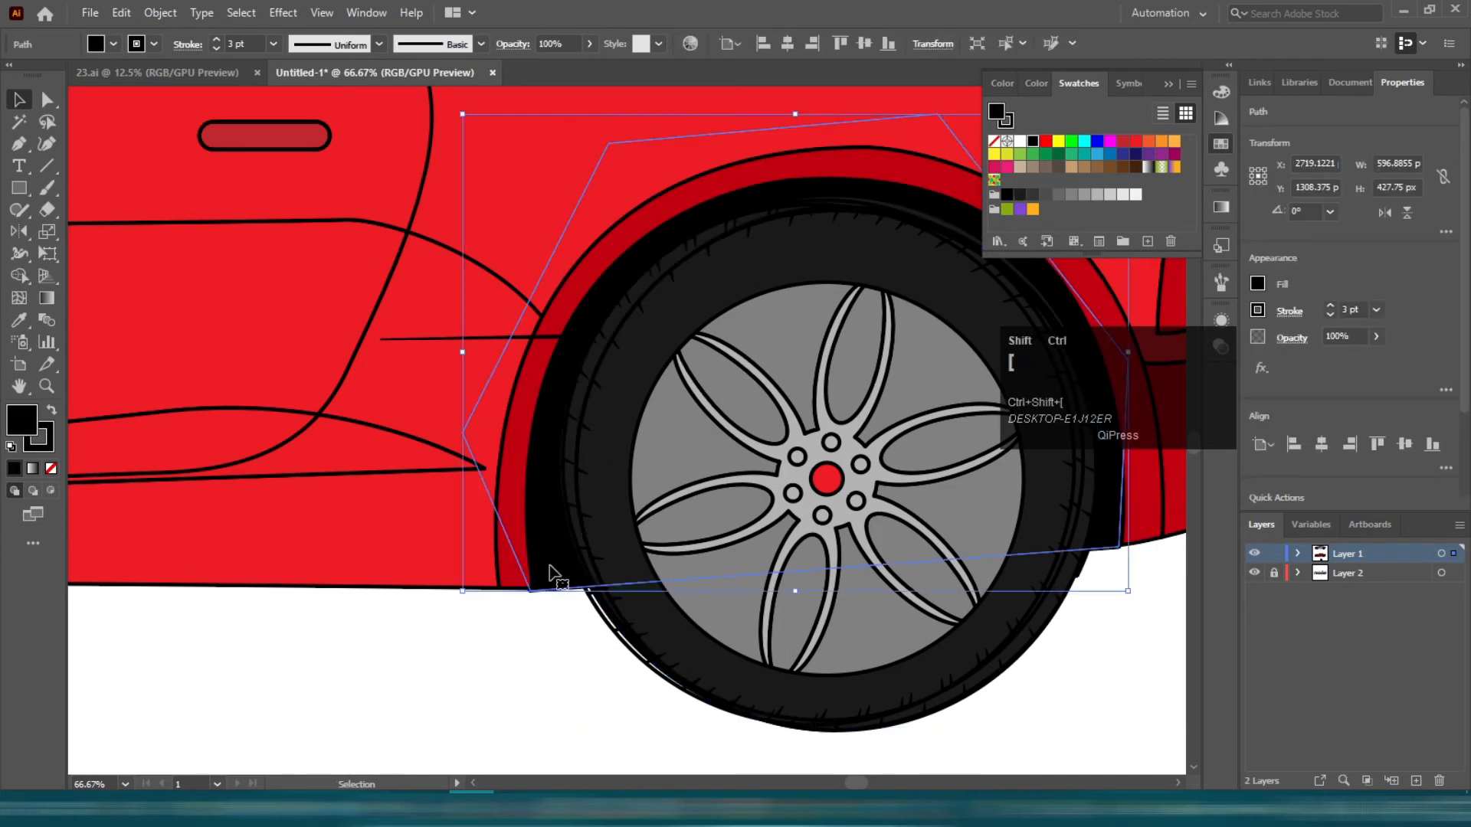
- Try nudging the darker tyre shape along the rear wheel's front edge, and undo the last change
click(596, 602)
drag(595, 604, 601, 603)
click(533, 622)
click(579, 397)
drag(559, 462, 550, 461)
click(447, 704)
key(ctrl+z)
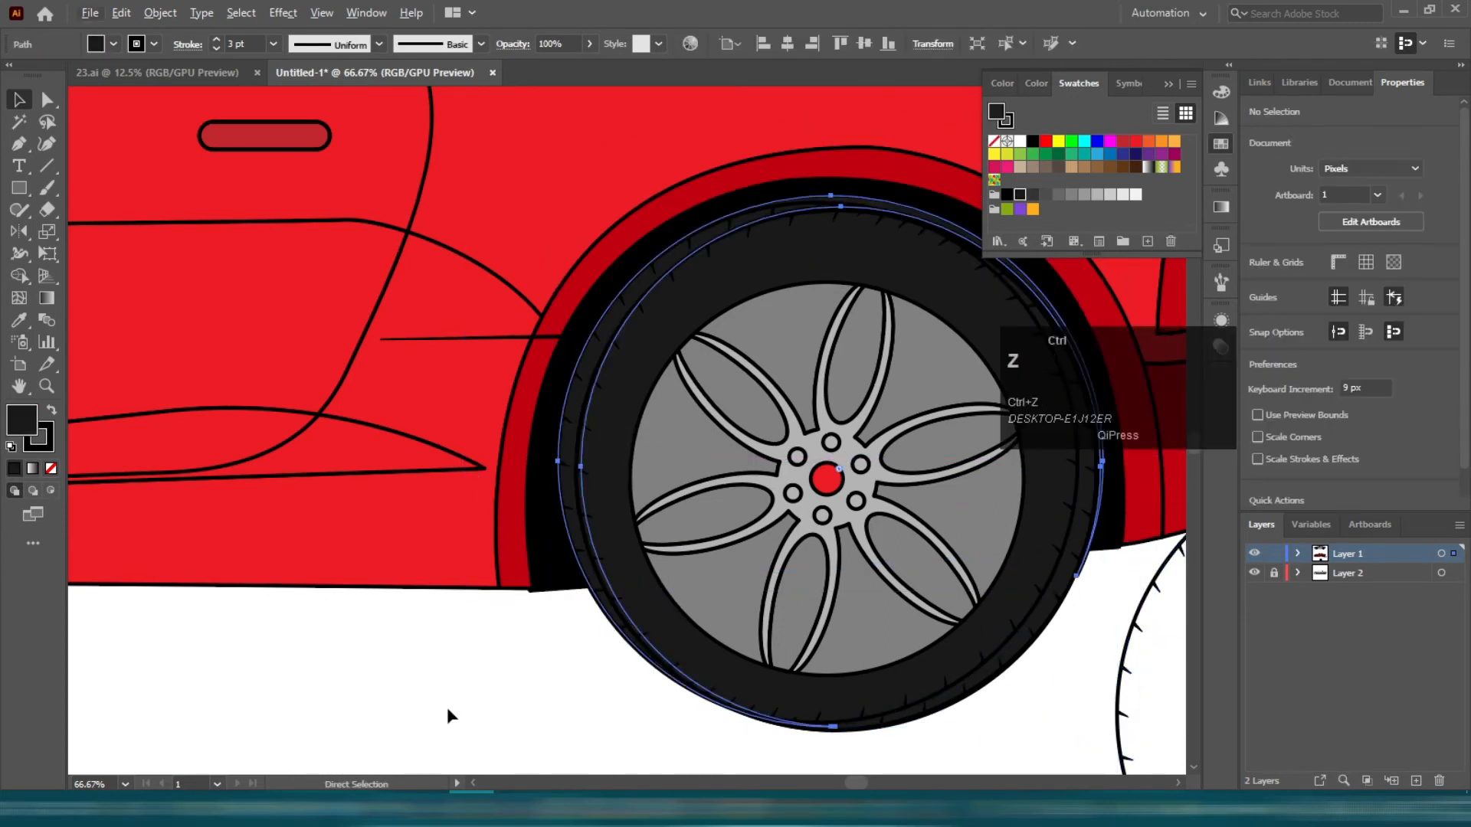
click(448, 706)
scroll(441, 560, down, 2)
scroll(769, 529, up, 2)
scroll(706, 346, down, 2)
scroll(690, 490, up, 2)
- Try repositioning the rear tyre circle, and undo the recent tyre changes
click(683, 486)
drag(707, 562, 934, 625)
key(ctrl+z)
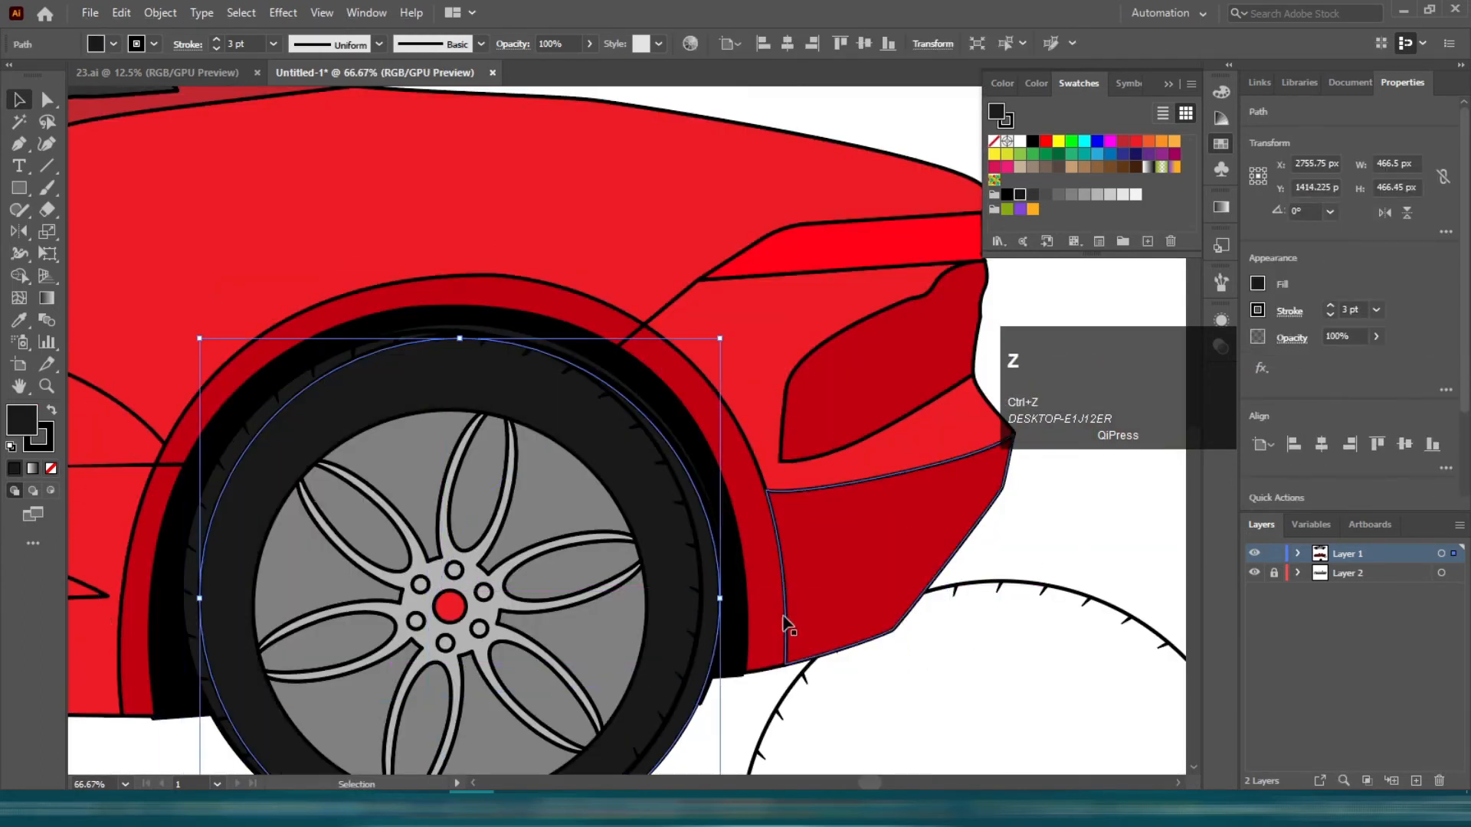
drag(703, 595, 703, 595)
click(904, 666)
scroll(910, 540, down, 1)
key(ctrl+z)
key(ctrl+z)
click(910, 630)
key(ctrl+z)
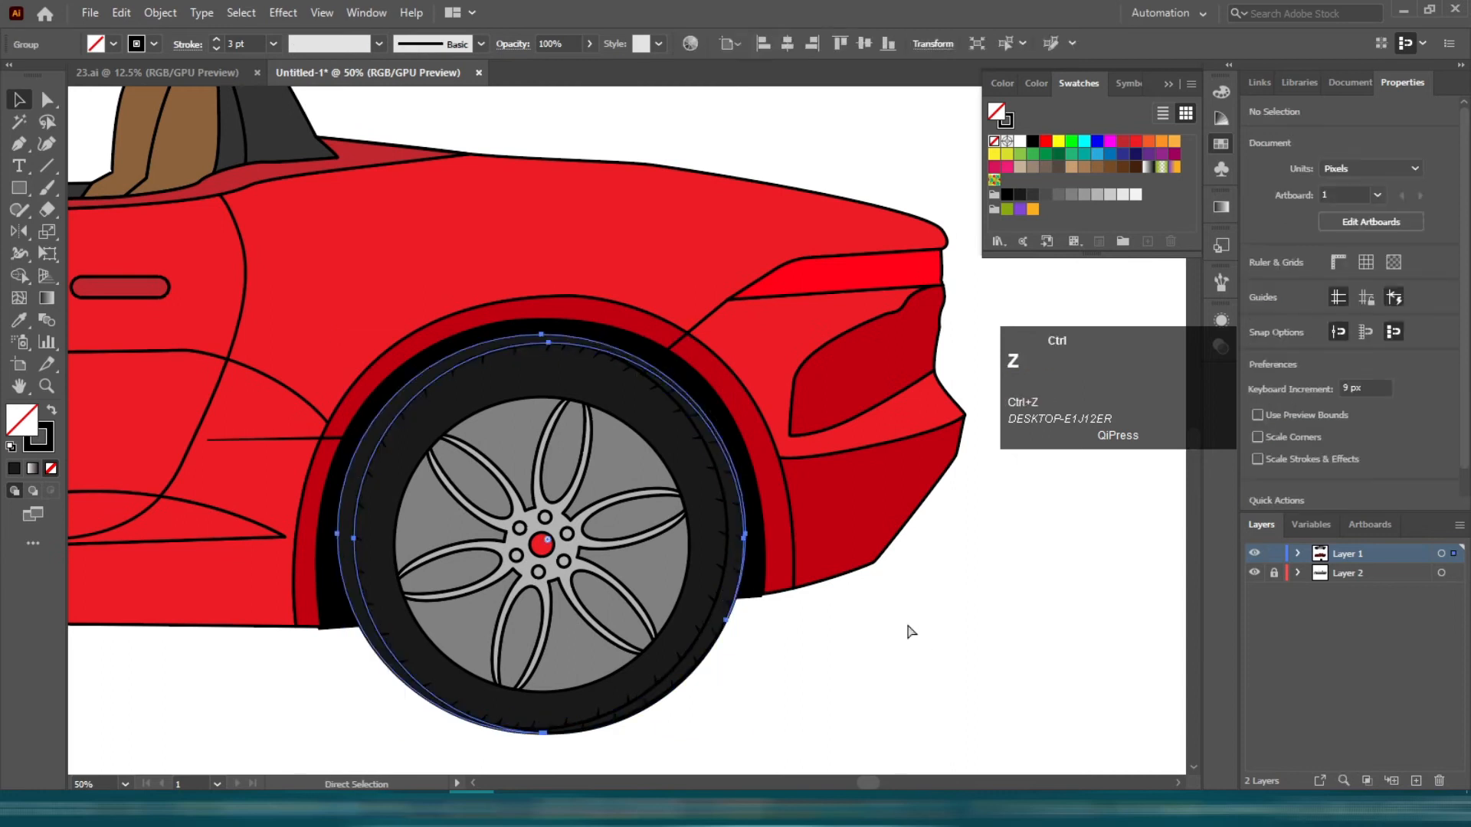
- Duplicate the rear tyre's tread group about 20 px toward the front of the car and 5 px up
click(909, 631)
drag(400, 688, 610, 647)
drag(576, 435, 571, 439)
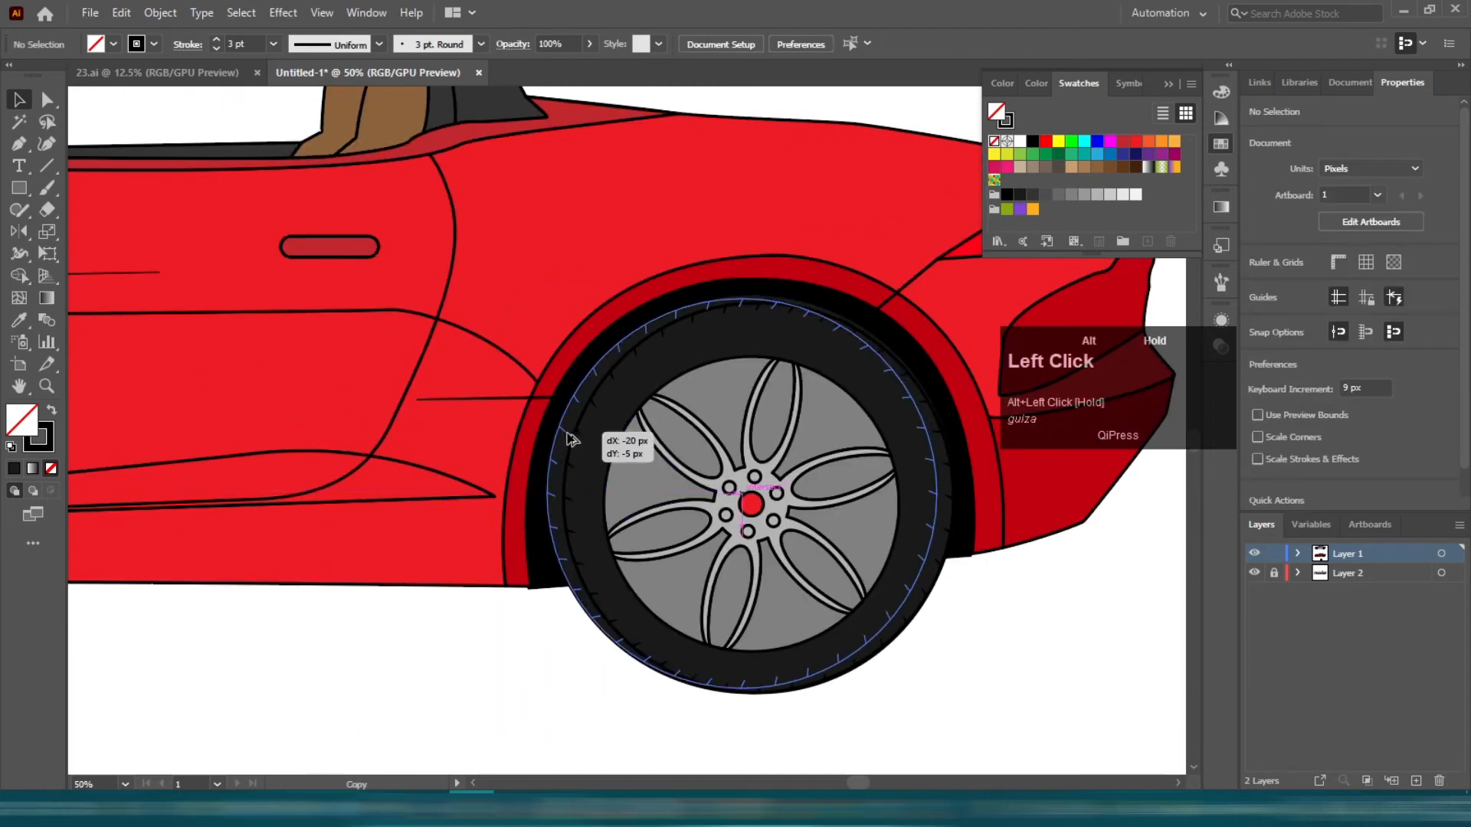
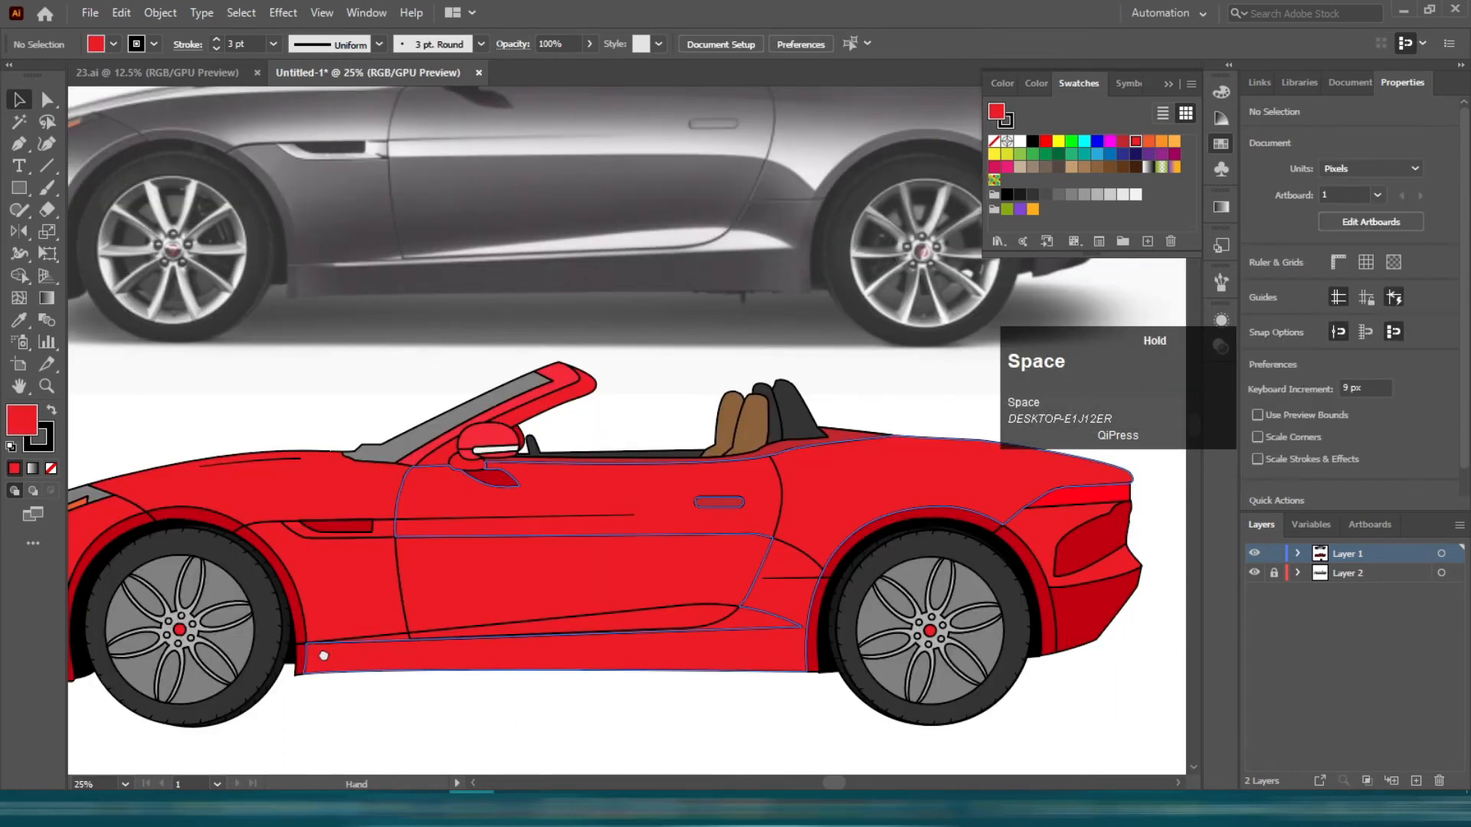
- Change the windshield's fill to a lighter gray
scroll(516, 572, up, 1)
drag(324, 656, 573, 640)
click(337, 588)
click(1098, 194)
click(1123, 196)
click(605, 487)
click(687, 534)
click(1110, 195)
click(590, 487)
- Remove the stroke from the long pointed red shape along the lower door, just above the sill
drag(391, 467, 268, 365)
scroll(377, 422, down, 2)
scroll(606, 476, up, 3)
click(491, 575)
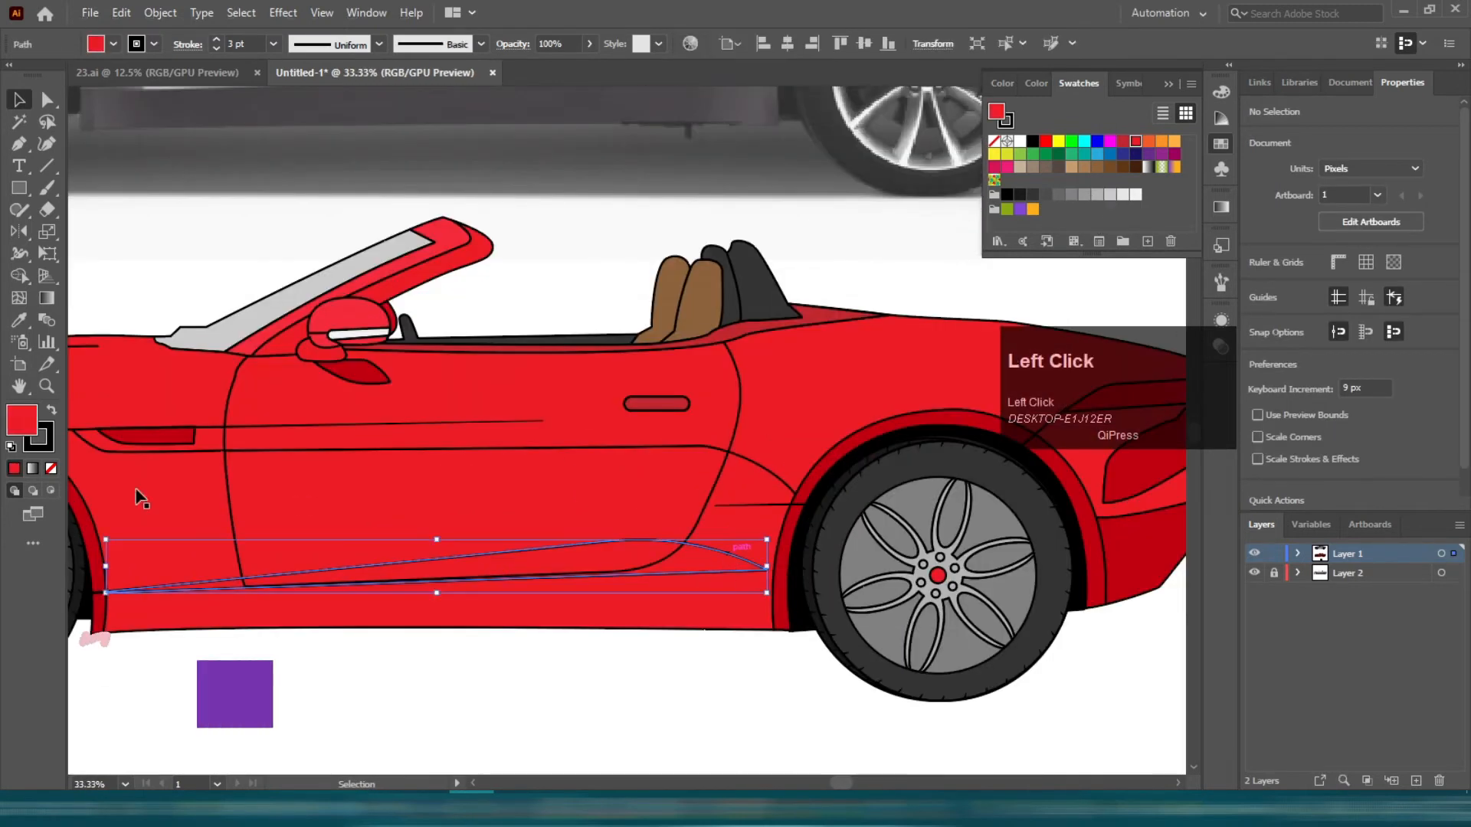
click(46, 444)
click(51, 468)
click(21, 420)
- Fill the lower door shape with a white to light gray linear gradient, its end stop at 0% opacity, running vertically
click(1221, 206)
drag(1126, 368, 1165, 560)
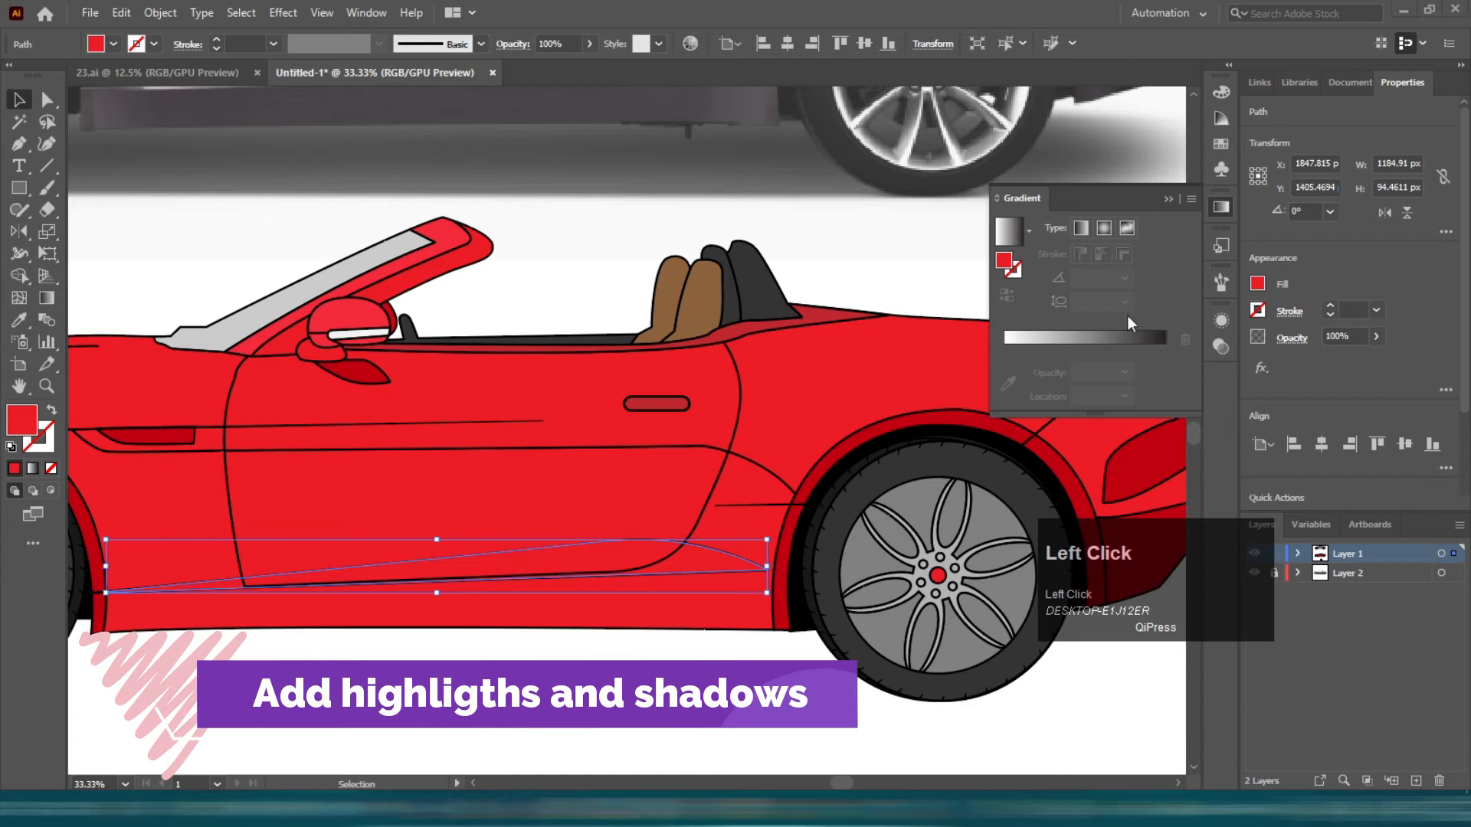
click(1081, 337)
double_click(1165, 372)
click(1095, 470)
click(1039, 407)
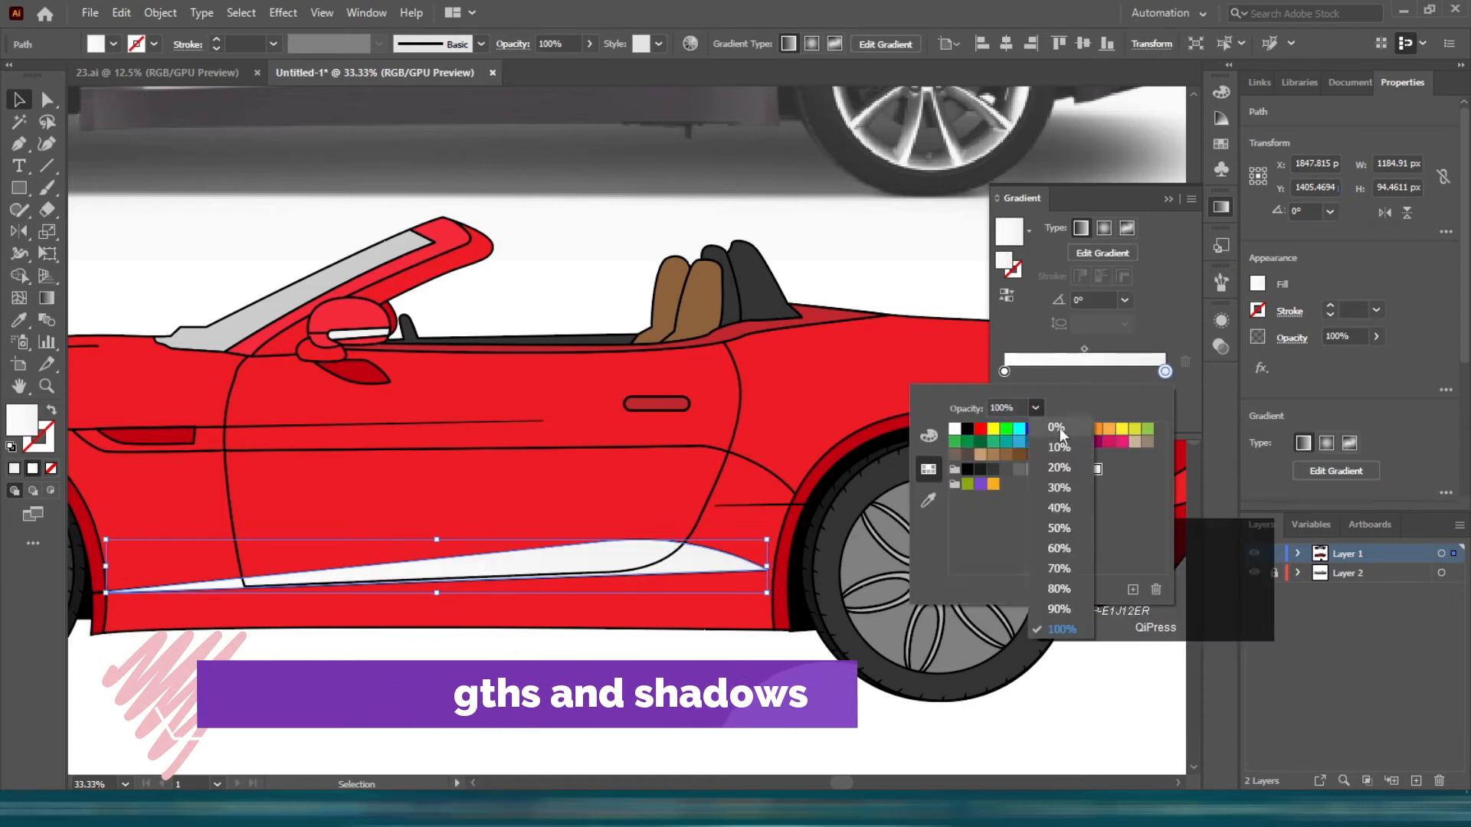
click(1057, 429)
click(1060, 384)
click(46, 298)
drag(379, 506, 384, 590)
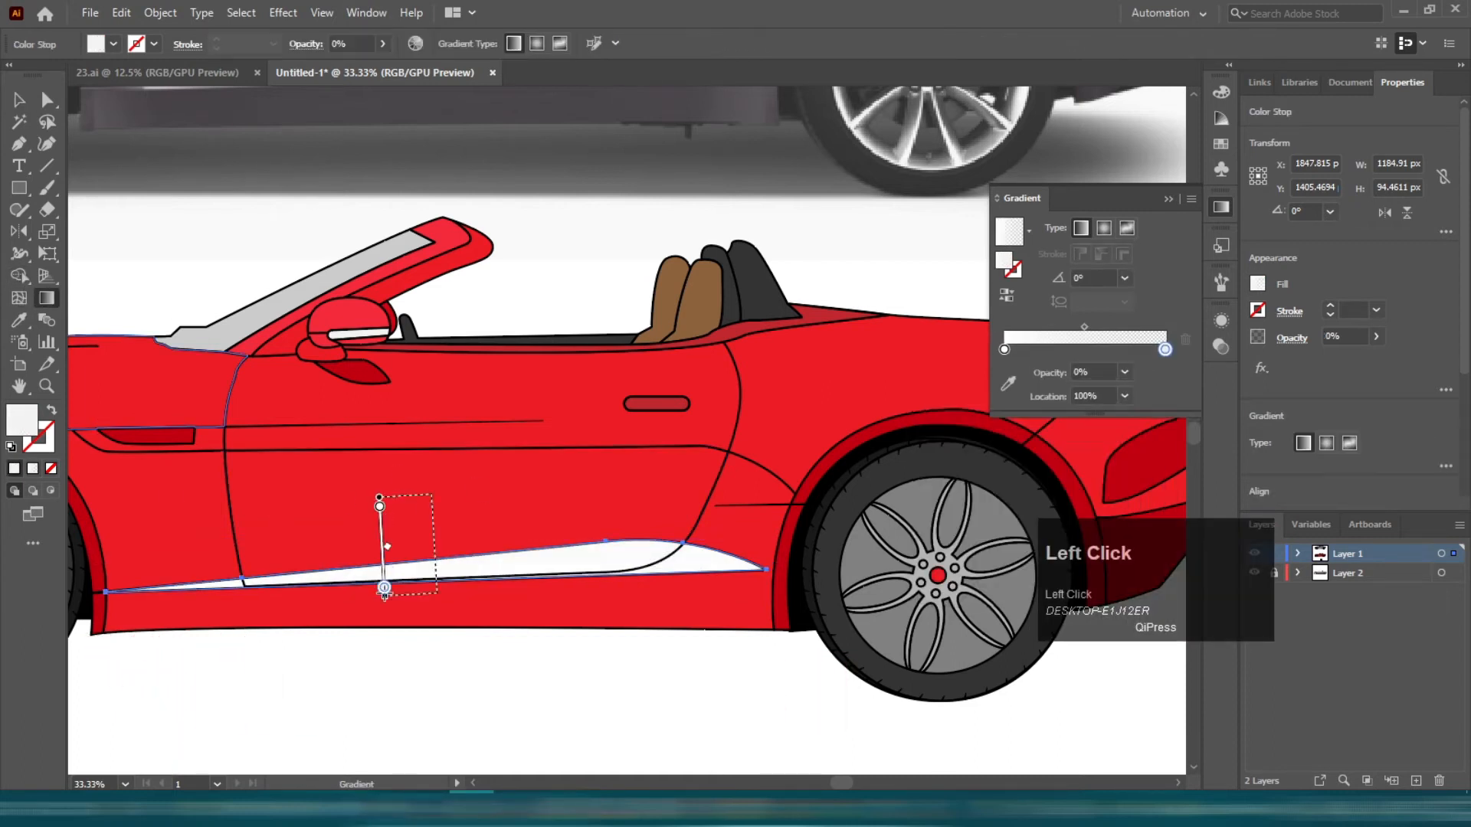
- Undo the gradient changes on the lower door shape and paste a copy of the red shape in front
key(ctrl+z)
key(ctrl+z)
key(ctrl+z)
key(ctrl+z)
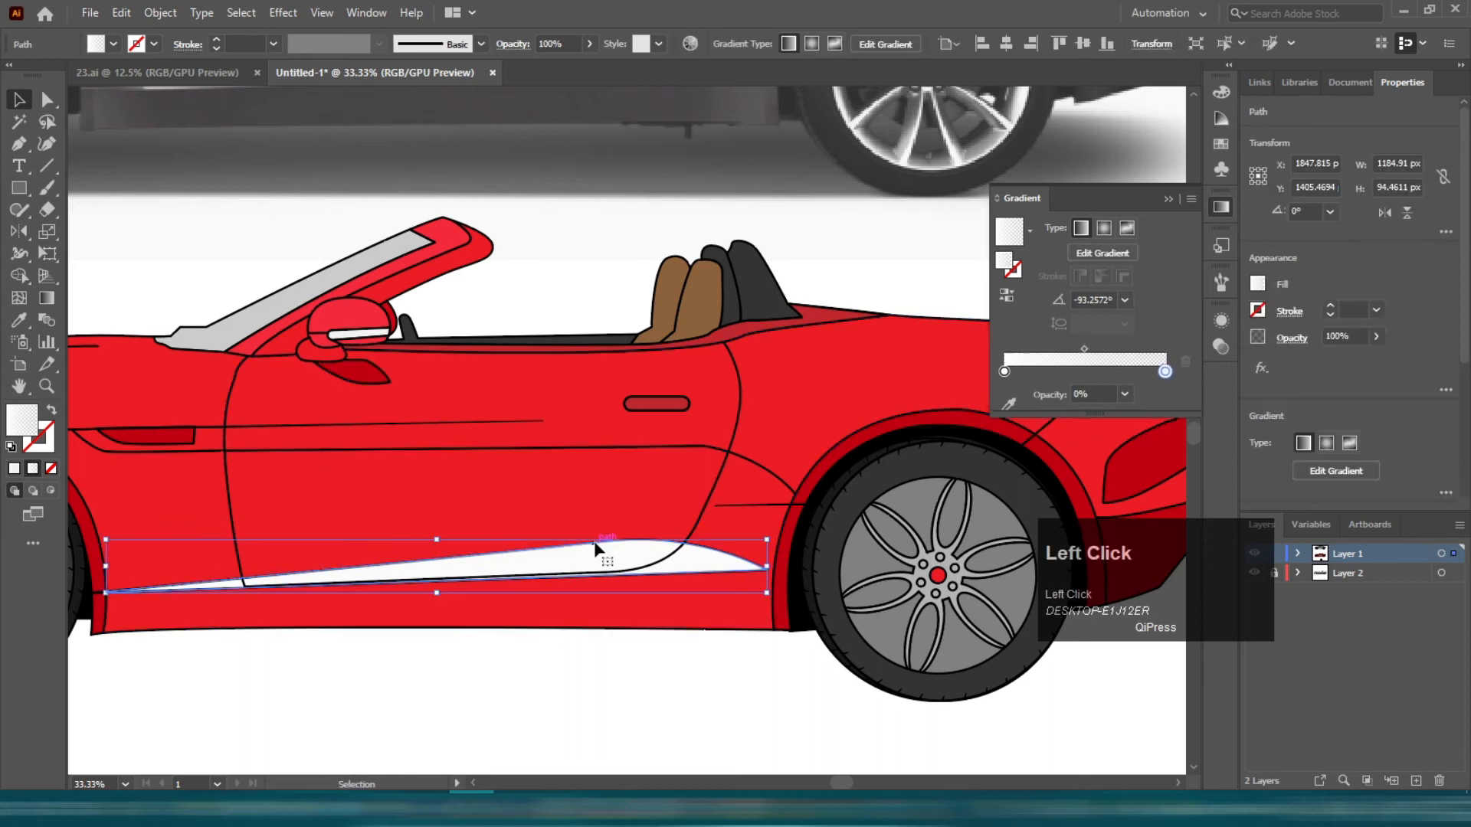
key(ctrl+z)
key(ctrl+z)
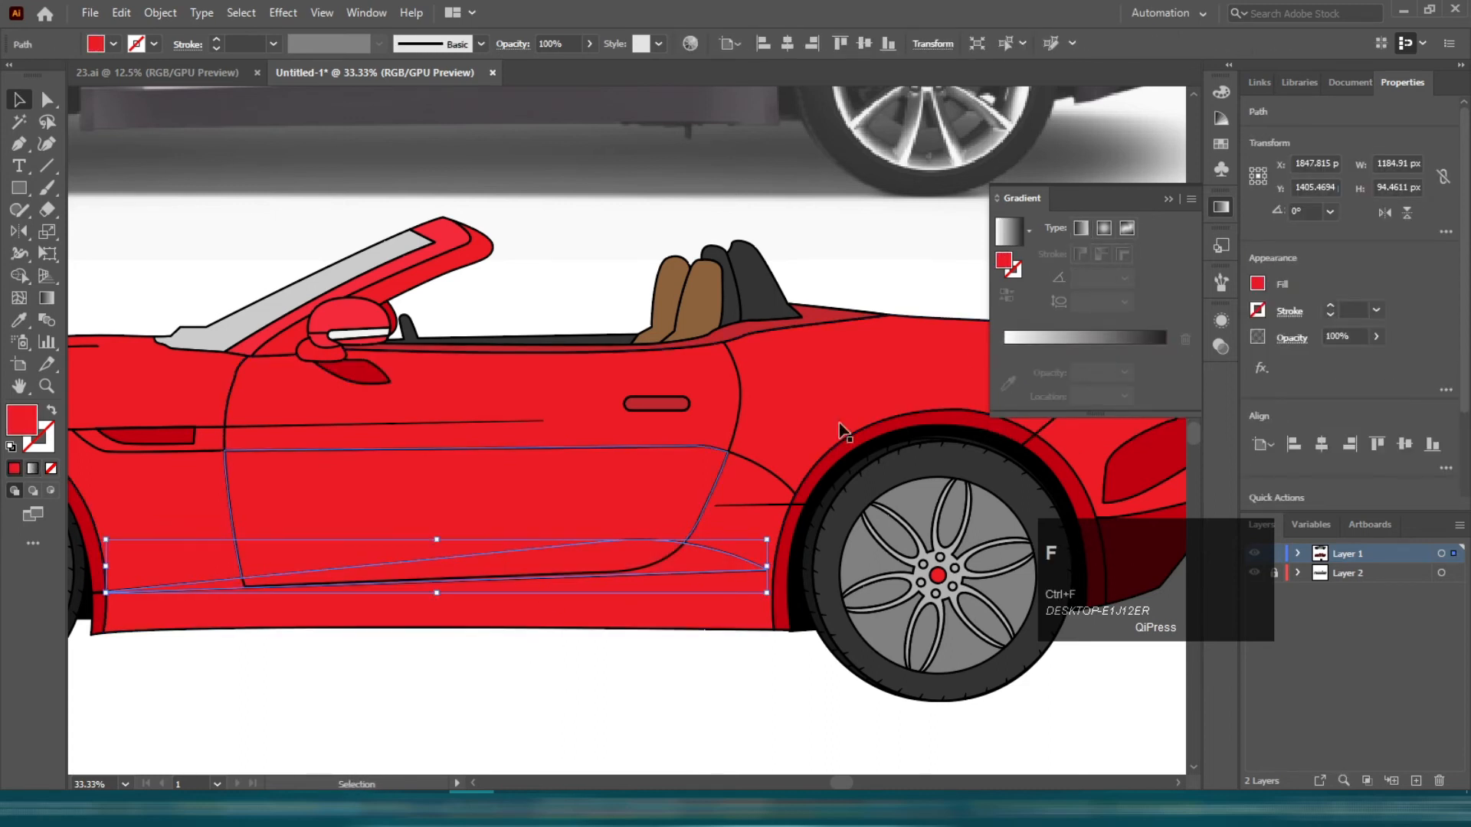
- Fill the copied lower door shape with a white to light gray gradient fading vertically to 0% opacity
click(1111, 338)
double_click(1165, 372)
click(1097, 470)
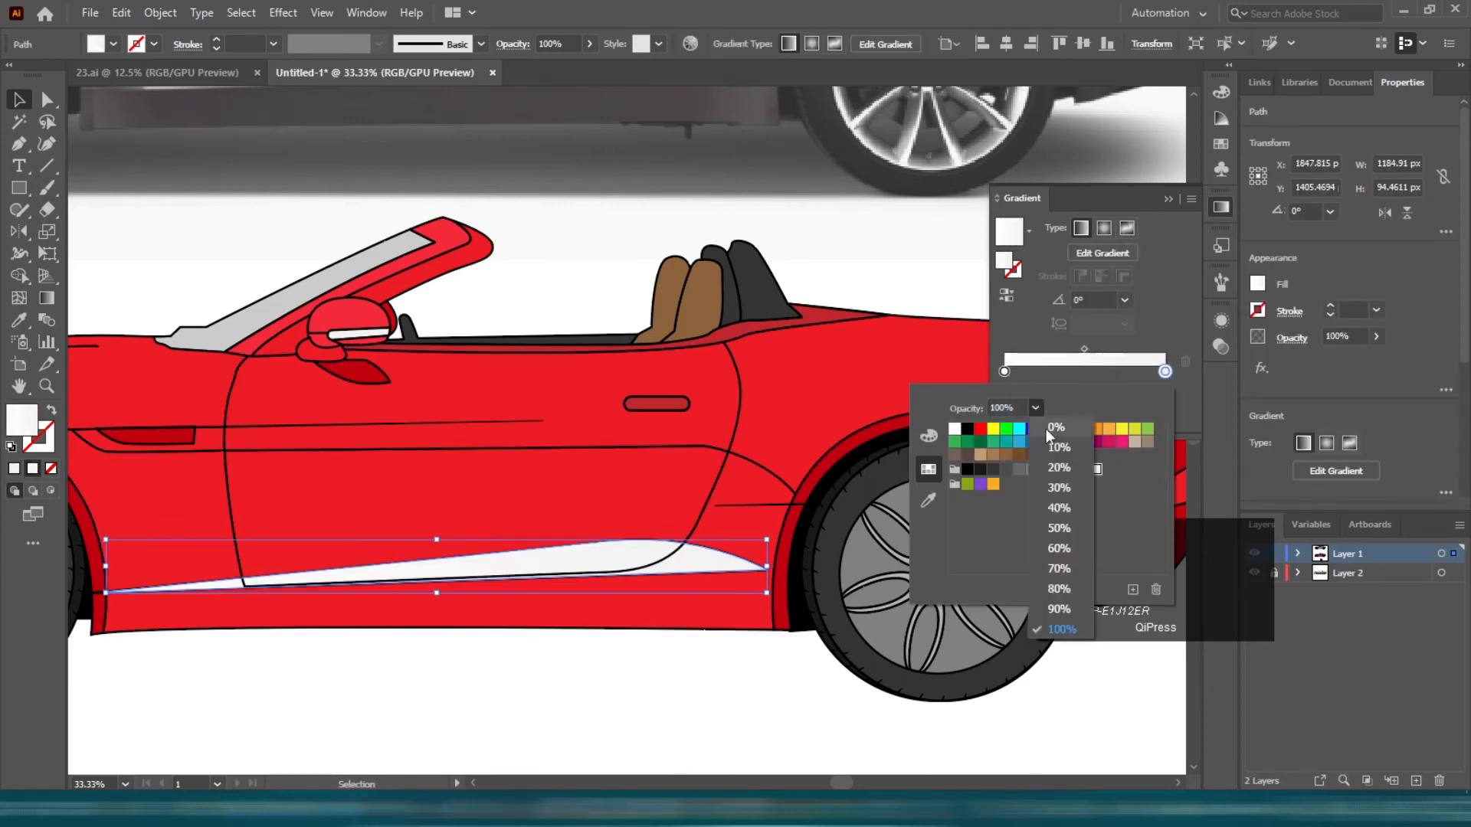
click(1056, 427)
key(g)
drag(488, 504, 488, 570)
key(v)
click(502, 674)
- Nudge the gradient highlight on the lower door and remove the stroke from the adjoining shape
scroll(515, 549, down, 1)
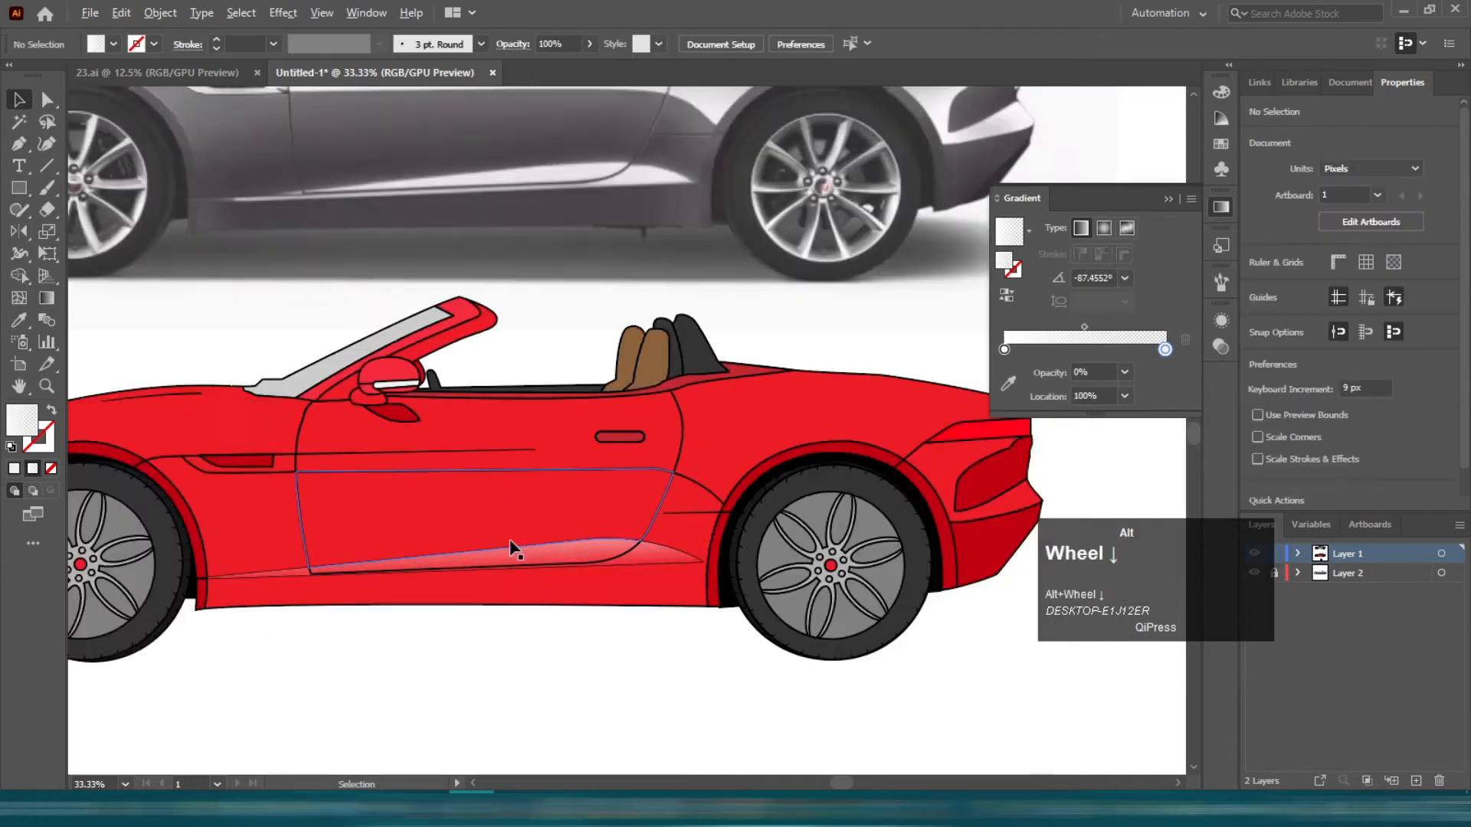
scroll(537, 650, up, 2)
click(769, 469)
drag(798, 456, 796, 456)
scroll(860, 469, up, 3)
click(805, 537)
click(46, 445)
click(50, 469)
click(22, 420)
click(252, 741)
- Examine the lower door highlight and the surrounding door and sill lines at different magnifications
scroll(651, 556, down, 3)
scroll(624, 541, up, 1)
click(616, 460)
scroll(601, 466, down, 2)
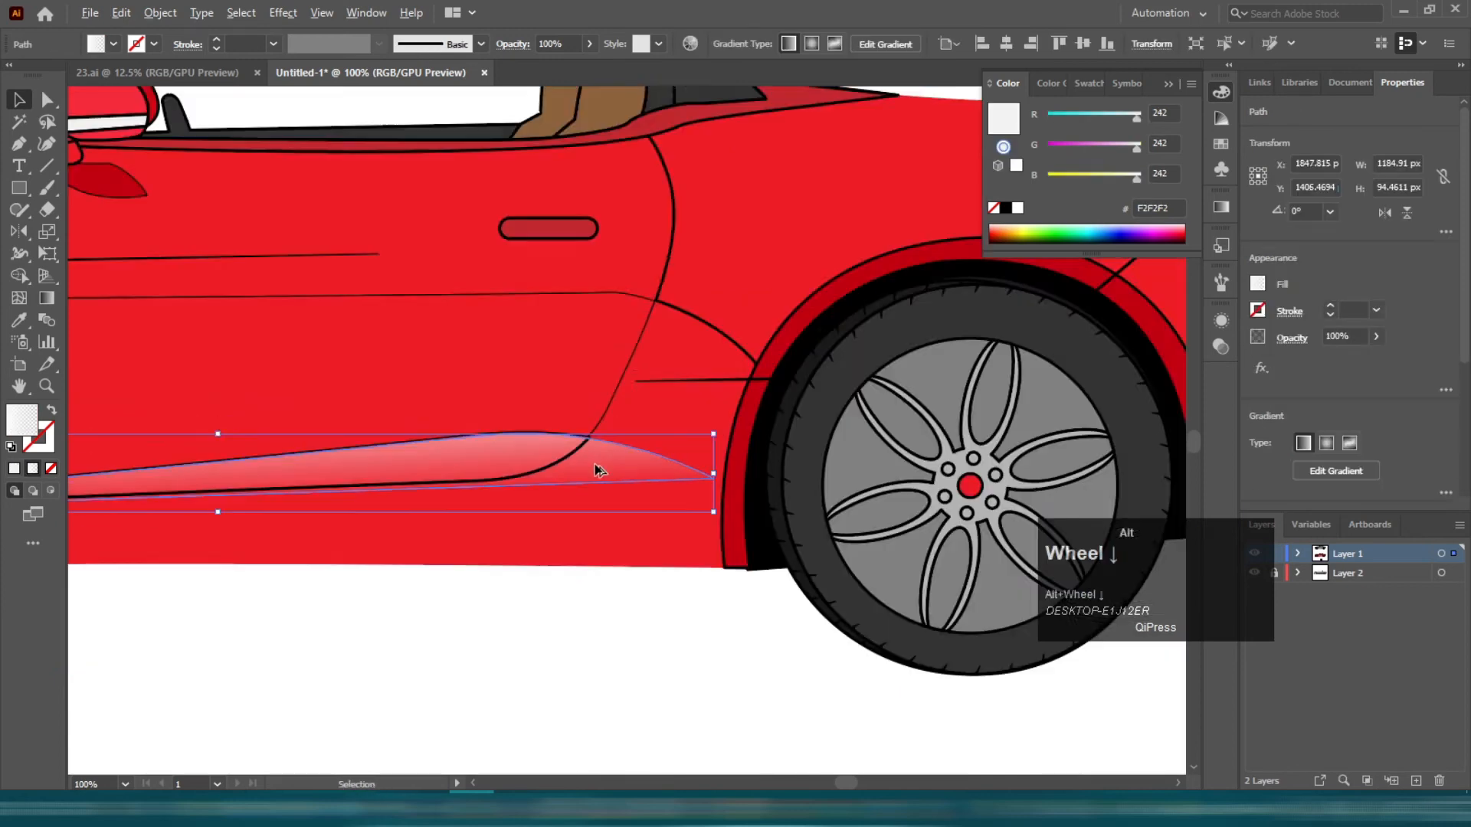
scroll(755, 621, down, 2)
click(735, 629)
scroll(242, 592, up, 4)
click(498, 510)
click(337, 671)
scroll(341, 672, down, 3)
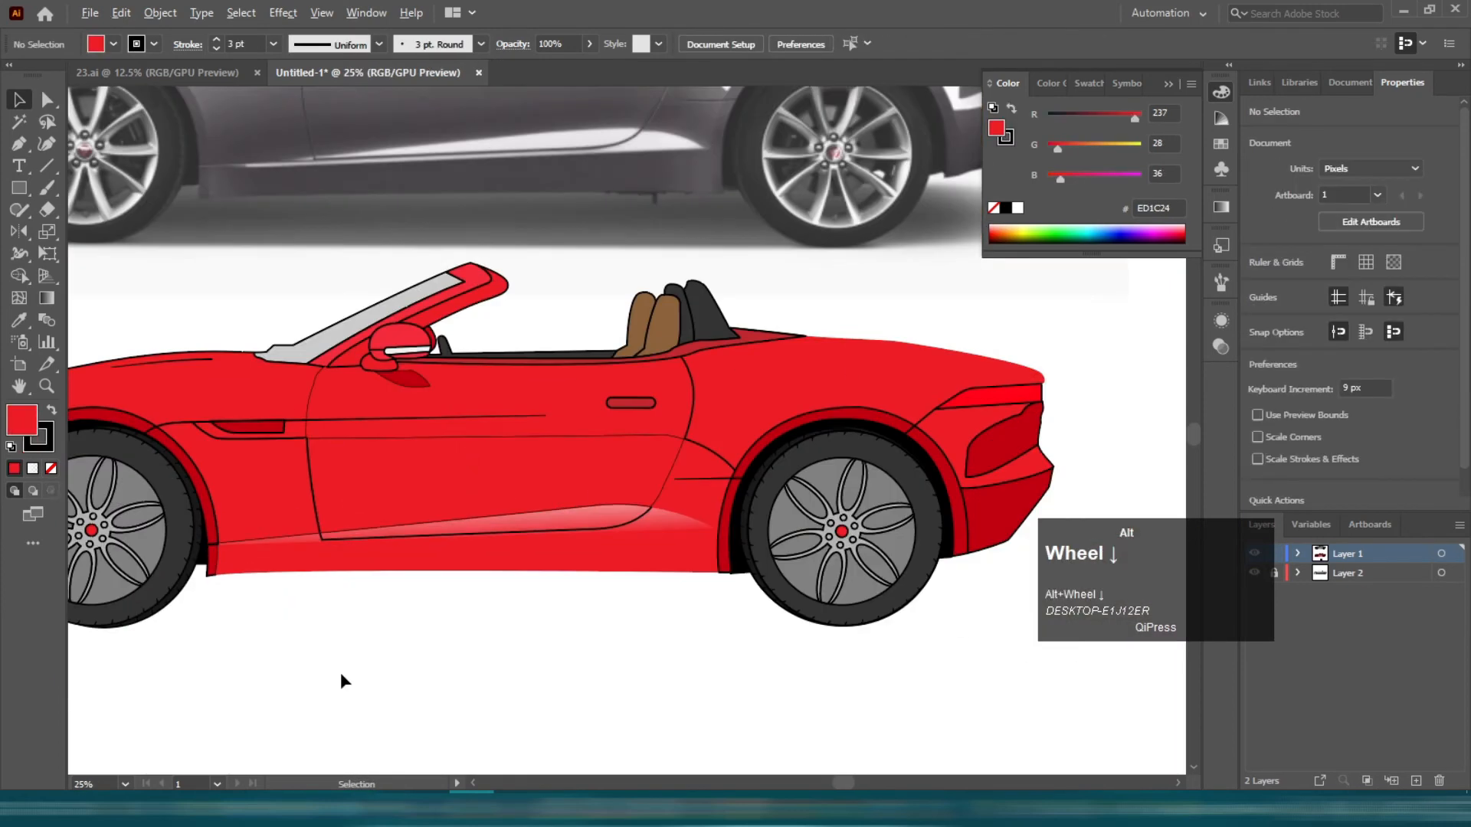
scroll(384, 628, up, 3)
scroll(469, 615, up, 2)
scroll(469, 615, down, 1)
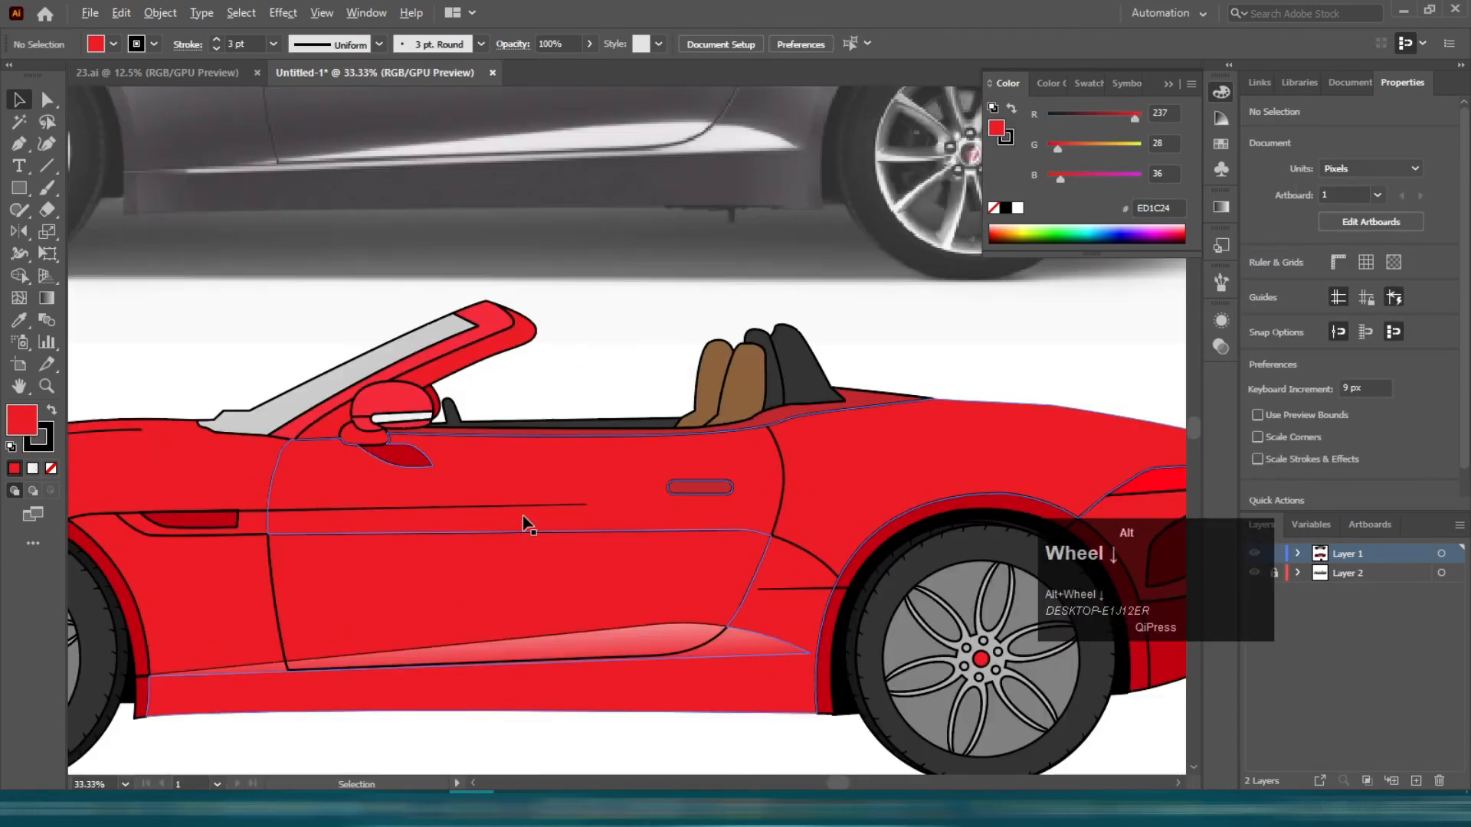
- Delete the outline segment running along the upper edge of the lower door highlight
click(545, 606)
click(556, 737)
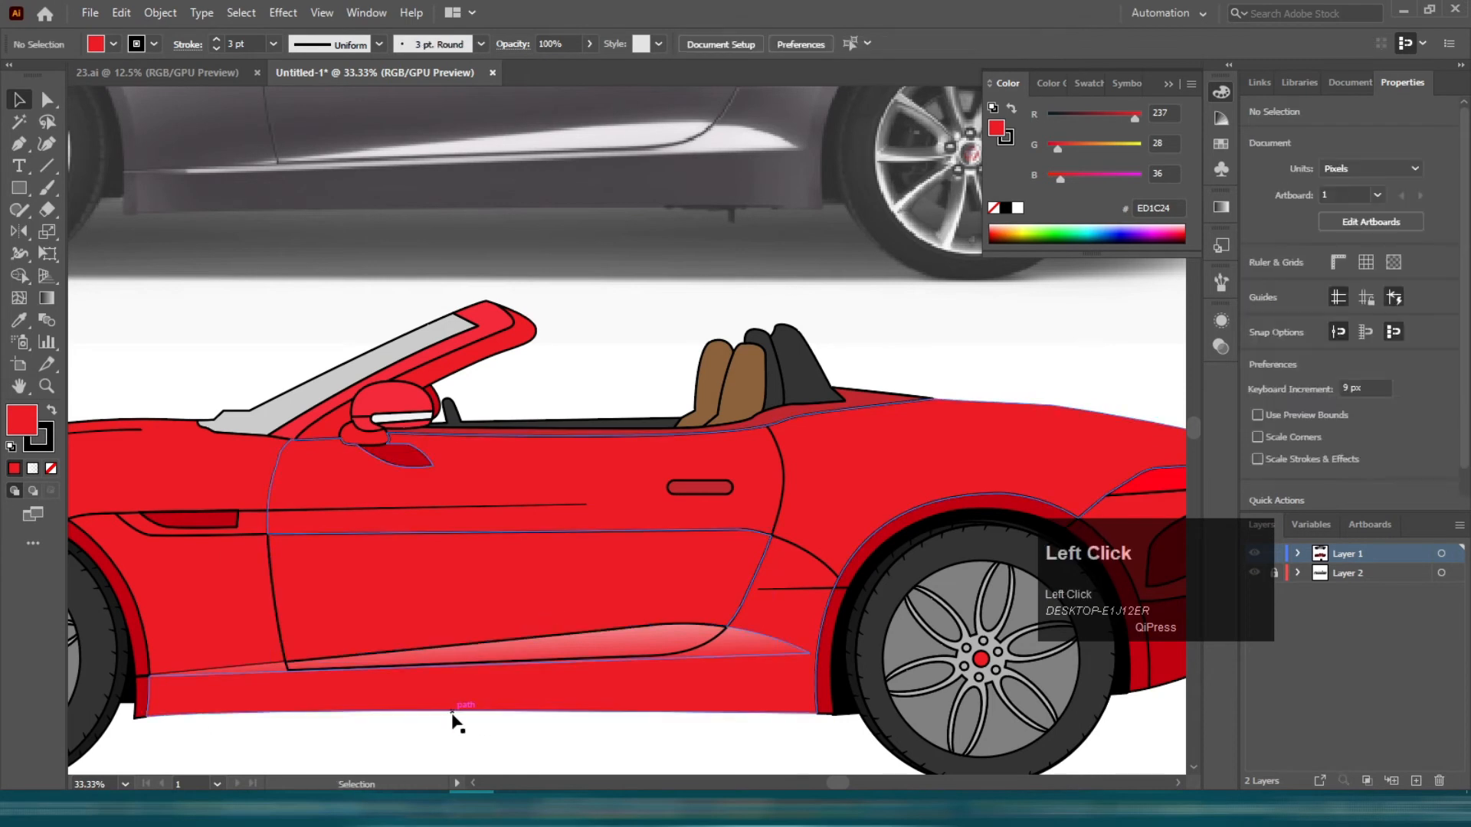
click(544, 636)
scroll(531, 644, up, 1)
key(a)
click(716, 617)
key(Delete)
key(v)
scroll(537, 598, down, 2)
click(529, 705)
click(526, 604)
scroll(404, 571, up, 1)
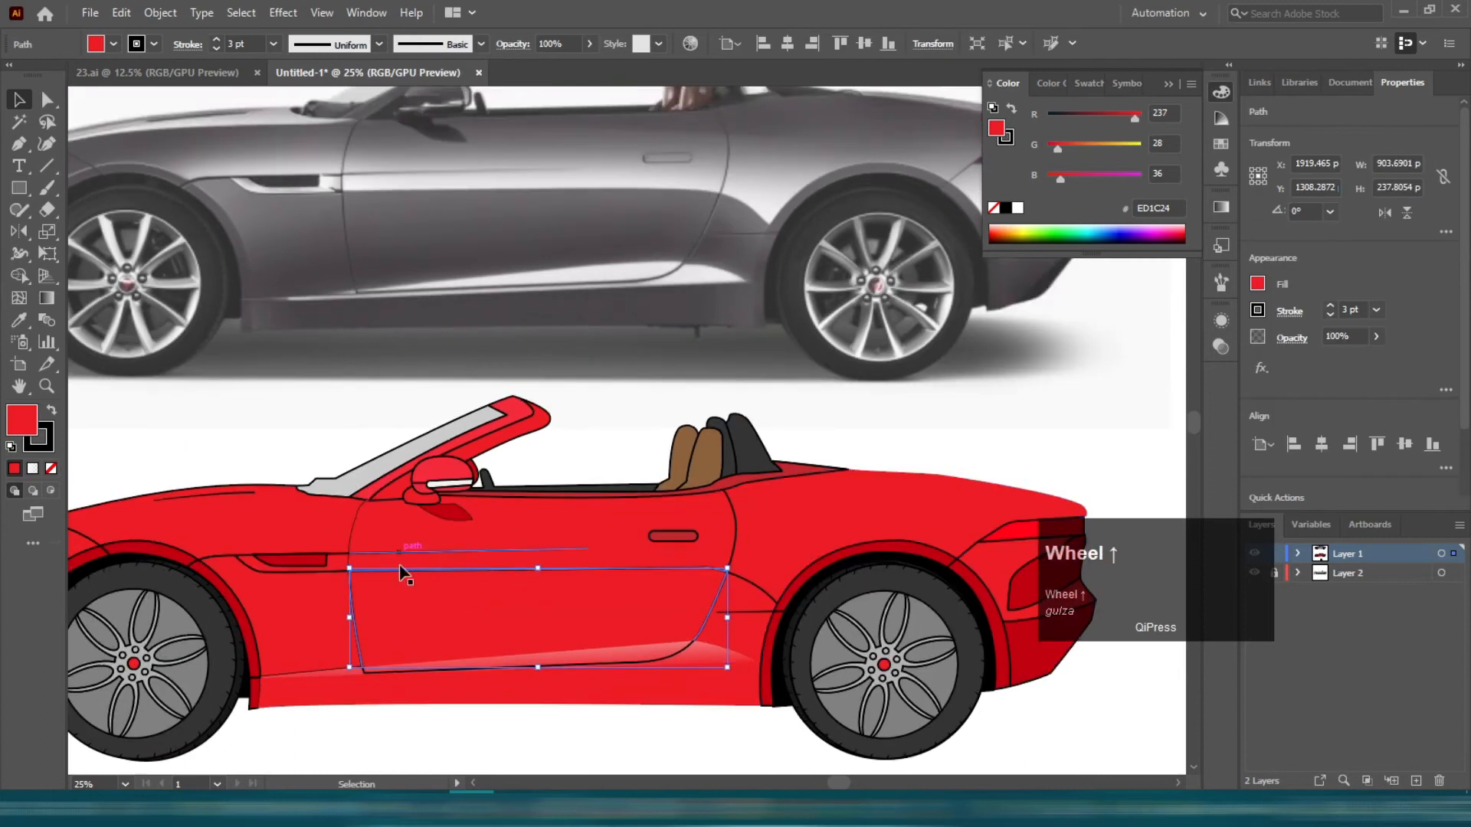
click(468, 732)
- Start a Pen path at the front tip of the side vent outline and trace the body crease along the door
scroll(456, 653, up, 3)
key(p)
scroll(352, 699, up, 2)
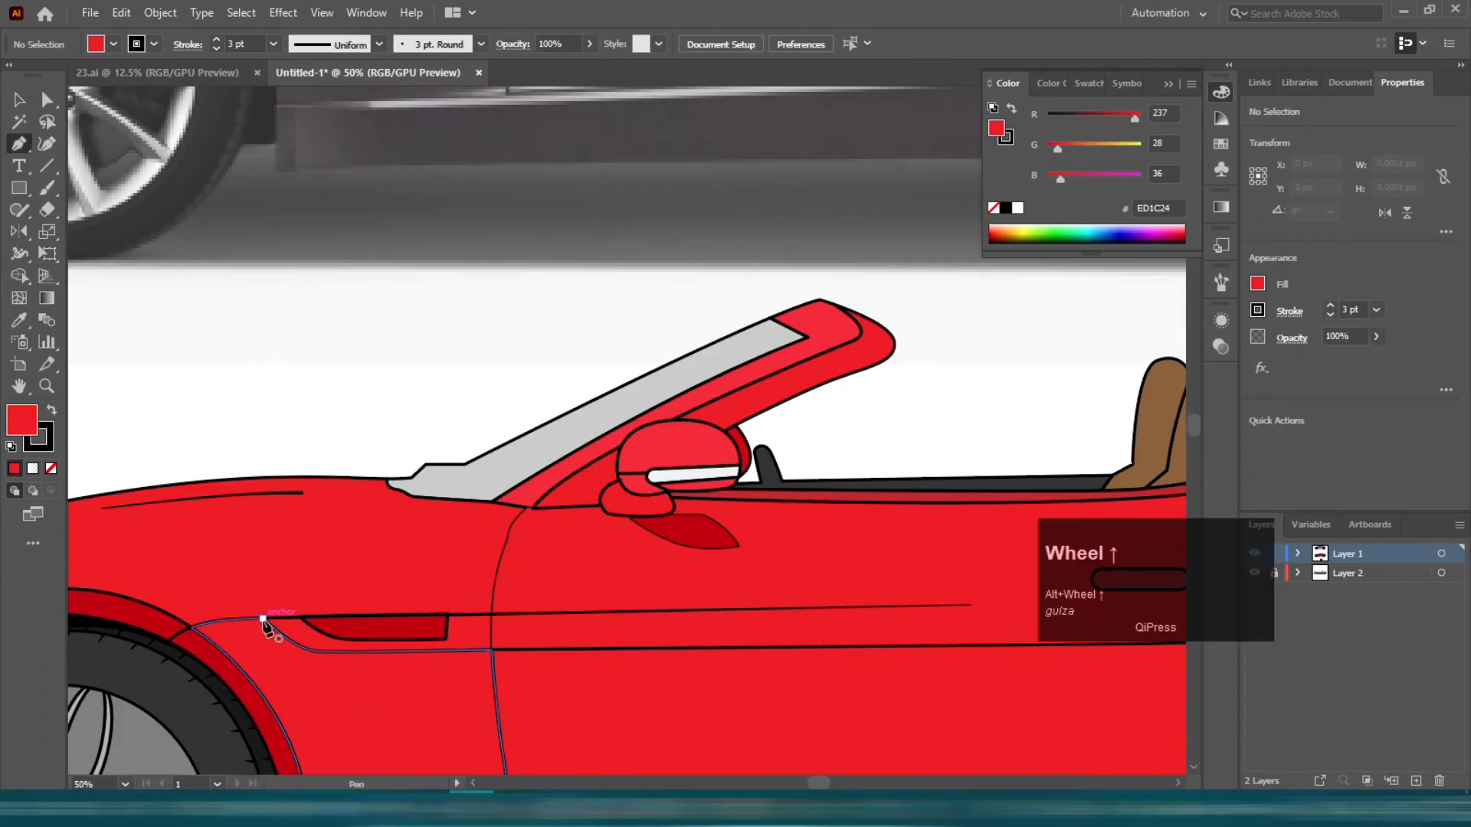
click(267, 620)
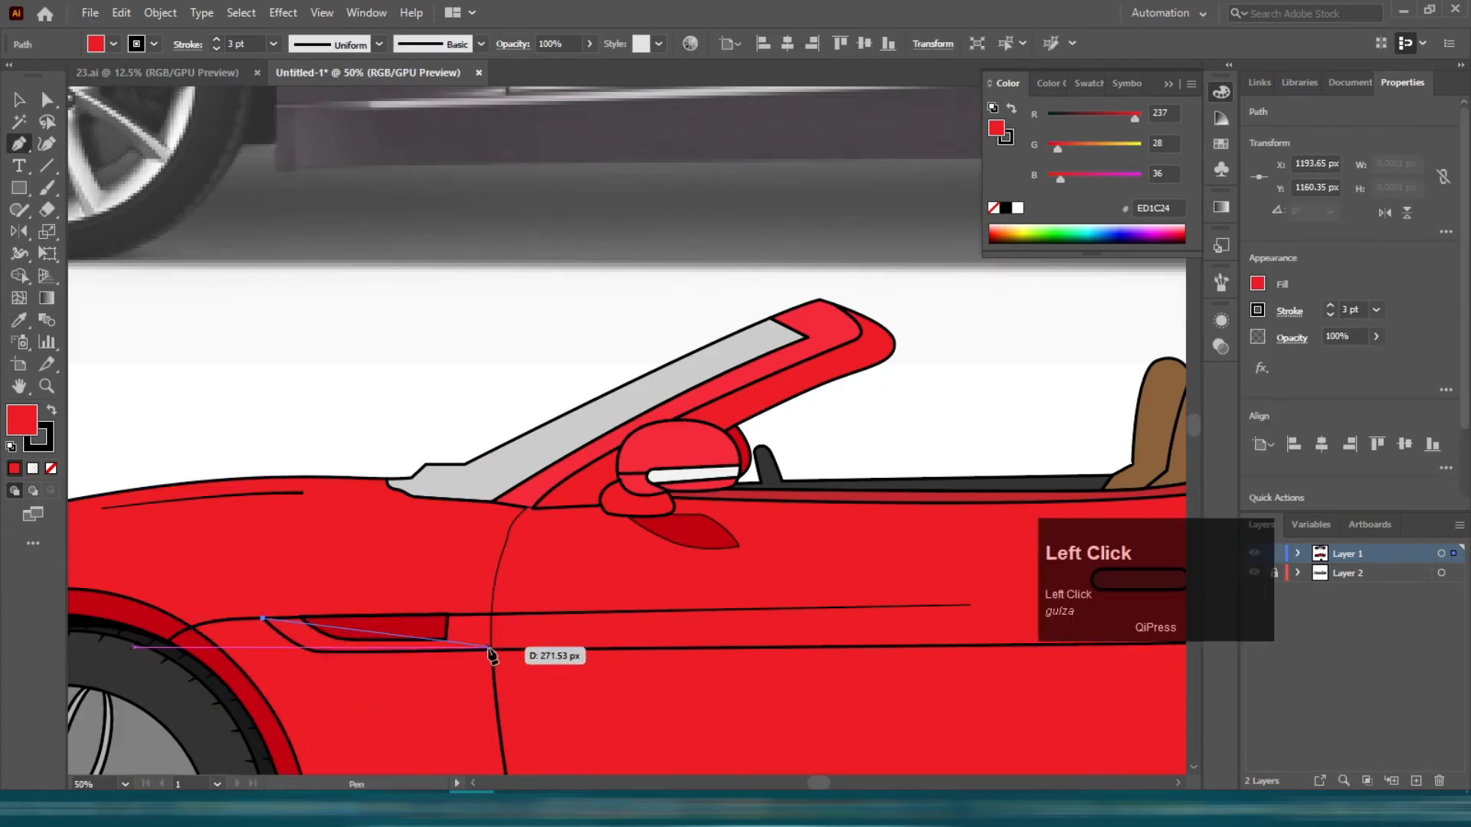
drag(363, 651, 361, 653)
click(530, 648)
scroll(609, 649, down, 3)
scroll(812, 661, up, 2)
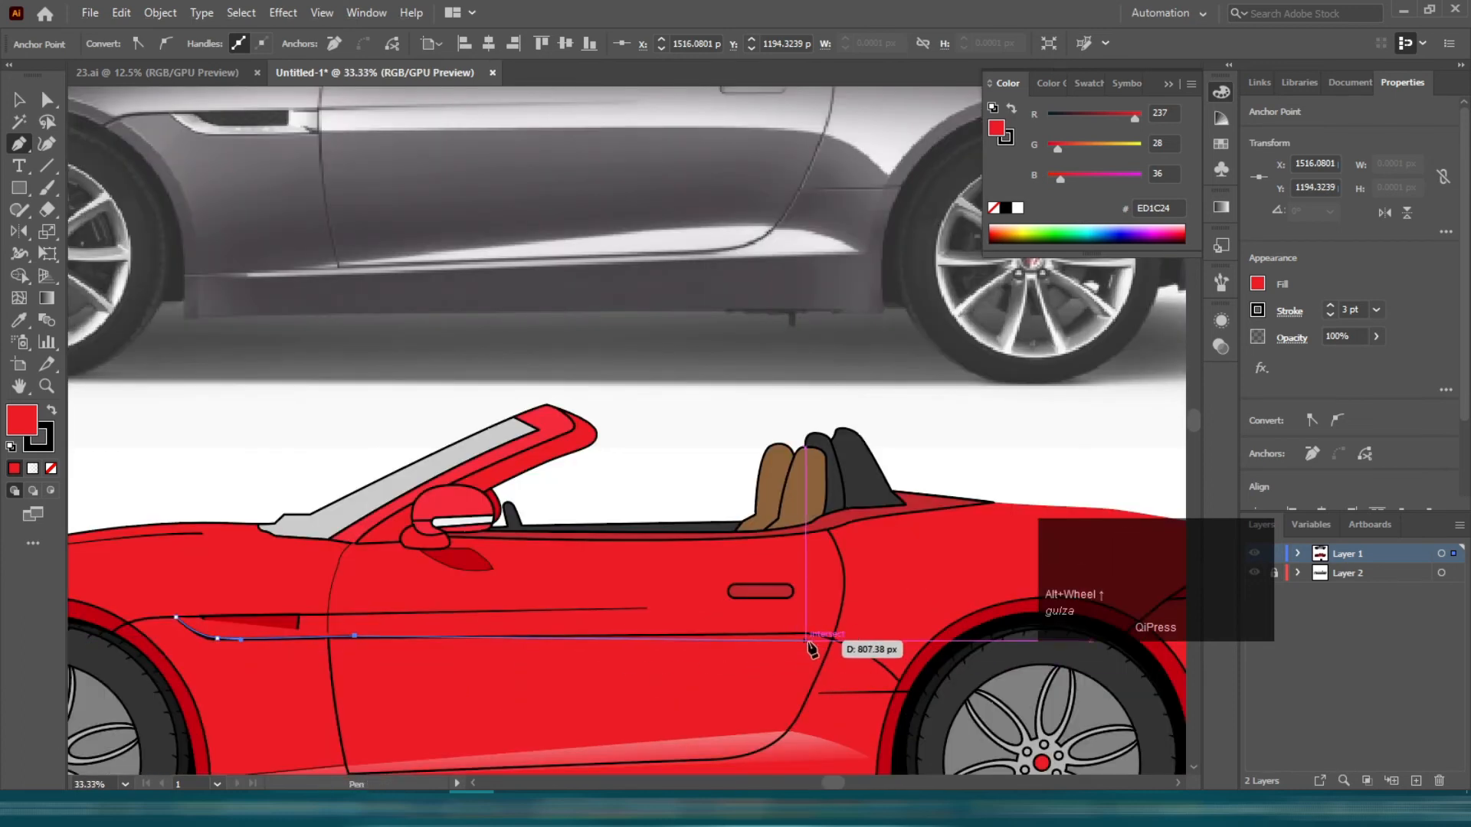
- Continue the side highlight path down the curved crease to the rear wheel arch and up along the arch edge
scroll(812, 649, up, 2)
drag(969, 752, 760, 657)
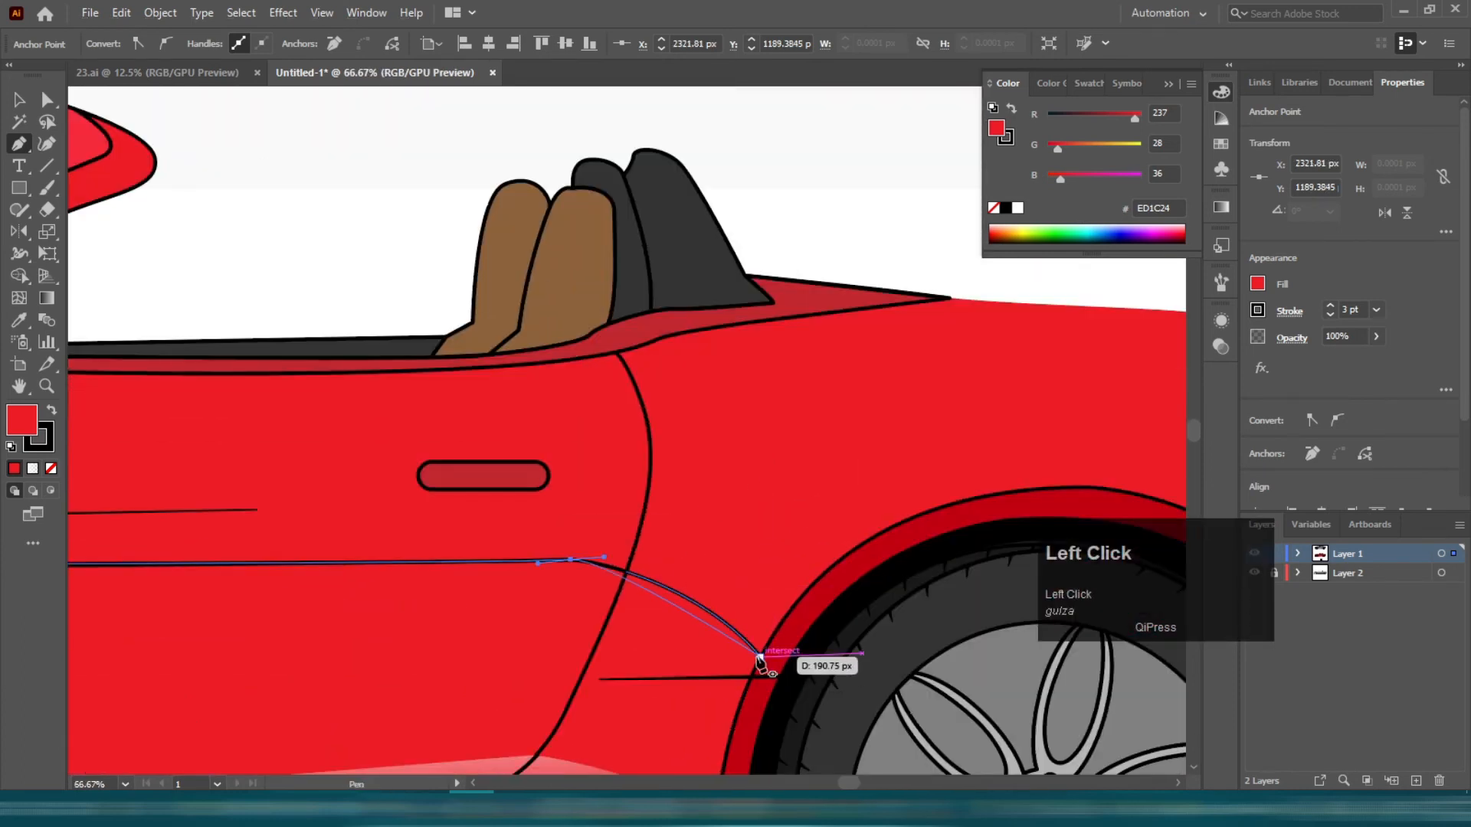
drag(780, 713, 928, 678)
scroll(747, 651, up, 4)
scroll(860, 642, down, 5)
scroll(919, 533, up, 3)
click(912, 566)
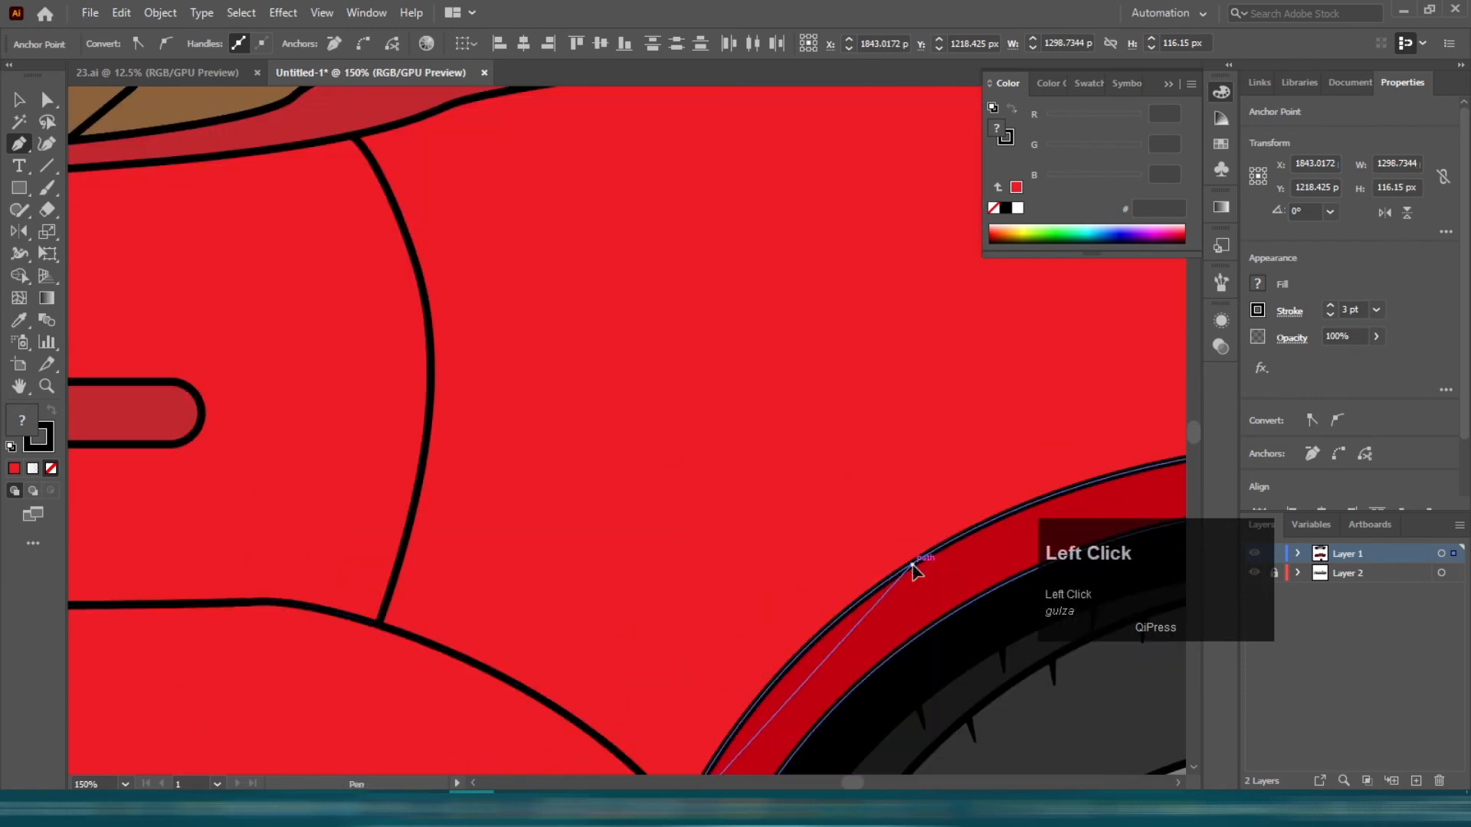
scroll(1046, 477, down, 2)
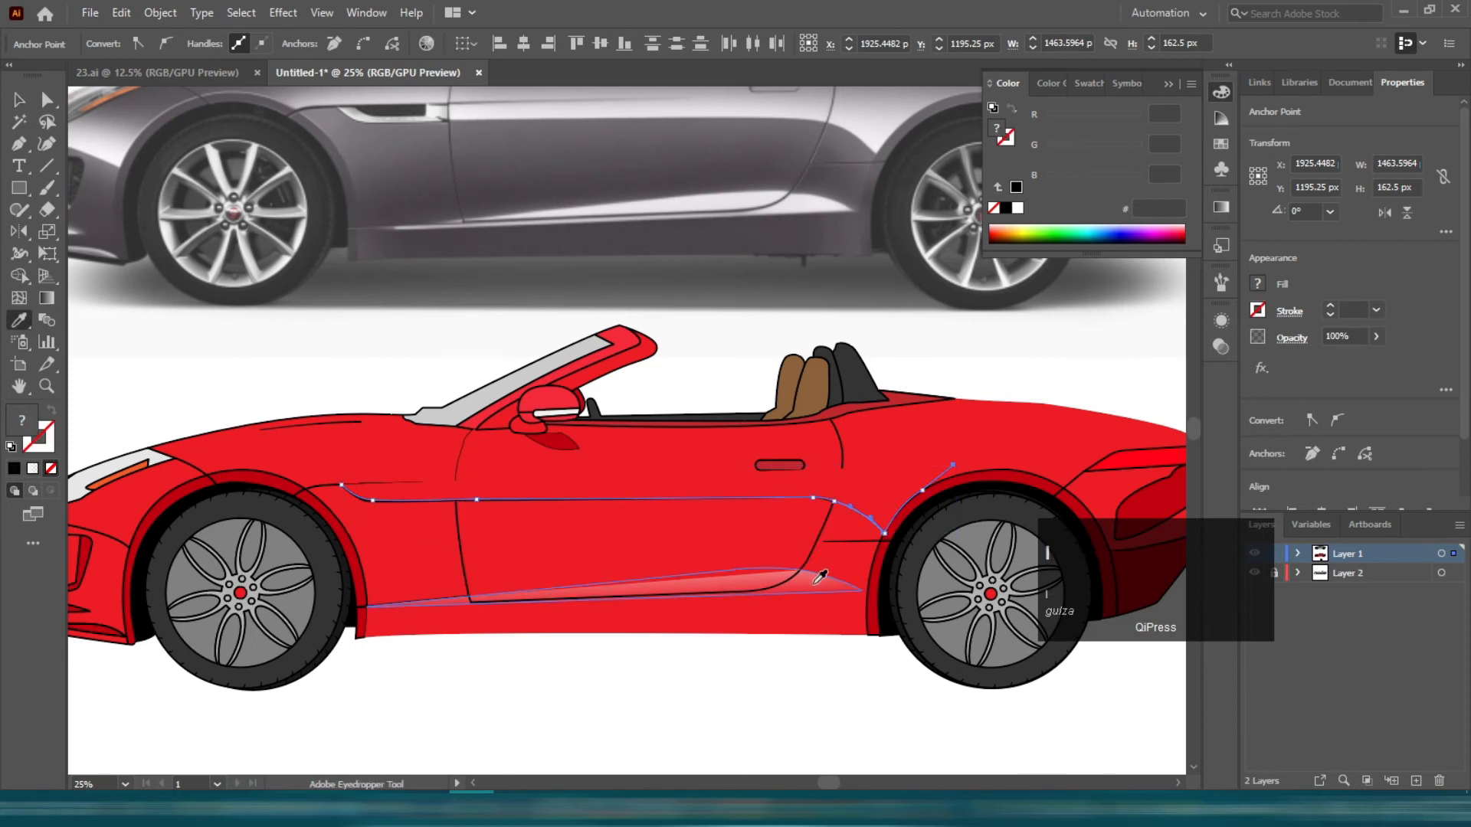
- Copy the lower door highlight's fading white gradient onto the new side shape and run it vertically
click(815, 583)
key(v)
click(416, 394)
scroll(464, 475, down, 2)
click(681, 507)
scroll(579, 512, up, 1)
key(g)
drag(562, 397, 556, 532)
scroll(692, 545, up, 3)
key(v)
scroll(581, 665, down, 1)
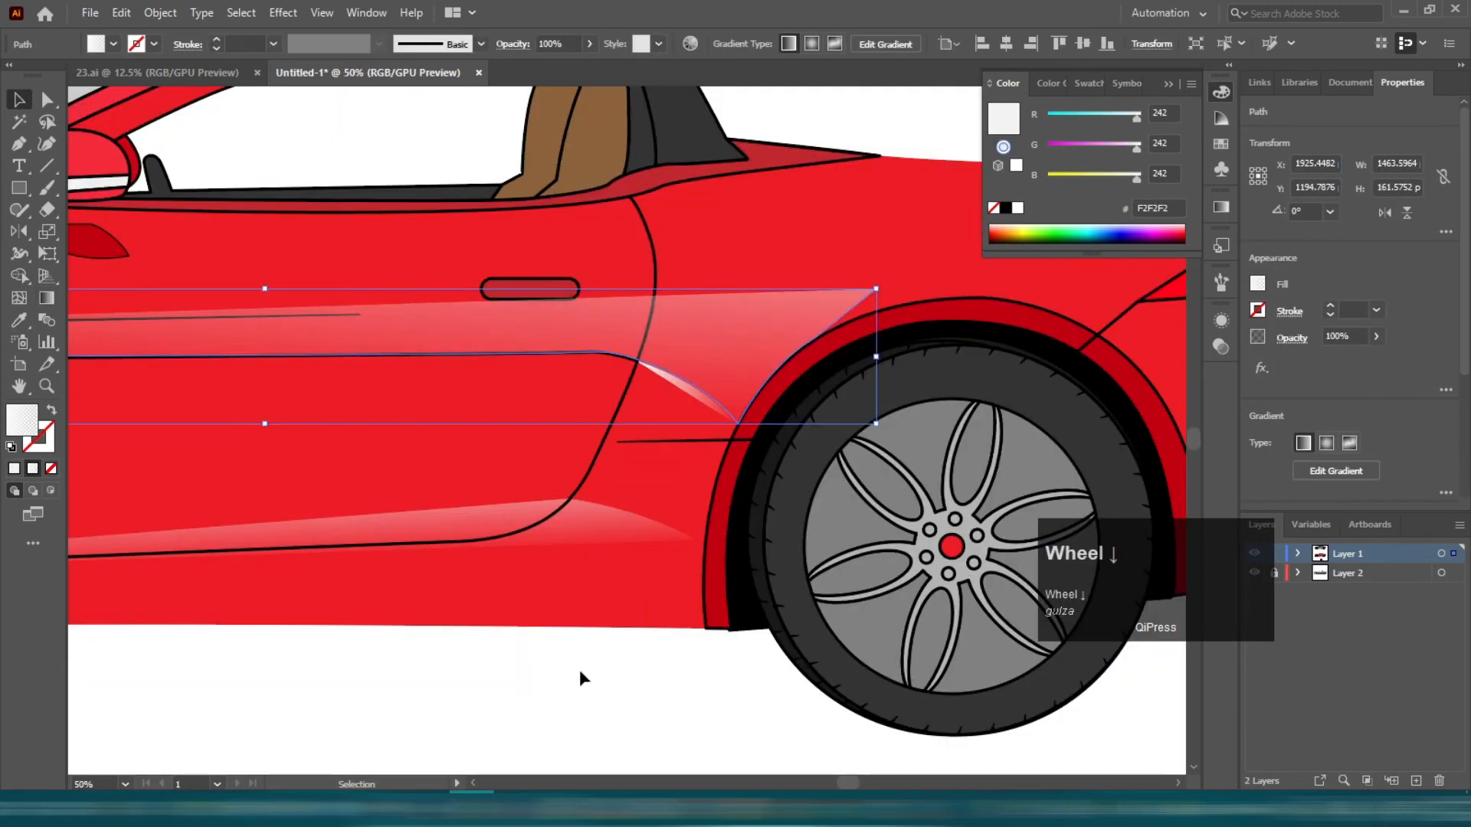
- Delete the stray white sliver along the crease ahead of the rear wheel arch
click(579, 671)
click(682, 389)
key(Delete)
click(701, 360)
scroll(607, 439, down, 3)
key(g)
scroll(527, 476, up, 2)
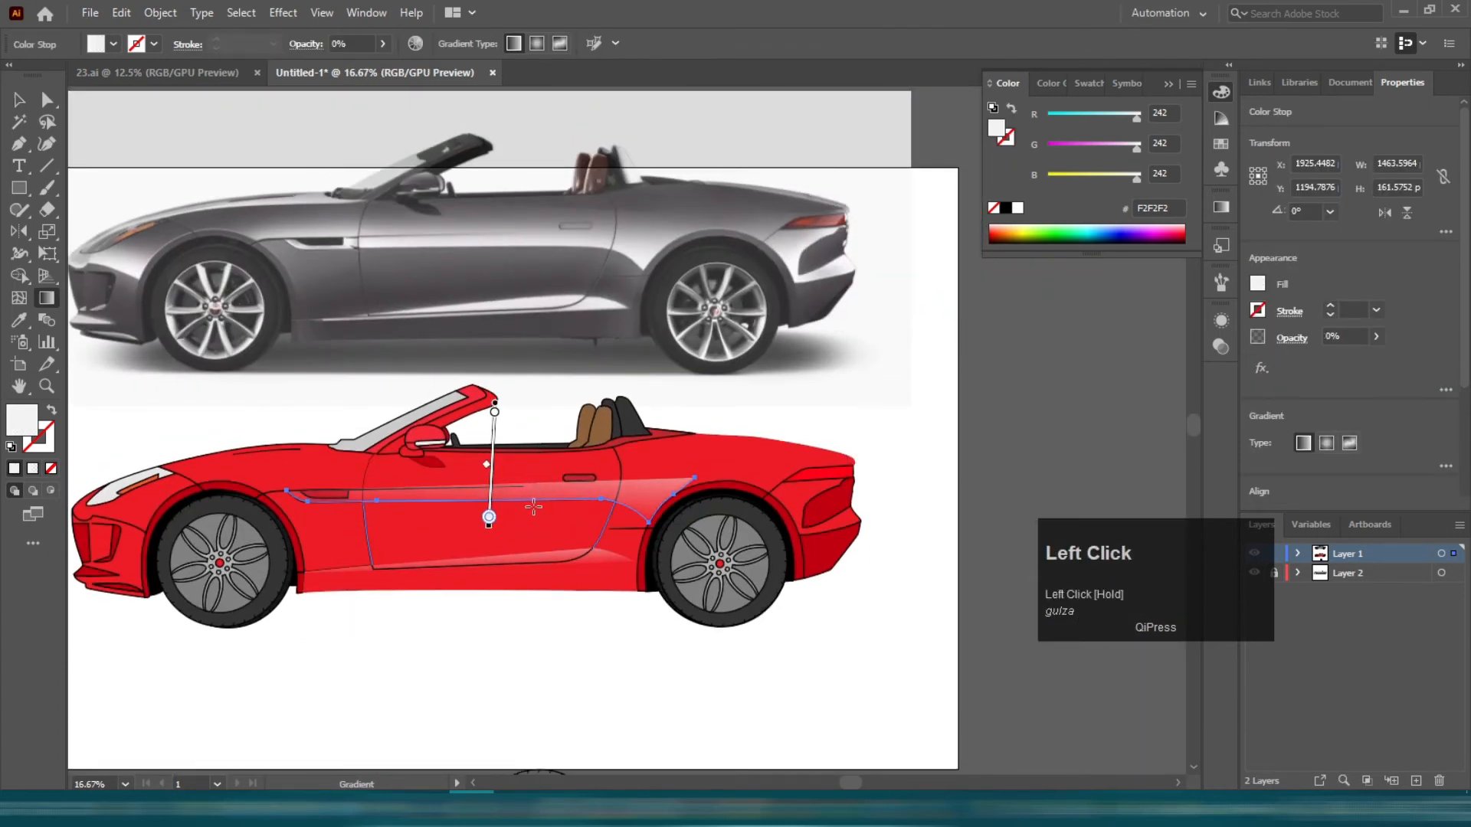
key(v)
click(371, 682)
- Move the side highlight slightly down over the crease and bring the dark red front vent to the front
scroll(370, 683, up, 1)
scroll(376, 667, up, 1)
scroll(392, 622, up, 1)
click(396, 615)
scroll(353, 560, up, 4)
drag(377, 552, 380, 562)
click(403, 513)
key(ctrl+shift+])
click(460, 592)
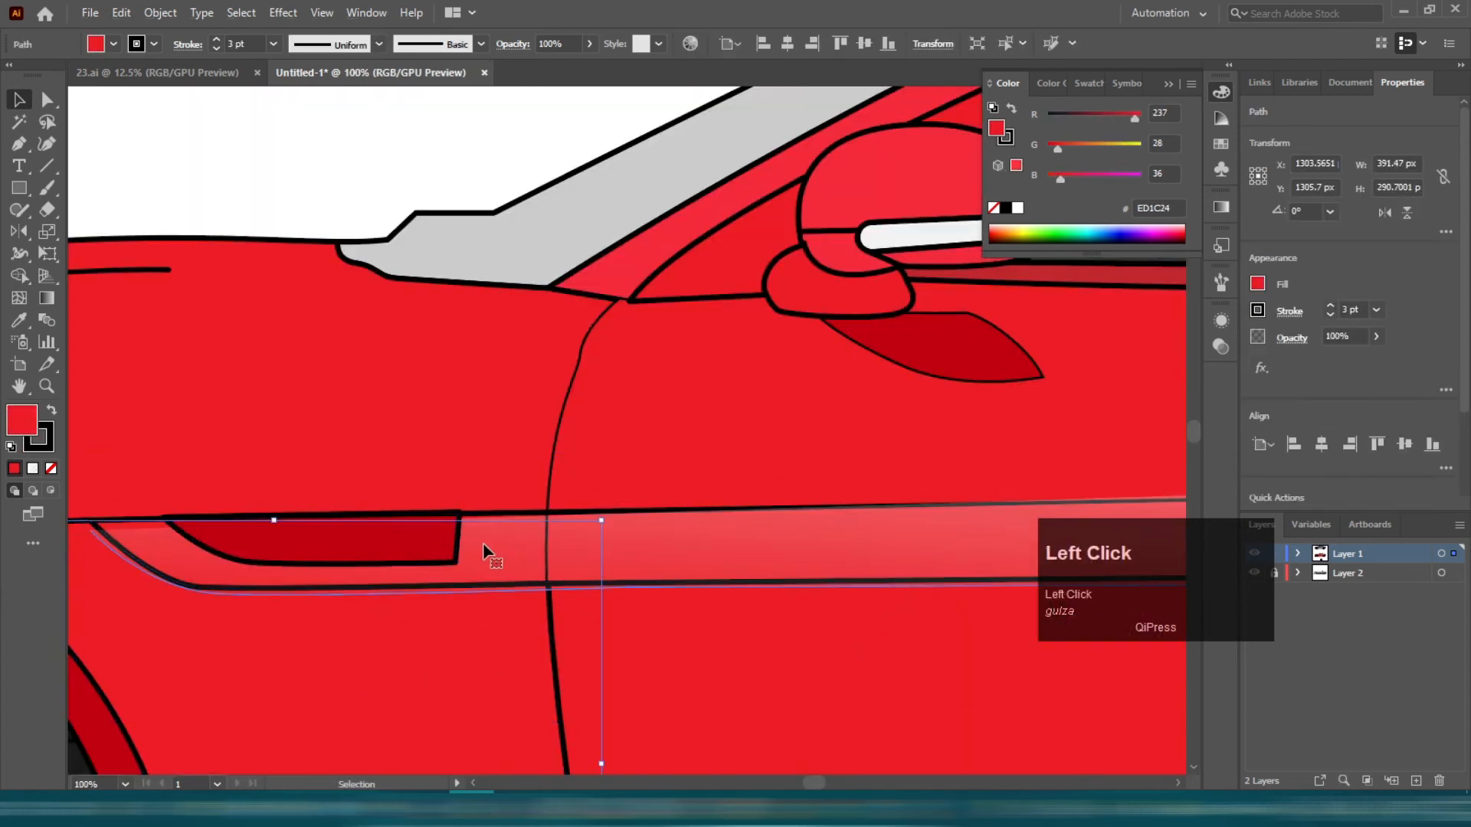
- Bring the upper body line on the door to the front and nudge the side highlight into place
scroll(483, 546, down, 4)
scroll(445, 533, up, 3)
click(515, 443)
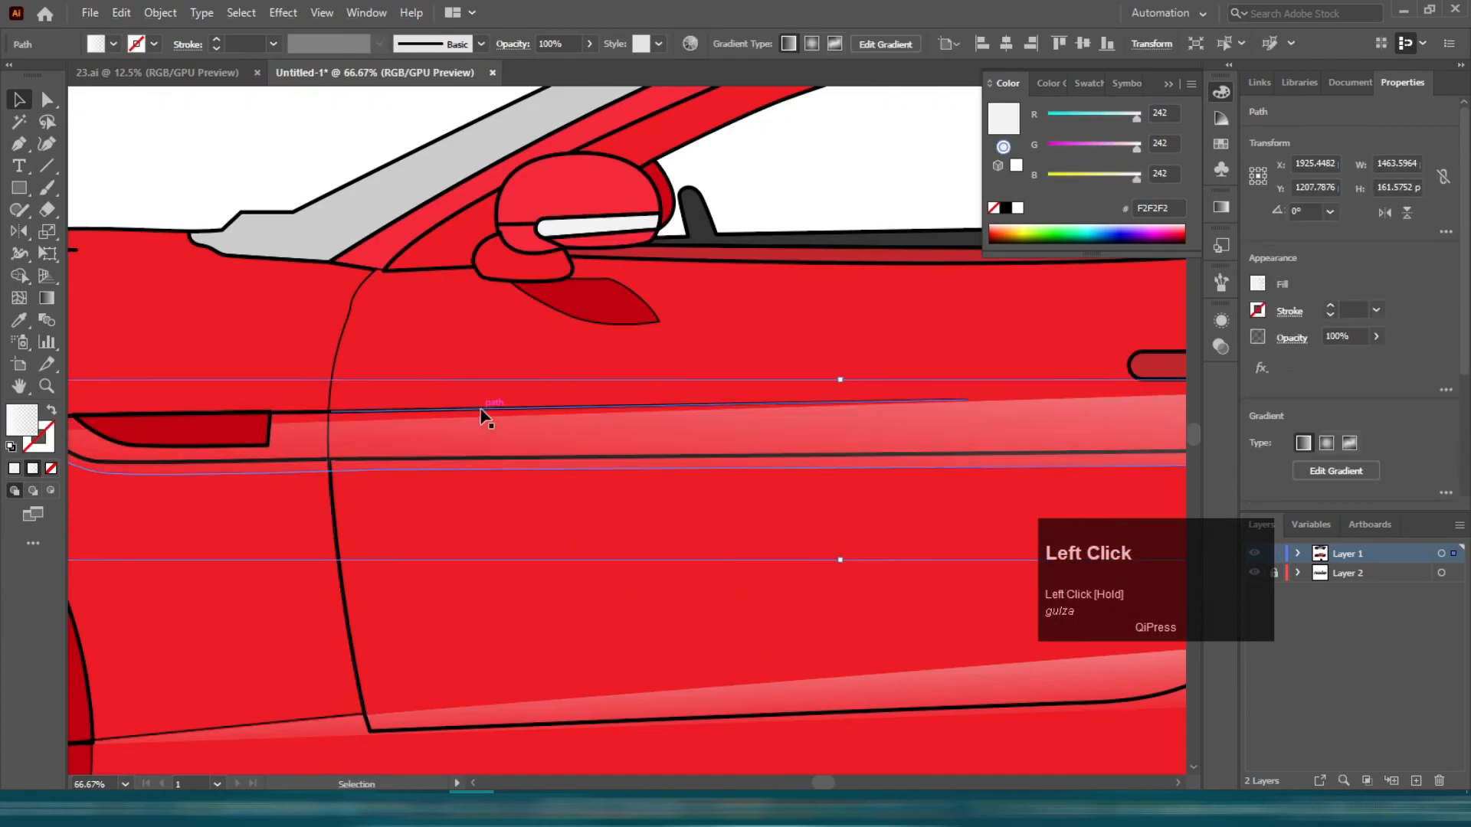
click(485, 416)
key(ctrl+shift+])
click(296, 416)
click(448, 442)
click(272, 339)
key(ctrl+shift+])
mouse_move(476, 446)
mouse_down()
mouse_move(477, 431)
mouse_move(469, 450)
mouse_up()
scroll(554, 544, down, 5)
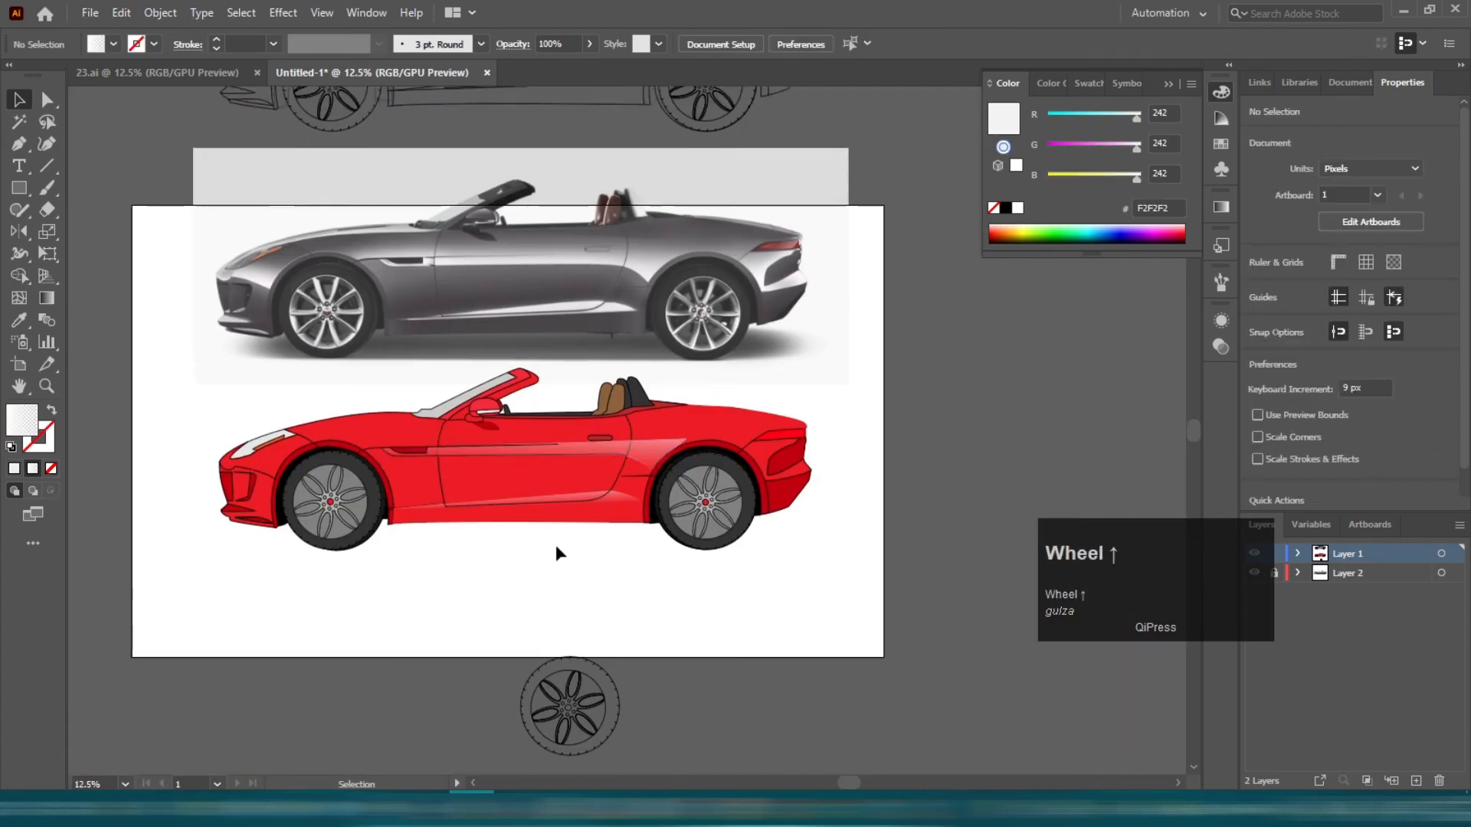
scroll(820, 446, up, 2)
key(p)
scroll(801, 491, up, 1)
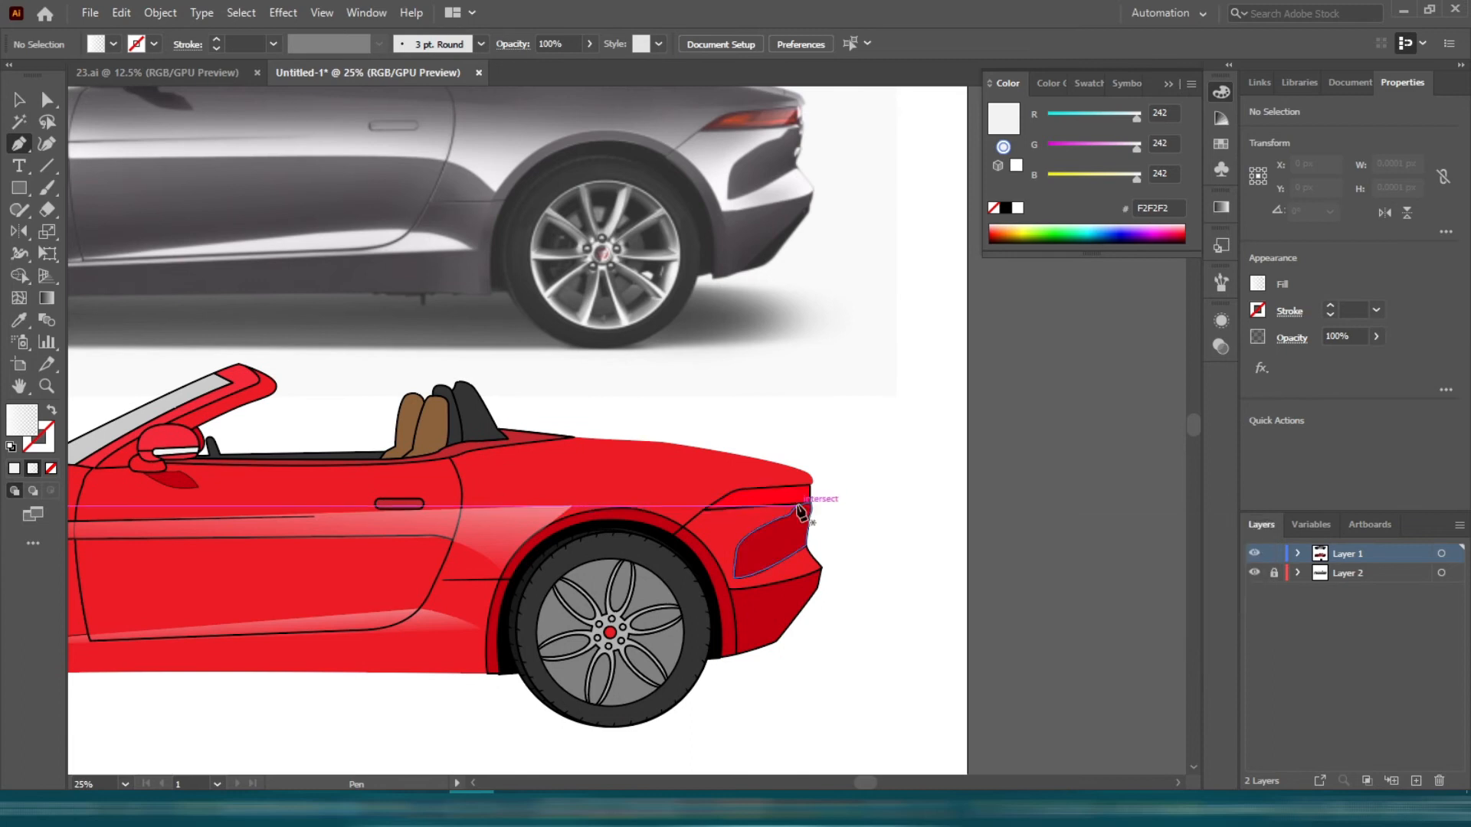
alt+scroll(814, 513, up, 1)
scroll(816, 515, up, 1)
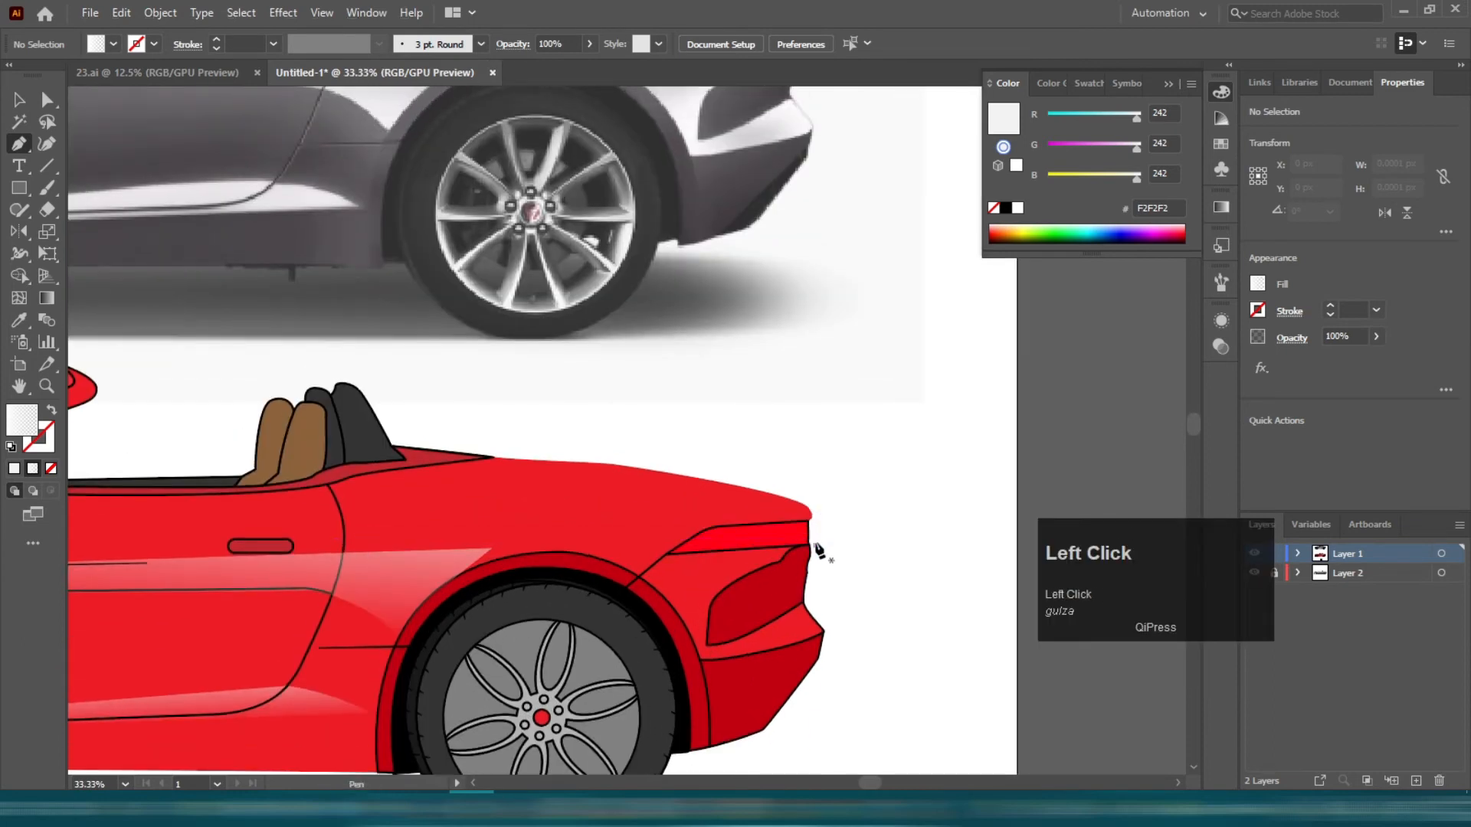
click(814, 544)
alt+scroll(665, 555, up, 1)
click(642, 577)
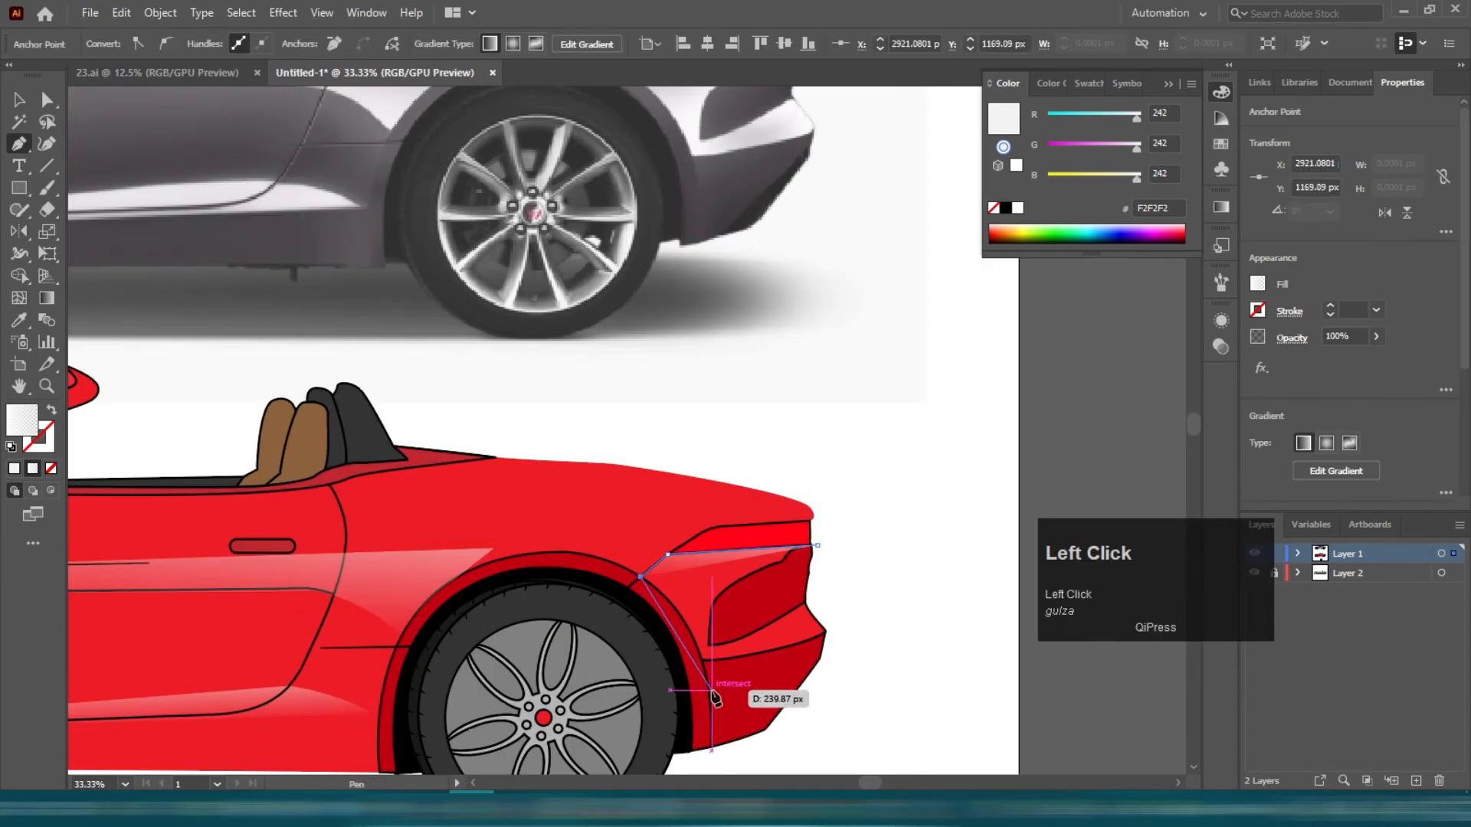
key(v)
key(ctrl+z)
key(ctrl+z)
click(869, 559)
- Paste a copy of the rear panel below the taillight in front, with a fading white gradient fill and no stroke
click(684, 580)
key(ctrl+c)
key(ctrl+f)
click(1222, 206)
click(1166, 368)
key(x)
key(slash)
key(x)
- Run the rear panel's gradient diagonally from the rear bumper tip up toward the wheel arch
key(g)
drag(739, 433, 739, 658)
alt+scroll(740, 657, up, 1)
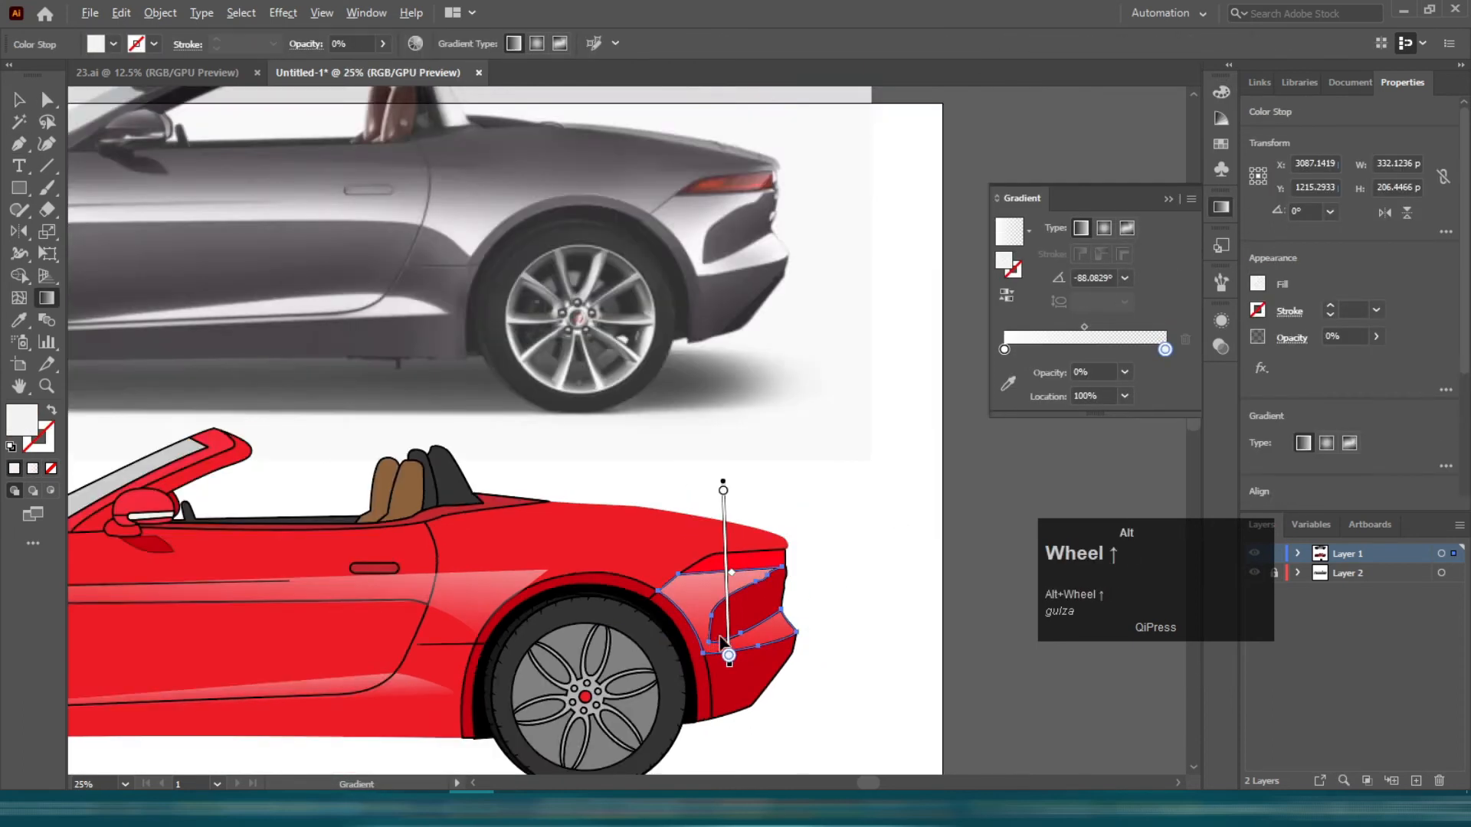
drag(603, 523, 838, 693)
drag(889, 630, 625, 525)
key(v)
click(844, 375)
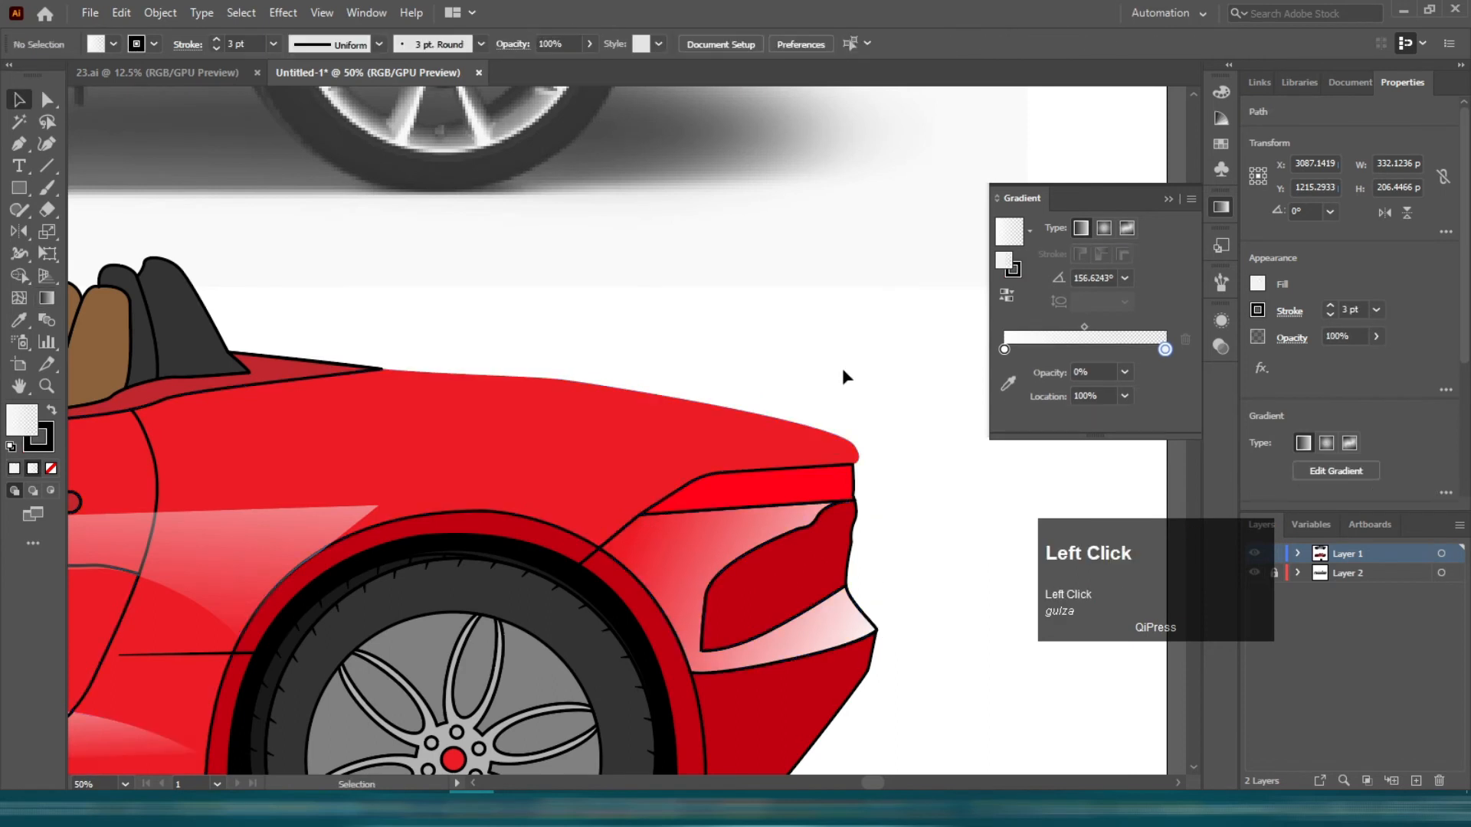
- Lower the opacity of the rear panel and side highlights to 56% and of the lower door highlight to 78%
scroll(825, 443, down, 3)
click(774, 478)
shift+click(647, 483)
click(589, 44)
click(452, 545)
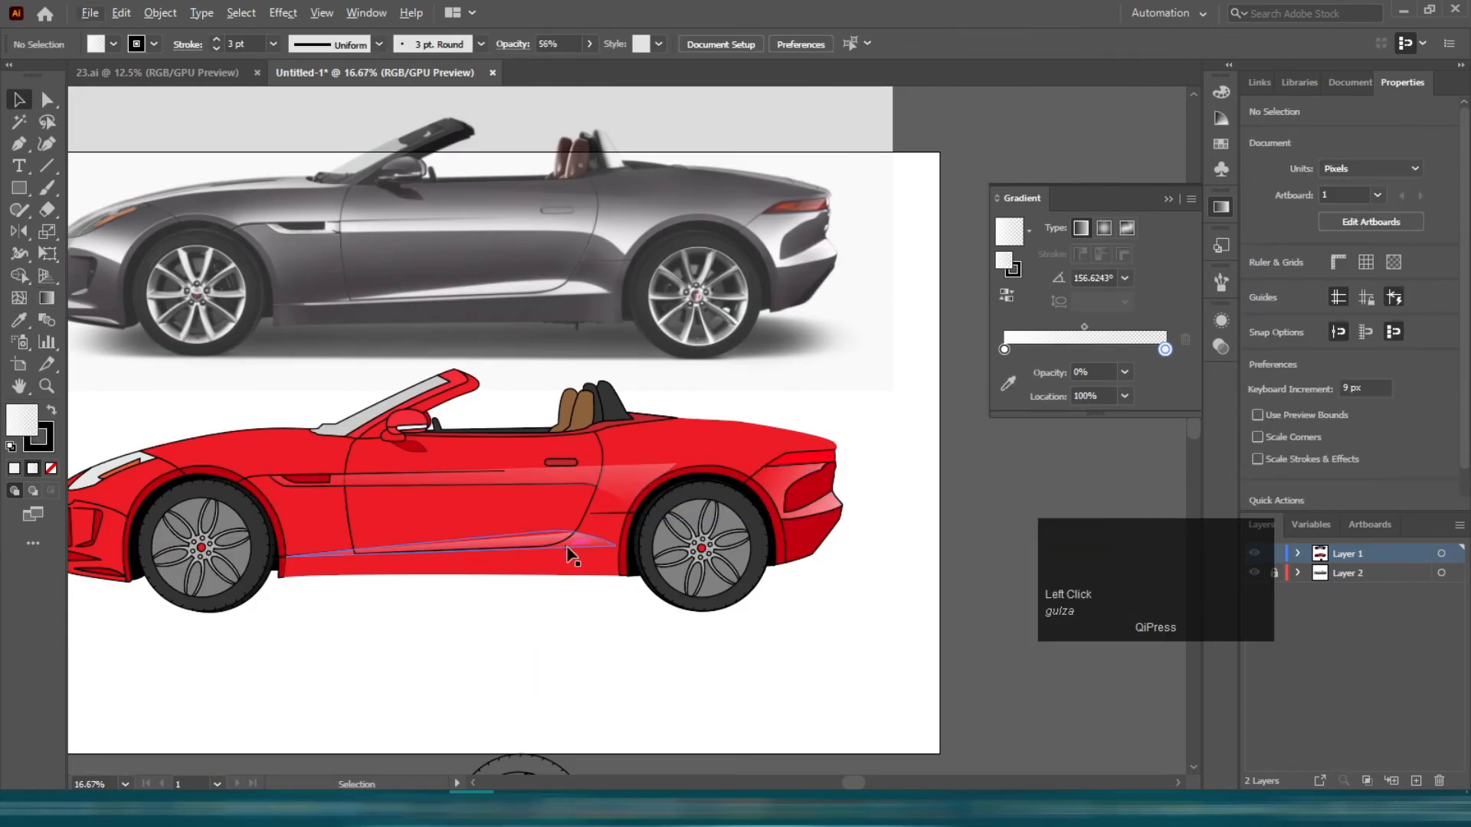
click(589, 45)
alt+scroll(437, 647, up, 2)
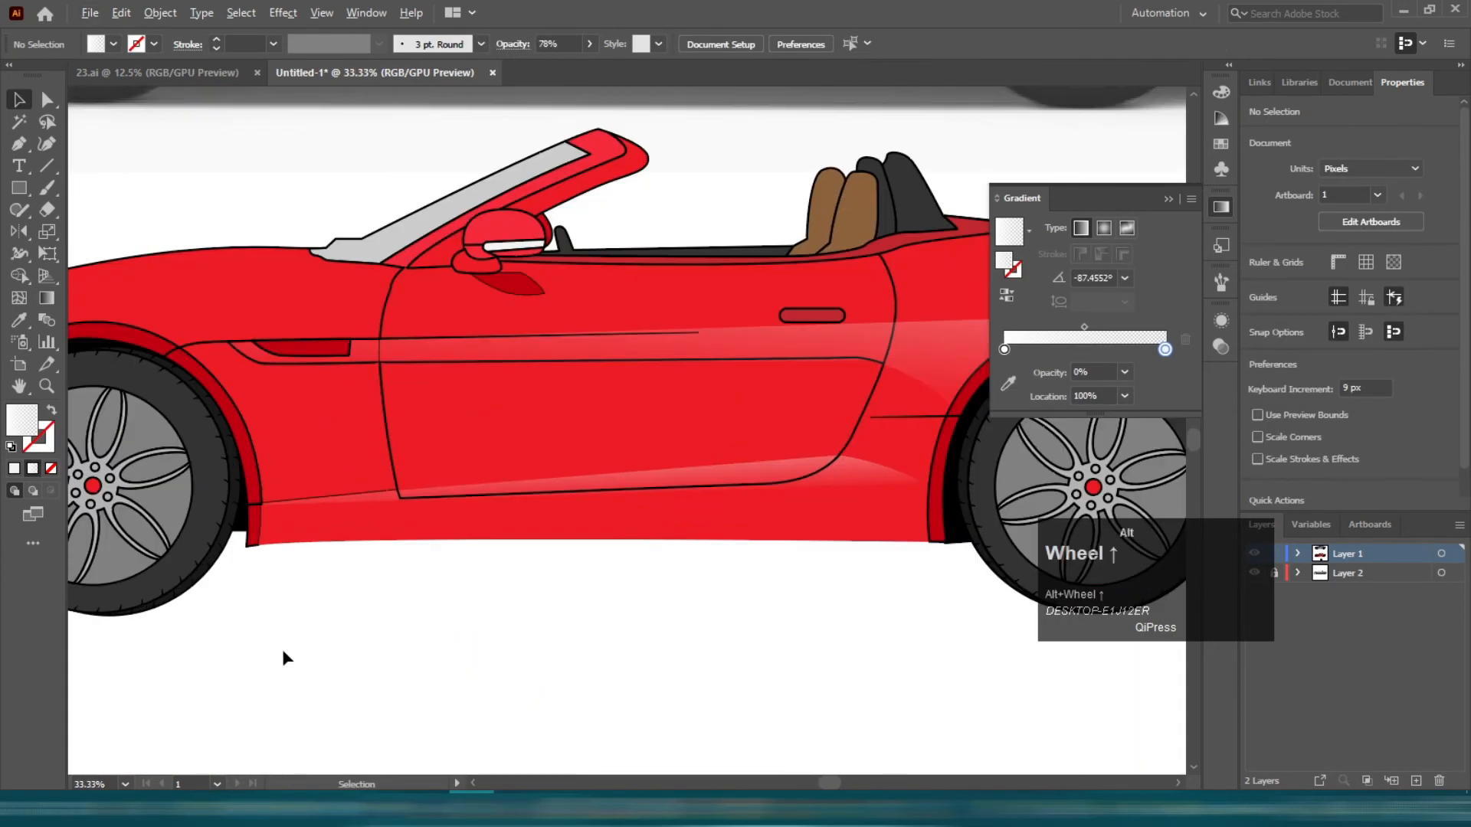
- Draw a strip along the bottom of the sill between the front and rear wheels with the Pen tool
key(p)
click(257, 527)
key(ctrl+z)
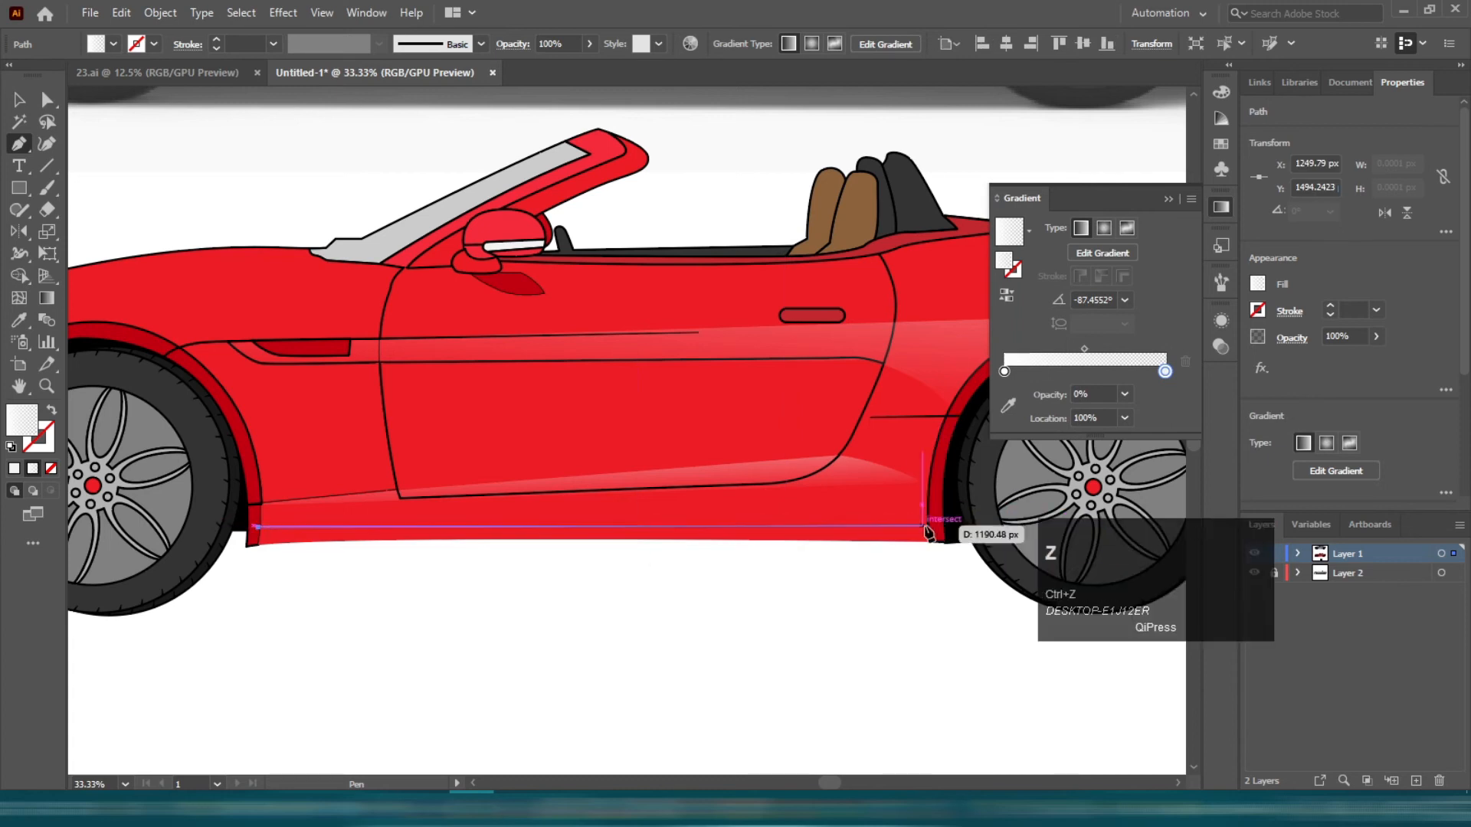
drag(1004, 543, 1004, 545)
click(929, 526)
click(929, 541)
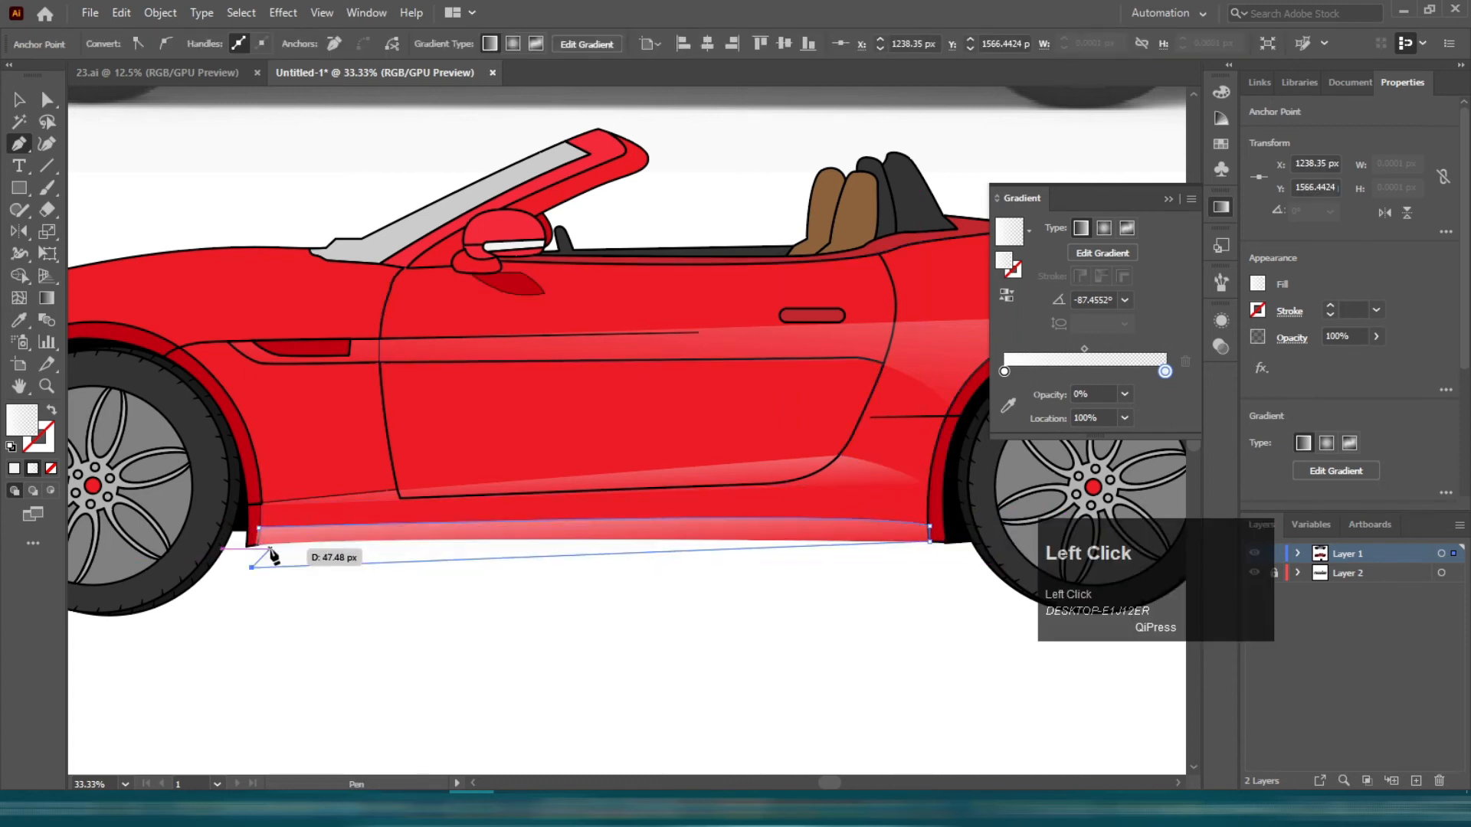
- Trim the part of the sill strip hanging below the body with the Shape Builder tool
shift+click(705, 505)
click(19, 276)
alt+click(286, 562)
key(v)
click(326, 593)
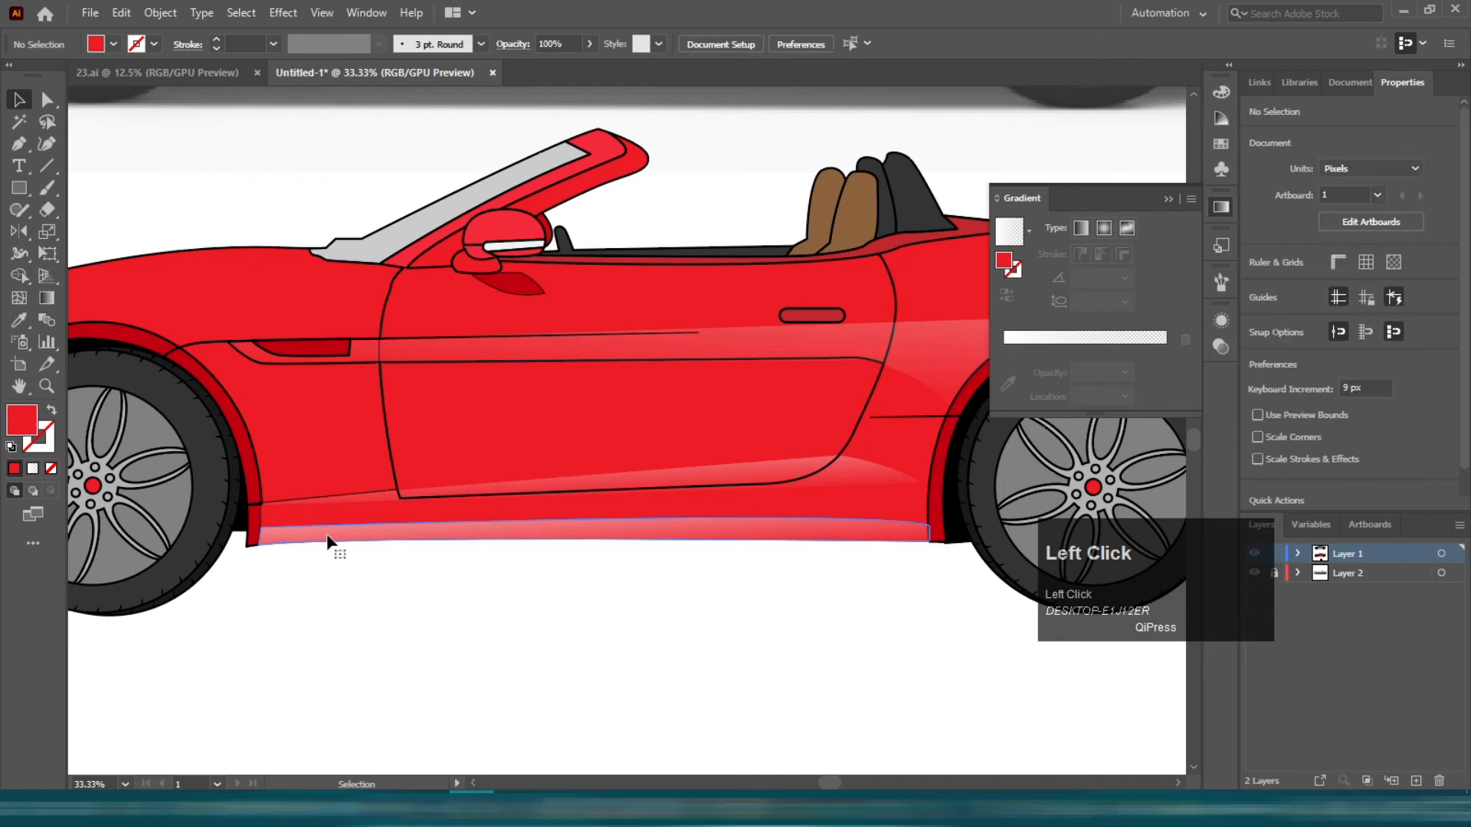
- Recolor the sill strip's gradient to black fading to 0% opacity and run it vertically upward from below the sill
click(330, 539)
double_click(1005, 373)
click(968, 429)
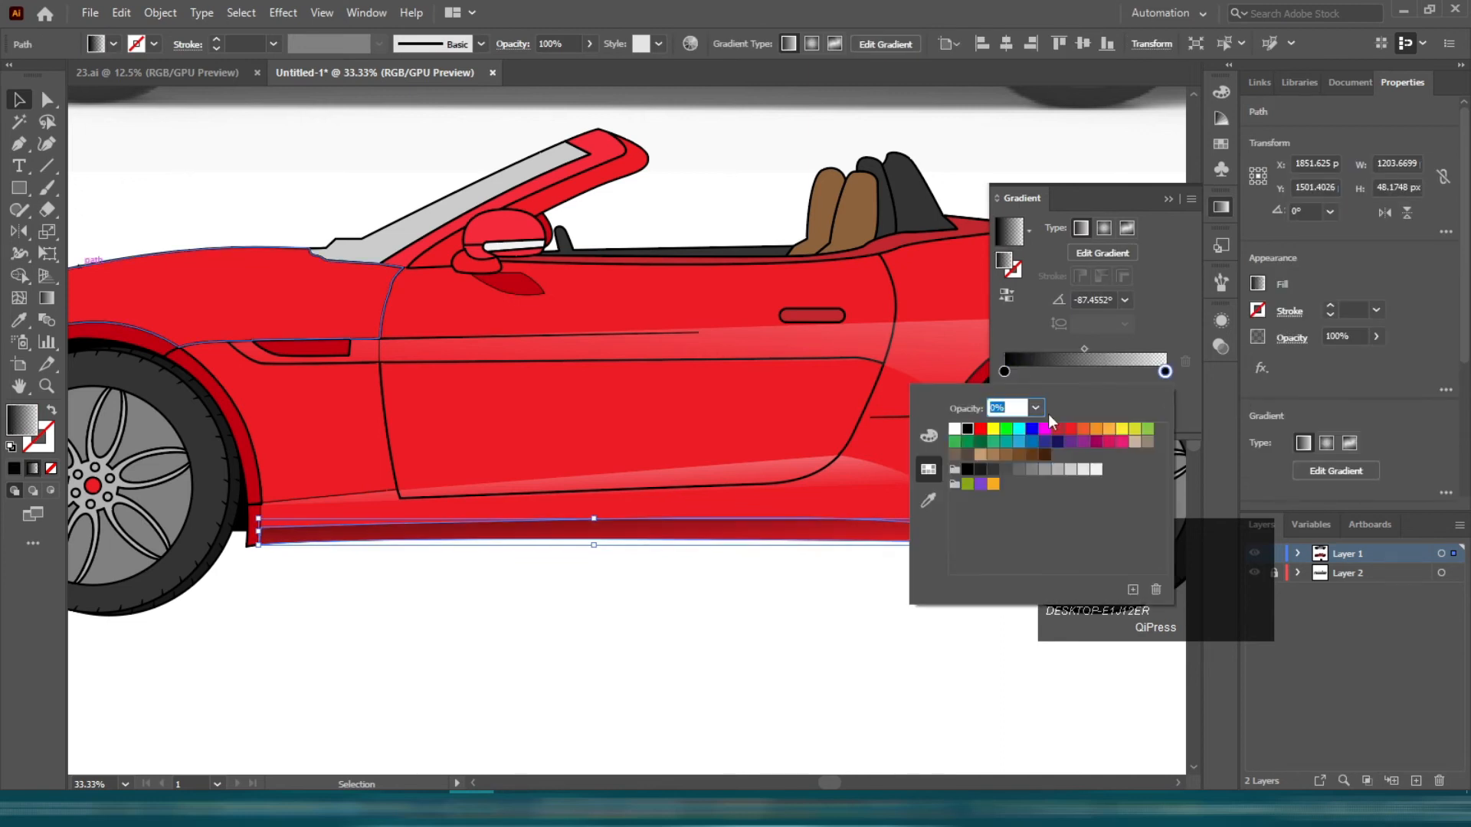
click(1223, 205)
key(g)
drag(679, 591, 681, 495)
key(v)
click(573, 596)
- Redraw the sill shadow's vertical gradient with a longer span, from well below the sill up into the door
scroll(573, 596, down, 1)
scroll(575, 586, up, 3)
drag(586, 360, 585, 555)
key(ctrl+z)
click(585, 534)
drag(621, 678, 614, 480)
key(v)
click(797, 598)
- Apply the side highlight's white gradient and 56% opacity to the front panel shape around the headlight
scroll(836, 552, down, 2)
drag(381, 664, 725, 706)
scroll(725, 707, down, 1)
scroll(379, 566, up, 1)
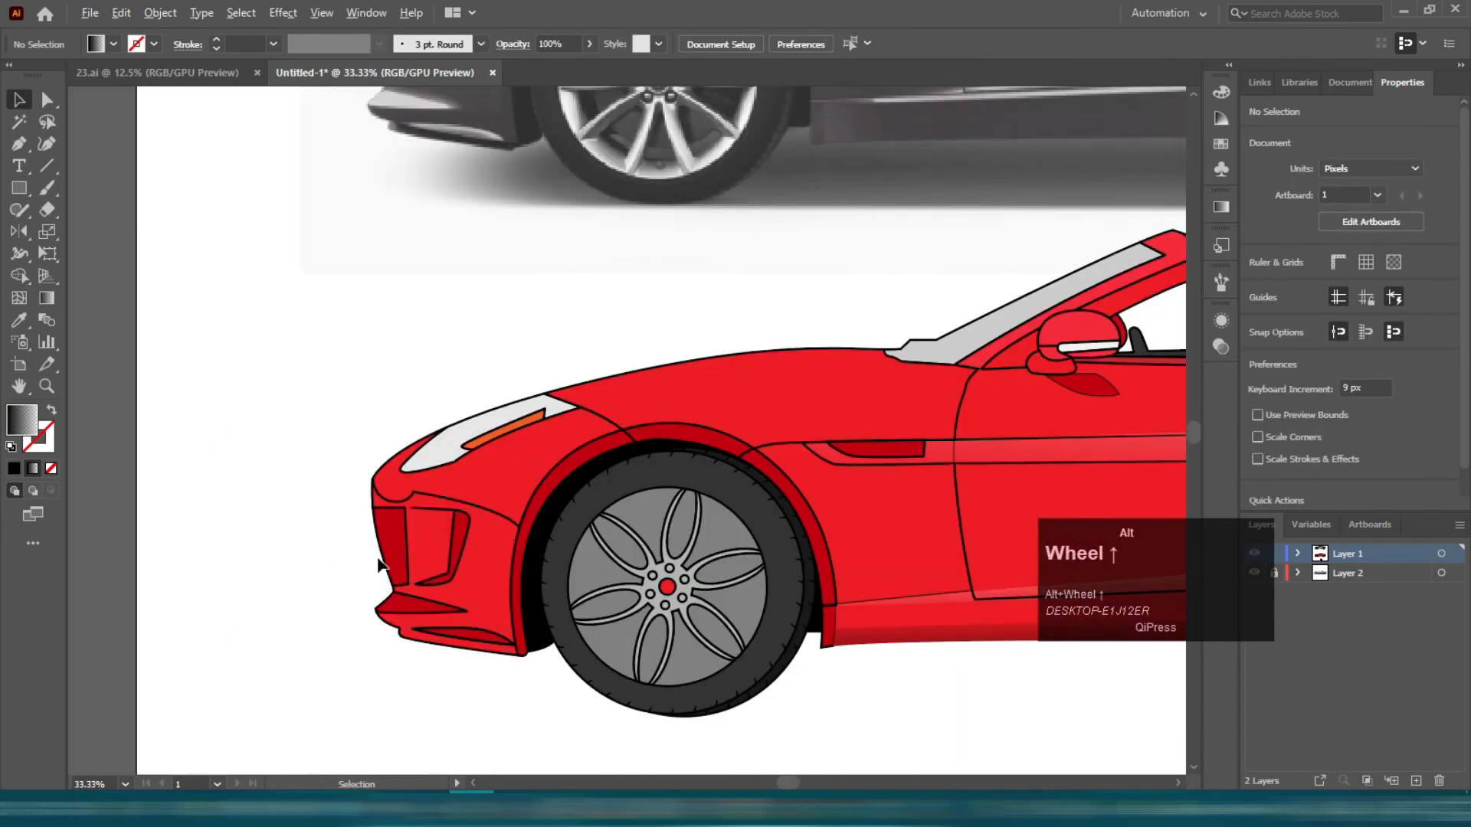
scroll(379, 565, up, 1)
click(445, 571)
key(i)
click(953, 545)
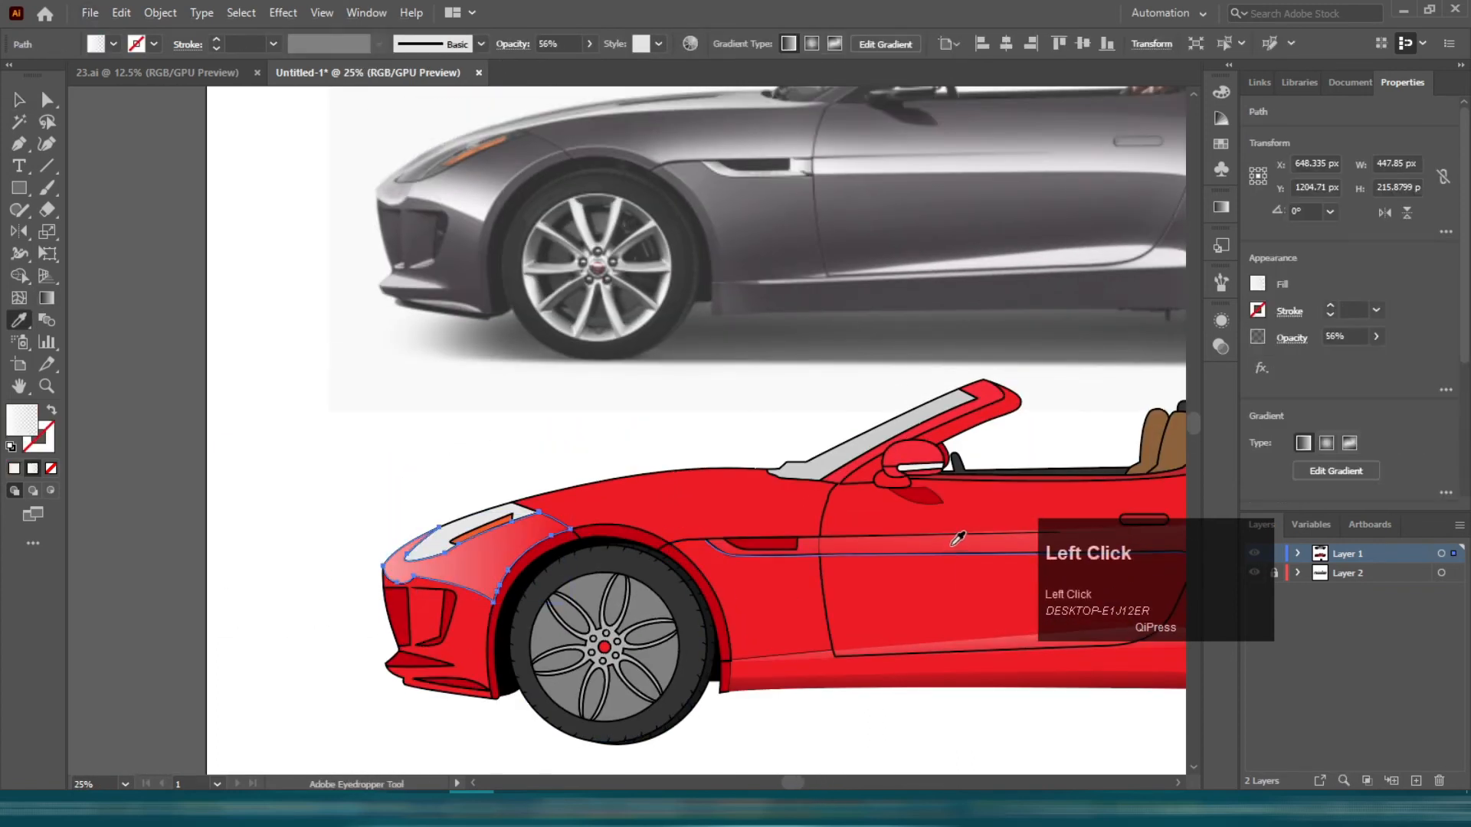
- Redraw the front panel highlight's gradient diagonally from the nose toward the headlight's rear end and set its opacity to 31%
click(38, 298)
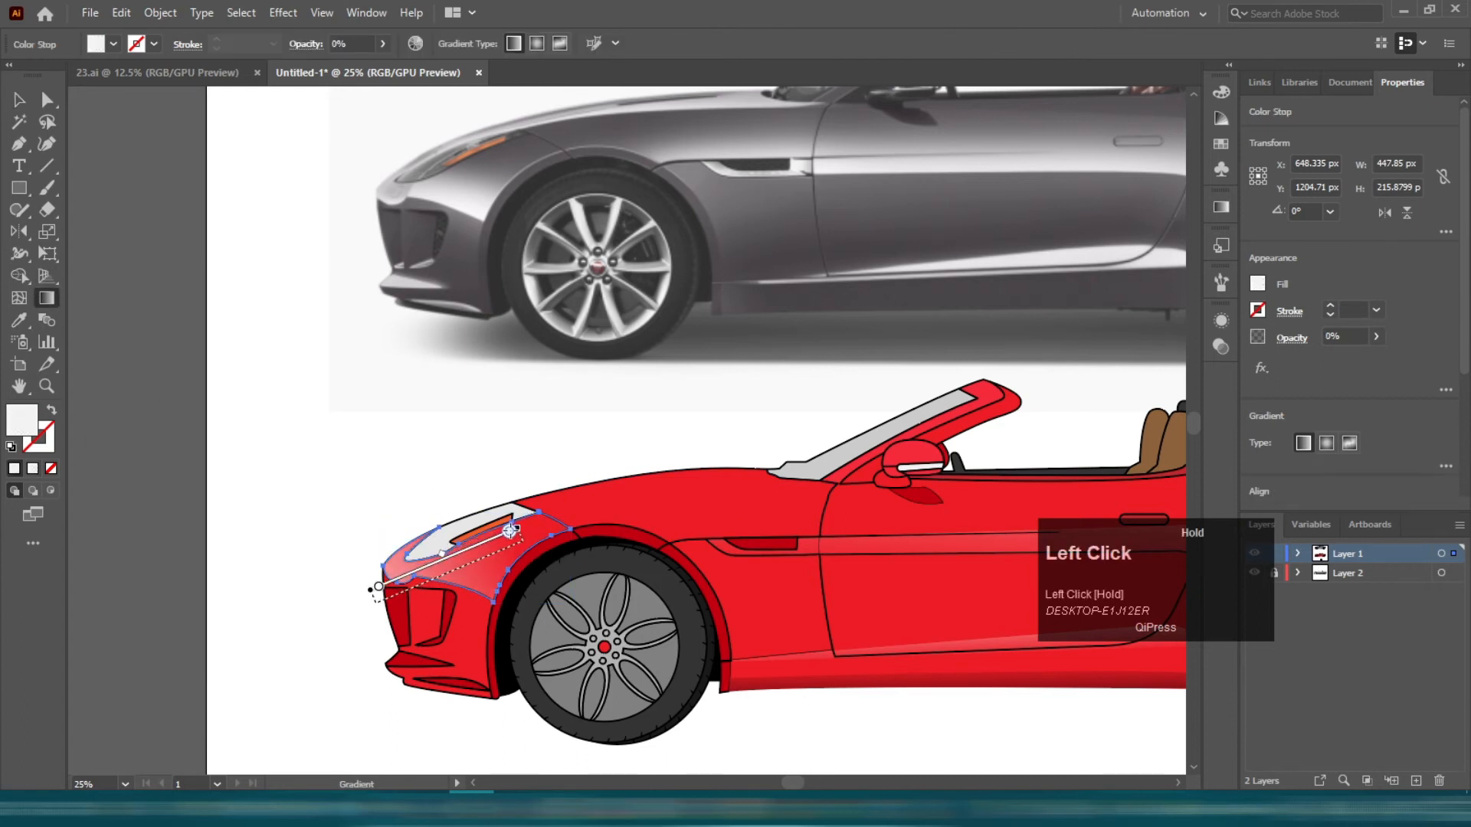
key(v)
click(589, 44)
drag(557, 67, 539, 67)
click(365, 352)
- Draw a highlight shape along the hood's upper edge with the Pen tool and trim the part above the body using Shape Builder
drag(614, 587, 489, 635)
key(p)
click(413, 560)
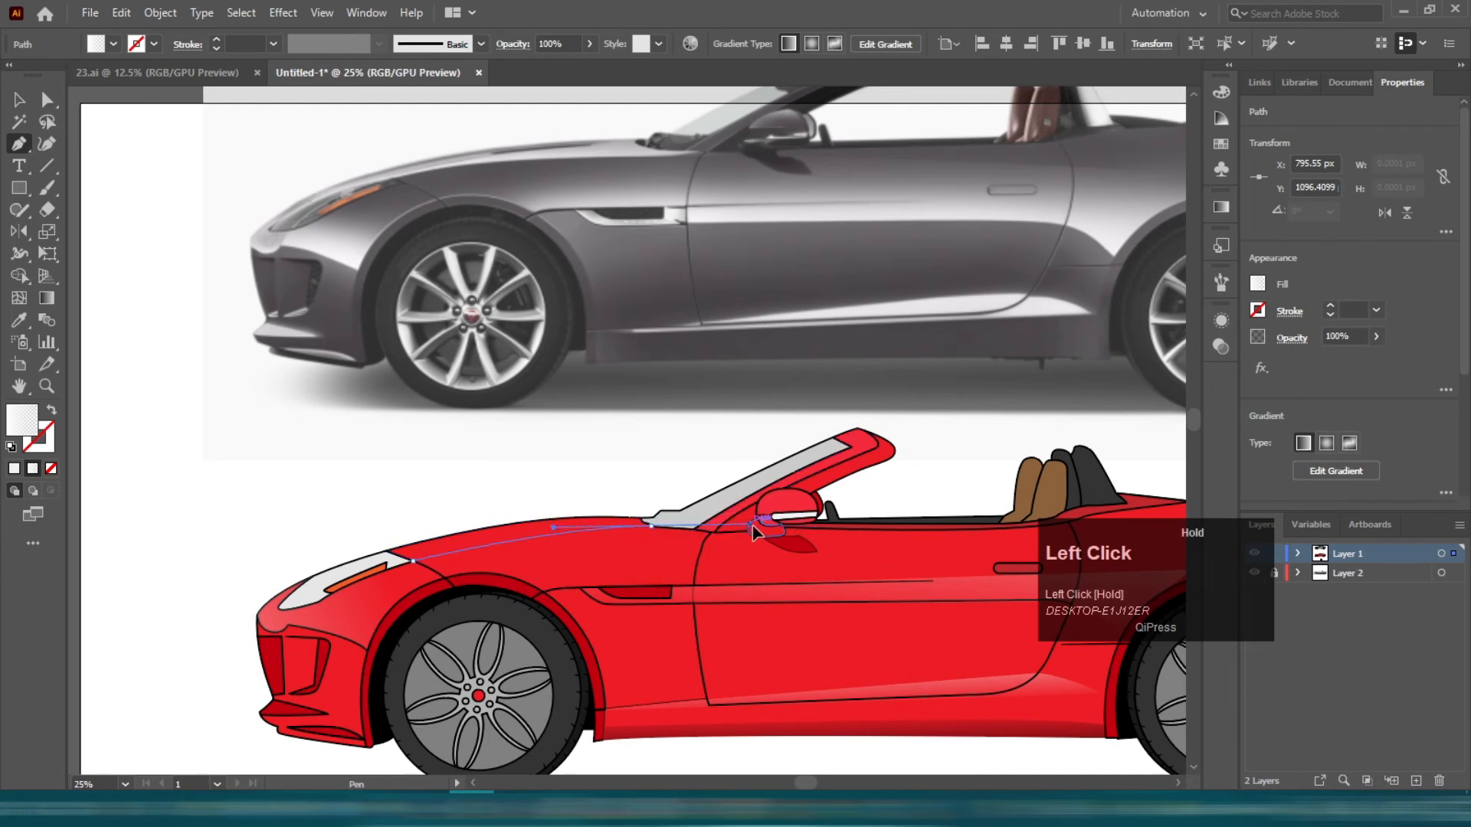
drag(751, 524, 754, 525)
click(651, 526)
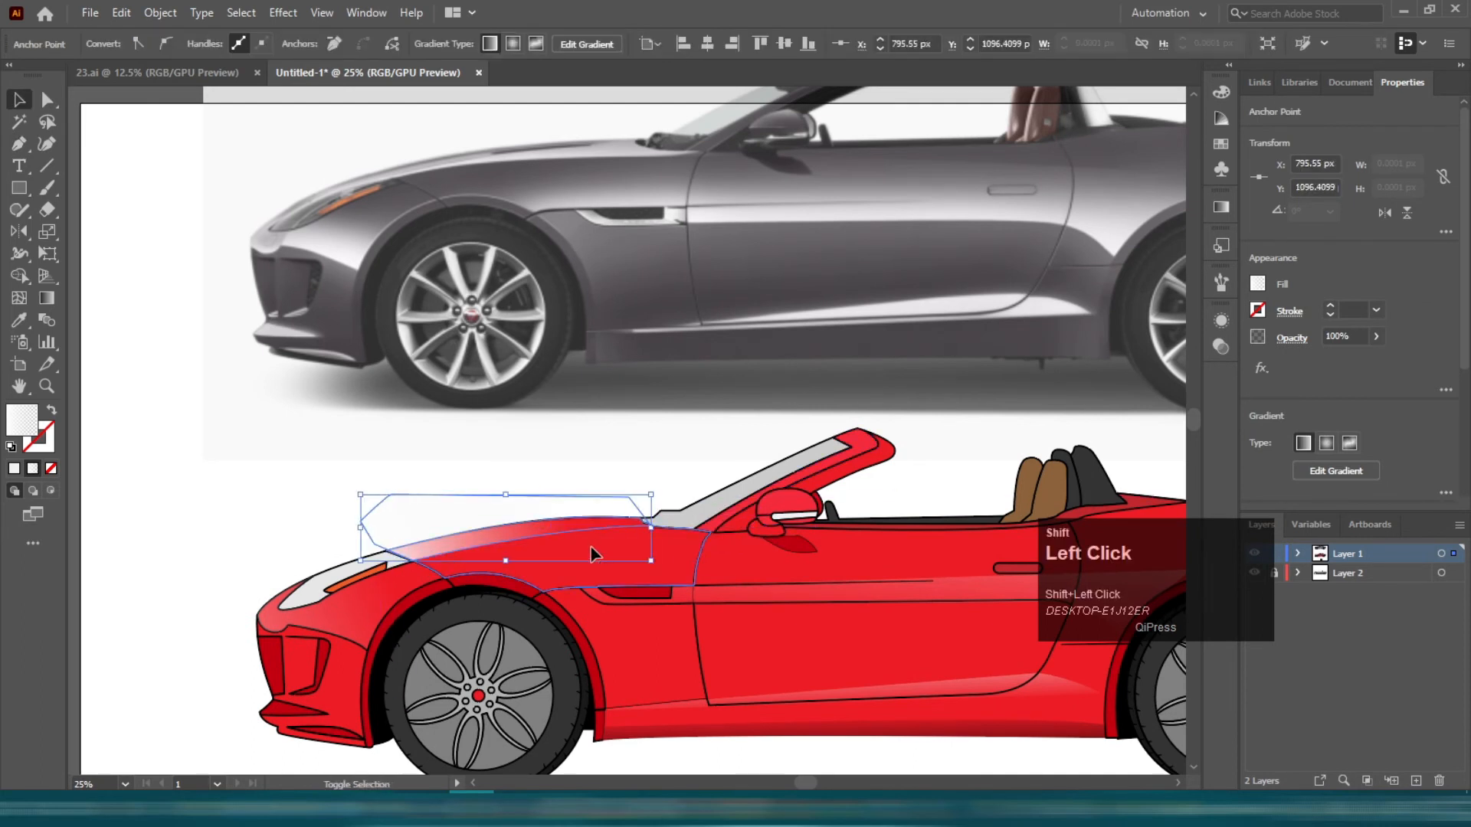
click(19, 276)
alt+click(418, 511)
key(v)
click(358, 461)
click(435, 545)
scroll(979, 534, up, 1)
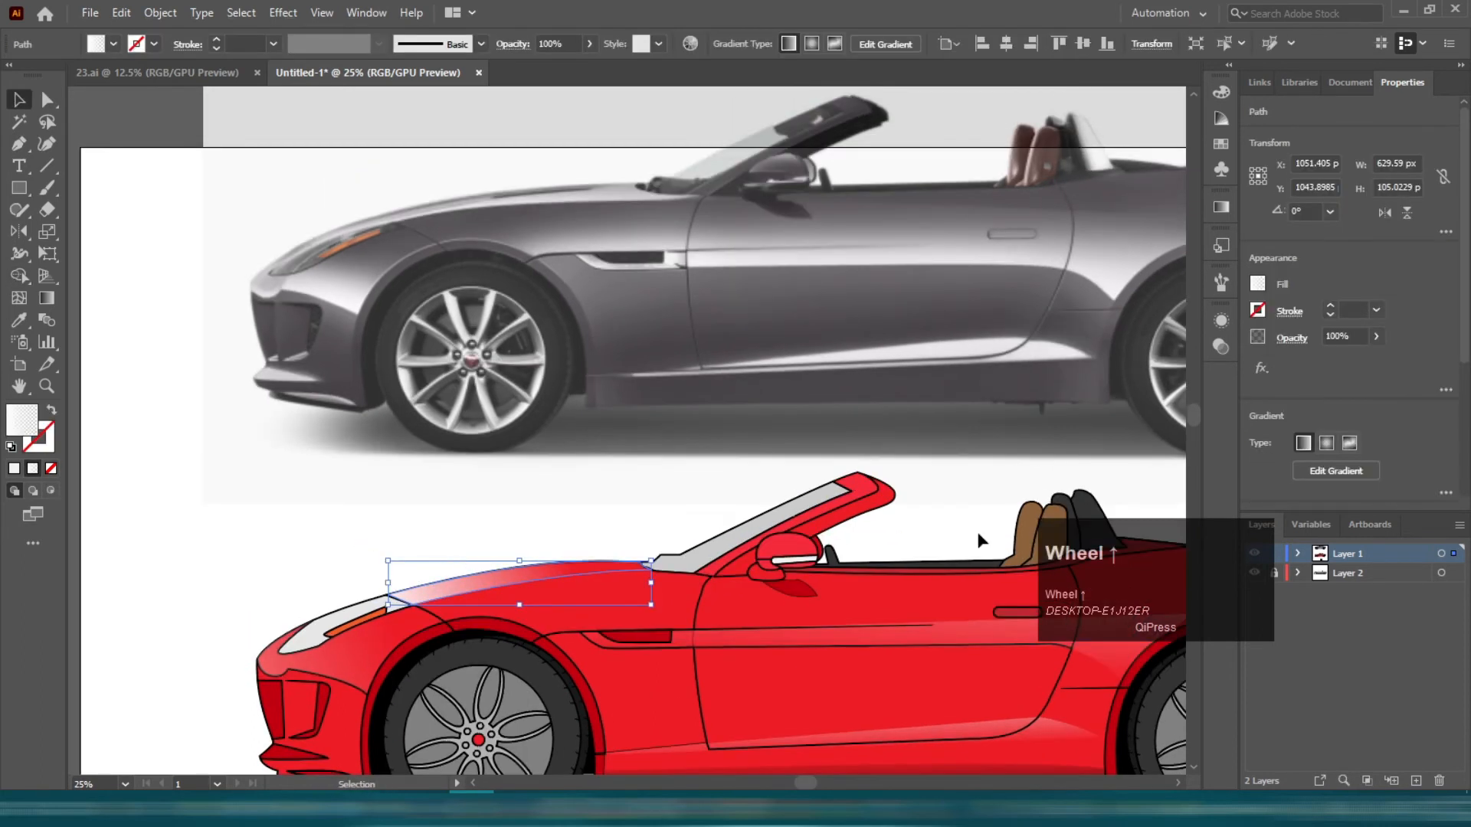
- Replace the hood highlight's gradient with the sampled solid body red and lighten that color
key(i)
click(916, 605)
key(v)
double_click(21, 419)
click(1039, 485)
click(1304, 490)
click(723, 494)
click(494, 590)
double_click(17, 423)
click(1067, 476)
click(1305, 489)
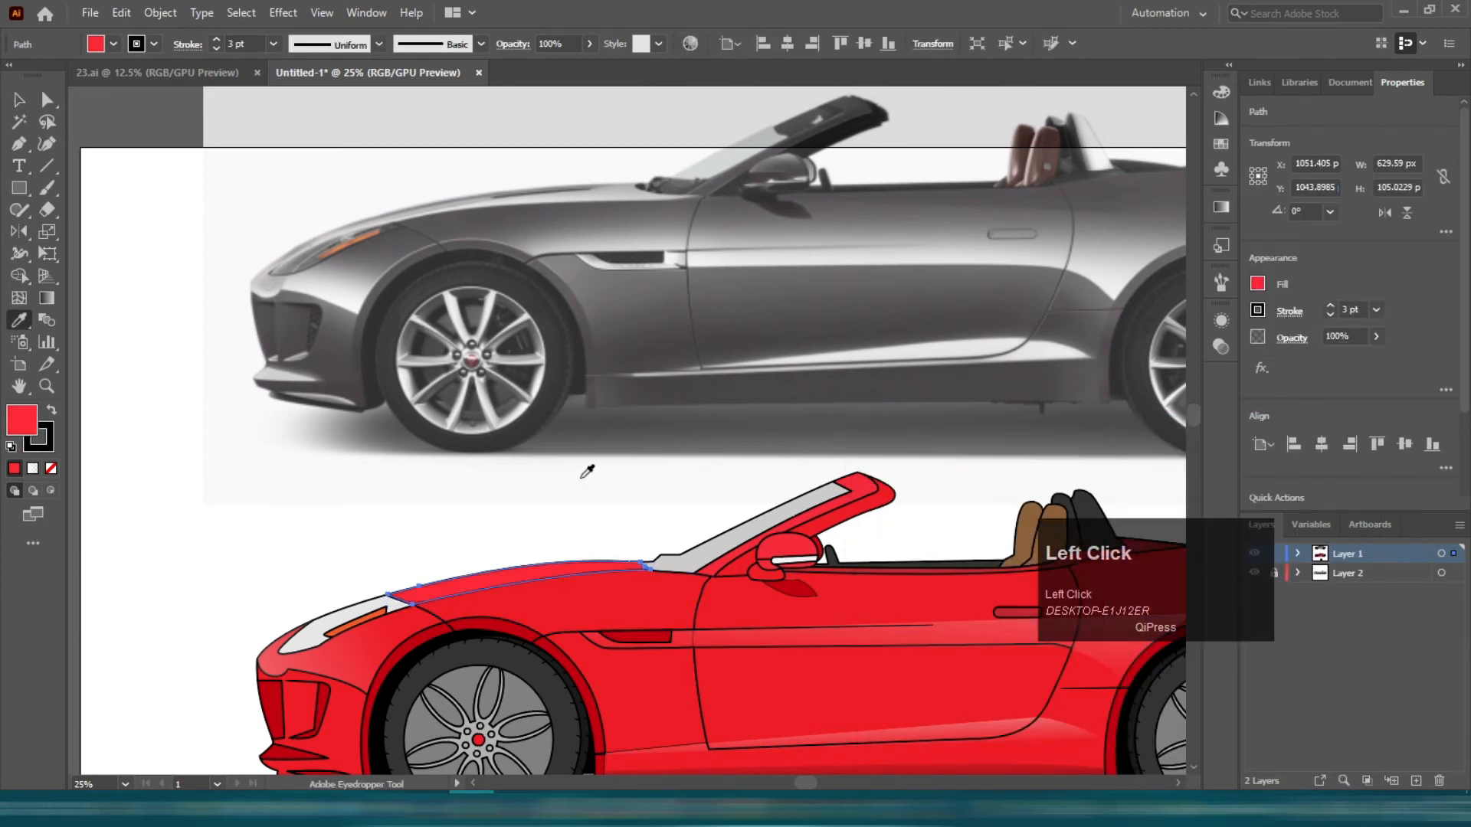
- Remove the hood highlight's outline and set its fill to the lighter red F43B49
key(v)
click(582, 471)
scroll(517, 487, down, 1)
scroll(506, 536, up, 3)
click(492, 570)
click(47, 443)
click(52, 468)
click(368, 482)
click(425, 573)
double_click(22, 419)
click(1051, 492)
click(1305, 490)
click(529, 345)
- Recolor the dark intake shapes in the front bumper to the body red ED1C24 with the Shape Builder tool
scroll(518, 330, down, 2)
scroll(529, 368, up, 1)
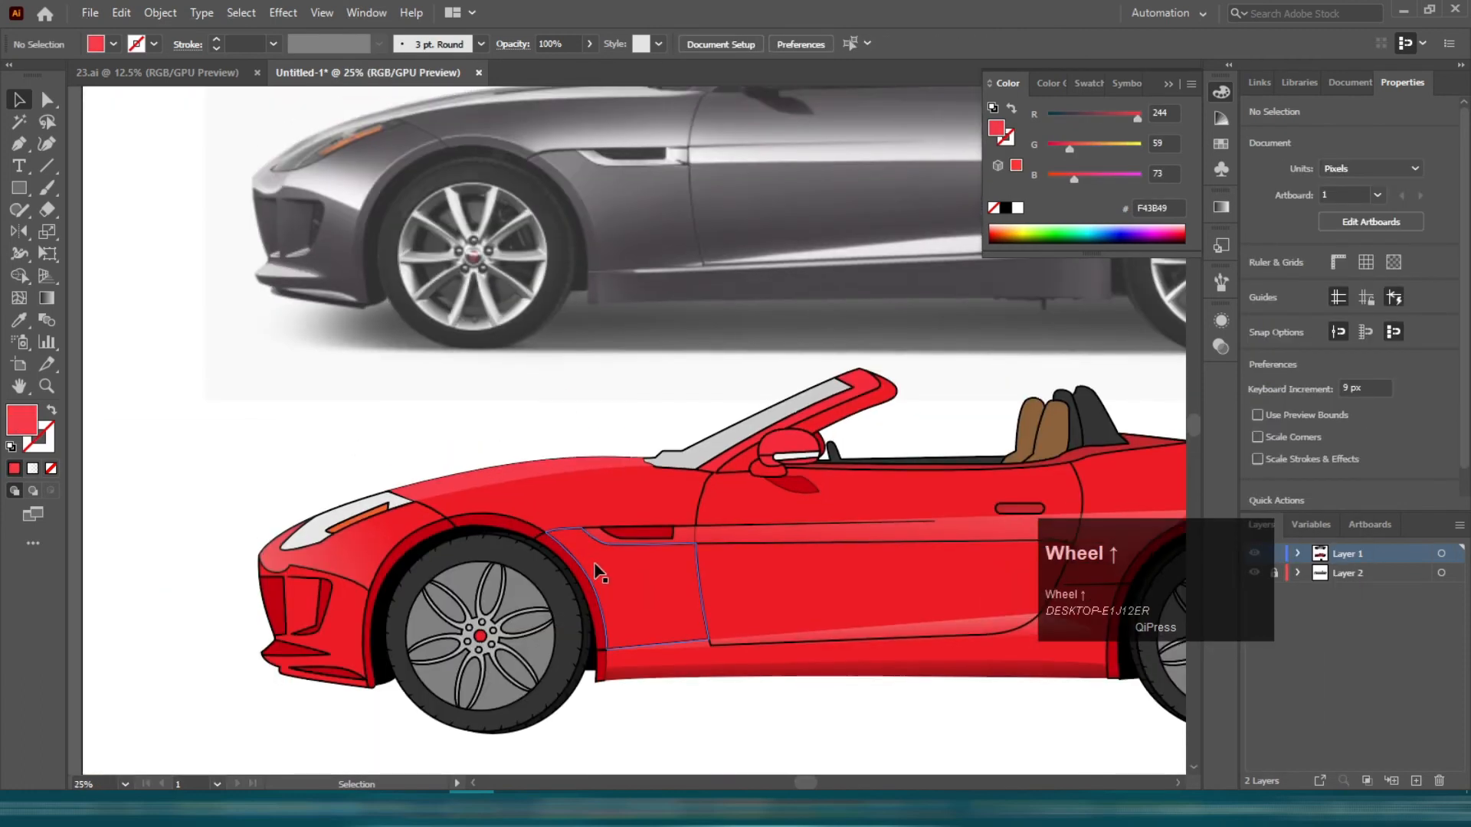
drag(238, 657, 441, 646)
scroll(498, 613, up, 2)
click(552, 561)
right_click(552, 561)
click(390, 536)
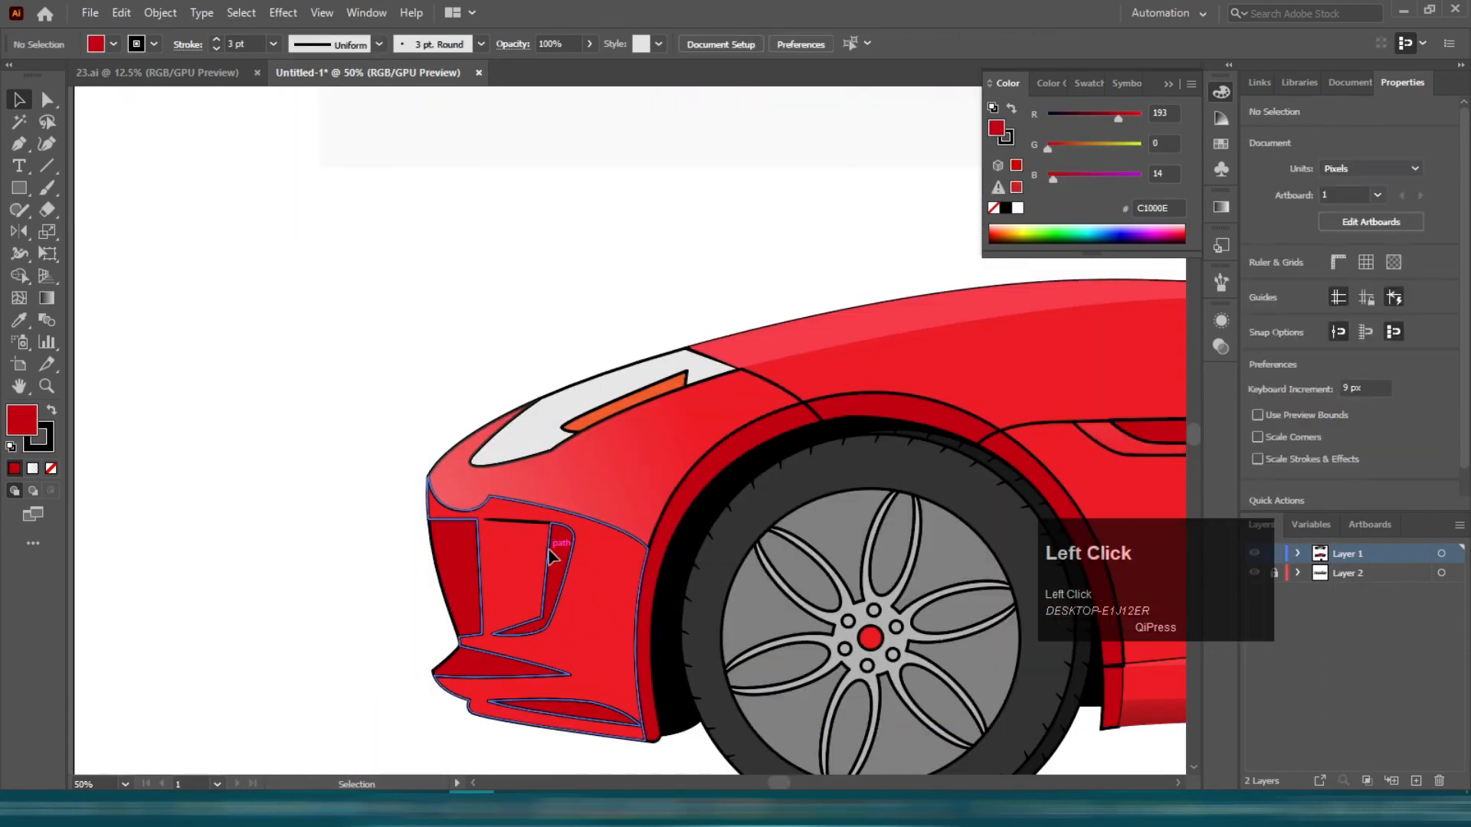
click(549, 546)
click(20, 276)
click(504, 567)
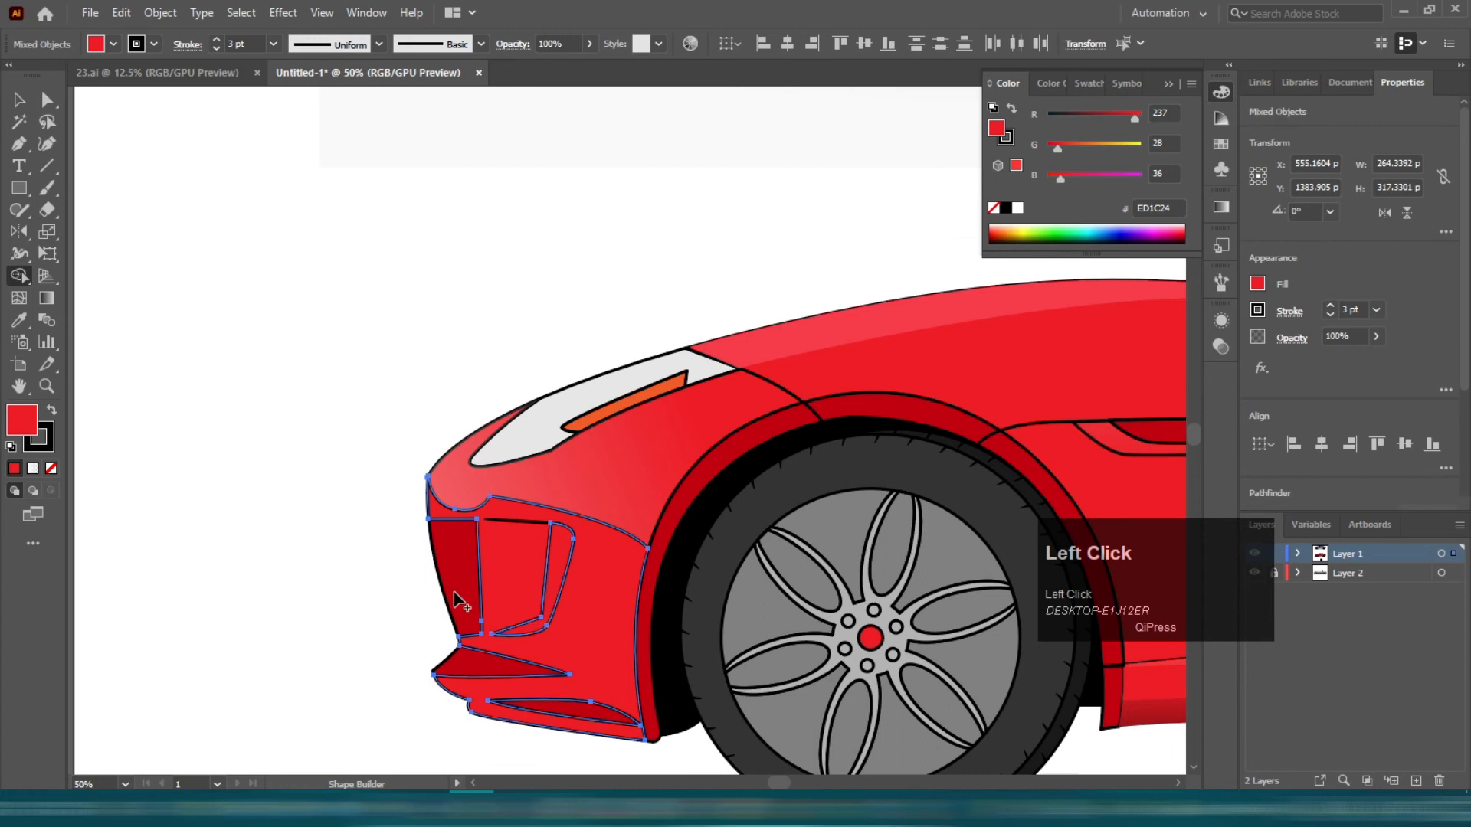
click(19, 277)
click(19, 100)
click(956, 237)
- Duplicate the inner vent shape of the front bumper in place and remove the copy's outline
click(570, 563)
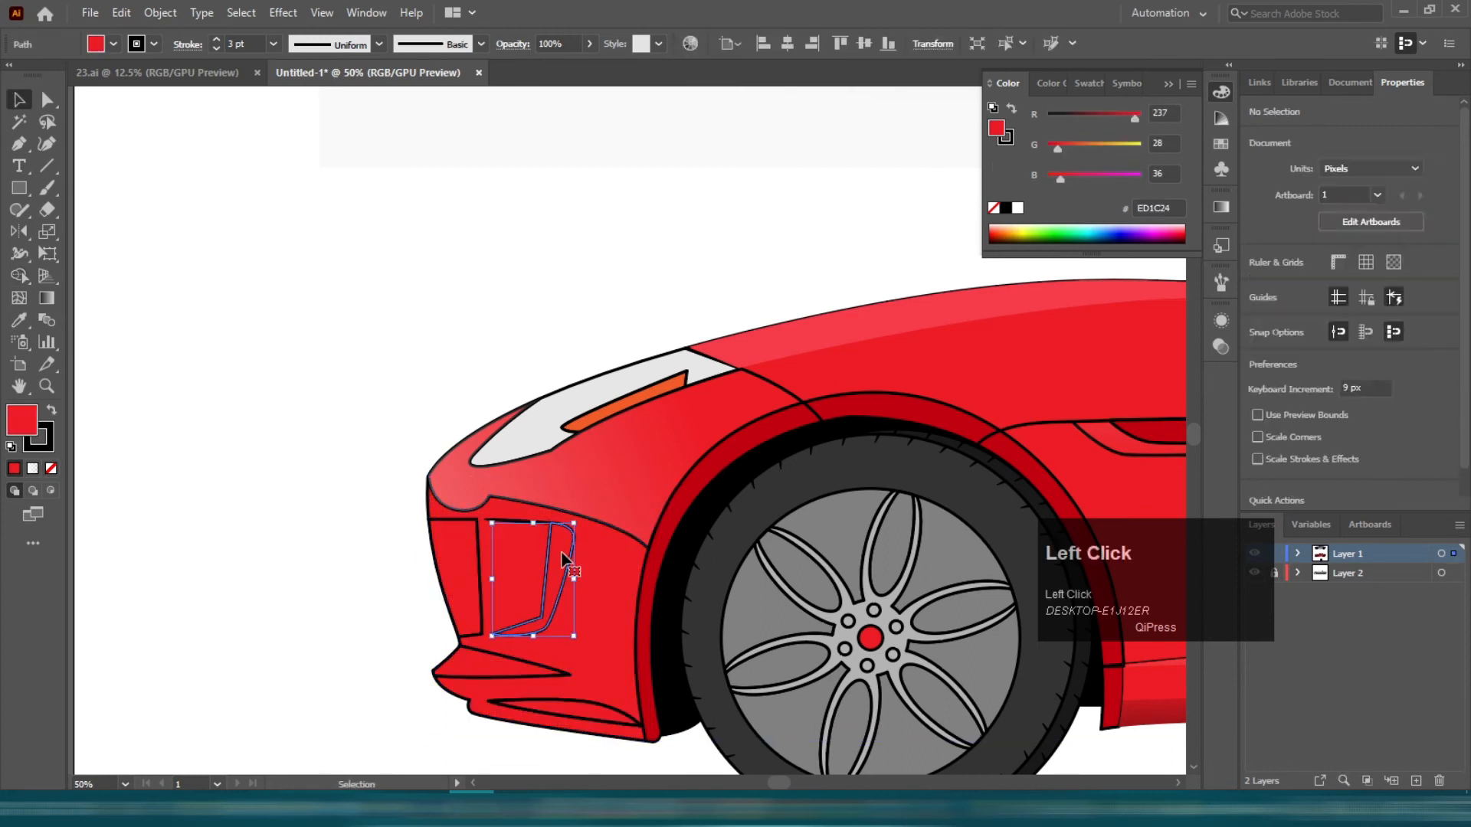
scroll(568, 567, down, 1)
scroll(565, 651, up, 1)
scroll(552, 664, up, 2)
click(1221, 207)
scroll(941, 516, down, 2)
drag(881, 597, 433, 487)
key(i)
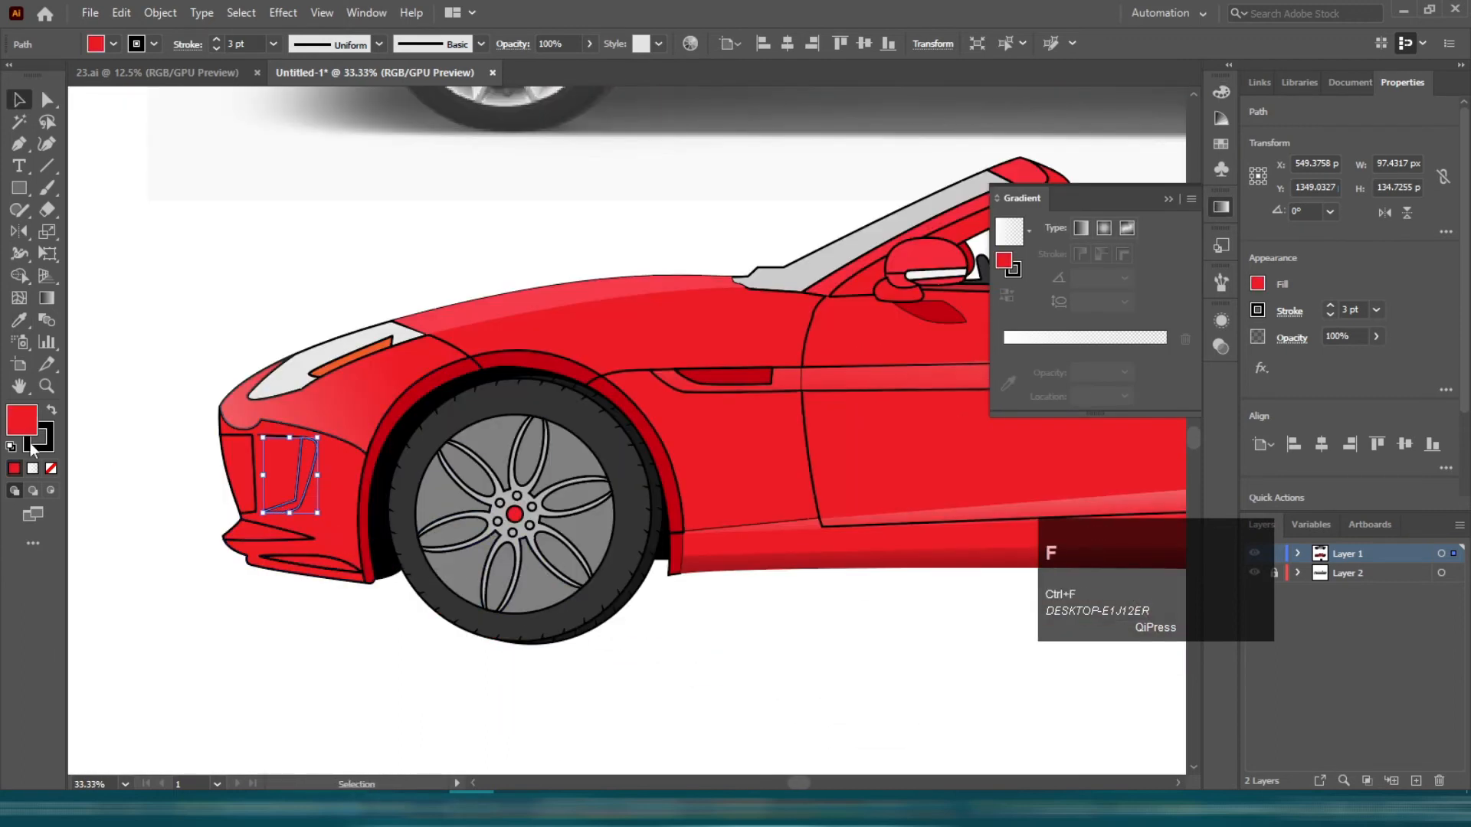
click(33, 446)
click(50, 469)
- Shade the inner bumper vent with a black gradient fading to 0% opacity, running slightly diagonally across the vent
click(19, 100)
drag(200, 360, 384, 427)
scroll(475, 497, up, 2)
click(502, 563)
key(g)
drag(472, 569, 503, 558)
scroll(285, 391, down, 3)
click(19, 99)
key(g)
drag(524, 454, 524, 454)
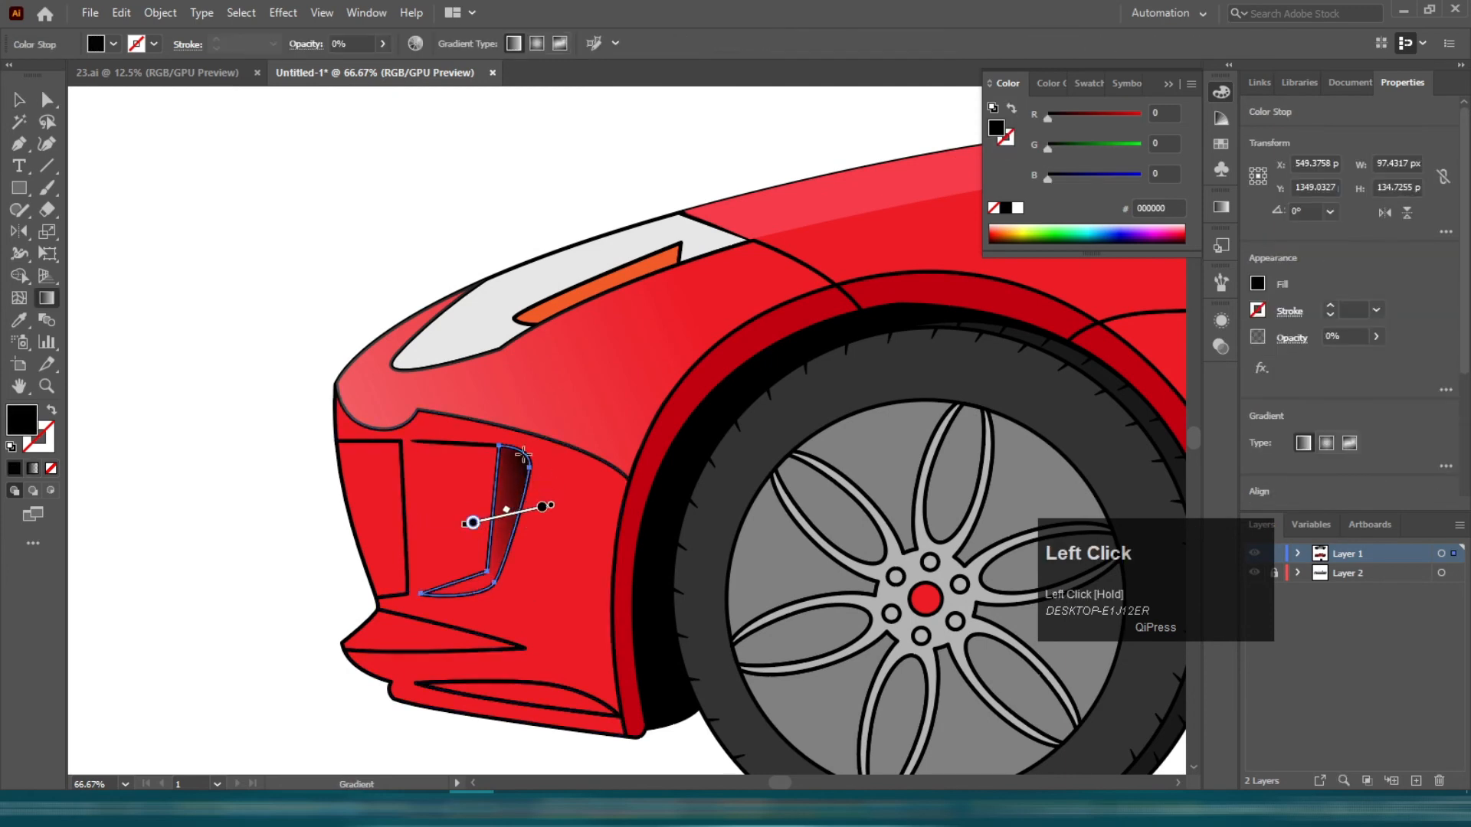
key(v)
click(304, 490)
scroll(302, 454, down, 4)
scroll(310, 453, up, 2)
scroll(345, 585, up, 3)
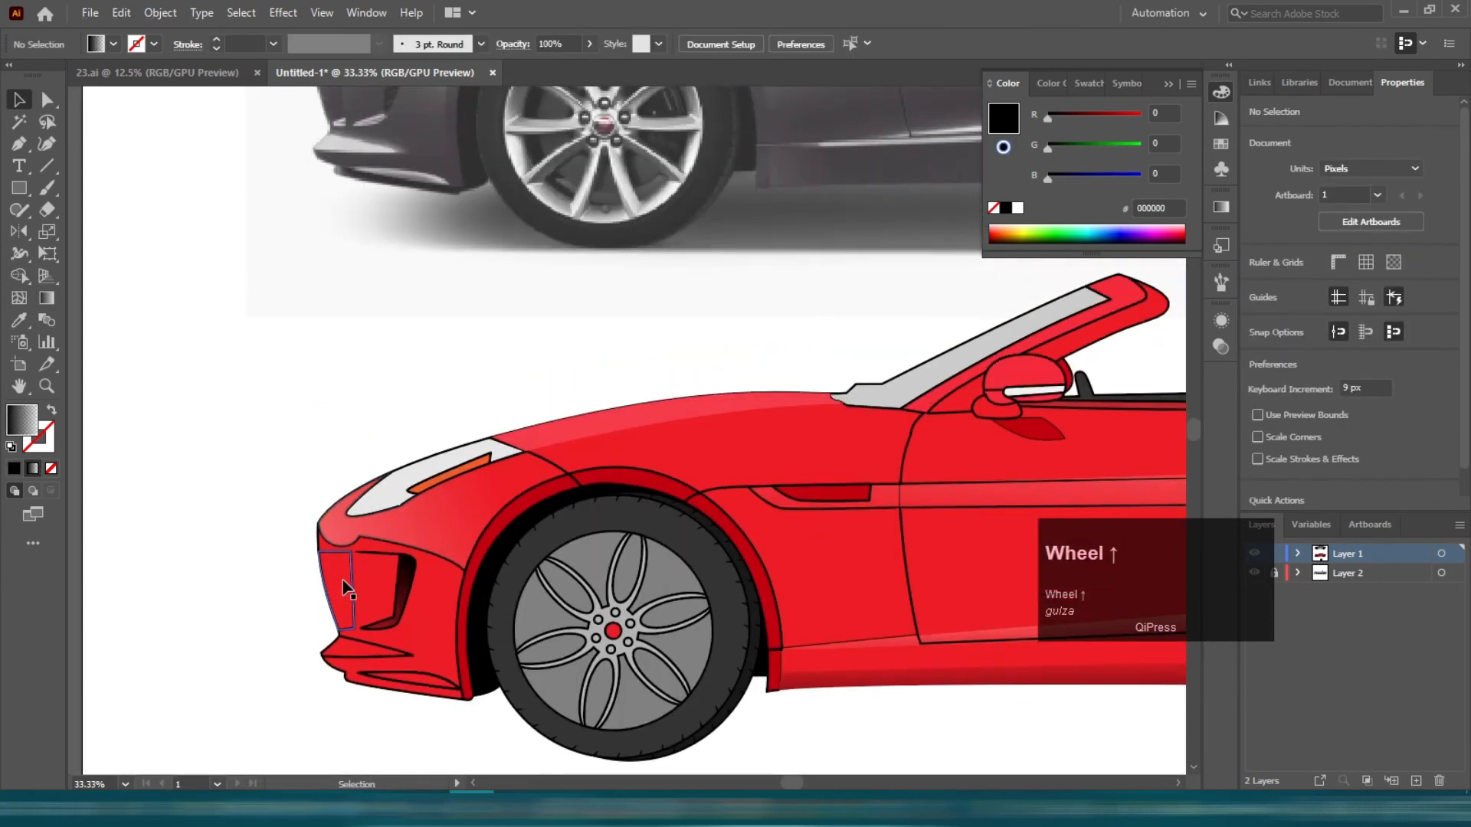
- Copy the front grille intake and shade it with a diagonal black gradient fading to 0% opacity
click(340, 652)
key(ctrl+c)
click(1222, 206)
click(1073, 338)
scroll(352, 536, down, 3)
key(g)
drag(372, 565, 313, 609)
key(v)
click(217, 476)
scroll(217, 476, down, 2)
scroll(256, 579, up, 3)
- Try to apply the front panel's sampled highlight gradient to the pointed bumper lip below the grille intake
click(349, 541)
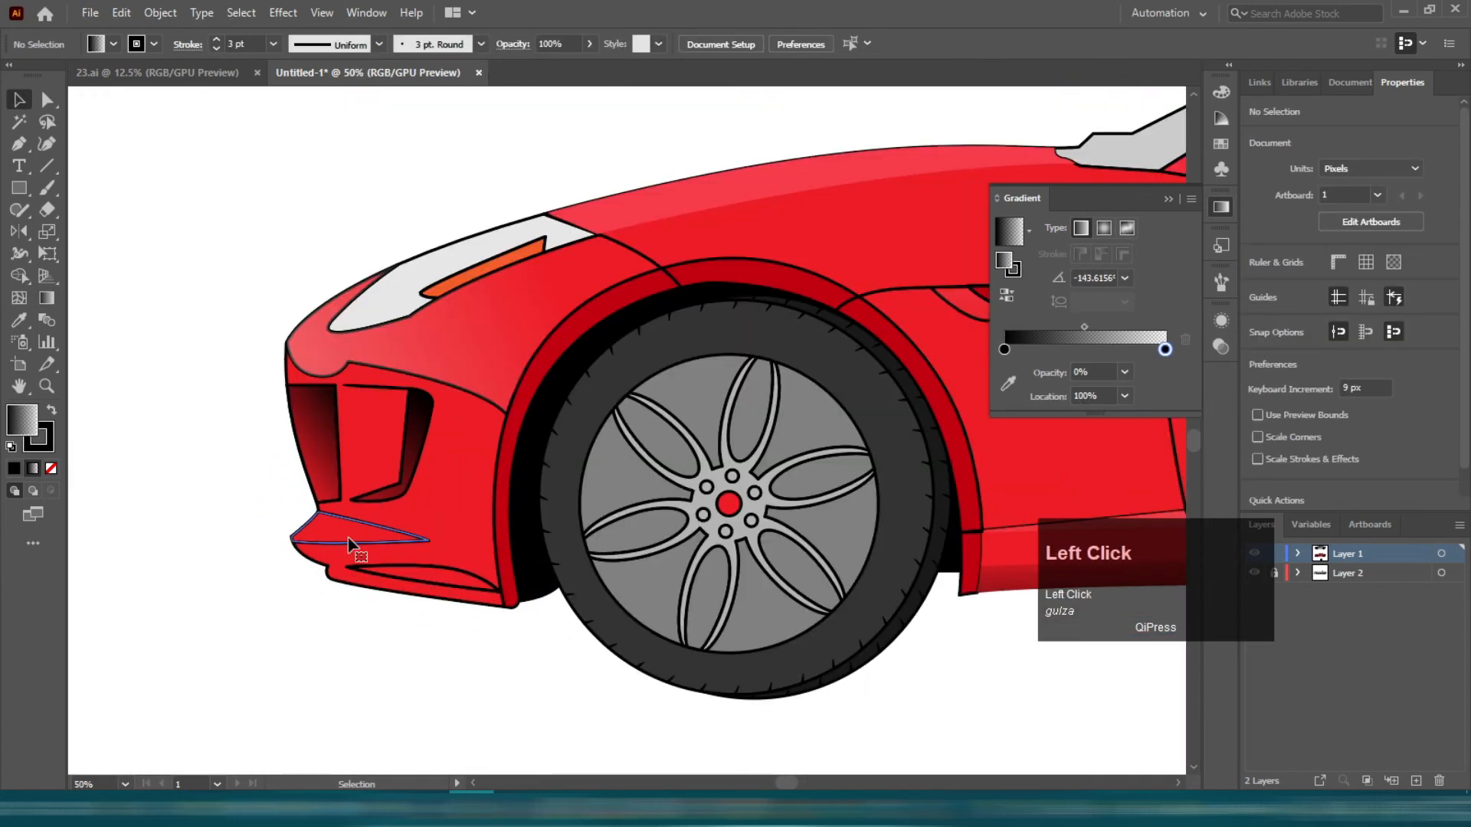
key(u)
key(i)
click(340, 342)
key(v)
key(ctrl+z)
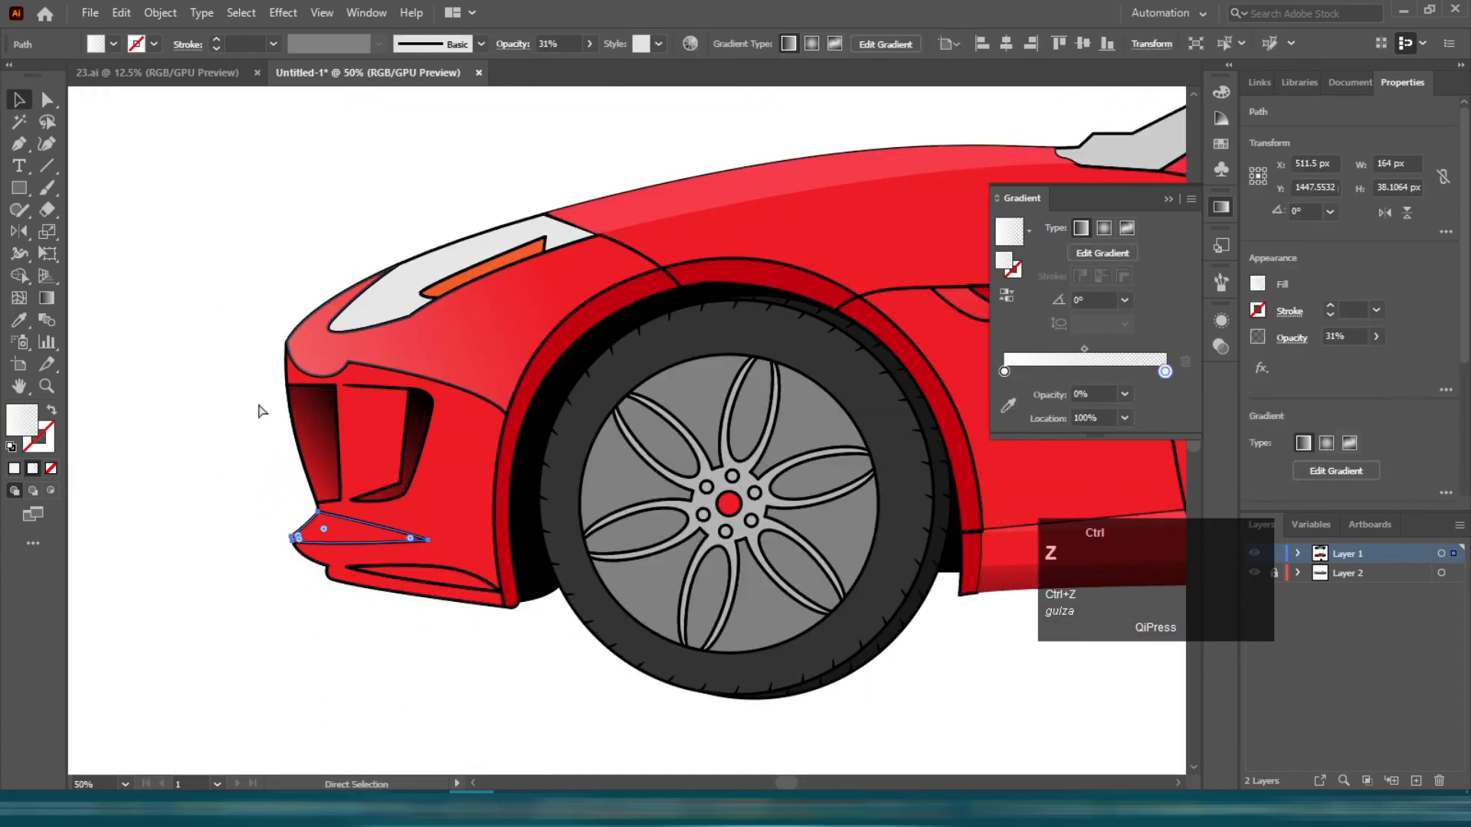
- Duplicate the pointed bumper lip in place without an outline and give it a near-vertical white gradient fading to 0% opacity
key(ctrl+c)
key(ctrl+f)
click(48, 446)
click(51, 469)
click(21, 420)
key(g)
click(1221, 207)
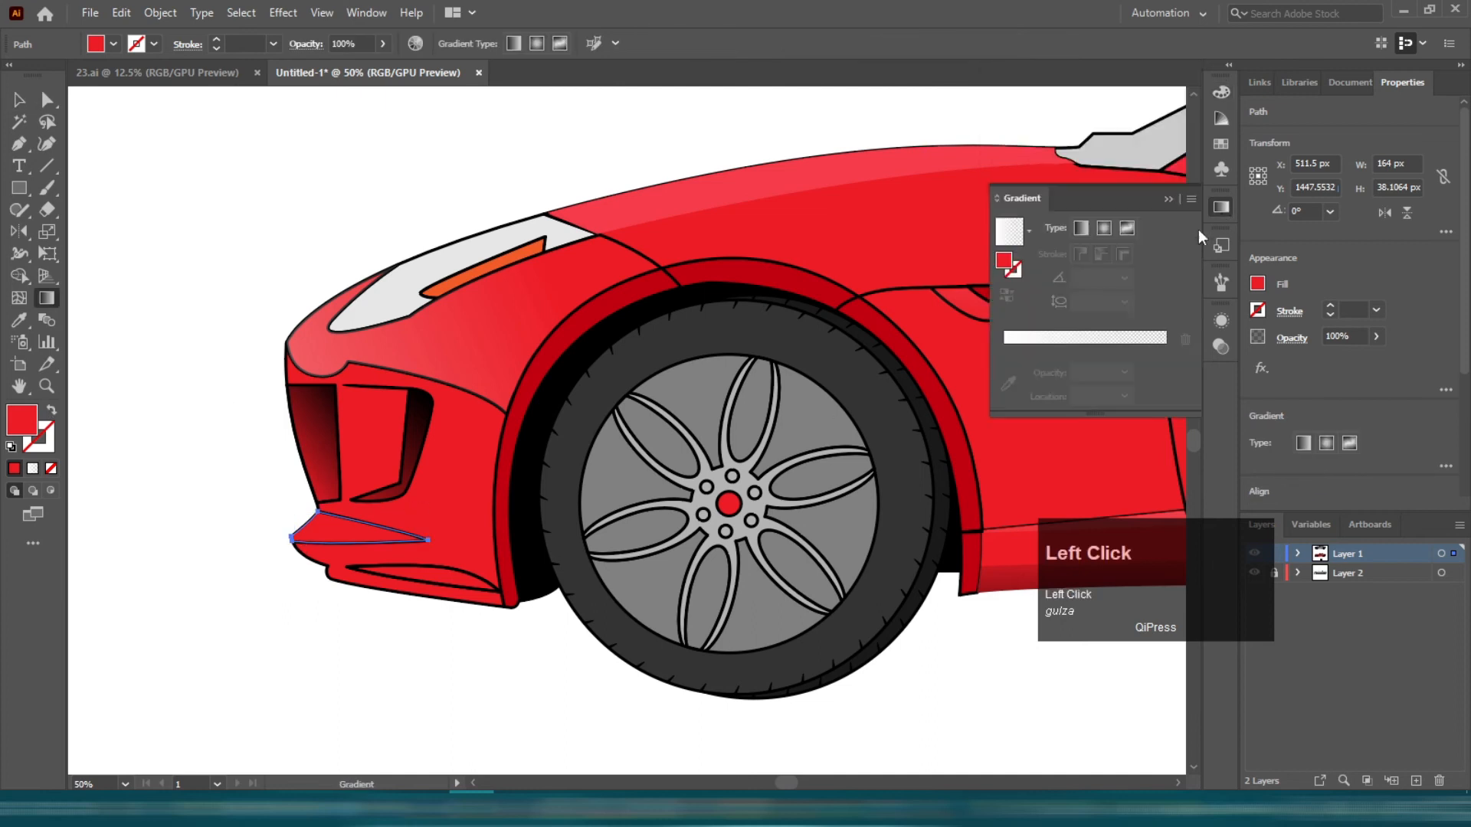
key(v)
click(369, 626)
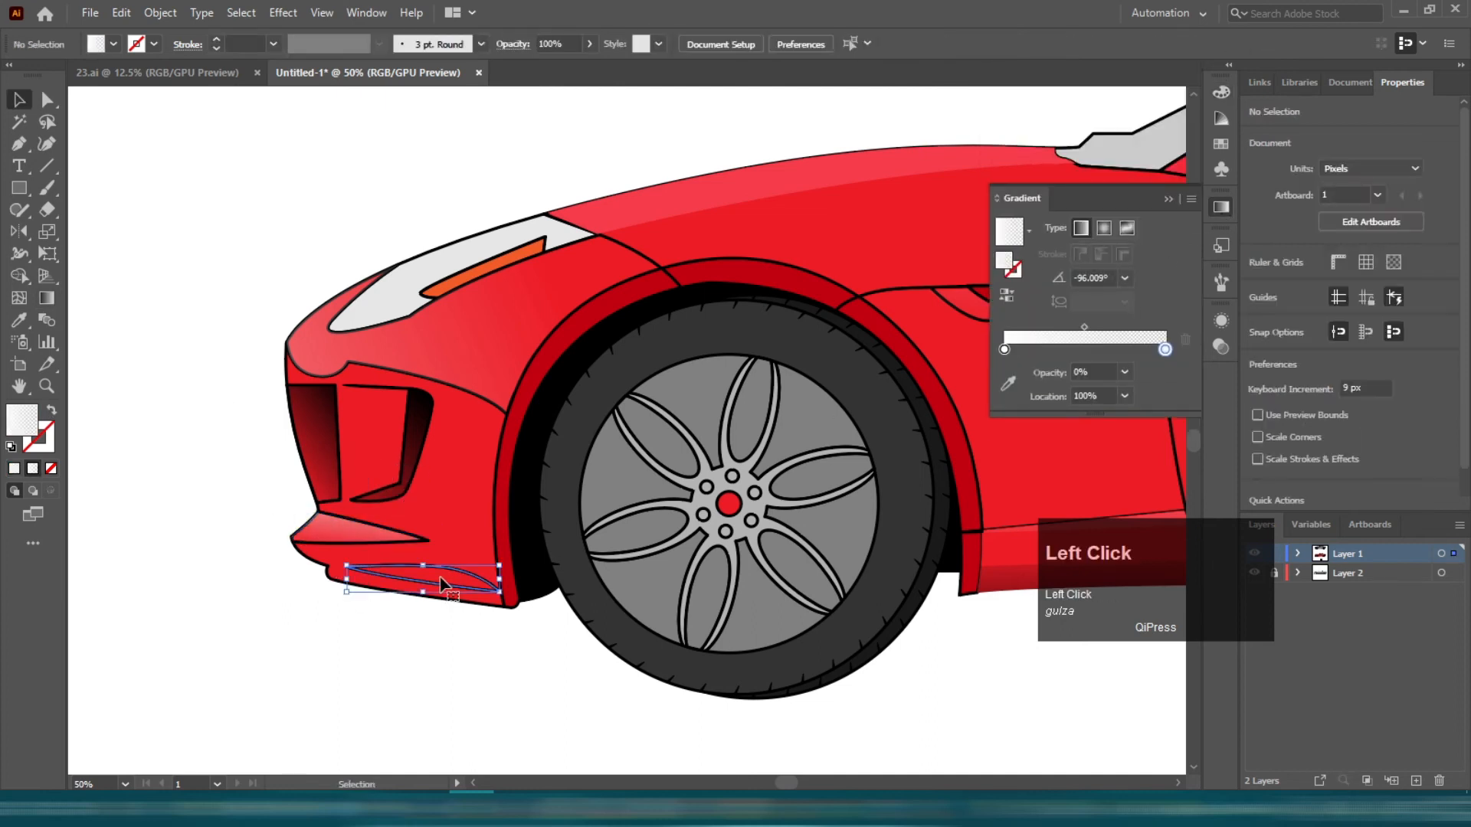
- Duplicate the lower bumper slot in place, sample the bumper lip's white gradient onto it and redraw the gradient diagonally
click(442, 581)
key(ctrl+c)
key(ctrl+f)
click(1221, 92)
key(i)
click(351, 521)
key(g)
click(439, 591)
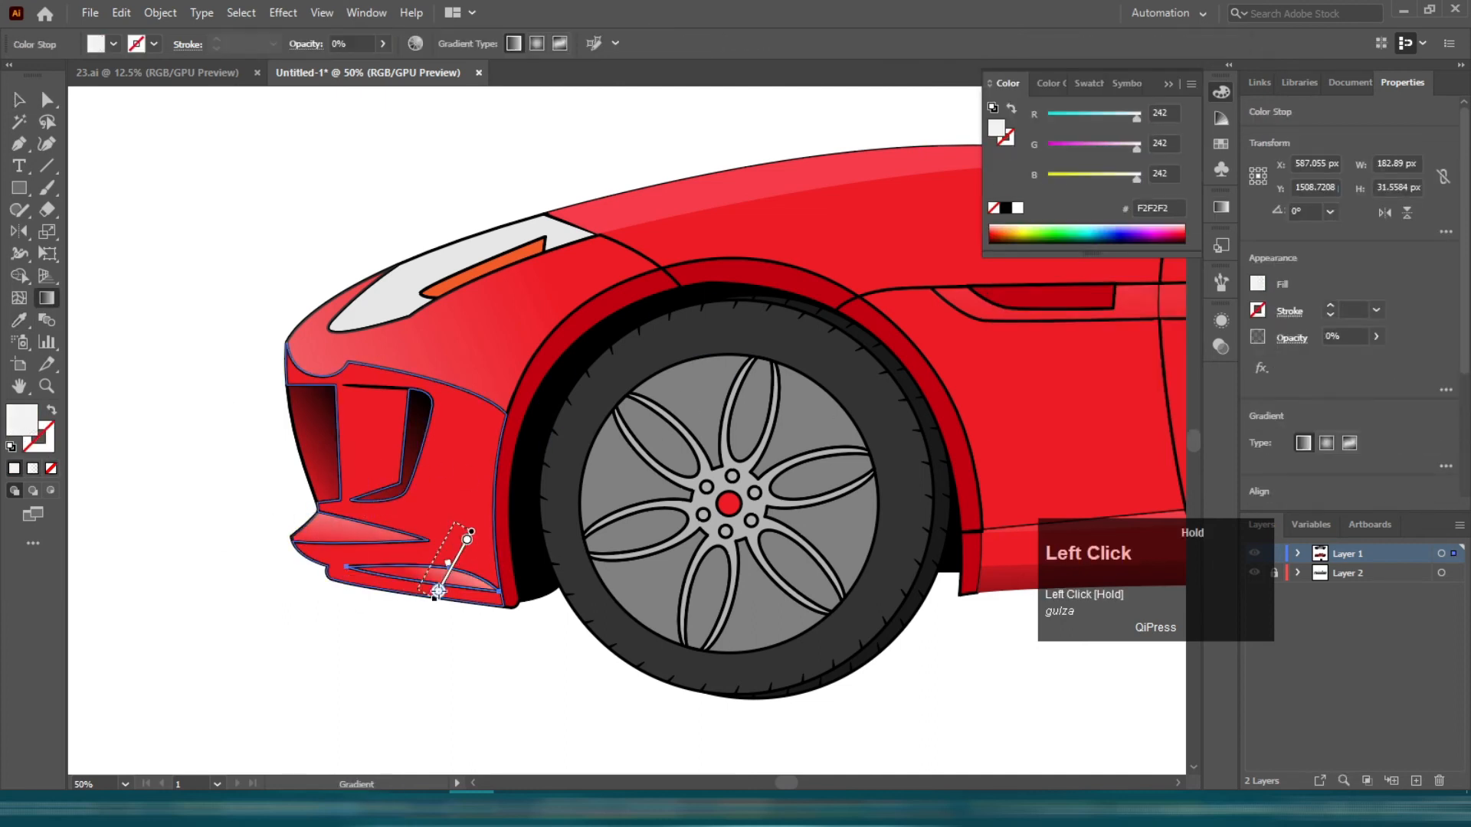
key(v)
click(466, 619)
scroll(466, 619, down, 3)
drag(675, 604, 511, 580)
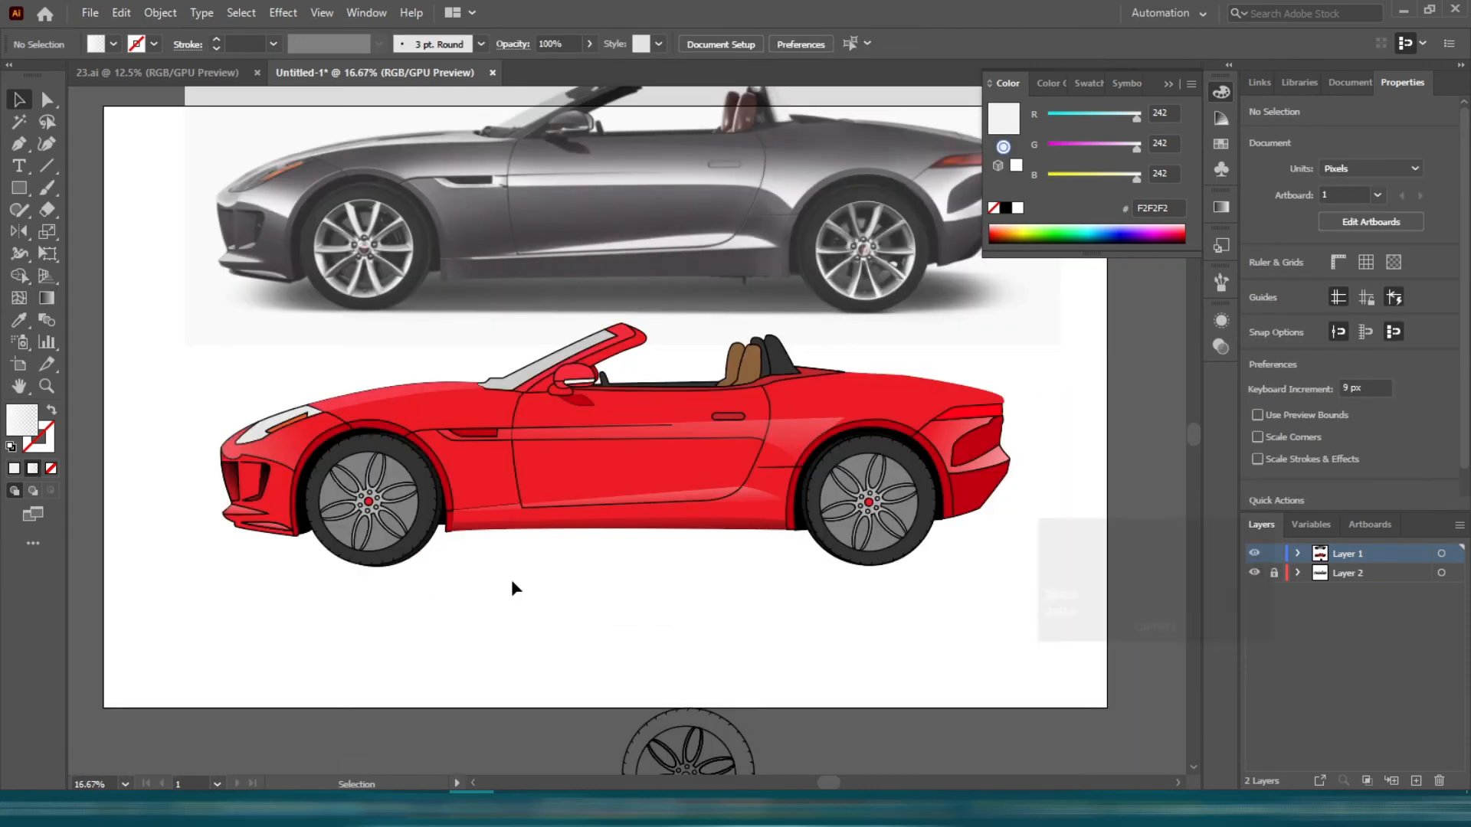
scroll(408, 573, up, 1)
key(super)
key(super)
- Draw a shadow shape over the upper part of the front tire with the Pen tool, dipping across the wheel rim
scroll(379, 613, up, 3)
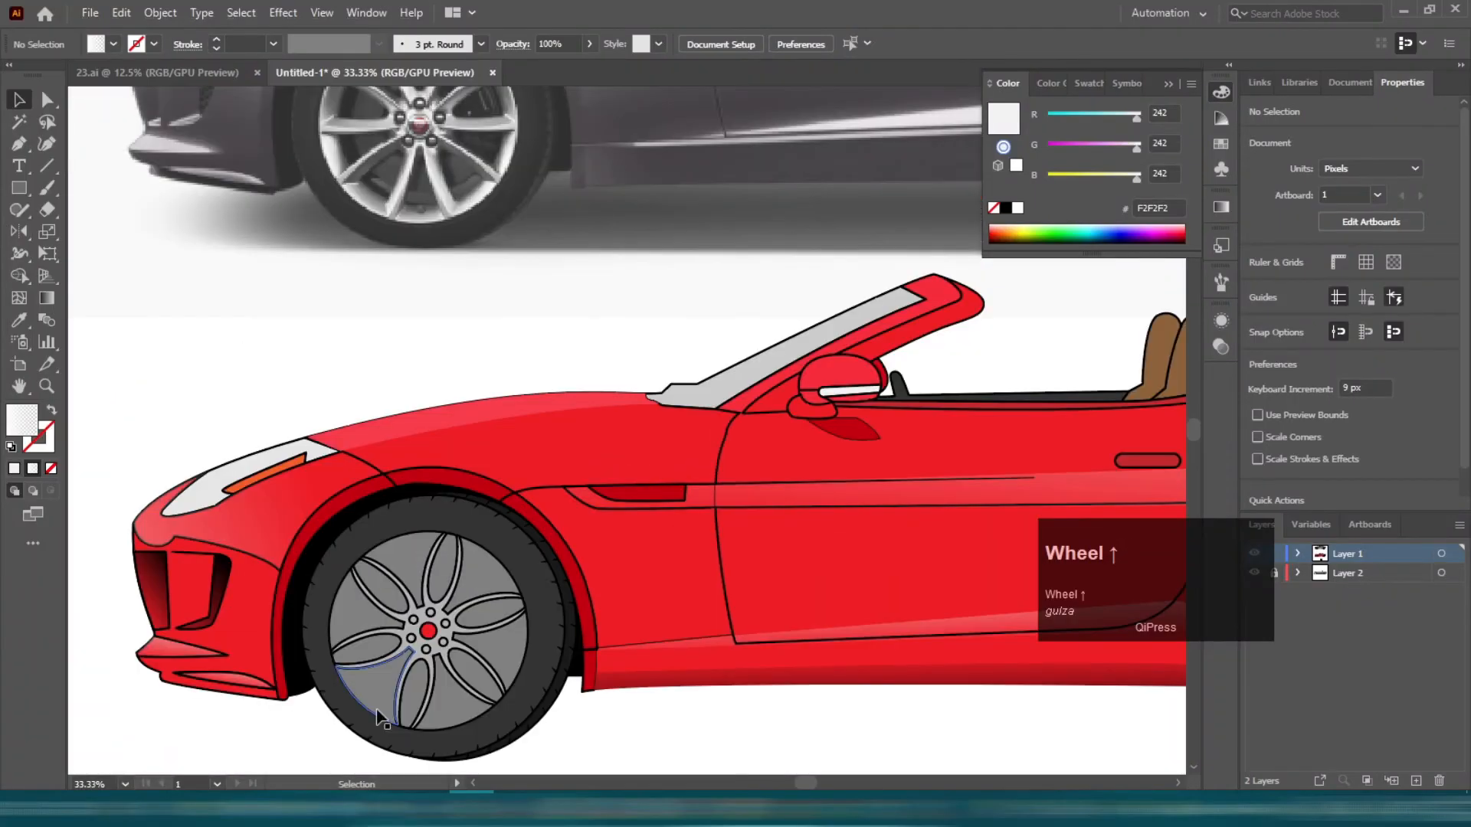
scroll(498, 636, down, 1)
click(502, 645)
scroll(329, 605, up, 1)
scroll(299, 590, down, 1)
key(p)
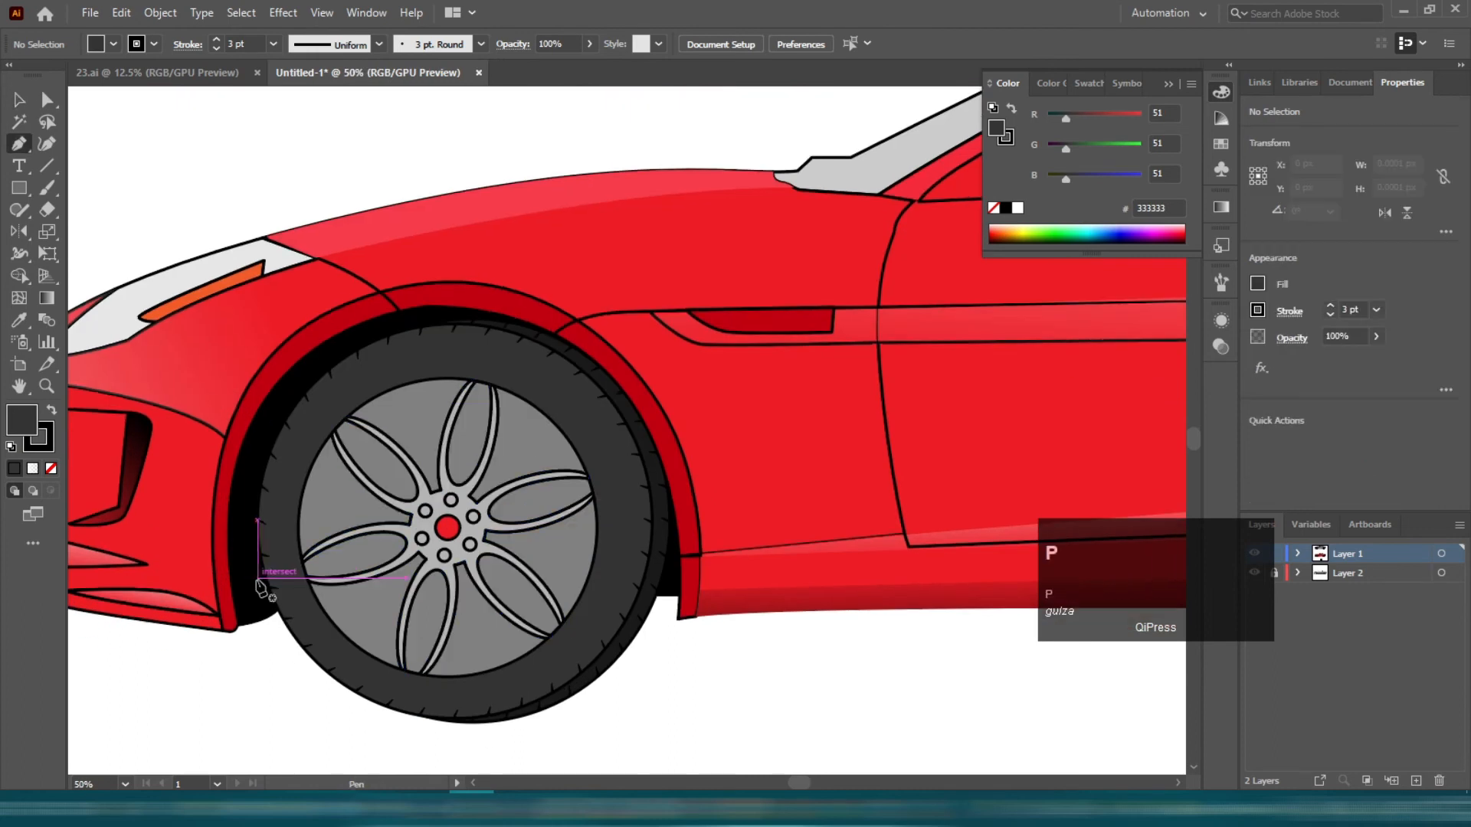
click(262, 577)
drag(312, 562, 342, 574)
click(312, 562)
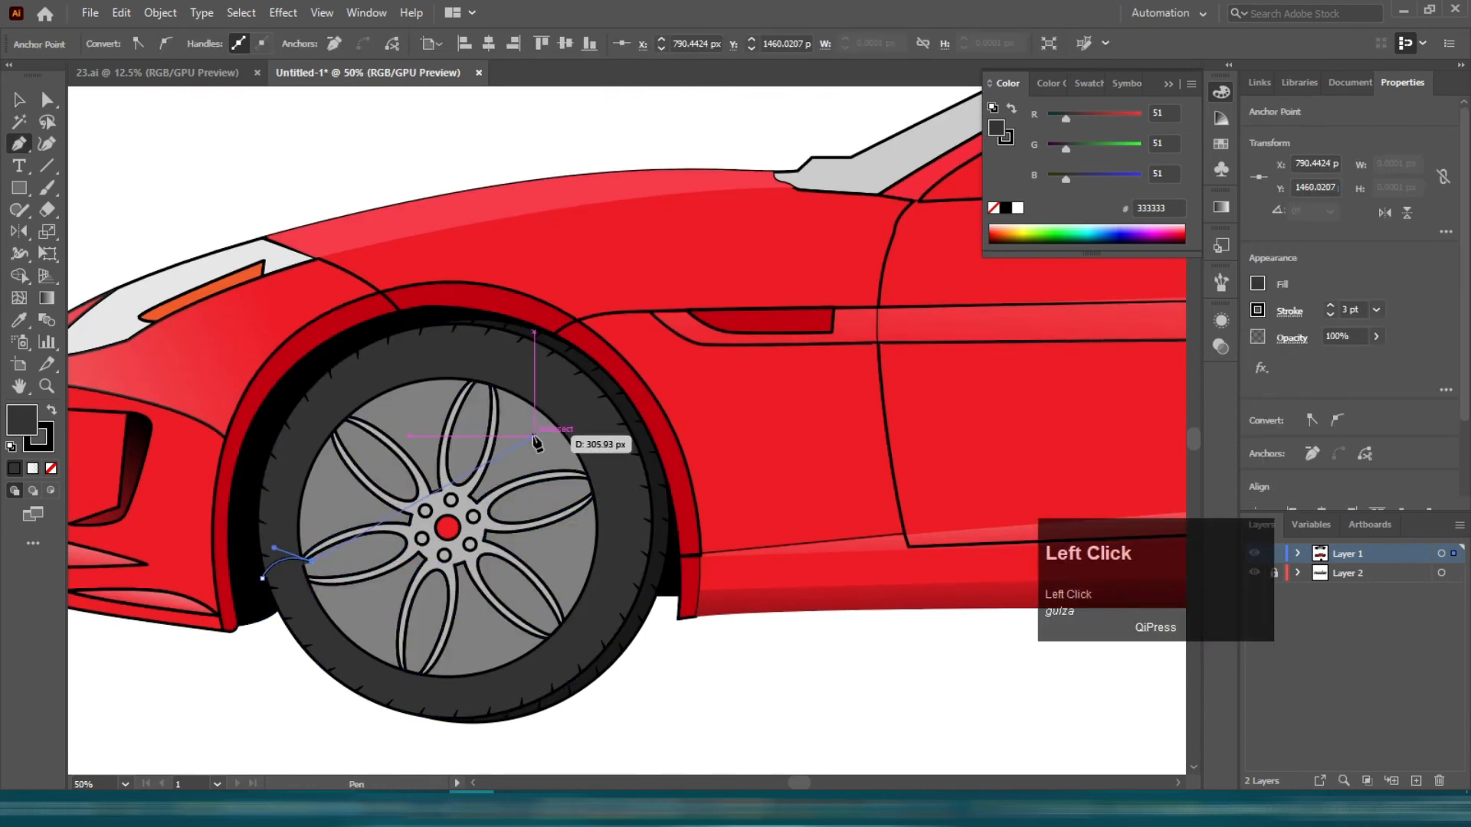
drag(534, 436, 586, 498)
click(582, 546)
click(688, 394)
click(455, 261)
click(276, 268)
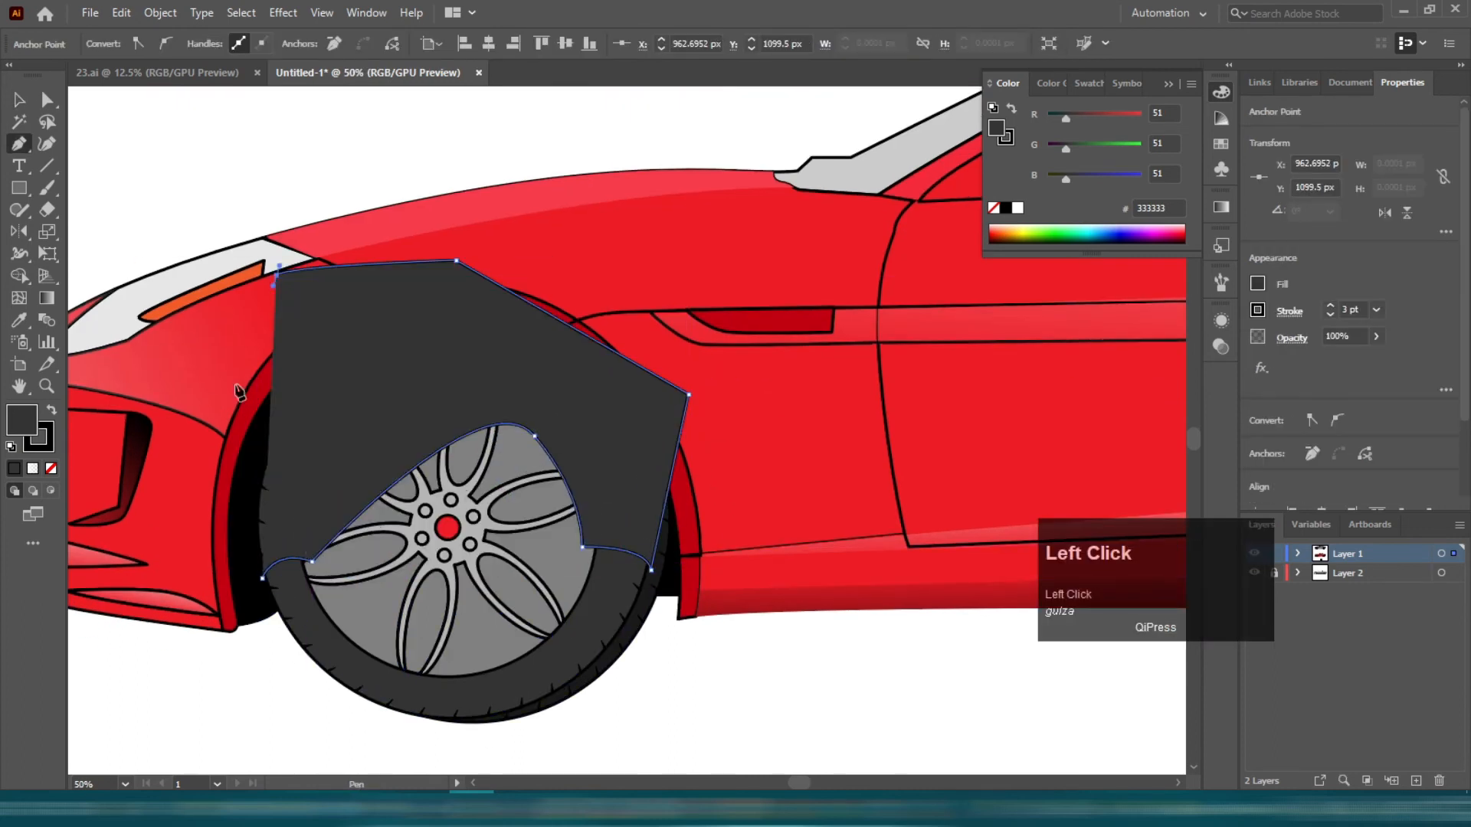
- Trim the front wheel's shadow shape to the tire's outline with the Shape Builder tool and darken its fill
shift+click(289, 591)
click(19, 276)
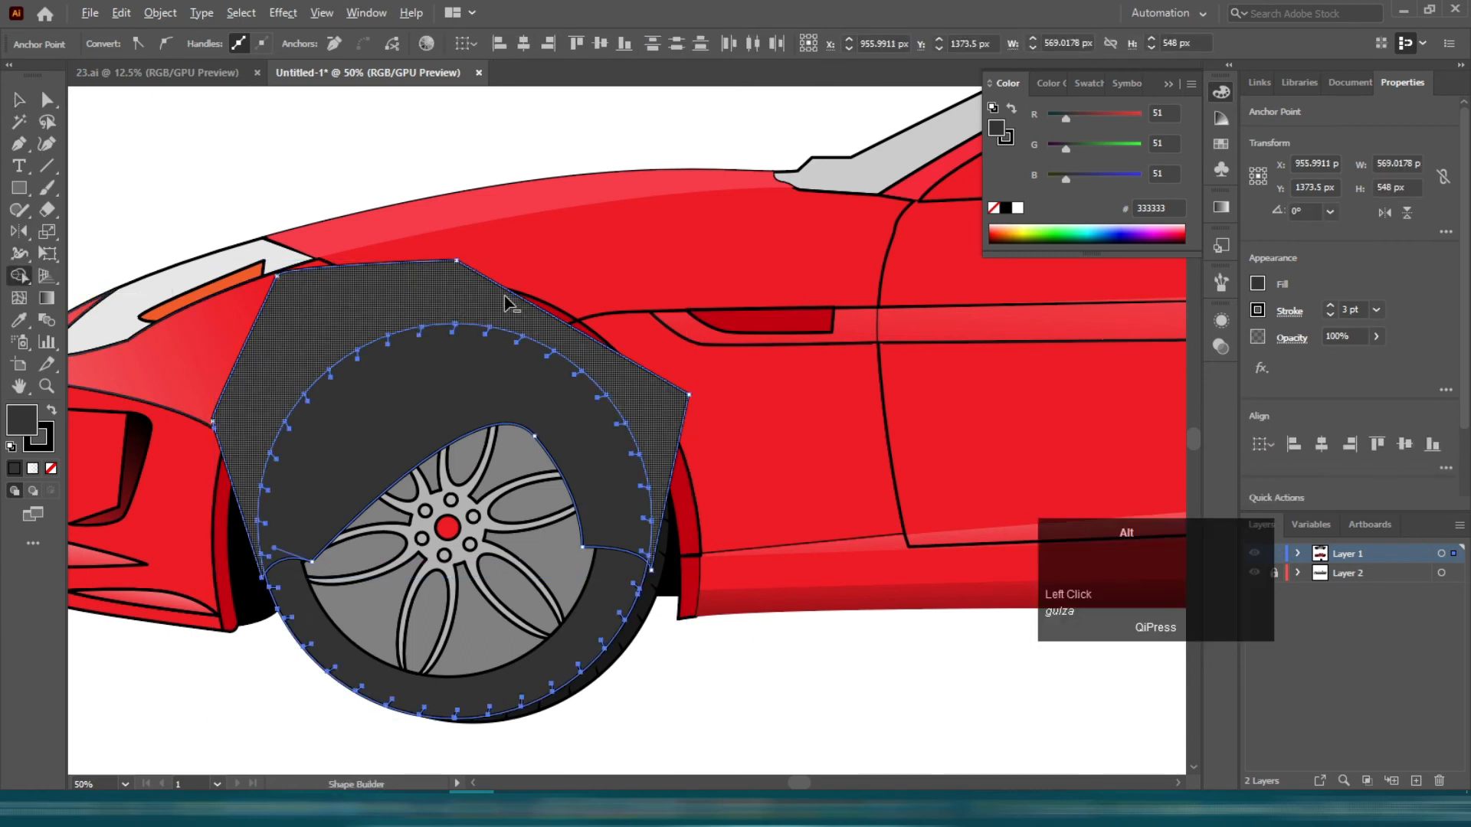
alt+click(505, 297)
key(v)
click(262, 698)
click(345, 452)
double_click(21, 420)
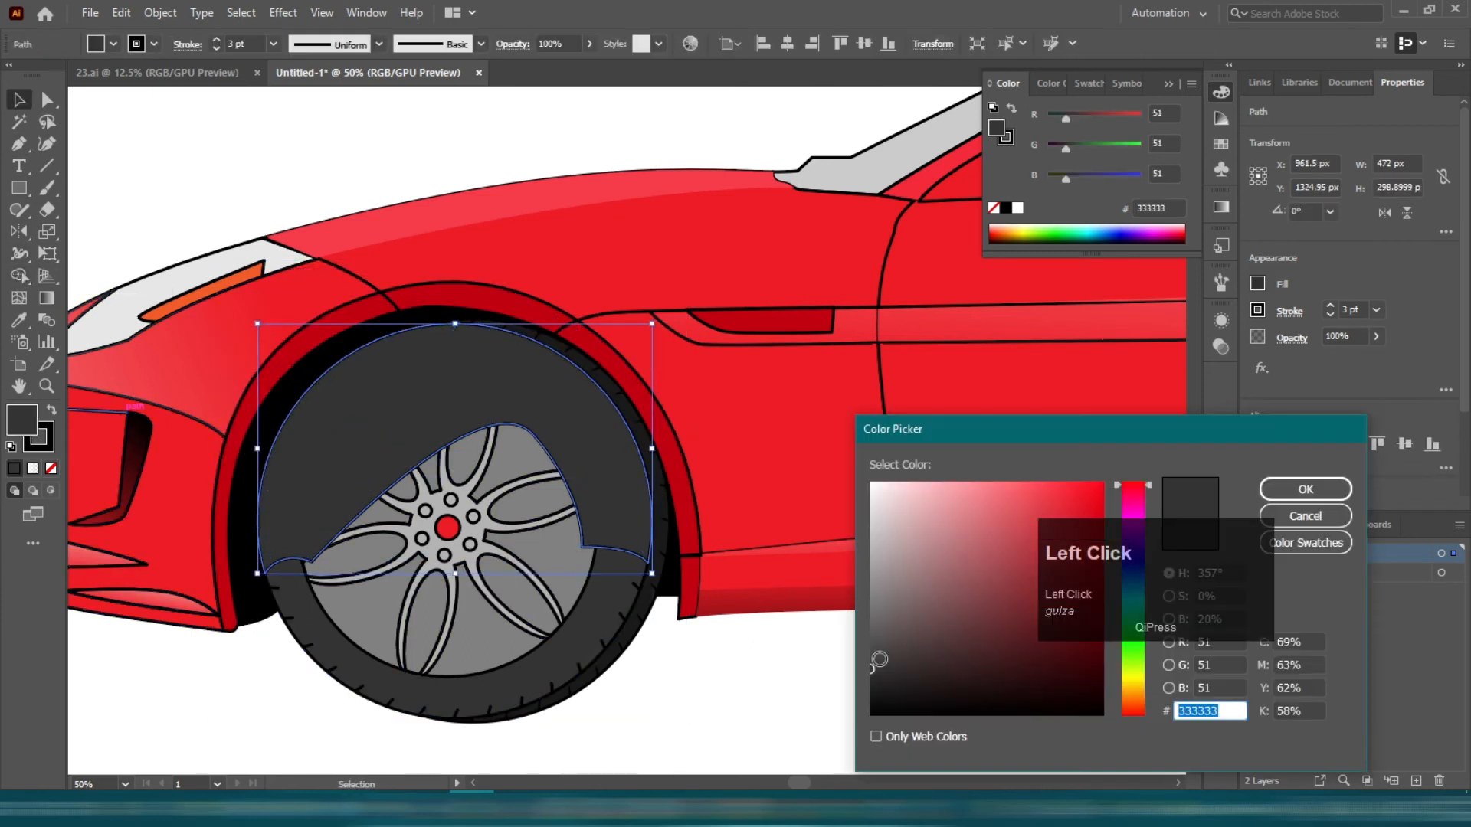
click(1295, 491)
key(v)
- Isolate the rear wheel group and draw a shadow shape over the upper part of its tire with the Pen tool
shift+click(609, 606)
drag(684, 662, 606, 613)
shift+click(623, 503)
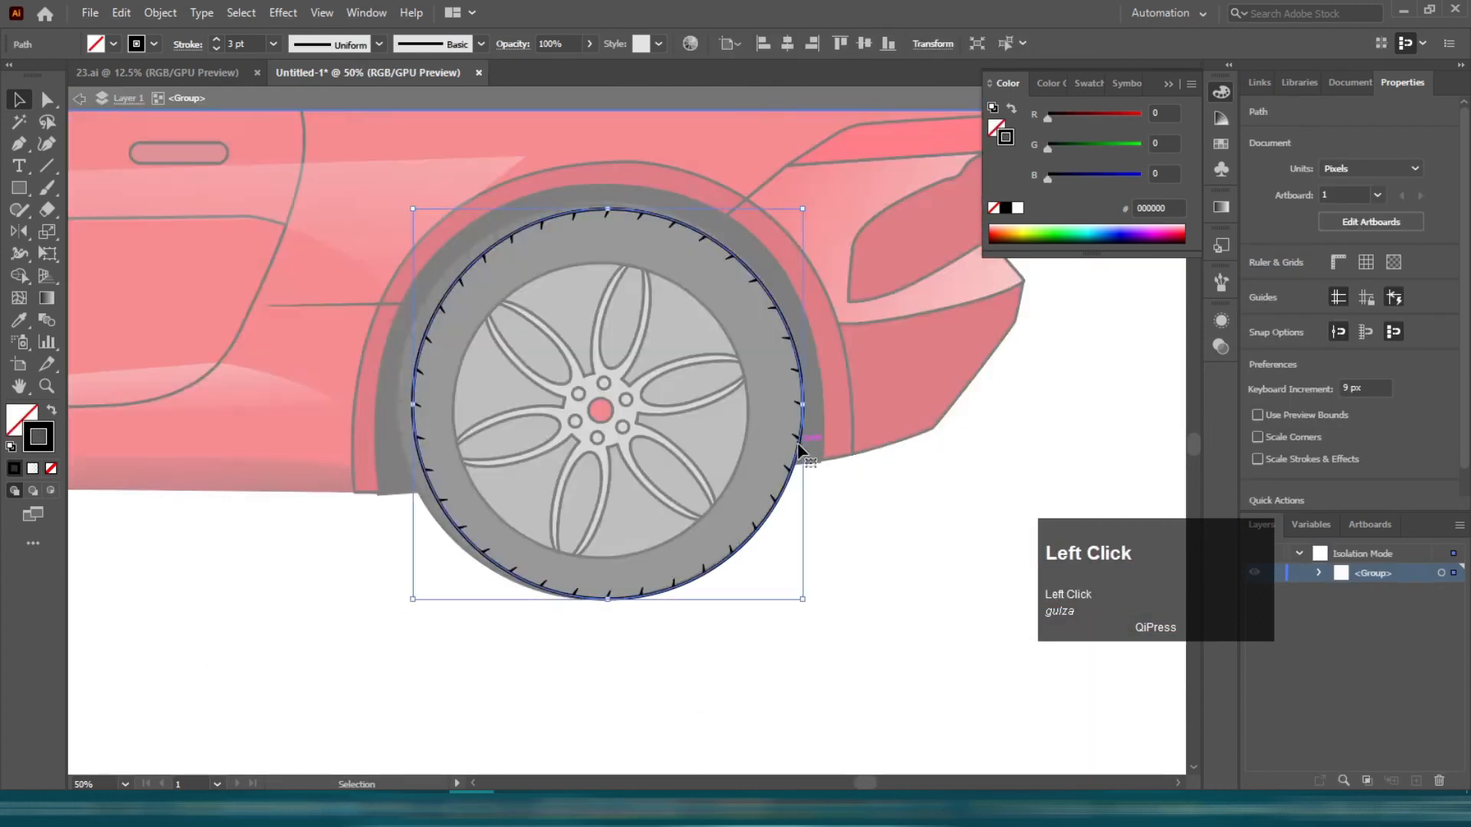
key(p)
alt+scroll(801, 460, down, 2)
drag(506, 442, 513, 385)
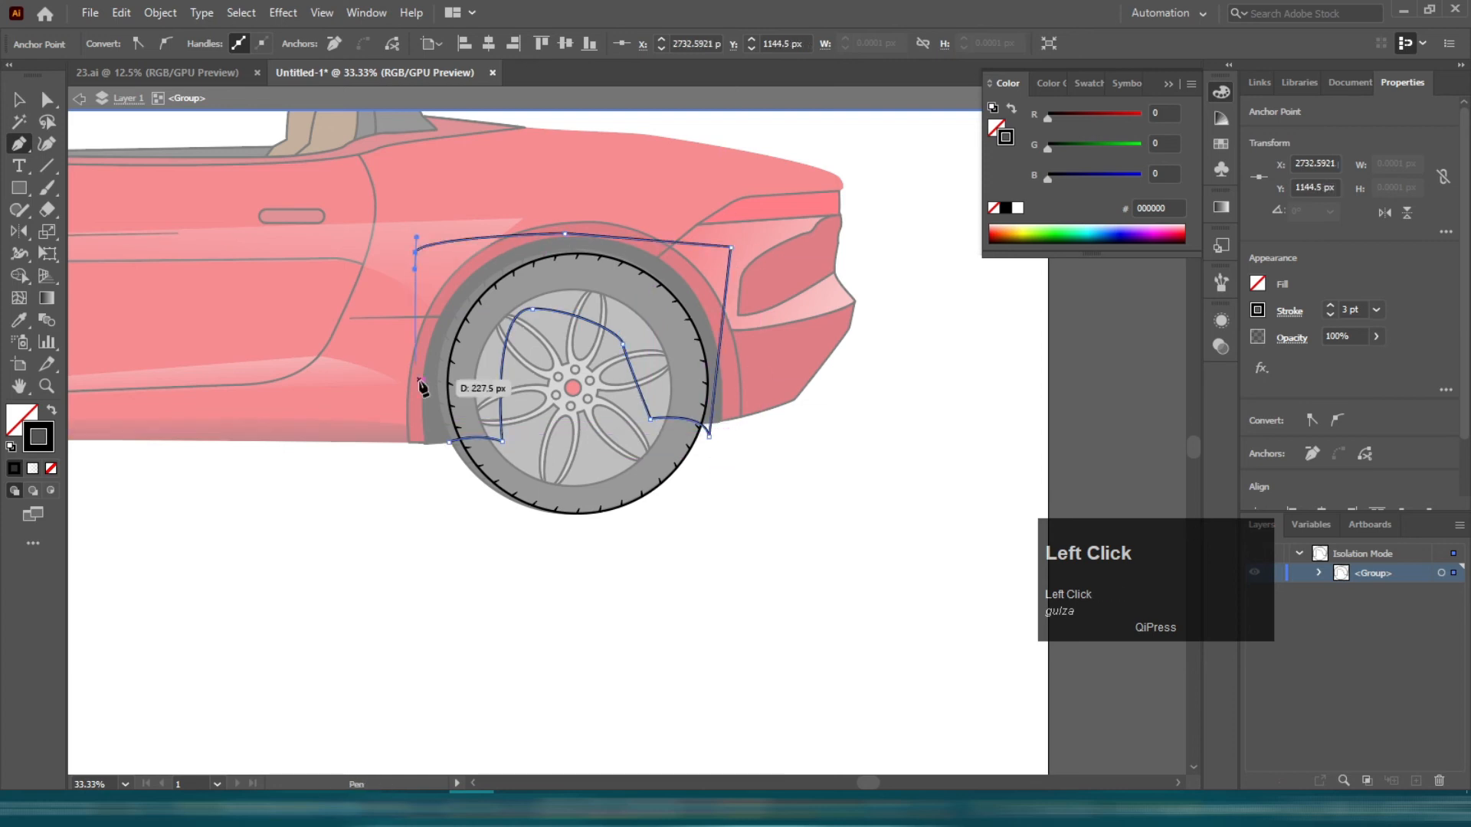
click(453, 412)
- Fill the rear wheel's shadow shape with 161616 and remove its outline
key(v)
double_click(22, 419)
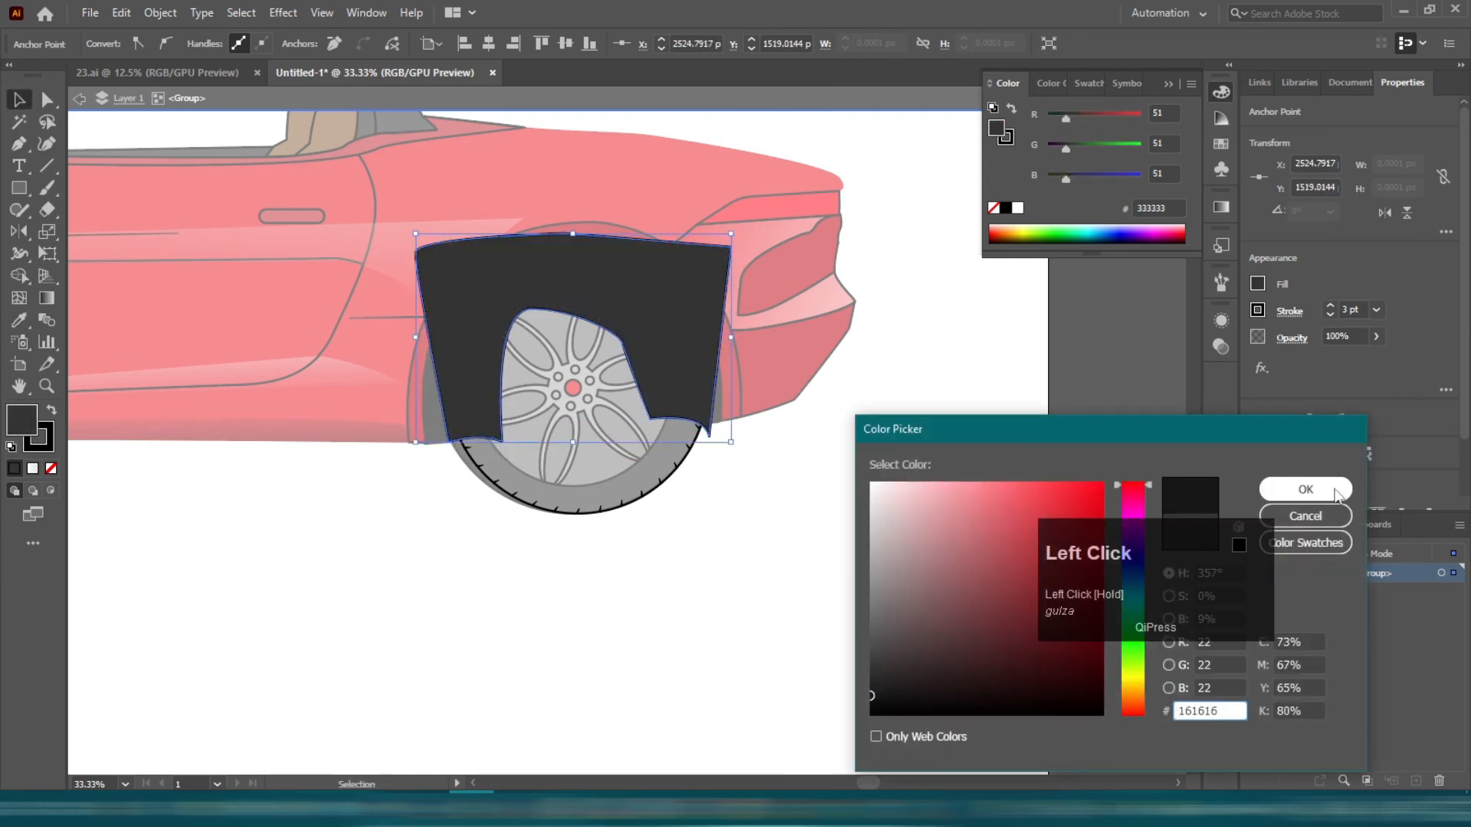
click(1337, 494)
click(40, 438)
- Try to trim the rear wheel's shadow shape to the tire's outline with the Shape Builder tool, reorder the pieces and exit isolation
shift+click(485, 482)
click(19, 276)
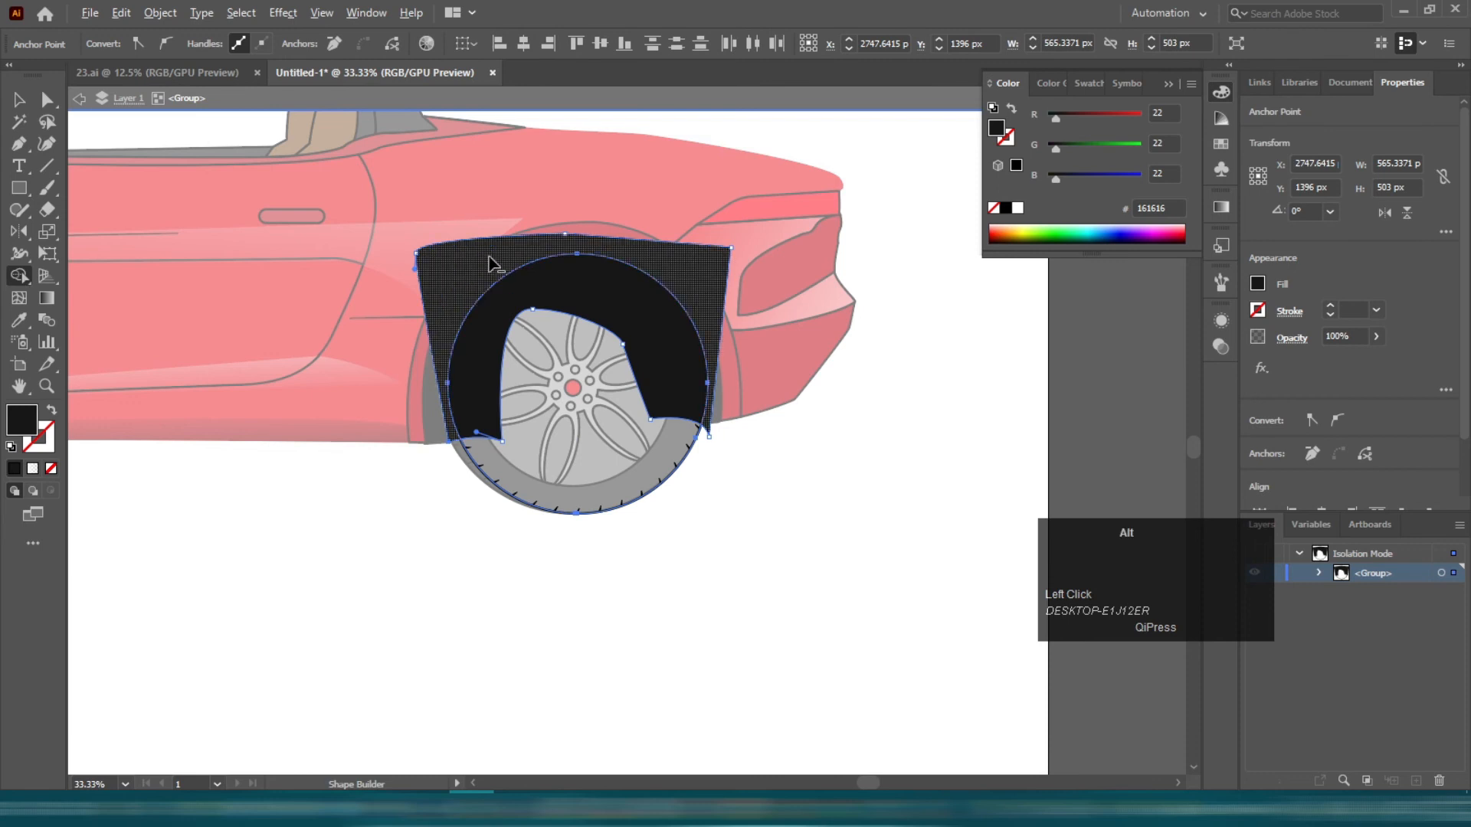
alt+click(492, 259)
click(19, 100)
click(446, 452)
click(486, 348)
key(ctrl+shift+[)
click(480, 502)
scroll(482, 498, up, 1)
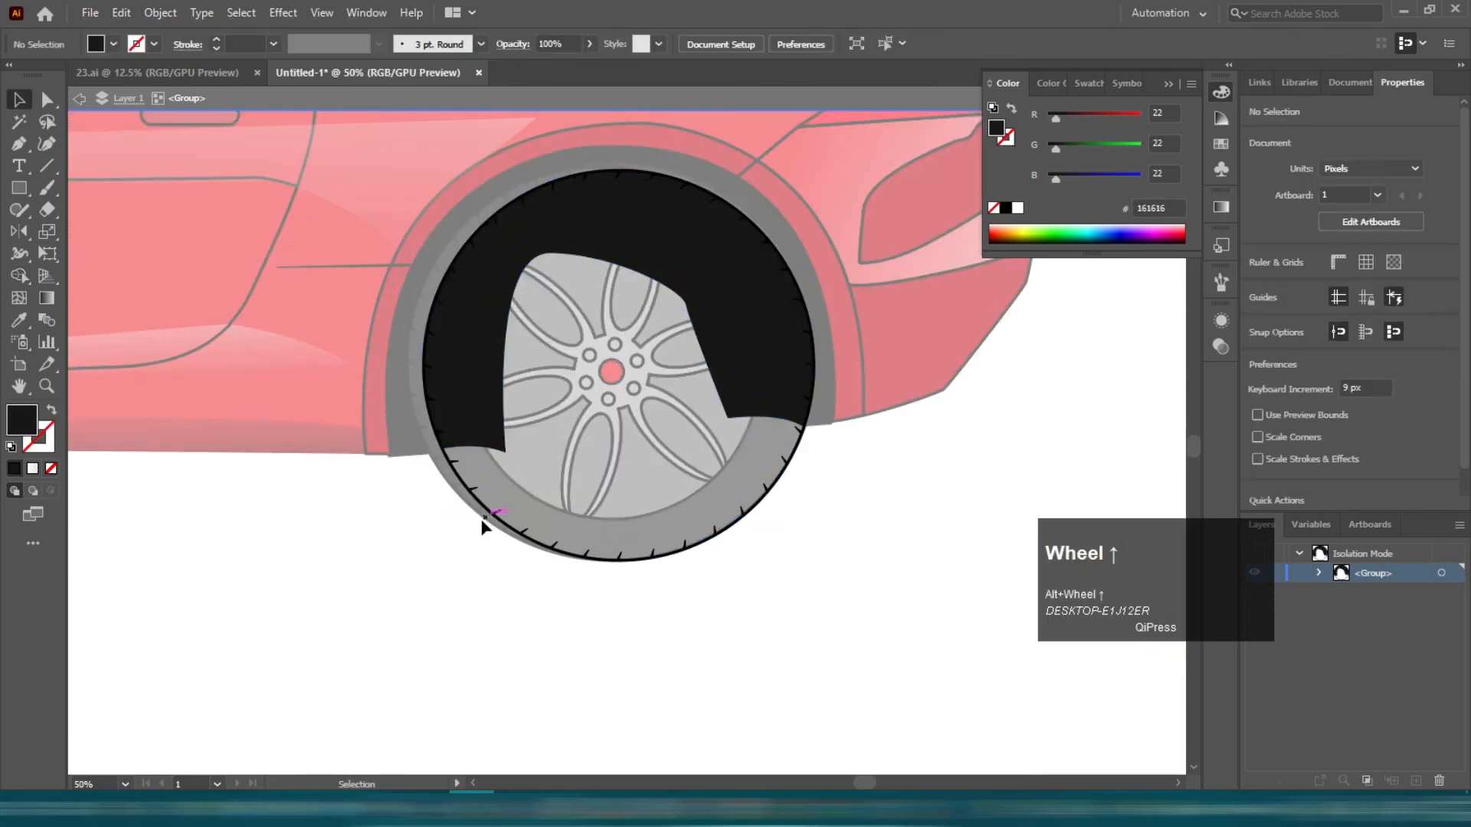
click(492, 514)
click(464, 512)
double_click(427, 523)
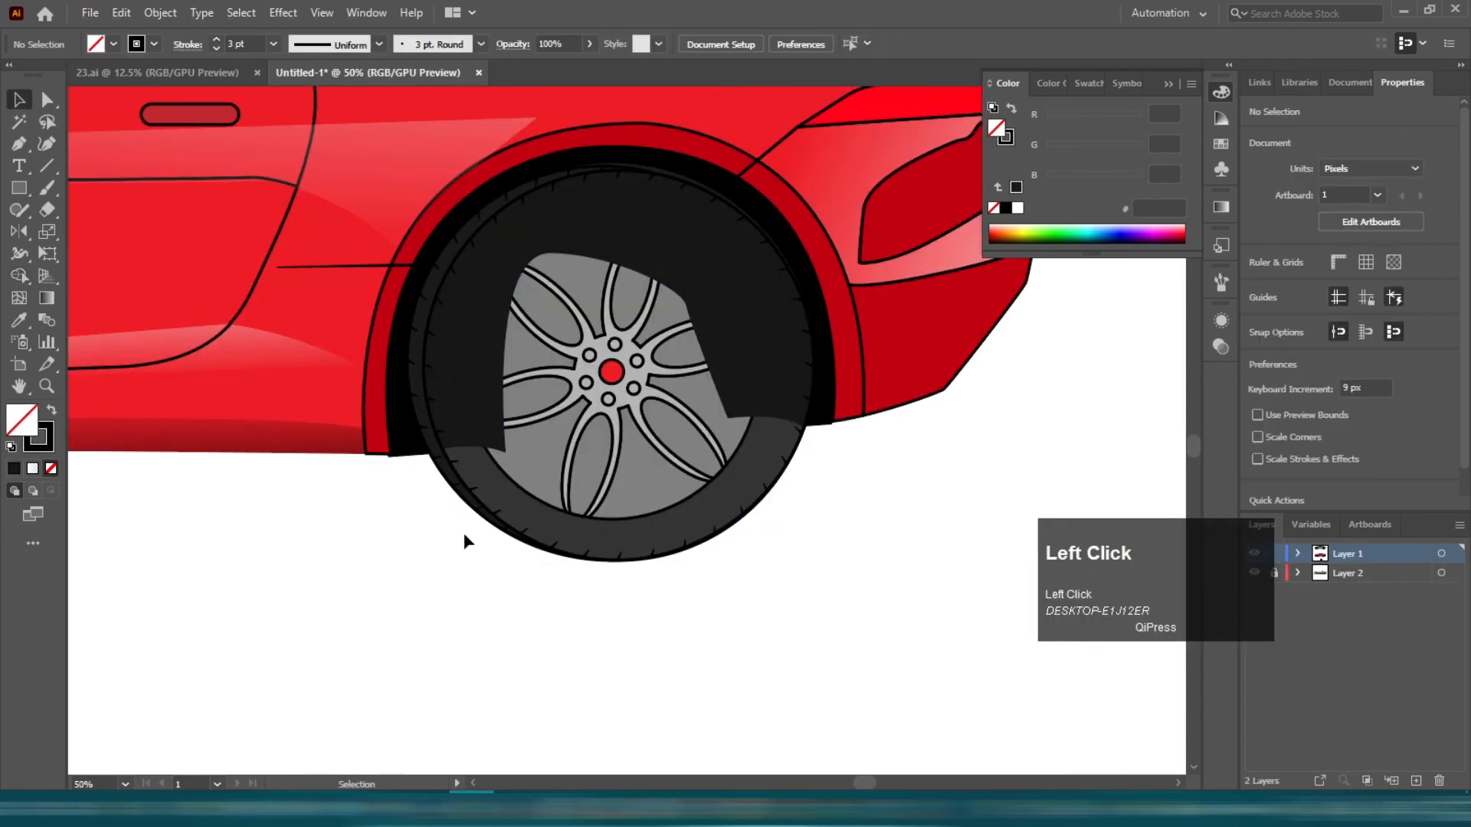
- Undo the rear wheel's shadow trimming and drawing, and leave the wheel group's isolation with the tire in its original place
key(ctrl+z)
key(ctrl+z)
key(ctrl+z)
key(ctrl+z)
key(ctrl+z)
key(ctrl+z)
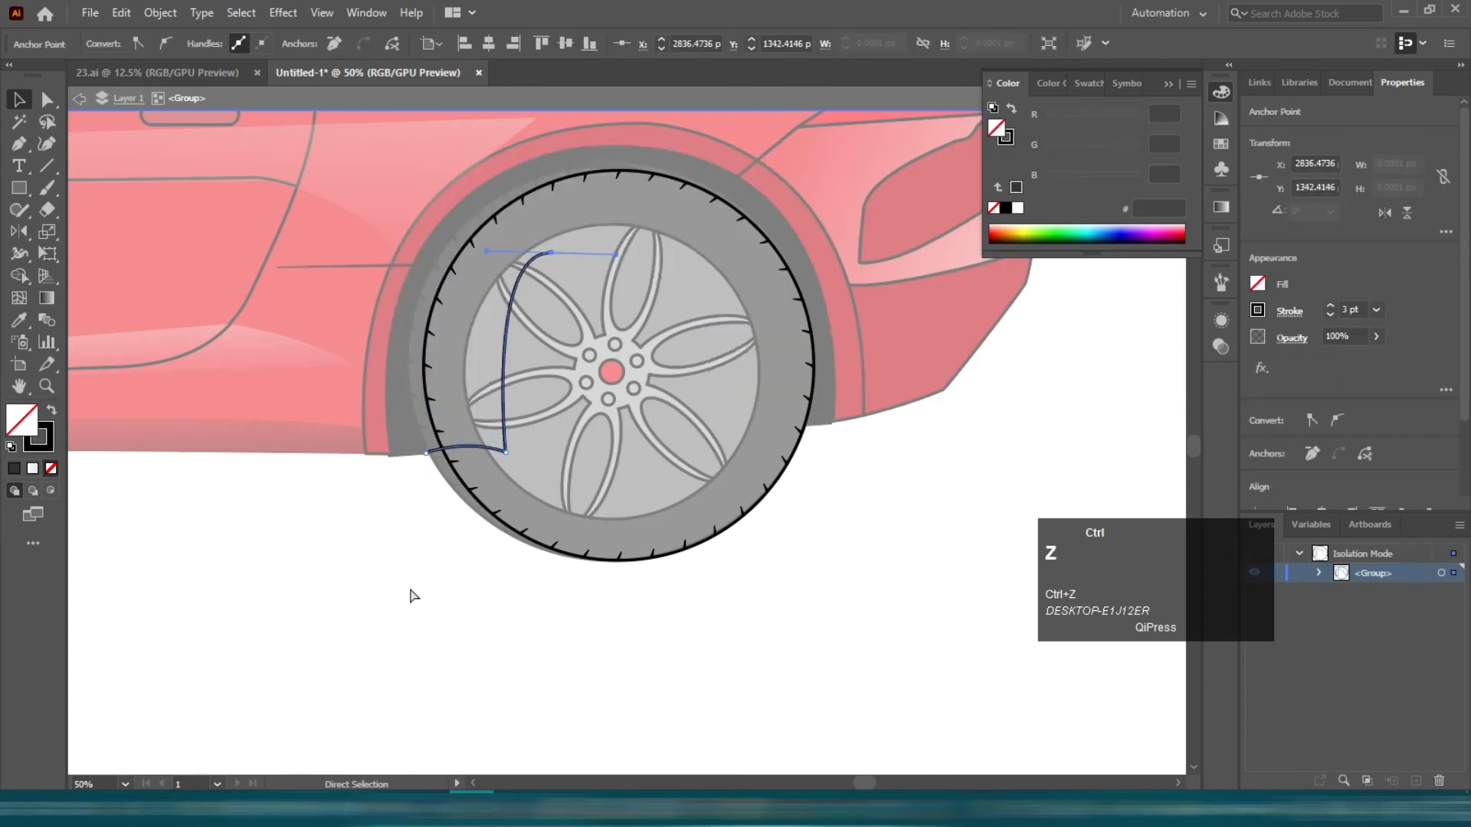
key(ctrl+z)
key(ctrl+z)
key(ctrl+z)
double_click(409, 589)
drag(457, 285, 399, 550)
key(ctrl+z)
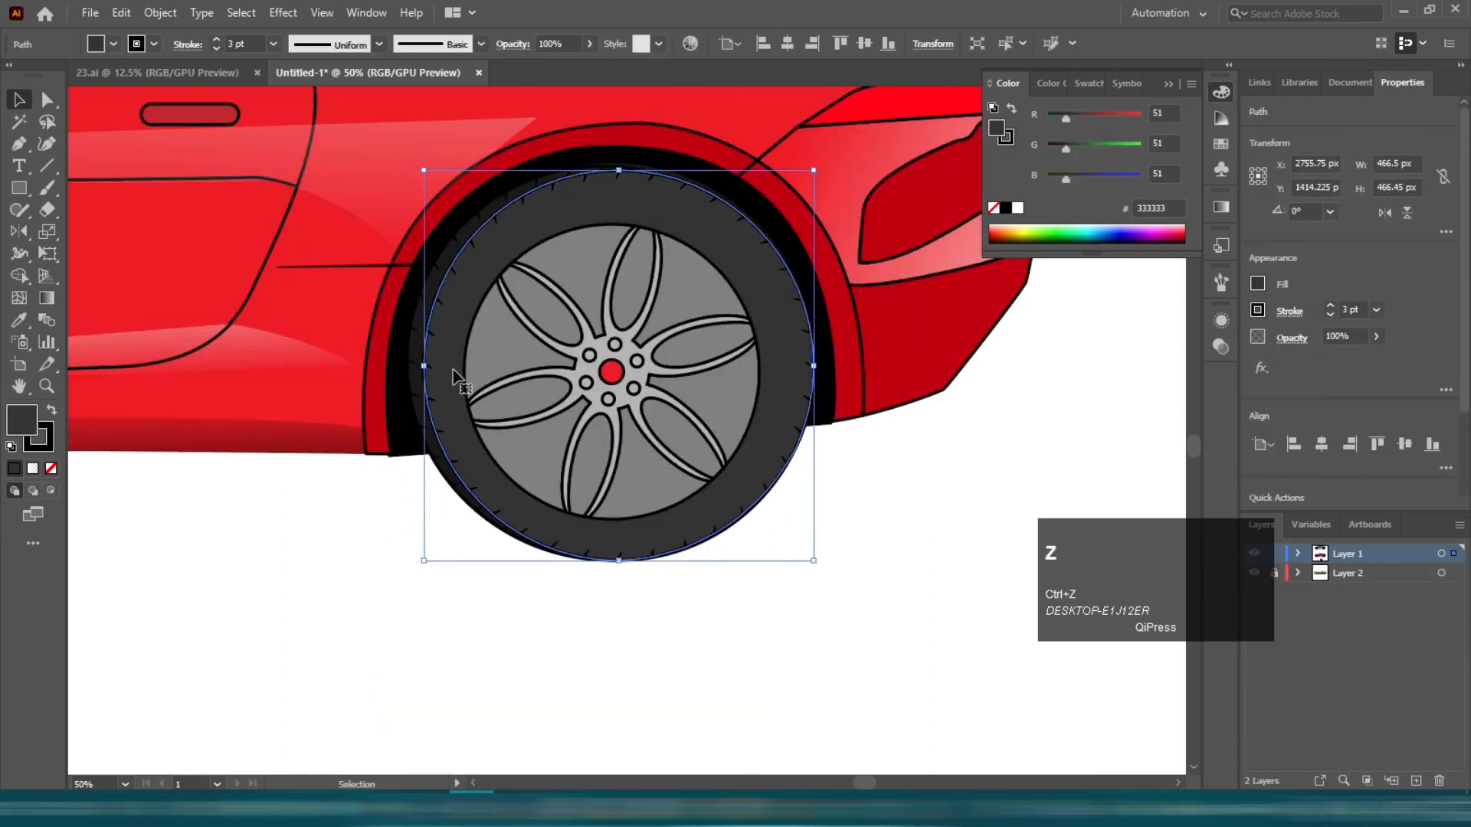
scroll(444, 345, up, 1)
click(319, 605)
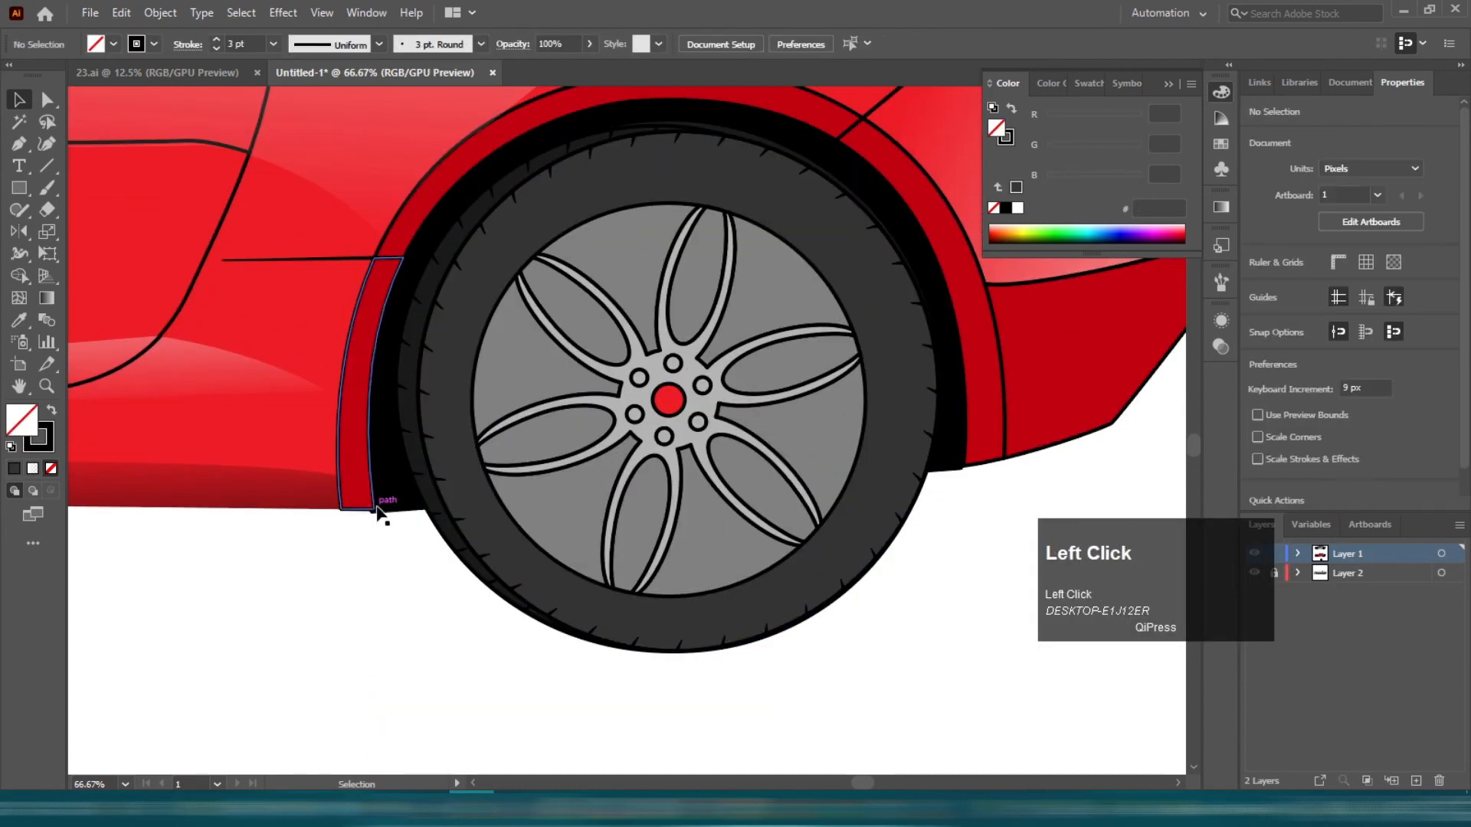
- Draw a closed shadow shape over the upper half of the rear wheel with the Pen tool, crossing just below the hub
key(p)
click(424, 447)
drag(494, 456, 498, 460)
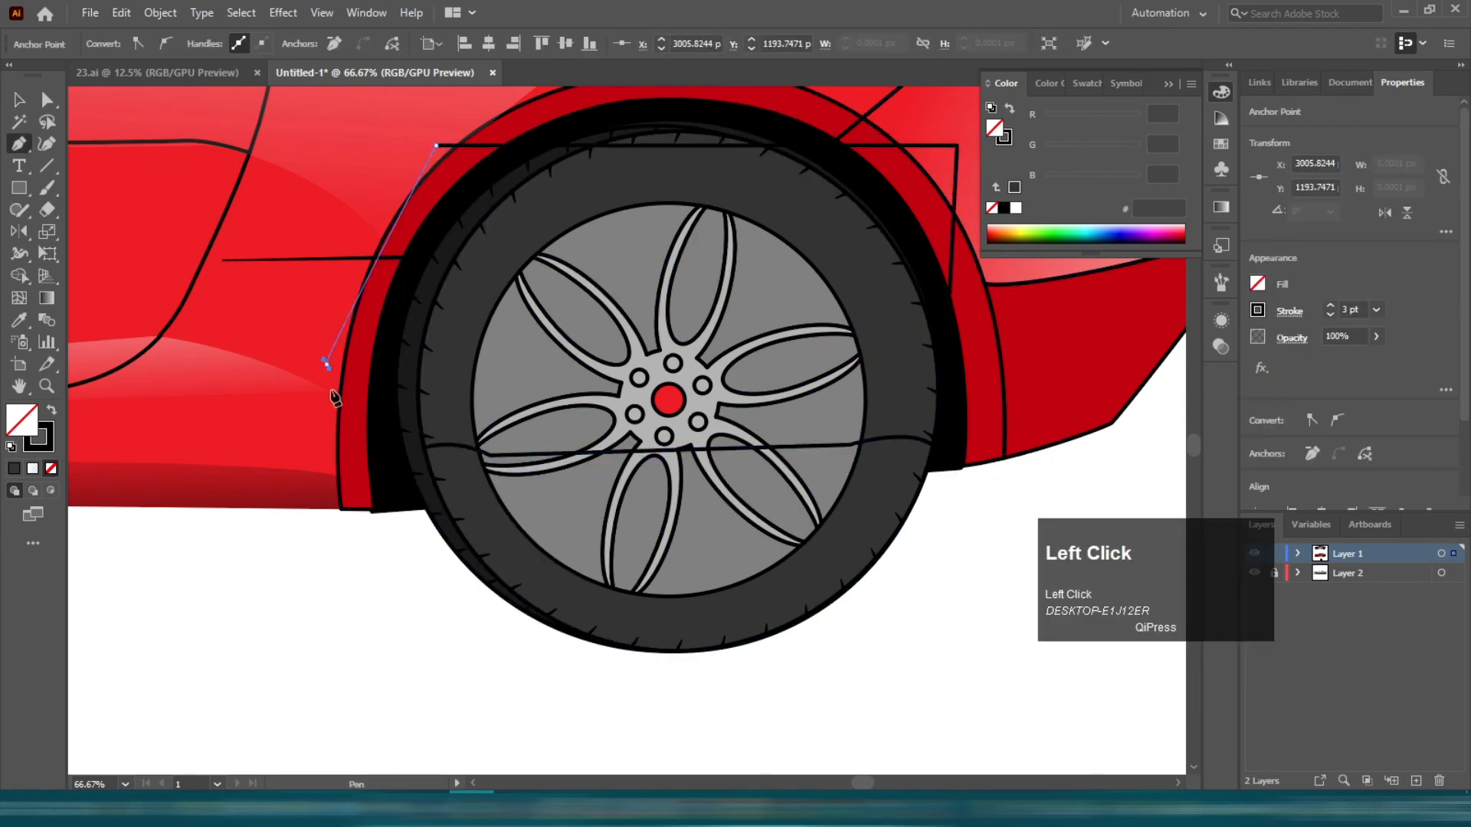
click(424, 447)
- Fill the rear wheel's new shadow shape with 0C0C0C and remove its outline
key(v)
key(i)
click(578, 205)
key(v)
click(48, 444)
click(51, 469)
double_click(22, 420)
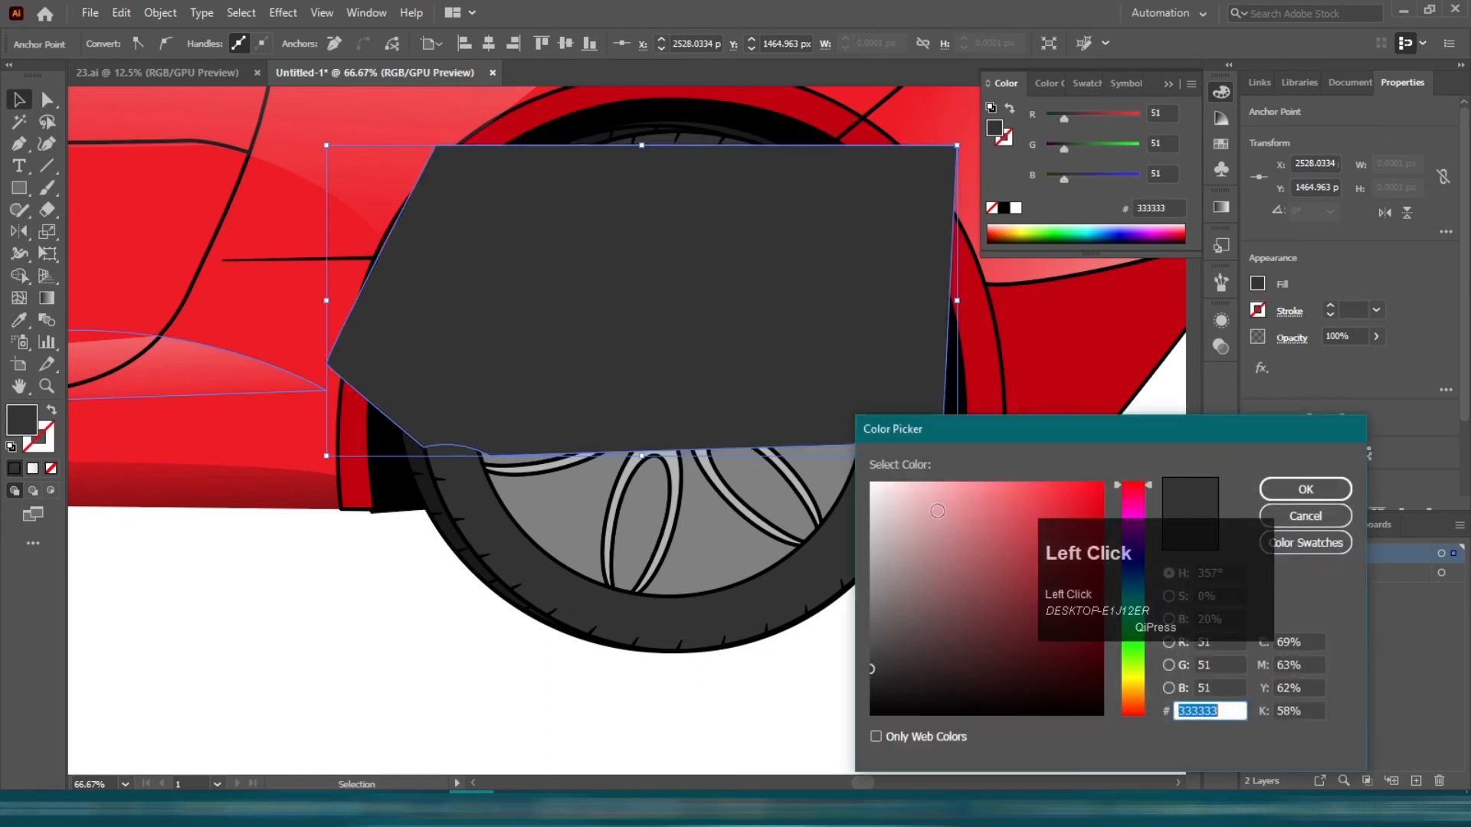
click(1324, 492)
- Trim the rear wheel's shadow shape to the tire's outline with the Shape Builder tool
shift+click(448, 516)
click(20, 277)
alt+click(402, 284)
alt+click(870, 187)
key(v)
click(657, 288)
- Pull the shadow's flat upper corners out beyond the rear tire's edge and trim the excess with the Shape Builder tool
scroll(595, 220, up, 2)
key(a)
click(594, 215)
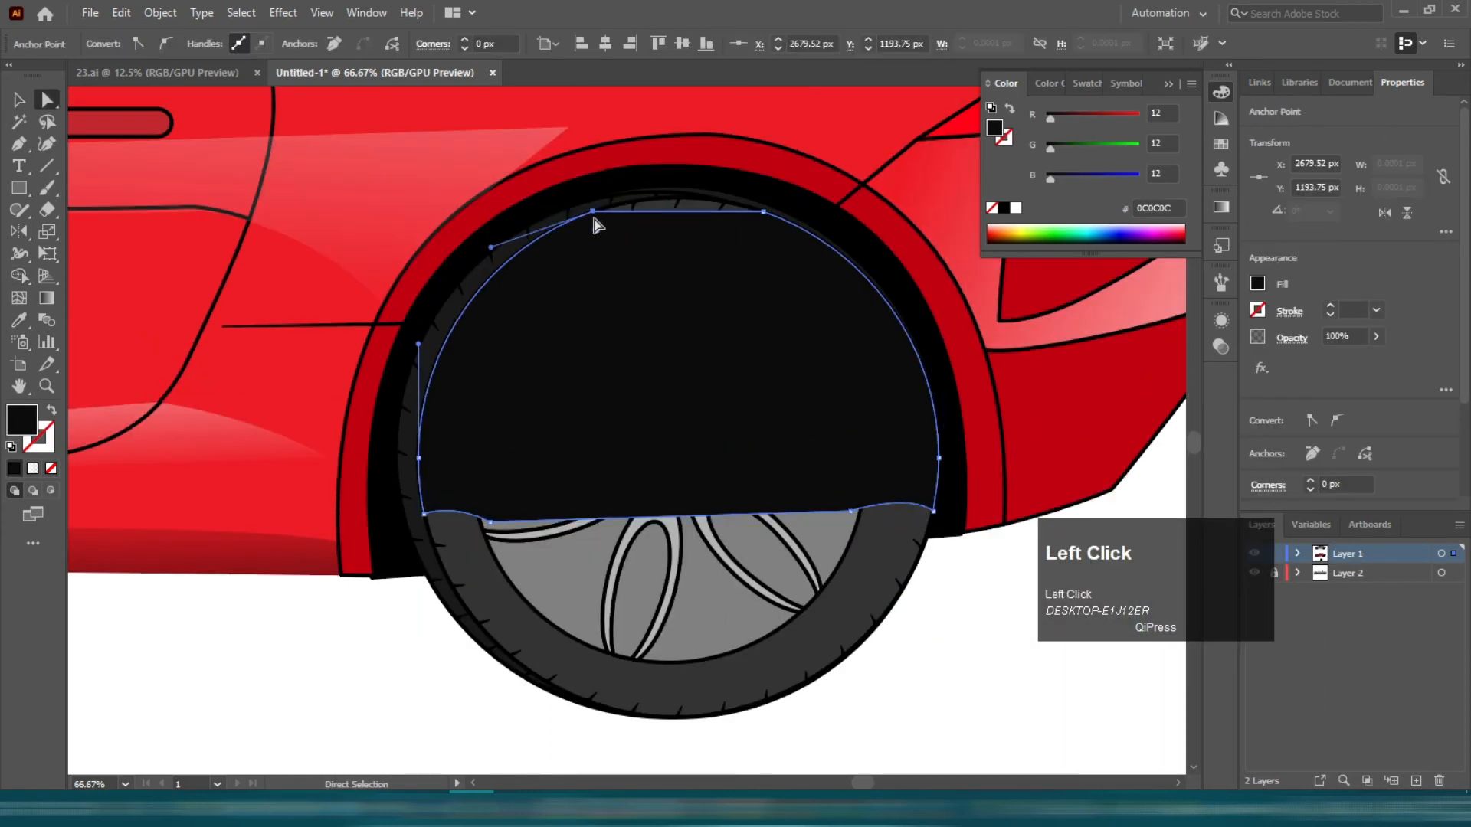
key(v)
shift+click(460, 540)
click(20, 277)
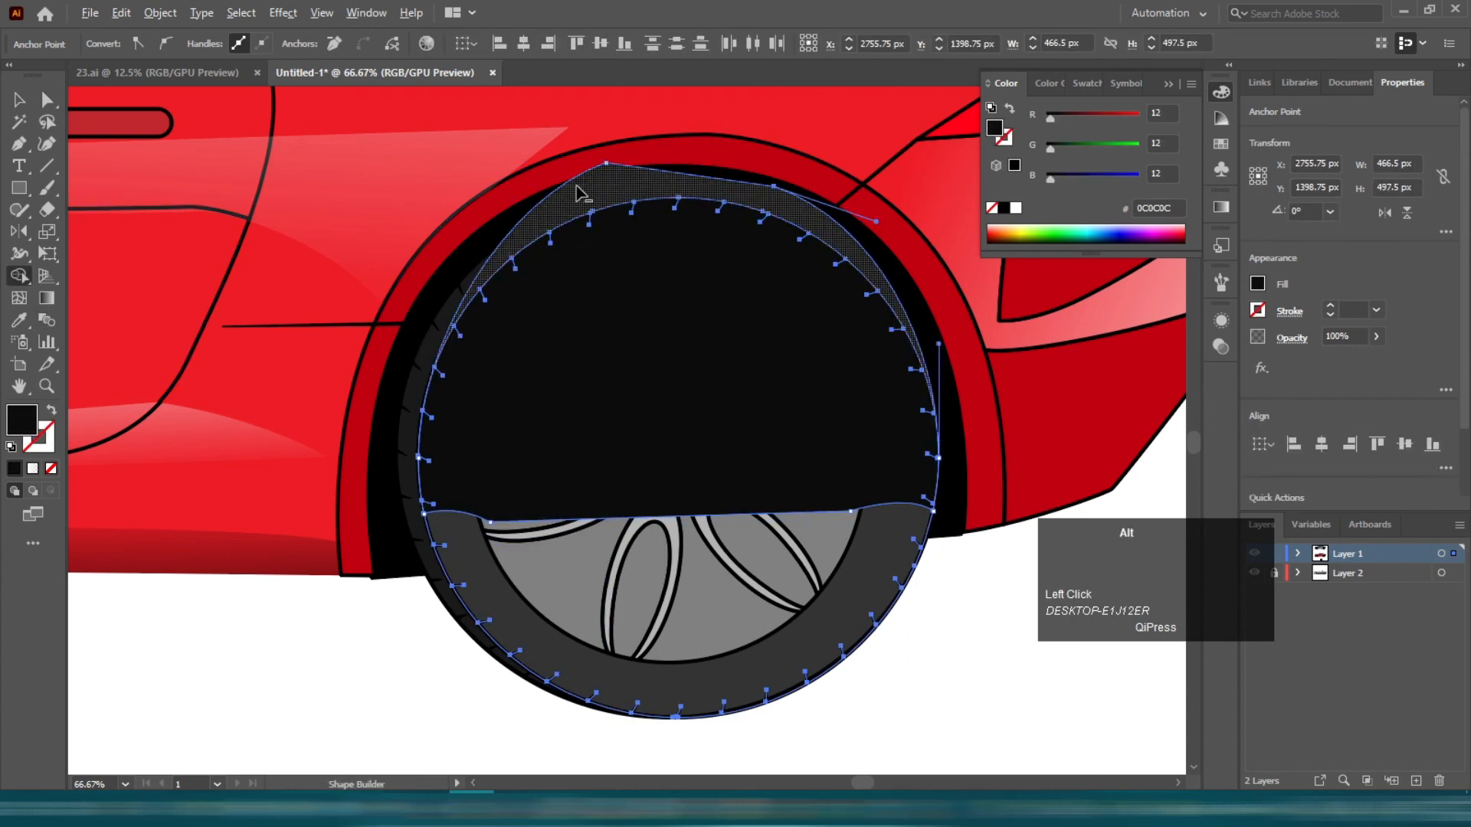
alt+click(577, 191)
- Send the rear tire shapes, the shadow and the black wheel-well shape to the back, behind the rim
key(v)
shift+click(469, 567)
shift+click(471, 569)
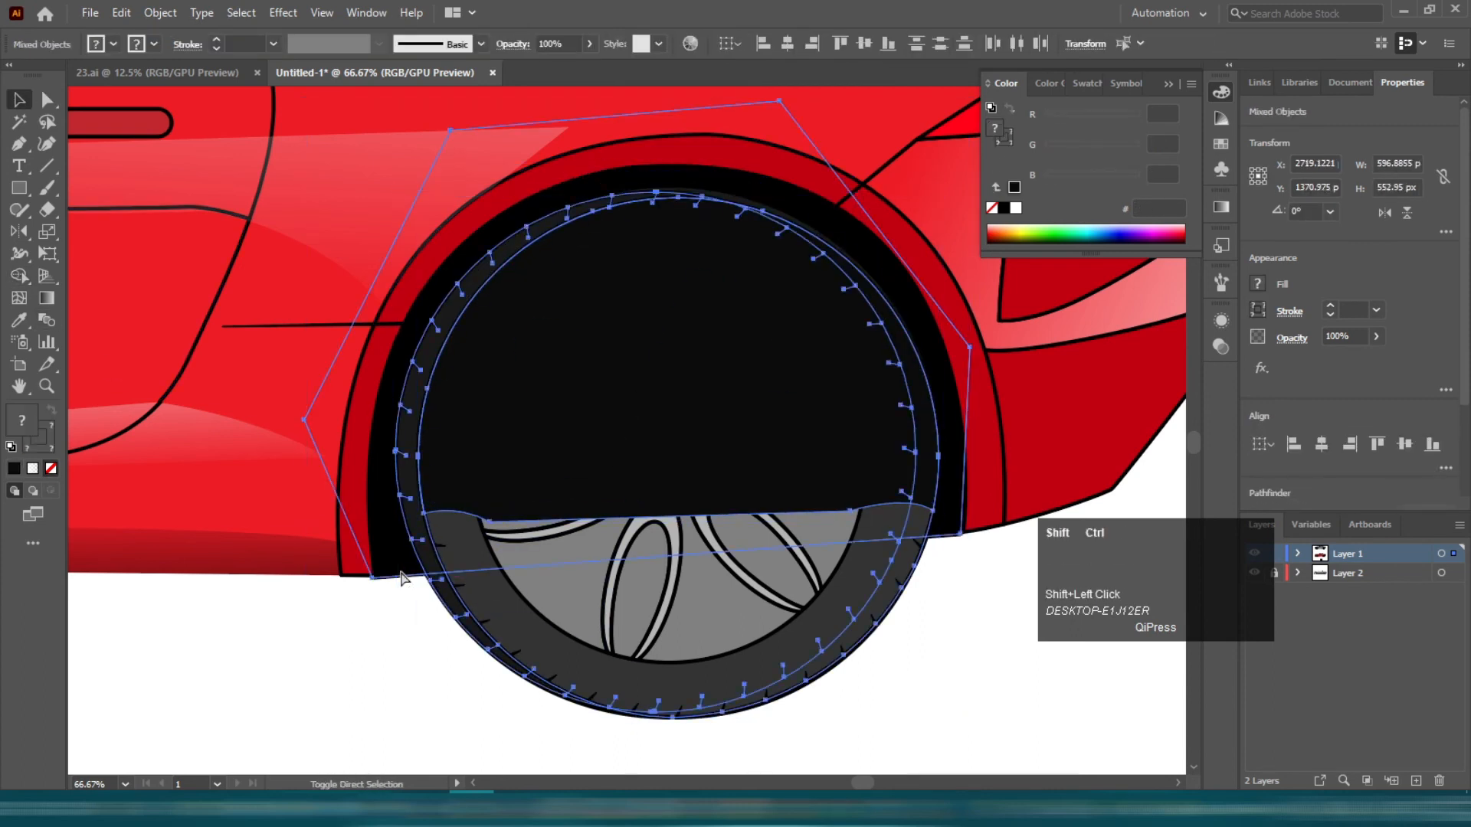
key(ctrl+shift+bracketleft)
click(398, 607)
- Set the opacity of the rear wheel's shadow shape to 54%
click(443, 464)
click(588, 45)
drag(595, 68, 557, 67)
click(375, 615)
- Draw a closed highlight shape over the upper rear deck, from behind the seats to above the taillight, with the Pen tool
scroll(376, 617, down, 3)
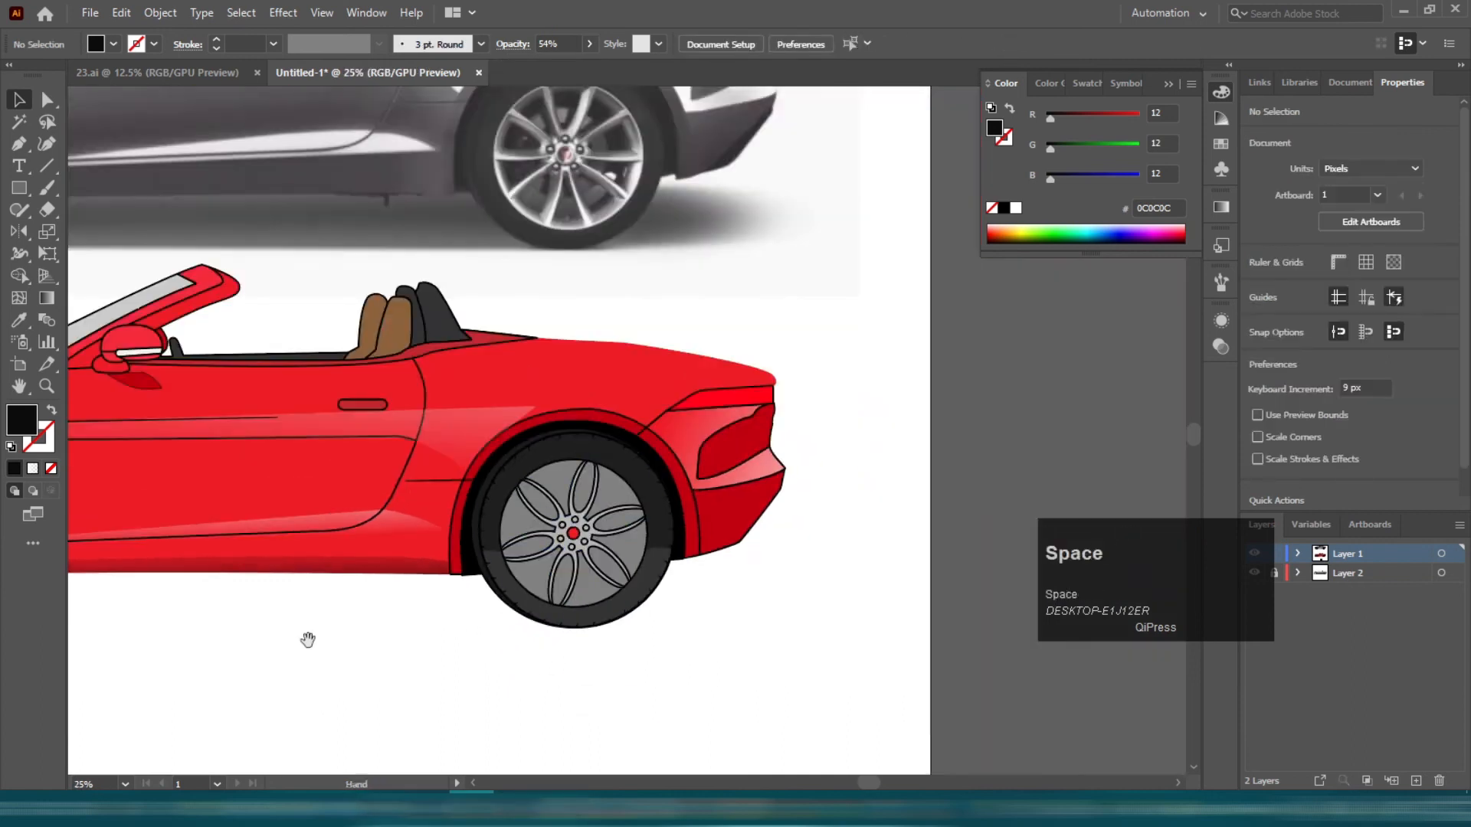
drag(308, 639, 789, 606)
scroll(411, 542, down, 1)
drag(662, 624, 562, 578)
scroll(499, 496, up, 3)
key(p)
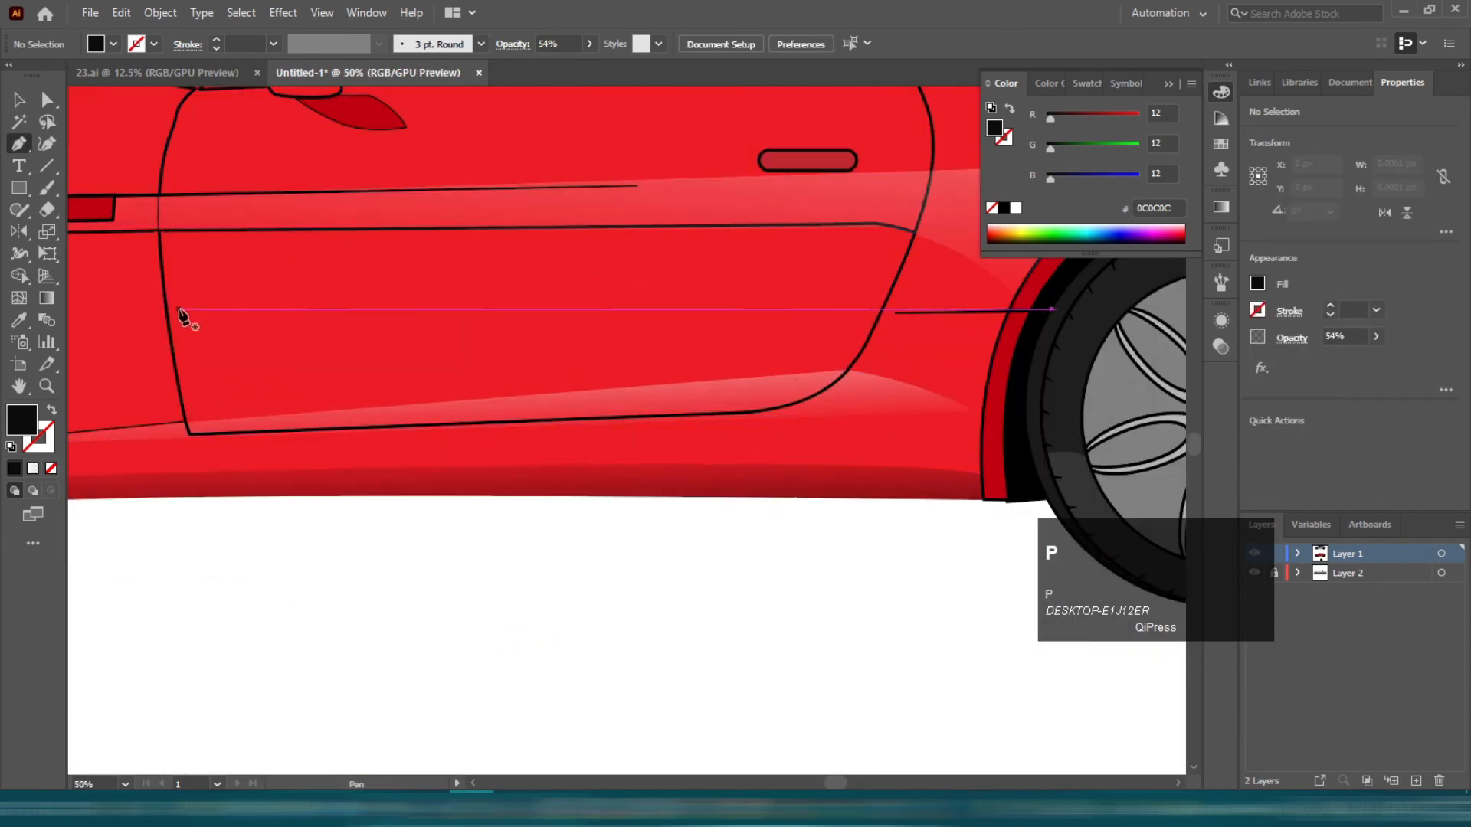
scroll(182, 314, down, 2)
scroll(394, 264, up, 2)
click(387, 255)
click(896, 243)
click(874, 349)
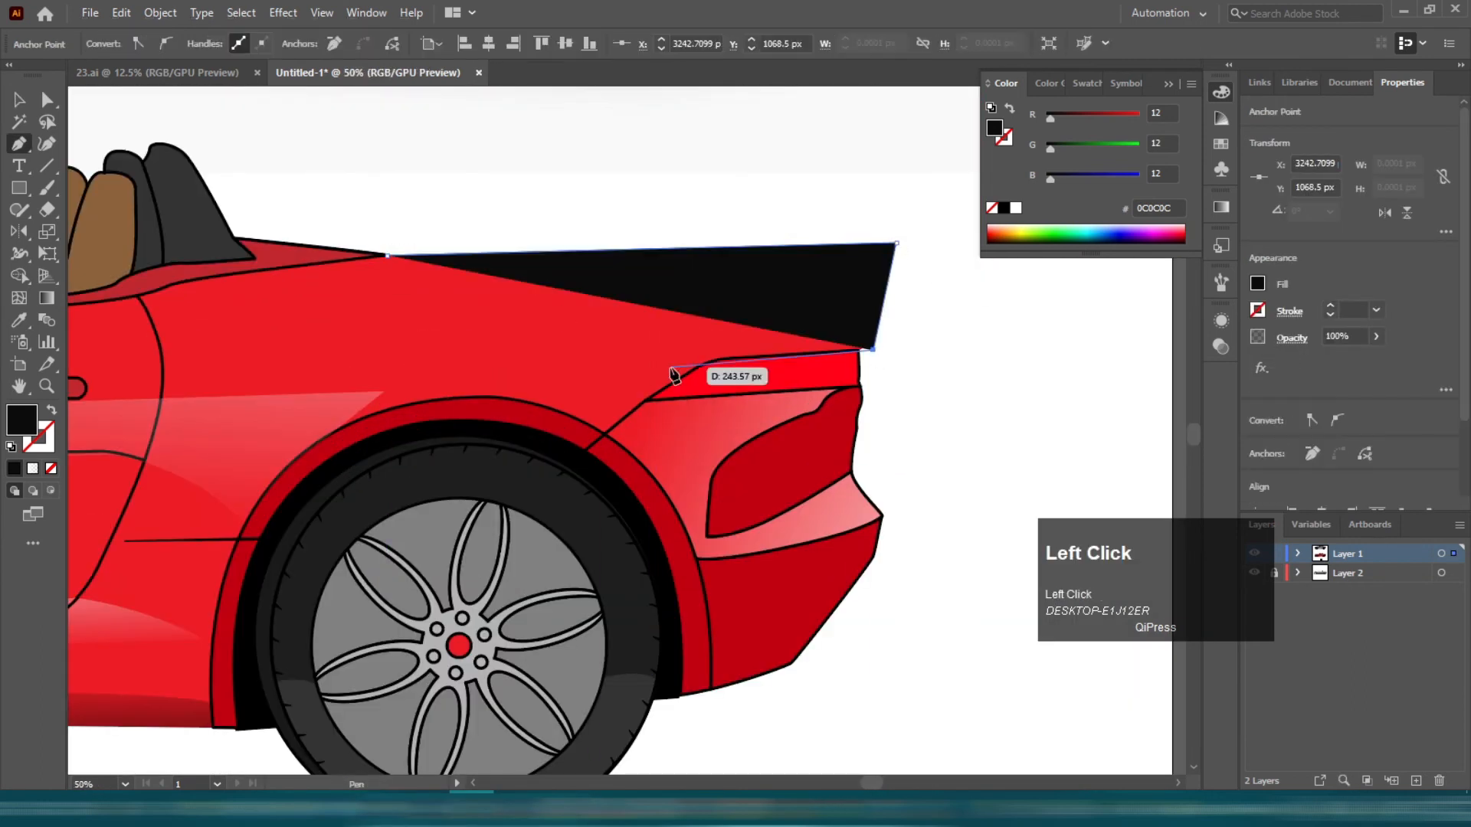
click(671, 368)
click(389, 350)
click(319, 340)
click(140, 303)
- Trim the rear deck's highlight shape to the car body's outline with the Shape Builder tool
key(v)
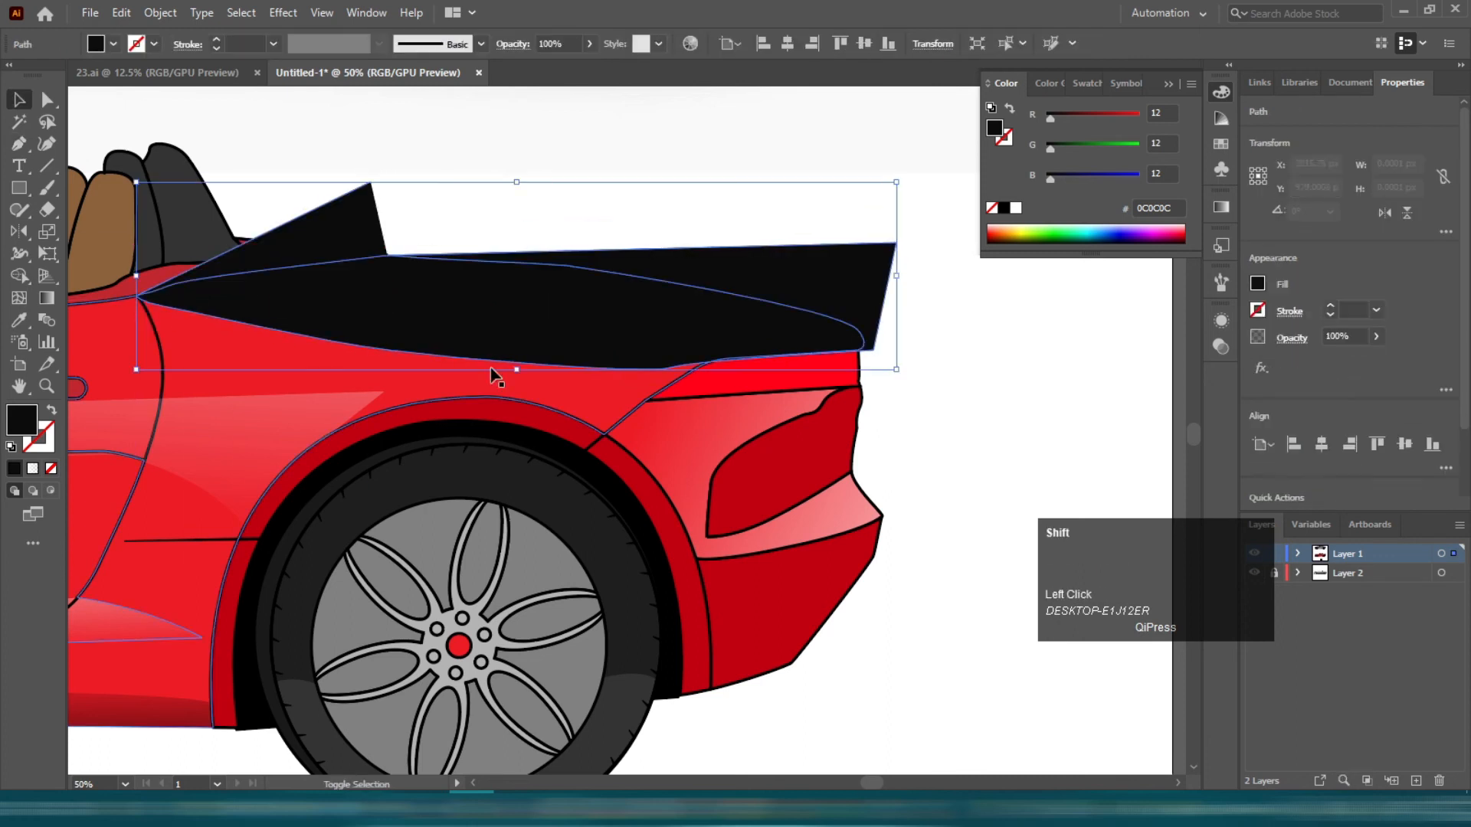
shift+click(230, 360)
click(20, 273)
alt+click(337, 230)
alt+click(813, 272)
key(v)
- Copy the fading white gradient of the side highlight onto the rear deck shape with the Eyedropper tool
key(i)
click(277, 426)
key(ctrl+z)
key(v)
click(491, 299)
key(i)
click(283, 404)
key(v)
- Redirect the rear deck highlight's gradient so it fades from the upper edge downward
key(g)
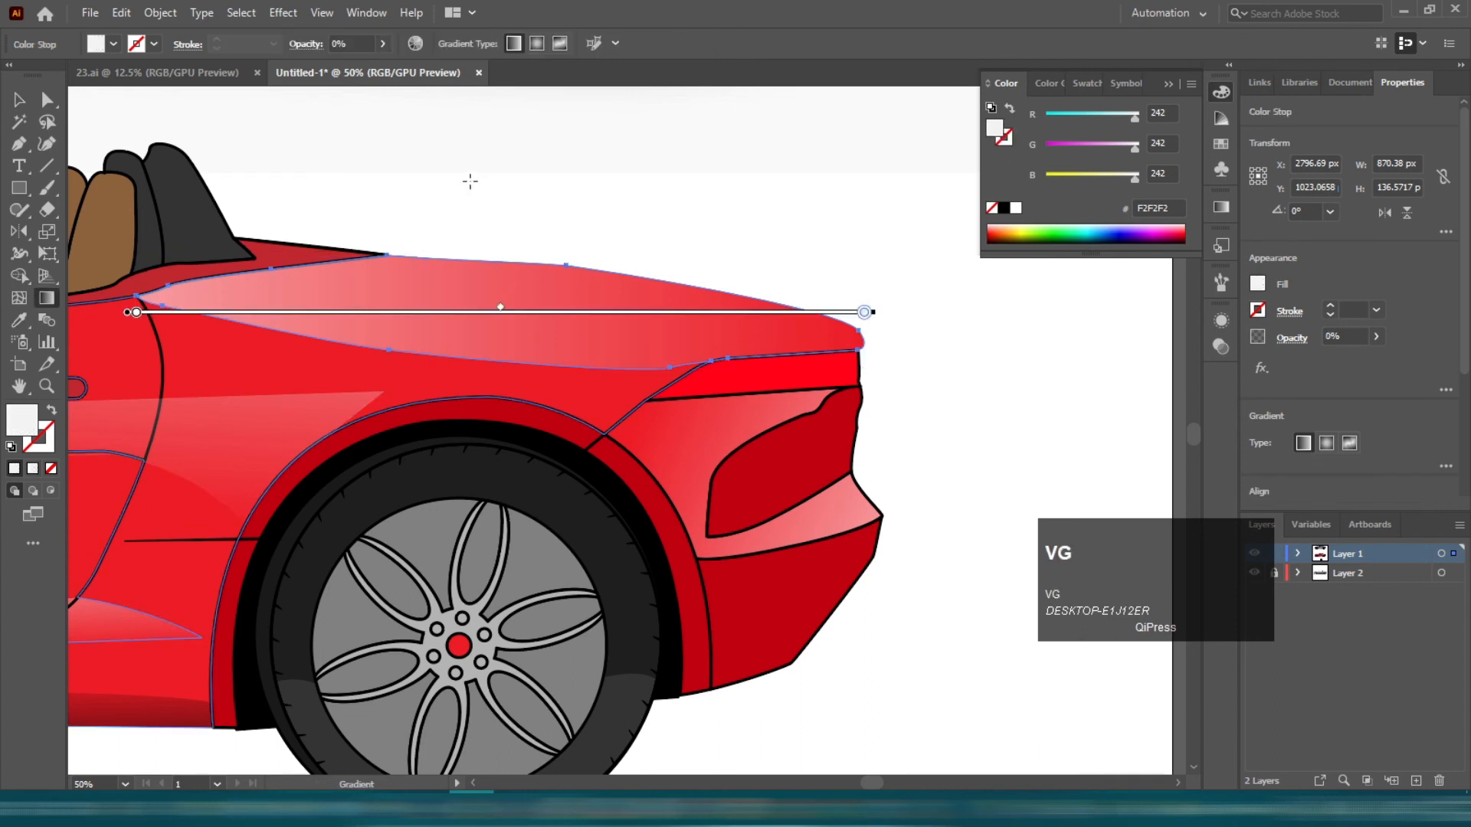
drag(476, 159, 462, 356)
key(v)
click(651, 219)
scroll(651, 222, down, 3)
scroll(511, 291, up, 3)
- Adjust the side highlight's anchor points so its rear end follows the curve of the rear wheel arch
click(560, 331)
key(a)
scroll(529, 364, up, 2)
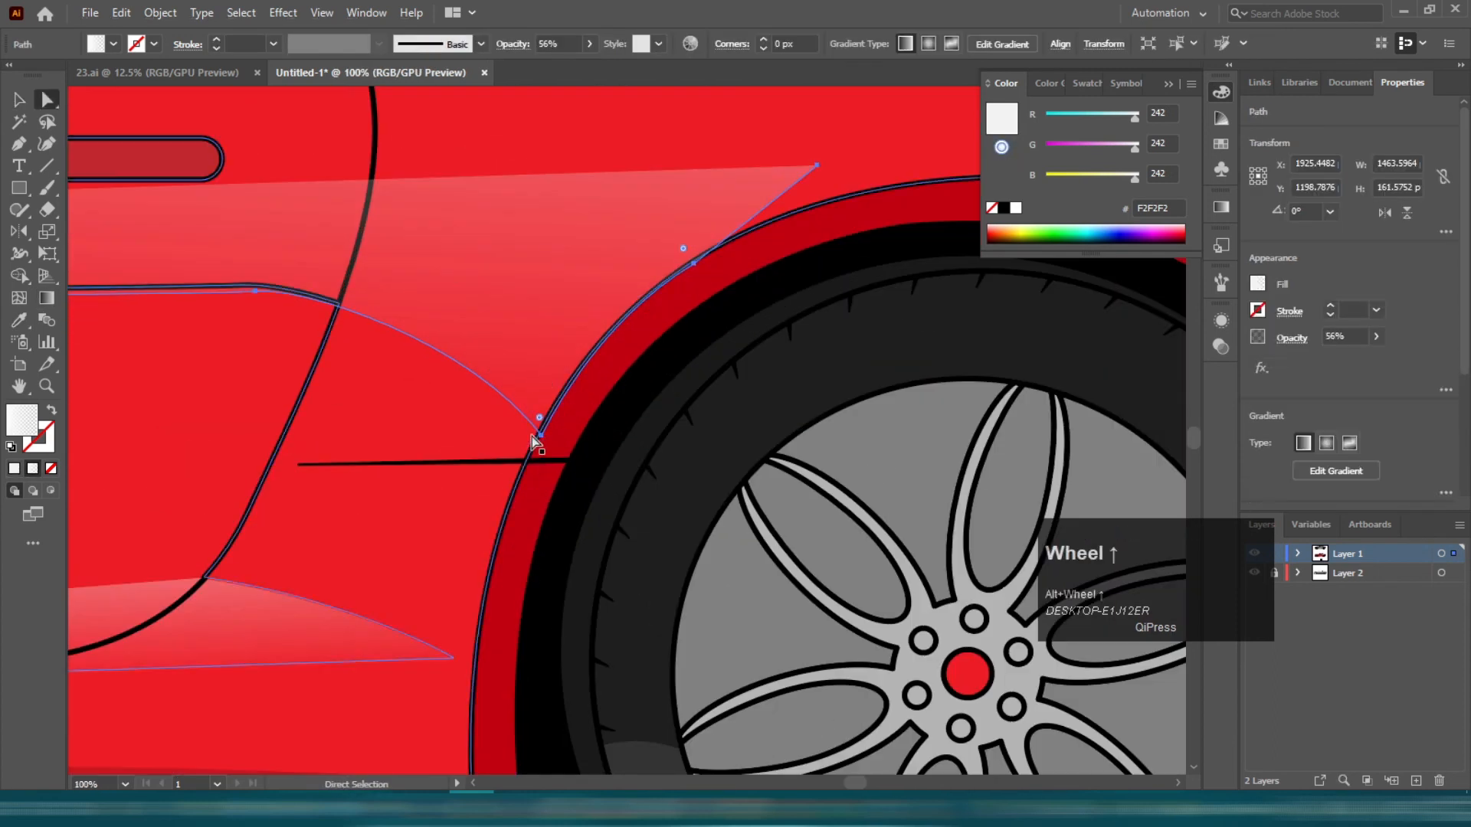
drag(530, 422, 532, 433)
drag(817, 167, 881, 184)
click(693, 254)
scroll(684, 275, up, 1)
drag(545, 335, 551, 359)
drag(716, 244, 506, 334)
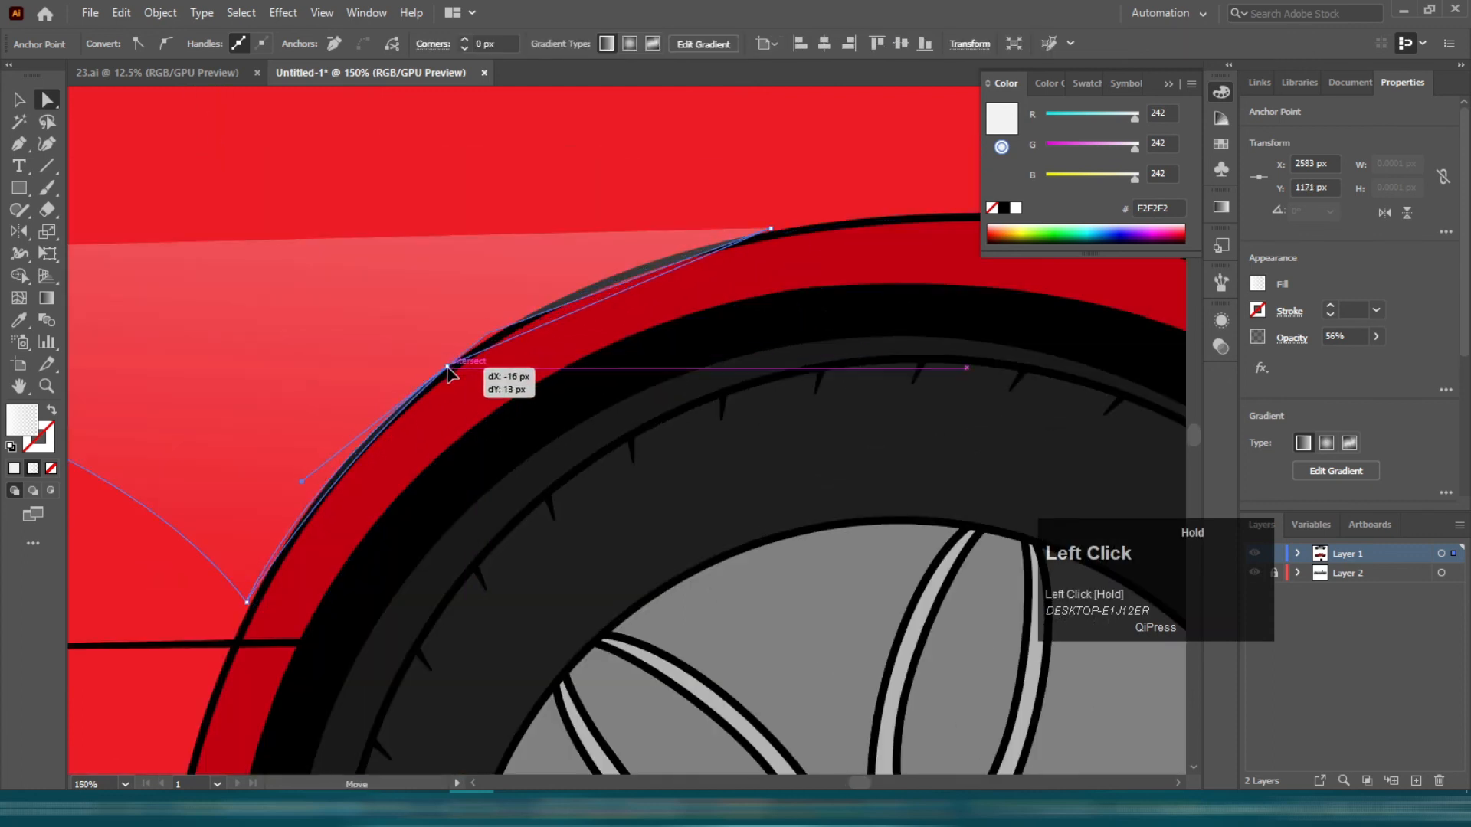
- Bring the red trim piece above the rear wheel to the front, over the side highlight
scroll(672, 222, down, 2)
key(v)
click(821, 242)
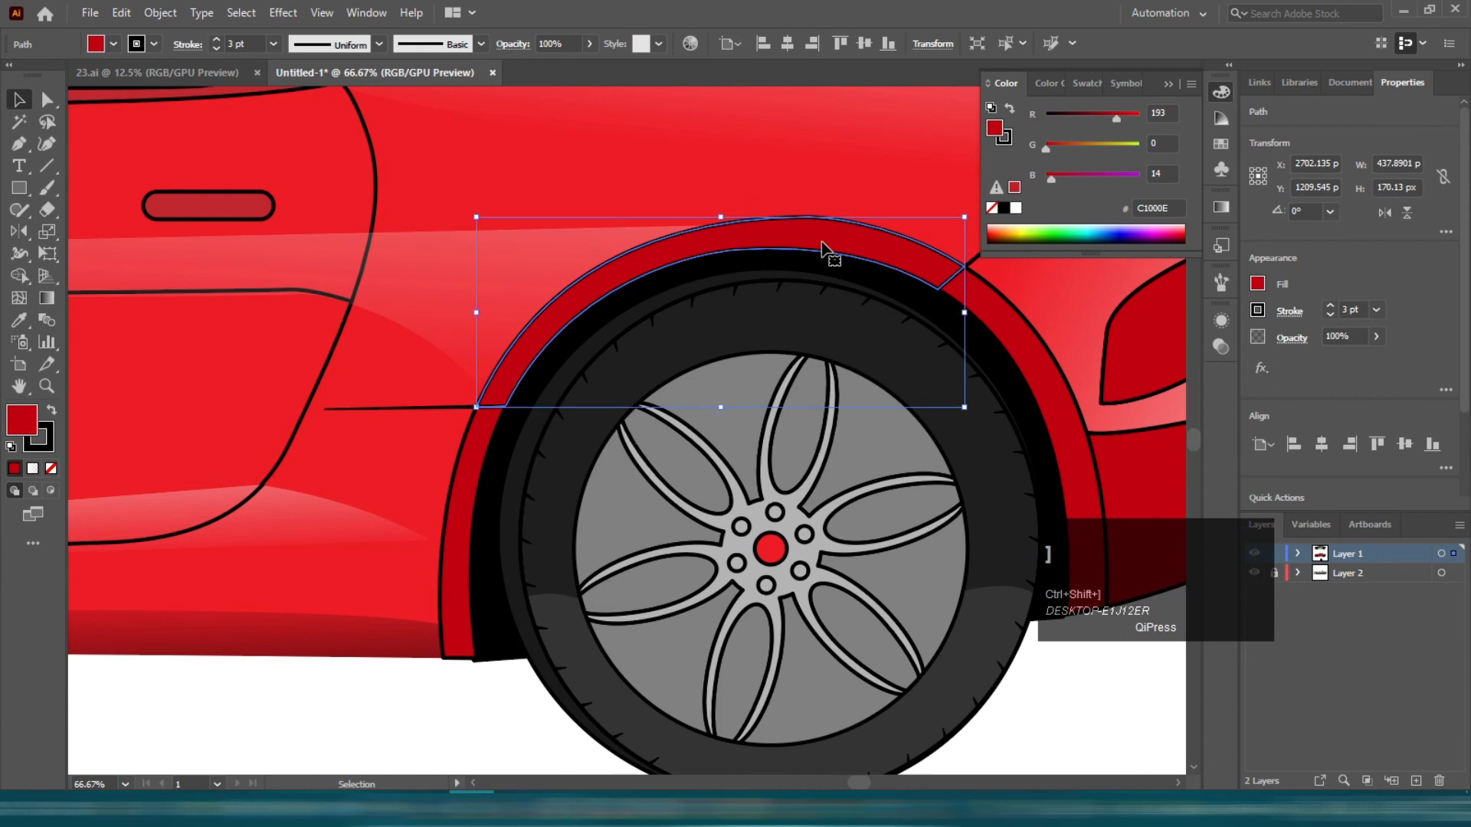
scroll(821, 242, down, 1)
click(383, 600)
- Duplicate the dark red recess below the taillight in place and give the copy the lower body shadow's black gradient
scroll(407, 594, up, 2)
drag(735, 599, 335, 580)
click(698, 386)
scroll(825, 380, up, 1)
key(ctrl+c)
key(ctrl+f)
key(i)
click(187, 528)
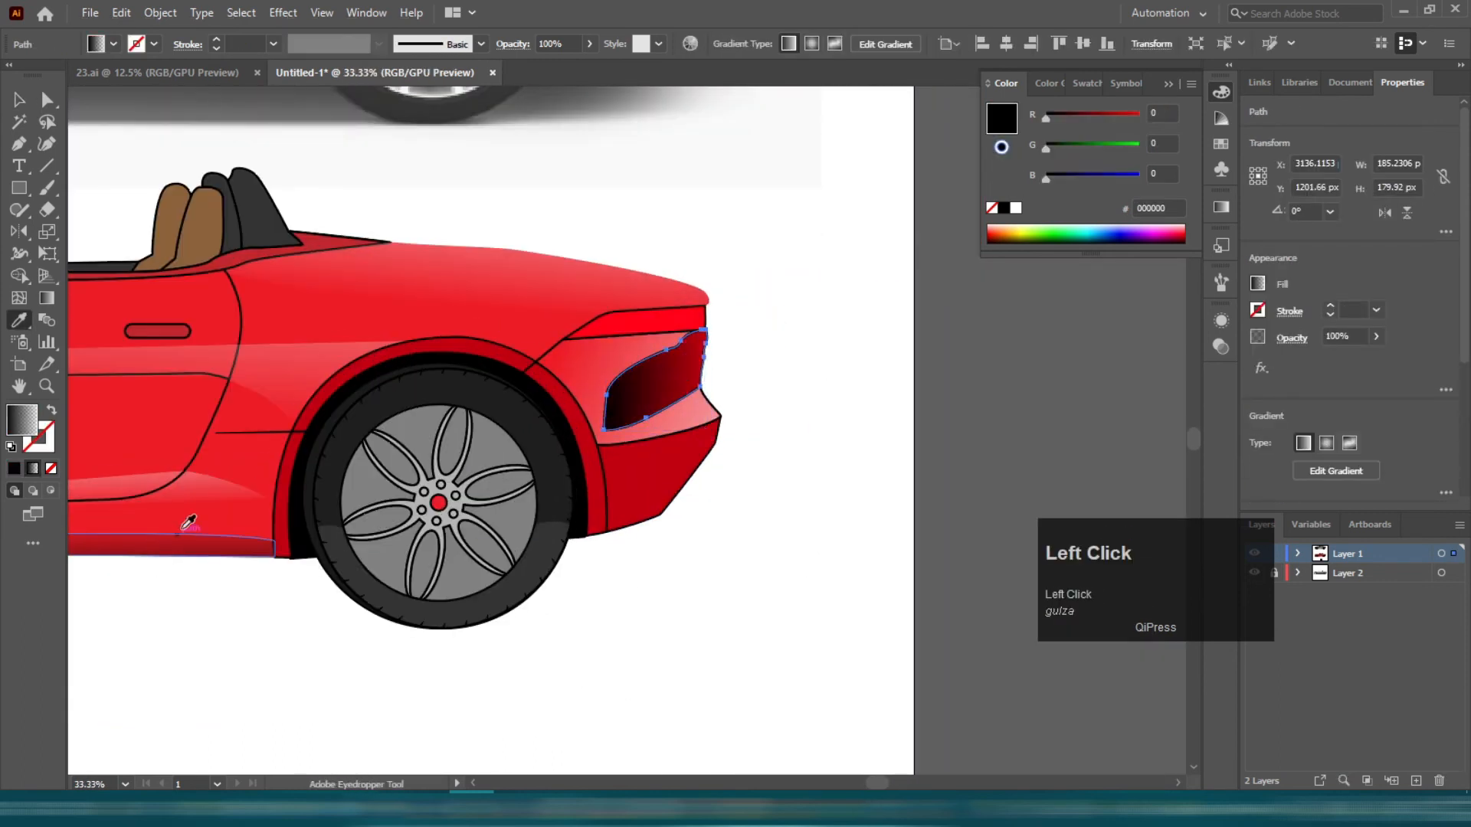
- Redirect the recess shadow's gradient vertically so the black fades upward from its lower edge
key(v)
scroll(746, 397, up, 1)
key(g)
drag(646, 413, 623, 264)
drag(651, 453, 623, 341)
drag(605, 460, 600, 324)
key(v)
click(817, 322)
- Duplicate the rear bumper's lower panel in place and give the copy the black shadow gradient, fading upward
scroll(812, 325, down, 2)
click(699, 419)
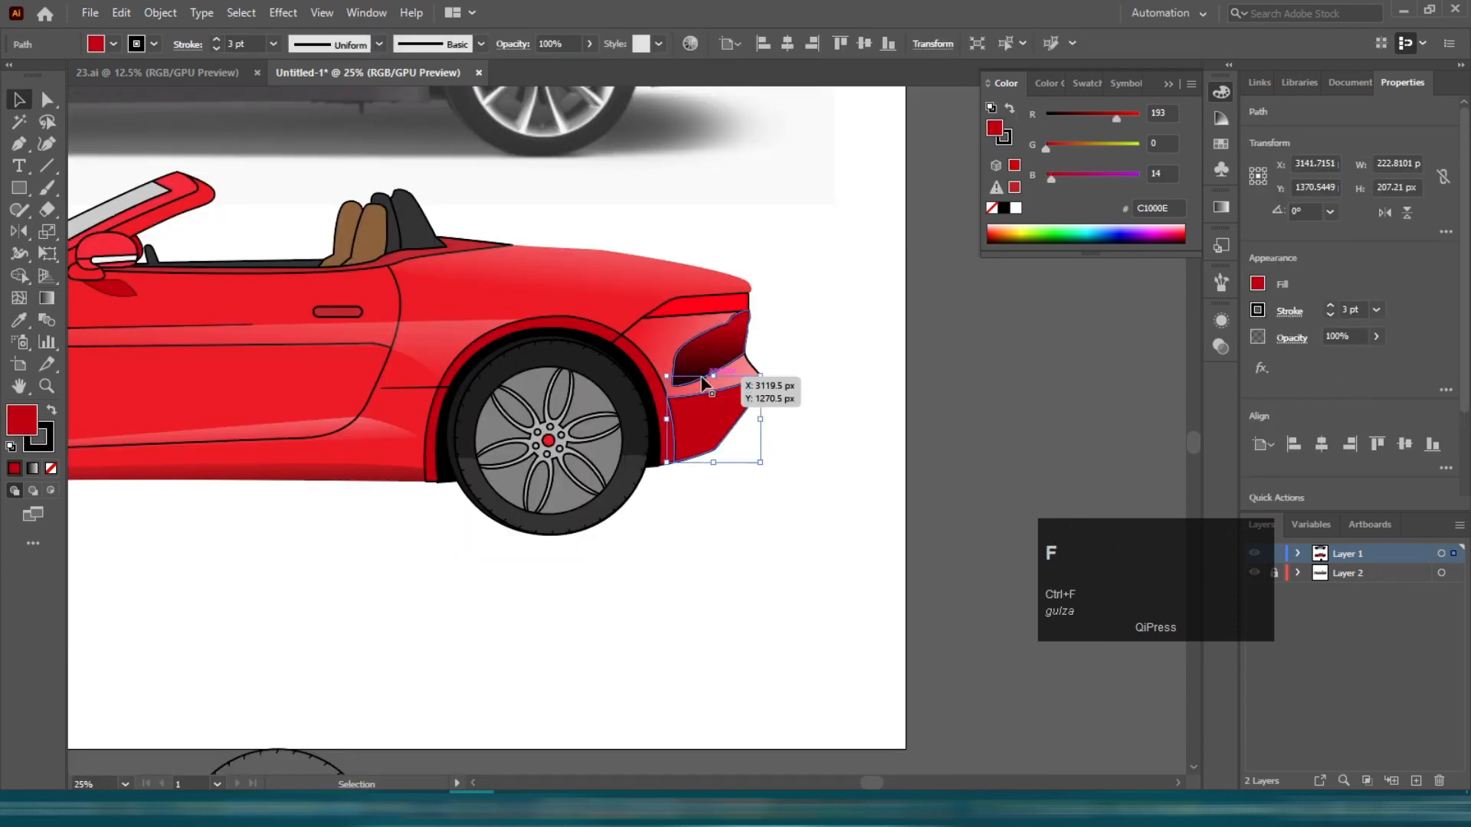
key(i)
click(402, 461)
key(v)
key(g)
key(v)
click(744, 446)
- Draw a four-sided inner shape inside the taillight with the Pen tool and adjust its upper front corner
scroll(733, 444, up, 1)
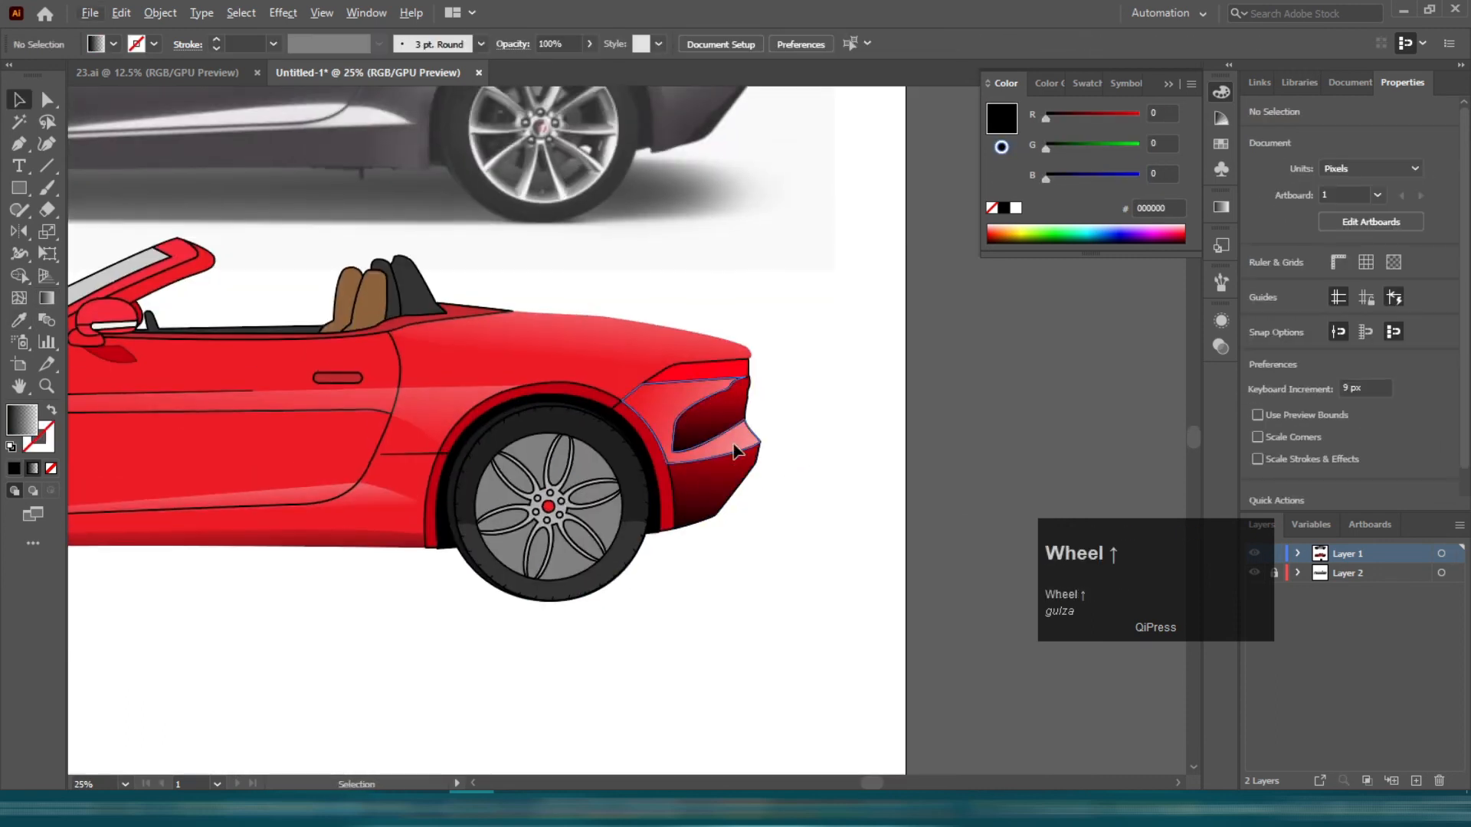
scroll(733, 444, up, 2)
scroll(899, 430, down, 2)
drag(474, 530, 630, 577)
scroll(728, 624, down, 1)
scroll(559, 654, up, 1)
scroll(943, 429, up, 4)
key(p)
click(923, 414)
click(498, 443)
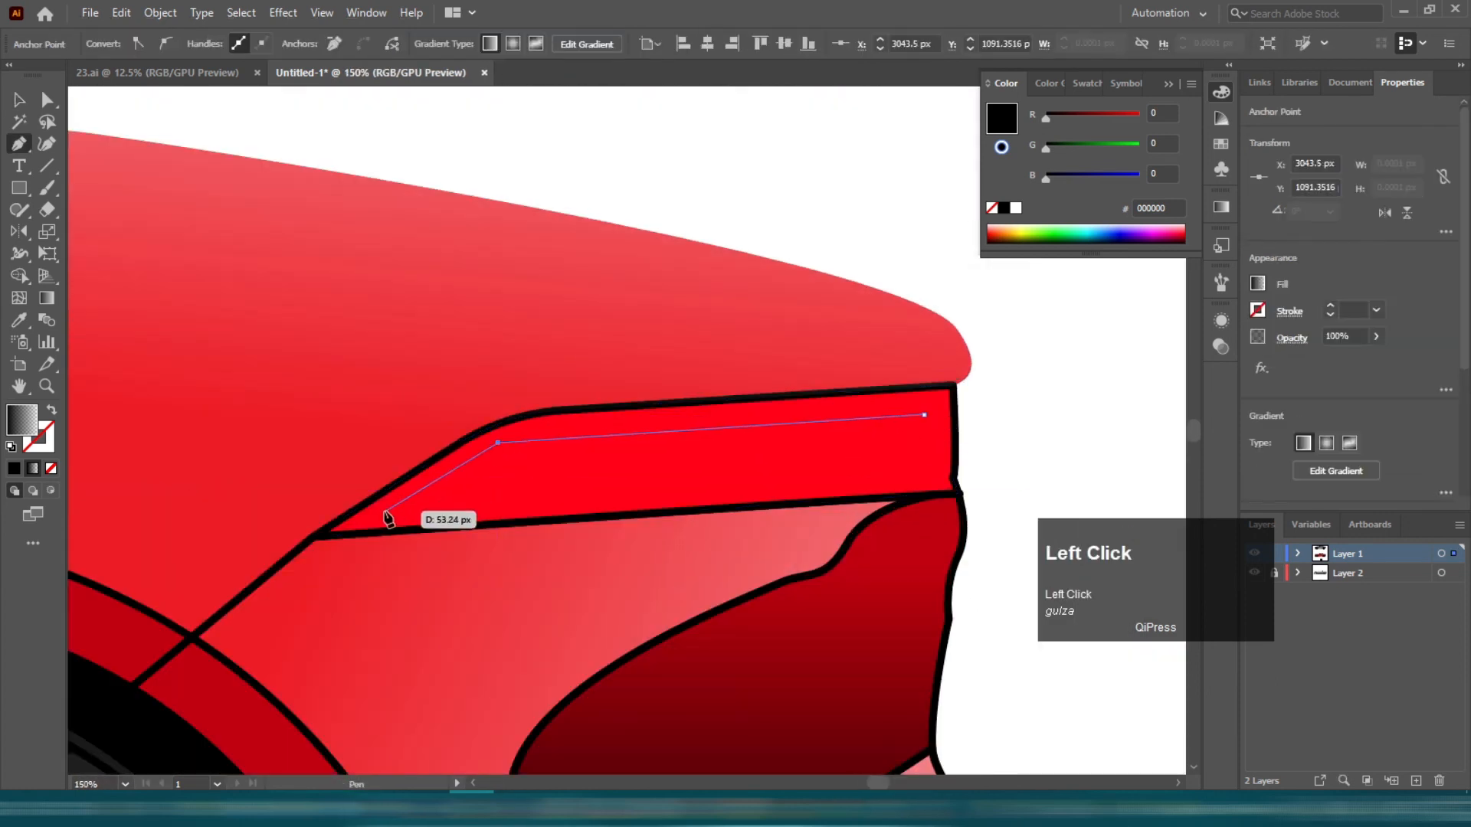
click(385, 512)
click(923, 476)
key(a)
click(499, 448)
- Change the black gradient stop of the taillight's inner shape to red FF0000
key(v)
drag(1046, 118, 1144, 118)
click(820, 231)
scroll(820, 232, down, 5)
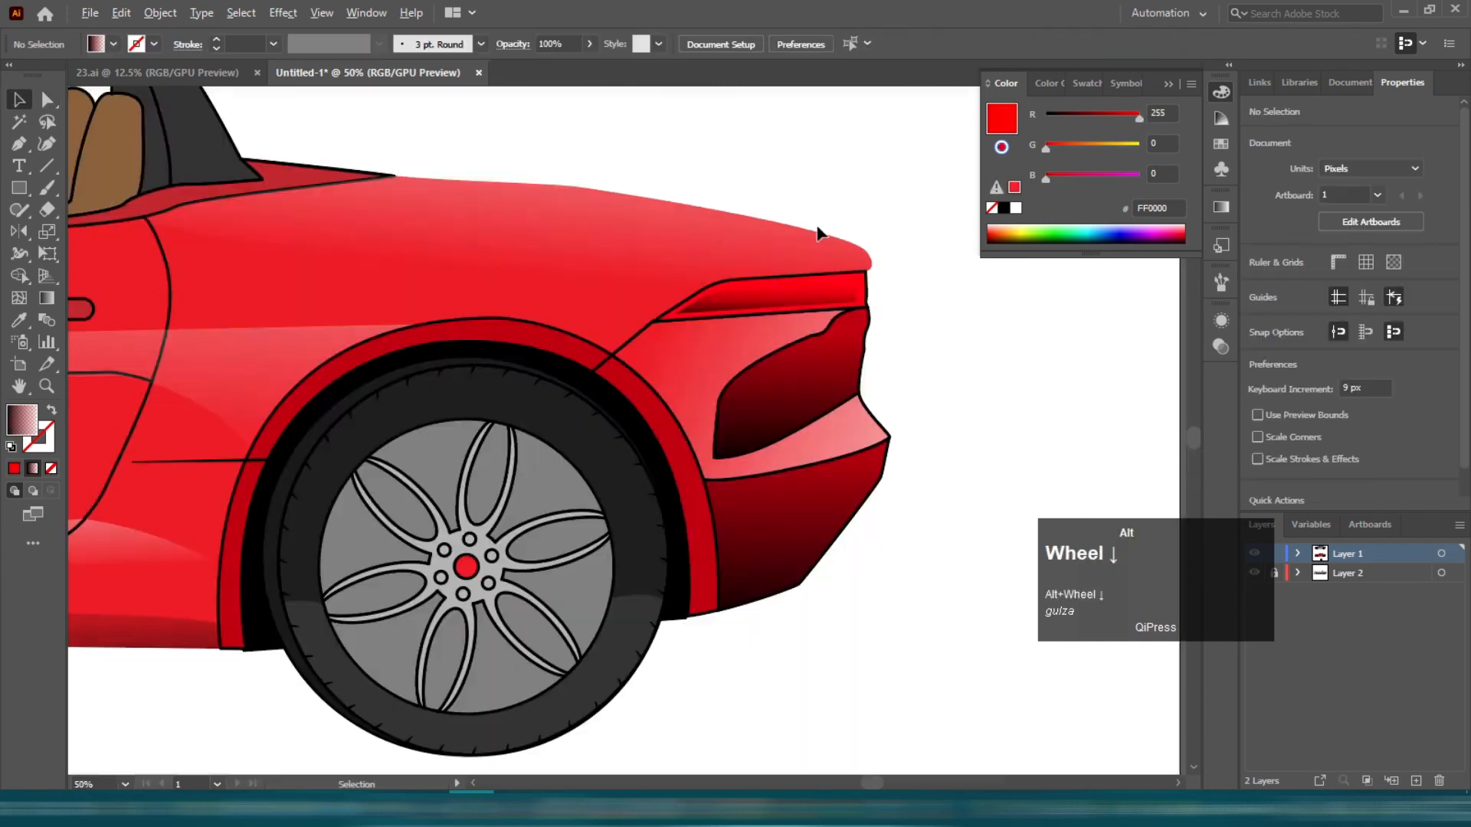
- Fill the taillight's inner shape with a solid orange swatch
click(805, 288)
click(1220, 144)
click(1159, 142)
click(902, 259)
scroll(902, 259, up, 3)
click(651, 337)
click(1147, 142)
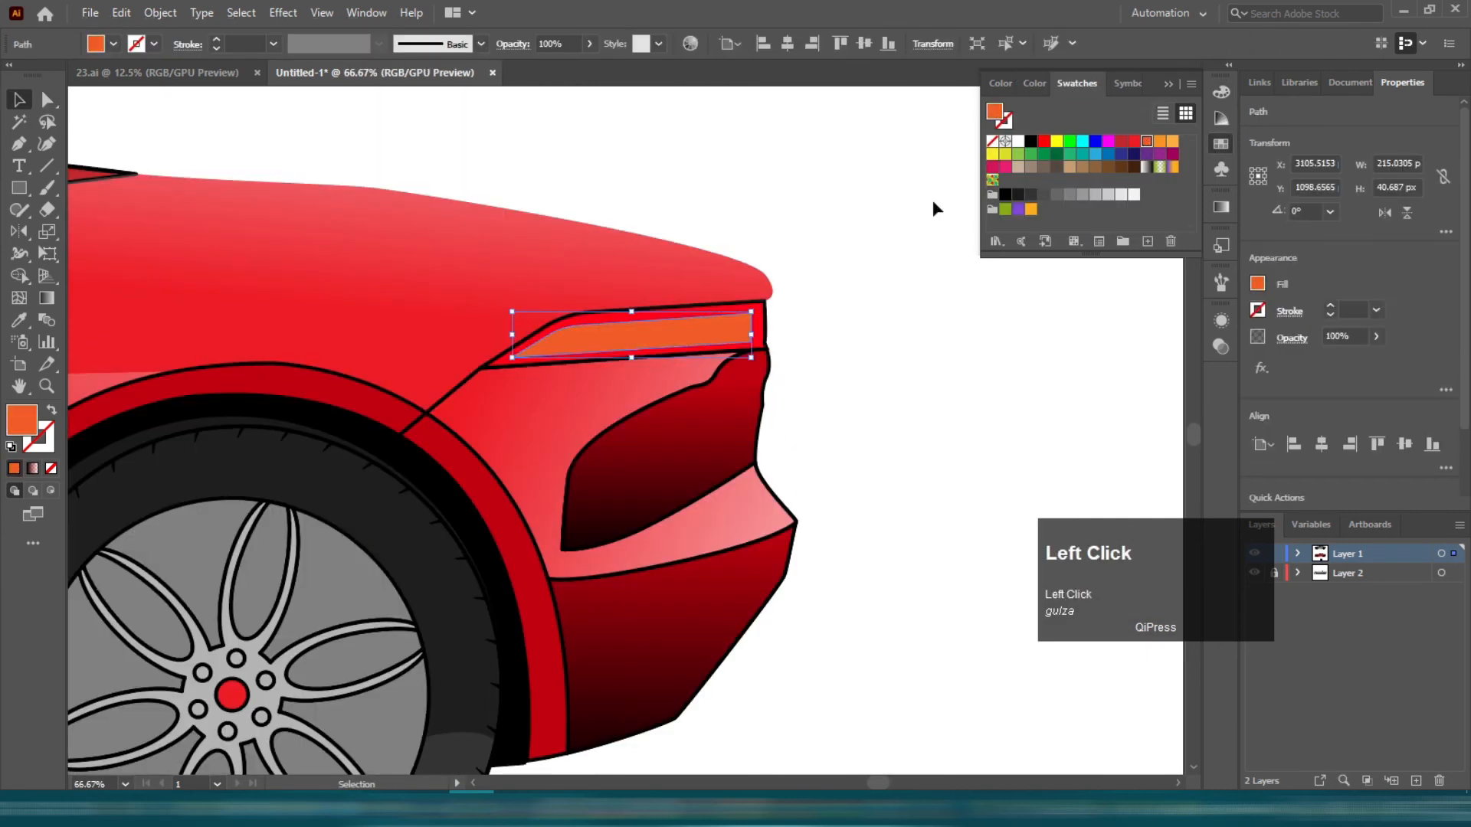
- Recolor the taillight's inner shape to a lighter orange and soften it with a Gaussian Blur effect
click(1160, 142)
click(283, 12)
mouse_move(383, 318)
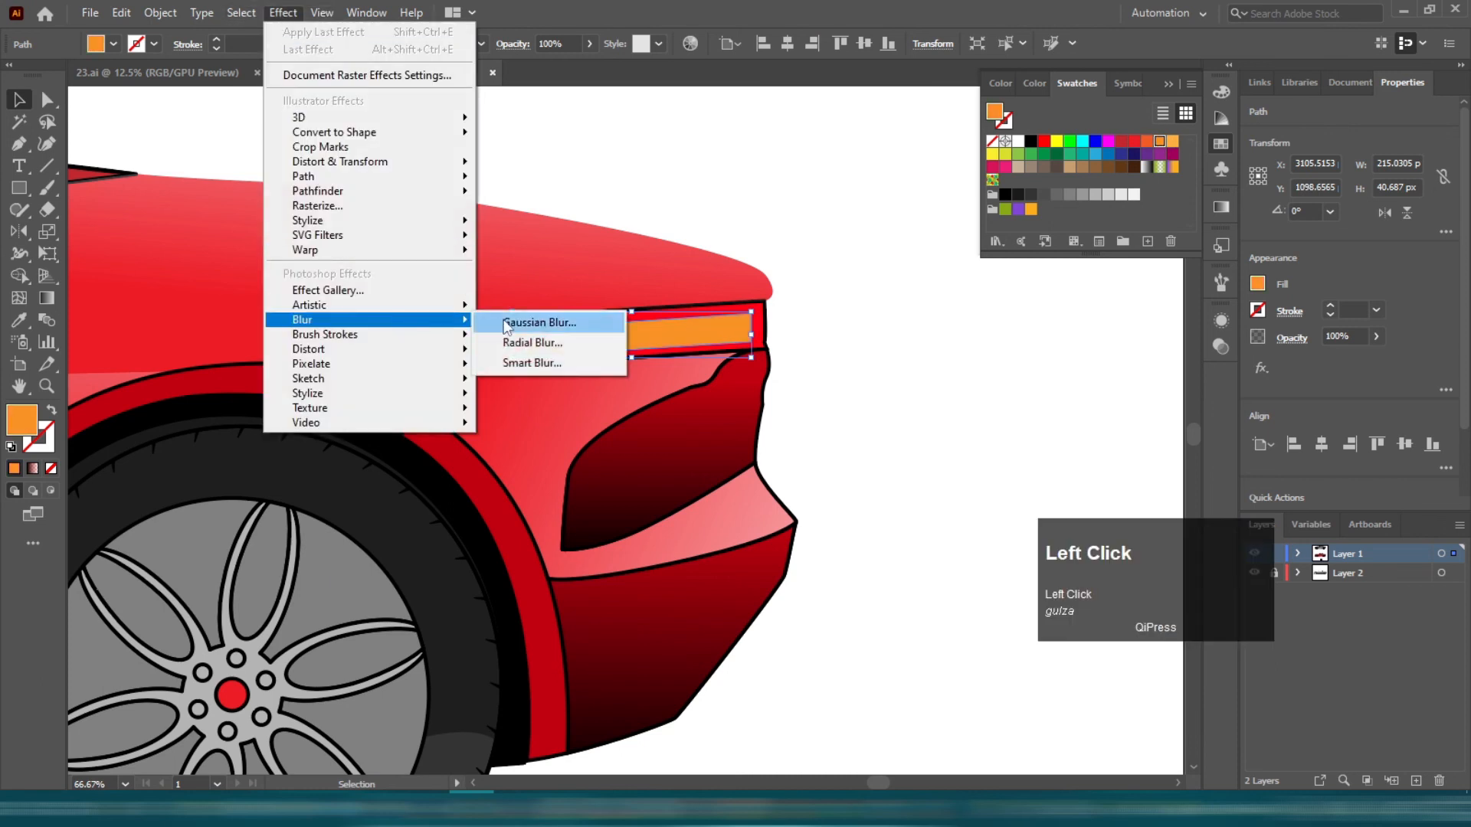
click(575, 318)
drag(1092, 259, 1110, 259)
click(1120, 300)
click(851, 382)
- Duplicate the grey windshield in place and remove the stroke from the copy
scroll(812, 389, down, 4)
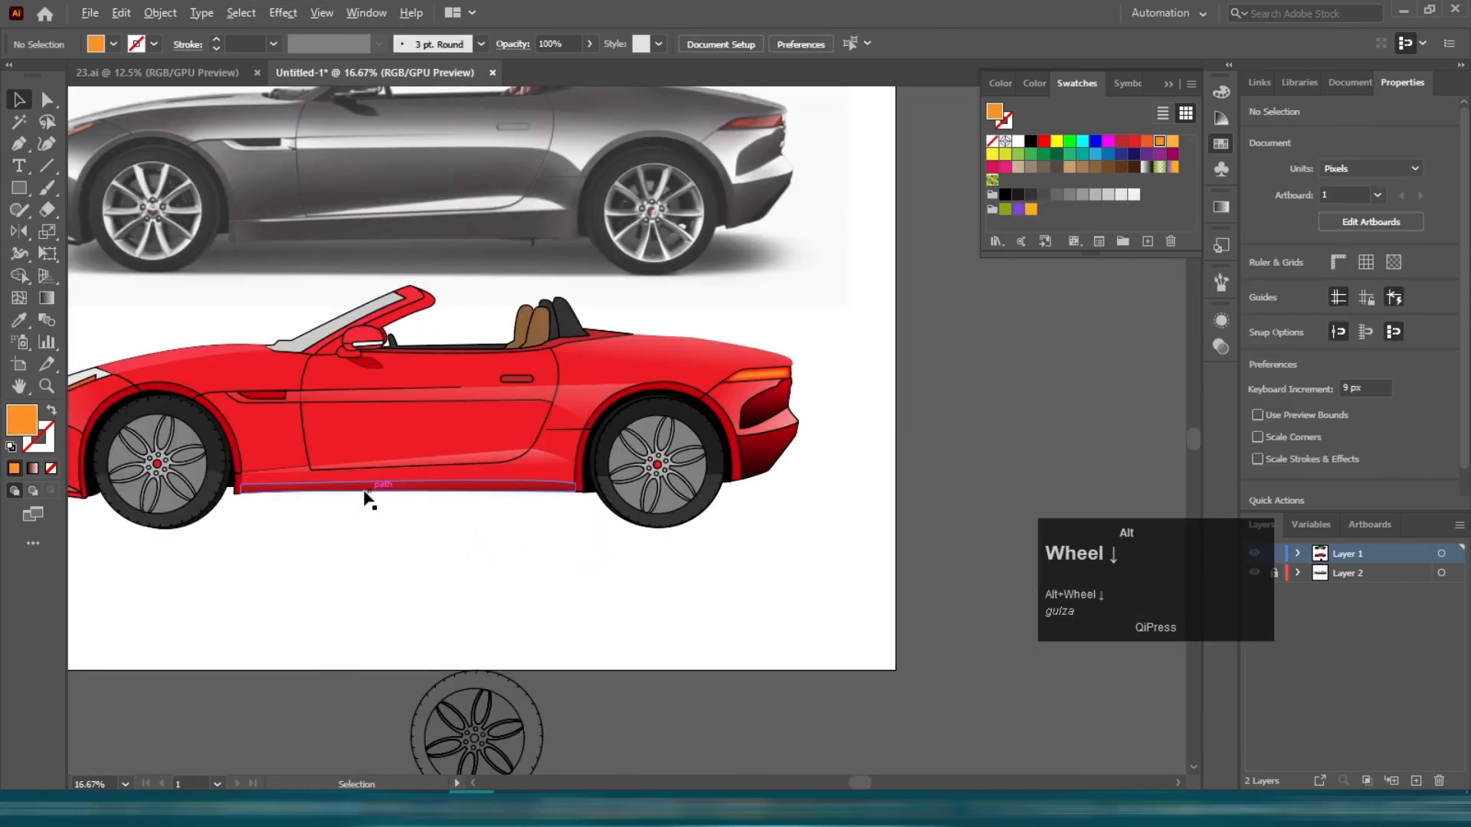
drag(211, 484, 412, 482)
scroll(586, 299, up, 3)
click(564, 402)
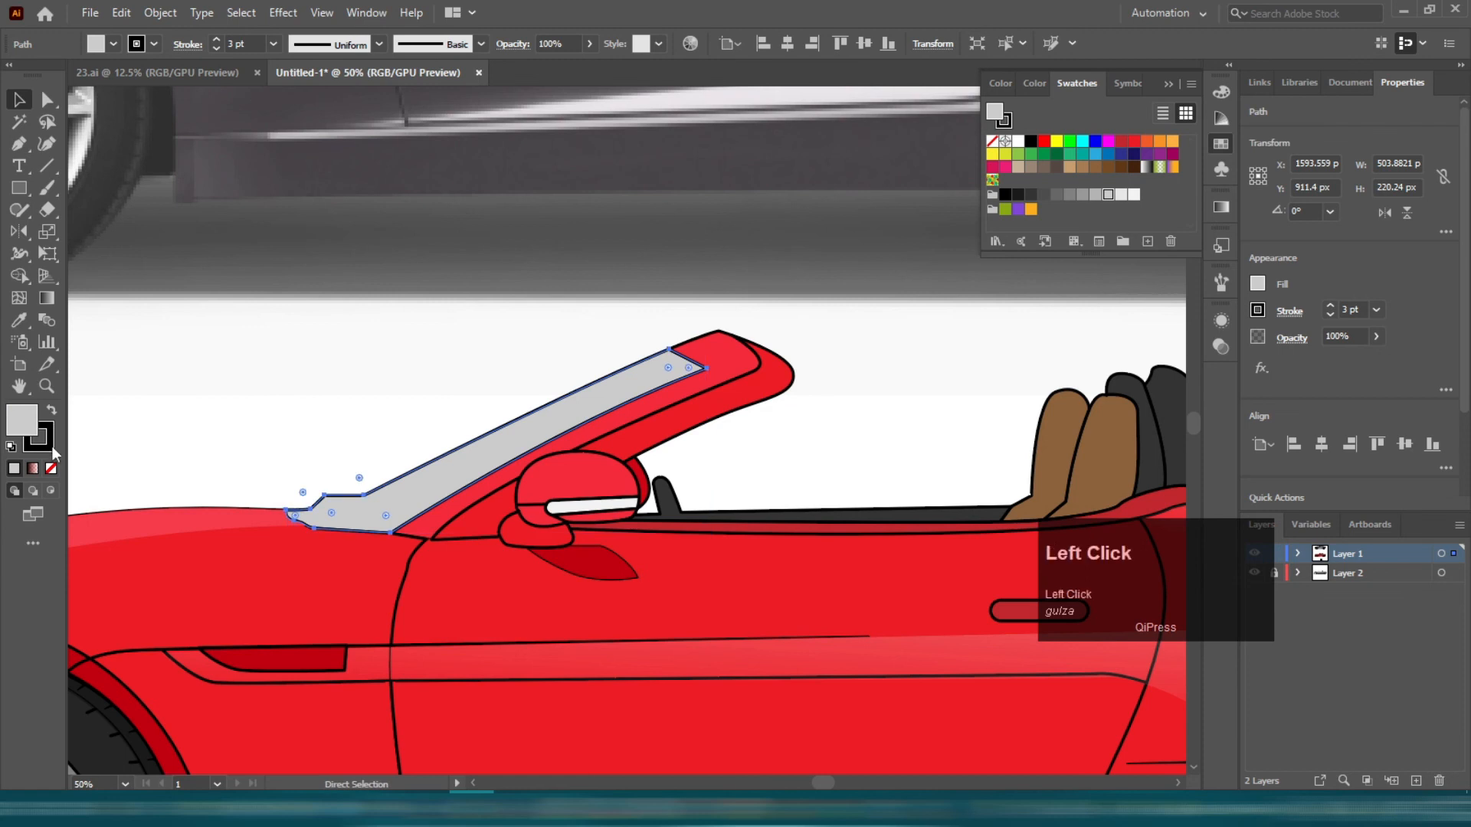
click(50, 446)
click(51, 468)
click(22, 419)
- Give the windshield copy a linear gradient from a teal start stop to a near-white end stop at 0% opacity
click(1220, 208)
click(1074, 359)
double_click(1003, 373)
click(1004, 374)
double_click(1004, 373)
click(1018, 432)
click(1022, 444)
click(994, 430)
click(1008, 444)
click(1165, 373)
double_click(1165, 372)
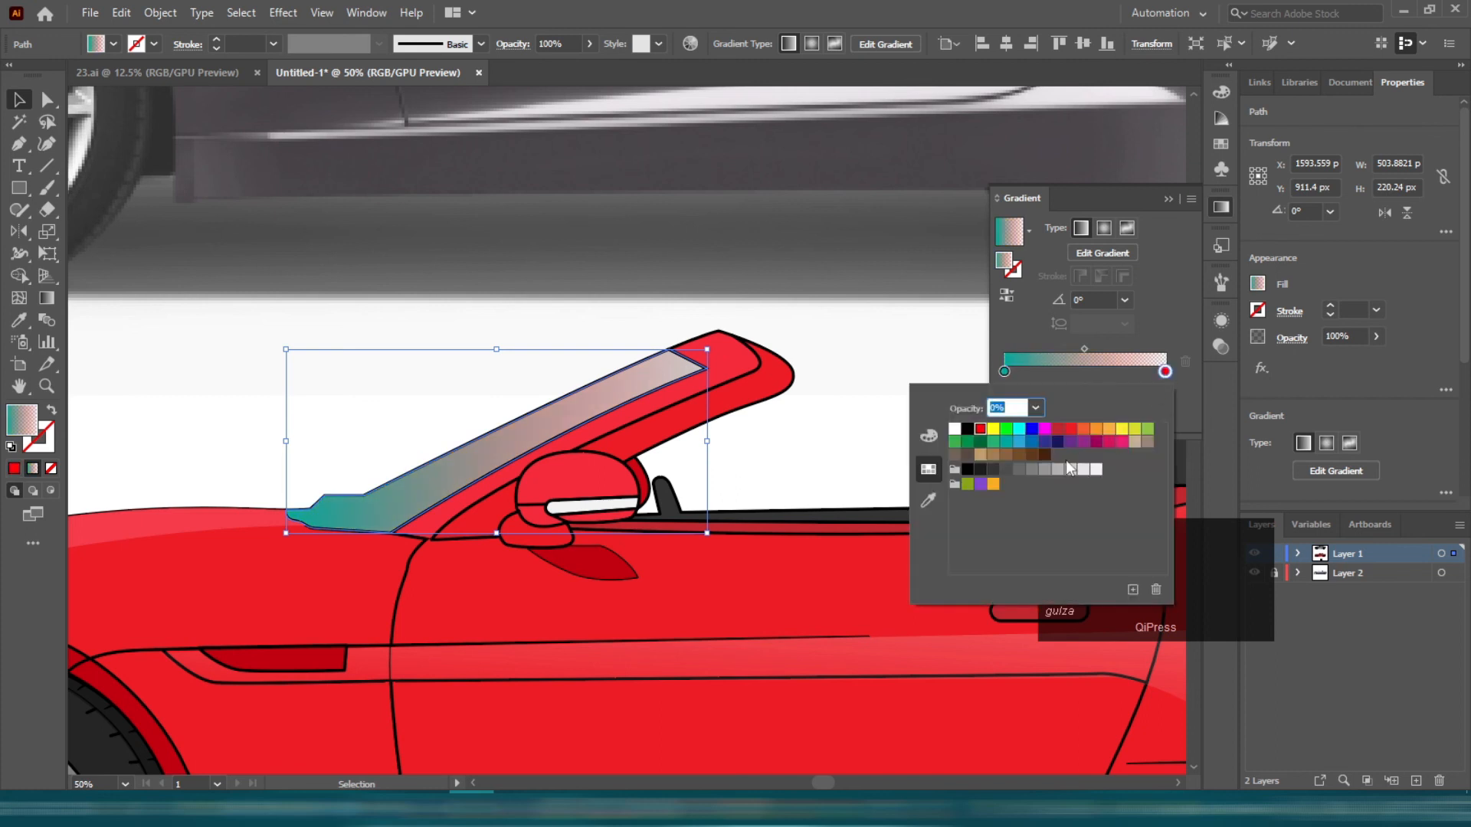
click(1096, 469)
click(871, 306)
- Redirect the windshield gradient to about 23.4° so the teal at the lower front fades up along the glass
key(g)
drag(264, 527, 791, 281)
drag(147, 584, 641, 388)
key(v)
click(404, 344)
- Draw a curved closed shape over the rear part of the rearmost dark headrest and trim it to the outline with Shape Builder
scroll(404, 346, down, 4)
scroll(575, 584, up, 1)
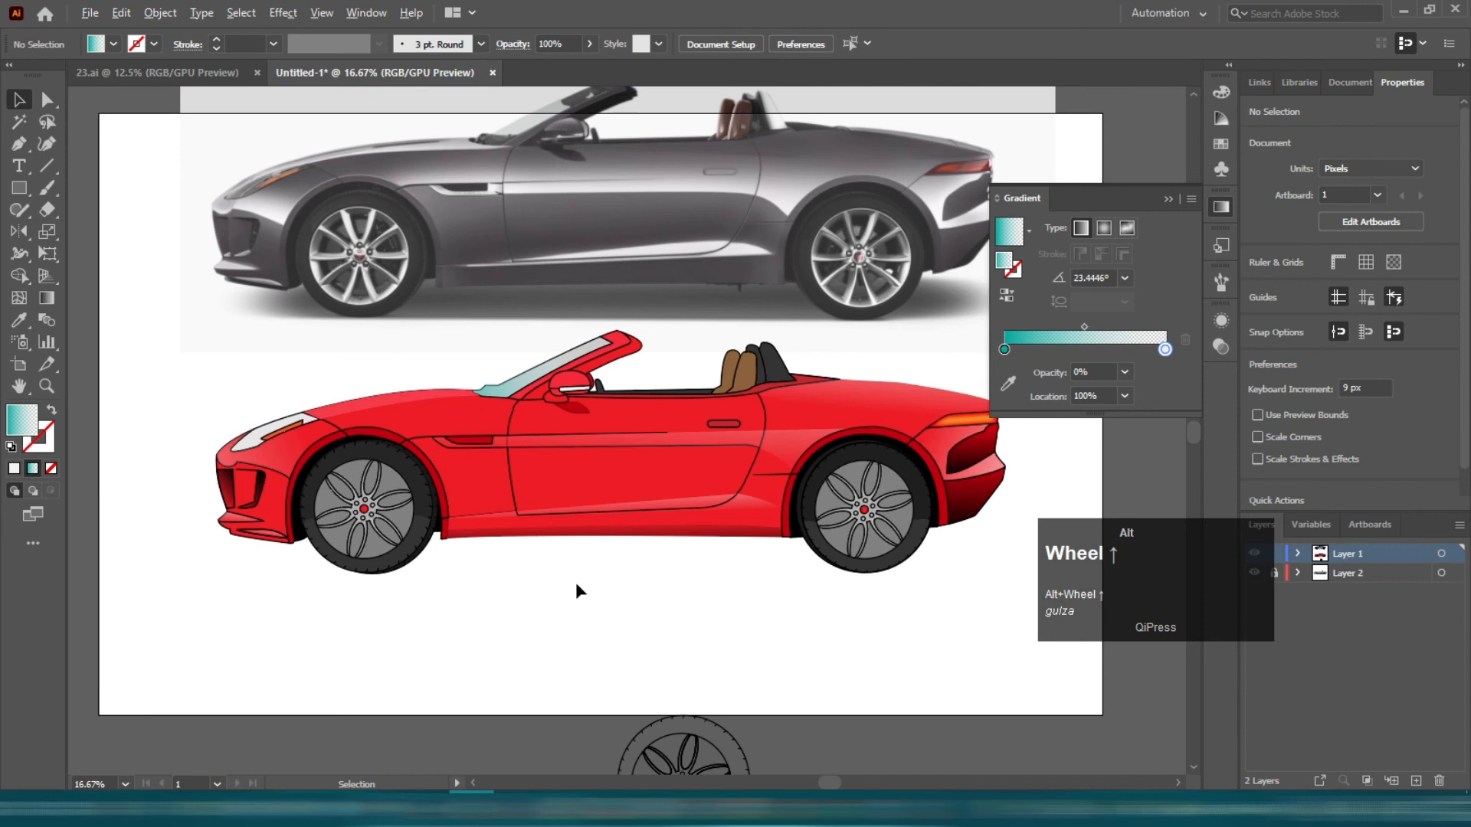
scroll(690, 506, up, 1)
scroll(833, 435, up, 1)
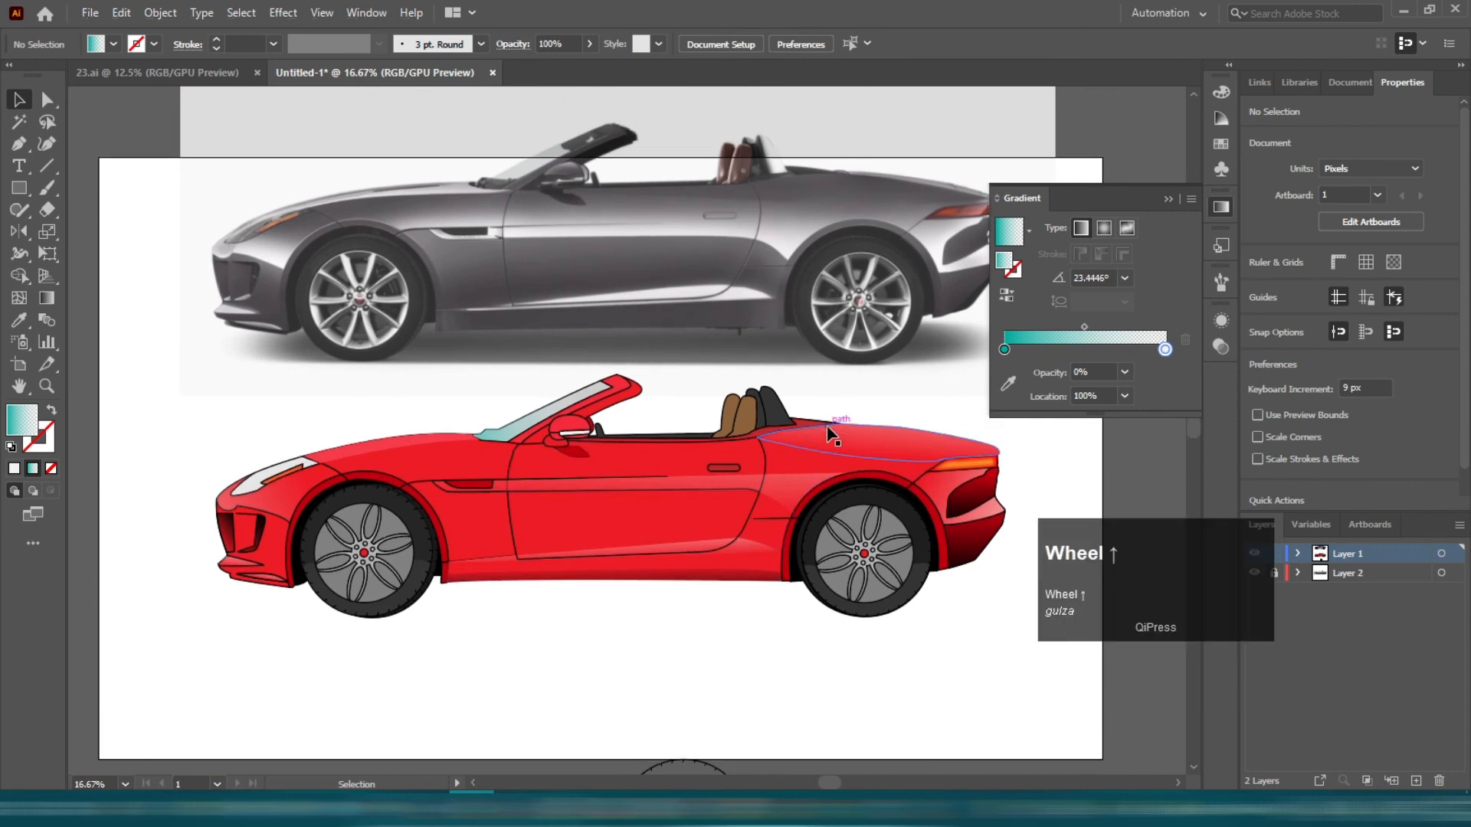
scroll(833, 435, up, 5)
key(p)
click(545, 372)
drag(659, 598, 669, 674)
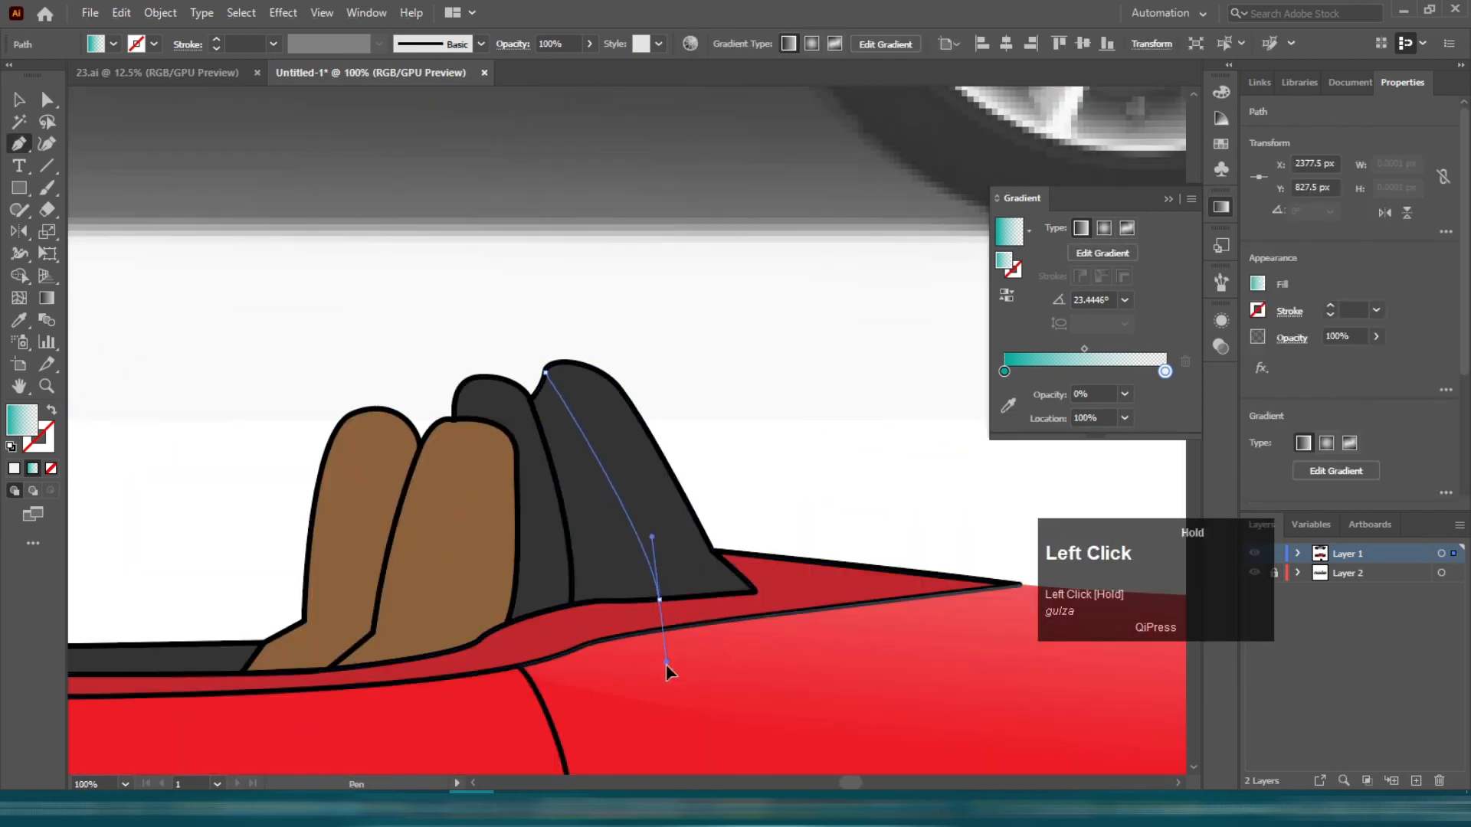
click(683, 605)
click(812, 595)
click(768, 418)
click(624, 318)
click(538, 342)
click(544, 373)
key(v)
shift+click(576, 490)
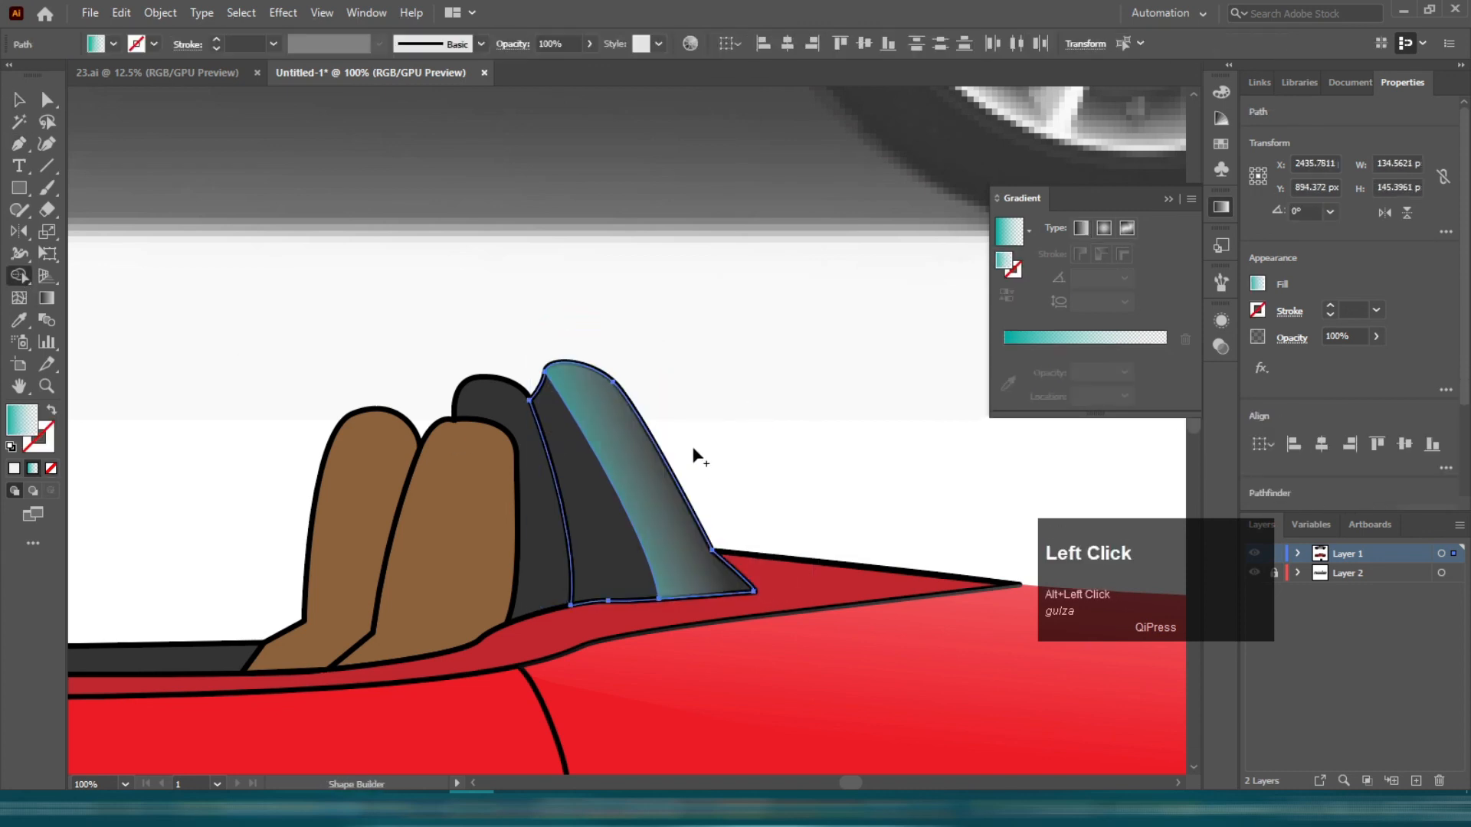
key(i)
click(775, 660)
key(ctrl+z)
- Fill the dark headrest's trimmed shape with the body's white highlight gradient and angle it to about -151°
key(v)
click(815, 388)
click(626, 485)
key(i)
click(776, 660)
click(662, 441)
click(1106, 252)
drag(780, 341, 603, 439)
key(v)
click(774, 384)
- Draw a closed Pen shape over the front part of the nearer brown seat, from its top down to its base
drag(456, 505, 559, 462)
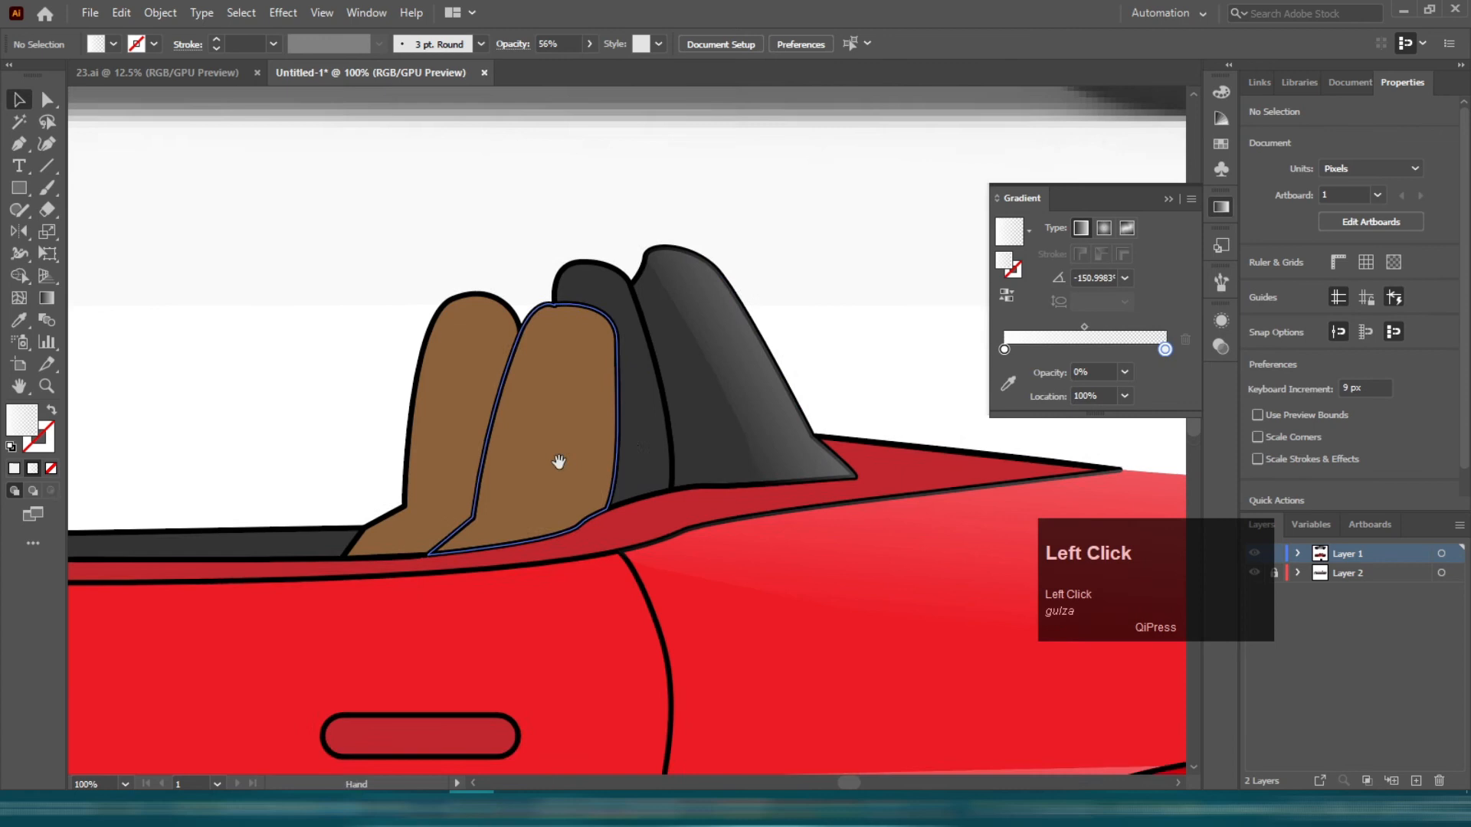
scroll(682, 441, down, 3)
scroll(680, 416, up, 4)
key(p)
scroll(709, 390, down, 4)
scroll(705, 432, up, 5)
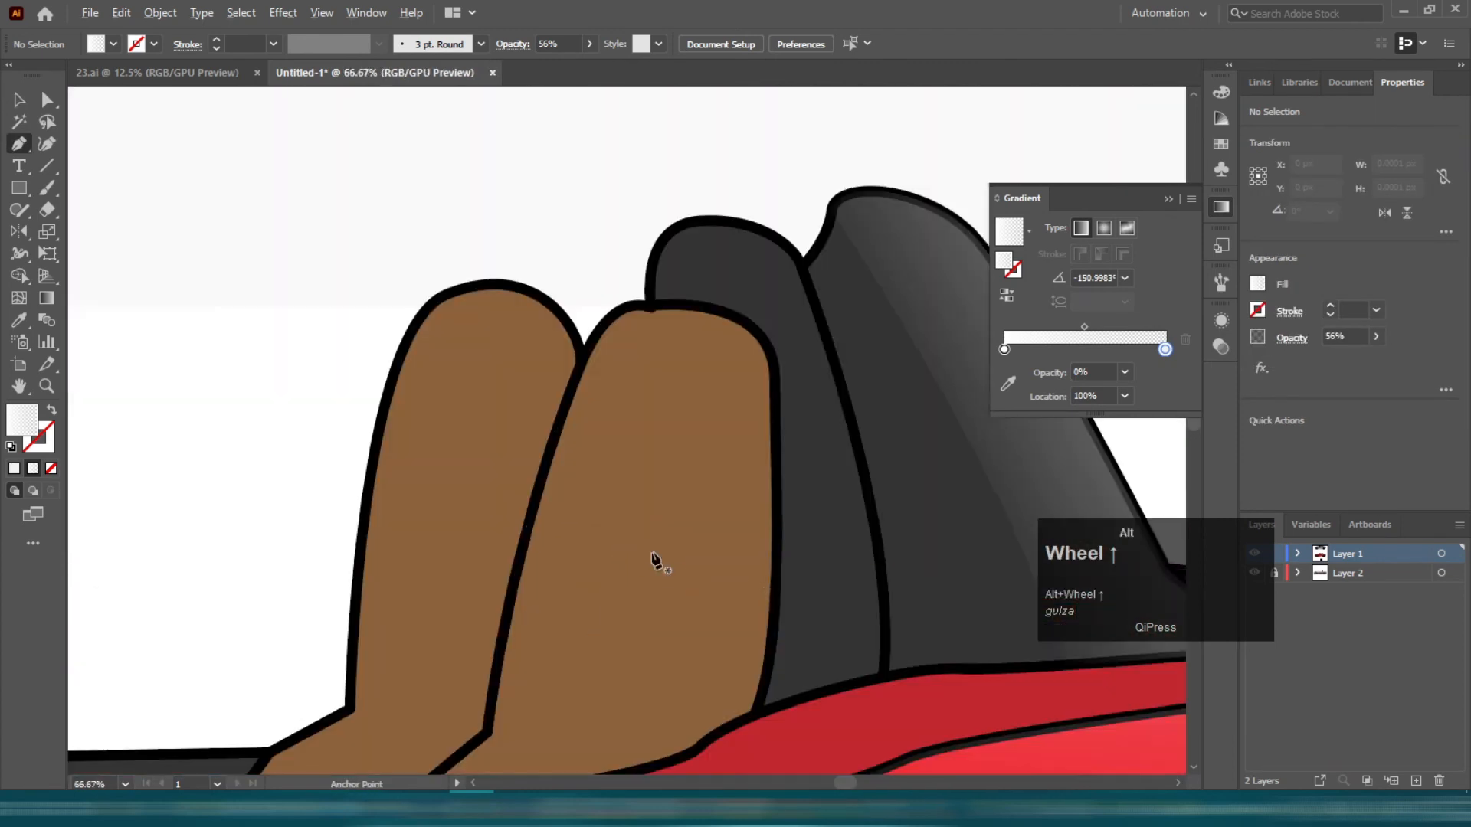
click(650, 309)
scroll(639, 329, down, 5)
drag(544, 493, 541, 518)
click(543, 493)
click(374, 518)
scroll(389, 505, down, 2)
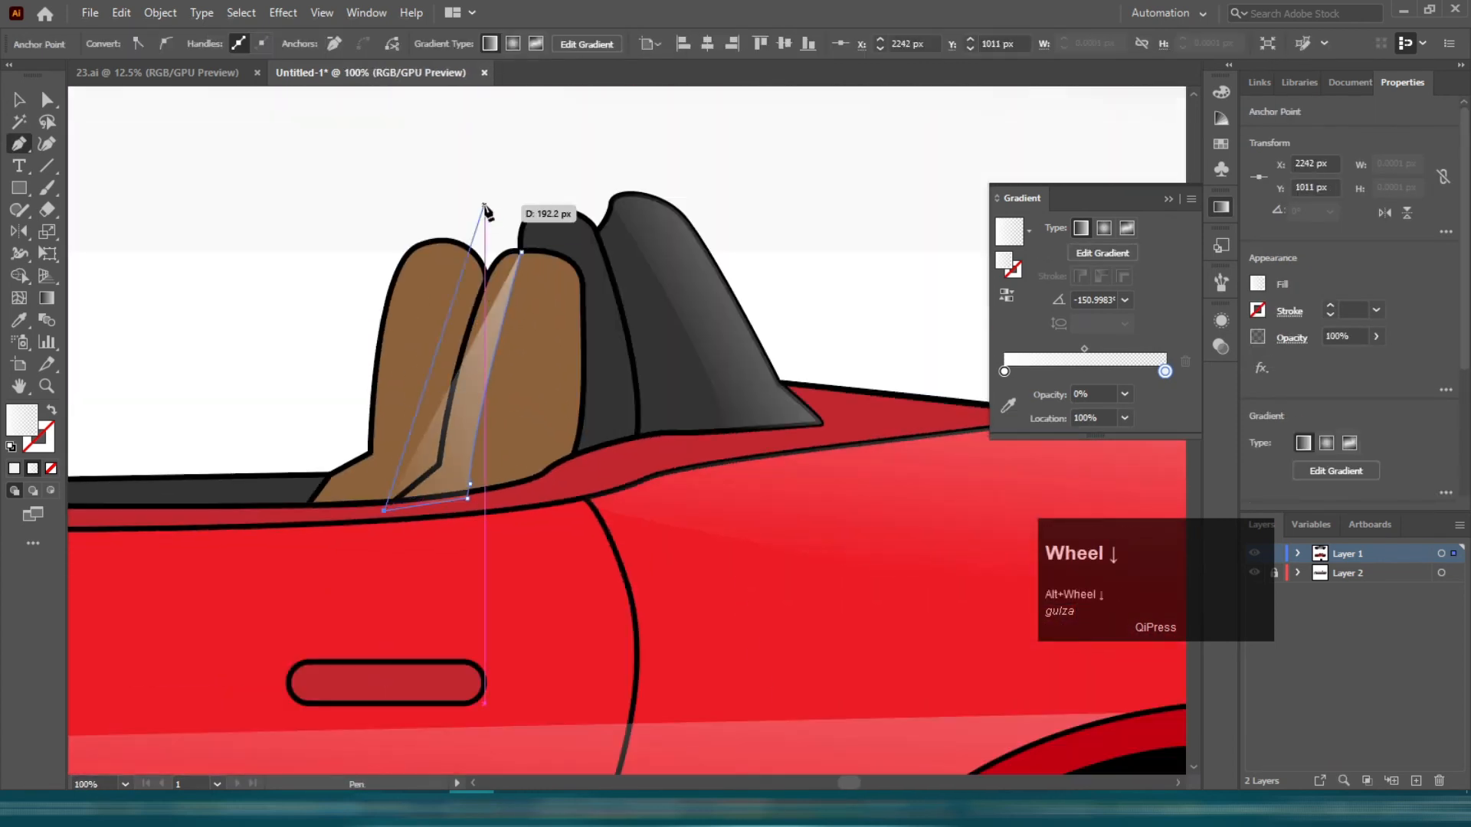
click(486, 205)
click(522, 252)
- Trim the highlight shape to the nearer brown seat's outline with Shape Builder
key(v)
shift+click(558, 306)
click(20, 276)
alt+click(474, 268)
- Redirect the nearer brown seat's highlight gradient to about -8.3° so the white fades inward from the front edge
key(v)
click(491, 326)
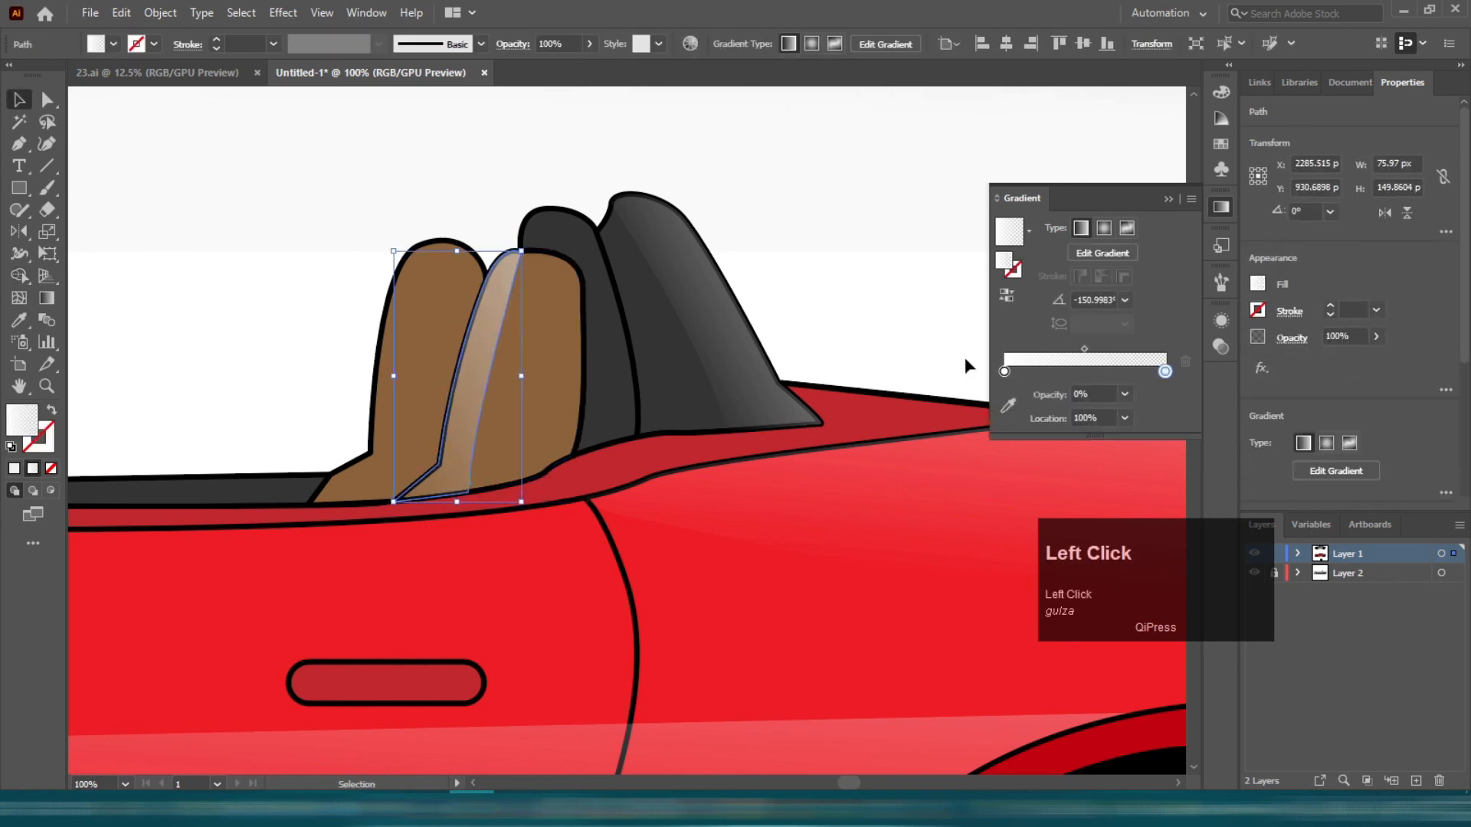
key(g)
drag(351, 447, 804, 191)
mouse_move(394, 366)
mouse_down()
mouse_move(497, 398)
mouse_move(496, 384)
mouse_up()
key(v)
click(252, 285)
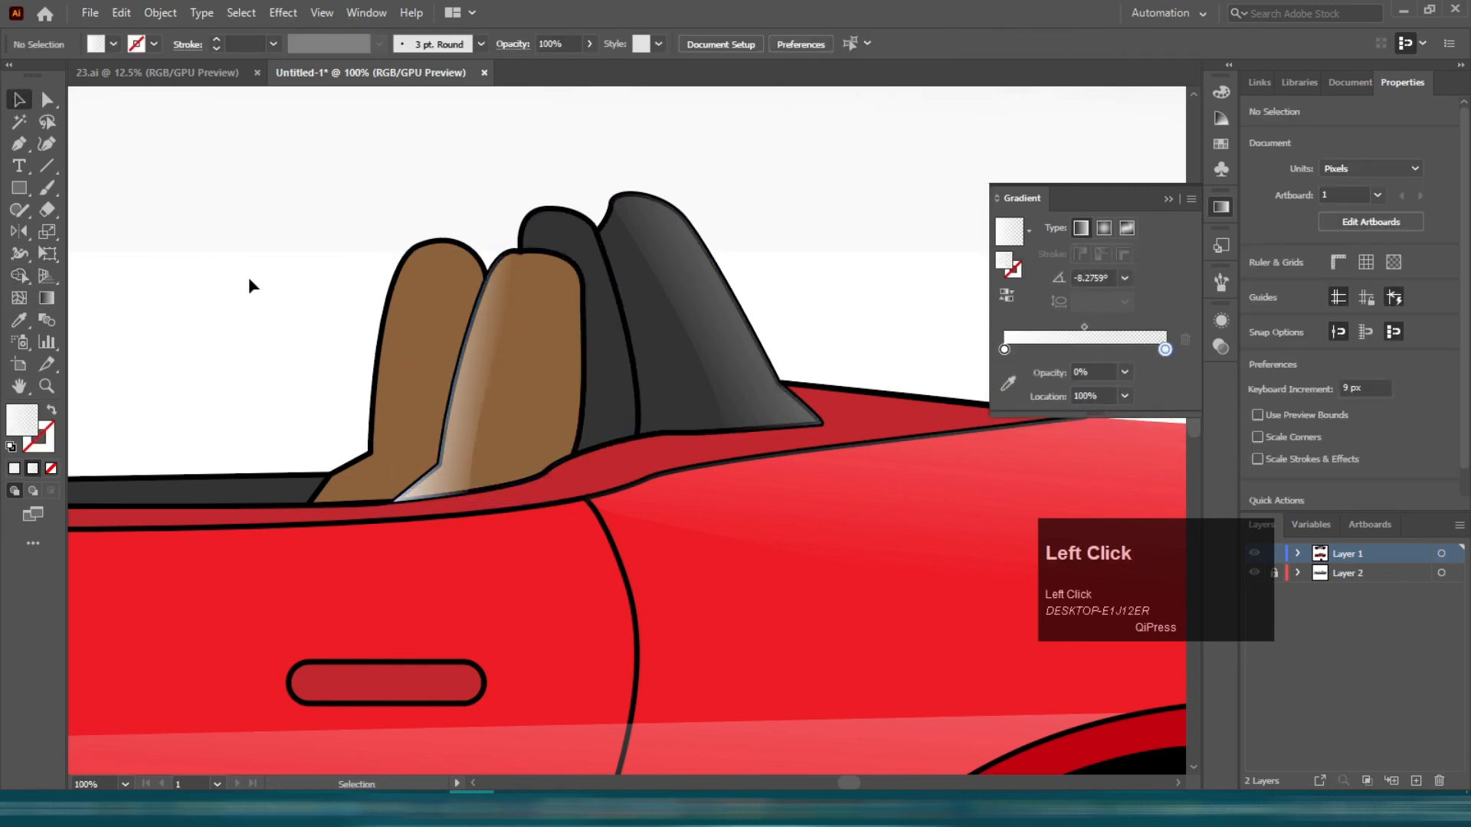
- Draw a closed highlight shape over the front part of the farther brown seat and trim it to the seat's outline
scroll(395, 297, down, 3)
scroll(598, 475, up, 2)
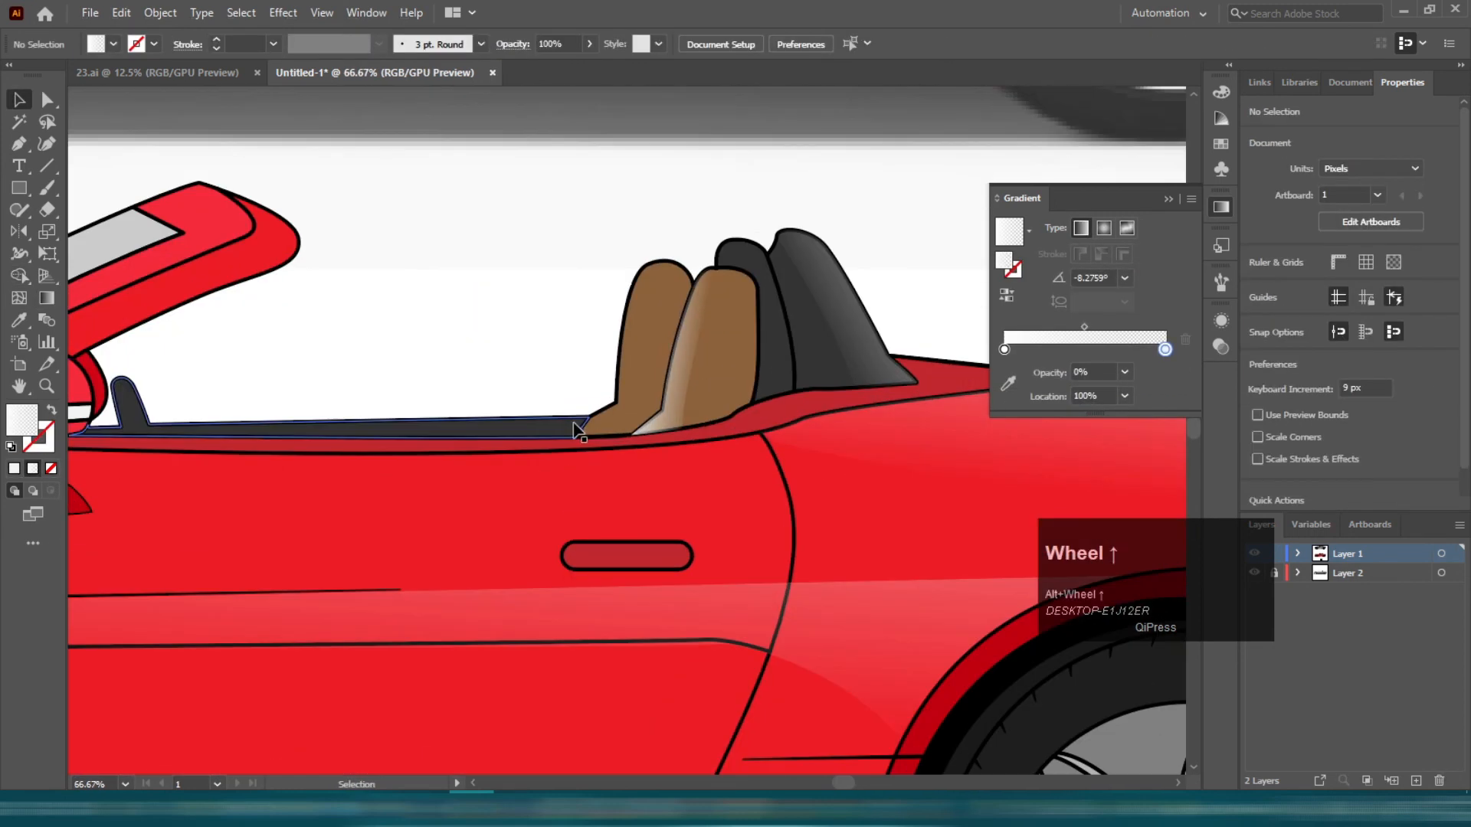
key(p)
click(660, 245)
drag(634, 403, 634, 410)
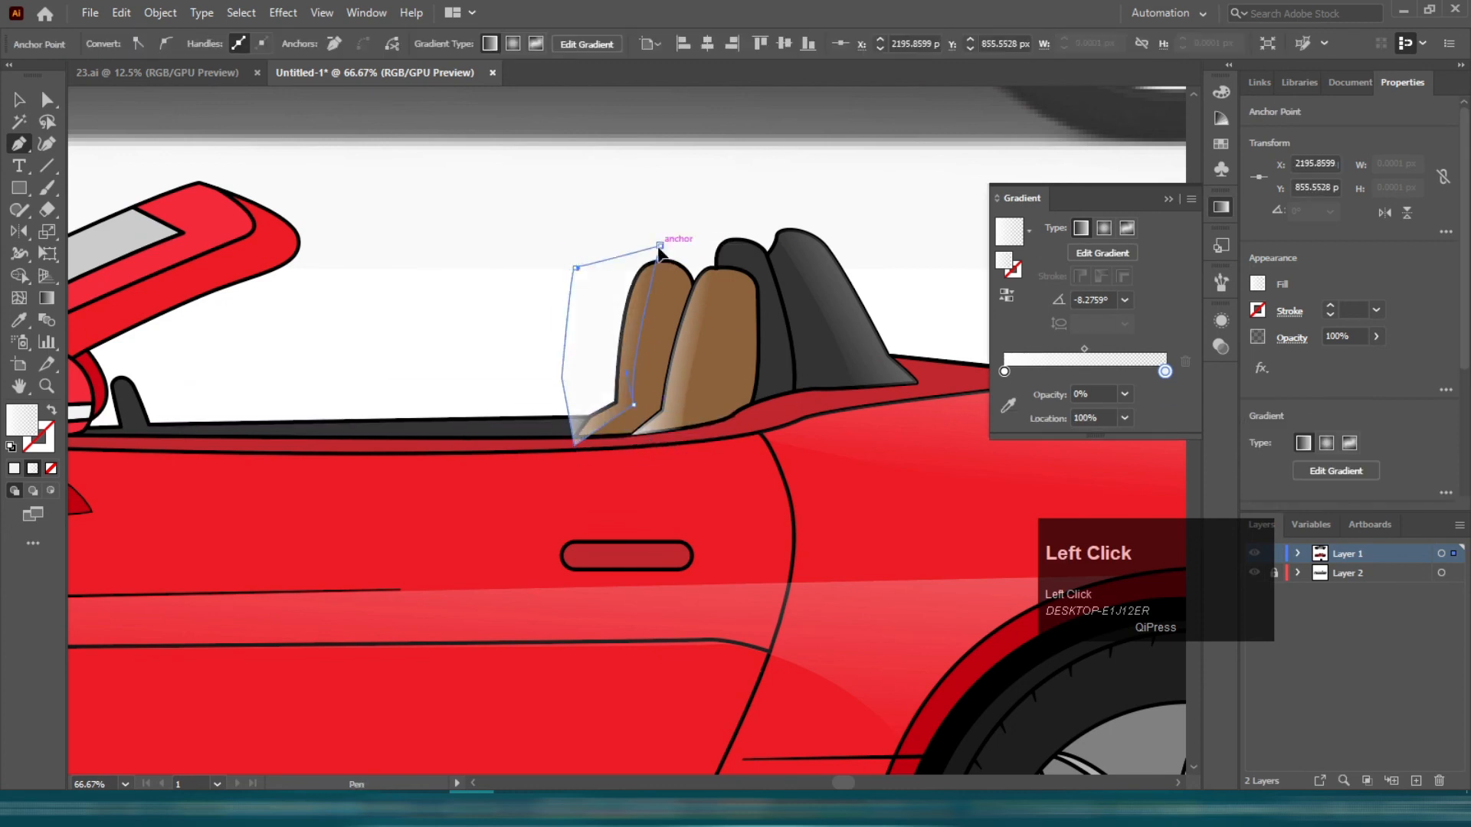
key(v)
shift+click(665, 306)
click(19, 277)
key(v)
click(490, 302)
- Redirect the farther brown seat's highlight gradient to about -41° so the white fades inward from the upper front edge
click(631, 338)
key(g)
drag(589, 253, 642, 358)
drag(536, 269, 646, 335)
key(v)
click(430, 292)
- Duplicate the door's lower panel in place and fill the copy with the black shadow gradient, fading upward
scroll(626, 391, down, 4)
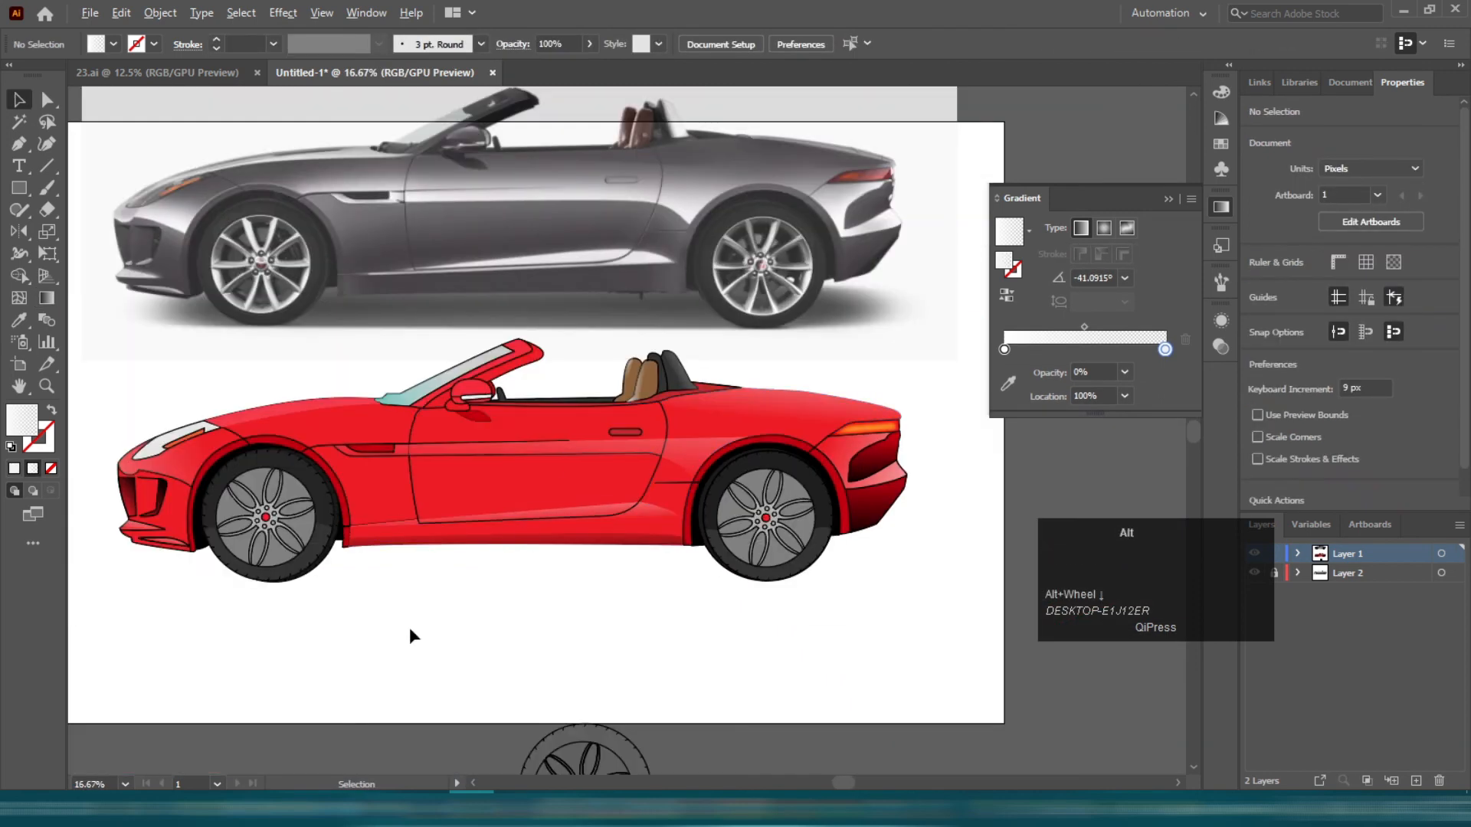
click(567, 475)
scroll(567, 474, up, 1)
key(g)
click(592, 511)
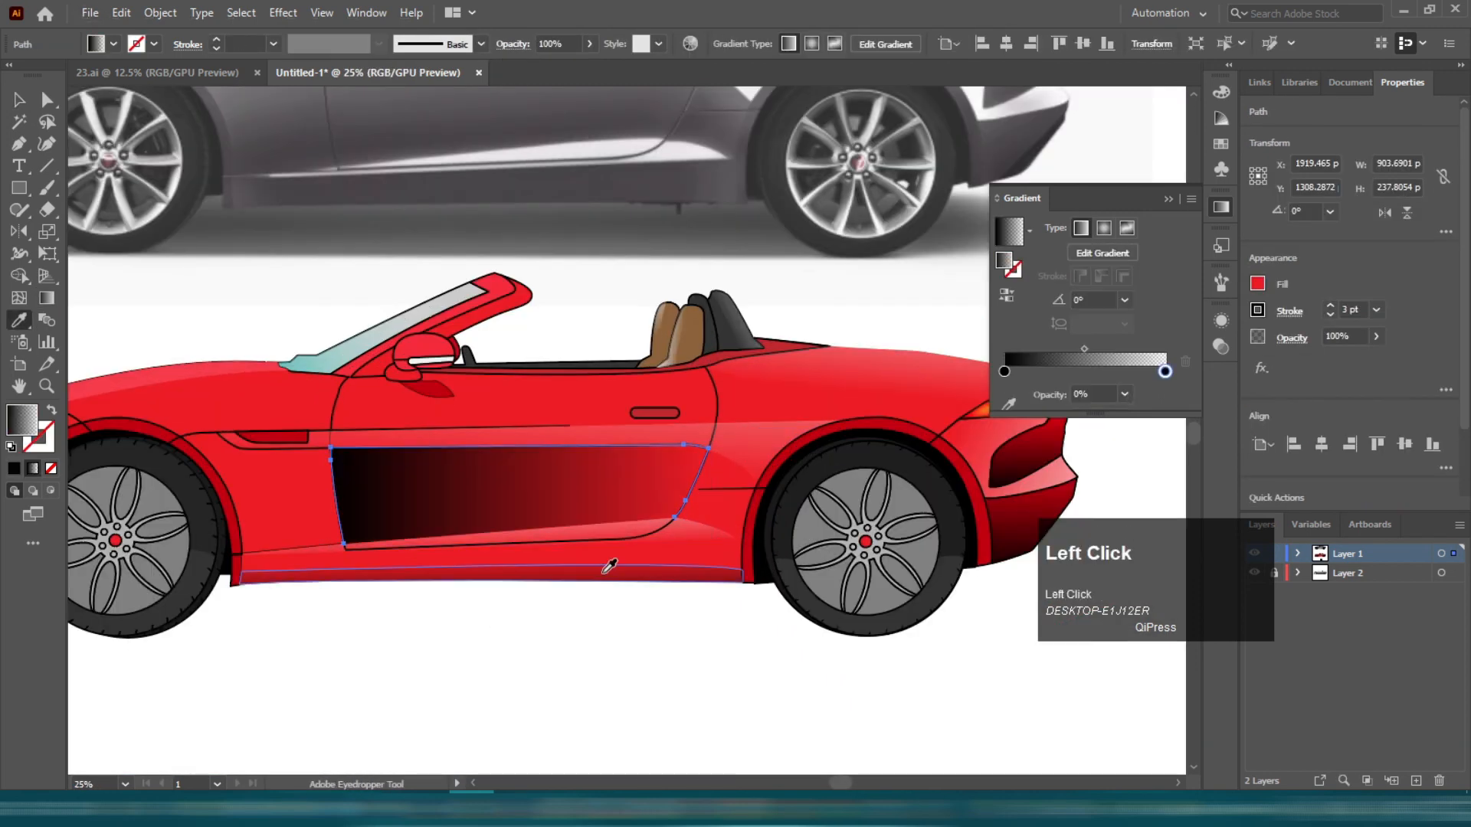
drag(577, 379, 576, 514)
drag(605, 331, 607, 516)
drag(603, 537, 606, 464)
drag(603, 651, 593, 435)
key(v)
click(686, 601)
- Duplicate the panel between the front wheel and door in place, remove the copy's stroke and apply the door's shadow gradient
scroll(685, 594, down, 2)
scroll(540, 602, up, 2)
click(444, 510)
key(i)
key(v)
click(42, 444)
click(51, 468)
click(22, 420)
key(i)
click(628, 467)
- Redirect the front fender panel's shadow gradient so the black fades upward from its lower edge
key(g)
drag(455, 598, 446, 433)
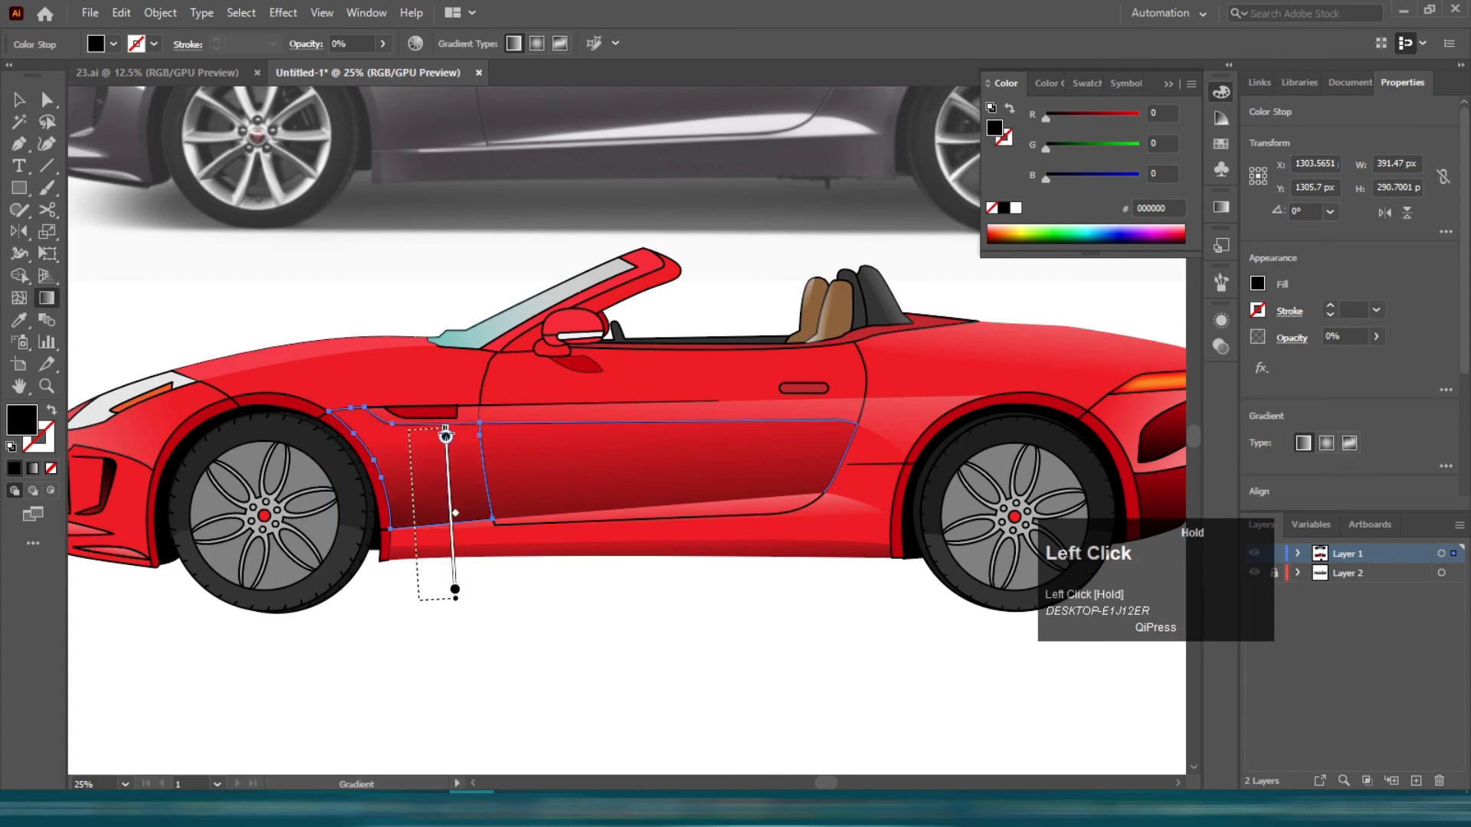
scroll(700, 565, down, 2)
scroll(835, 589, up, 2)
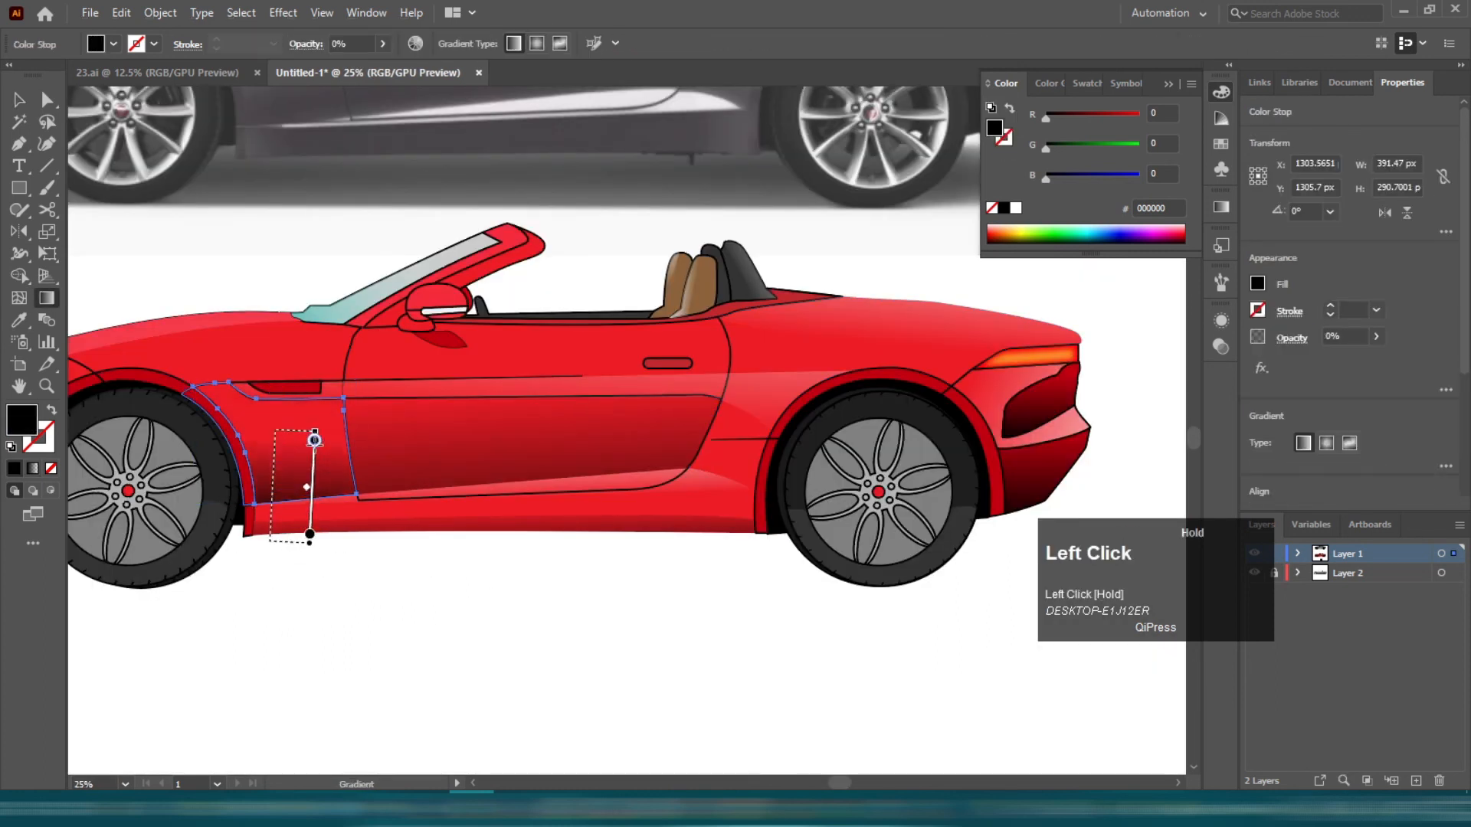
key(v)
click(492, 605)
scroll(492, 605, down, 1)
scroll(681, 529, up, 2)
click(623, 507)
scroll(616, 502, down, 2)
click(585, 642)
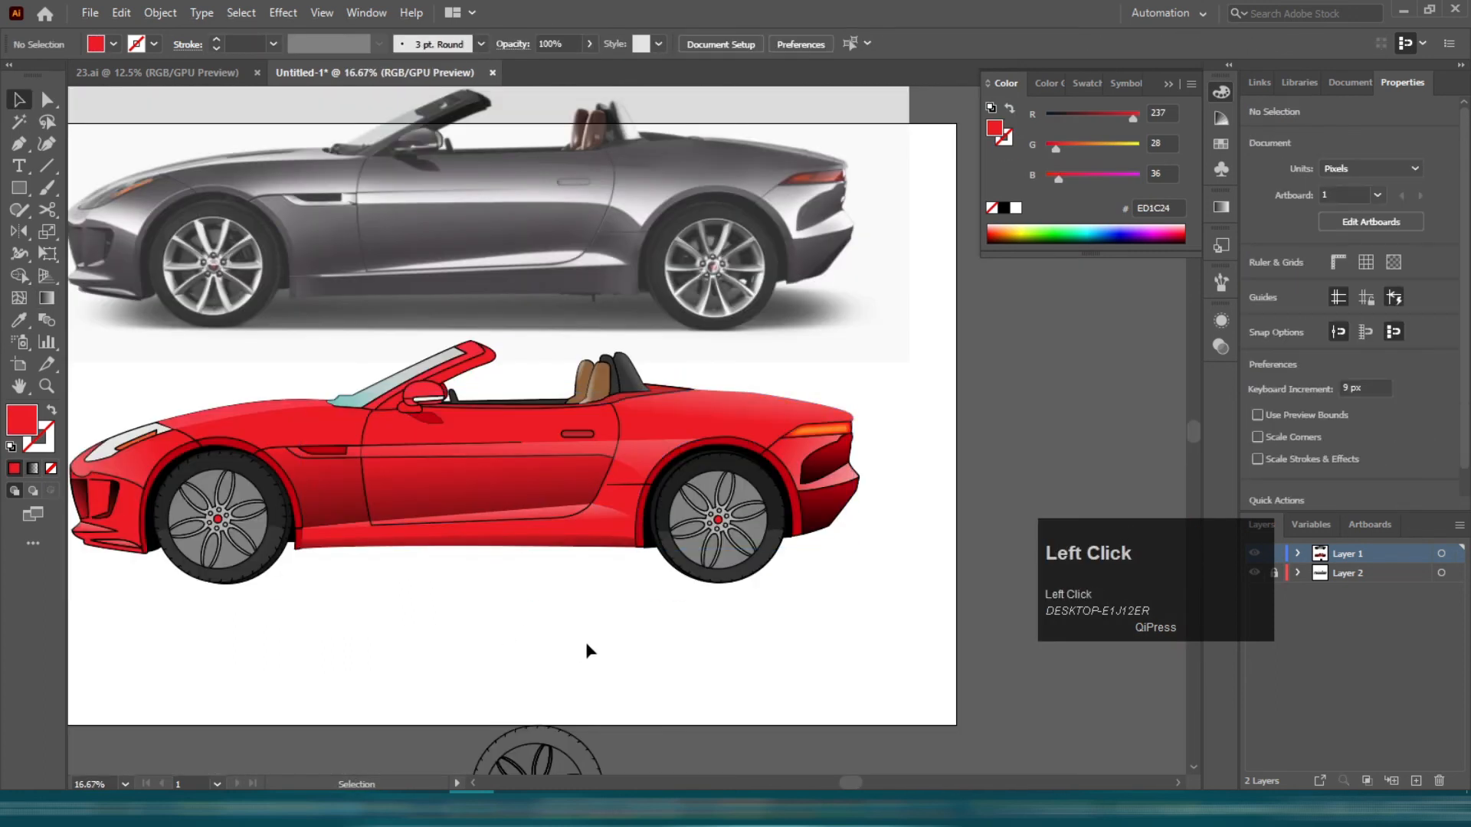
drag(409, 596, 544, 664)
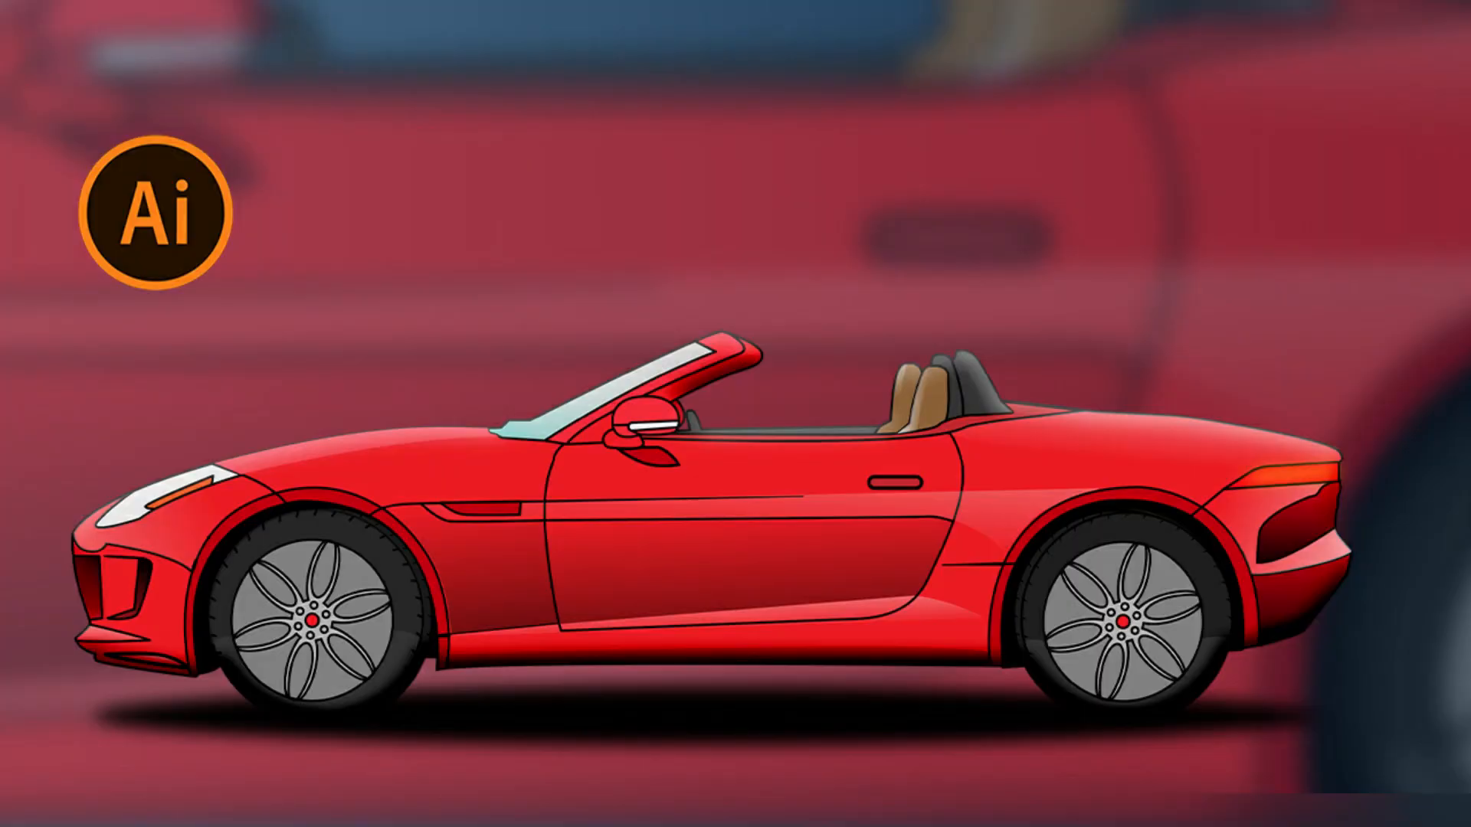